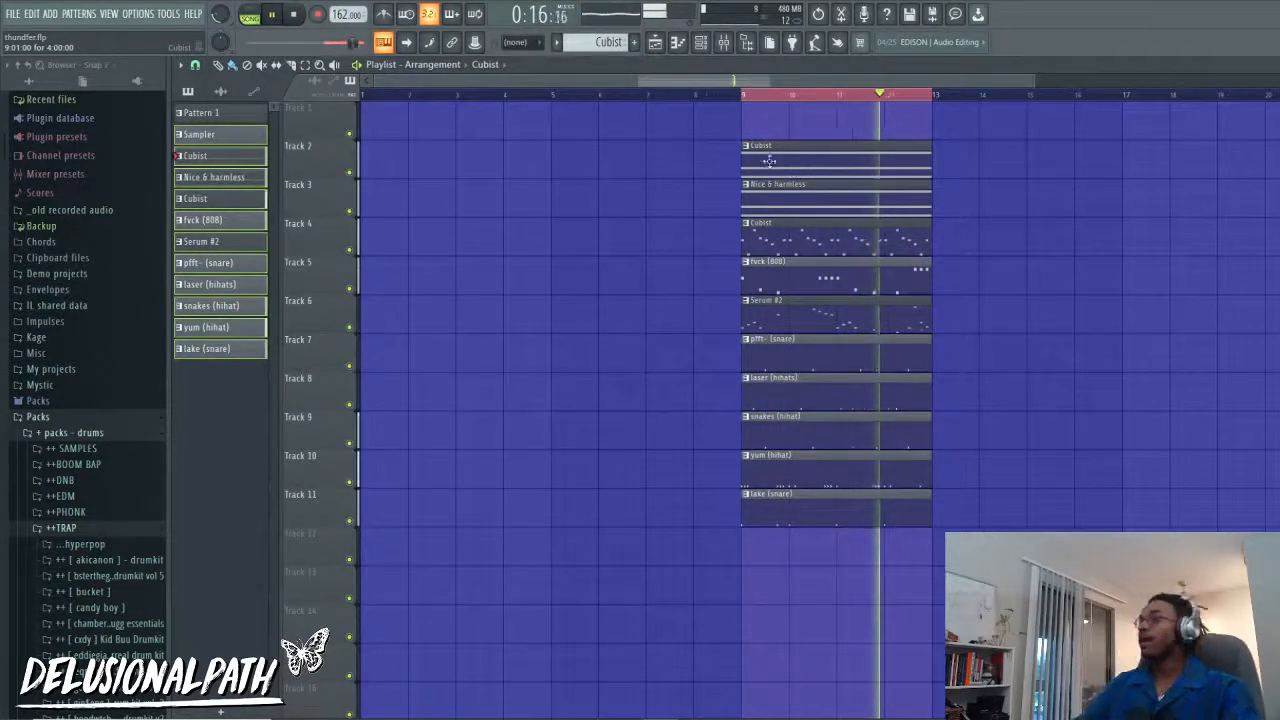
# Step: Stop playback, move the Serum #2 clip to bar 1 of Track 6 and place a second copy at bar 5
pyautogui.press('space')
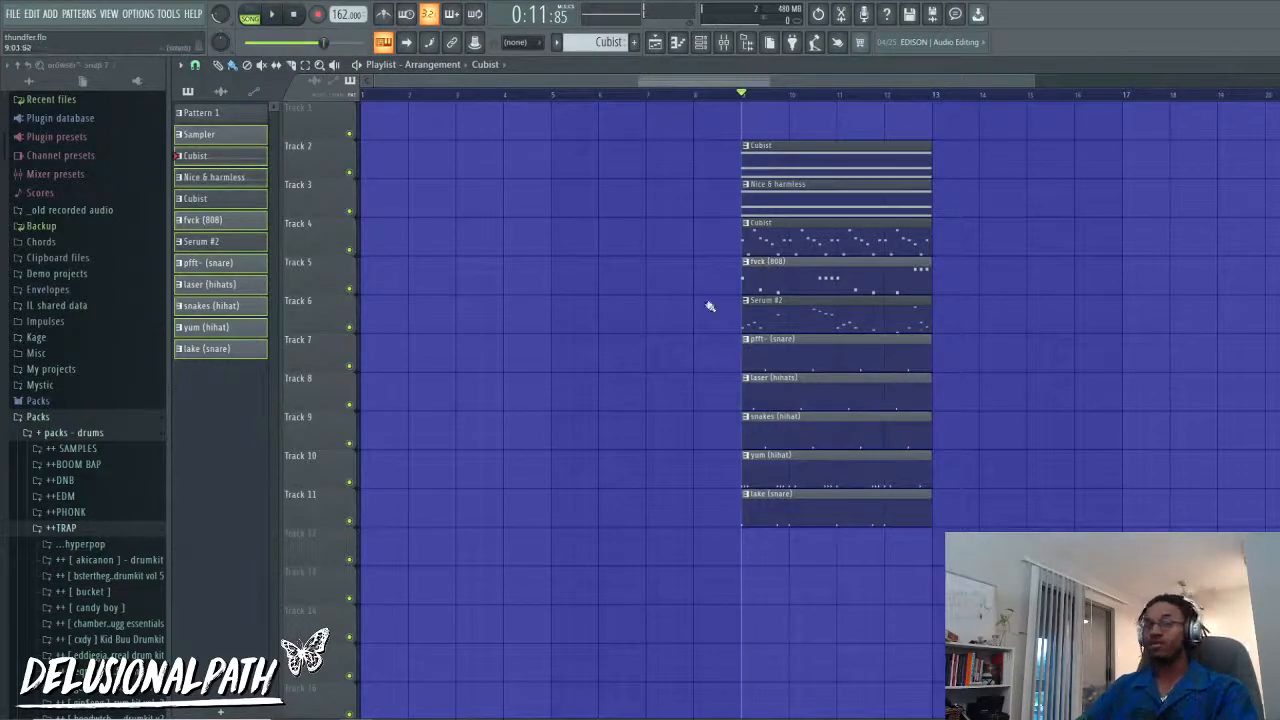
pyautogui.moveTo(804, 325); pyautogui.dragTo(264, 348)
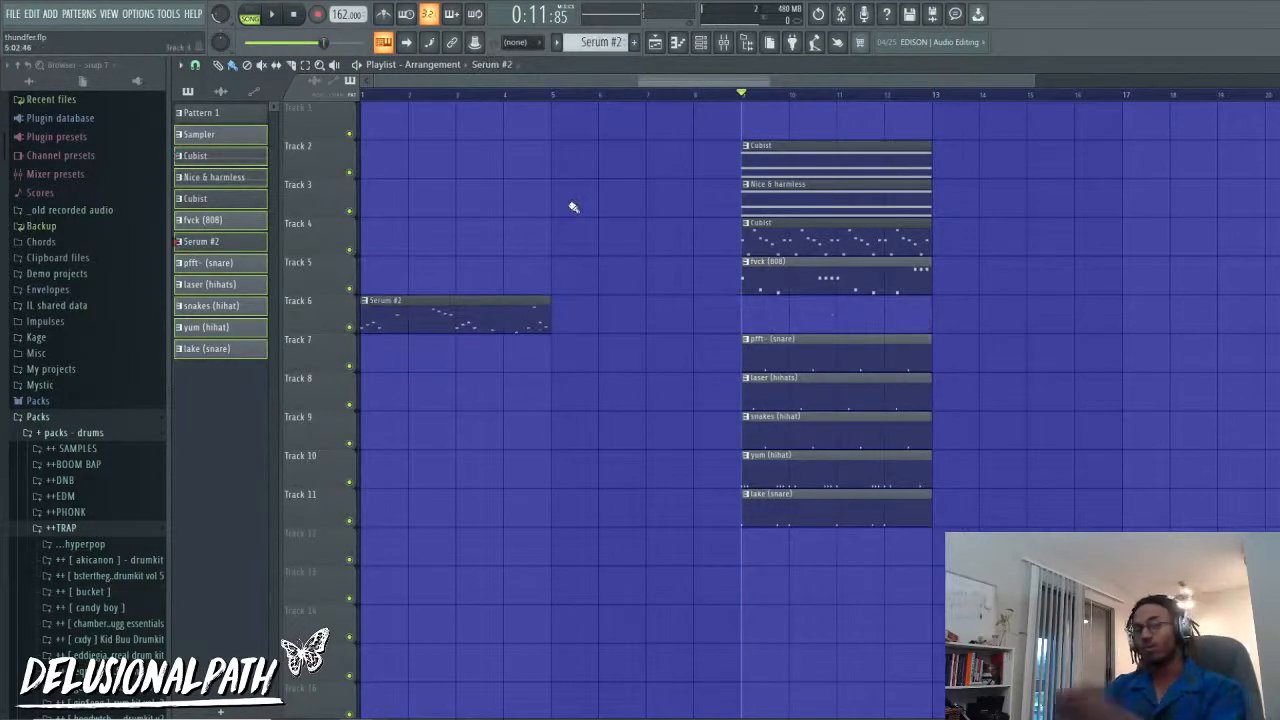
pyautogui.click(553, 308)
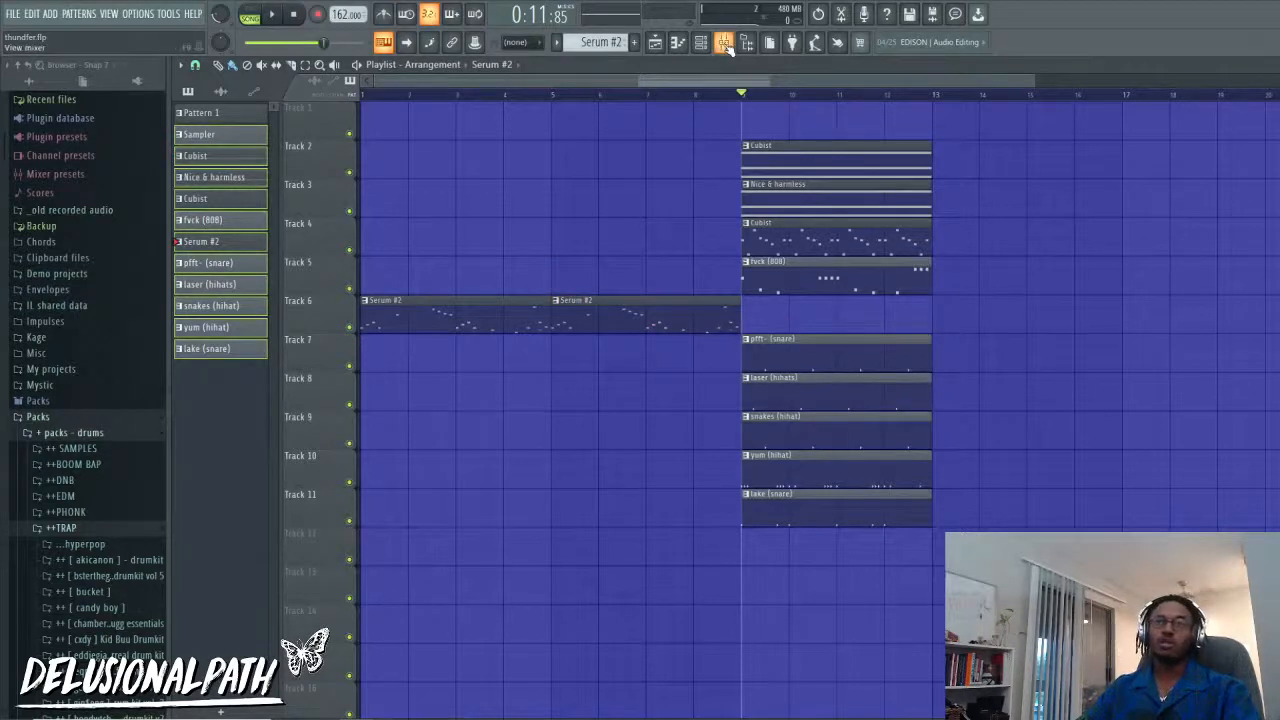
# Step: Check the Fruity soft clipper on the Master channel and play the arrangement from the beginning while viewing the mixer levels
pyautogui.click(724, 44)
pyautogui.click(1185, 494)
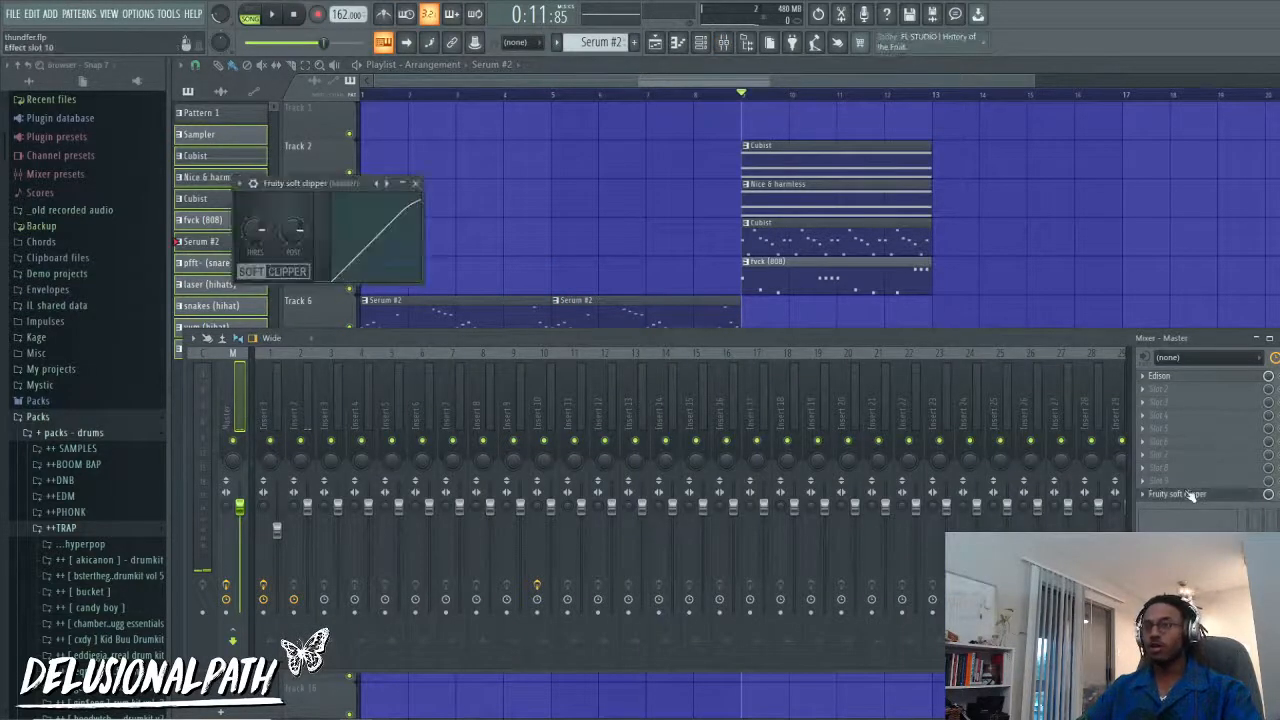
pyautogui.click(1190, 496)
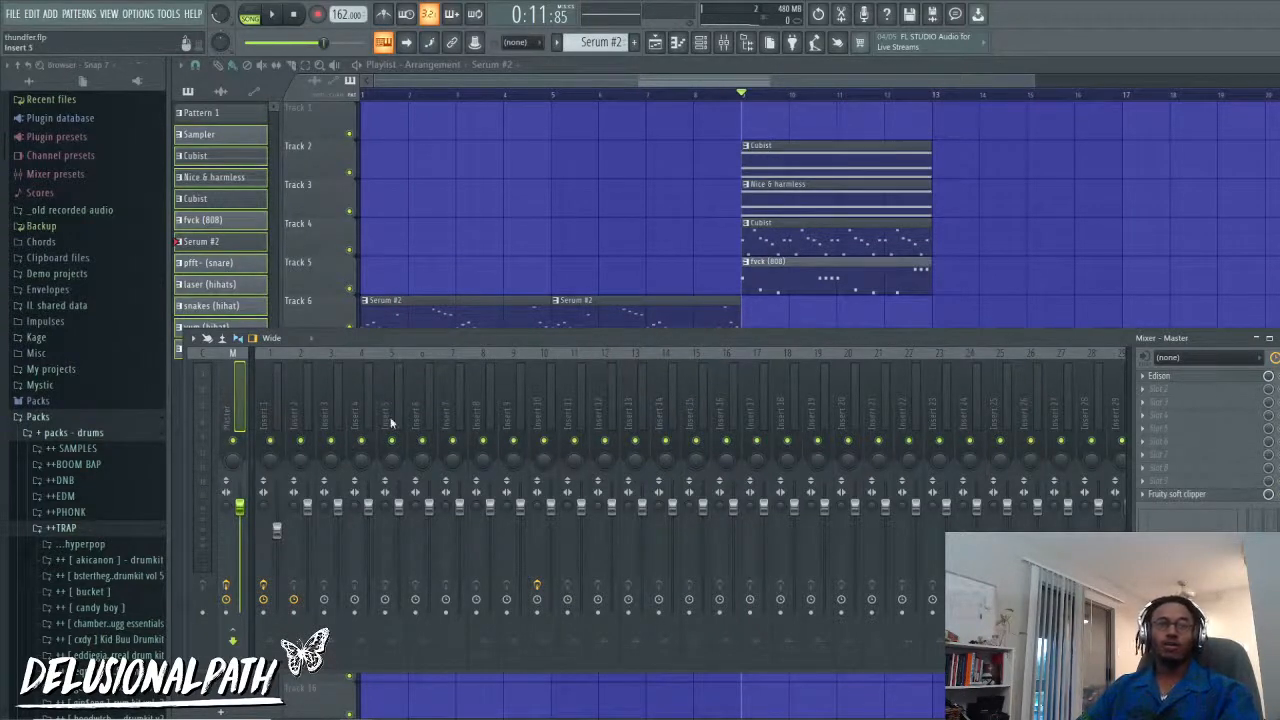
pyautogui.press('F9')
pyautogui.click(724, 45)
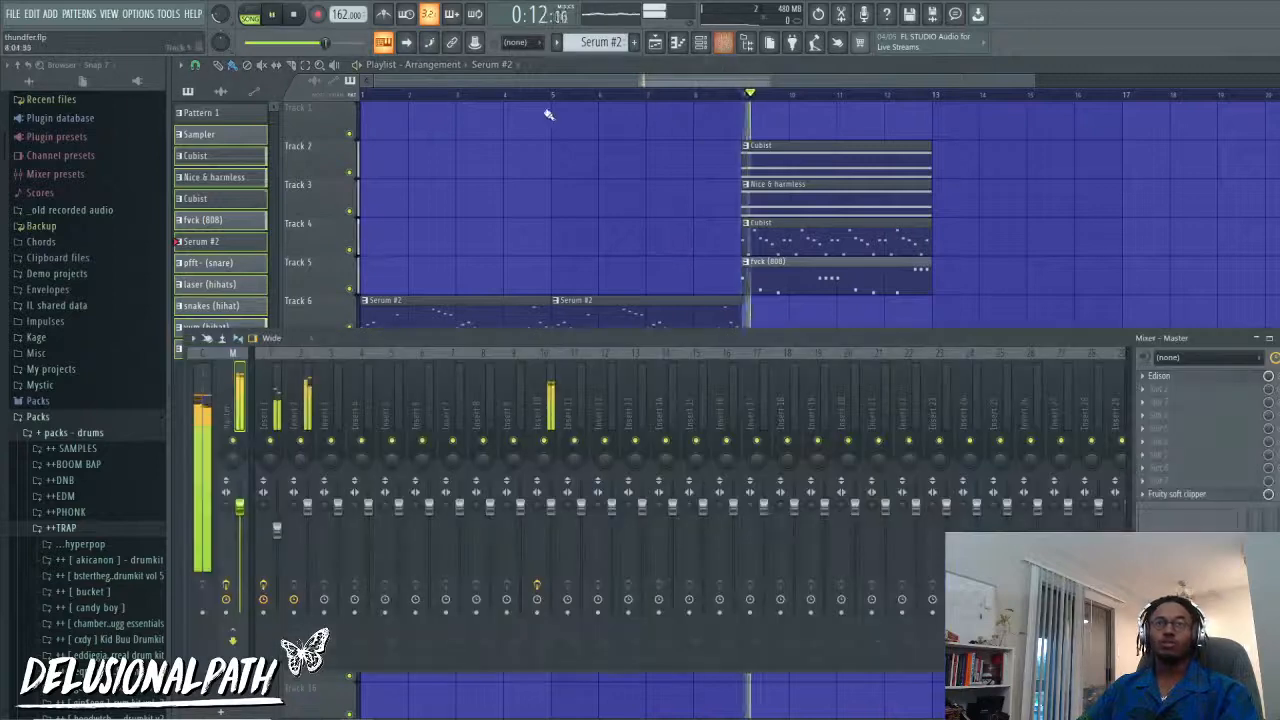
pyautogui.press('F9')
pyautogui.press('space')
pyautogui.press('F9')
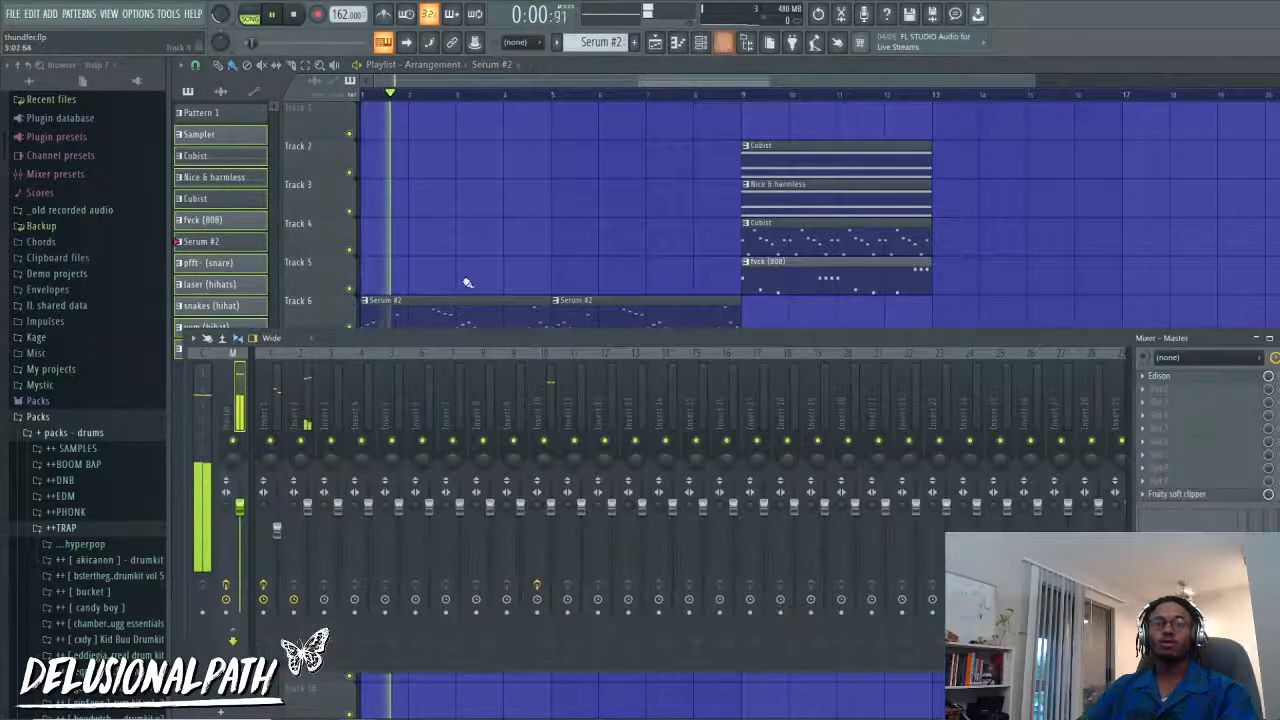
pyautogui.press('F9')
# Step: Move the fvck (808) clip to Track 6 and both Serum #2 clips to Track 5, with playback stopped
pyautogui.scroll(-2, 553, 438)
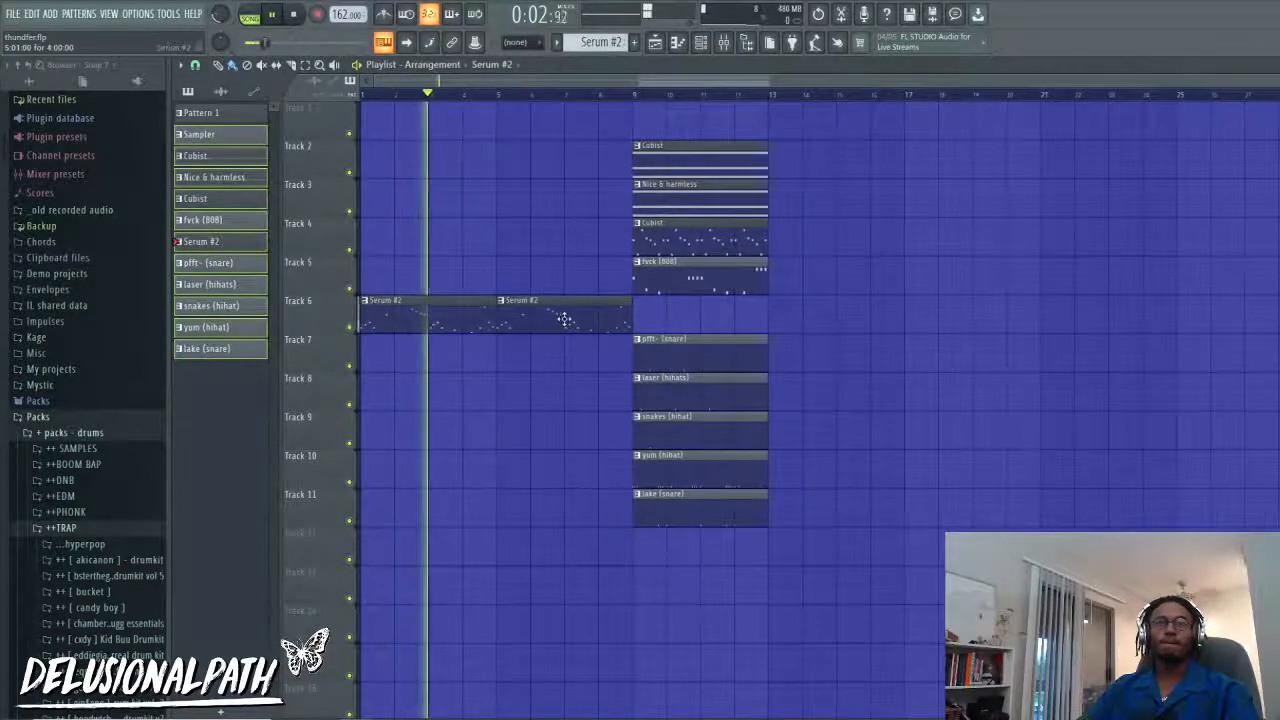
pyautogui.click(691, 288)
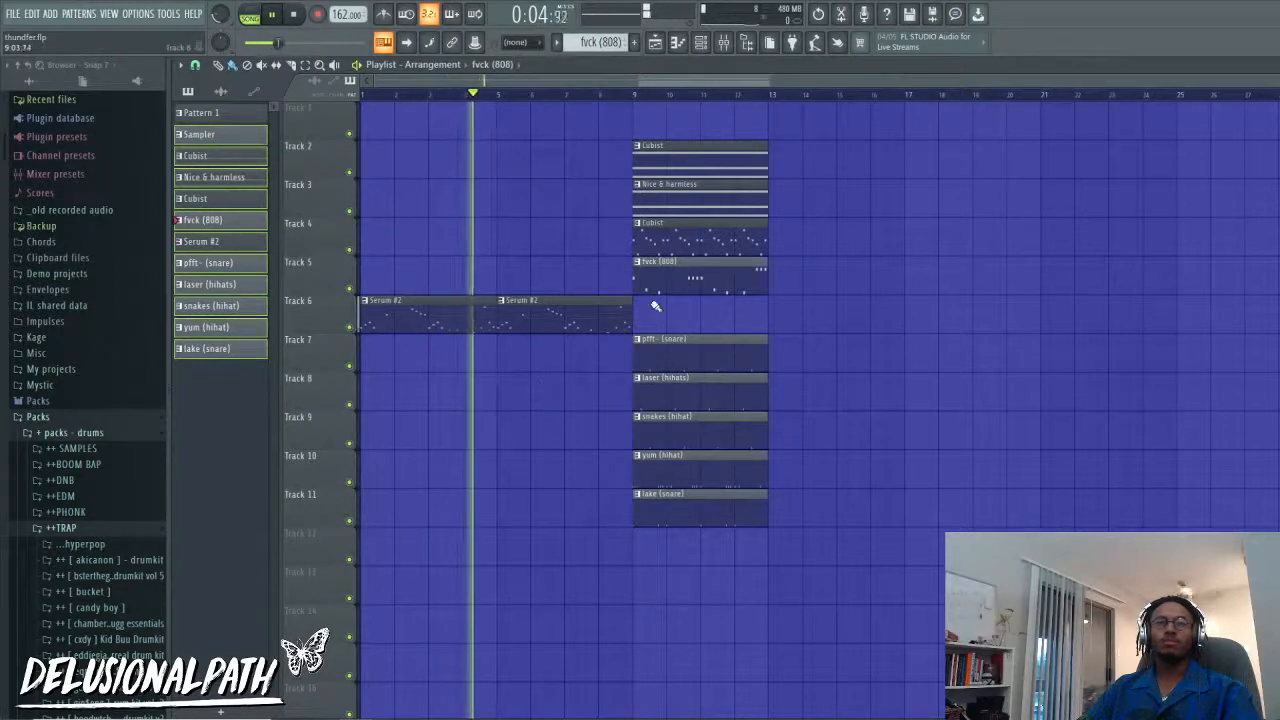
pyautogui.moveTo(651, 285); pyautogui.dragTo(645, 320)
pyautogui.moveTo(457, 314); pyautogui.dragTo(460, 276)
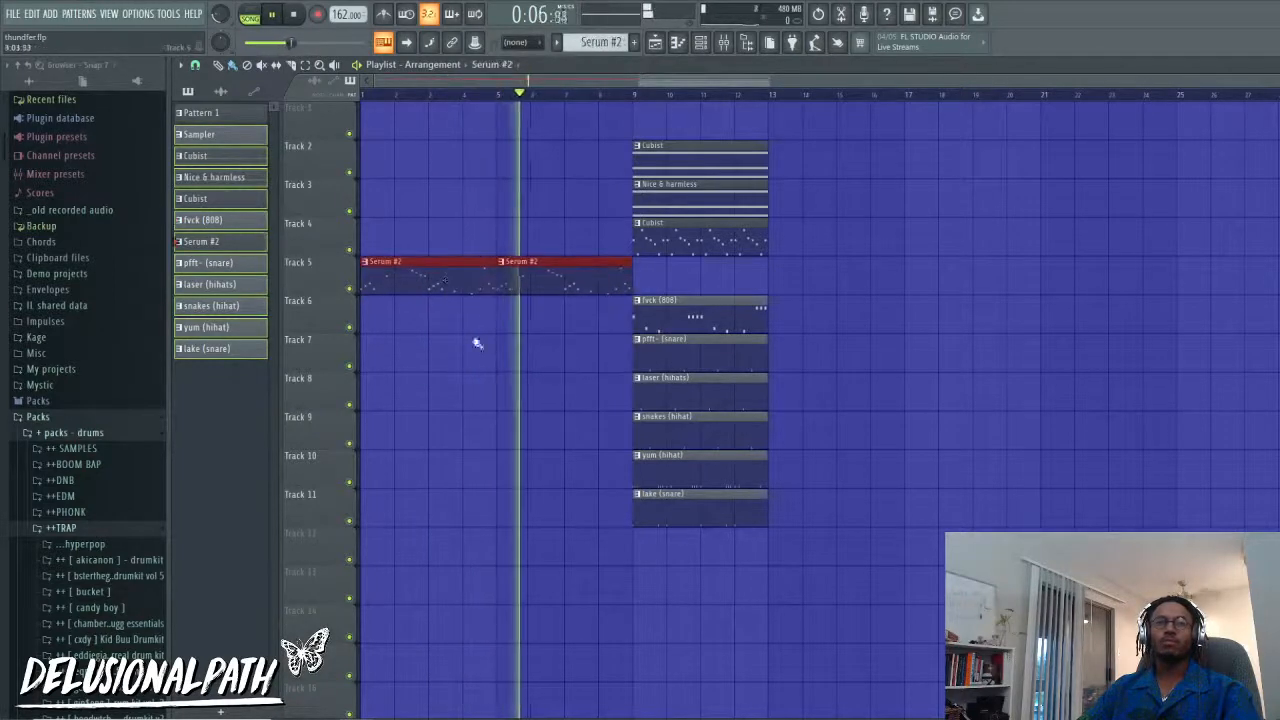
pyautogui.press('space')
# Step: Create an automation clip for the Master channel's volume and place it on Track 12
pyautogui.click(721, 50)
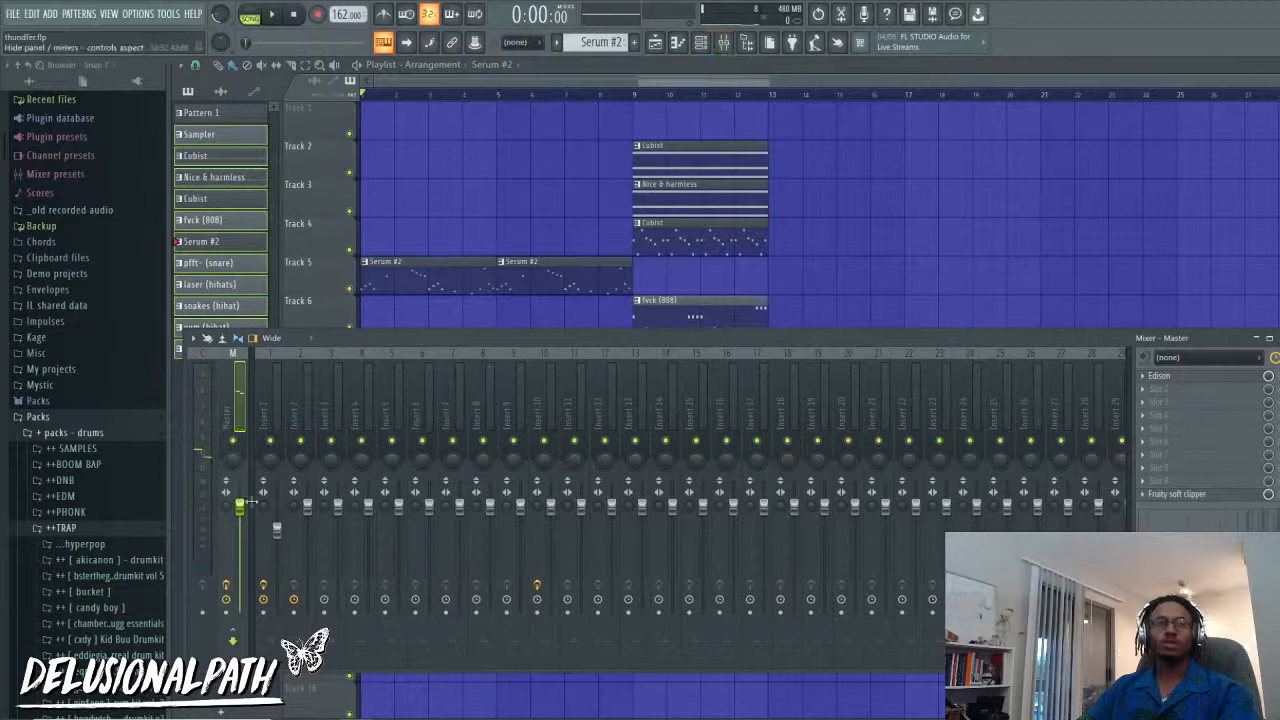
pyautogui.rightClick(241, 504)
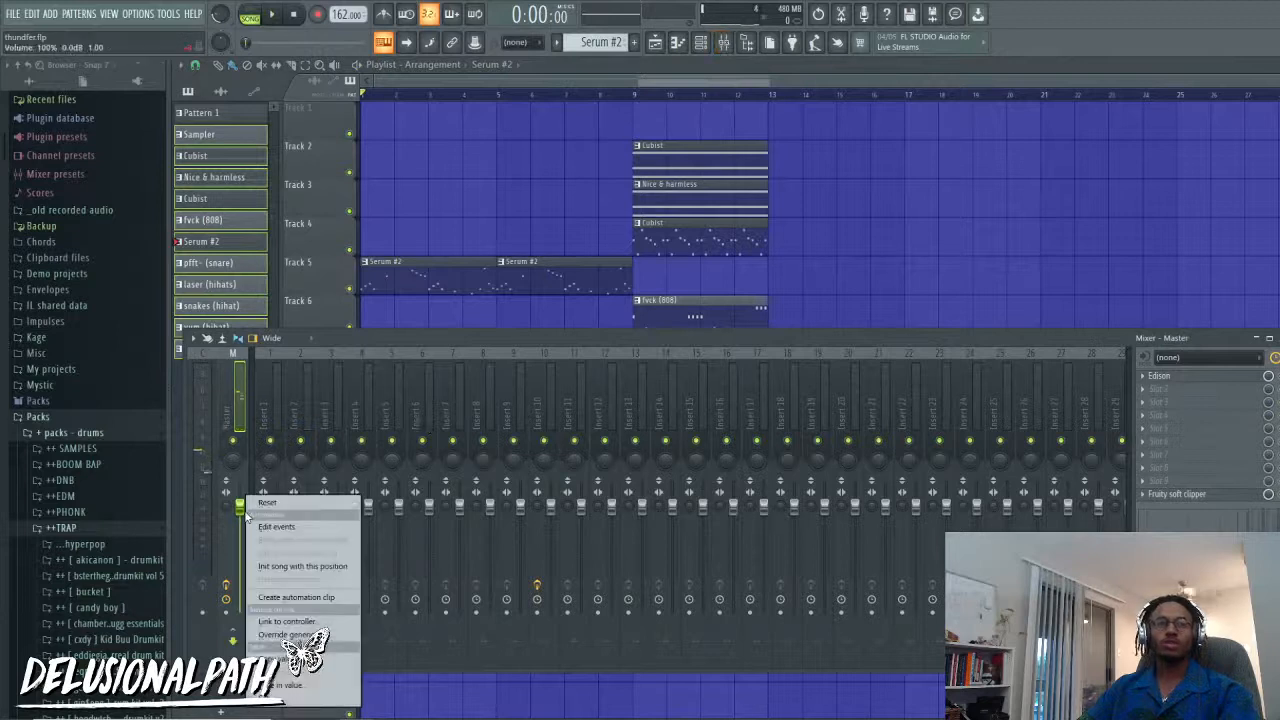
pyautogui.click(304, 597)
pyautogui.press('F9')
pyautogui.moveTo(560, 109); pyautogui.dragTo(458, 565)
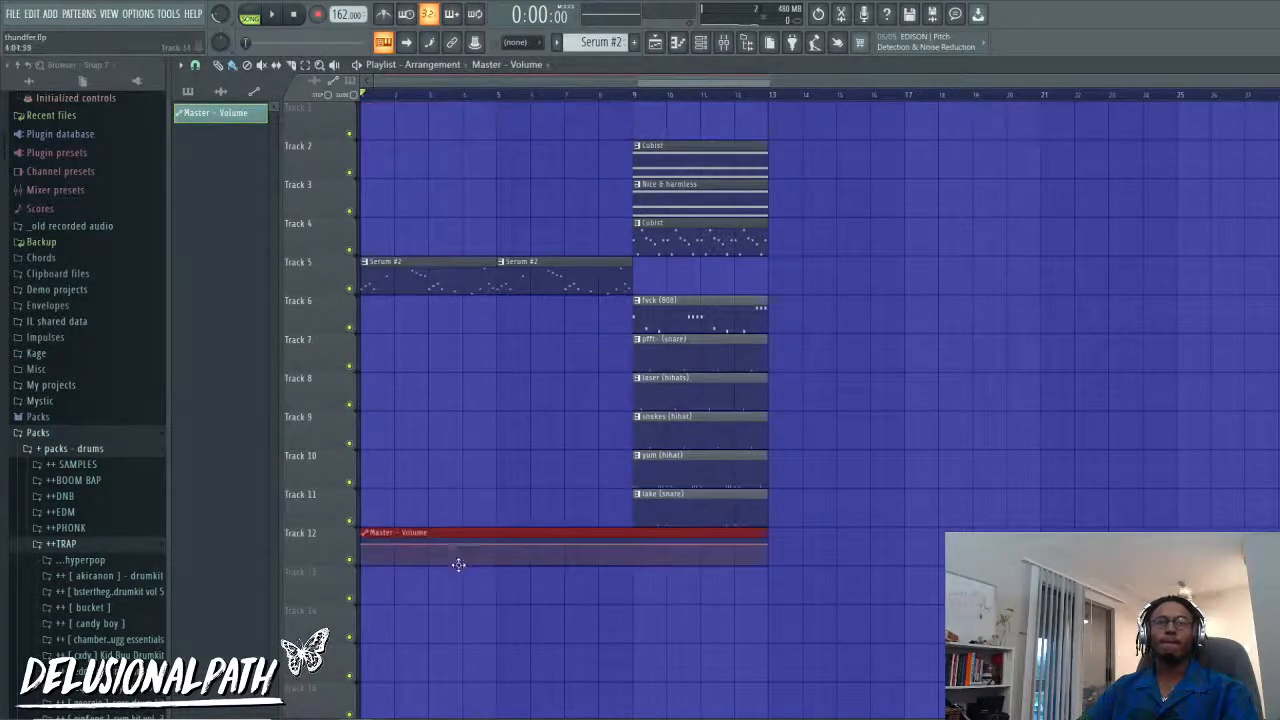
# Step: Shape the Master - Volume automation into a fade-in rising from bar 1 to bar 9, and extend the clip to about bar 28
pyautogui.moveTo(447, 521); pyautogui.dragTo(447, 521)
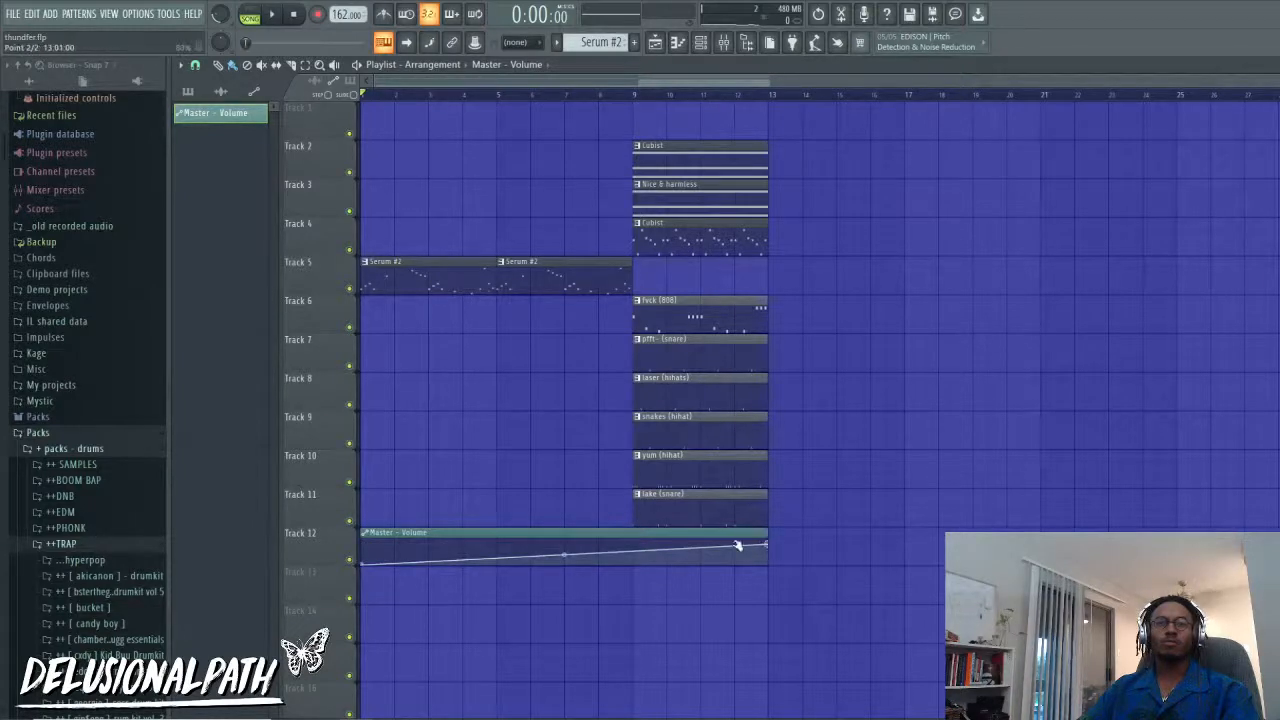
pyautogui.moveTo(630, 536); pyautogui.dragTo(1250, 538)
pyautogui.scroll(-2, 509, 429)
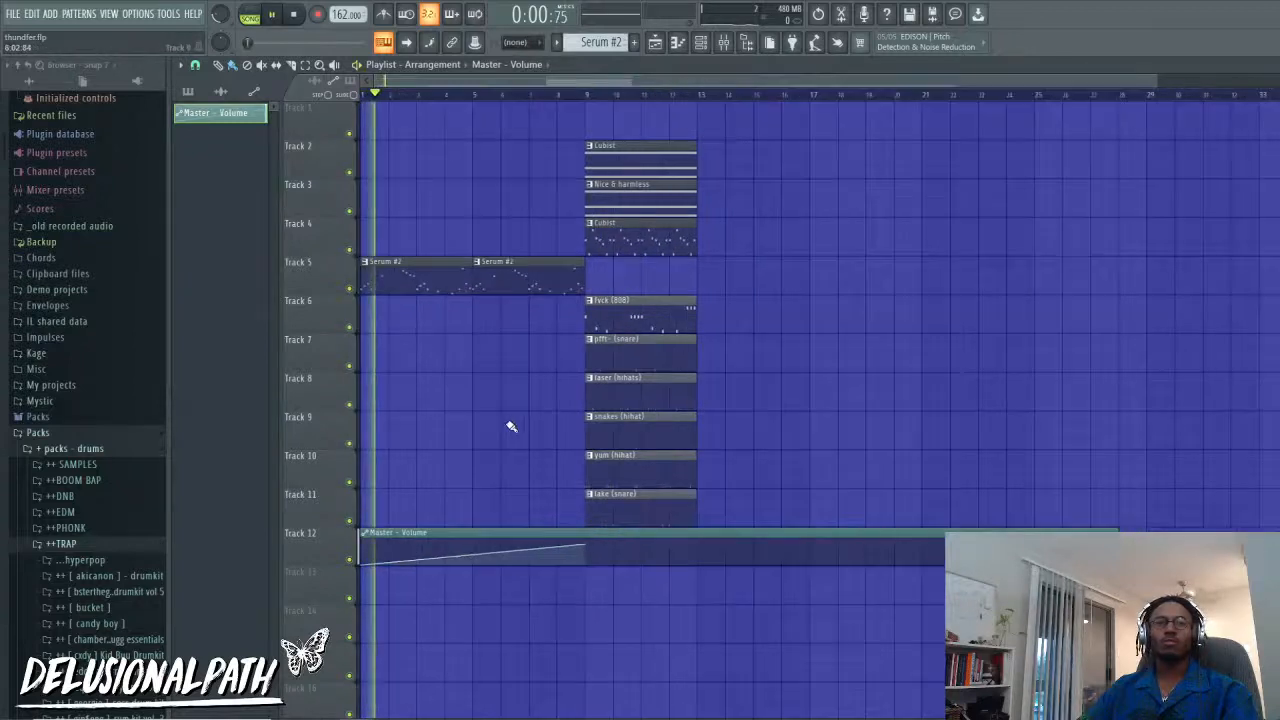
# Step: Try a higher starting value for the Master - Volume fade-in and play the intro
pyautogui.rightClick(366, 566)
pyautogui.click(416, 673)
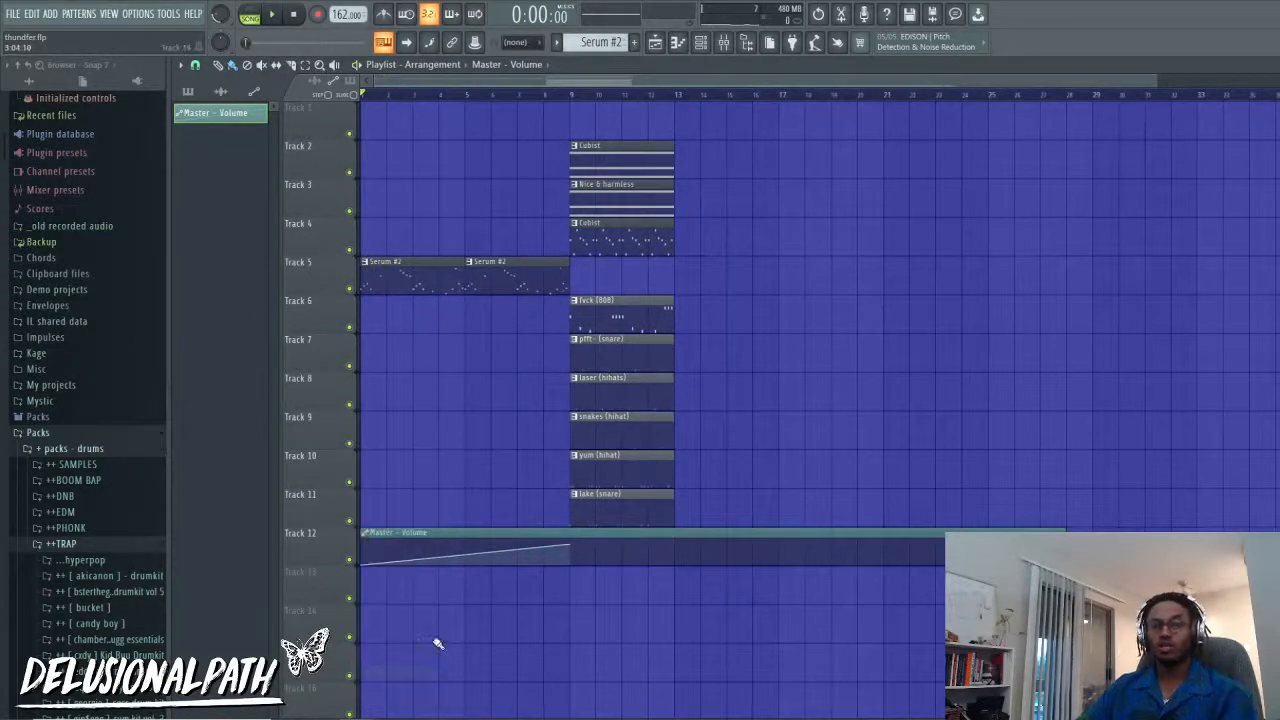
pyautogui.rightClick(361, 571)
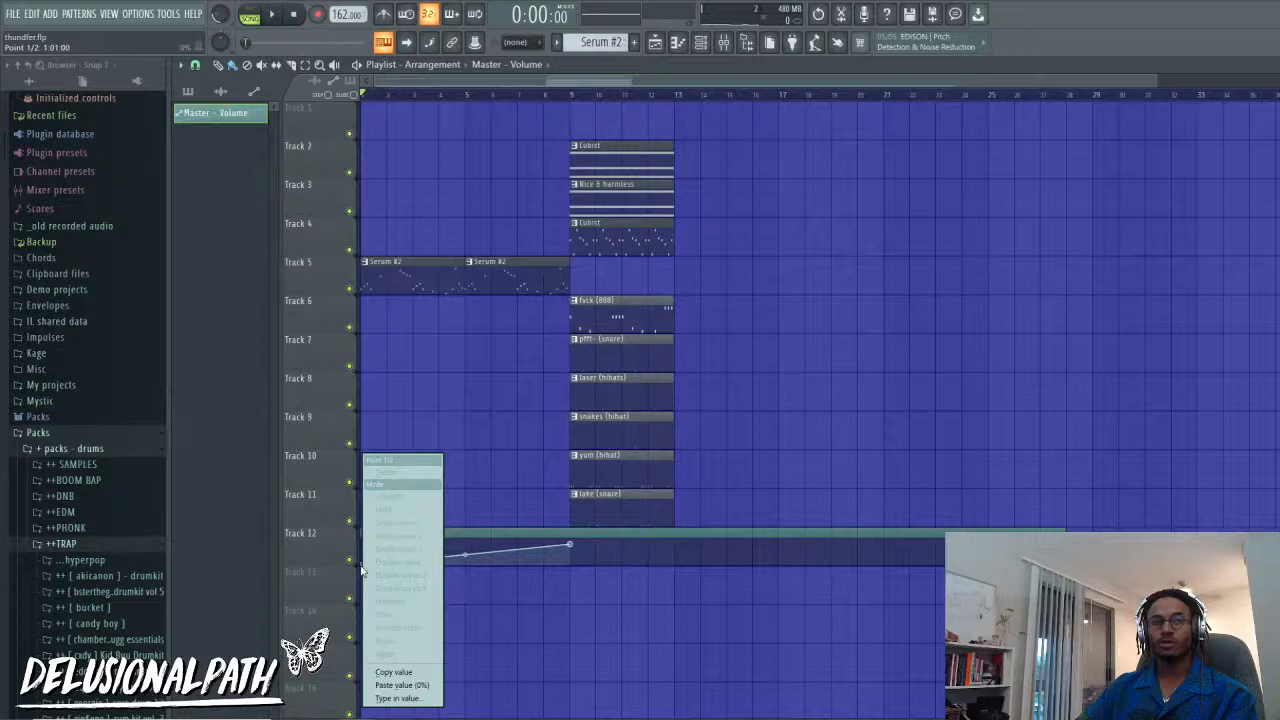
pyautogui.click(409, 698)
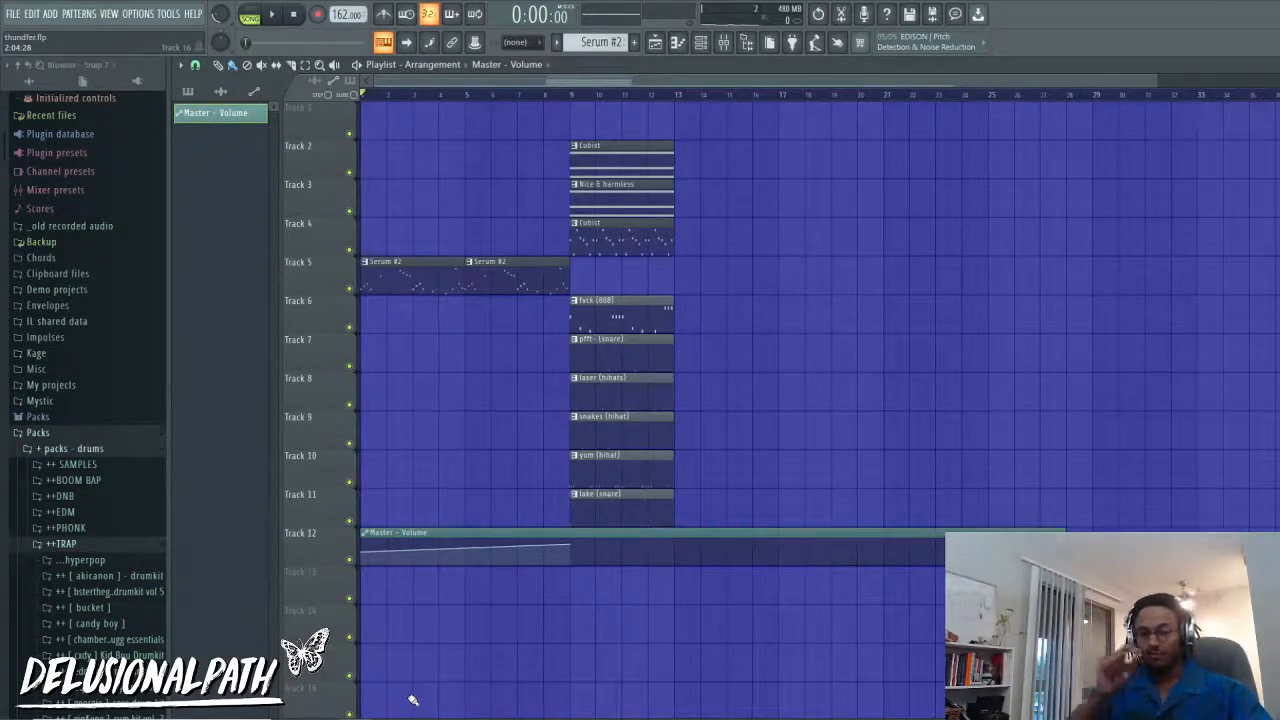
pyautogui.press('space')
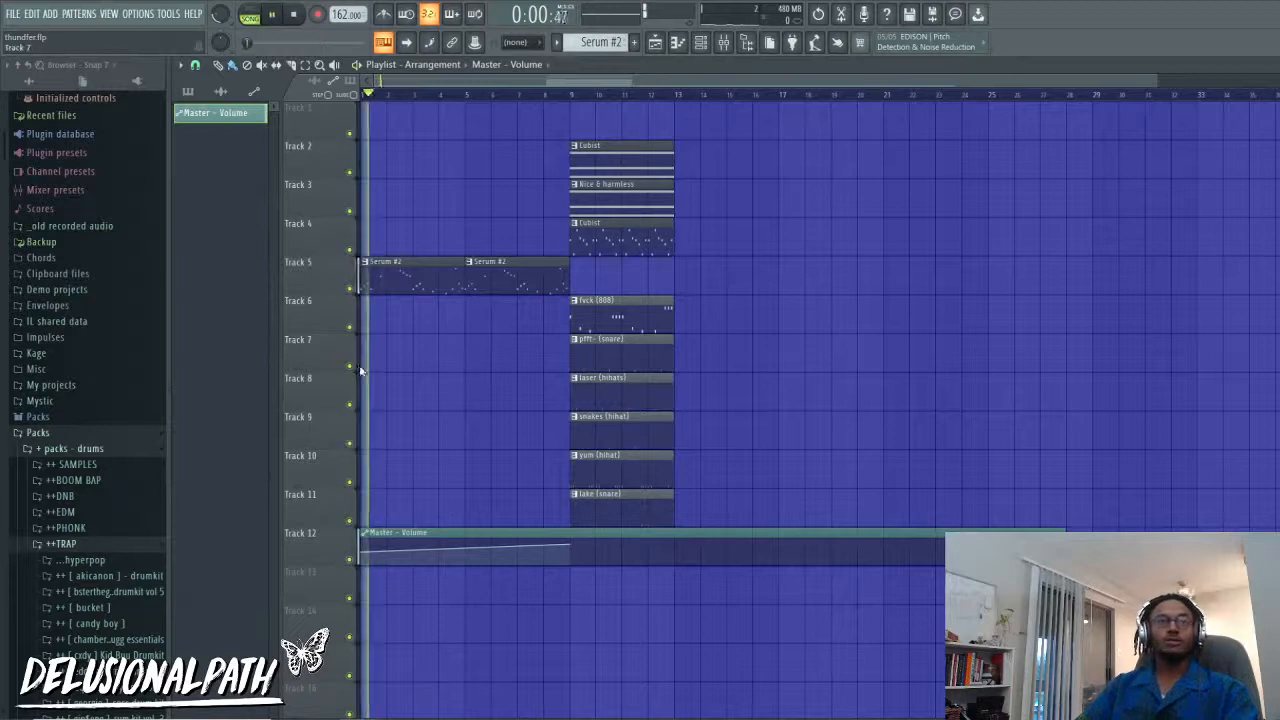
pyautogui.scroll(-1, 391, 360)
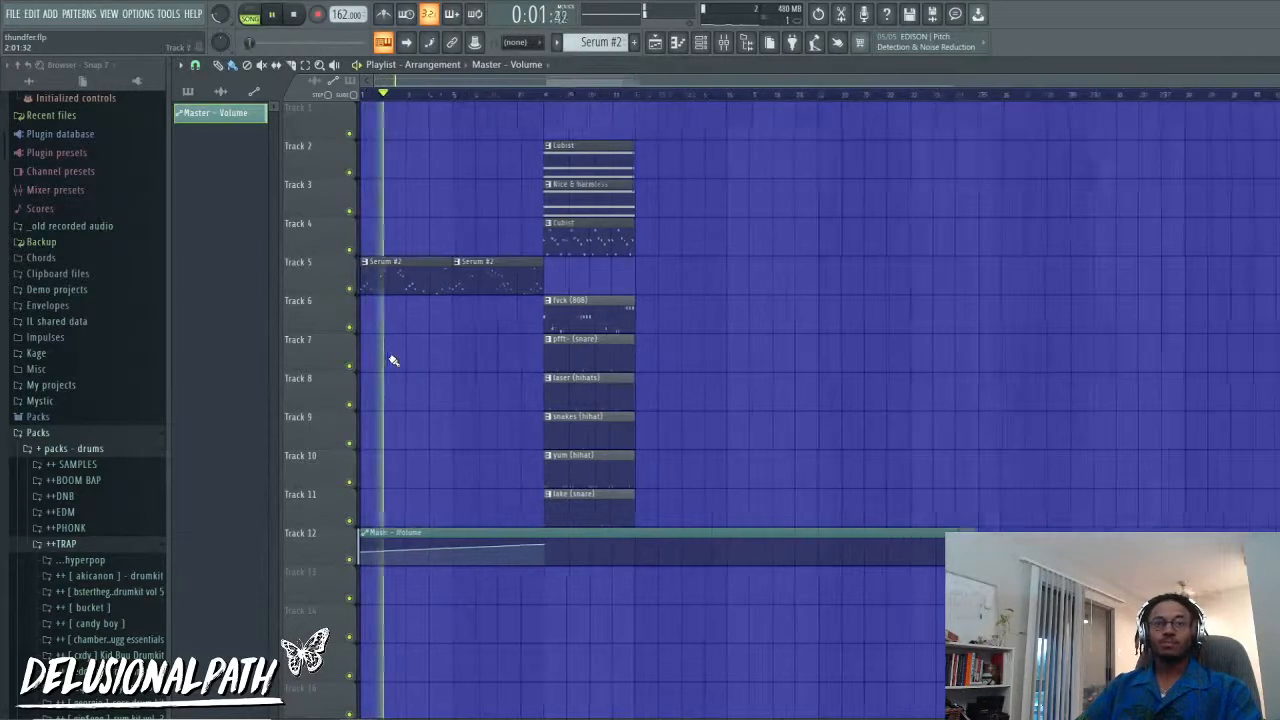
# Step: Lower the starting point of the Master - Volume fade-in to near the bottom and check the Master fader during playback
pyautogui.rightClick(367, 555)
pyautogui.click(410, 698)
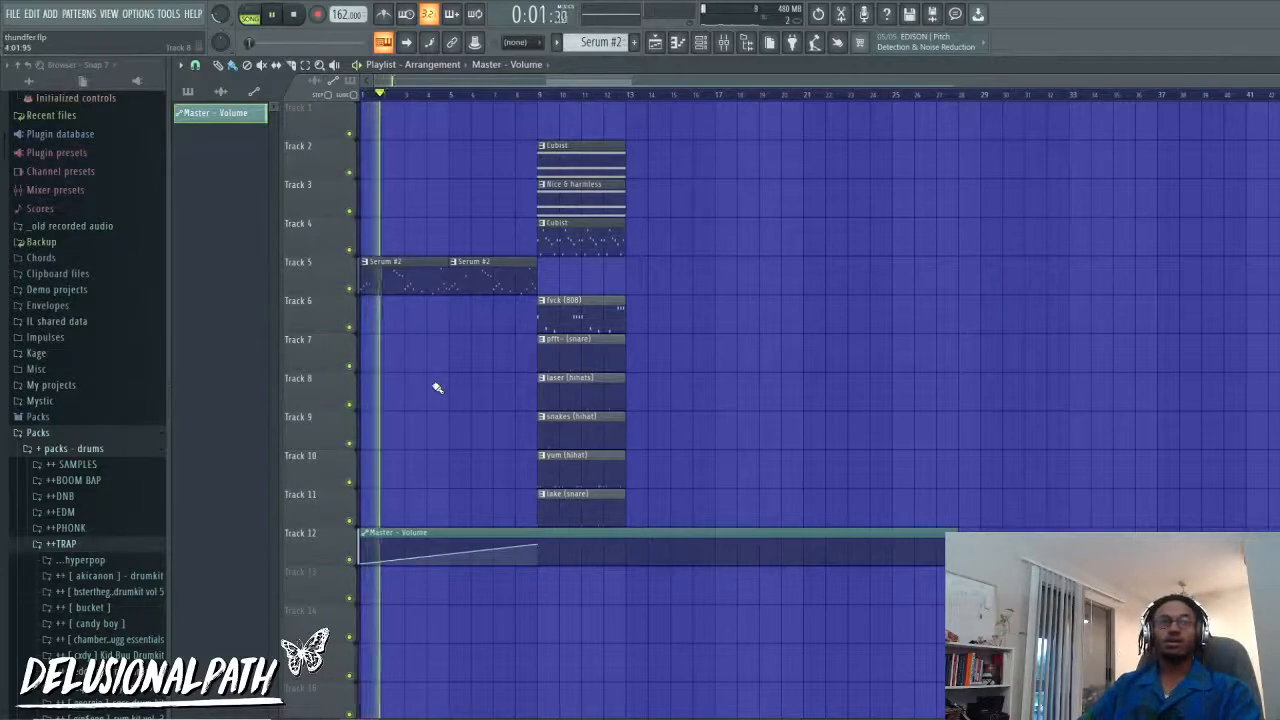
pyautogui.click(723, 44)
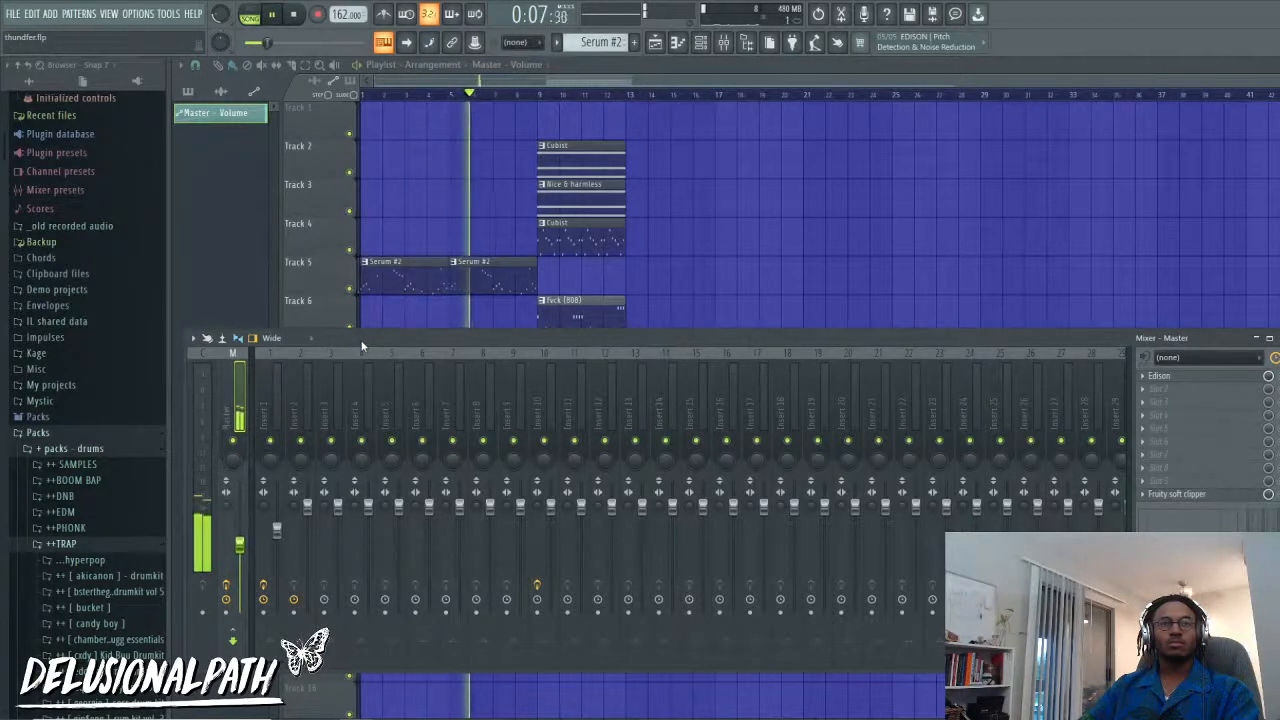
pyautogui.press('F9')
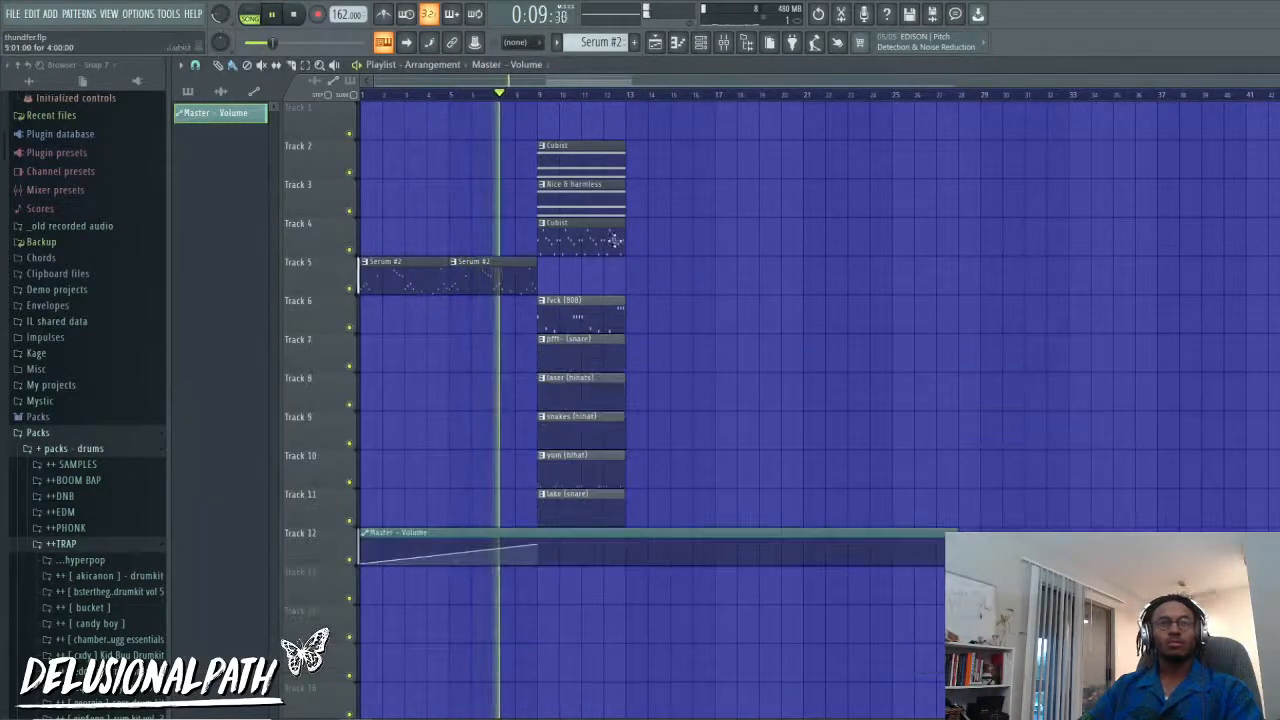
# Step: Move the Cubist and Nice & harmless clips on Tracks 2 and 3 to bar 13, and add Serum #2 at bar 9 of Track 5
pyautogui.moveTo(598, 207); pyautogui.dragTo(660, 155)
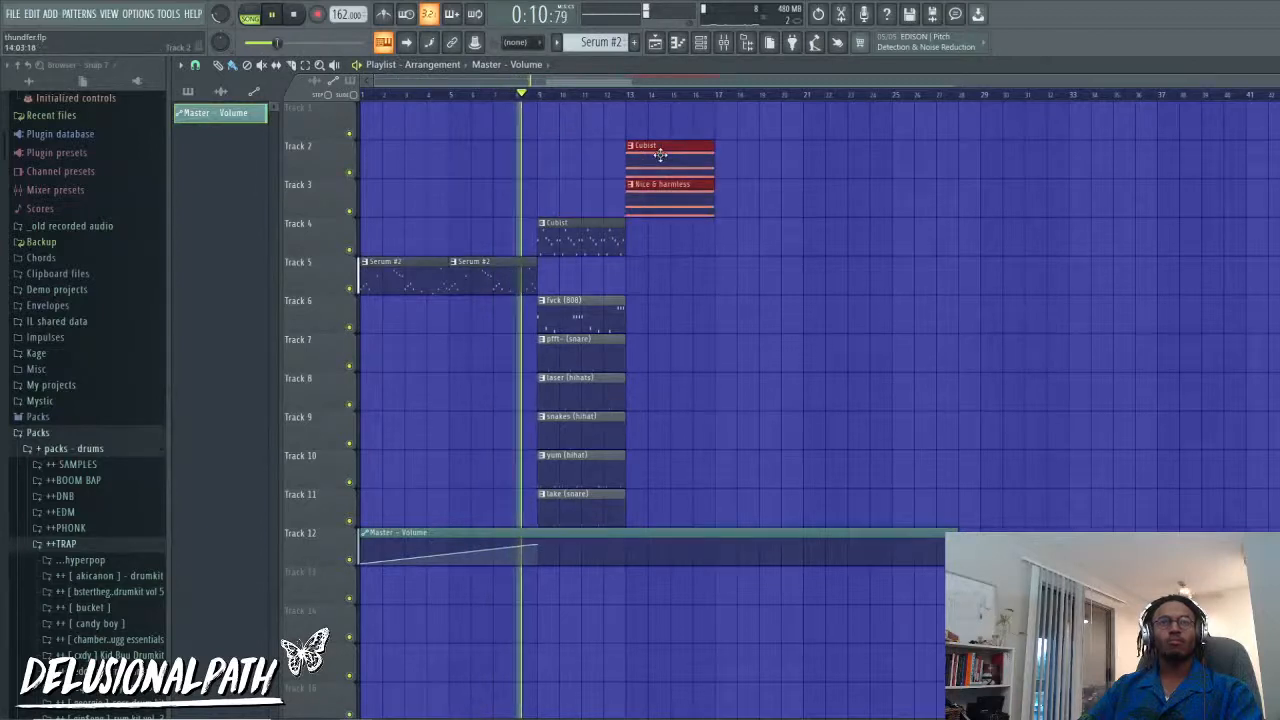
pyautogui.click(529, 274)
pyautogui.click(554, 280)
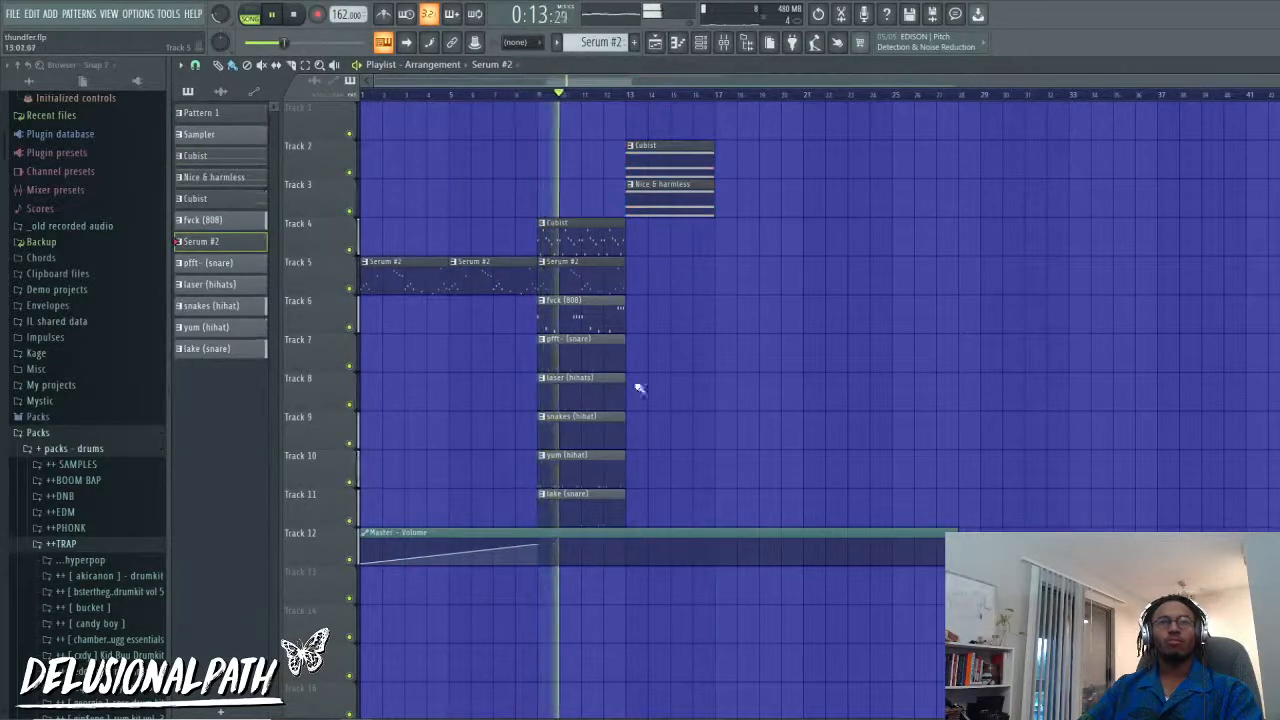
# Step: Move the drum clips on Tracks 7 to 11 to bar 13 and add copies of Cubist, Serum #2 and fvck (808) there
pyautogui.moveTo(634, 523); pyautogui.dragTo(572, 248)
pyautogui.click(646, 314)
pyautogui.moveTo(580, 243); pyautogui.dragTo(668, 243)
pyautogui.click(757, 245)
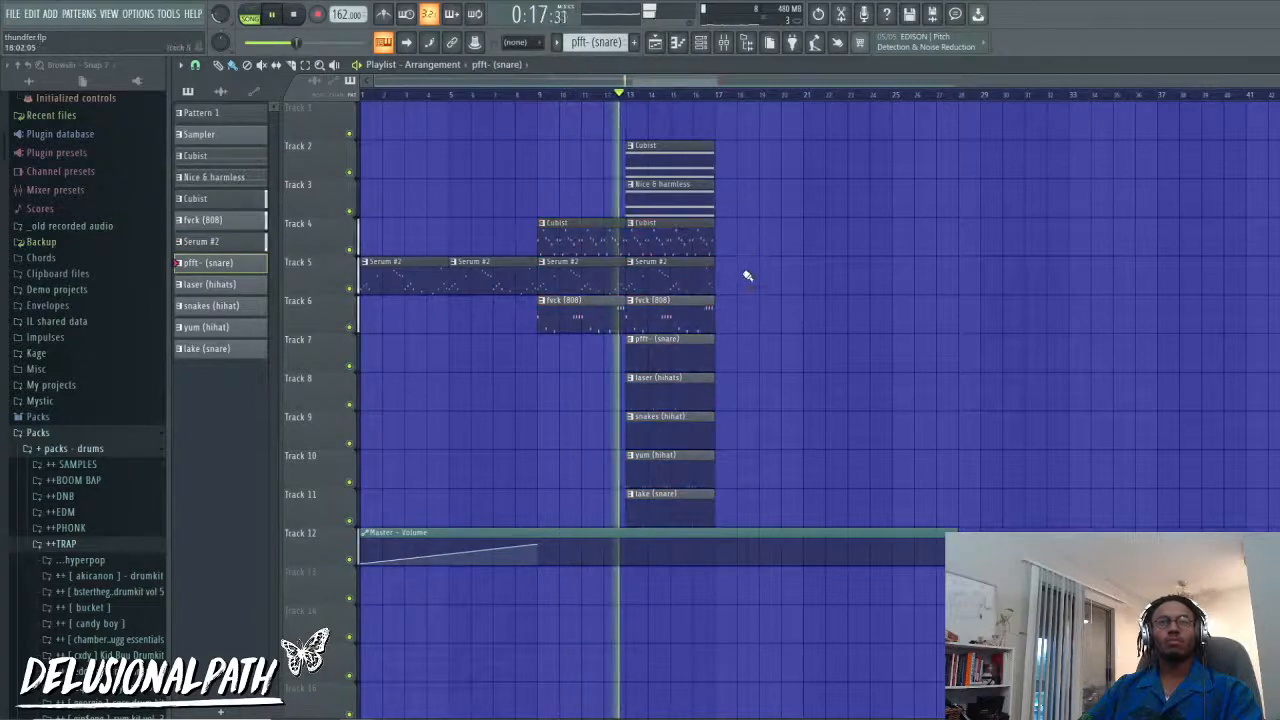
# Step: Move all clips at bar 13 on Tracks 2 to 11 to bar 17 and restart playback
pyautogui.moveTo(758, 525); pyautogui.dragTo(637, 167)
pyautogui.moveTo(640, 174); pyautogui.dragTo(732, 179)
pyautogui.press('space')
pyautogui.keyDown('ctrl'); pyautogui.click(905, 210); pyautogui.keyUp('ctrl')
pyautogui.press('space')
# Step: Fill bars 13 to 17 with copies of Serum #2 on Track 5, fvck (808) on Track 6 and Cubist on Track 4
pyautogui.click(620, 275)
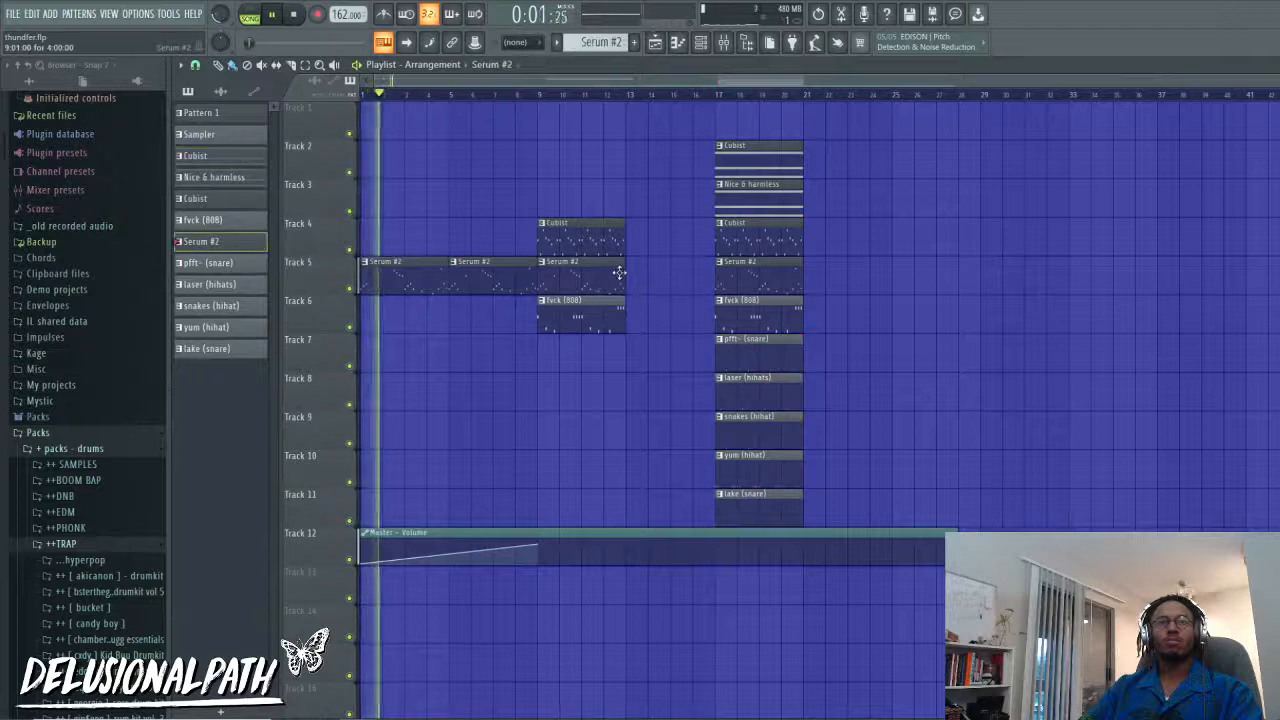
pyautogui.click(634, 277)
pyautogui.click(611, 322)
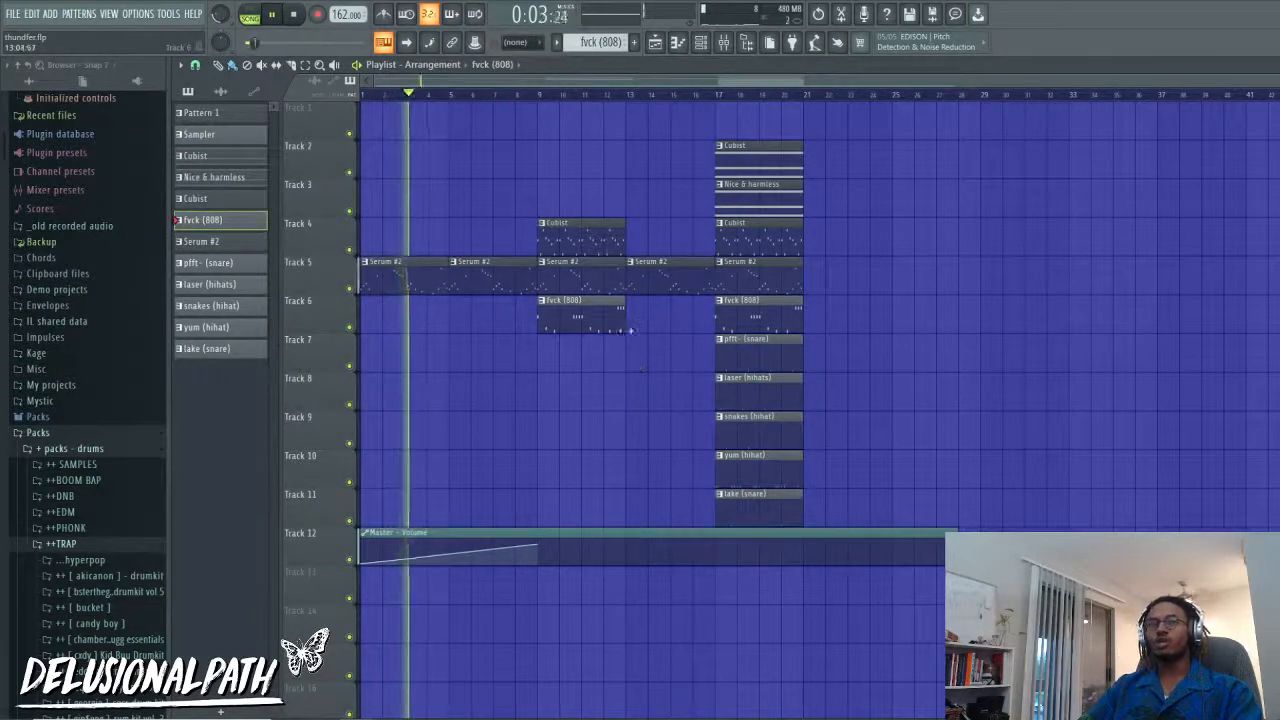
pyautogui.click(642, 322)
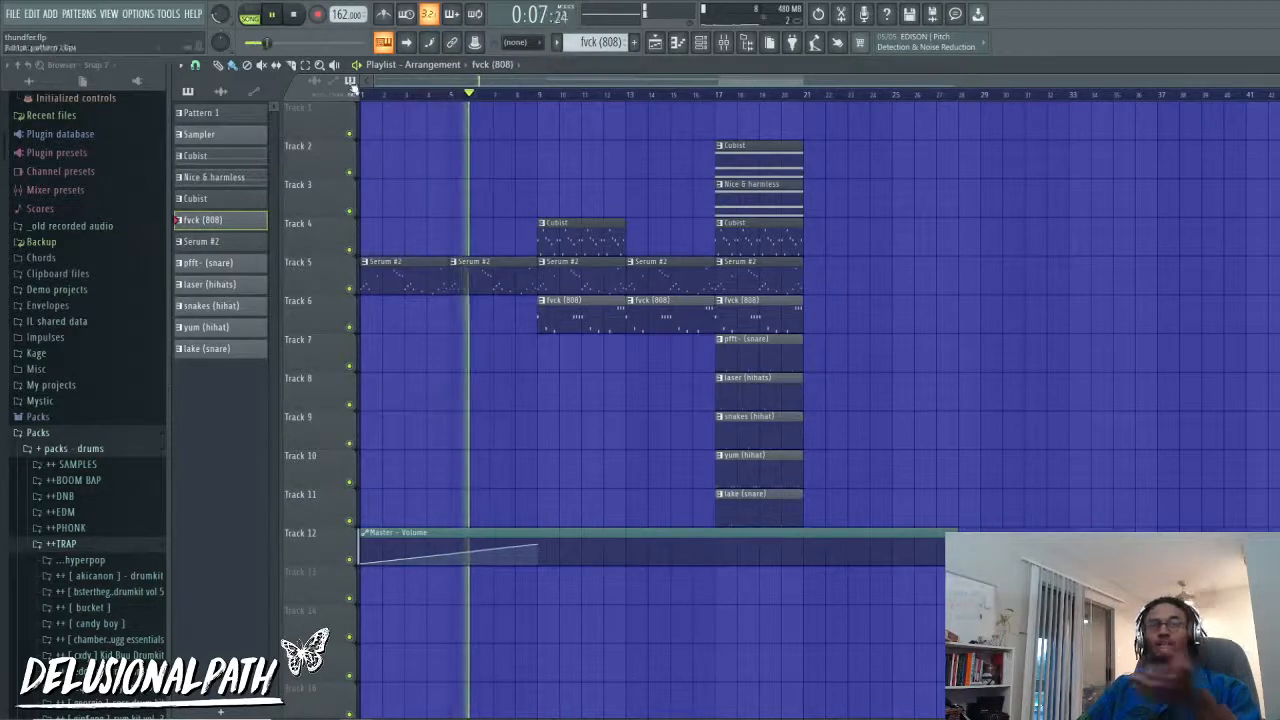
pyautogui.press('space')
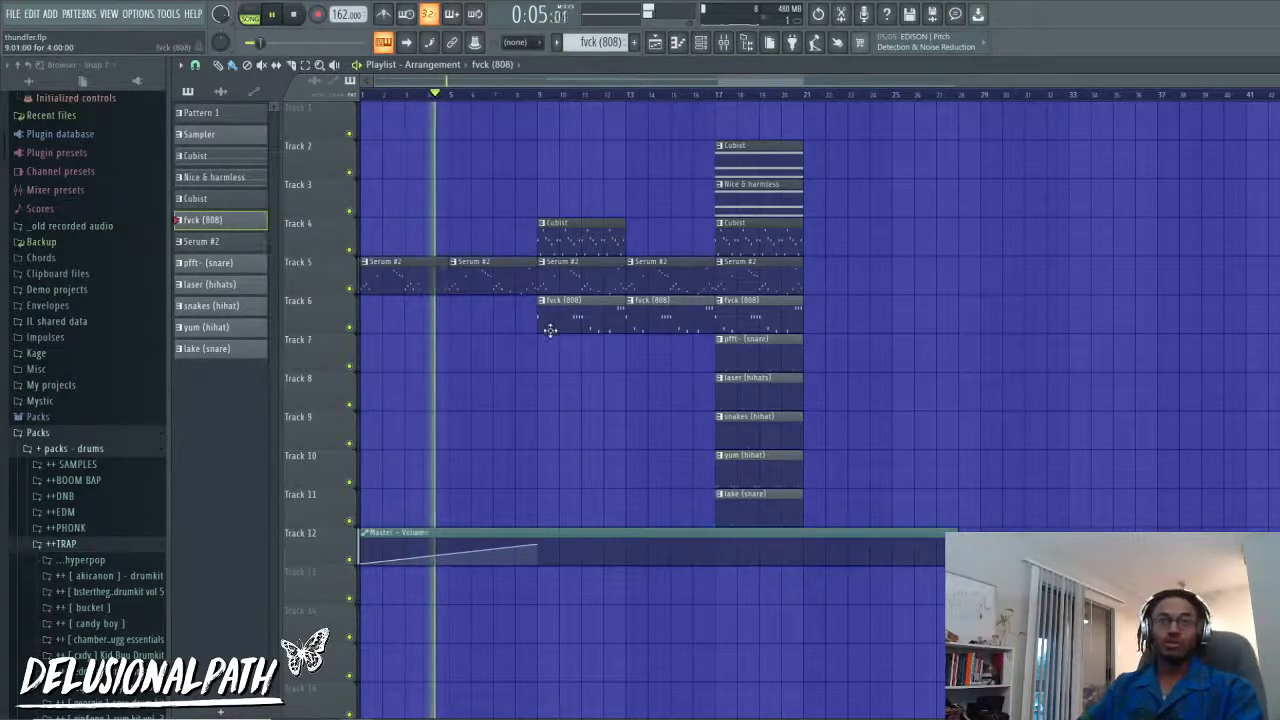
pyautogui.click(614, 236)
pyautogui.click(636, 236)
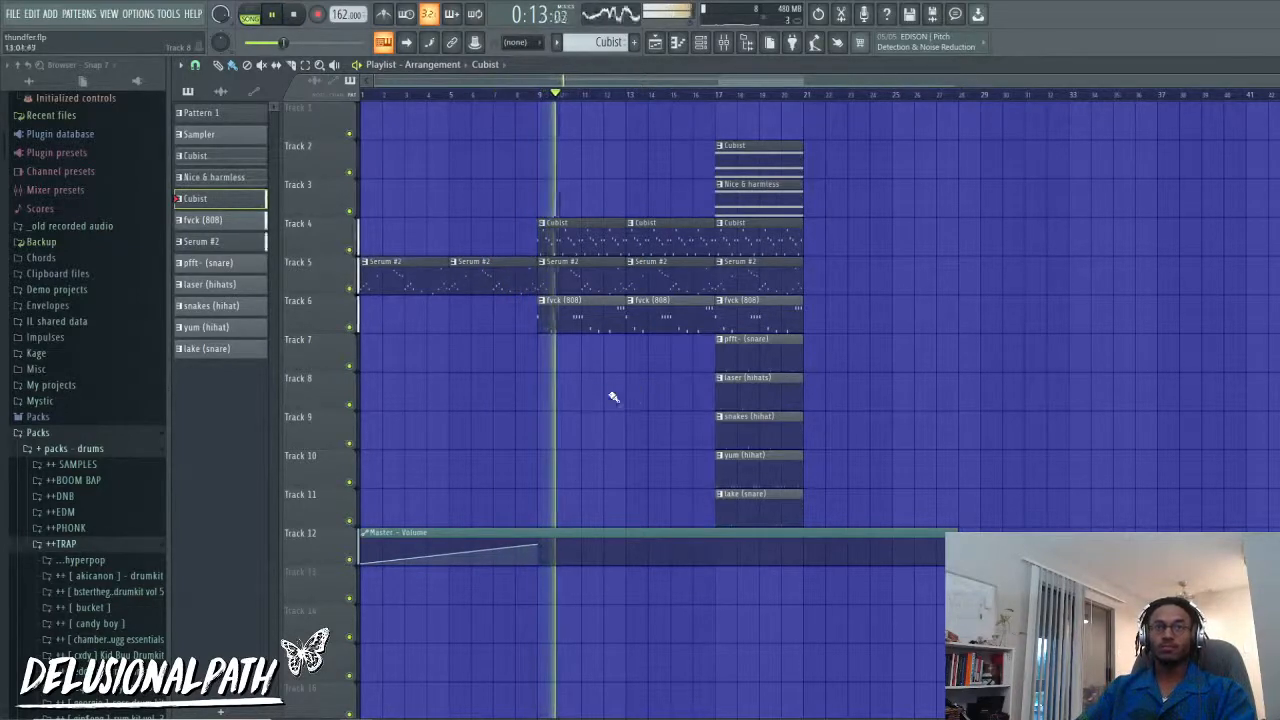
# Step: Repeat the bar 17 clips on Tracks 2 to 10 at bars 21 and 25, with lake (snare) only at bar 25
pyautogui.moveTo(830, 516); pyautogui.dragTo(1034, 505)
pyautogui.scroll(3, 823, 461)
pyautogui.click(814, 449)
pyautogui.moveTo(844, 525); pyautogui.dragTo(846, 174)
pyautogui.click(1062, 368)
pyautogui.moveTo(1022, 488); pyautogui.dragTo(1003, 170)
pyautogui.click(1200, 200)
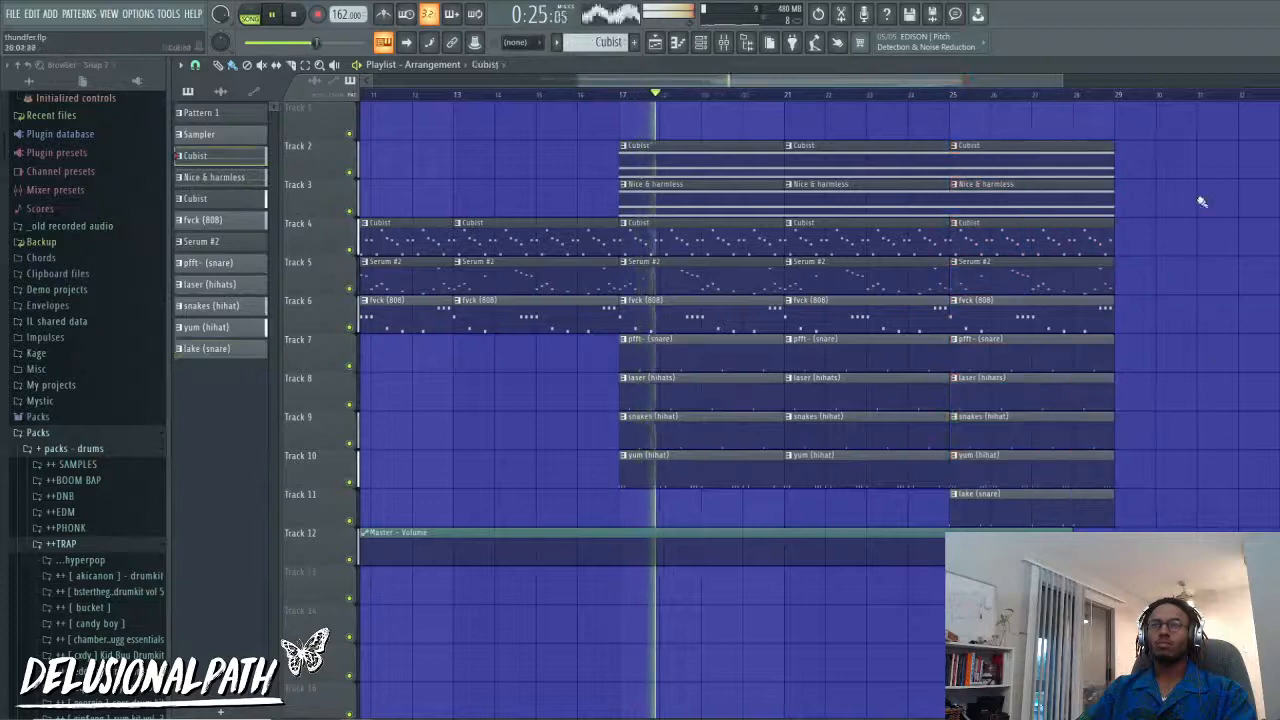
# Step: Duplicate the bar 25 clips on Tracks 2 to 10 to bar 29
pyautogui.moveTo(1163, 486); pyautogui.dragTo(996, 136)
pyautogui.click(1003, 154)
pyautogui.hotkey('ctrl', 'b')
pyautogui.hotkey('ctrl', 'd')
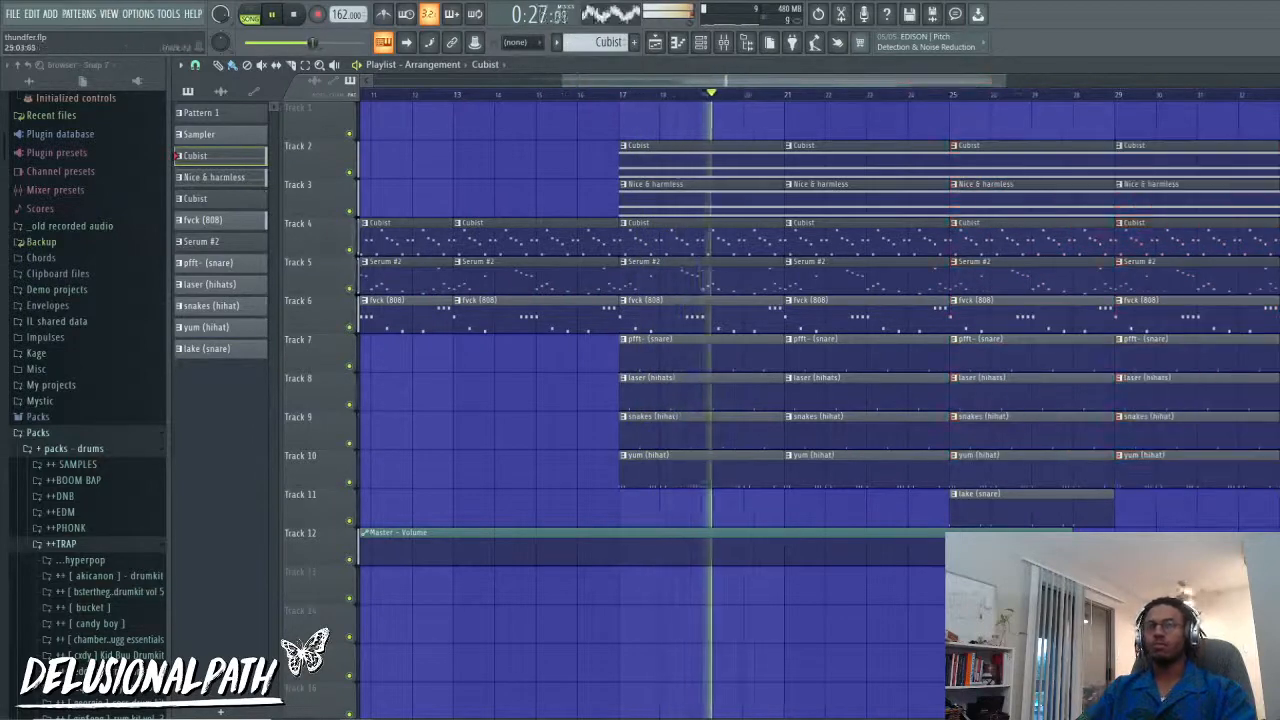
# Step: Duplicate the lake (snare) clip on Track 11 to bar 29
pyautogui.scroll(-2, 1025, 490)
pyautogui.keyDown('ctrl'); pyautogui.click(1016, 507); pyautogui.keyUp('ctrl')
pyautogui.hotkey('ctrl', 'b')
pyautogui.hotkey('ctrl', 'd')
pyautogui.scroll(-2, 927, 515)
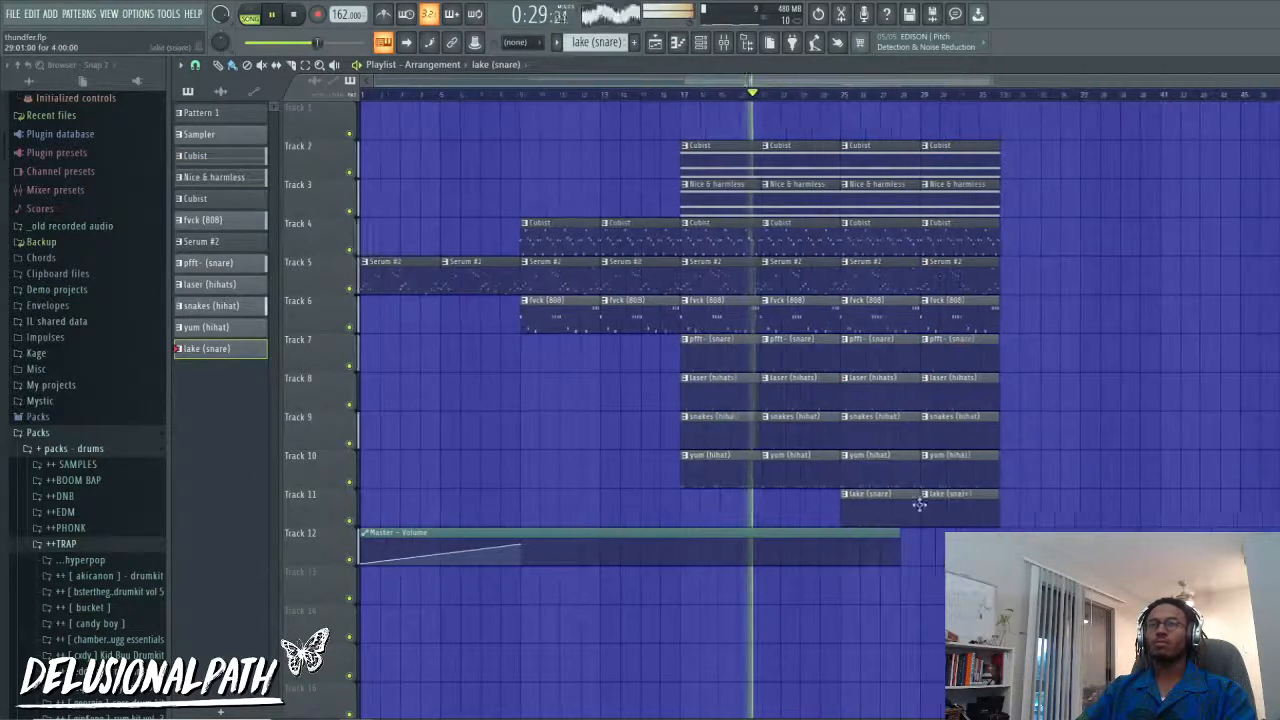
pyautogui.scroll(2, 830, 420)
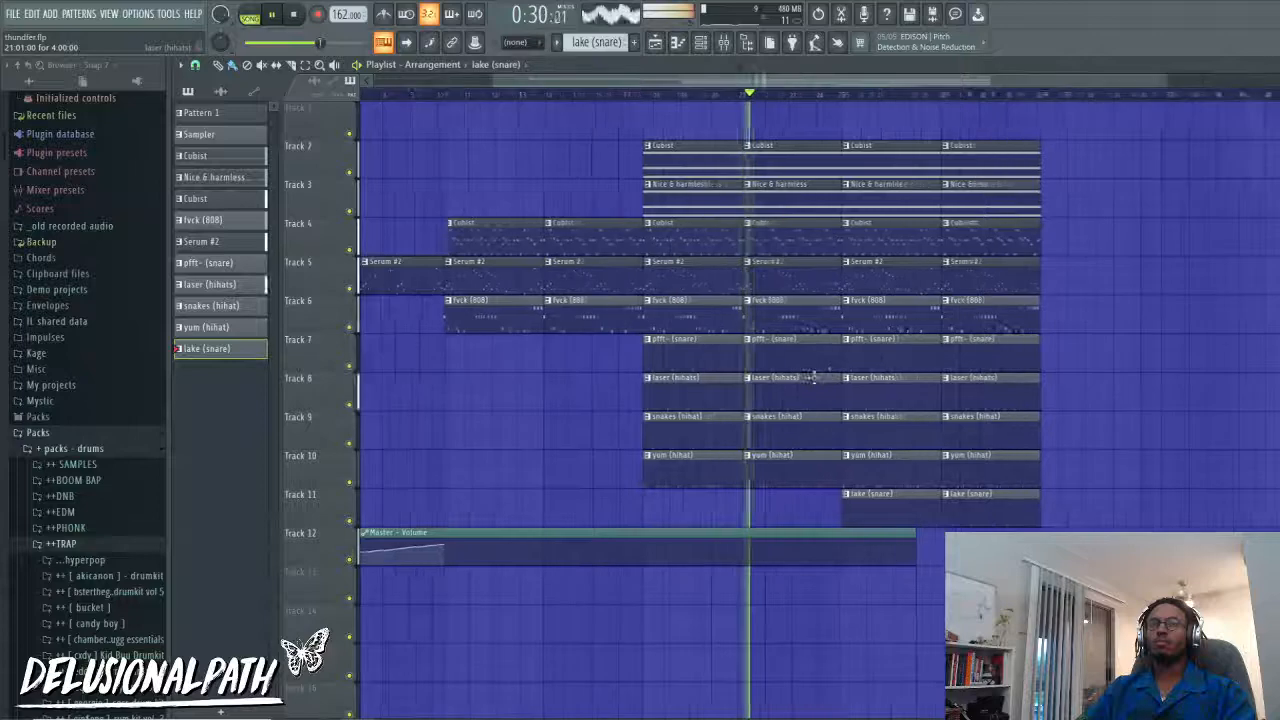
pyautogui.keyDown('ctrl'); pyautogui.click(823, 534); pyautogui.keyUp('ctrl')
pyautogui.press('Delete')
pyautogui.hotkey('ctrl', 'z')
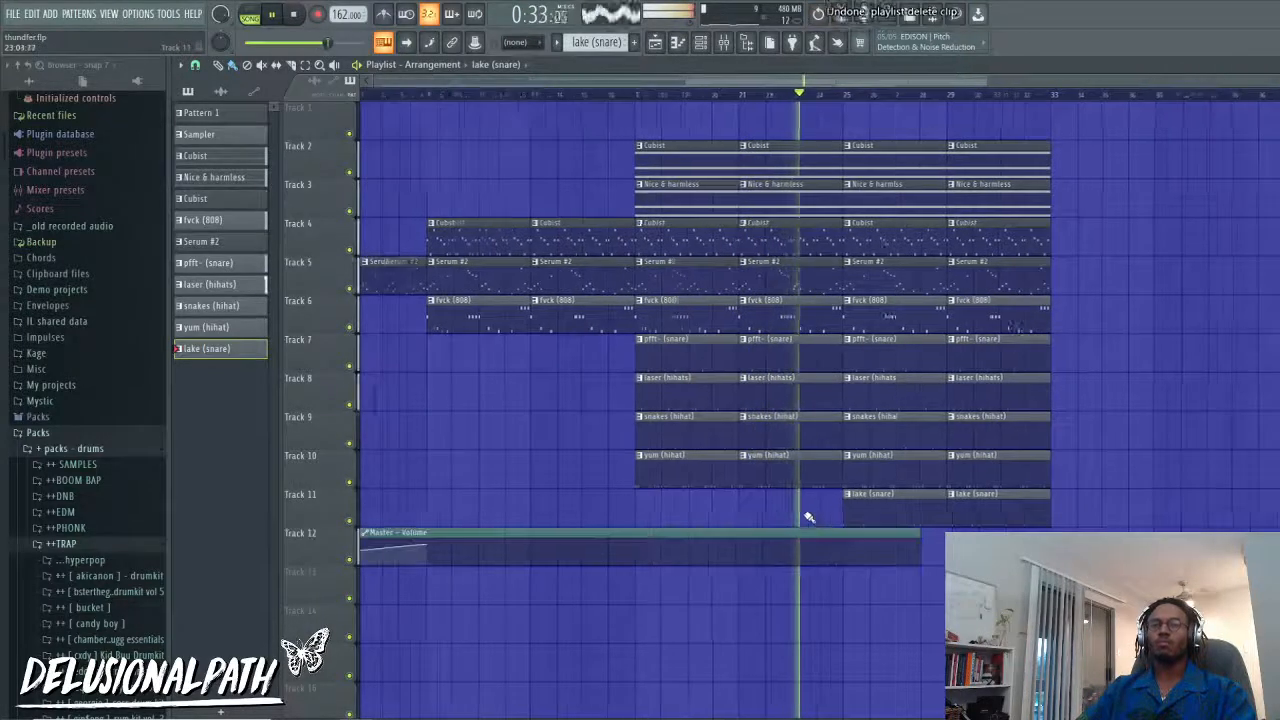
# Step: Duplicate the bar 25 to 32 clips on Tracks 2 to 10 to bar 33
pyautogui.scroll(-1, 808, 517)
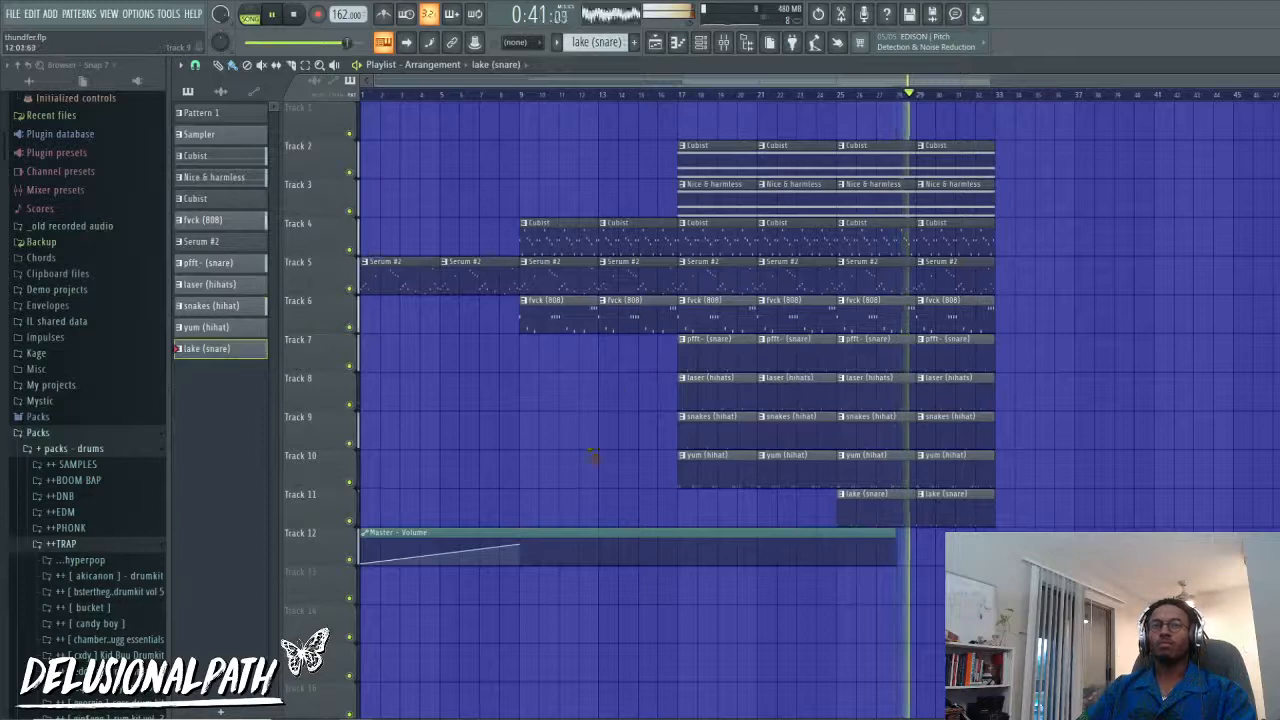
pyautogui.moveTo(973, 478); pyautogui.dragTo(866, 108)
pyautogui.moveTo(860, 175); pyautogui.dragTo(1020, 181)
pyautogui.hotkey('ctrl', 'd')
# Step: Delete the Nice & harmless, Cubist, Serum #2 and fvck (808) clips on Tracks 3 to 6 from bars 33 to 40
pyautogui.rightClick(1060, 208)
pyautogui.rightClick(1115, 205)
pyautogui.rightClick(1138, 243)
pyautogui.rightClick(1036, 246)
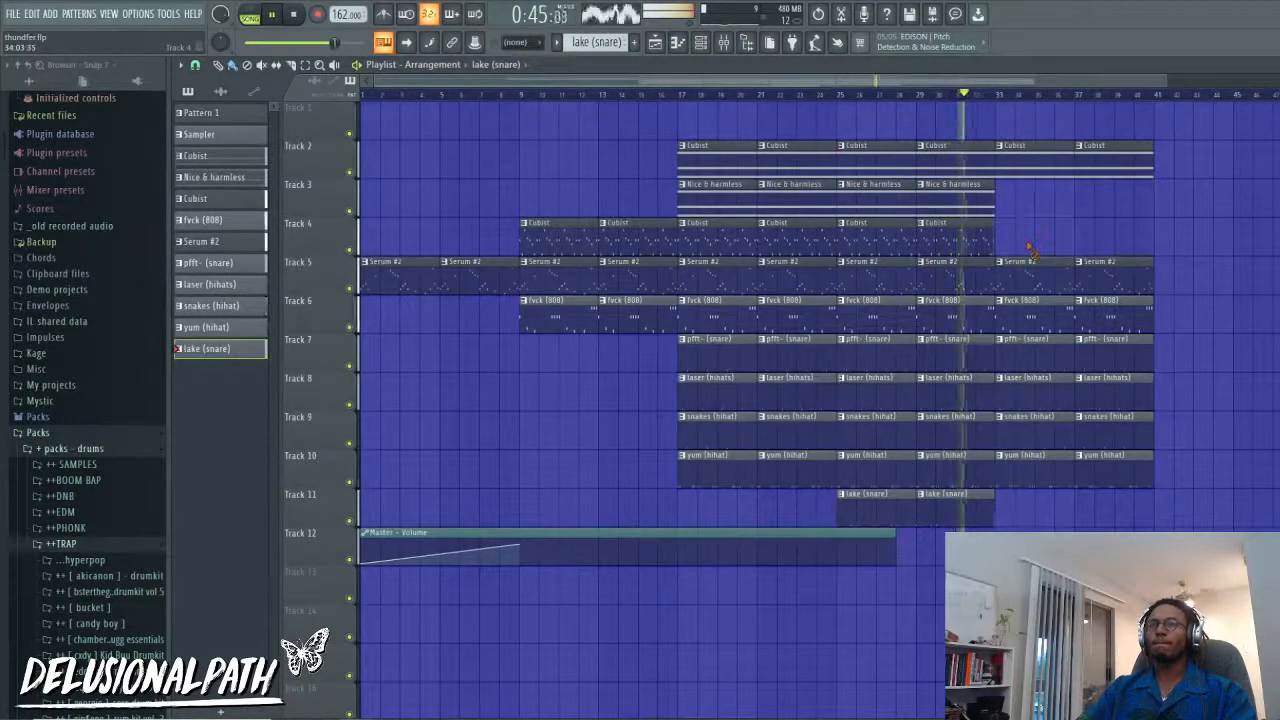
pyautogui.rightClick(1032, 266)
pyautogui.rightClick(1110, 278)
pyautogui.rightClick(1105, 310)
pyautogui.rightClick(1025, 316)
# Step: Delete the laser (hihats) and snakes (hihat) clips from bars 33 to 40, and place lake (snare) on Track 11 at bar 37
pyautogui.rightClick(1022, 403)
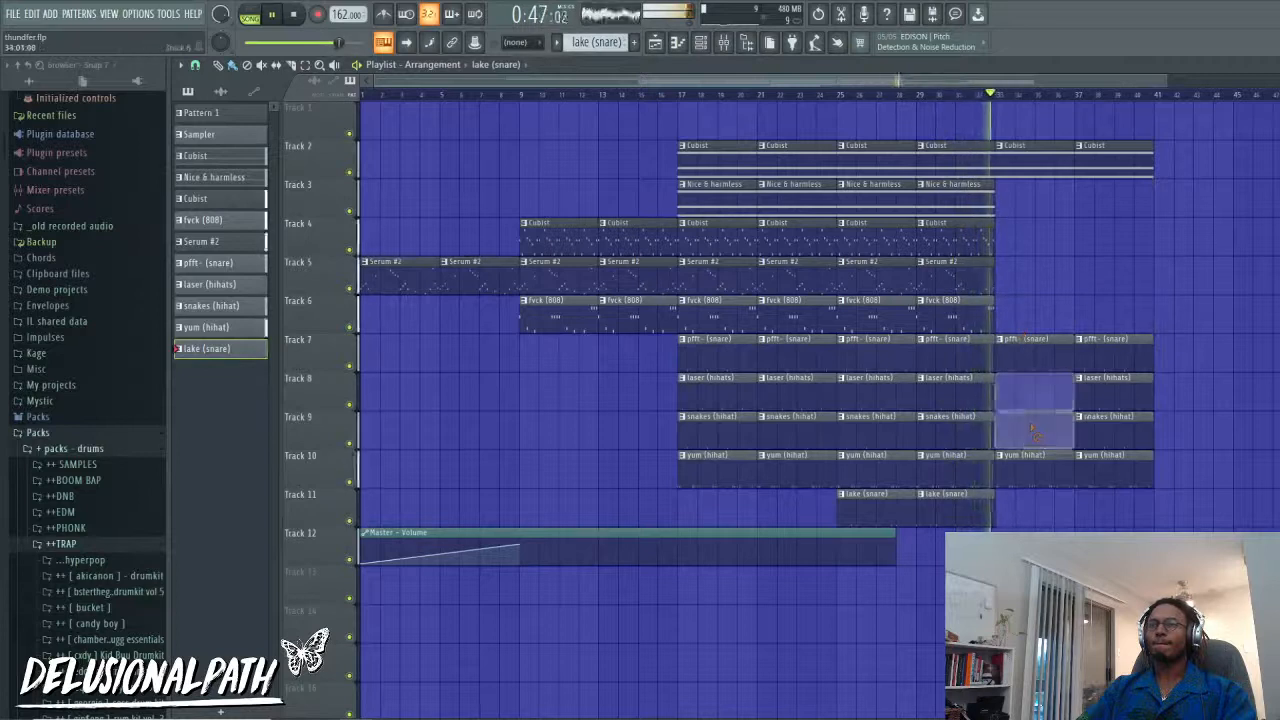
pyautogui.hotkey('ctrl', 'z')
pyautogui.rightClick(1101, 402)
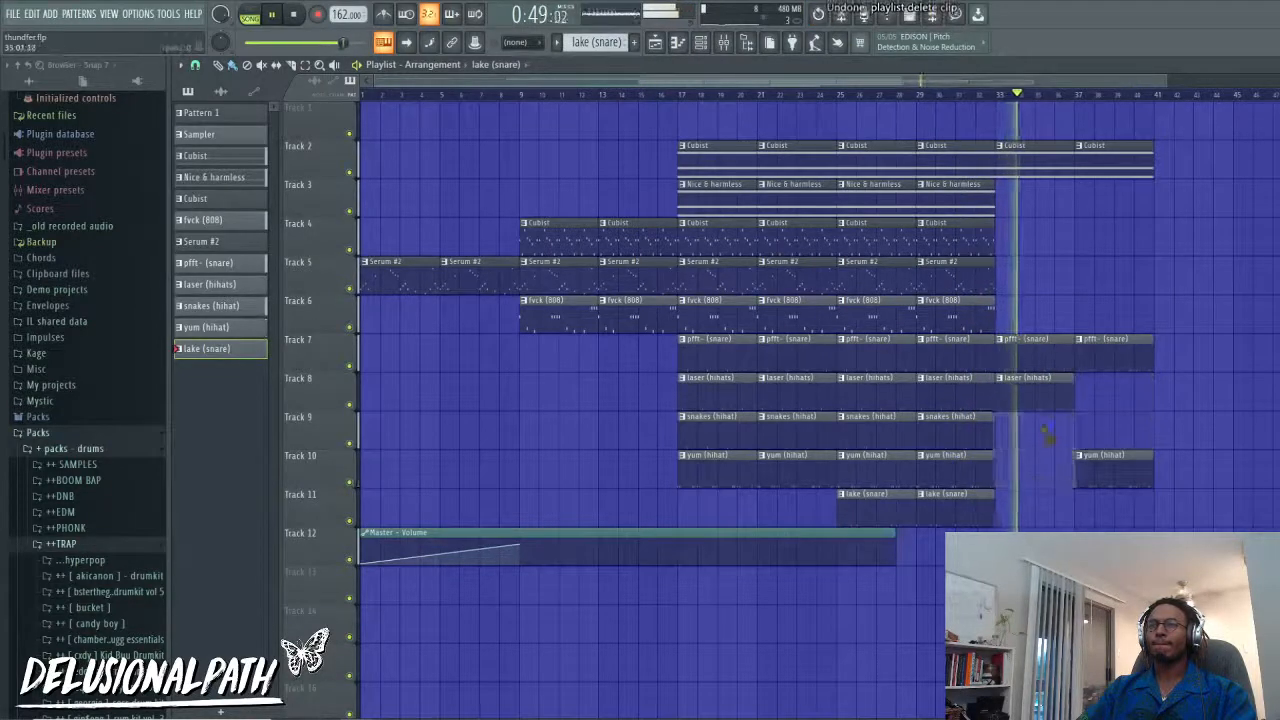
pyautogui.hotkey('ctrl', 'z')
pyautogui.rightClick(1036, 396)
pyautogui.rightClick(1108, 402)
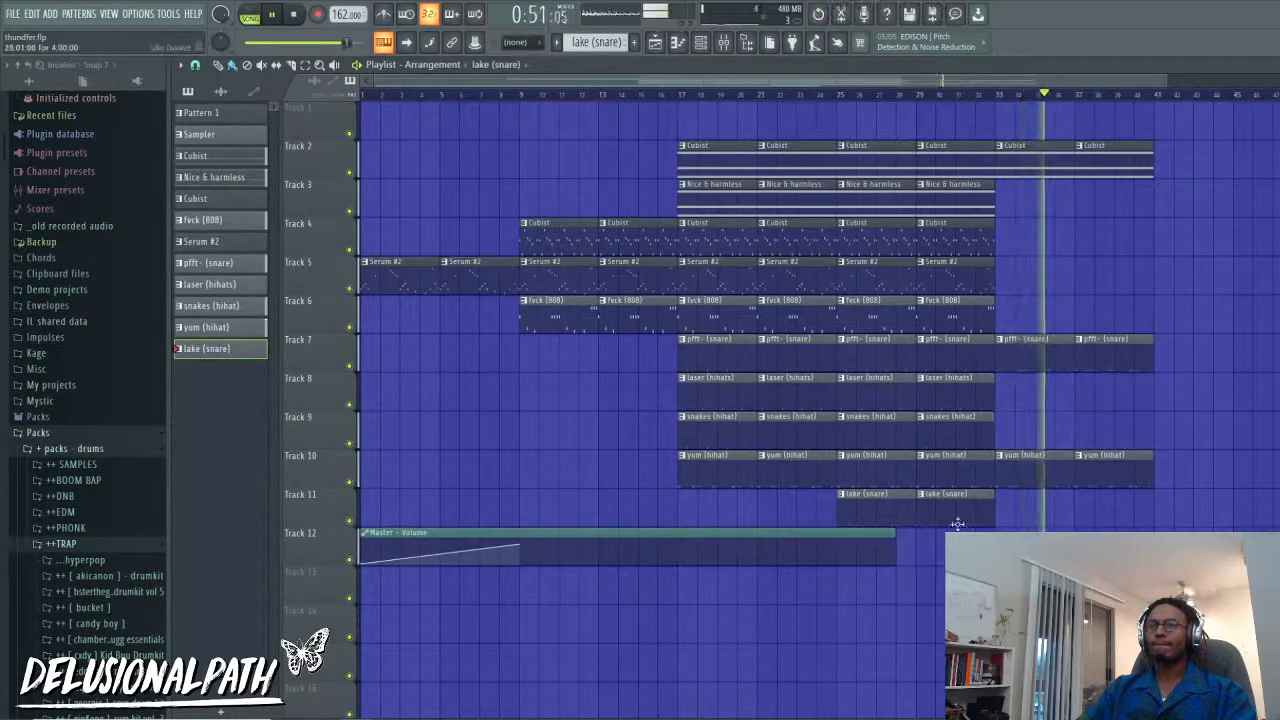
pyautogui.click(1071, 518)
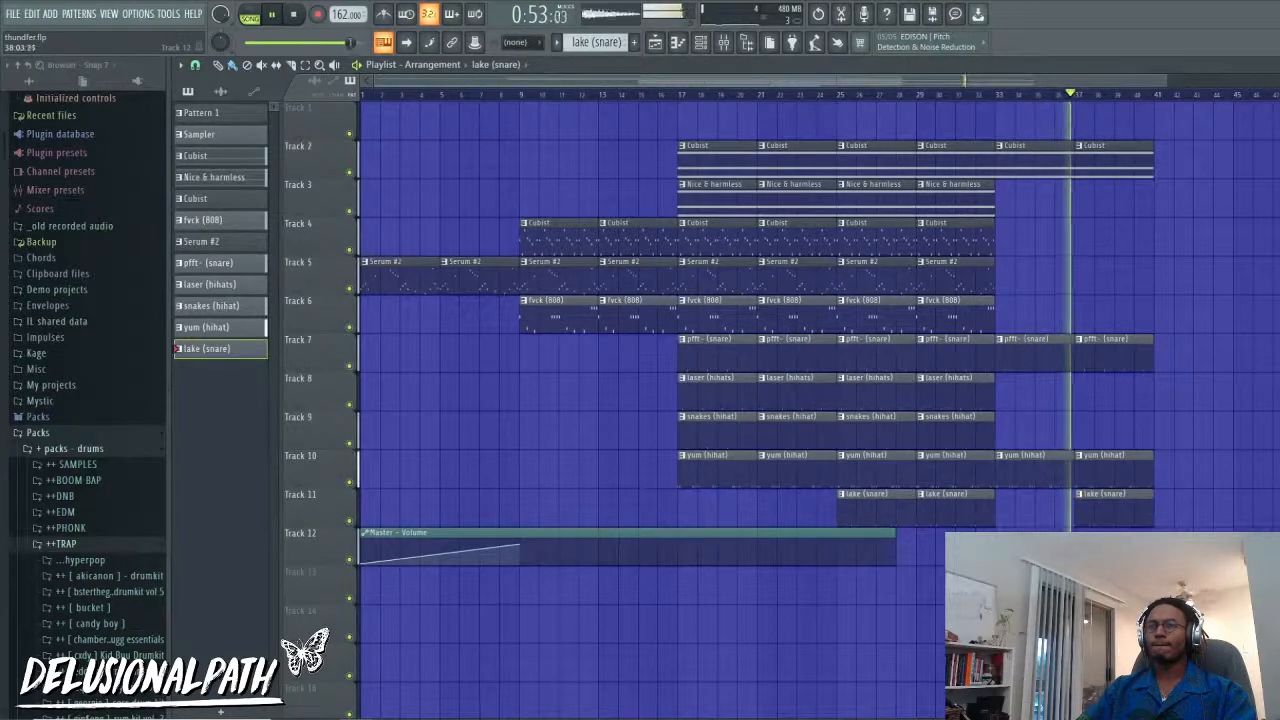
# Step: Duplicate the bar 37 clips to bar 41 and add a Cubist clip on Track 4 at bar 41
pyautogui.scroll(-2, 1097, 547)
pyautogui.scroll(5, 994, 547)
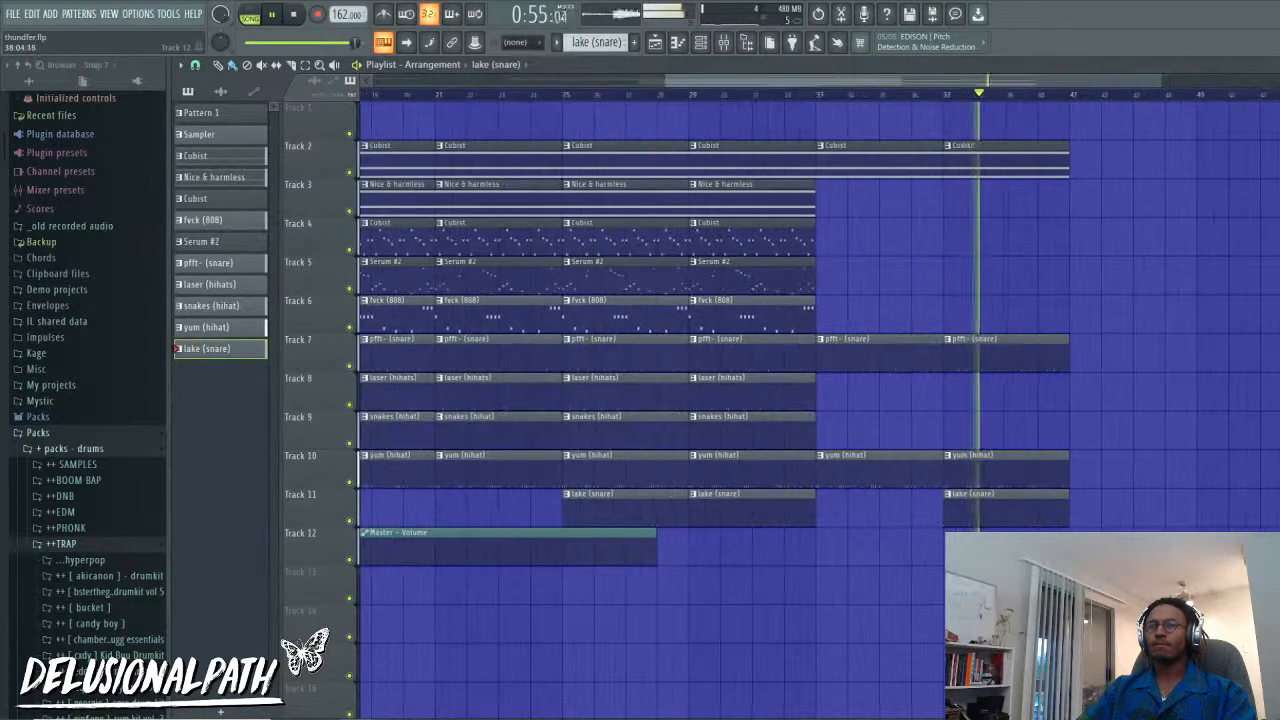
pyautogui.moveTo(1074, 536); pyautogui.dragTo(985, 122)
pyautogui.hotkey('ctrl', 'b')
pyautogui.keyDown('ctrl'); pyautogui.click(920, 546); pyautogui.keyUp('ctrl')
pyautogui.scroll(-2, 840, 300)
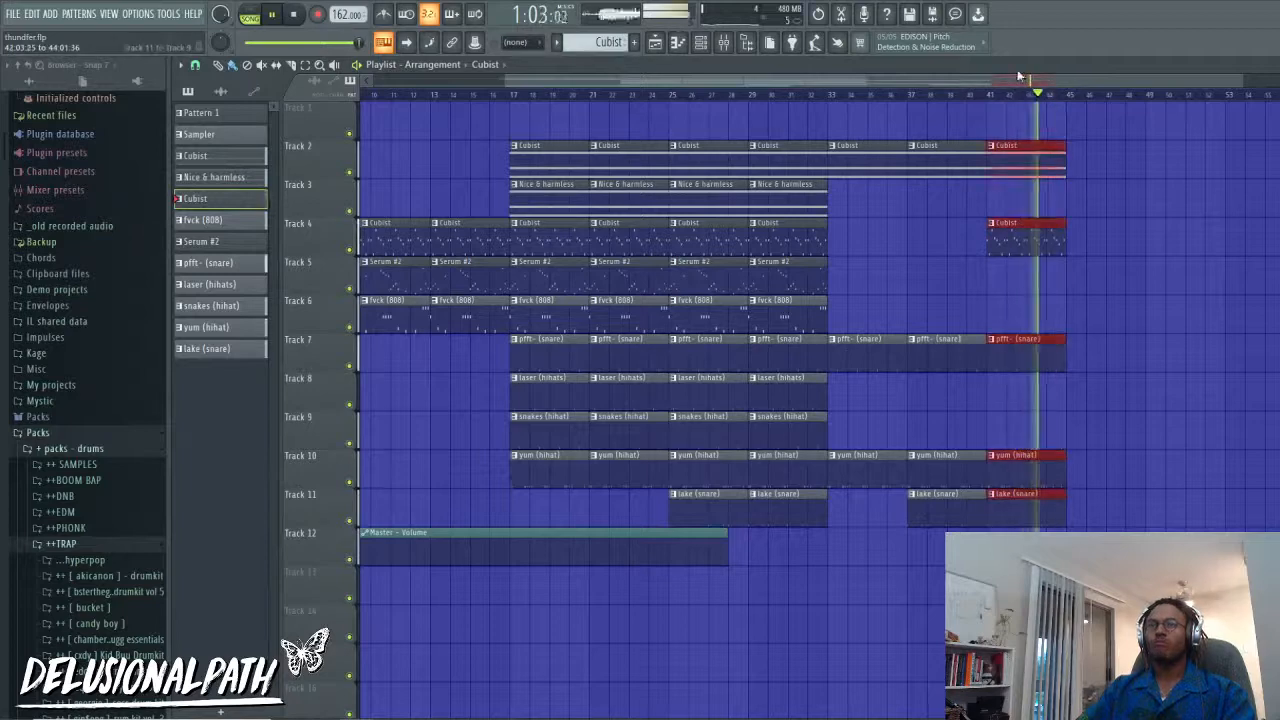
# Step: Repeat the bar 41 clips on Tracks 2, 4, 7, 10 and 11 at bars 45, 49, 53 and 57
pyautogui.hotkey('ctrl', 'b')
pyautogui.hotkey('ctrl', 'b')
pyautogui.scroll(-1, 1020, 420)
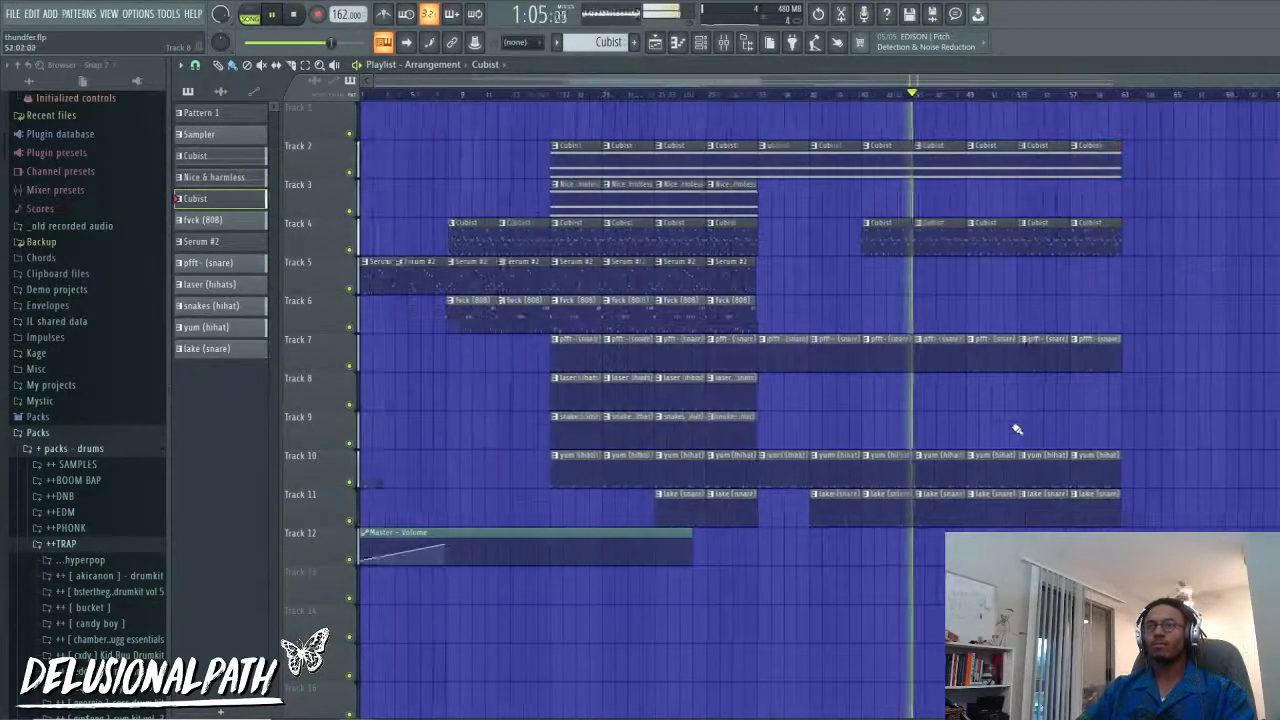
# Step: Place fvck (808) clips on Track 6 at bars 49 and 53
pyautogui.scroll(-1, 968, 428)
pyautogui.scroll(3, 968, 428)
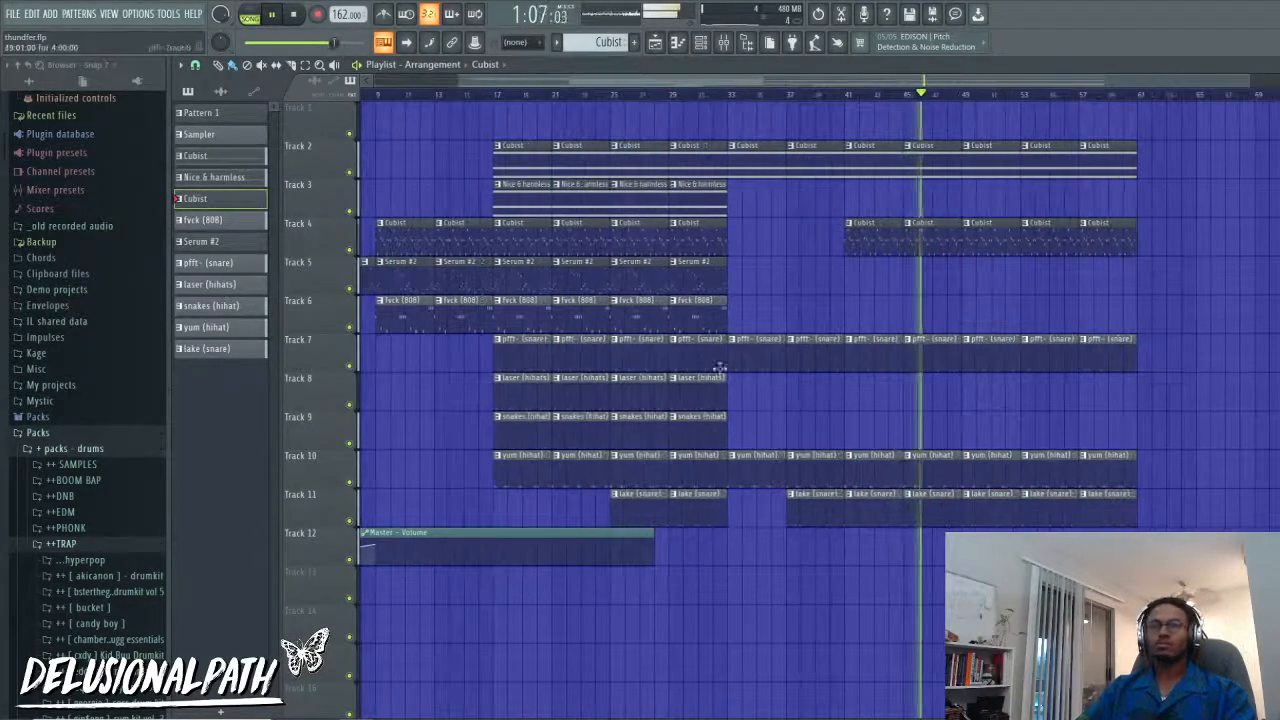
pyautogui.click(700, 315)
pyautogui.click(1040, 305)
pyautogui.scroll(-2, 1037, 338)
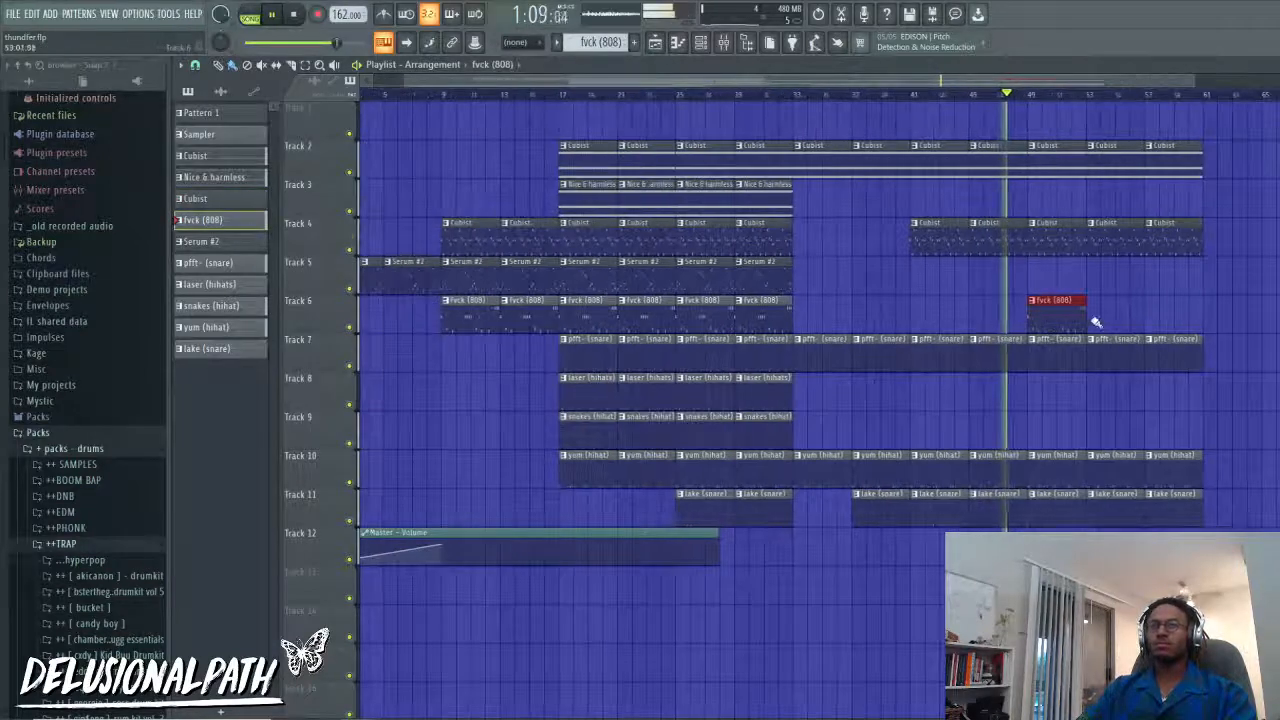
pyautogui.click(1097, 316)
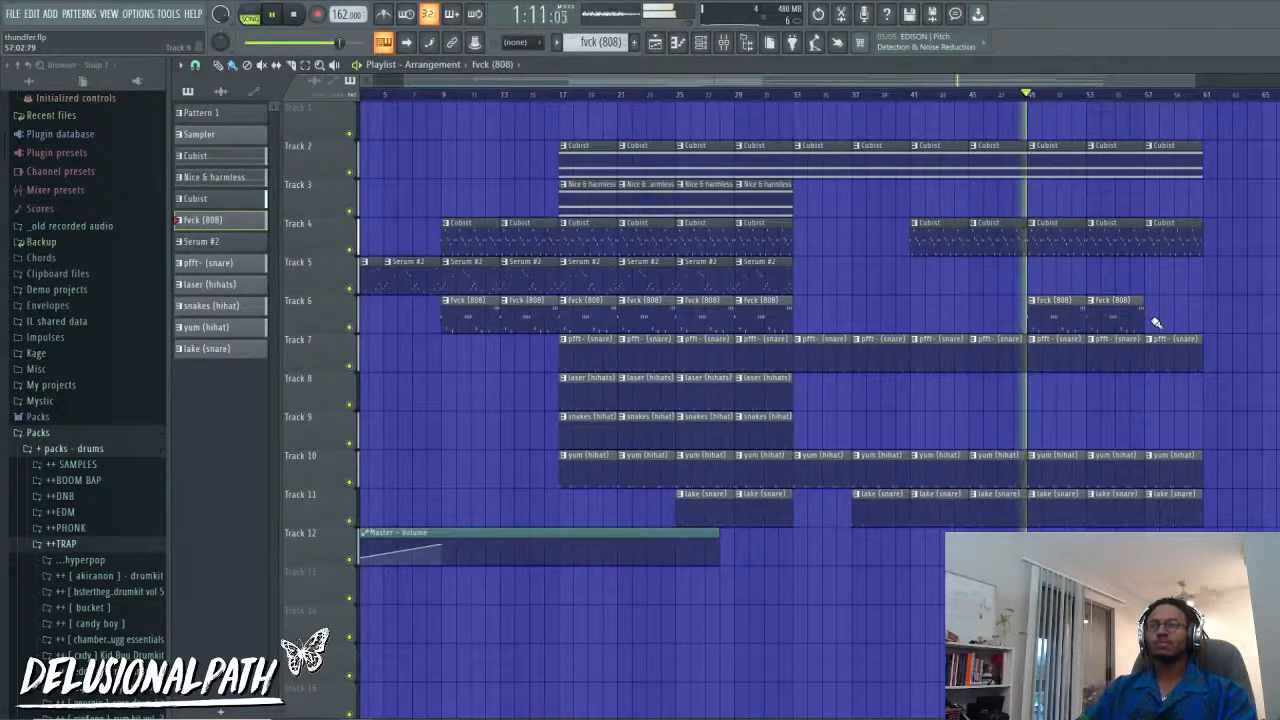
# Step: Delete the bar 57 clips on Tracks 2, 4, 7, 10 and 11
pyautogui.rightClick(1175, 160)
pyautogui.rightClick(1175, 237)
pyautogui.rightClick(1175, 352)
pyautogui.rightClick(1175, 468)
pyautogui.rightClick(1175, 506)
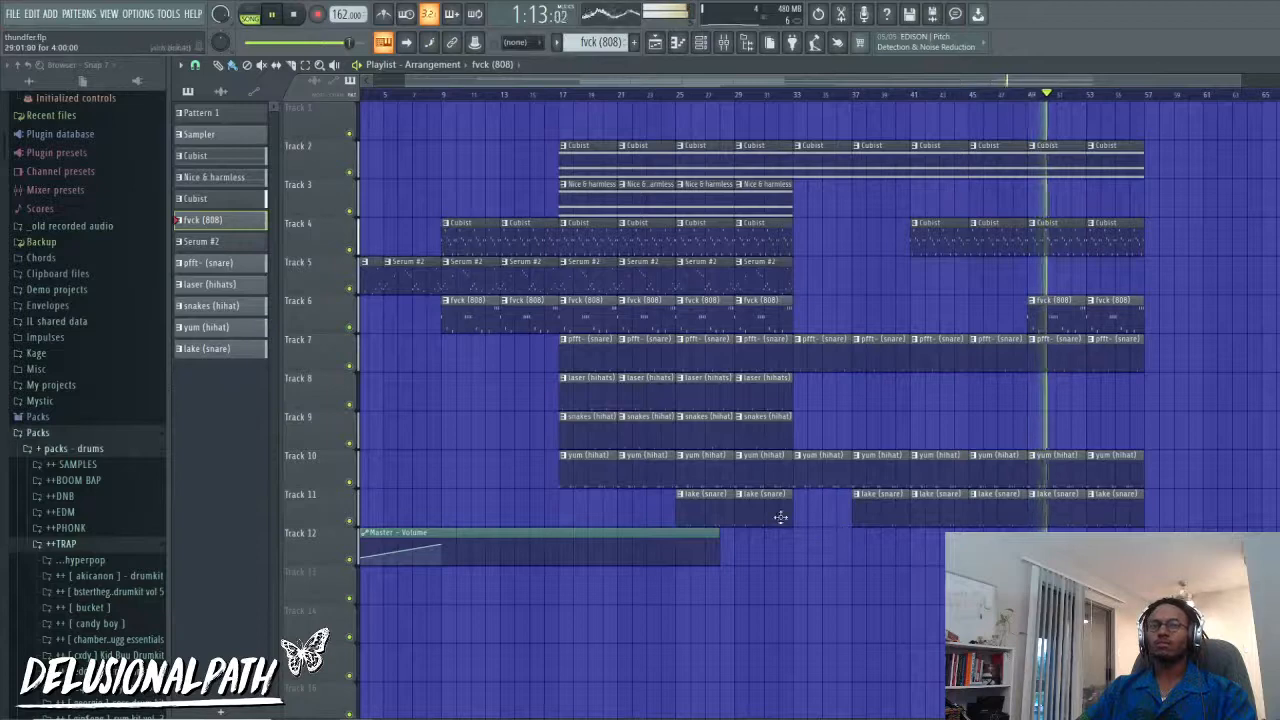
# Step: Copy the full bar 17 to 32 section on Tracks 2 to 11 to bar 57
pyautogui.moveTo(785, 480); pyautogui.dragTo(565, 140)
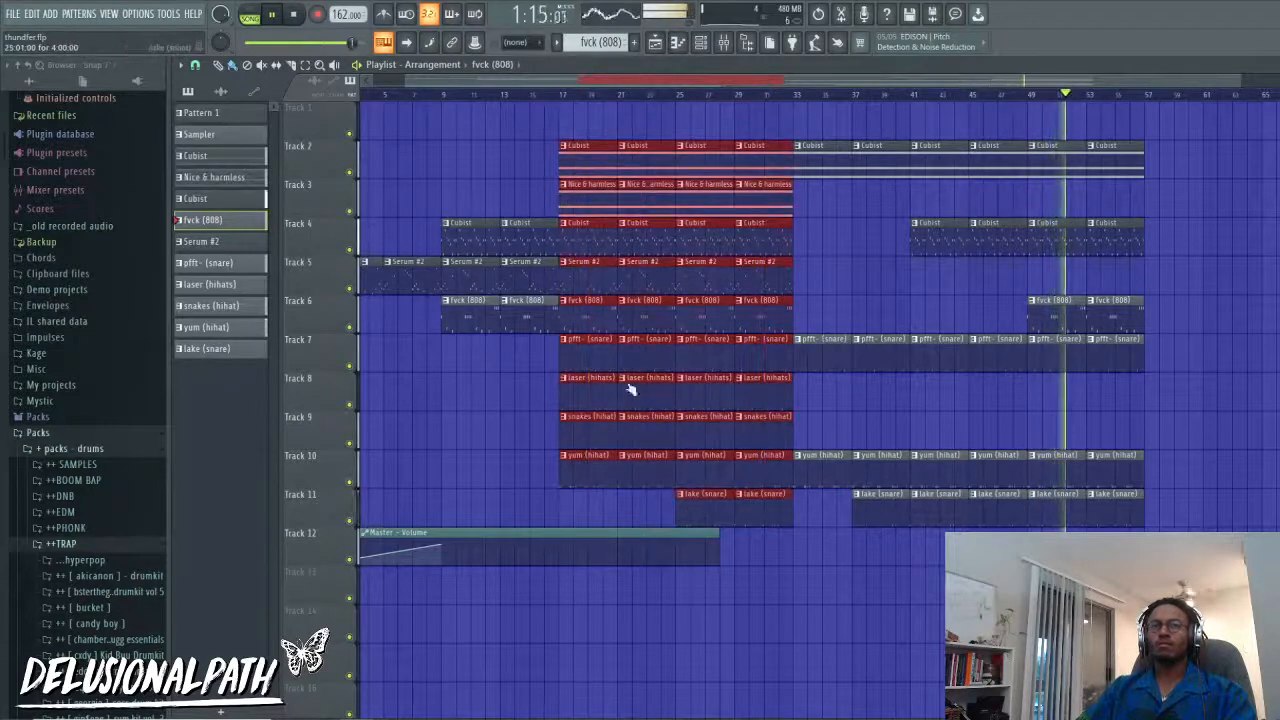
pyautogui.moveTo(630, 390); pyautogui.dragTo(1218, 388)
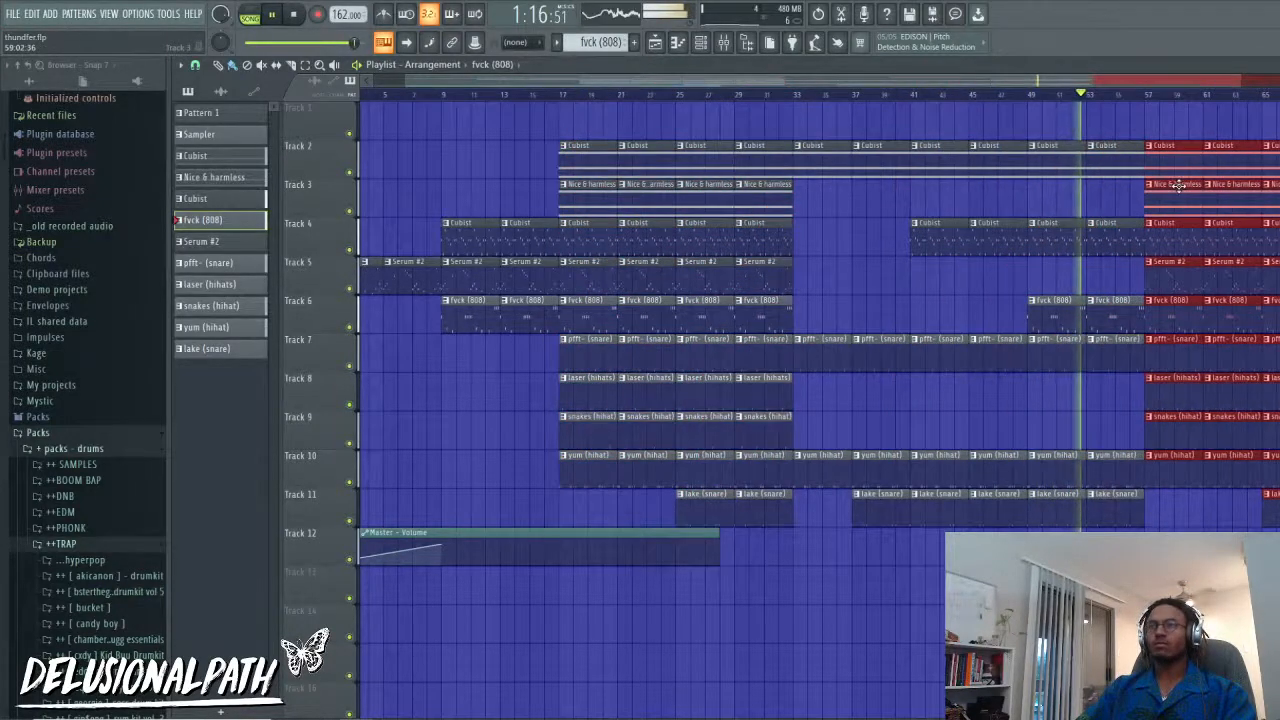
pyautogui.click(990, 296)
pyautogui.scroll(-2, 950, 380)
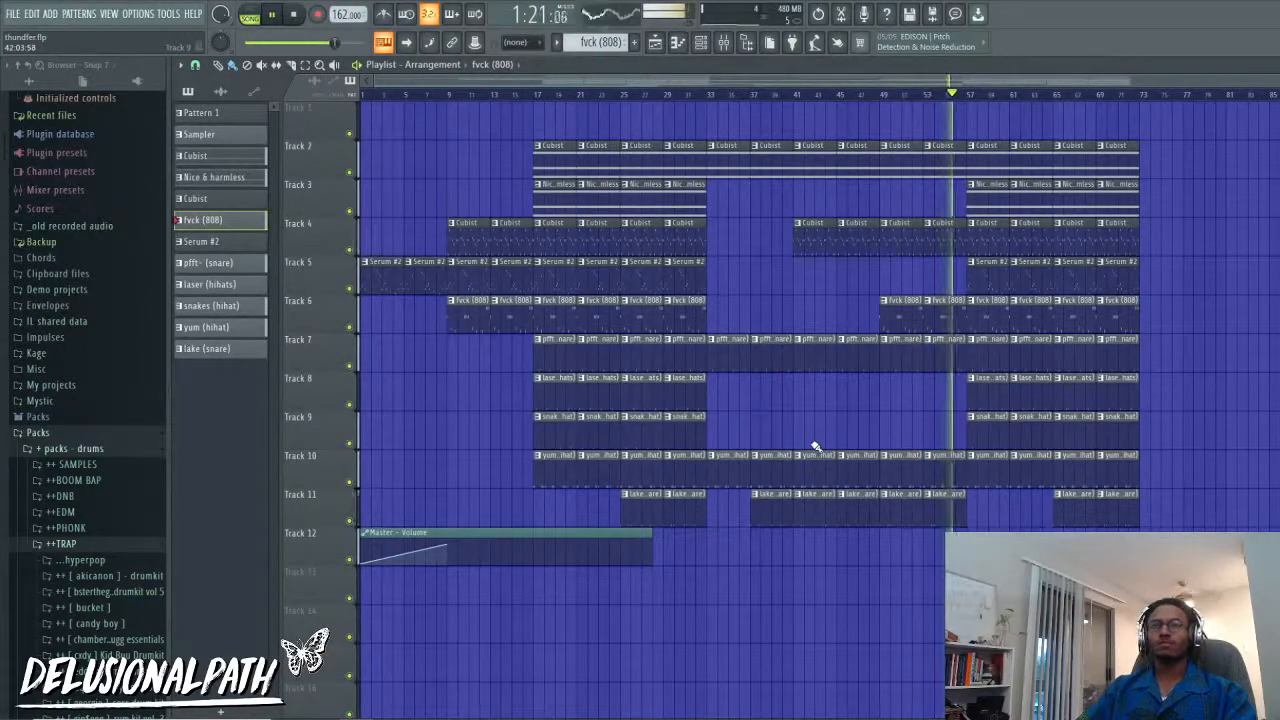
# Step: Copy the bar 57 to 72 section on Tracks 2 to 11 to bar 97
pyautogui.scroll(5, 1005, 410)
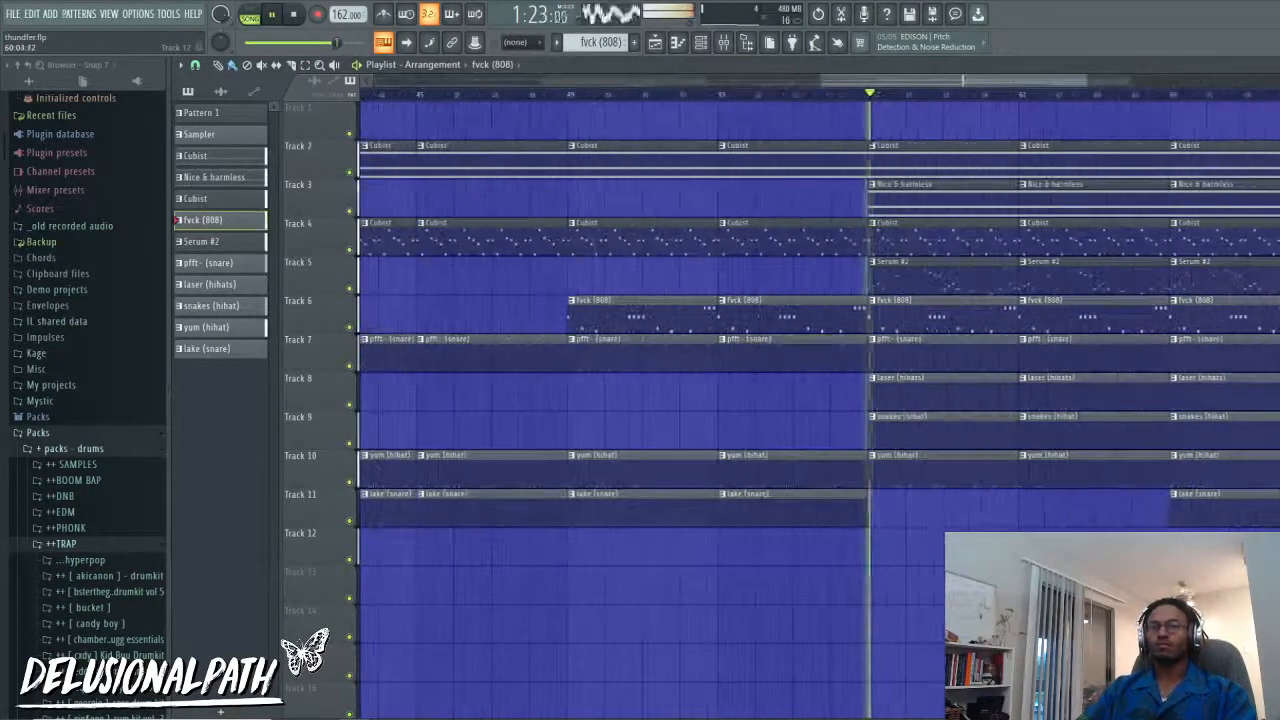
pyautogui.scroll(-5, 1006, 410)
pyautogui.scroll(5, 1066, 516)
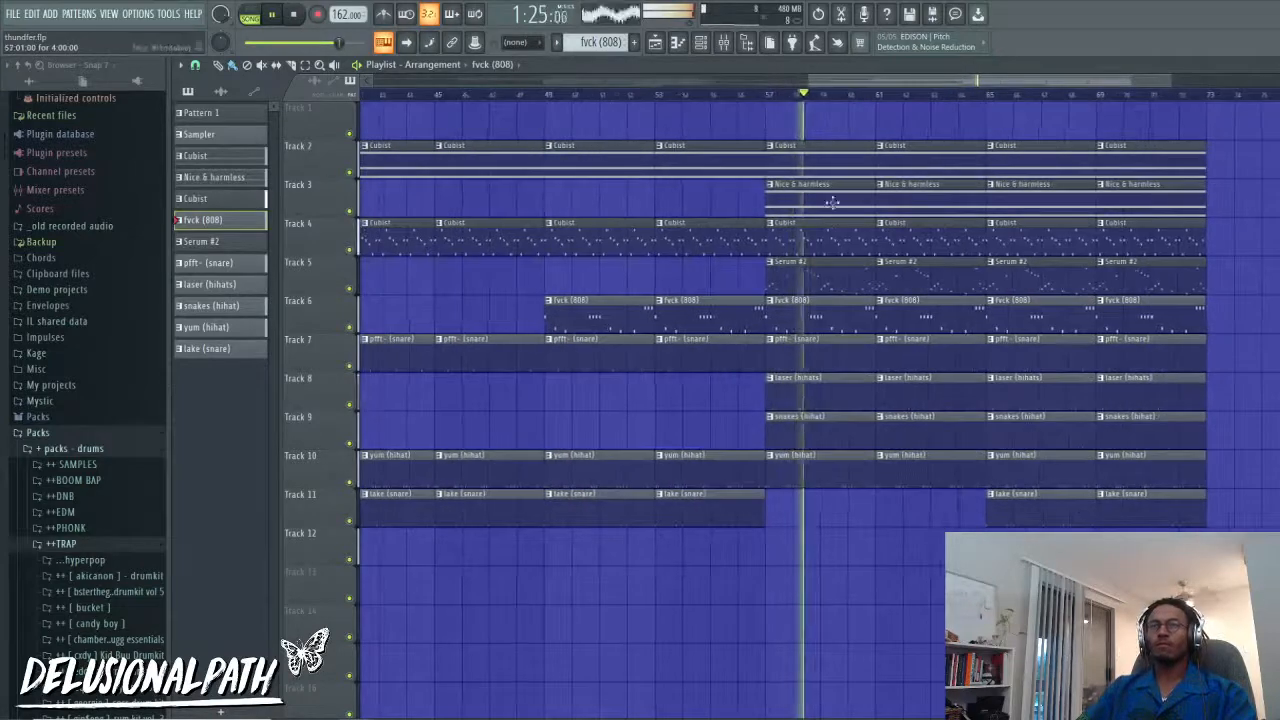
pyautogui.scroll(-5, 1110, 522)
pyautogui.moveTo(1126, 525); pyautogui.dragTo(1119, 155)
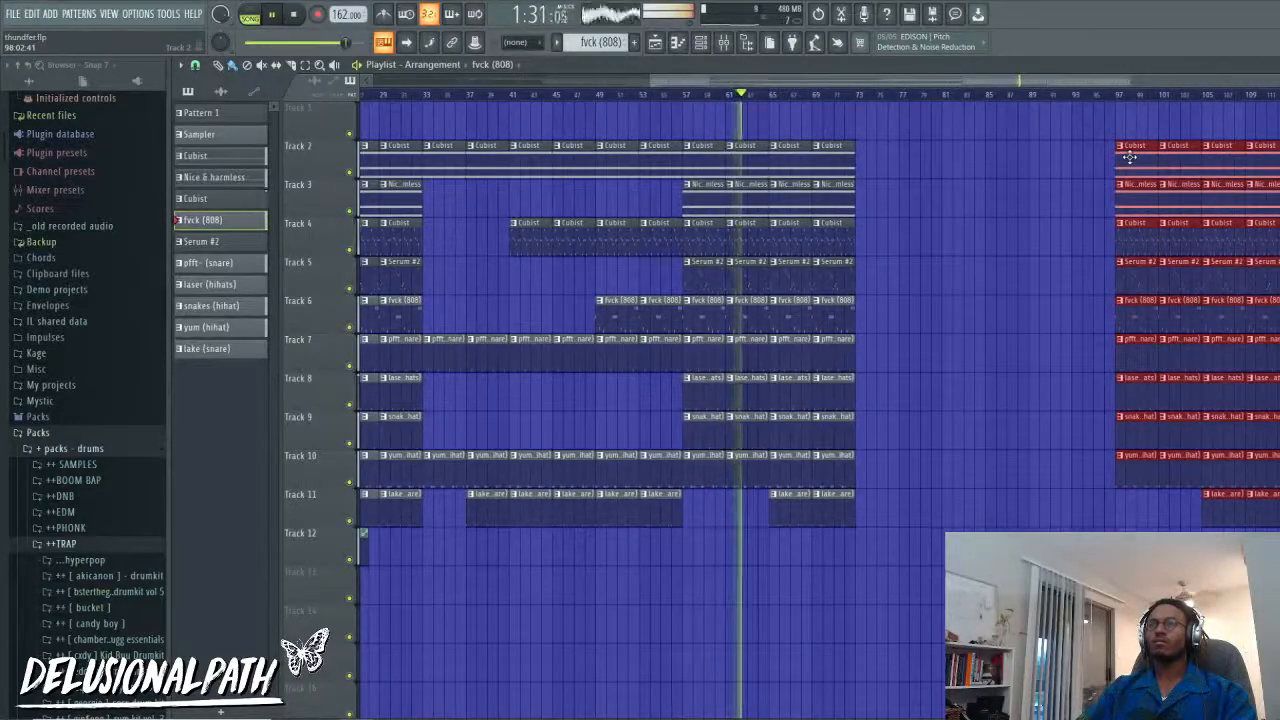
pyautogui.click(919, 237)
# Step: Delete the Cubist clips on Track 2 at bars 65 and 69
pyautogui.scroll(3, 777, 557)
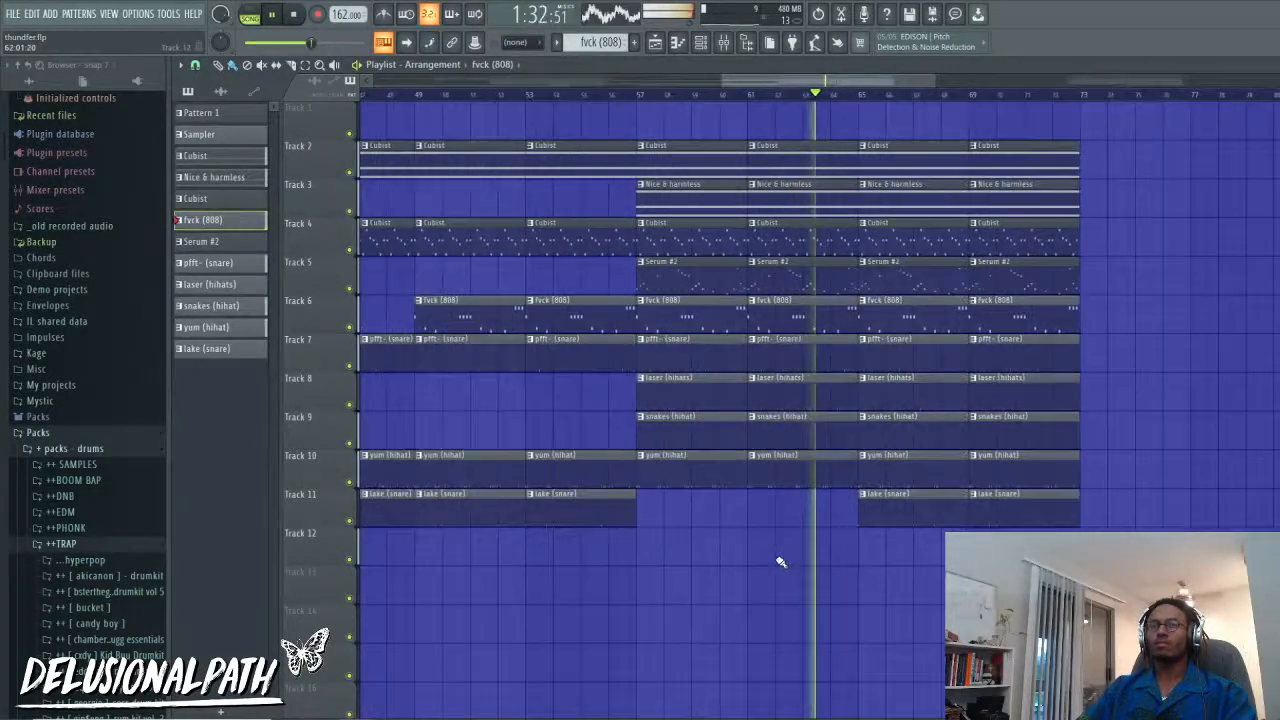
pyautogui.rightClick(934, 157)
pyautogui.rightClick(1060, 160)
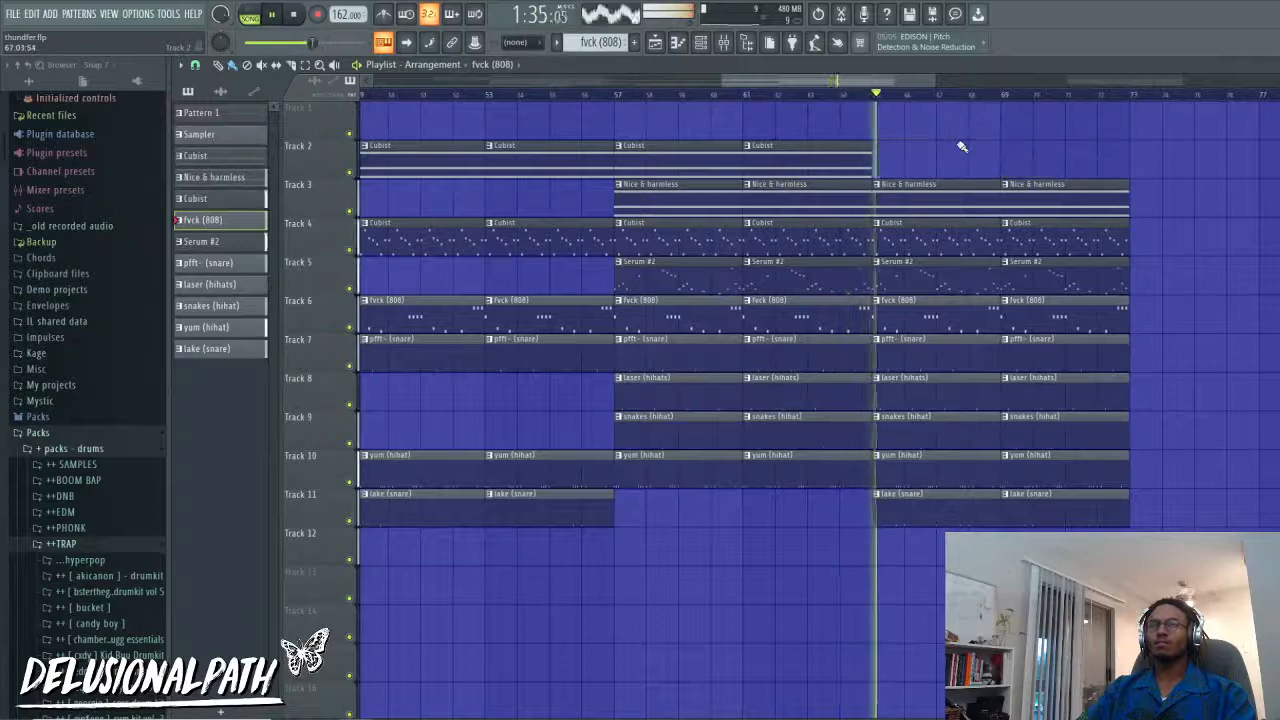
# Step: Duplicate the bar 69 clips to bar 73, keeping only Cubist on Track 4, Serum #2 and yum (hihat) there
pyautogui.scroll(-5, 963, 155)
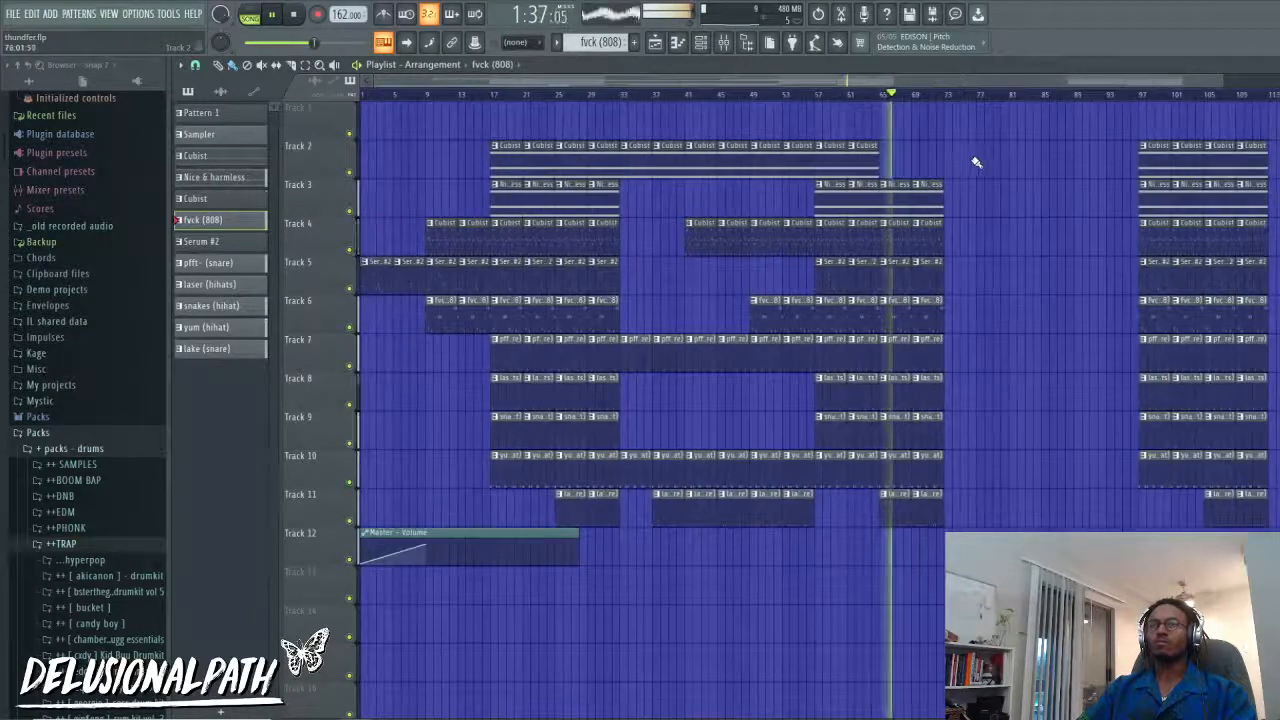
pyautogui.scroll(5, 886, 386)
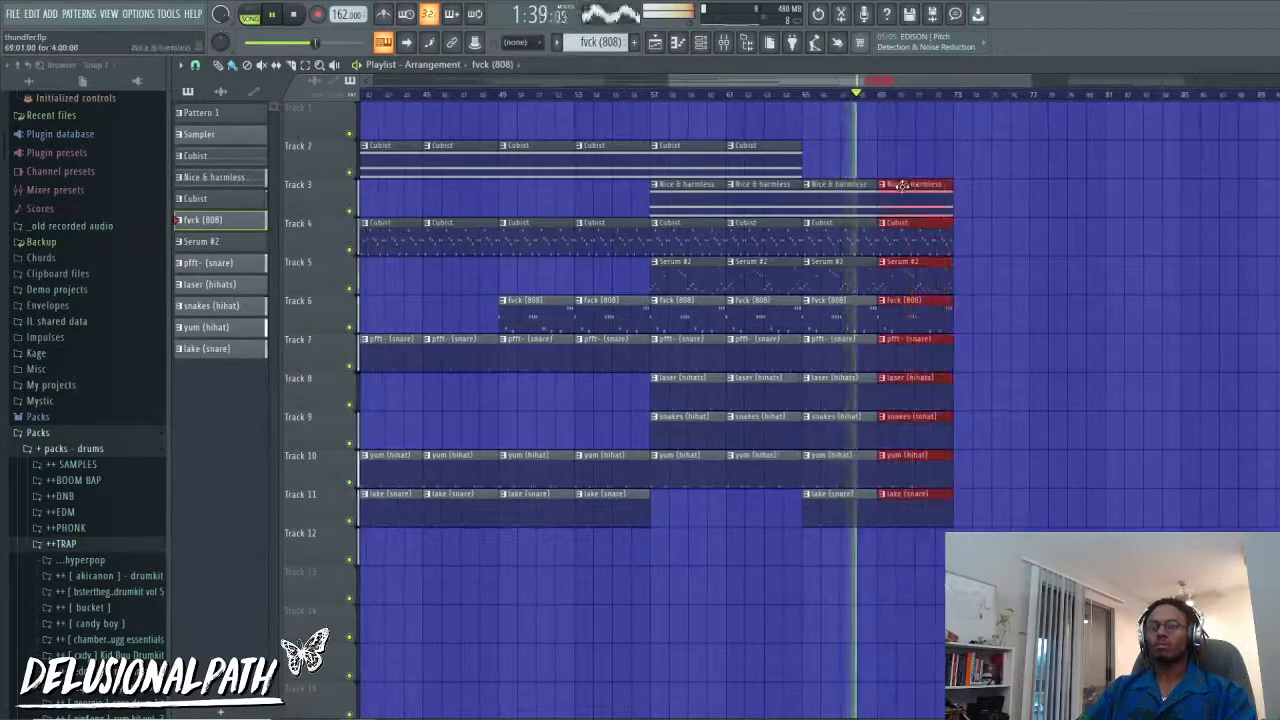
pyautogui.hotkey('ctrl', 'b')
pyautogui.scroll(3, 1078, 370)
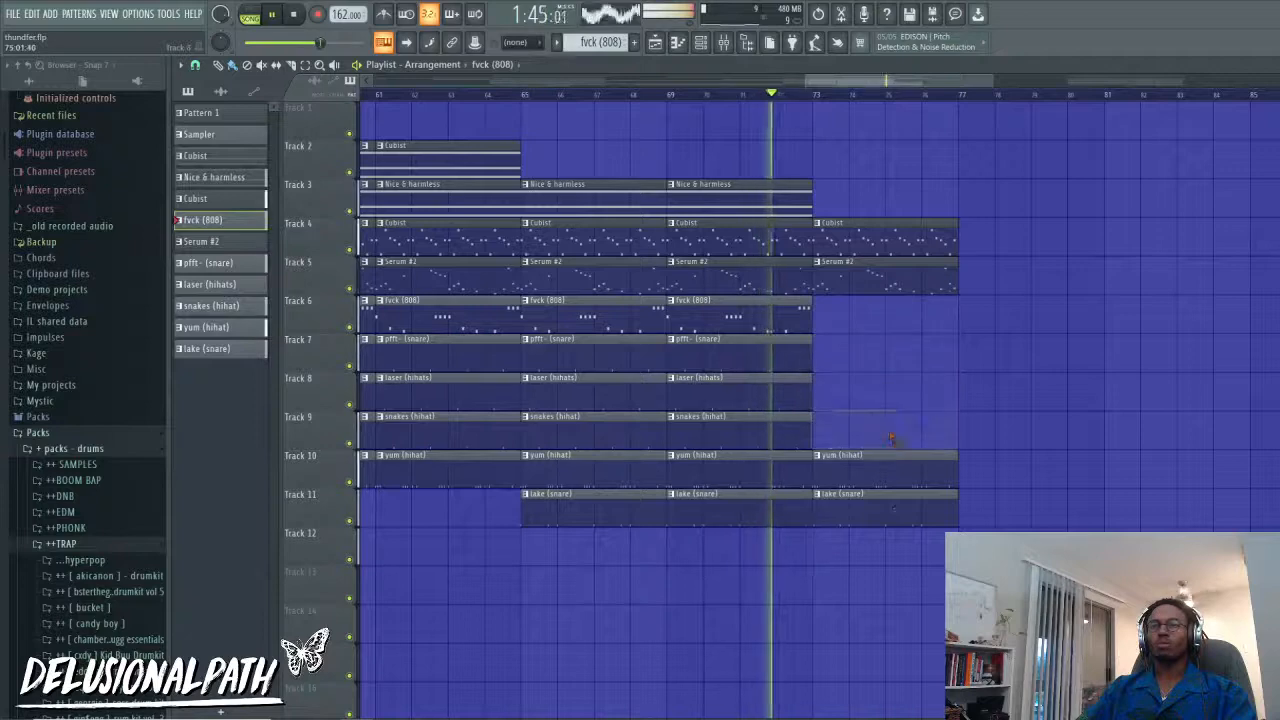
pyautogui.scroll(-2, 879, 344)
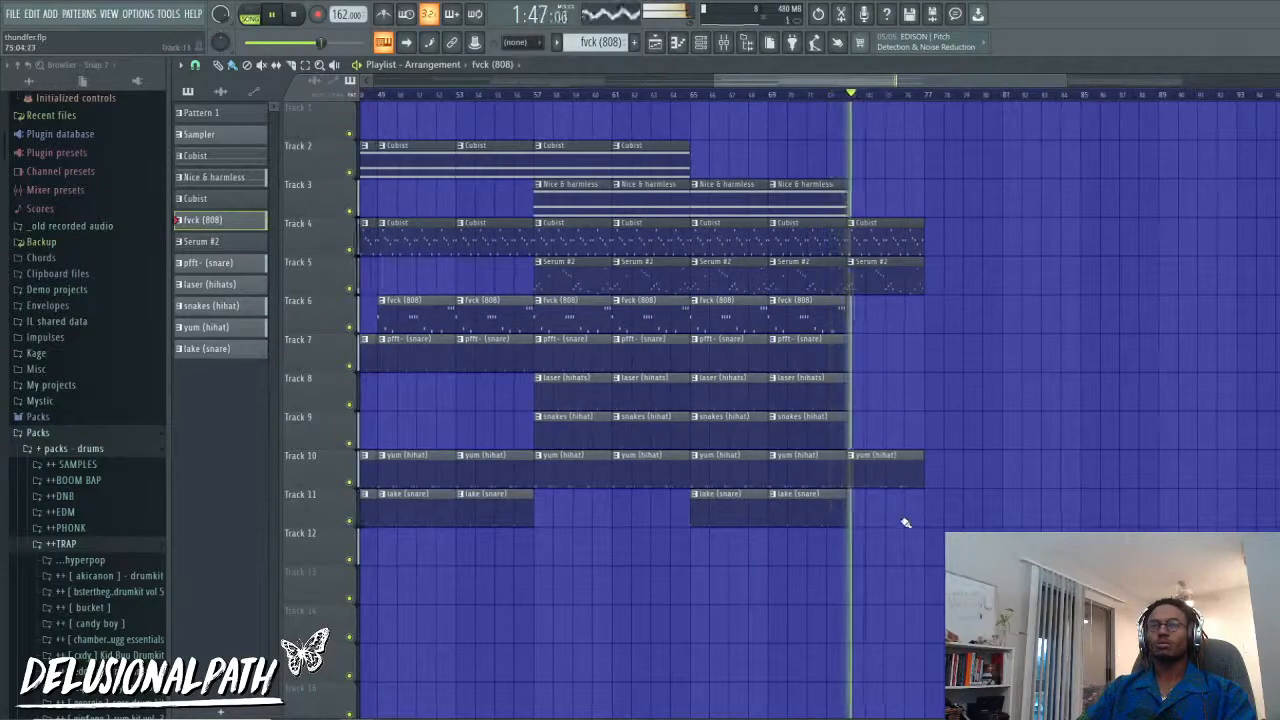
# Step: Repeat the bar 73 Cubist, Serum #2 and yum (hihat) clips every four bars through bar 93
pyautogui.moveTo(903, 509); pyautogui.dragTo(903, 286)
pyautogui.hotkey('ctrl', 'b')
pyautogui.hotkey('ctrl', 'b')
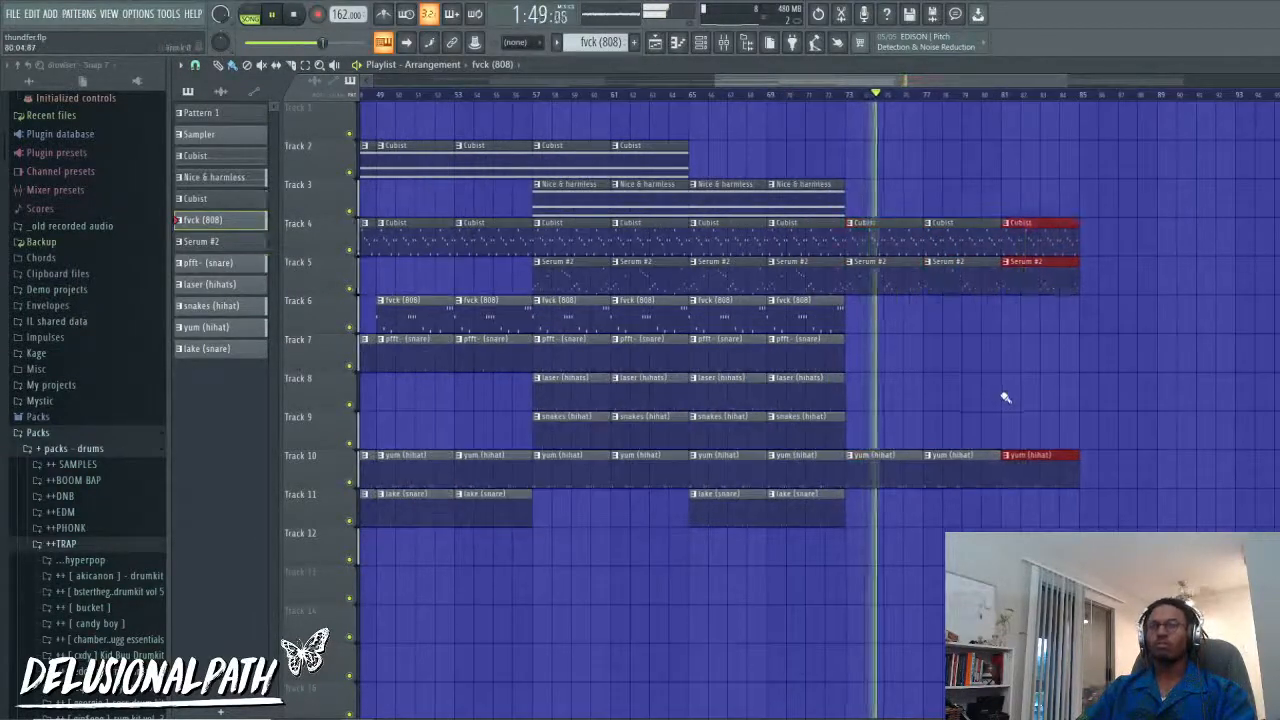
pyautogui.hotkey('ctrl', 'b')
pyautogui.hotkey('ctrl', 'b')
pyautogui.hotkey('ctrl', 'b')
pyautogui.scroll(-4, 991, 380)
pyautogui.hotkey('ctrl', 'd')
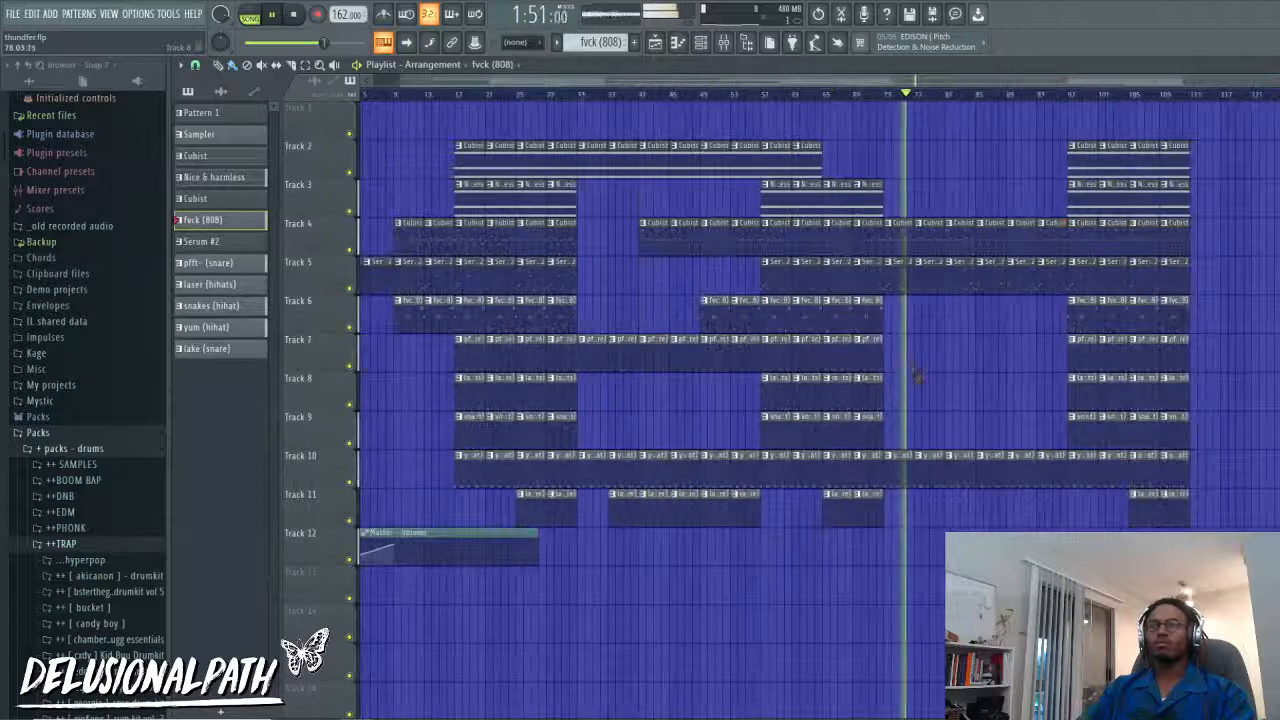
# Step: Place Cubist clips on Track 2 at bars 81, 85, 89 and 93
pyautogui.scroll(4, 913, 370)
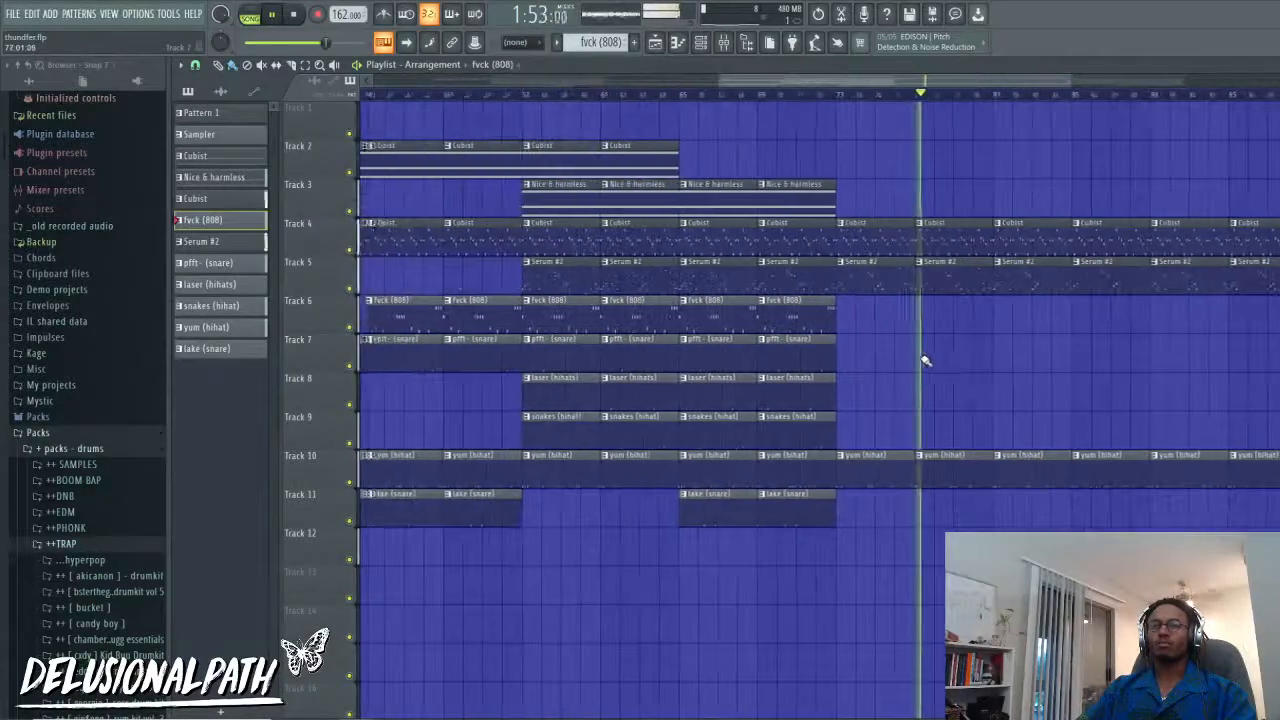
pyautogui.scroll(-2, 946, 366)
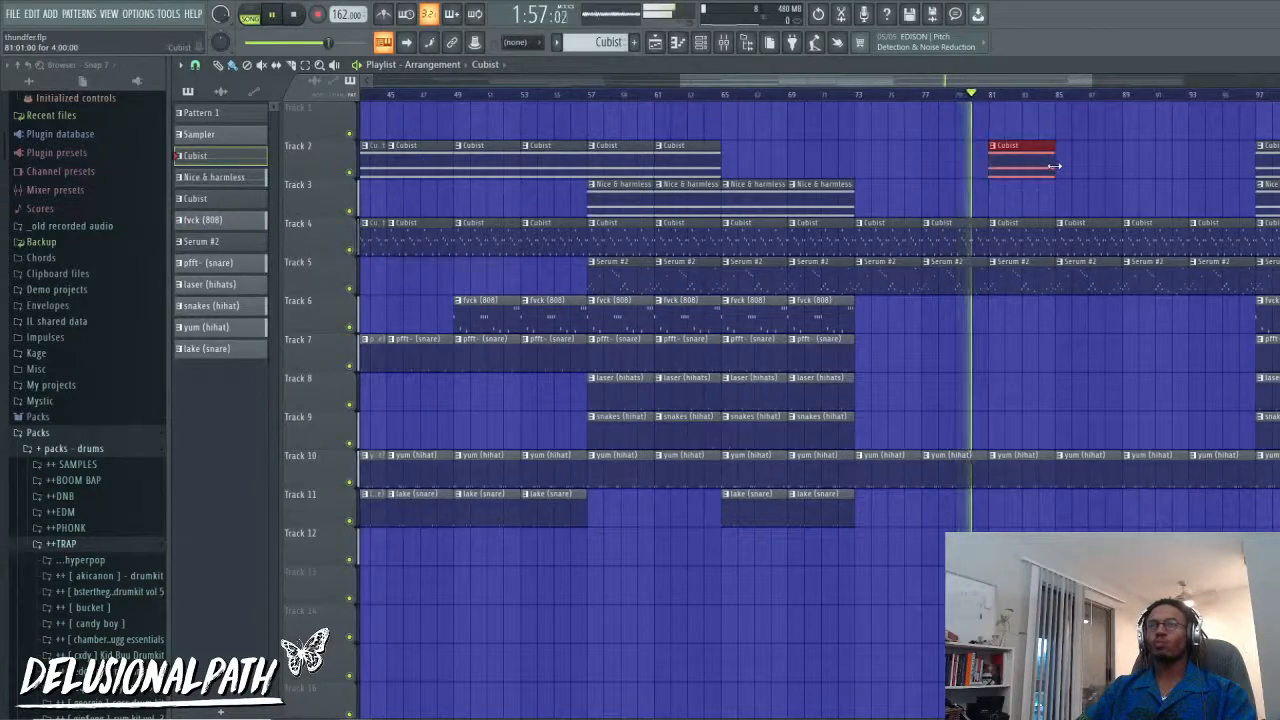
pyautogui.scroll(-3, 1045, 205)
pyautogui.hotkey('ctrl', 'd')
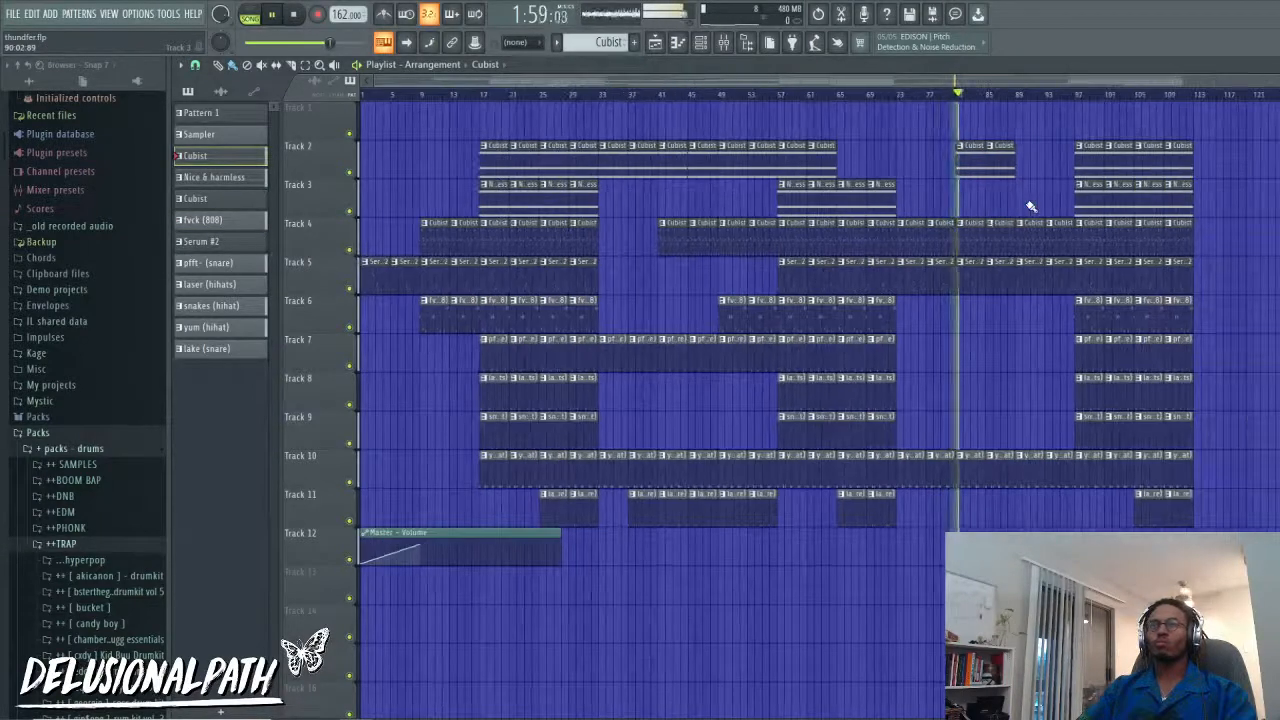
pyautogui.scroll(5, 1010, 207)
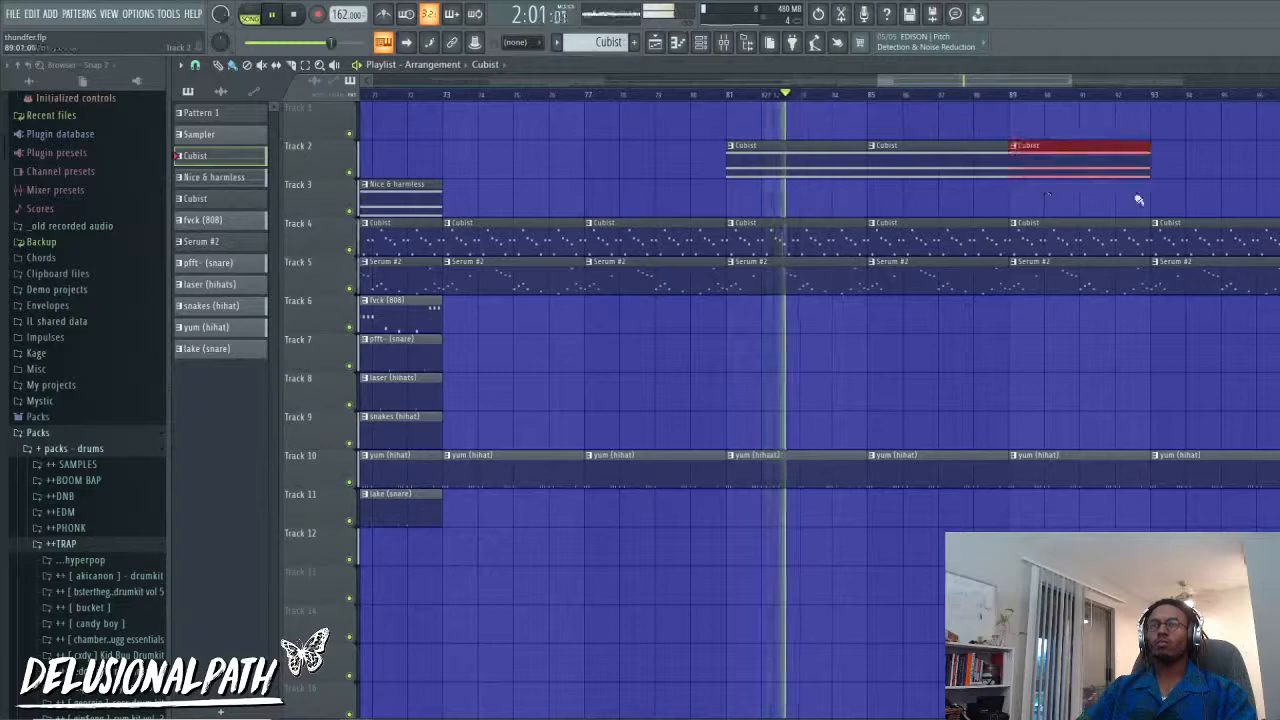
pyautogui.scroll(-3, 1040, 212)
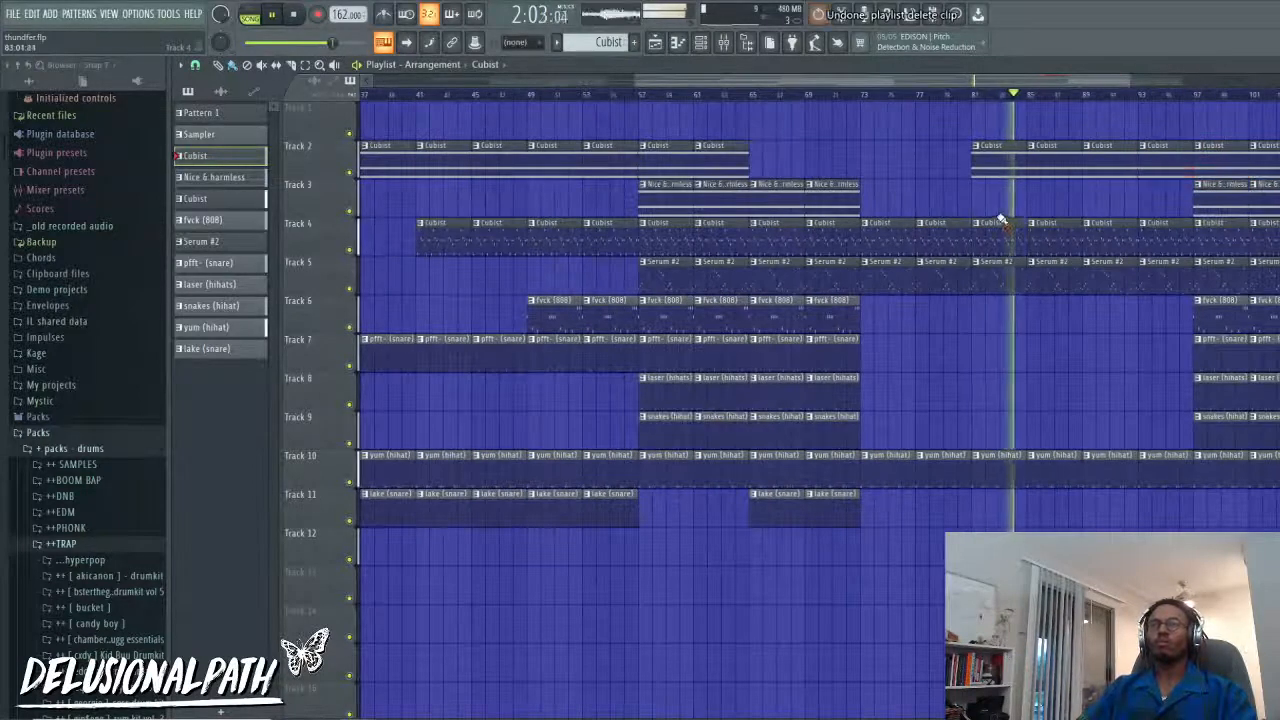
pyautogui.scroll(2, 1122, 301)
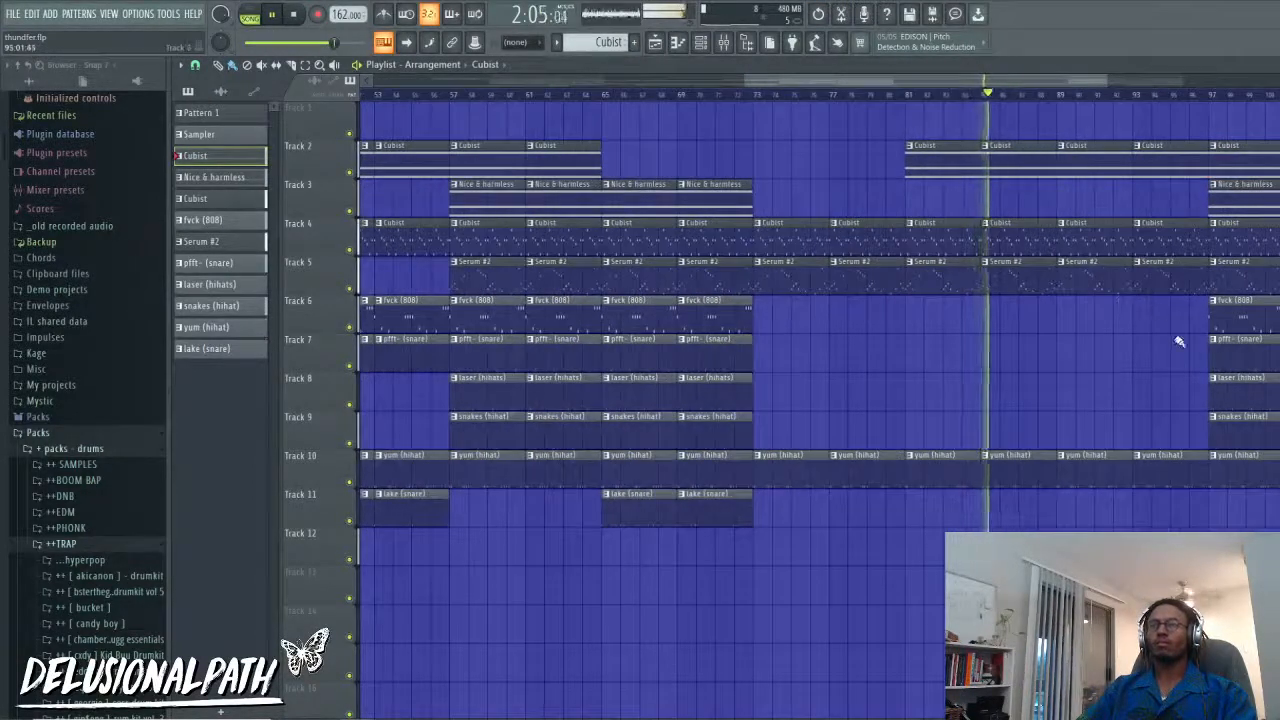
# Step: Trim the bar 93 clips on Tracks 2, 4, 5 and 10 so they end at bar 96, leaving a one-bar gap
pyautogui.scroll(2, 1179, 341)
pyautogui.keyDown('ctrl'); pyautogui.moveTo(1171, 170); pyautogui.dragTo(1233, 170); pyautogui.keyUp('ctrl')
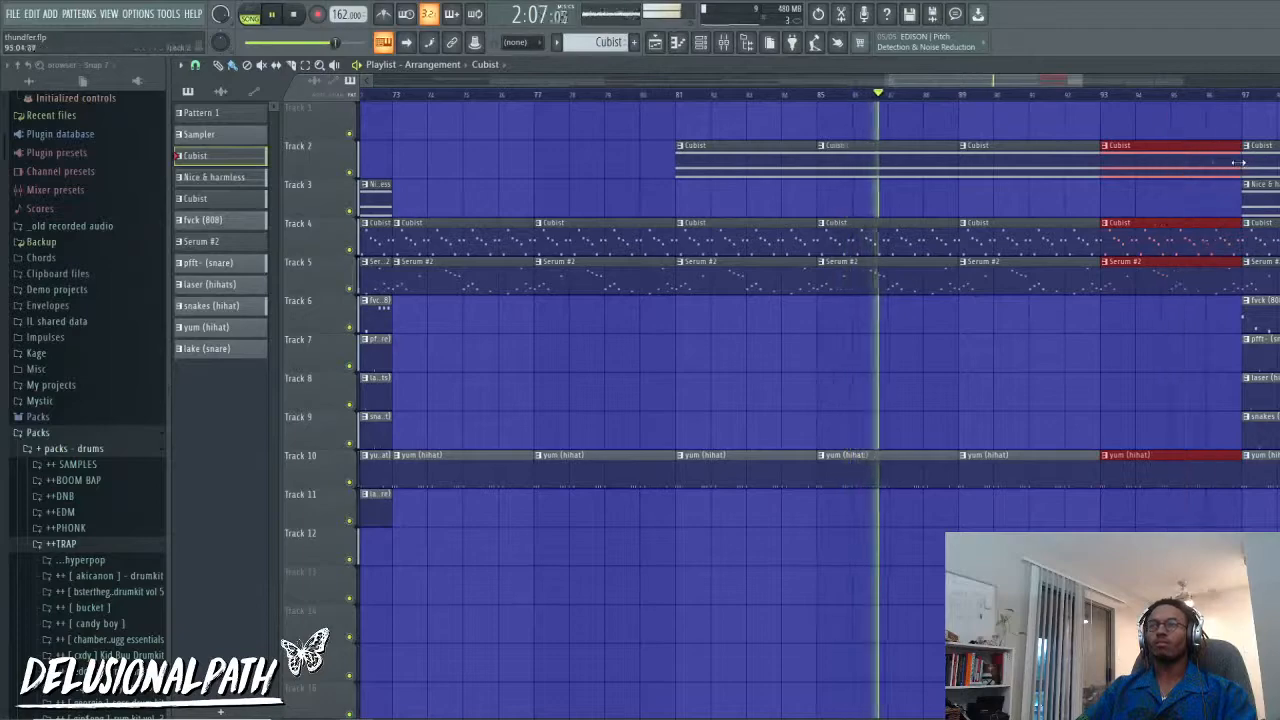
pyautogui.scroll(-4, 1080, 368)
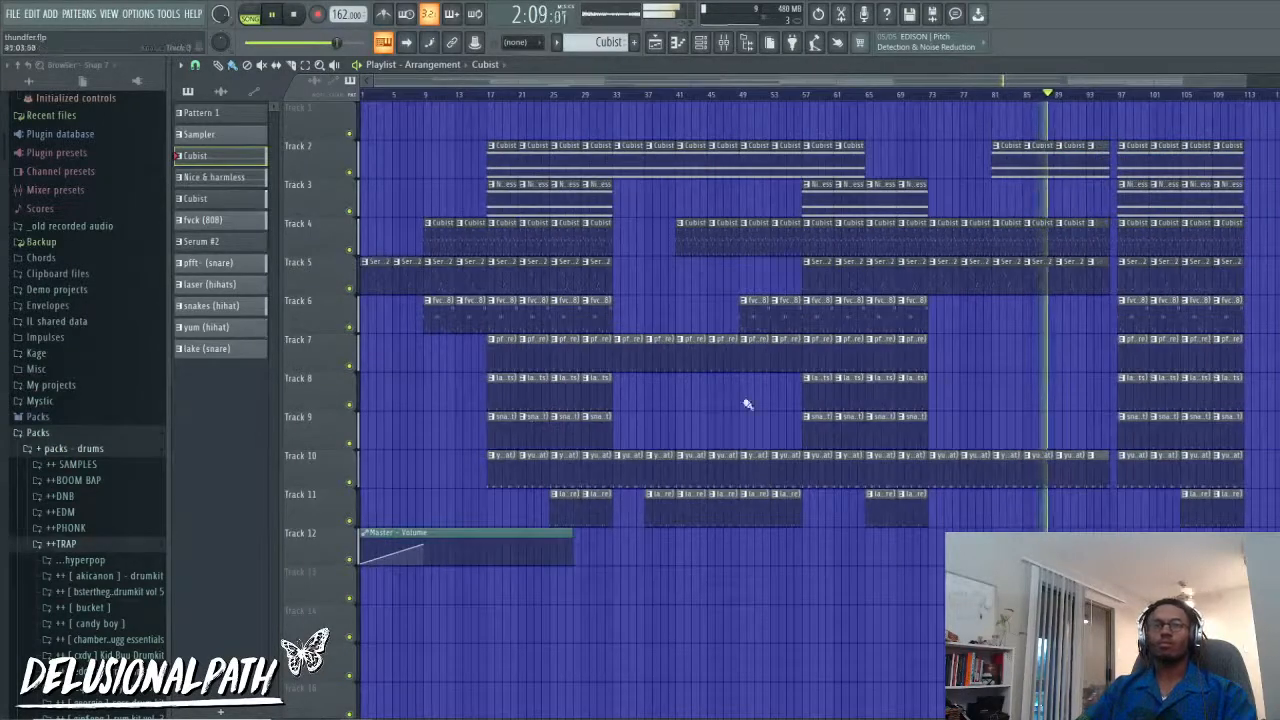
# Step: Place fvck (808) clips on Track 7 at bars 89 and 93, ending the second clip at bar 96
pyautogui.scroll(4, 893, 403)
pyautogui.click(945, 318)
pyautogui.scroll(-3, 1160, 357)
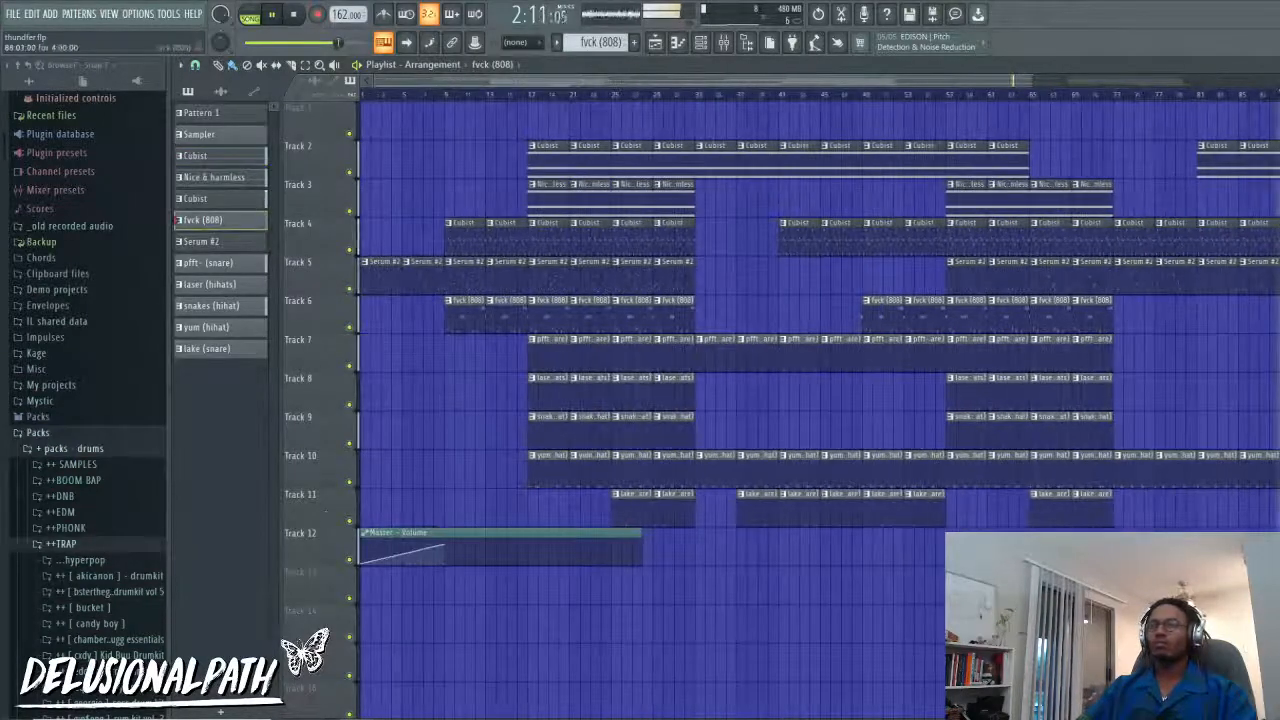
pyautogui.scroll(2, 1273, 362)
pyautogui.scroll(-3, 1270, 362)
pyautogui.click(1244, 356)
pyautogui.scroll(5, 1237, 395)
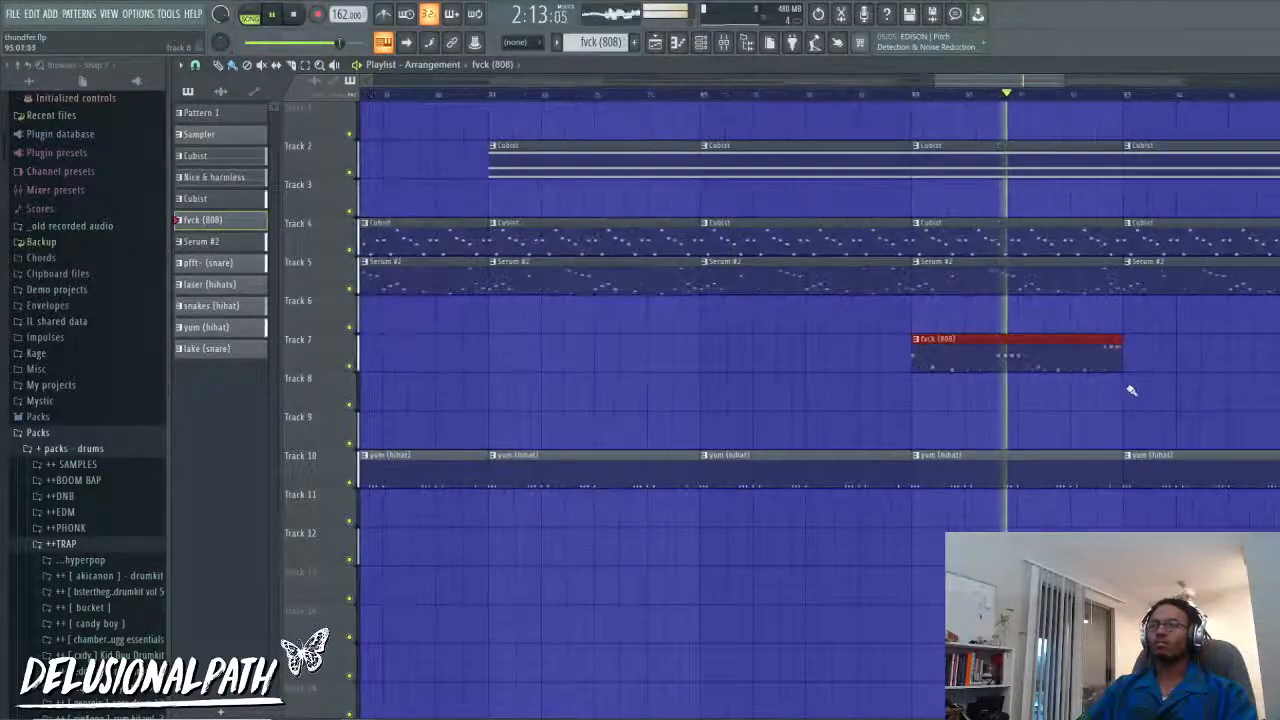
pyautogui.click(1138, 352)
pyautogui.scroll(-2, 1218, 397)
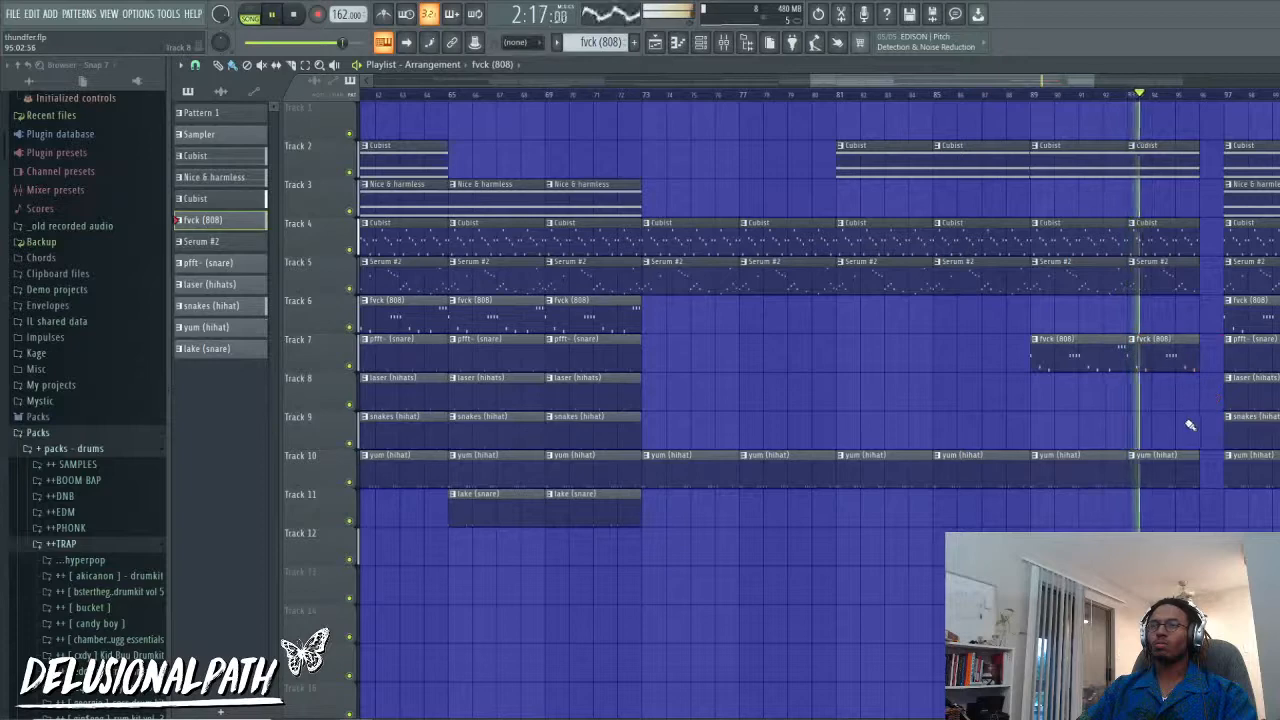
# Step: Extend Cubist on Track 2, Nice & harmless, Cubist on Track 4 and Serum #2 with new clips at bar 113
pyautogui.scroll(-4, 1185, 425)
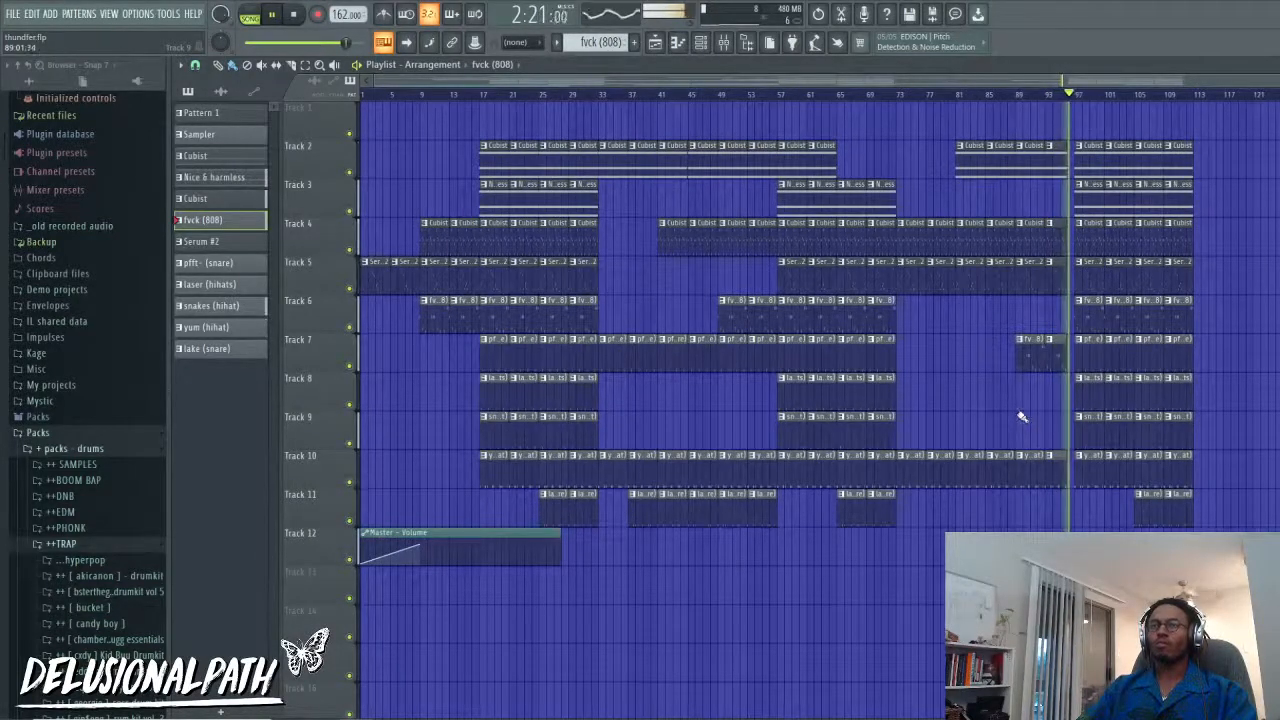
pyautogui.scroll(3, 1026, 421)
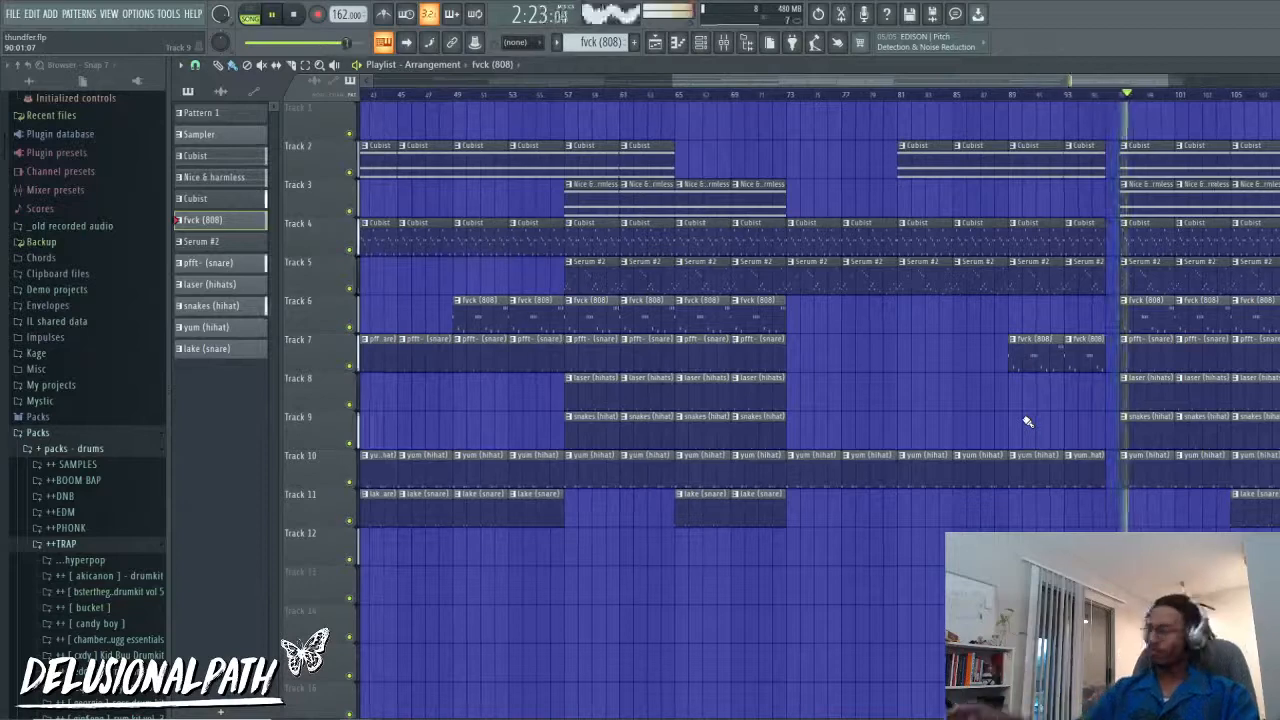
pyautogui.scroll(-3, 994, 430)
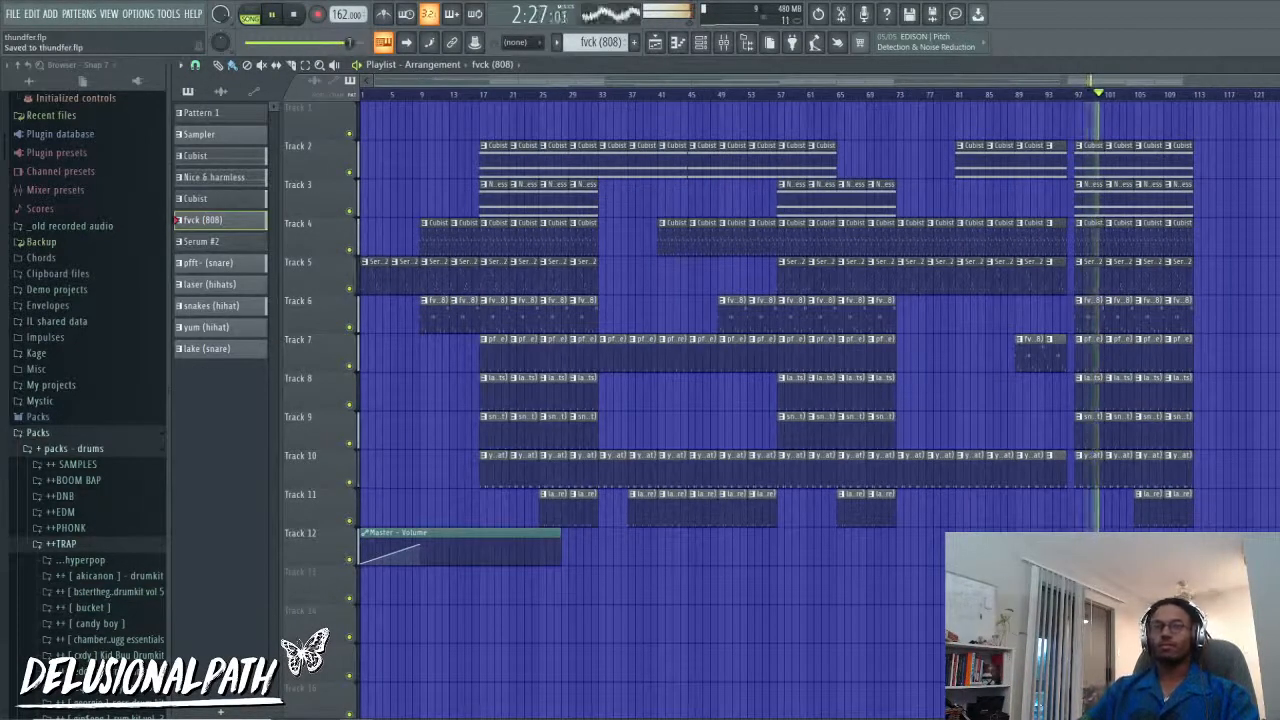
pyautogui.scroll(4, 998, 176)
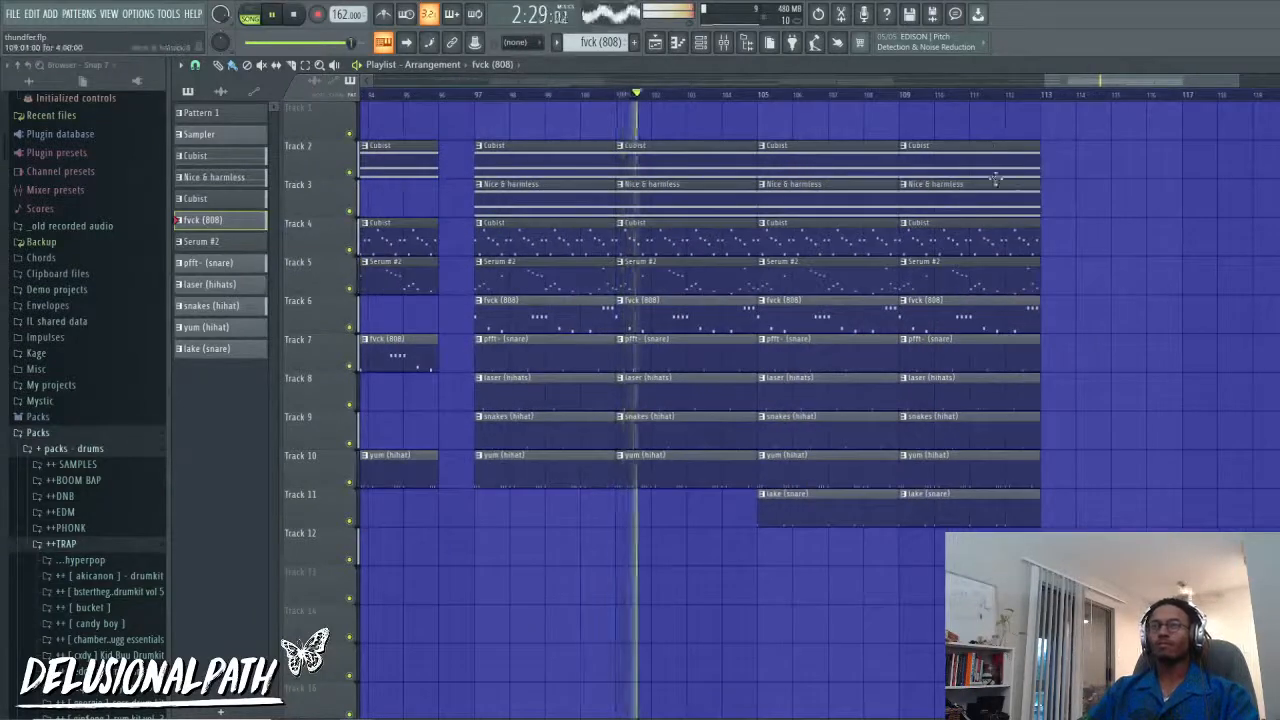
pyautogui.click(998, 170)
pyautogui.click(1051, 161)
pyautogui.click(981, 198)
pyautogui.click(1049, 200)
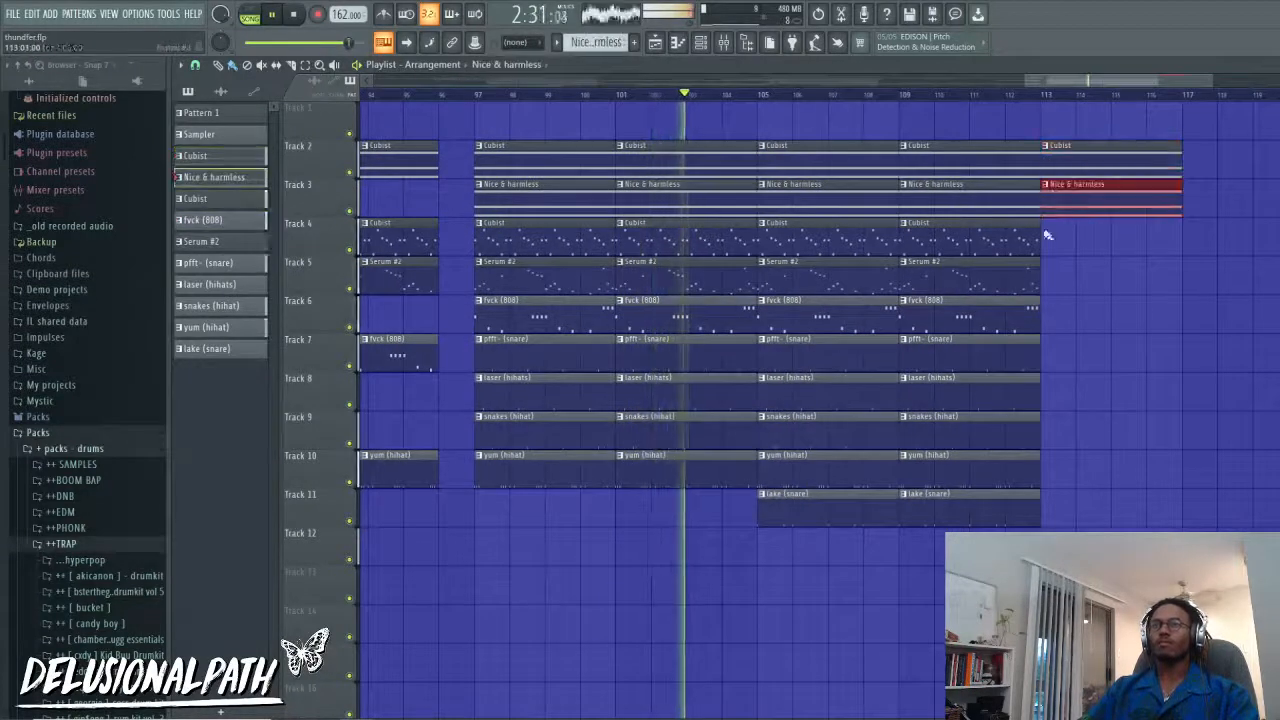
pyautogui.moveTo(1062, 218); pyautogui.dragTo(975, 290)
pyautogui.hotkey('ctrl', 'b')
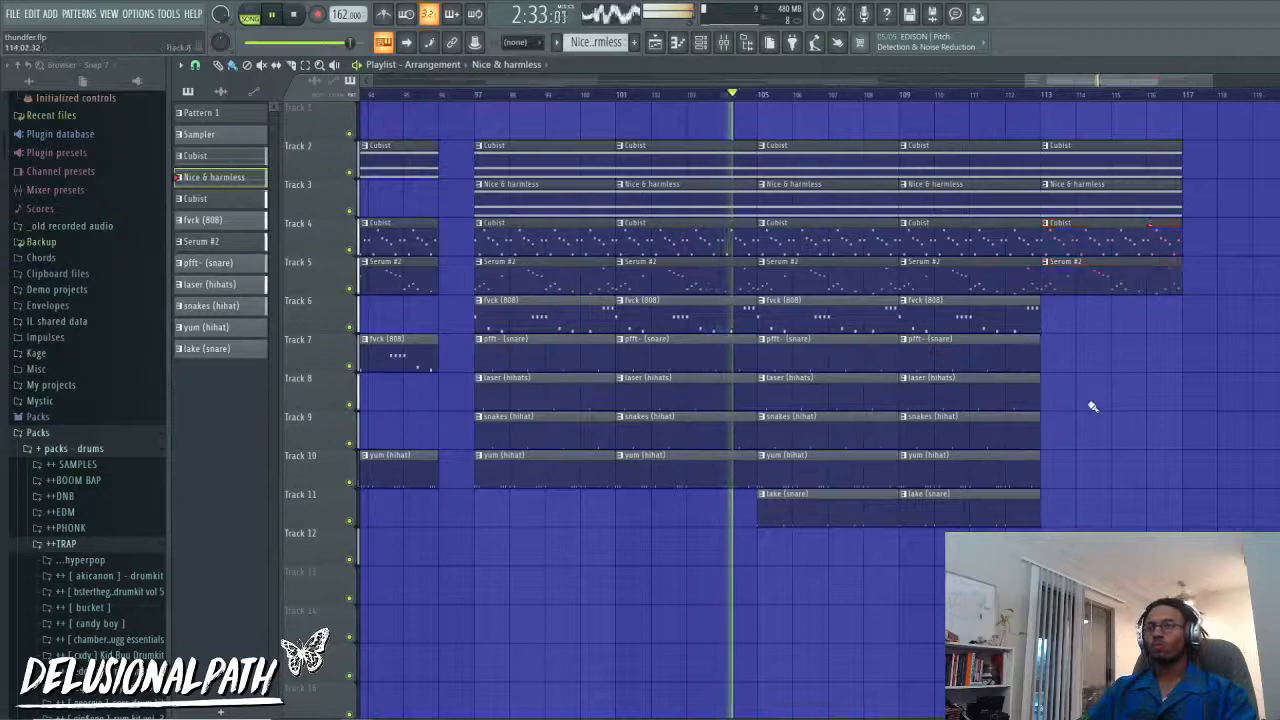
# Step: Duplicate the bar 113 clips on Tracks 2 to 5 to bar 117
pyautogui.scroll(-2, 1118, 417)
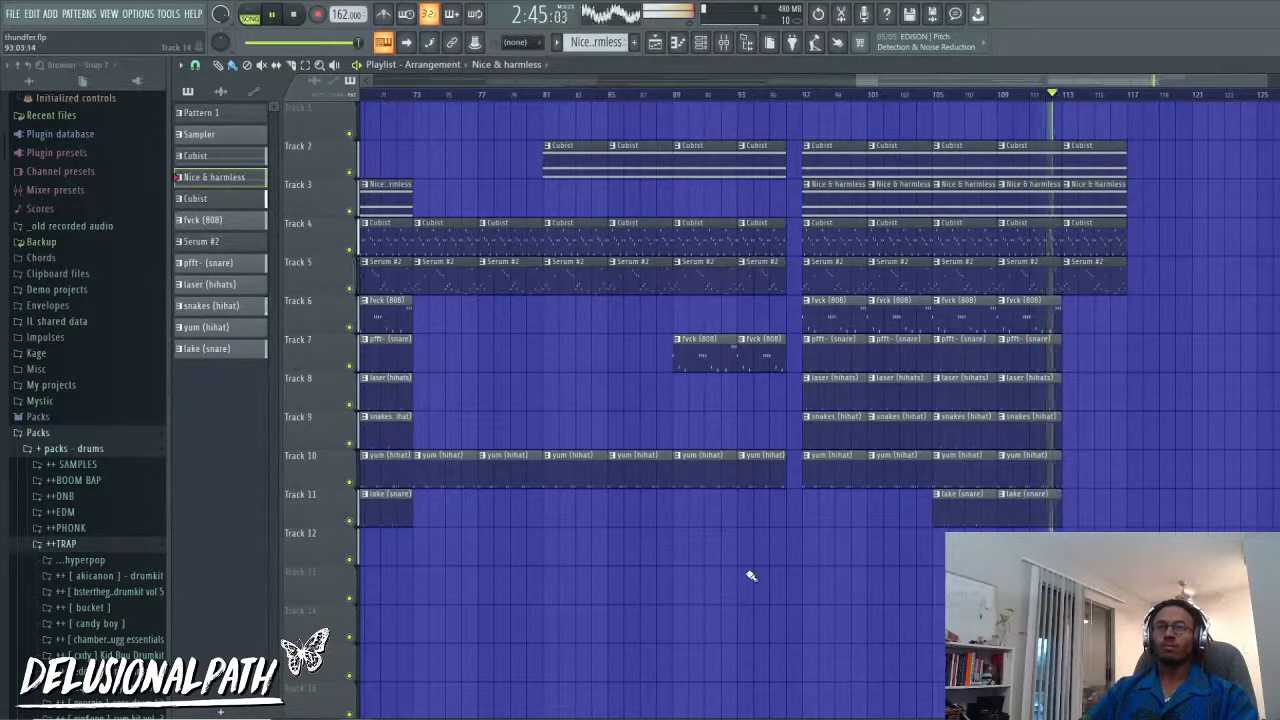
pyautogui.scroll(3, 1068, 462)
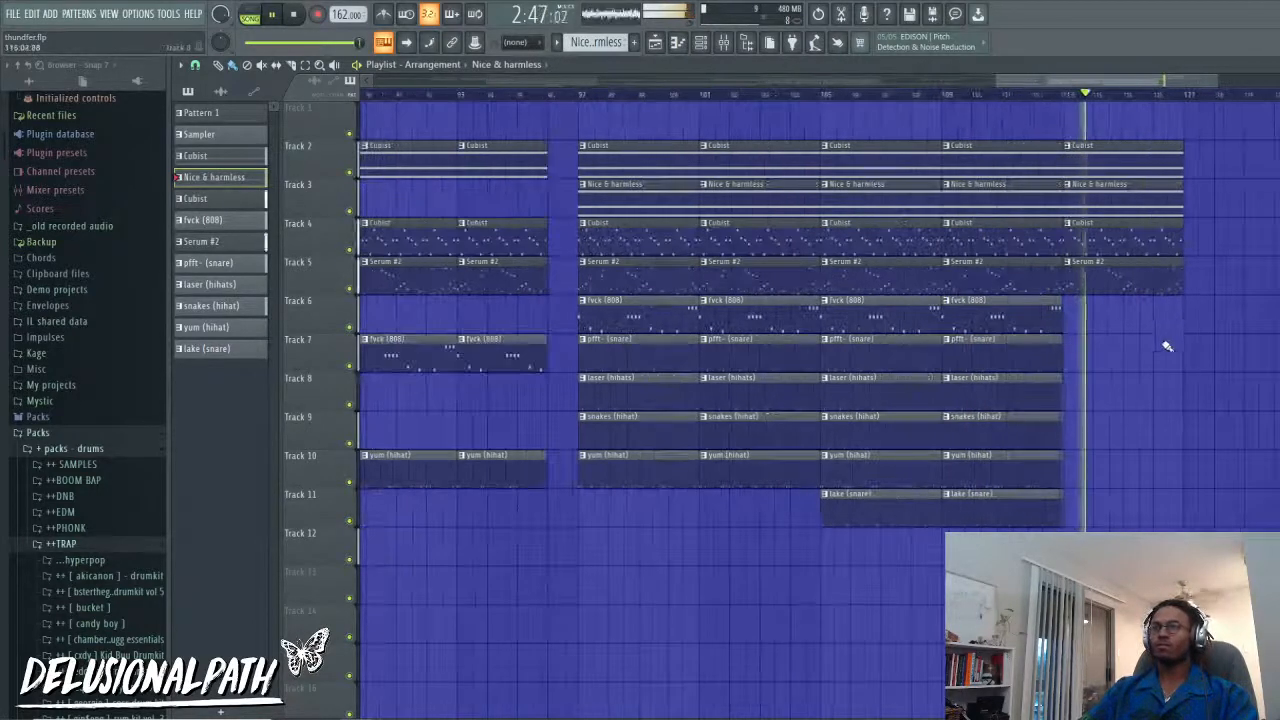
pyautogui.moveTo(1160, 338); pyautogui.dragTo(1102, 141)
pyautogui.hotkey('ctrl', 'b')
pyautogui.keyDown('ctrl'); pyautogui.click(1168, 426); pyautogui.keyUp('ctrl')
# Step: Place Cubist clips on Tracks 2 and 4 at bar 121 and delete the Nice & harmless clip at bar 117
pyautogui.scroll(-3, 1168, 426)
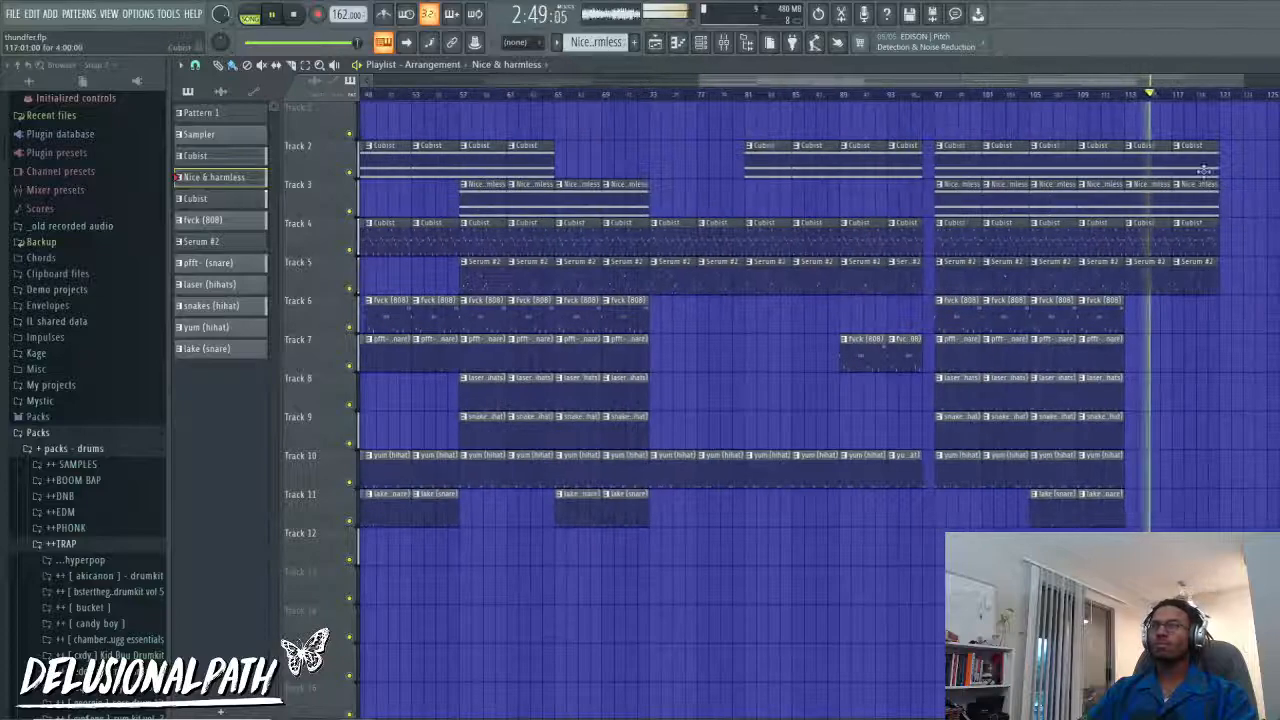
pyautogui.click(1204, 171)
pyautogui.scroll(3, 1230, 178)
pyautogui.click(1229, 174)
pyautogui.click(1191, 241)
pyautogui.moveTo(1234, 243); pyautogui.dragTo(1218, 246)
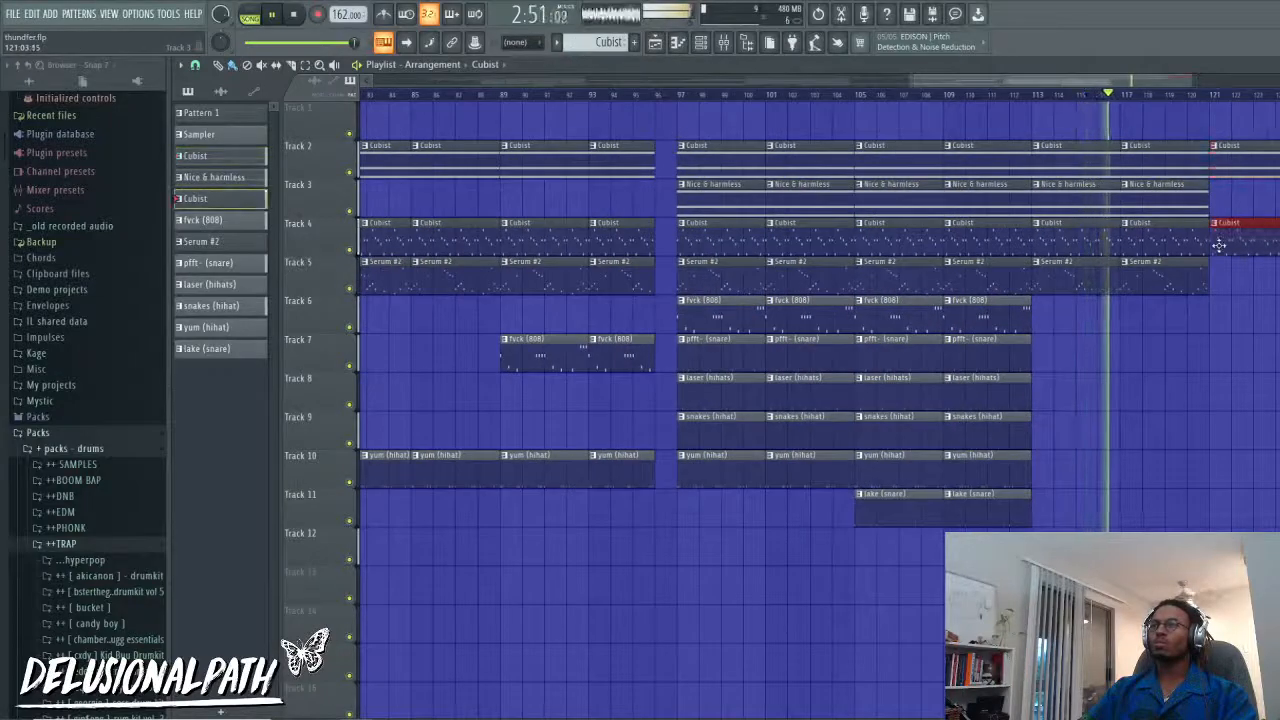
pyautogui.scroll(-4, 1219, 245)
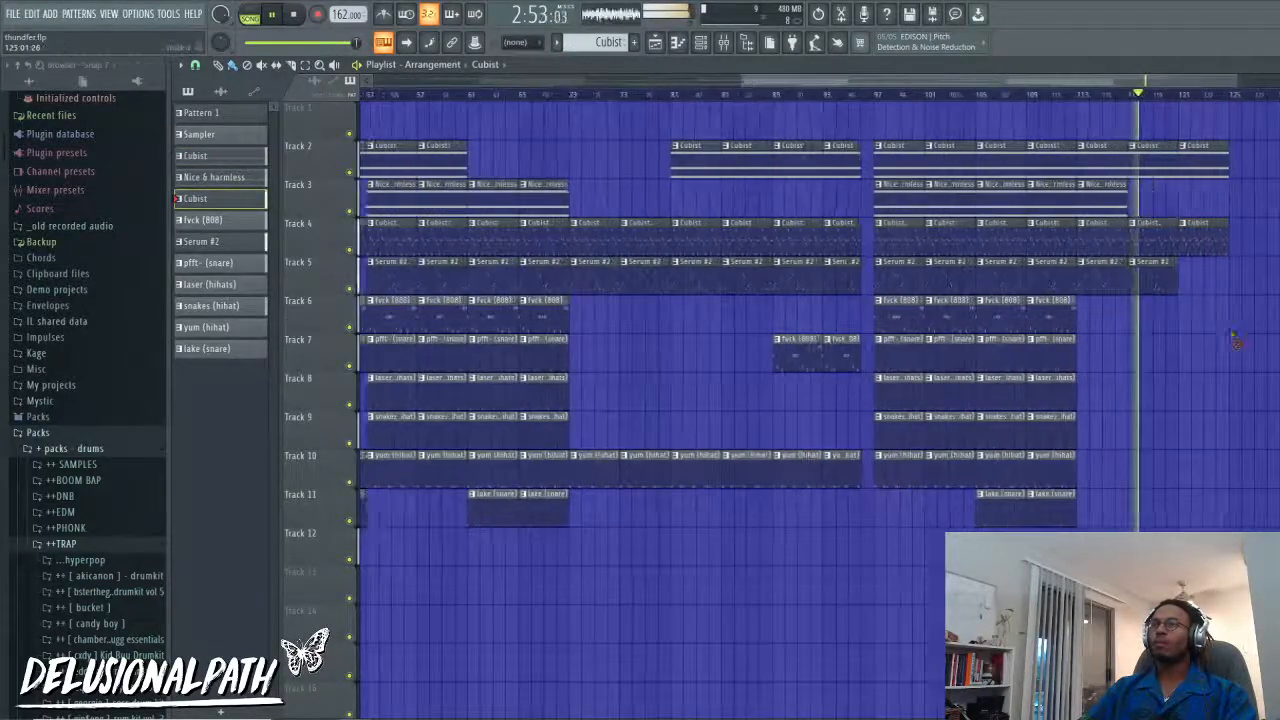
# Step: Place another Cubist clip on Track 4 at bar 125 and save the project
pyautogui.scroll(4, 1200, 310)
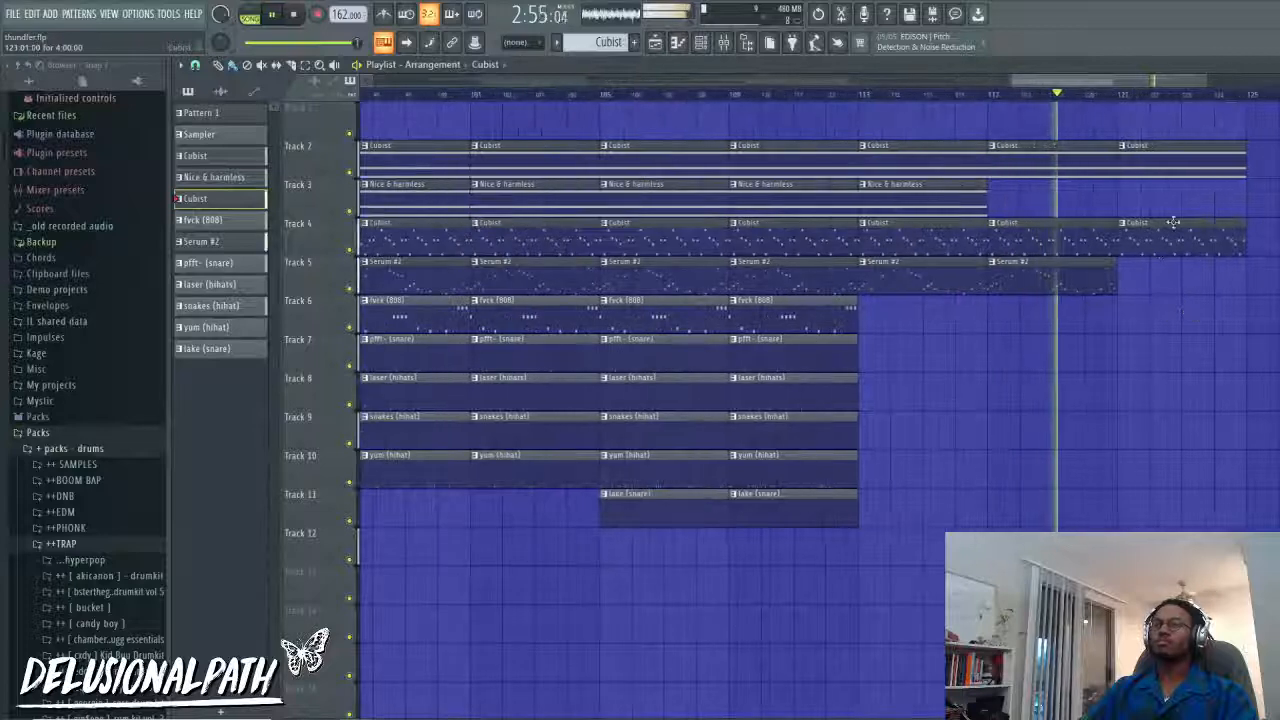
pyautogui.scroll(-8, 1206, 383)
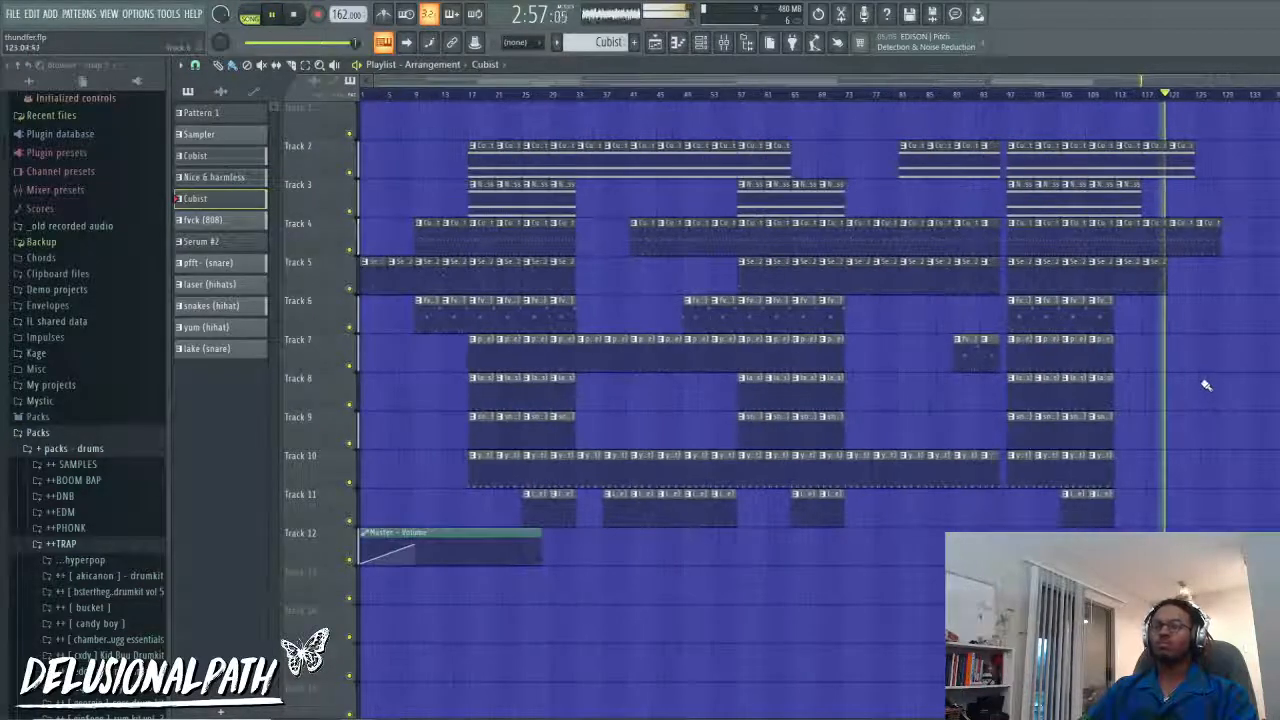
pyautogui.hotkey('ctrl', 's')
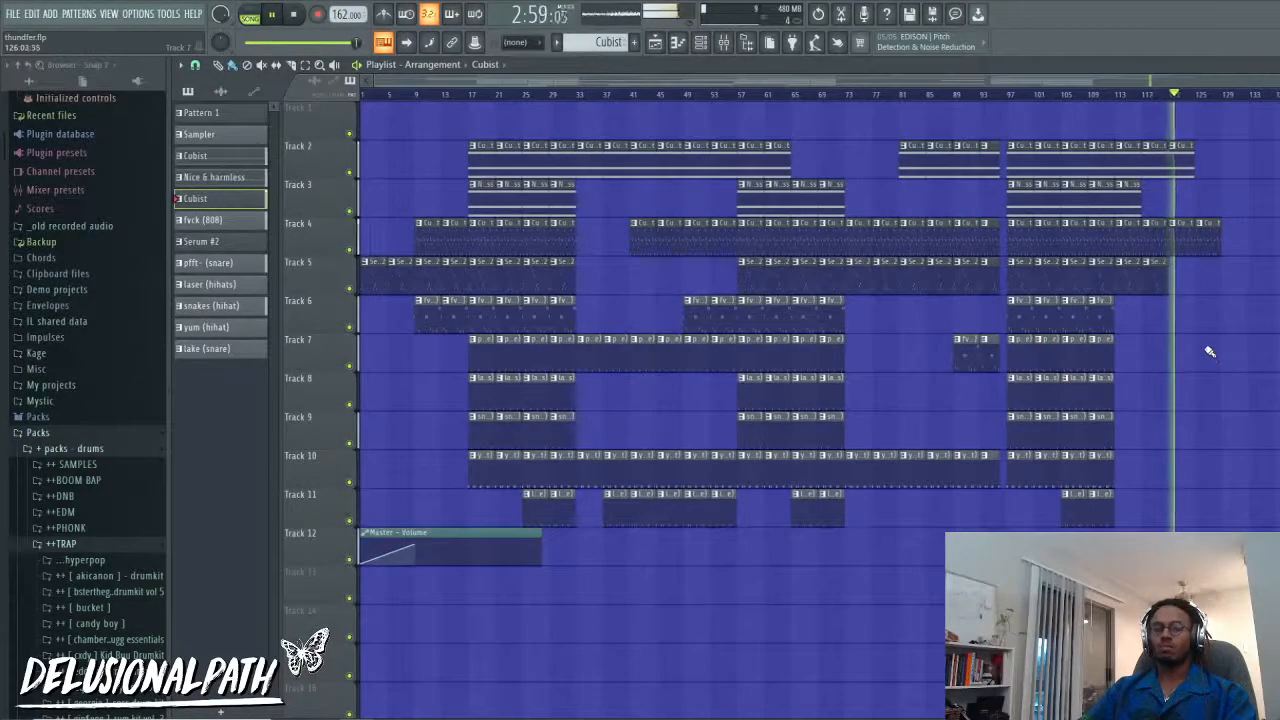
# Step: Place a Serum #2 clip on Track 5 at bar 121 and delete the Track 2 Cubist clip at that bar
pyautogui.scroll(8, 1103, 345)
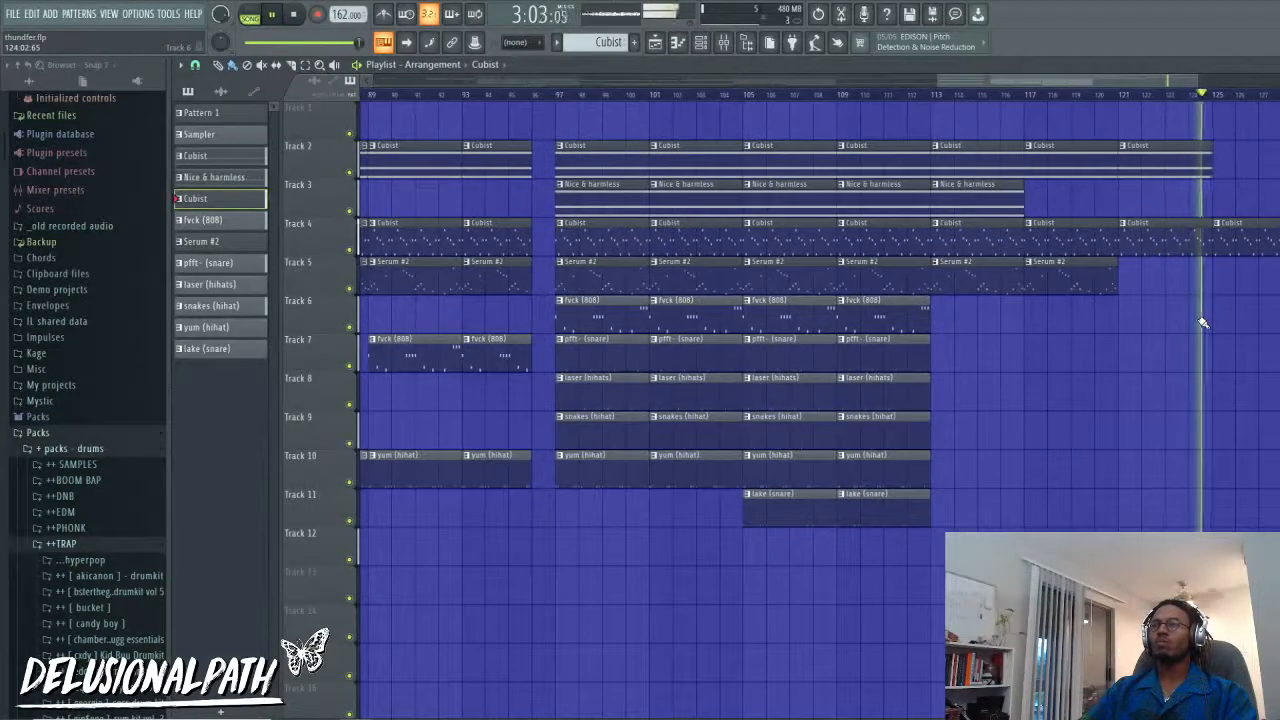
pyautogui.scroll(-2, 1203, 322)
pyautogui.scroll(5, 1245, 321)
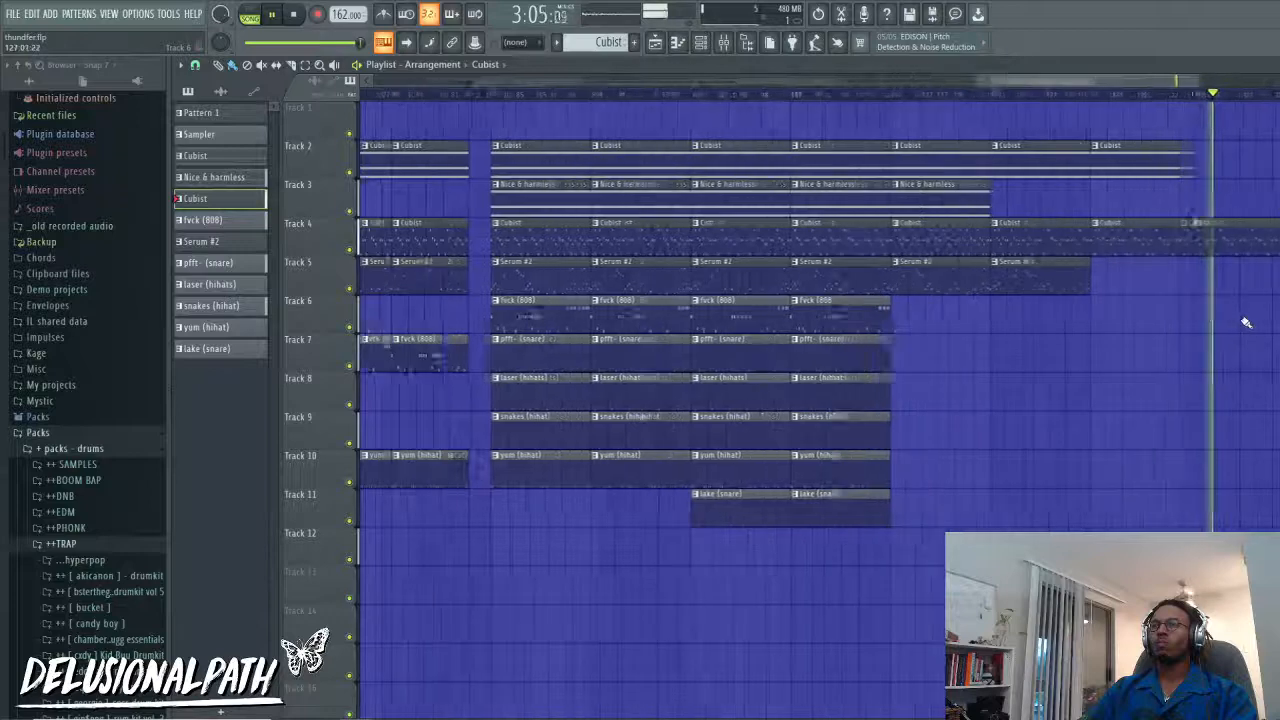
pyautogui.scroll(-5, 1245, 321)
pyautogui.scroll(5, 1245, 321)
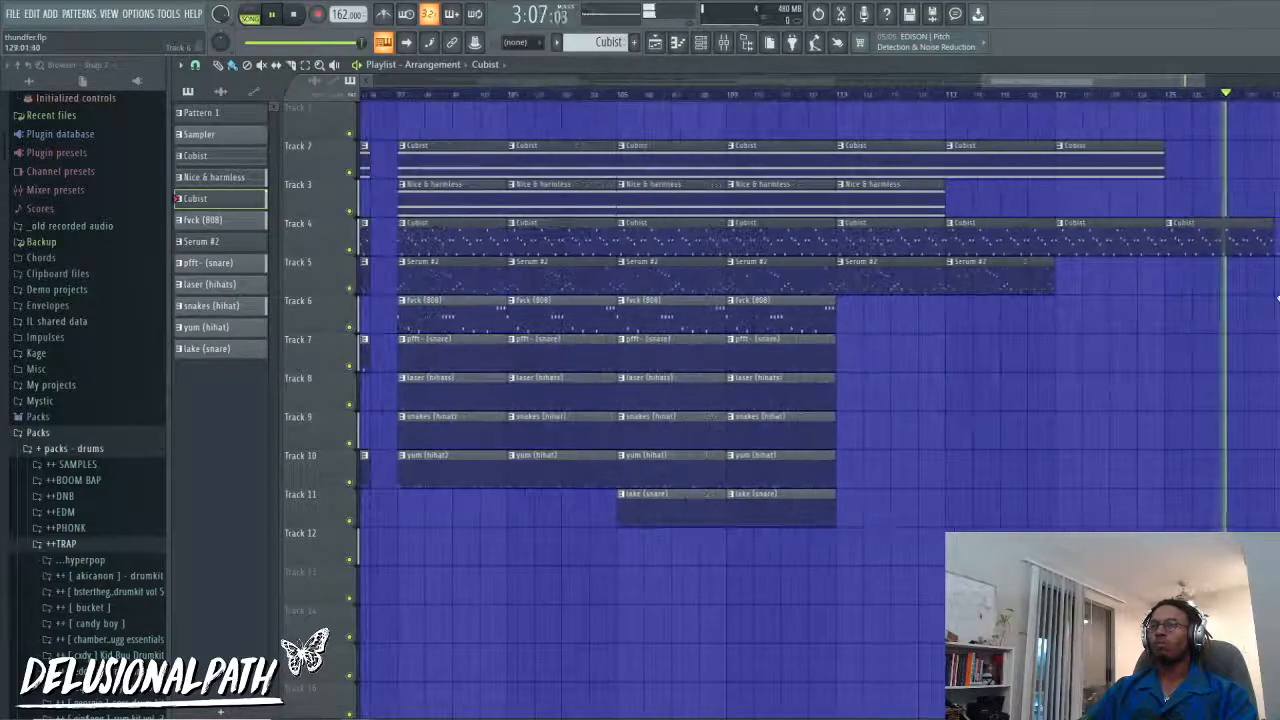
pyautogui.scroll(-3, 1277, 298)
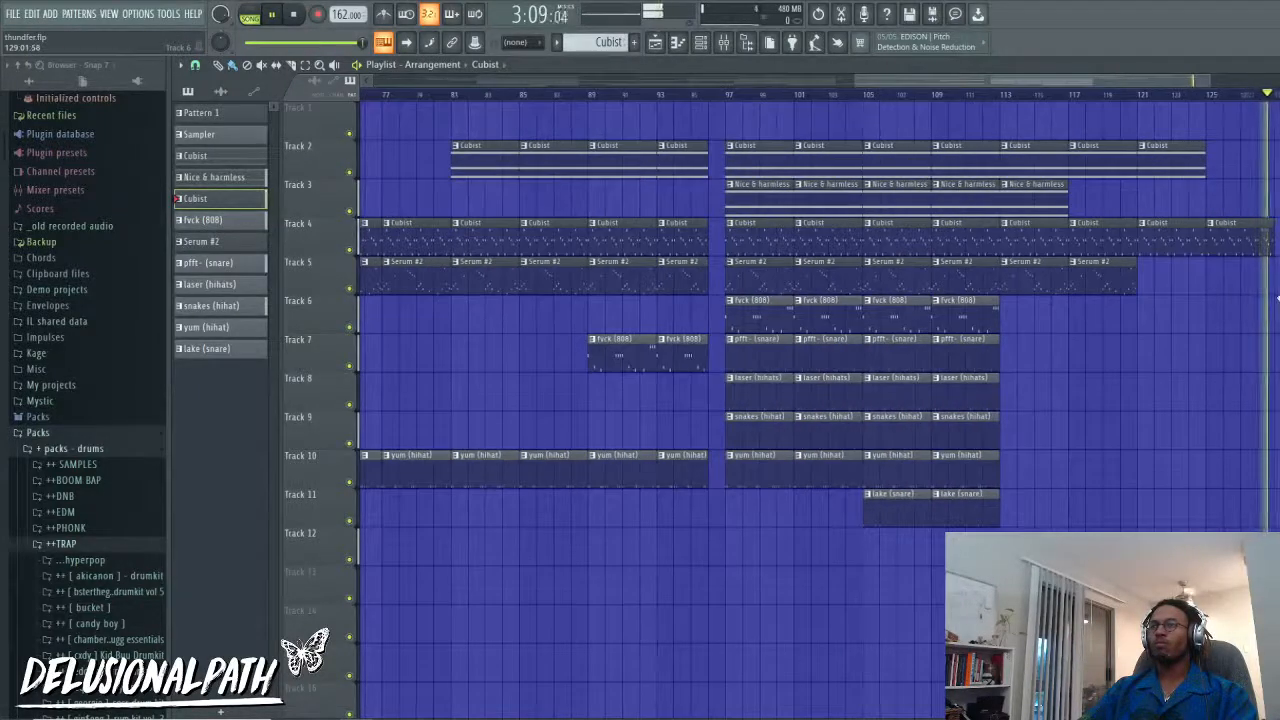
pyautogui.scroll(4, 1275, 298)
pyautogui.press('space')
pyautogui.click(1003, 278)
pyautogui.moveTo(1080, 271); pyautogui.dragTo(1061, 269)
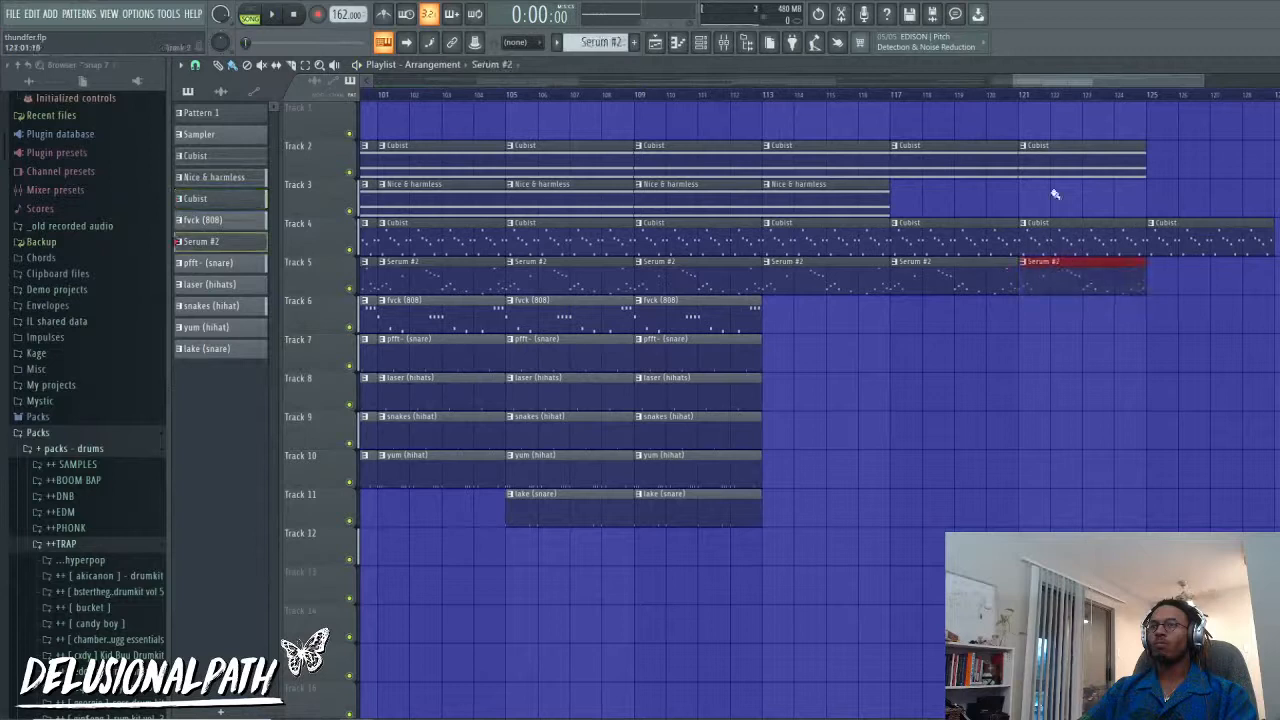
pyautogui.rightClick(1043, 162)
# Step: Play back the arrangement to check the revised ending and the overall song, and stop playback
pyautogui.press('space')
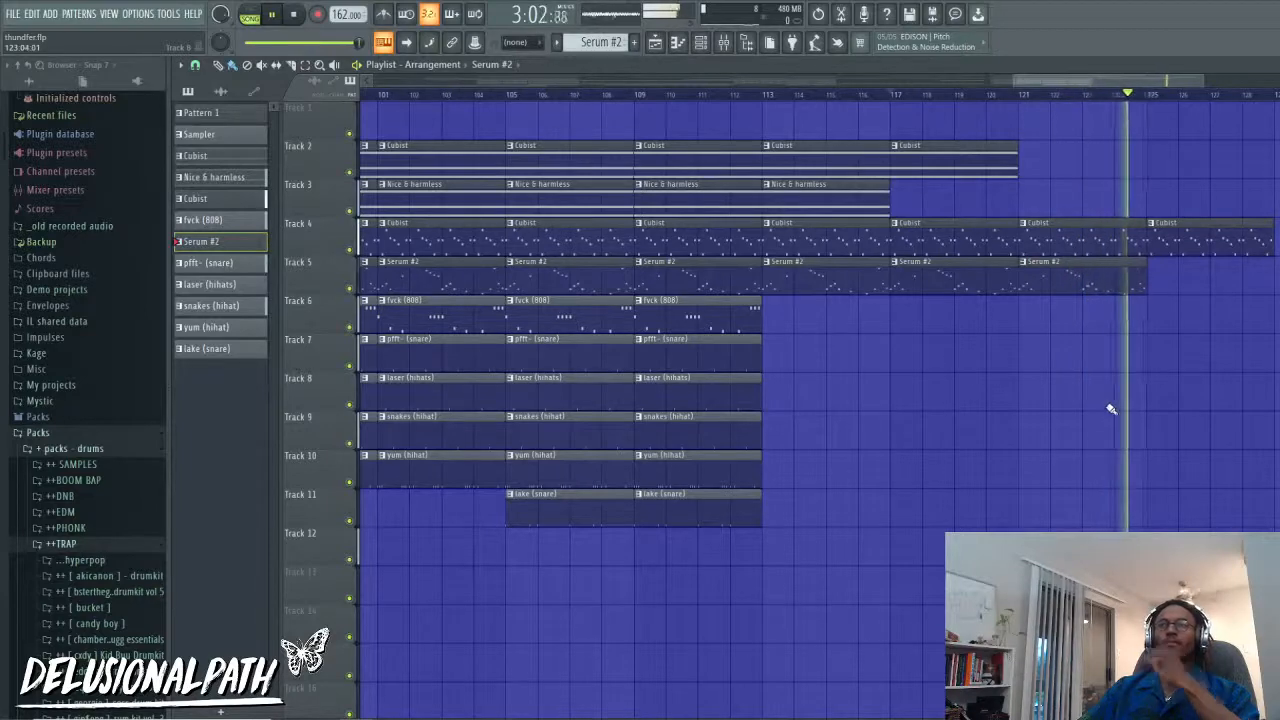
pyautogui.scroll(-1, 1110, 409)
pyautogui.scroll(-2, 1120, 406)
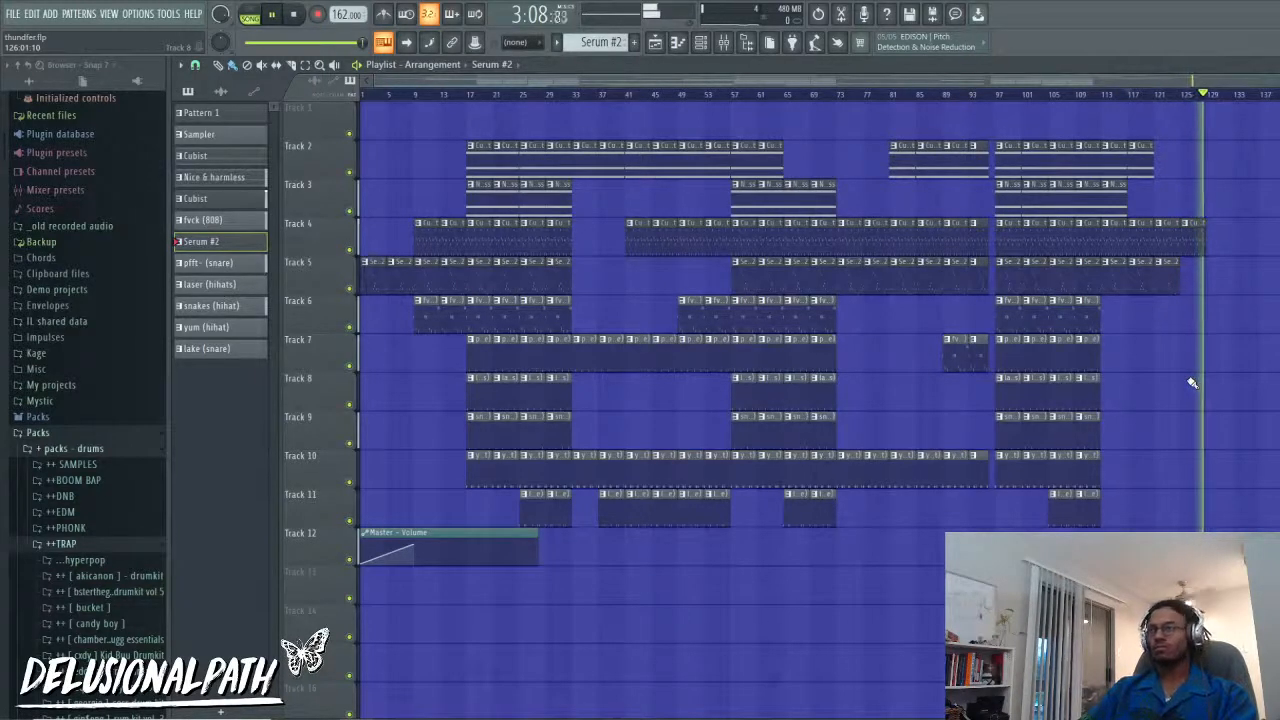
pyautogui.press('space')
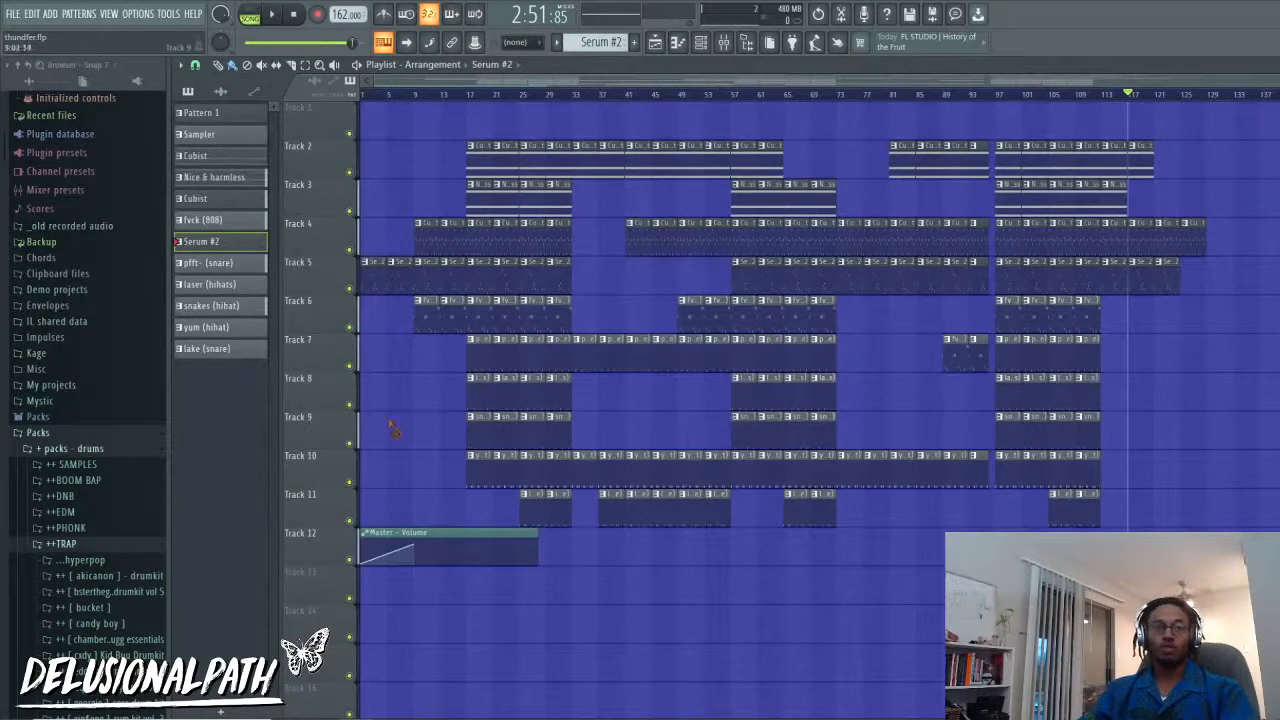
pyautogui.scroll(3, 374, 409)
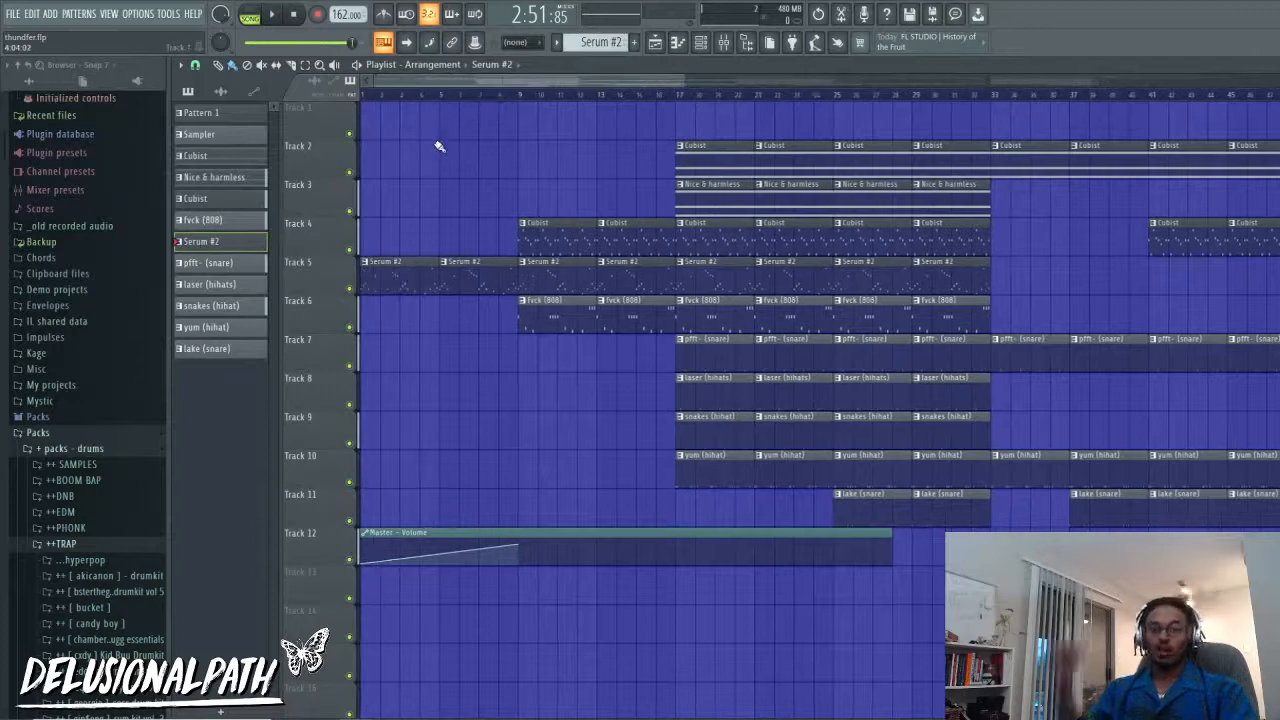
pyautogui.scroll(-3, 438, 147)
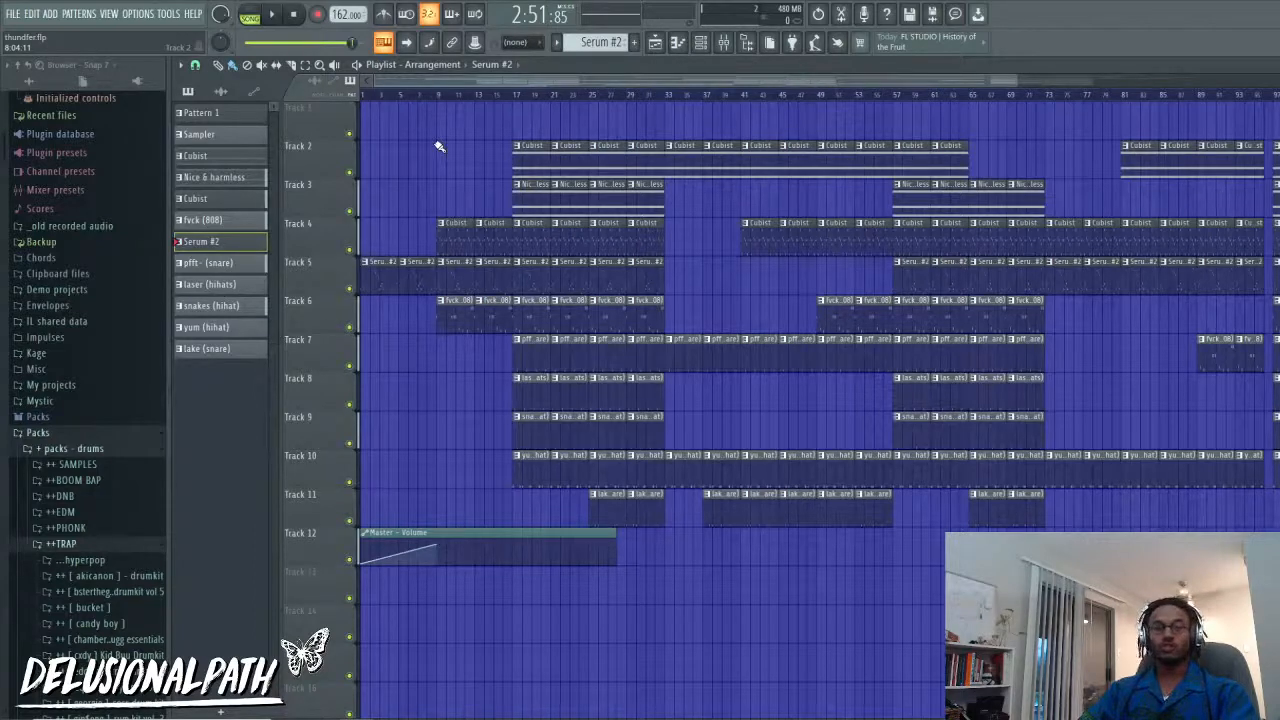
pyautogui.scroll(-2, 437, 380)
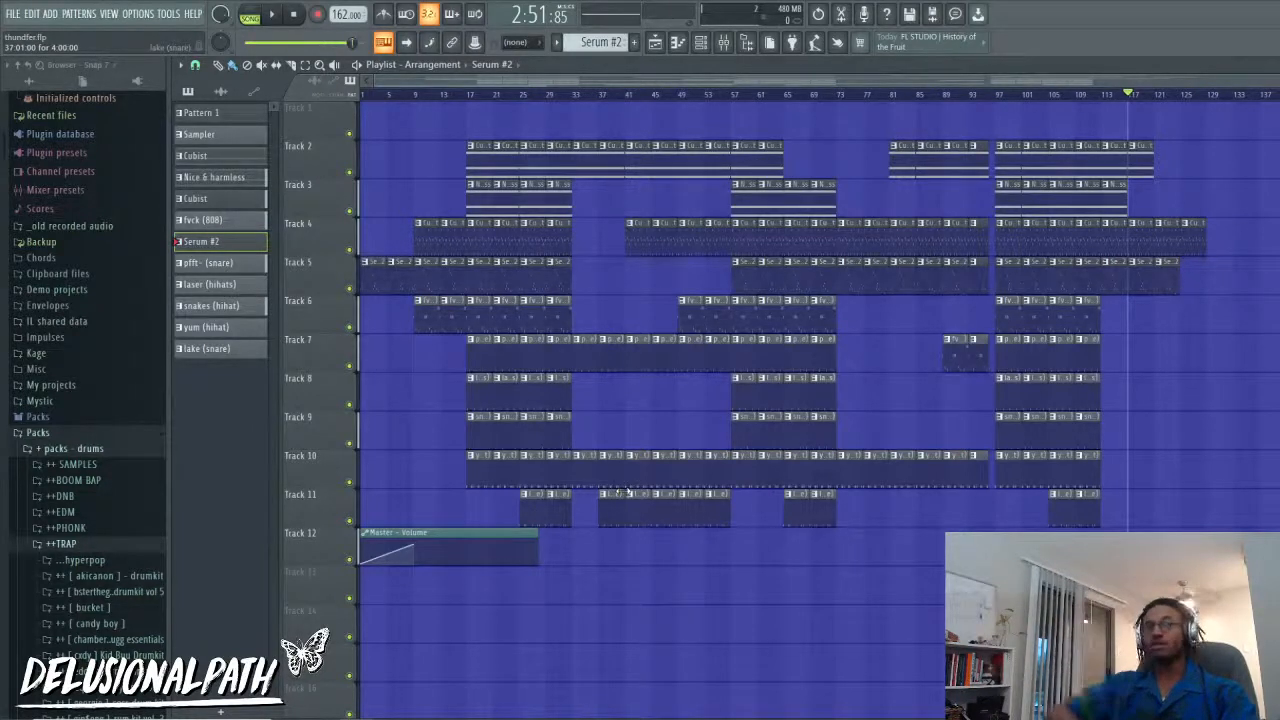
pyautogui.click(723, 42)
pyautogui.click(723, 42)
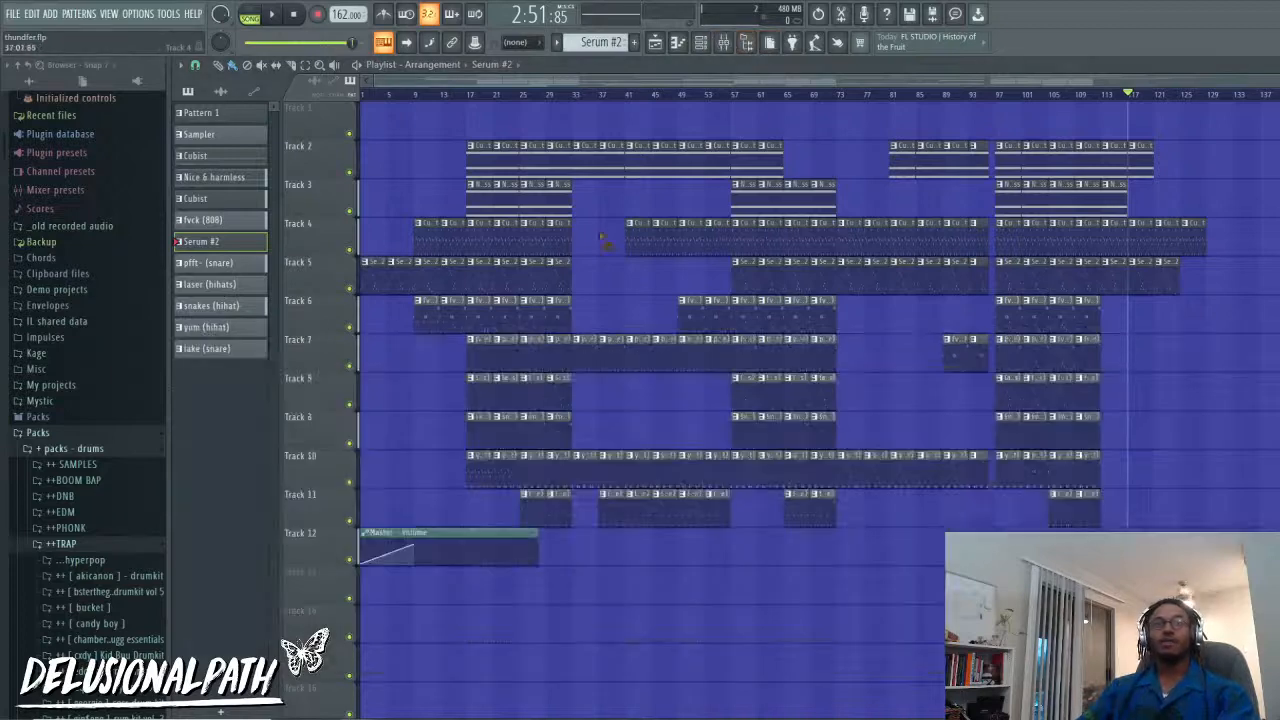
pyautogui.scroll(3, 449, 248)
pyautogui.scroll(-3, 449, 248)
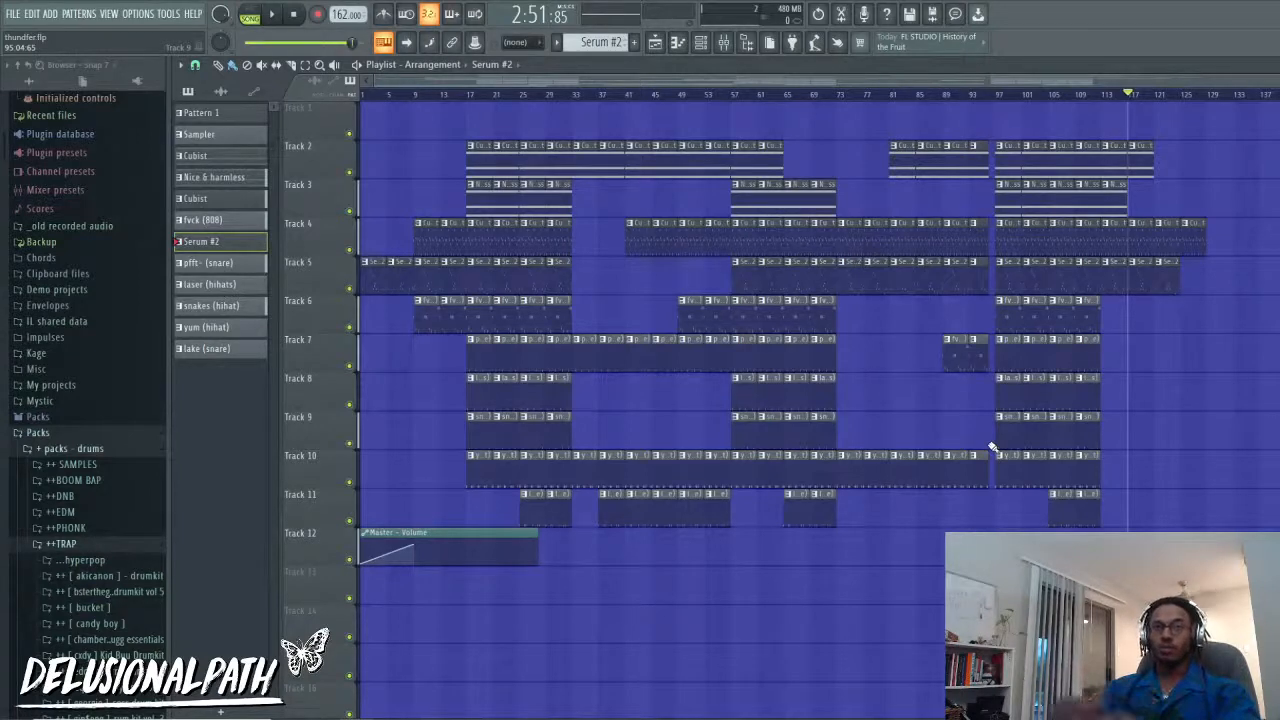
# Step: Move the Master - Volume automation clip to Track 13 and open the mixer
pyautogui.click(495, 560)
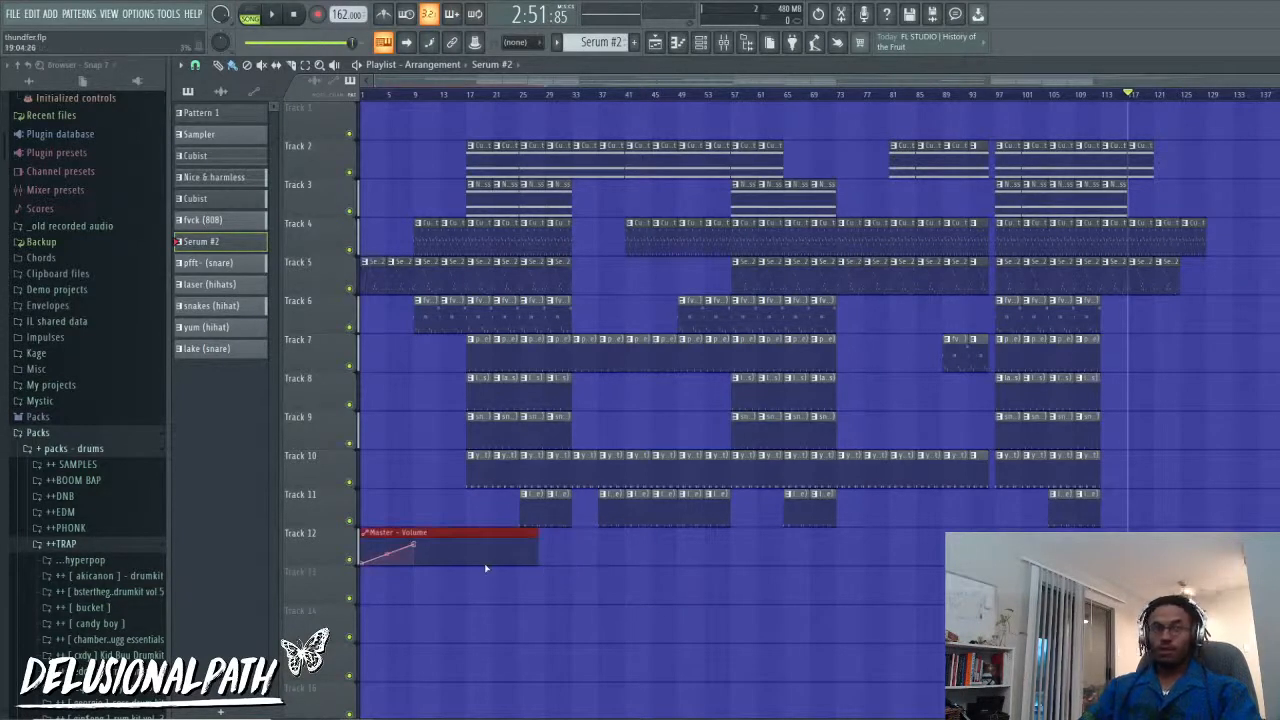
pyautogui.moveTo(486, 567); pyautogui.dragTo(487, 568)
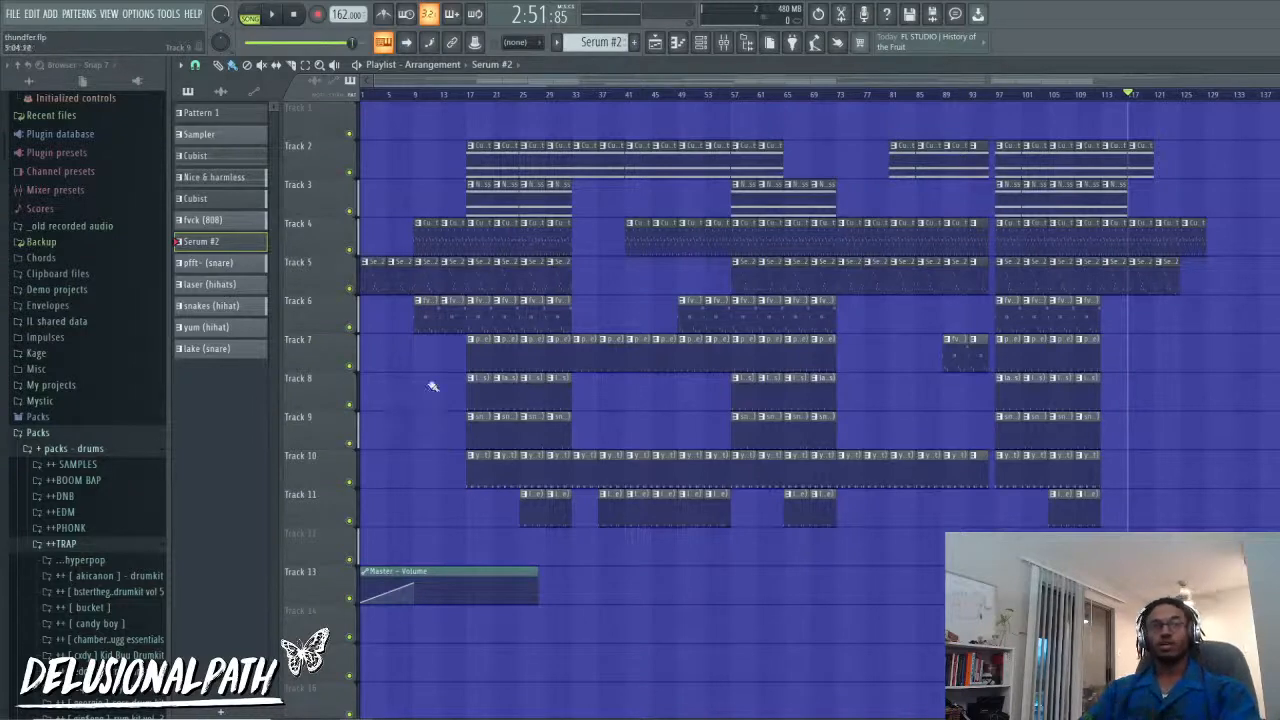
pyautogui.click(720, 48)
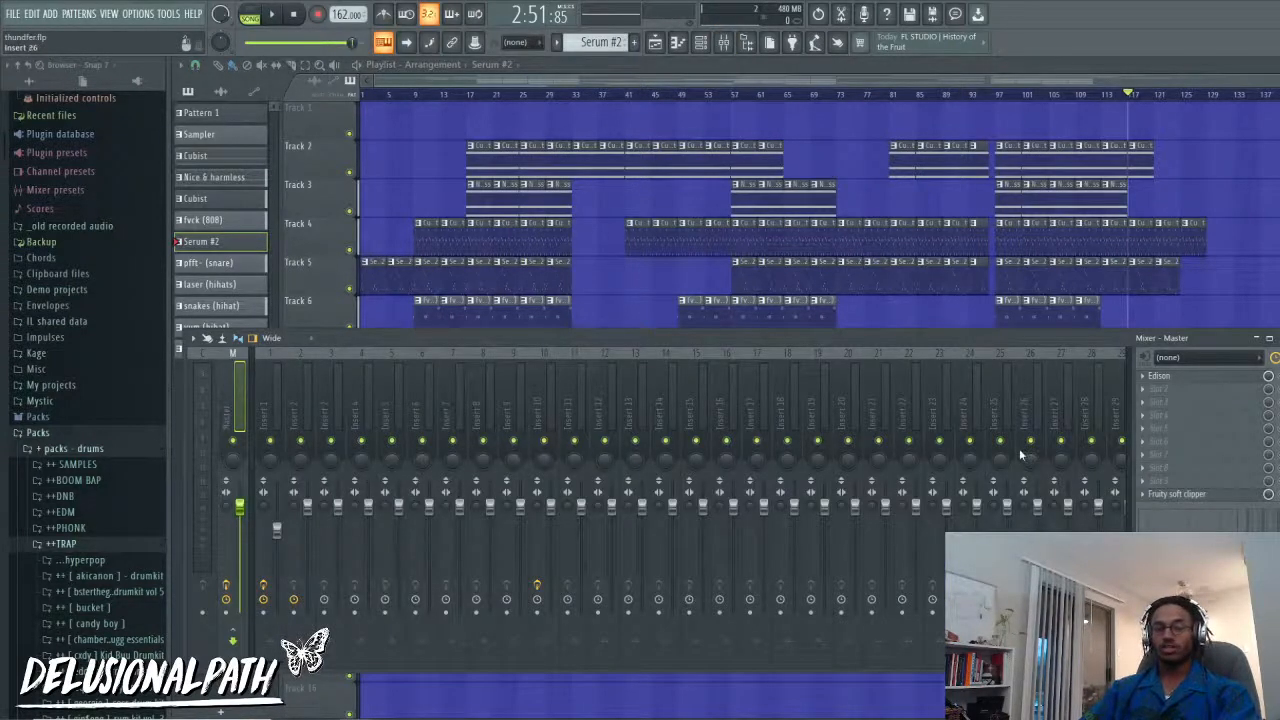
# Step: Set the playback position to bar 17 in the playlist and show the channel rack together with the mixer
pyautogui.press('F9')
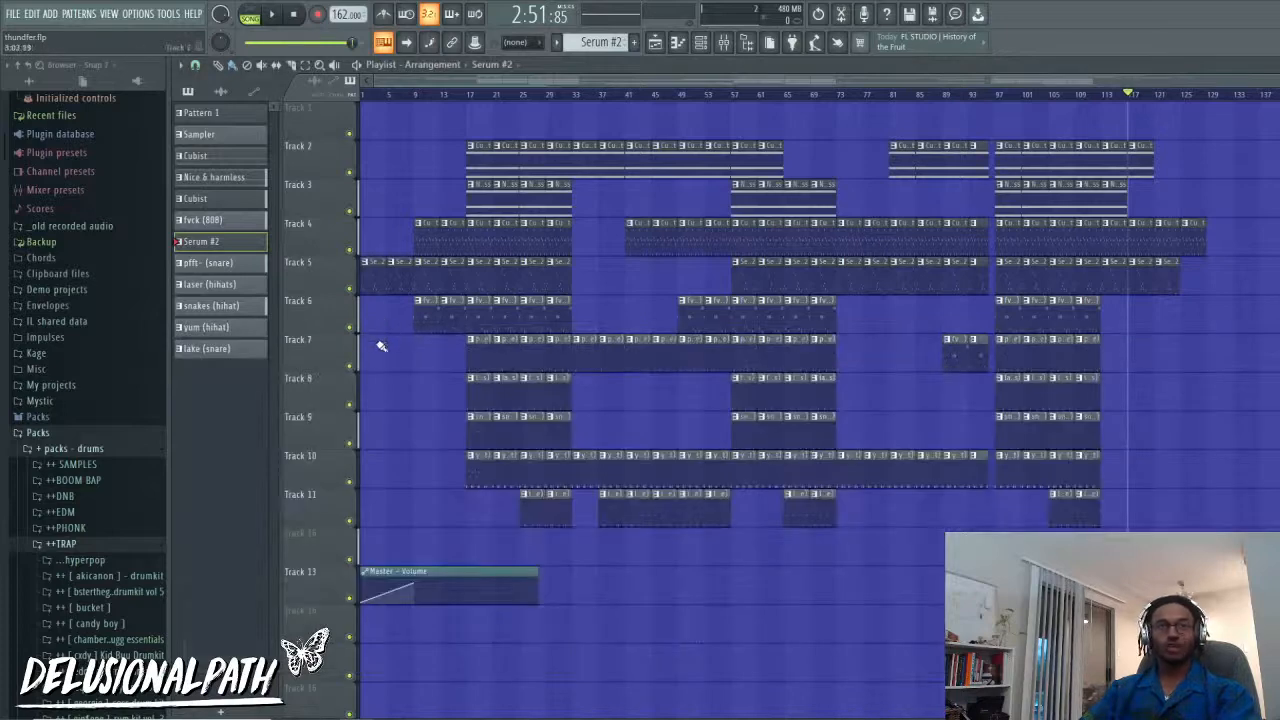
pyautogui.scroll(5, 480, 360)
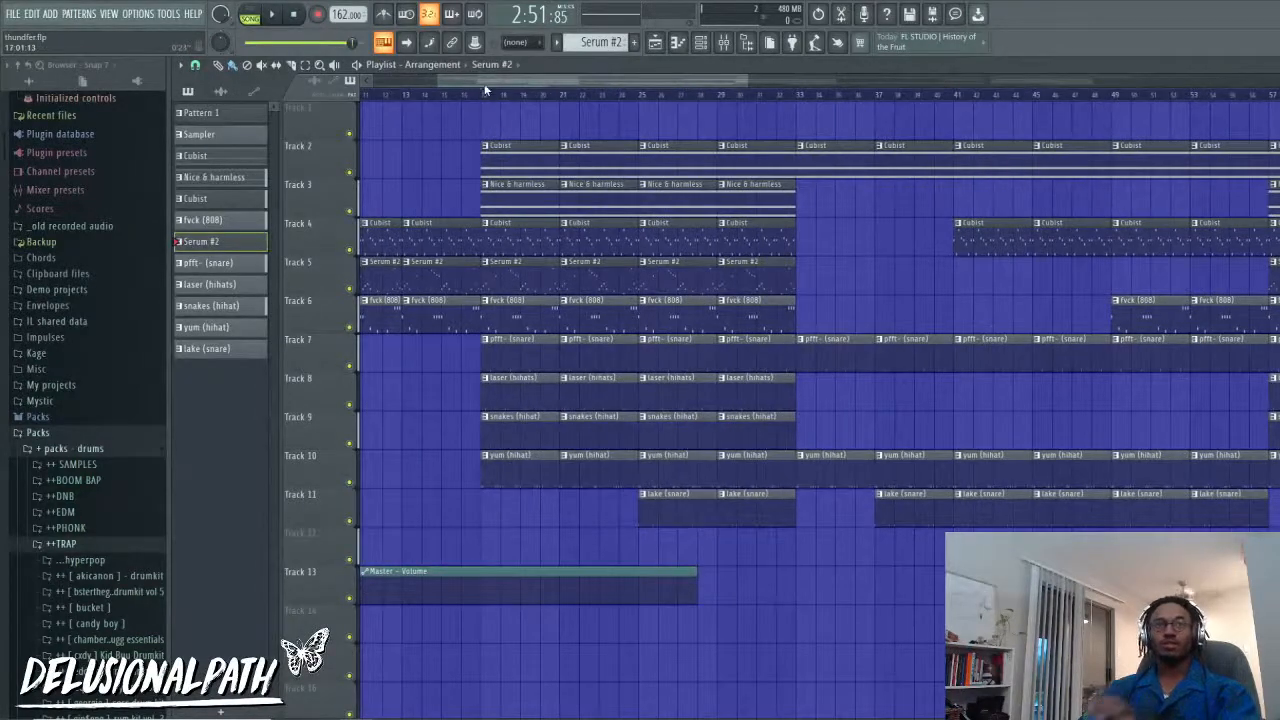
pyautogui.click(483, 94)
pyautogui.click(724, 46)
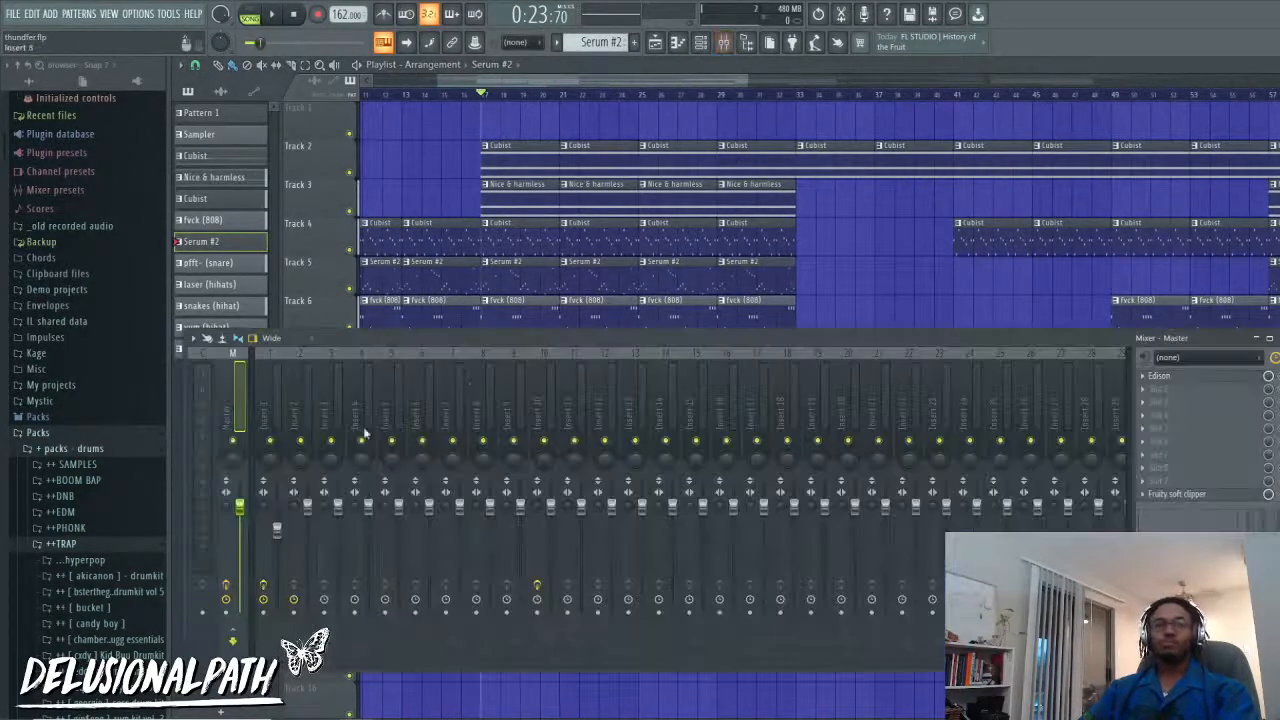
pyautogui.press('F9')
pyautogui.press('F6')
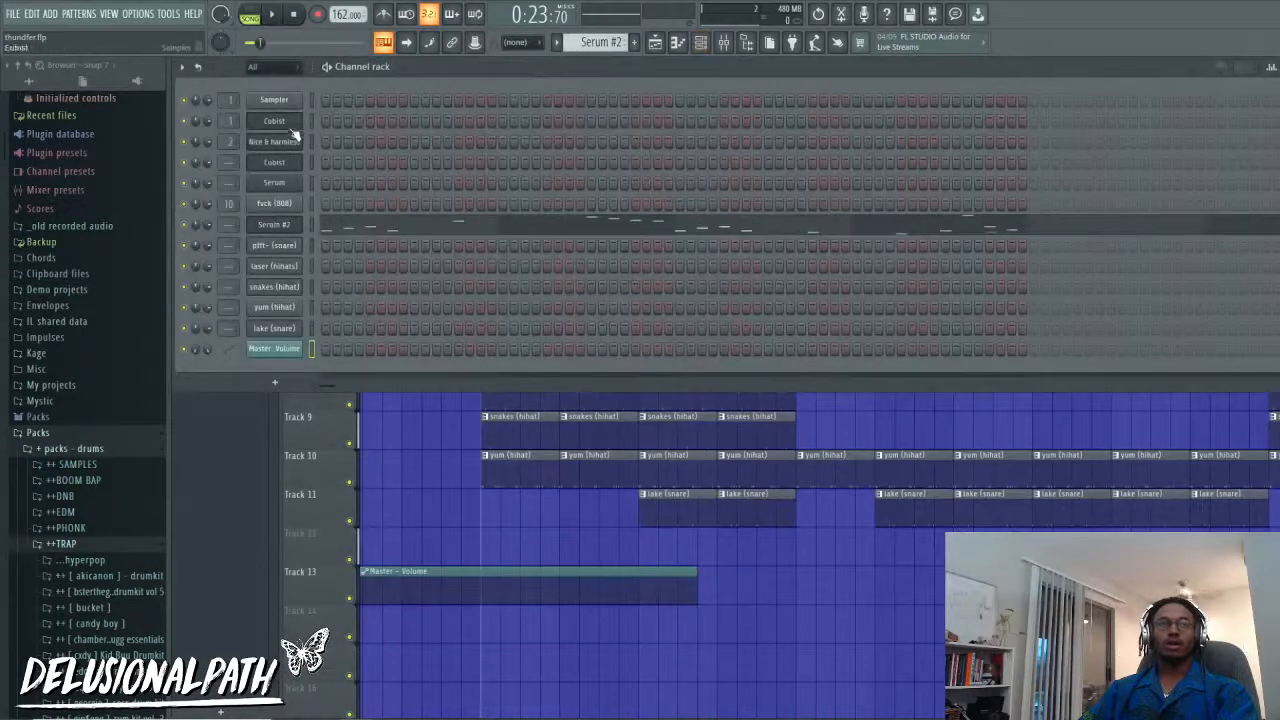
pyautogui.click(724, 45)
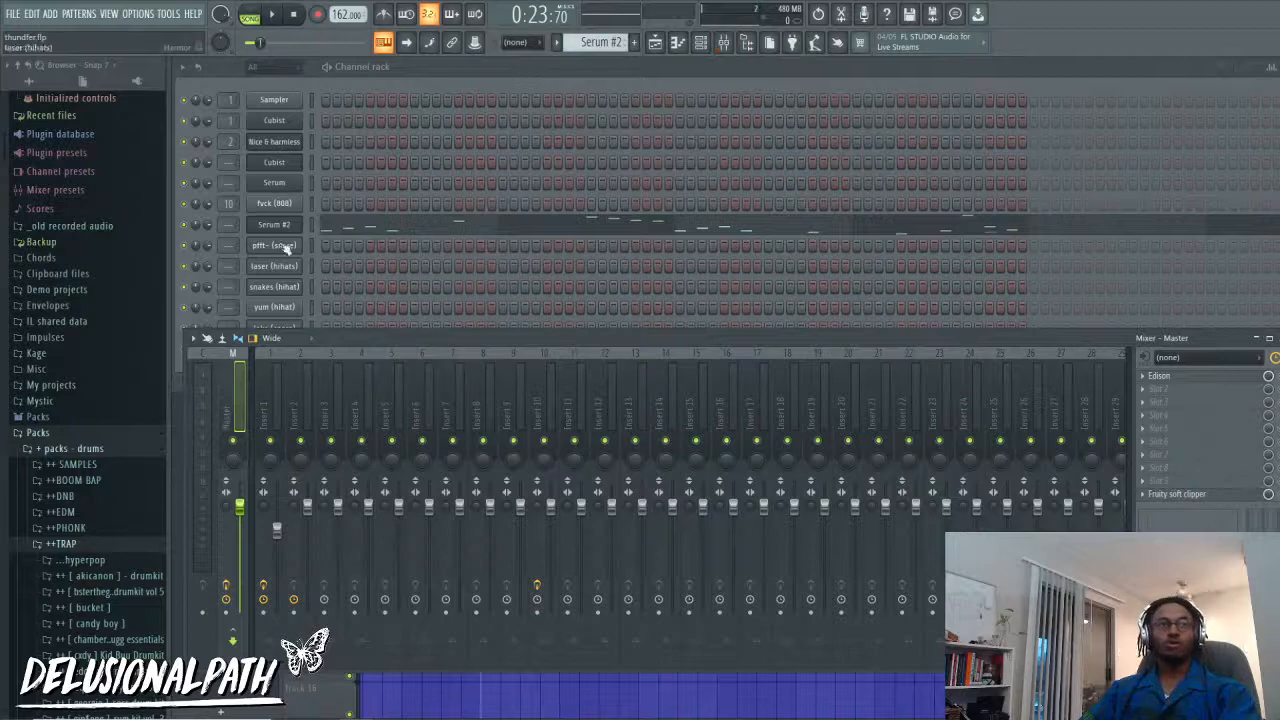
# Step: Route the second Cubist channel to mixer track 3 and the Serum channel to mixer track 4
pyautogui.click(271, 123)
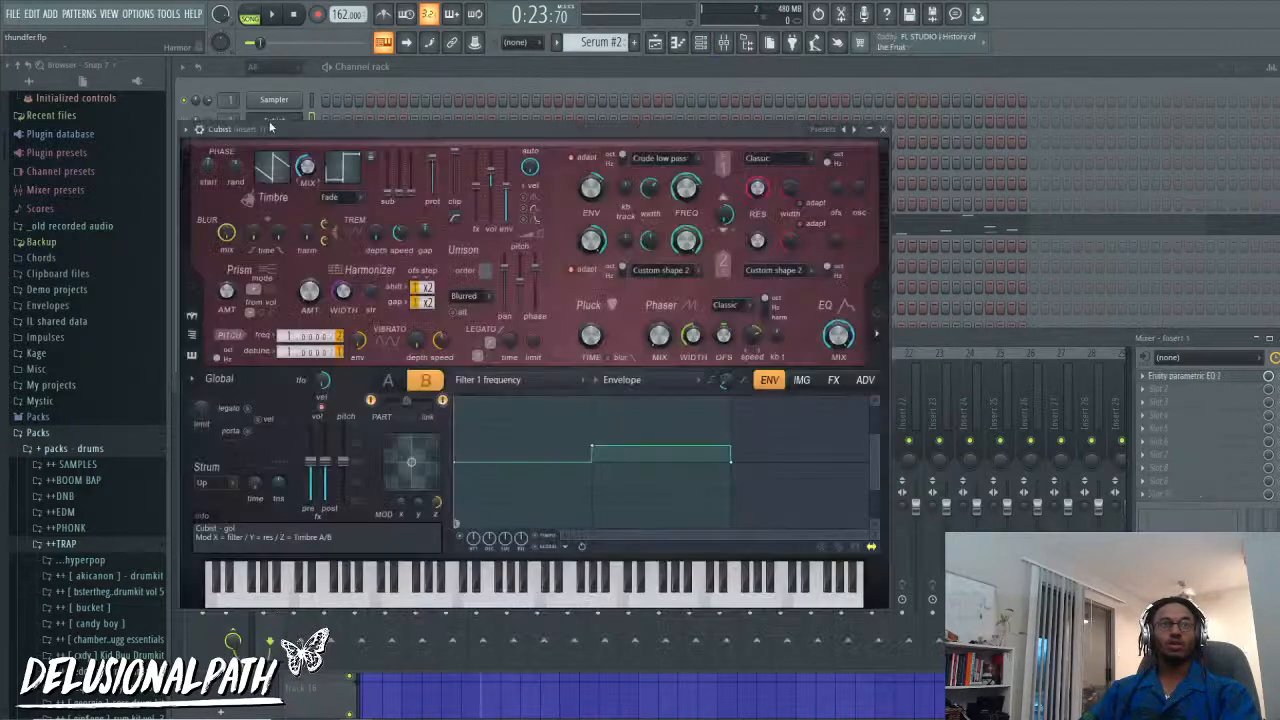
pyautogui.click(361, 78)
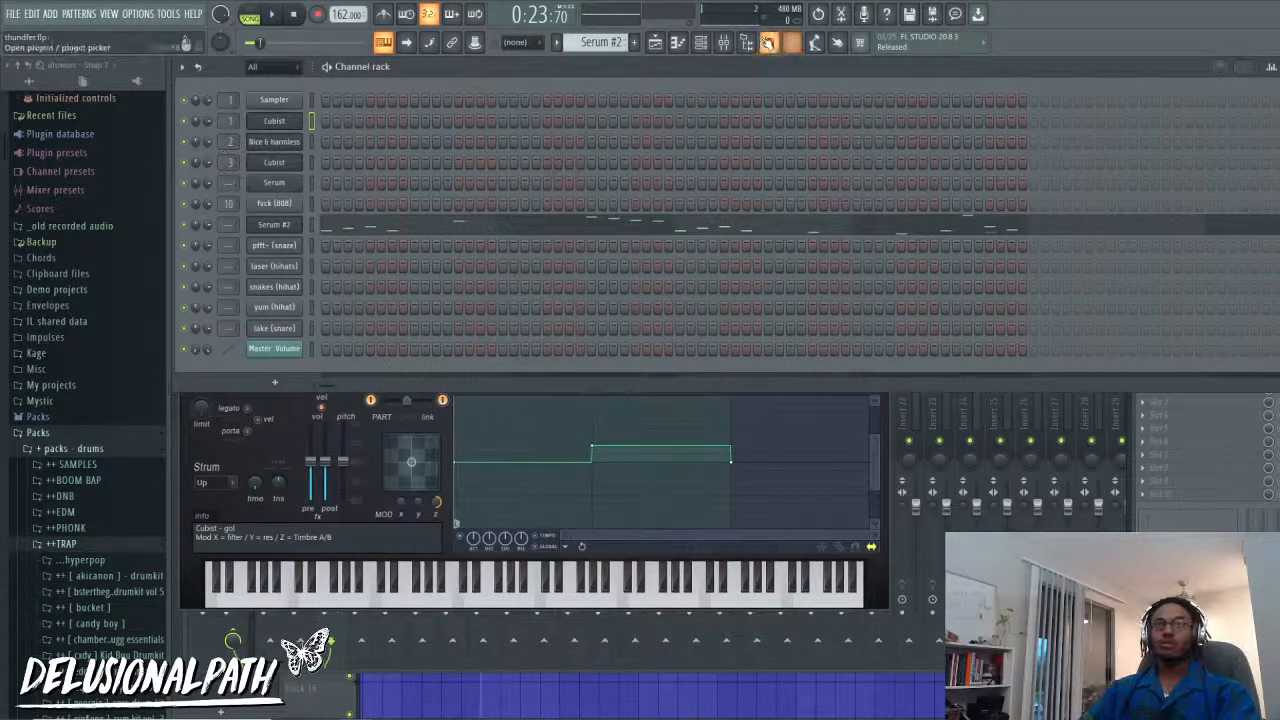
pyautogui.click(746, 42)
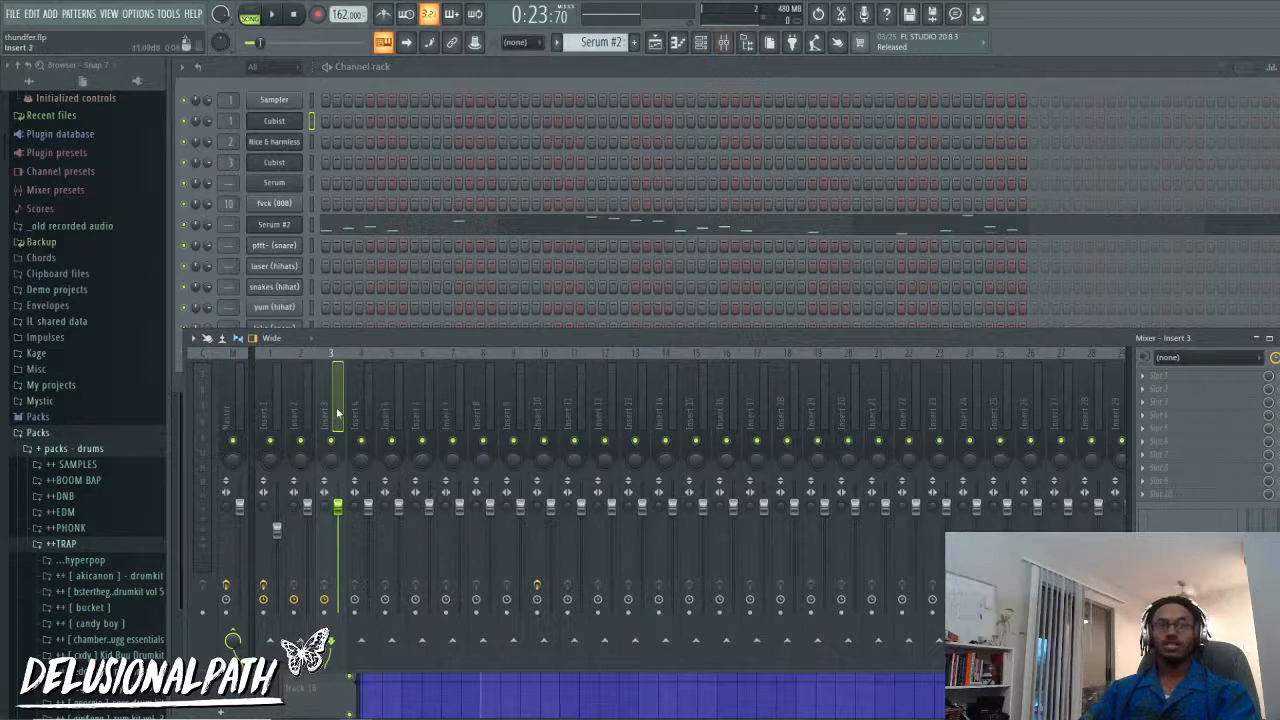
pyautogui.scroll(4, 229, 183)
# Step: Play the arrangement with Insert 1 soloed and rename that mixer track "arp"
pyautogui.press('space')
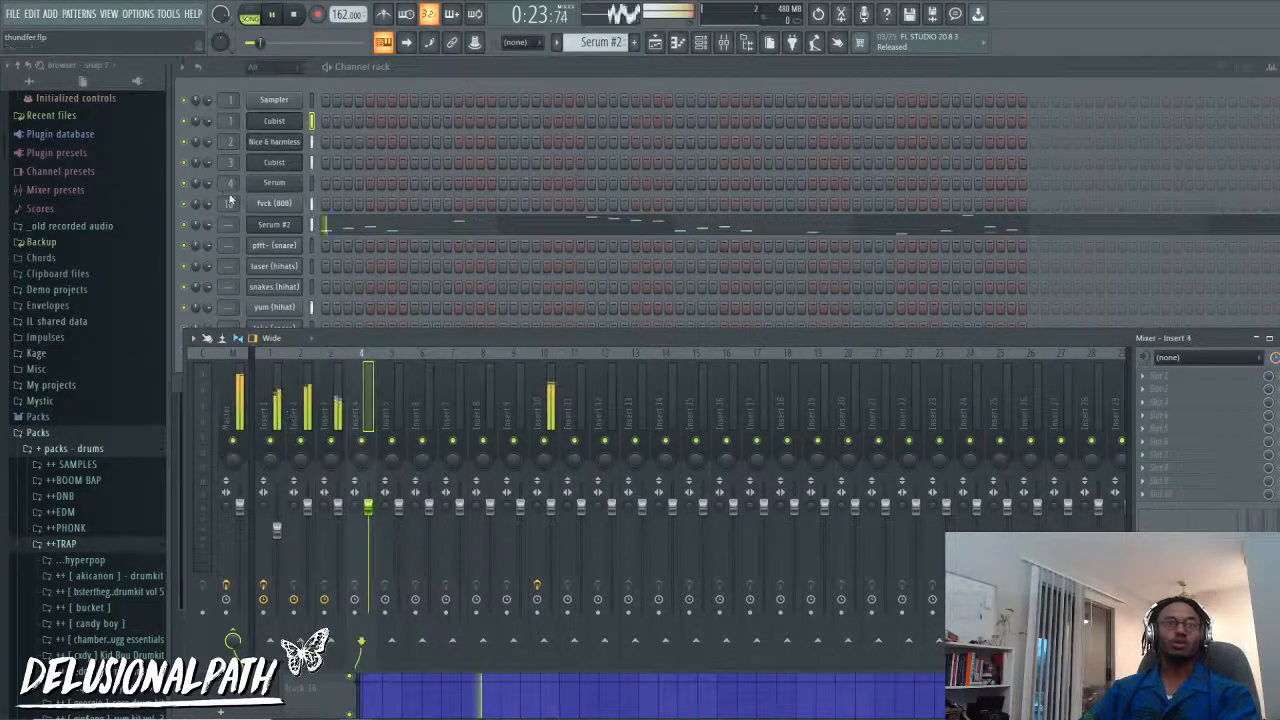
pyautogui.scroll(5, 229, 203)
pyautogui.click(277, 400)
pyautogui.rightClick(280, 395)
pyautogui.click(326, 352)
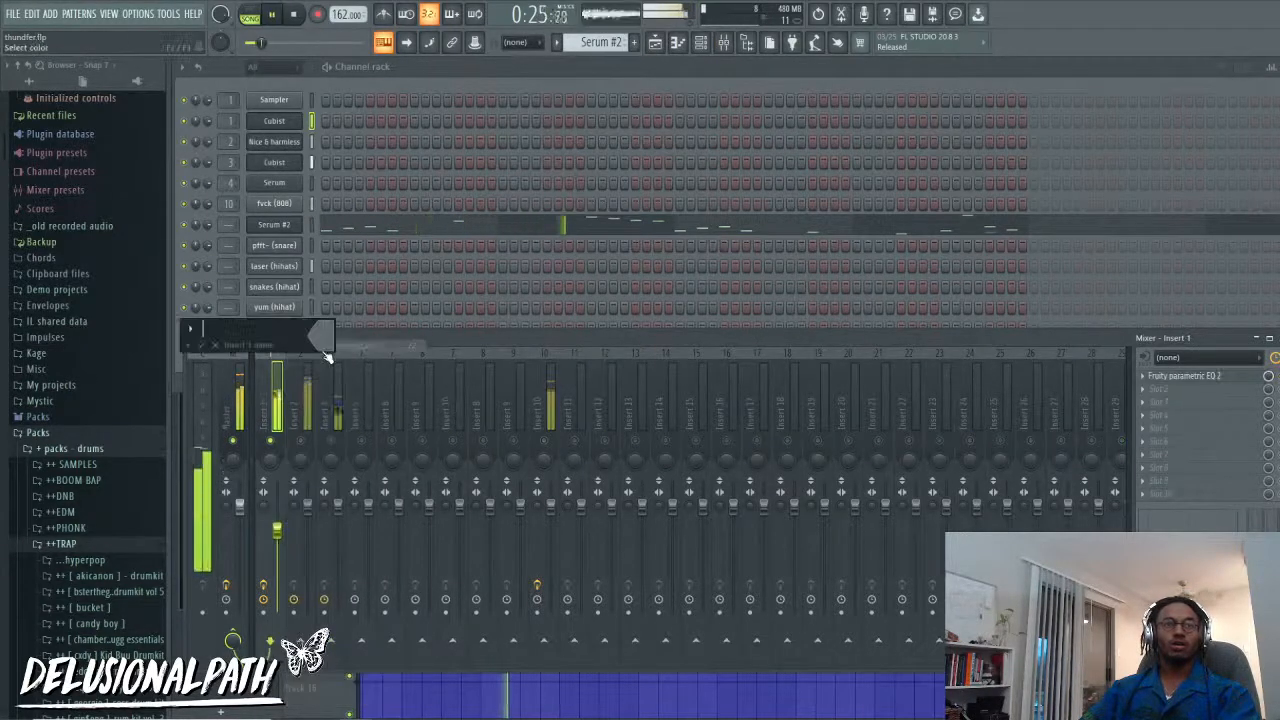
pyautogui.write('b')
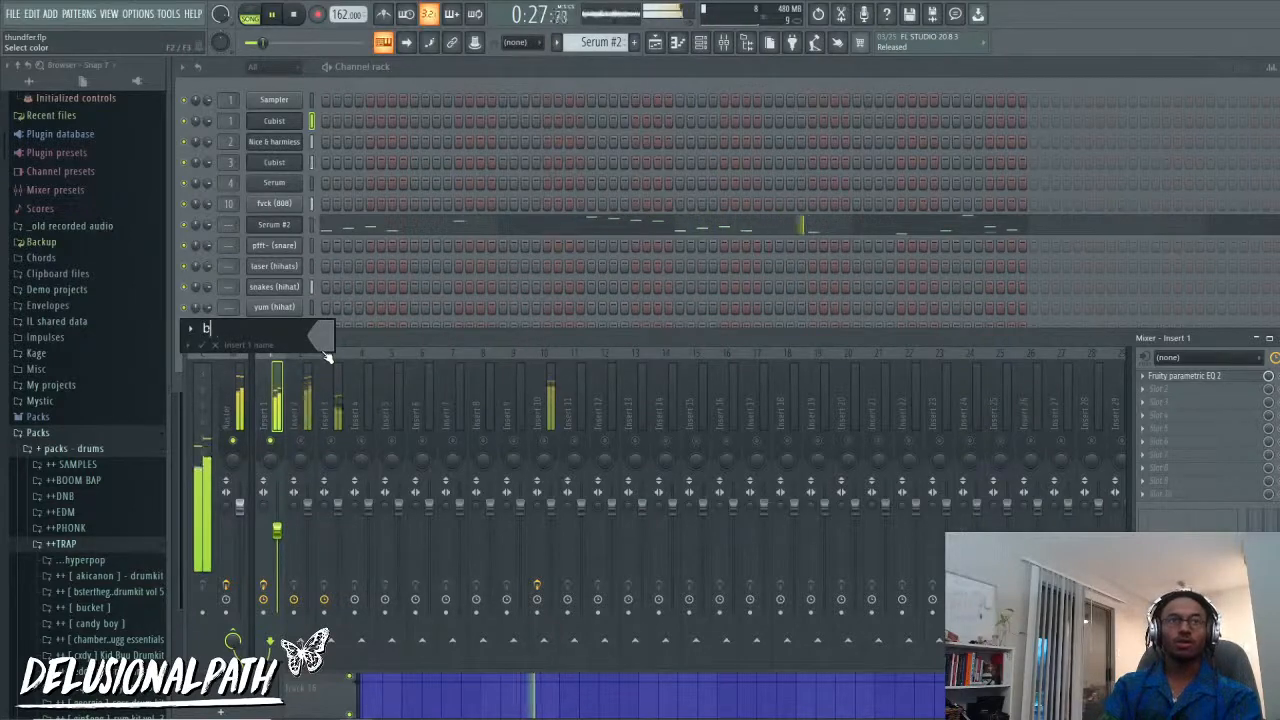
pyautogui.press('BackSpace')
pyautogui.write('arp')
pyautogui.press('Return')
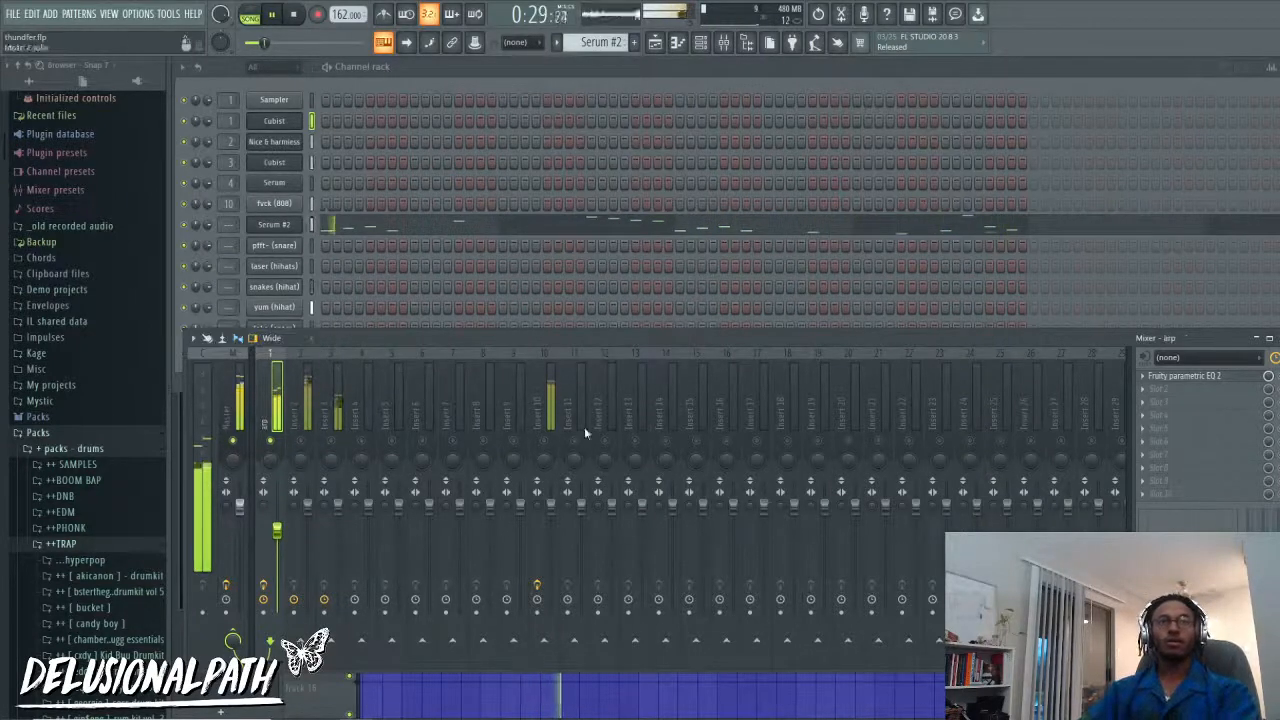
# Step: Route the Serum #2 channel to mixer track 5 and move it above the fvck (808) channel
pyautogui.click(420, 76)
pyautogui.scroll(3, 229, 224)
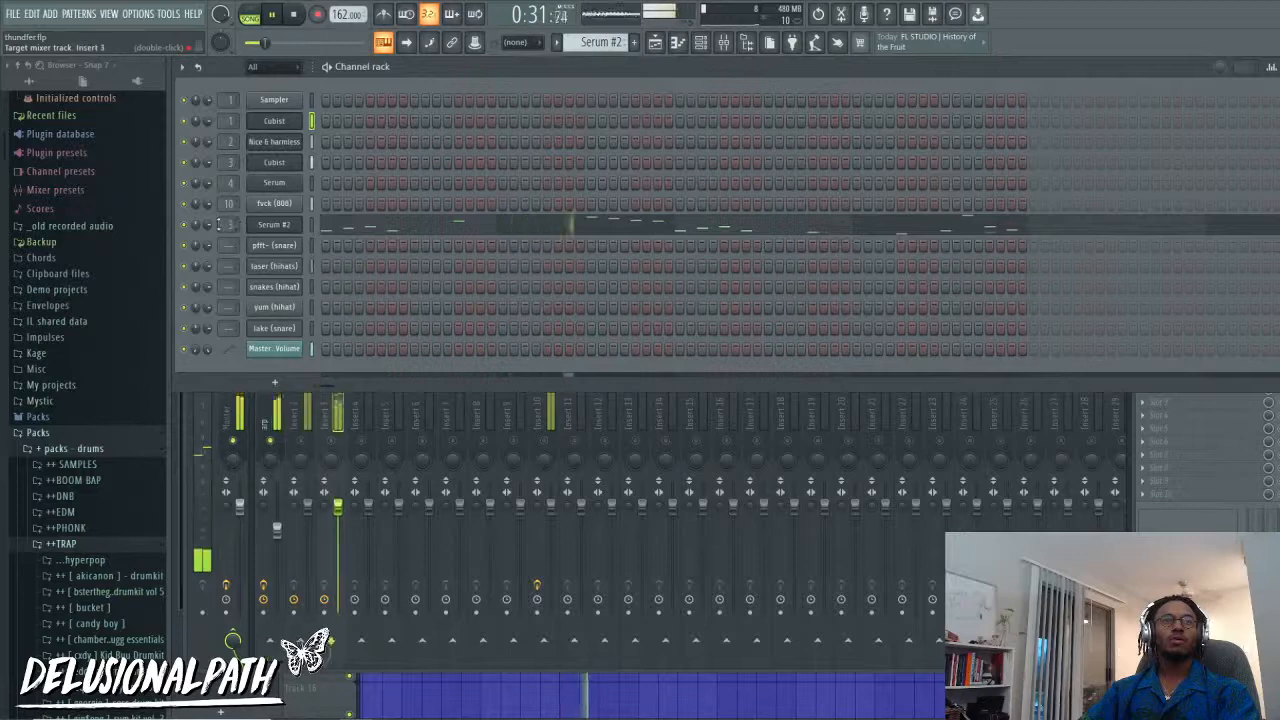
pyautogui.scroll(4, 229, 224)
pyautogui.scroll(-2, 229, 224)
pyautogui.hotkey('alt', 'Up')
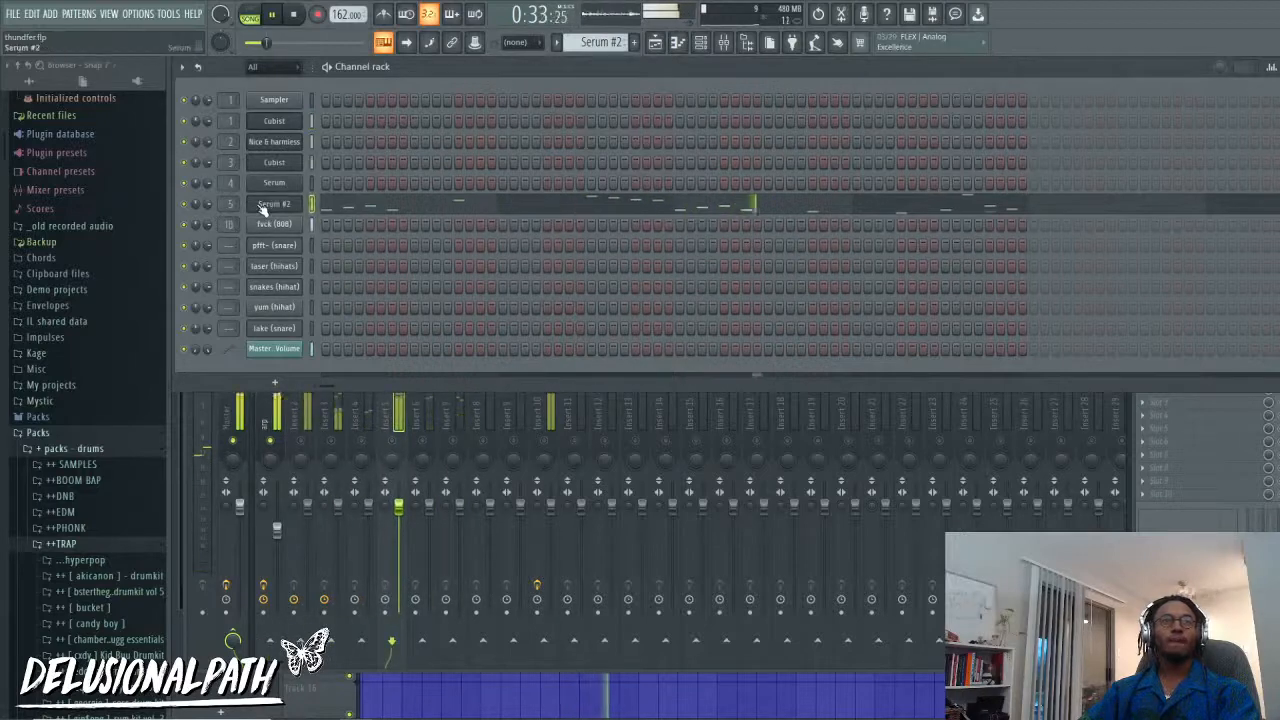
# Step: Solo Insert 2 in the mixer, listen to it, and rename the track "space pad"
pyautogui.click(723, 42)
pyautogui.click(297, 430)
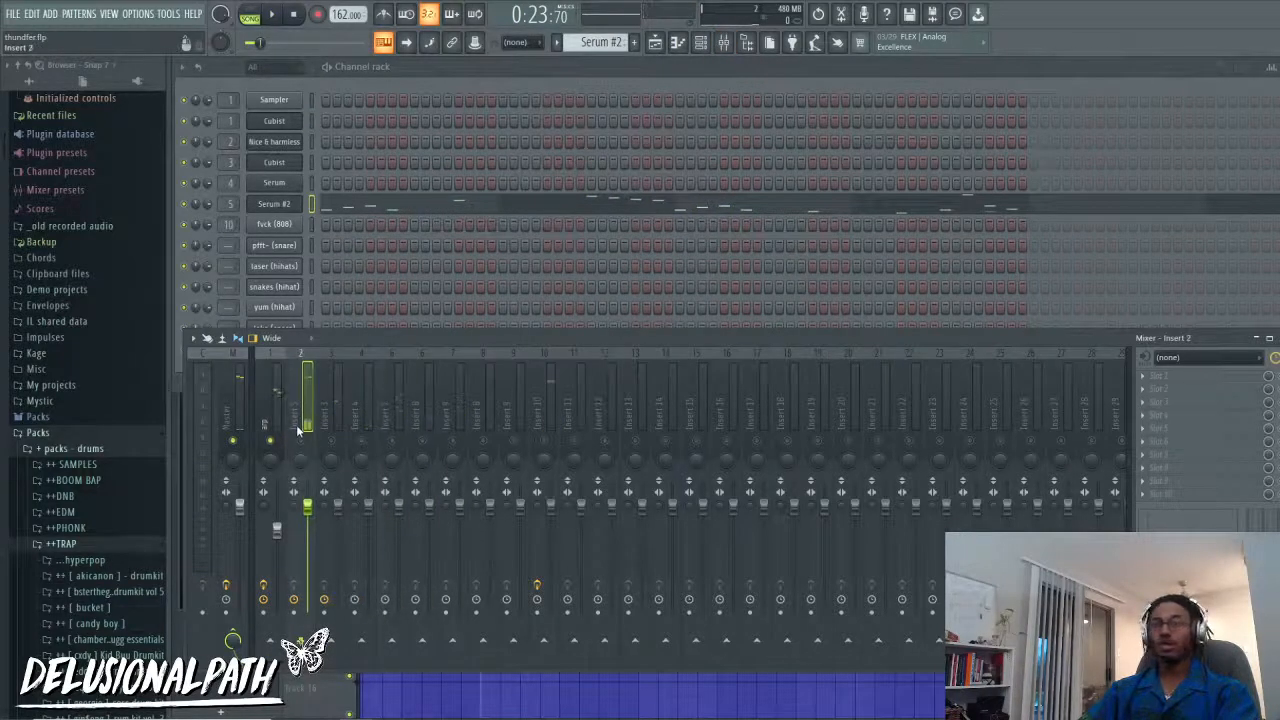
pyautogui.rightClick(297, 430)
pyautogui.press('Escape')
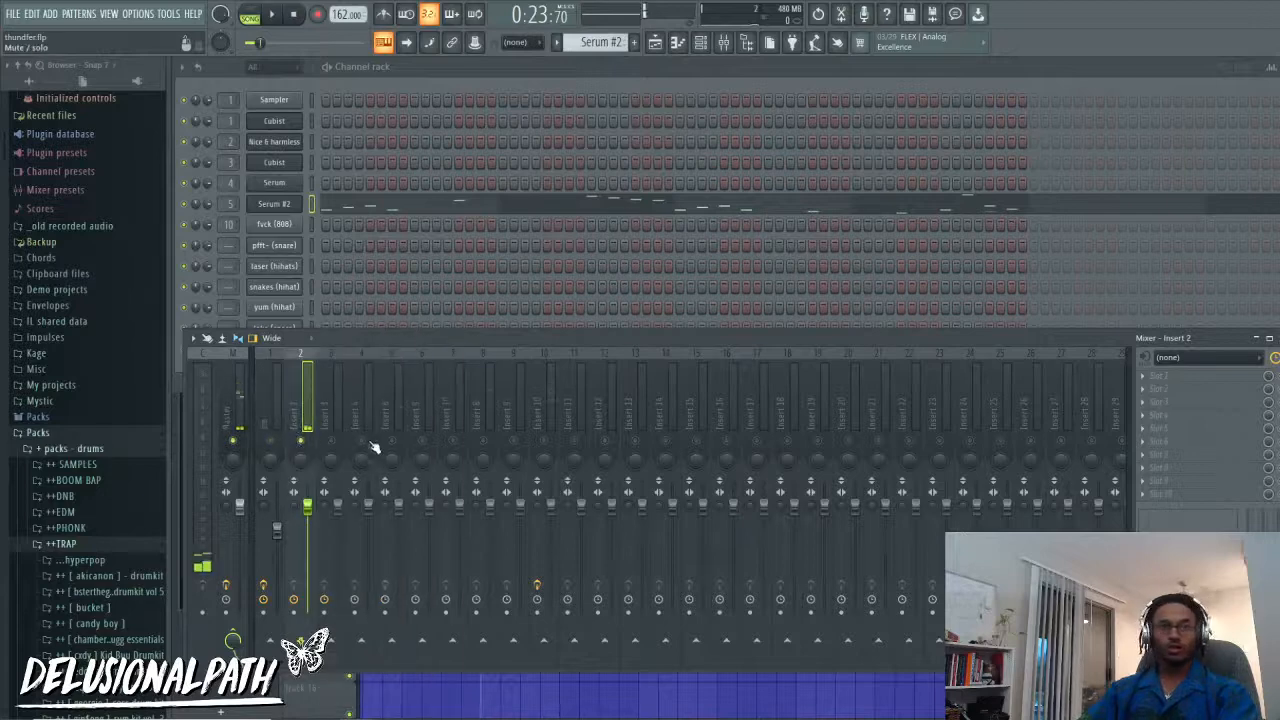
pyautogui.press('space')
pyautogui.rightClick(304, 413)
pyautogui.press('Escape')
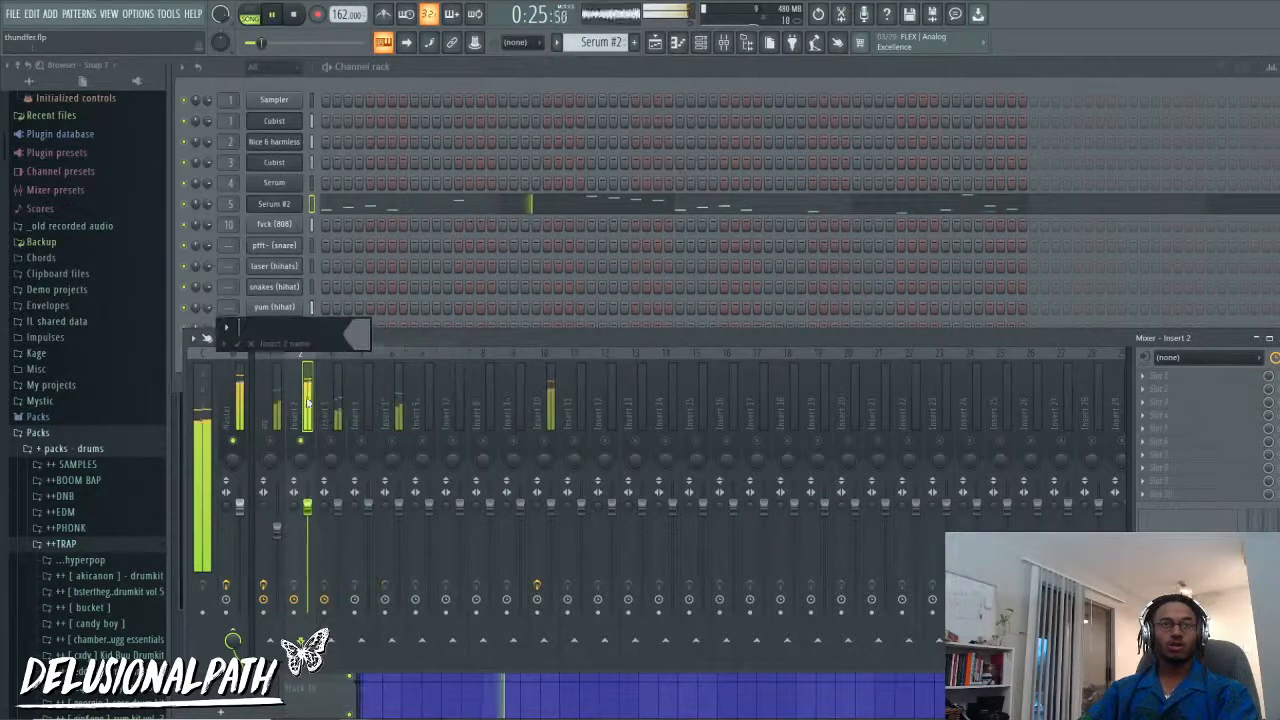
pyautogui.rightClick(297, 400)
pyautogui.click(353, 343)
pyautogui.write('s')
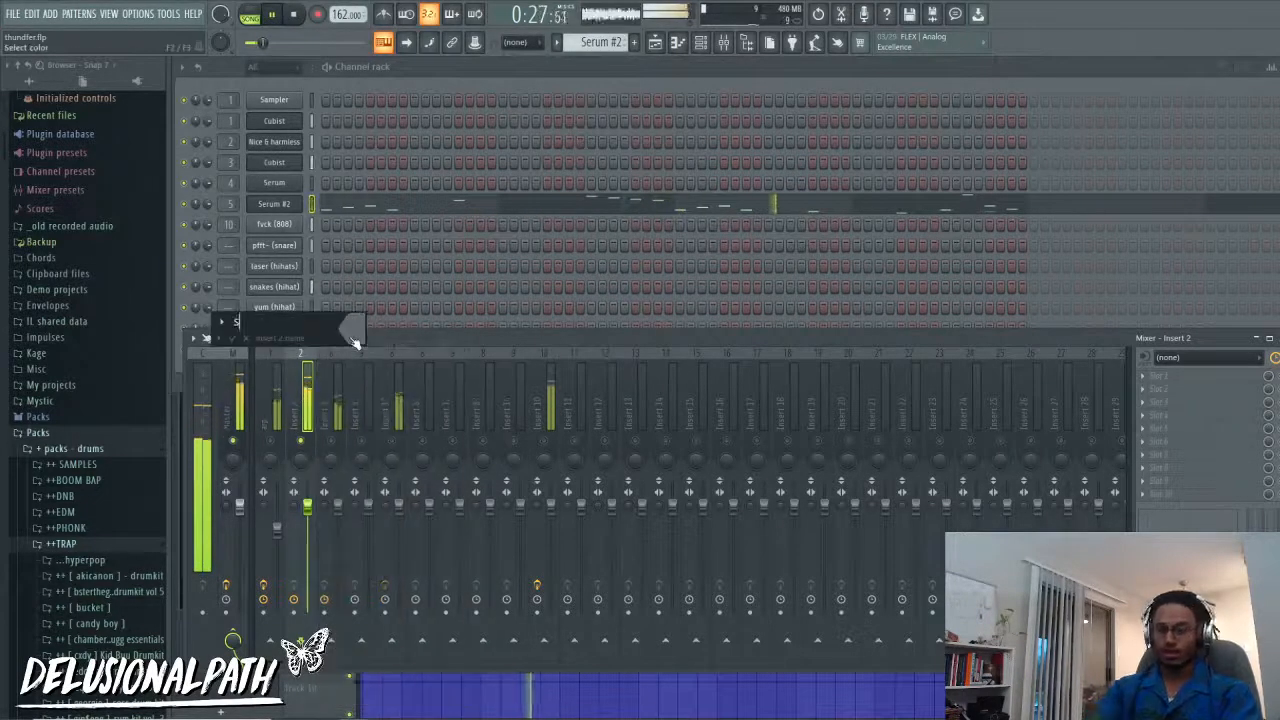
pyautogui.write('pace pad')
pyautogui.press('Return')
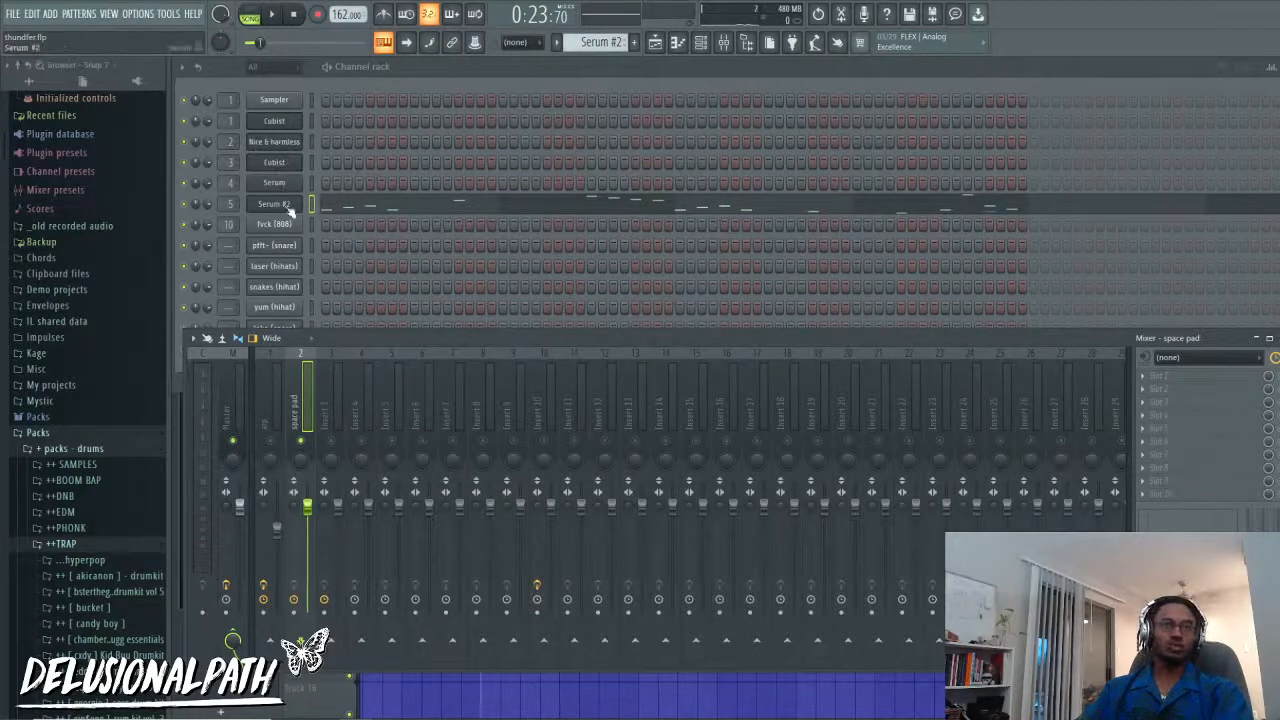
# Step: Play the song with Insert 3 soloed and rename that mixer track "pluck run"
pyautogui.click(332, 412)
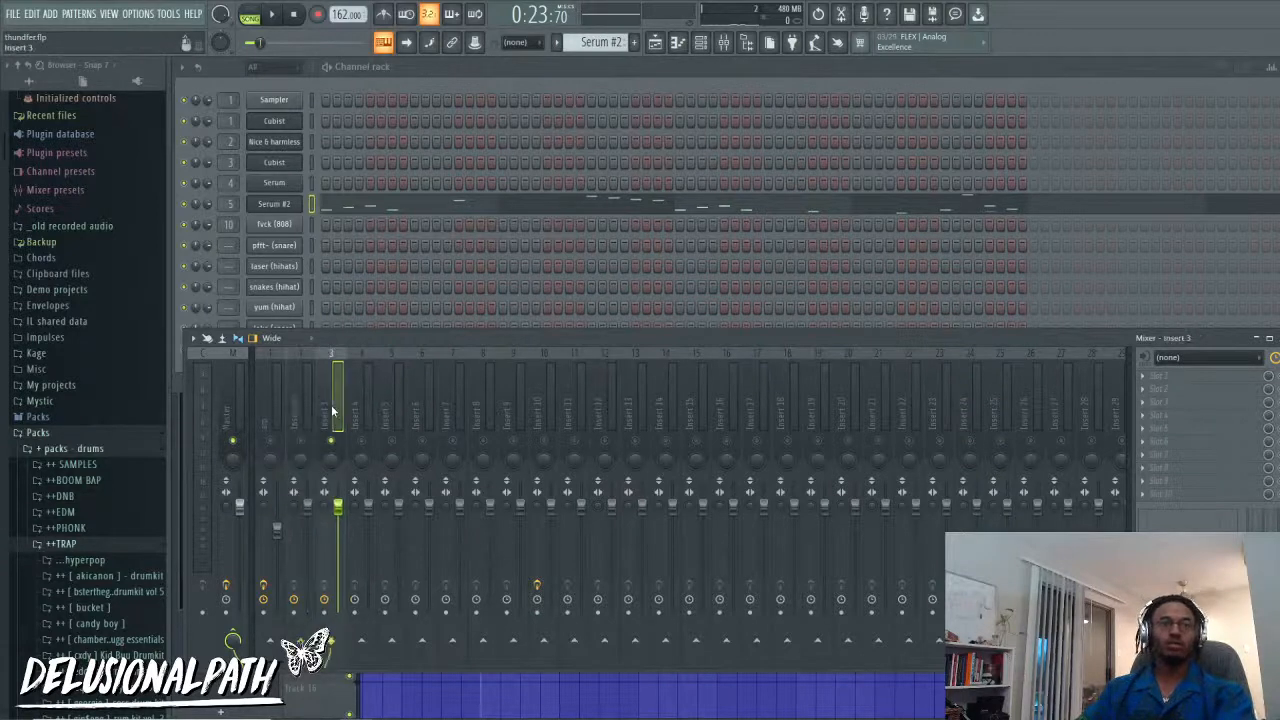
pyautogui.press('space')
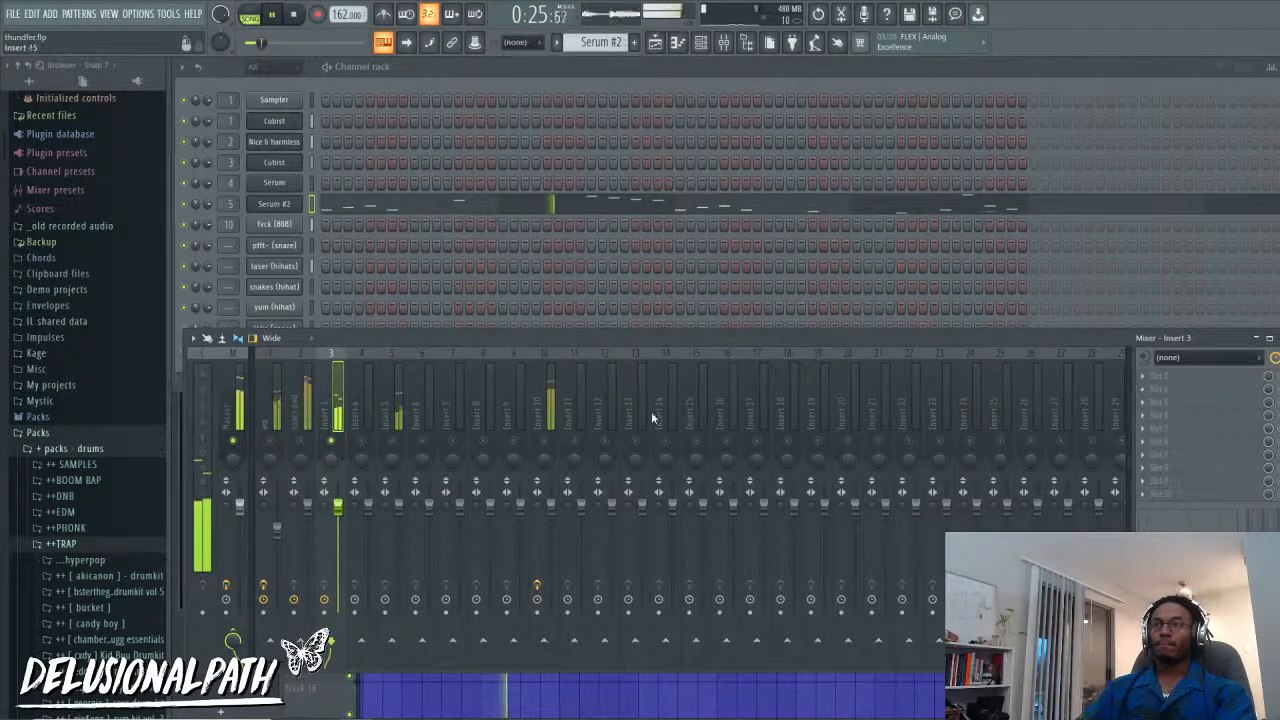
pyautogui.rightClick(333, 404)
pyautogui.click(392, 356)
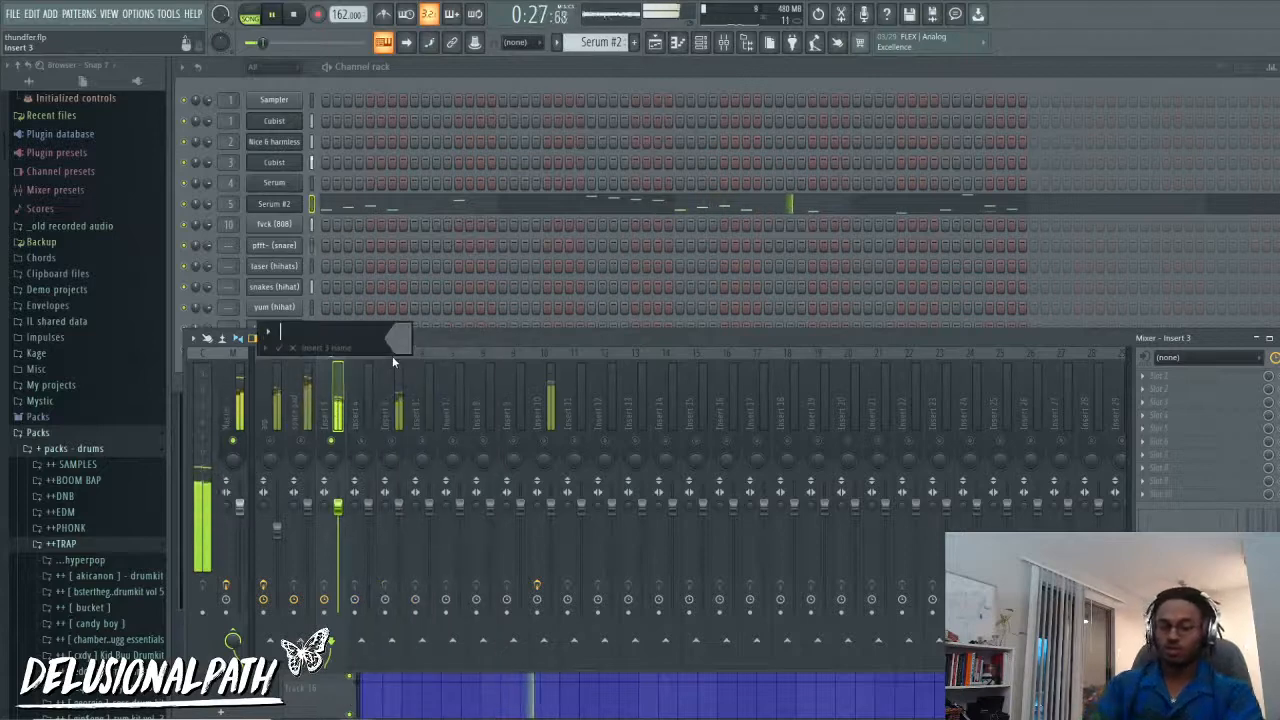
pyautogui.write('plcu')
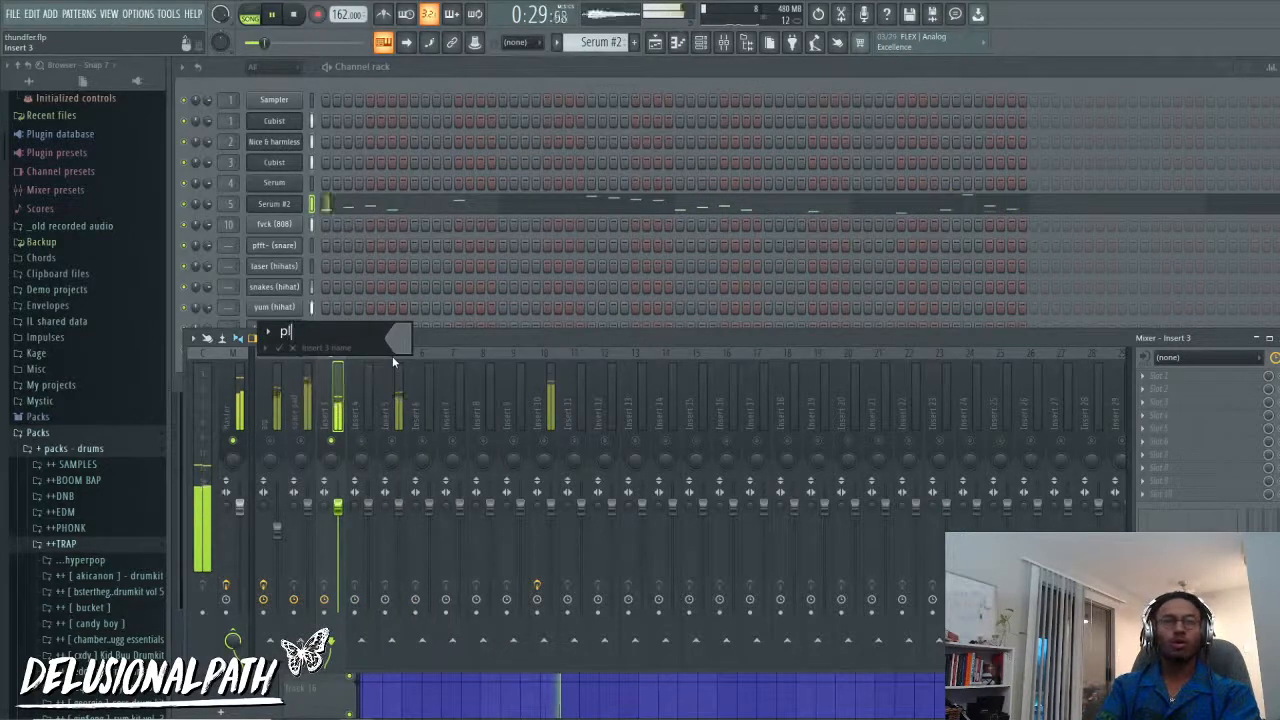
pyautogui.press('BackSpace')
pyautogui.press('BackSpace')
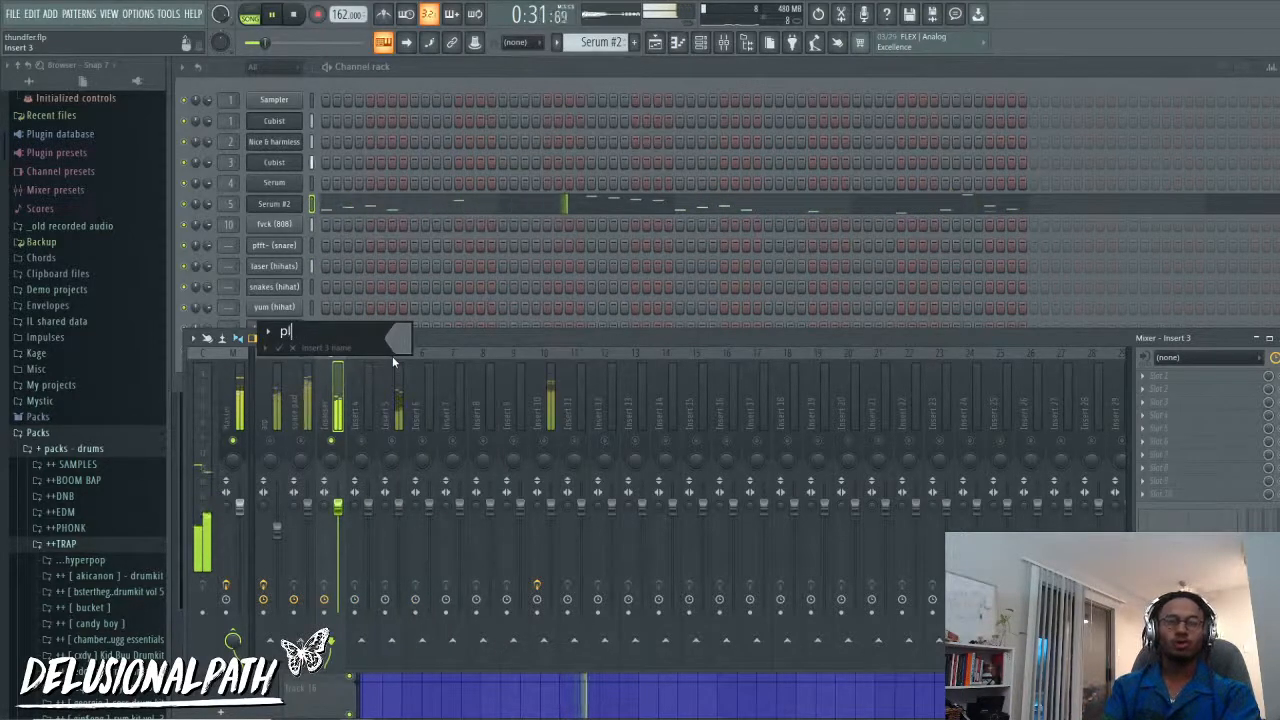
pyautogui.write('uck r')
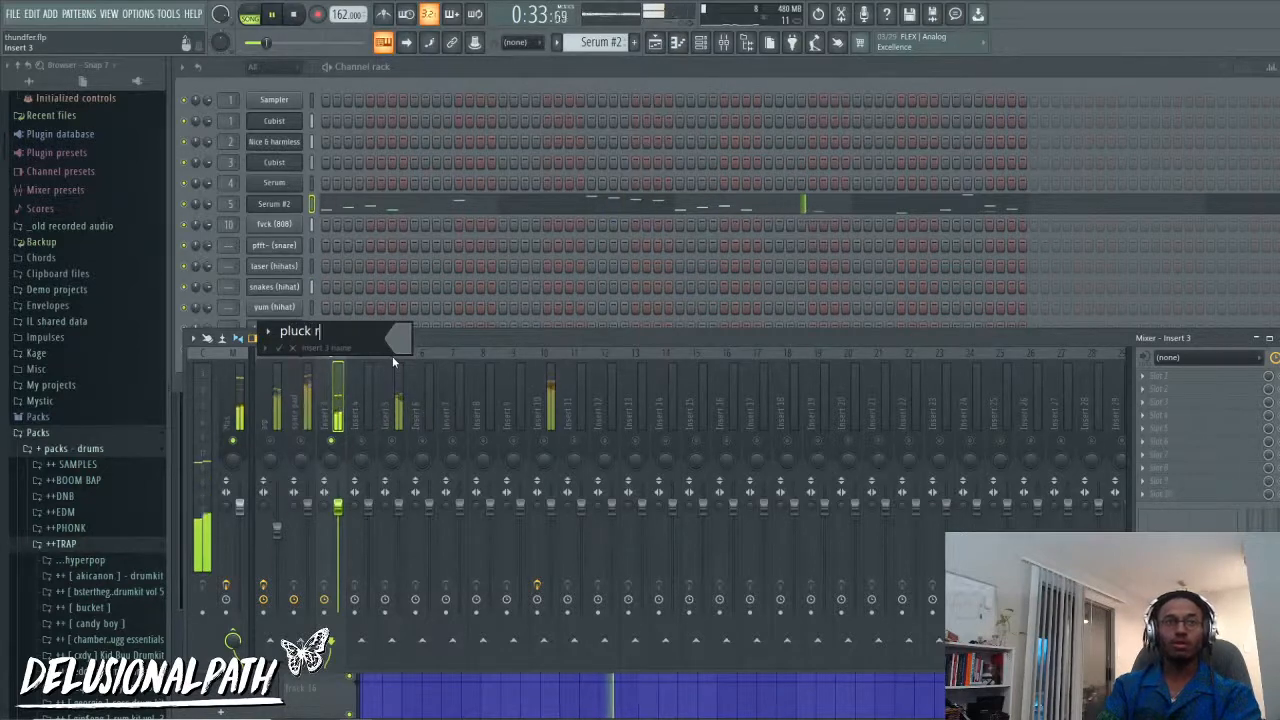
pyautogui.press('Return')
# Step: Solo Insert 4 and play the arrangement from bar 25 to check which sound it carries
pyautogui.rightClick(364, 442)
pyautogui.press('space')
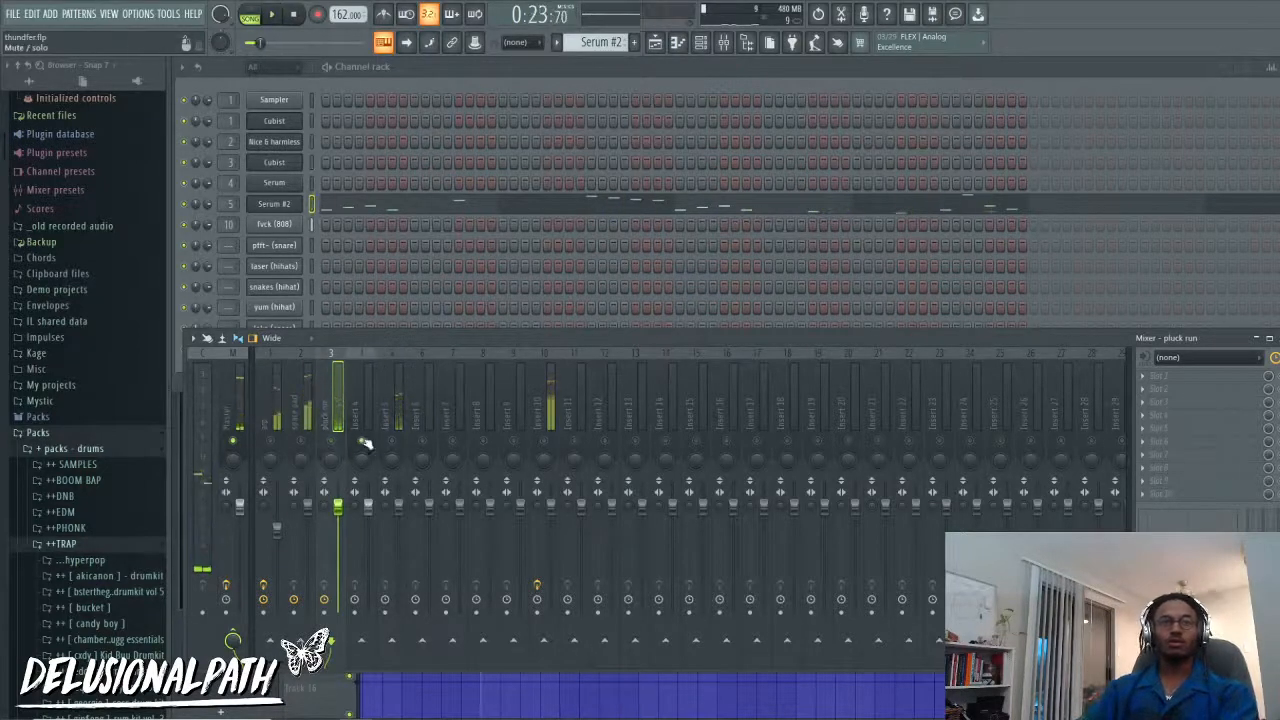
pyautogui.rightClick(577, 705)
pyautogui.press('space')
pyautogui.press('space')
pyautogui.click(643, 95)
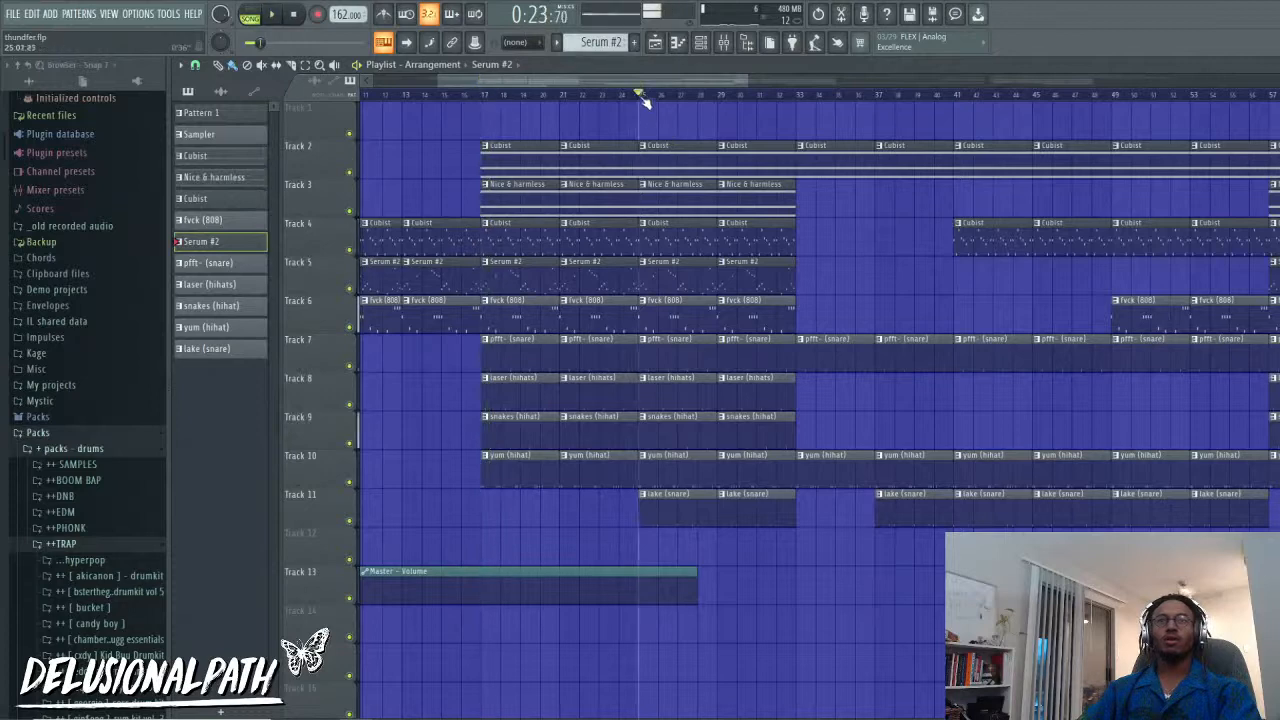
pyautogui.click(723, 42)
pyautogui.click(700, 42)
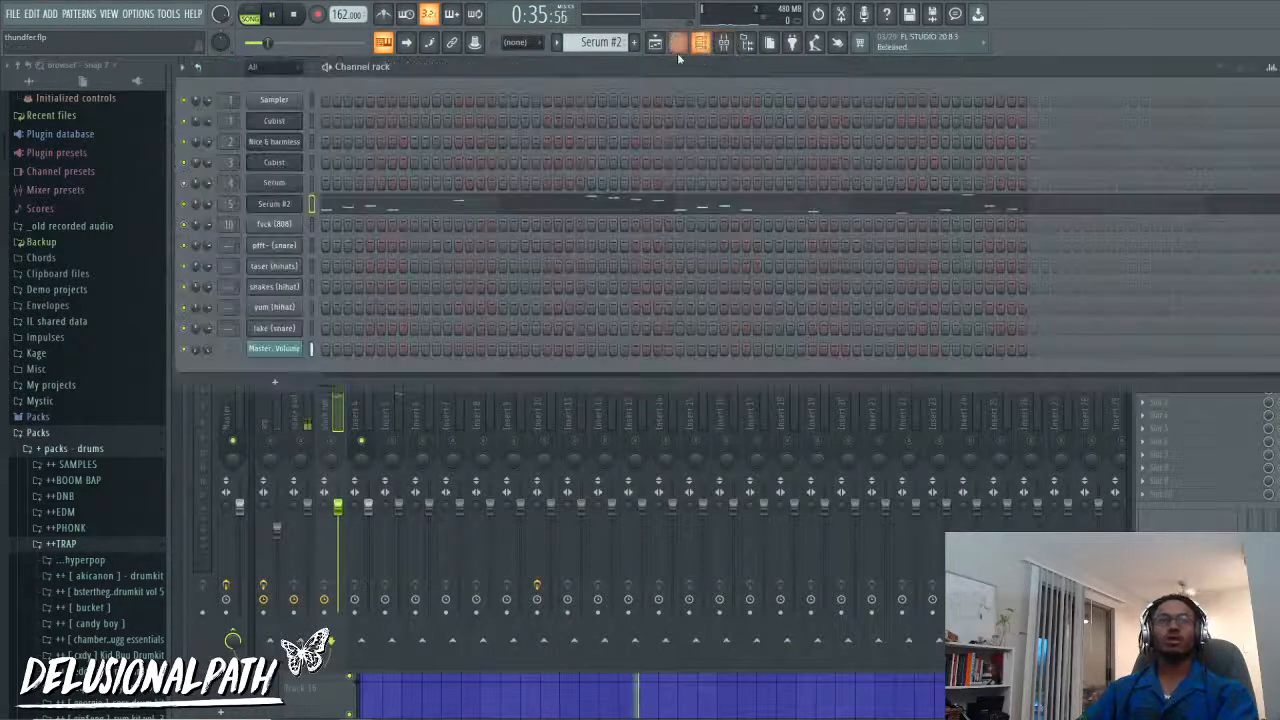
pyautogui.press('space')
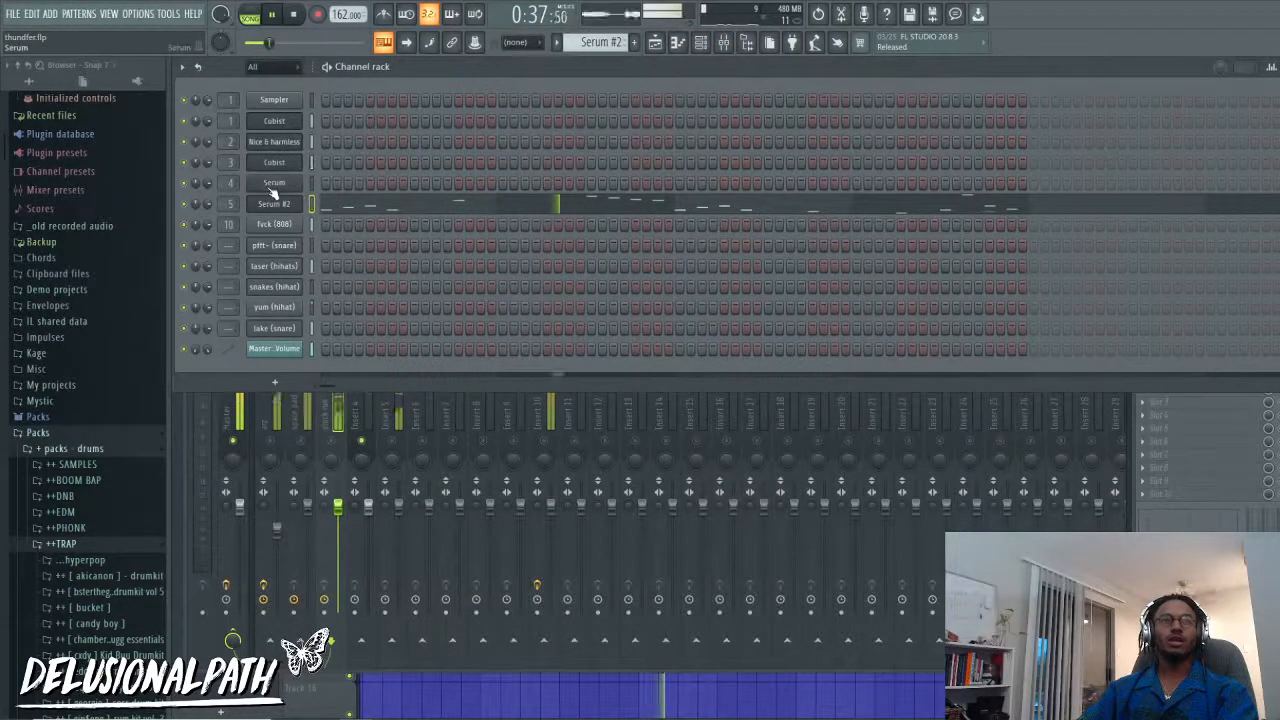
# Step: Move the Serum channel below Serum #2 and route Serum #2 to mixer track 4
pyautogui.moveTo(268, 188); pyautogui.dragTo(268, 203)
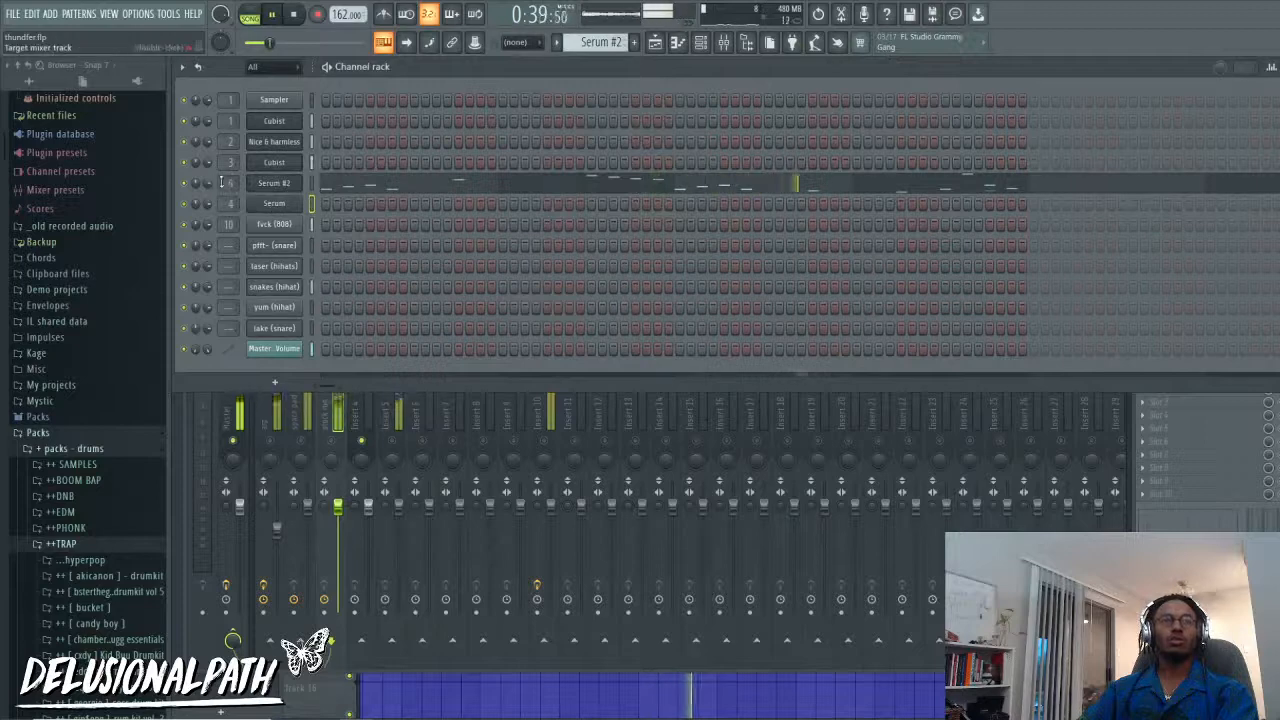
pyautogui.press('F5')
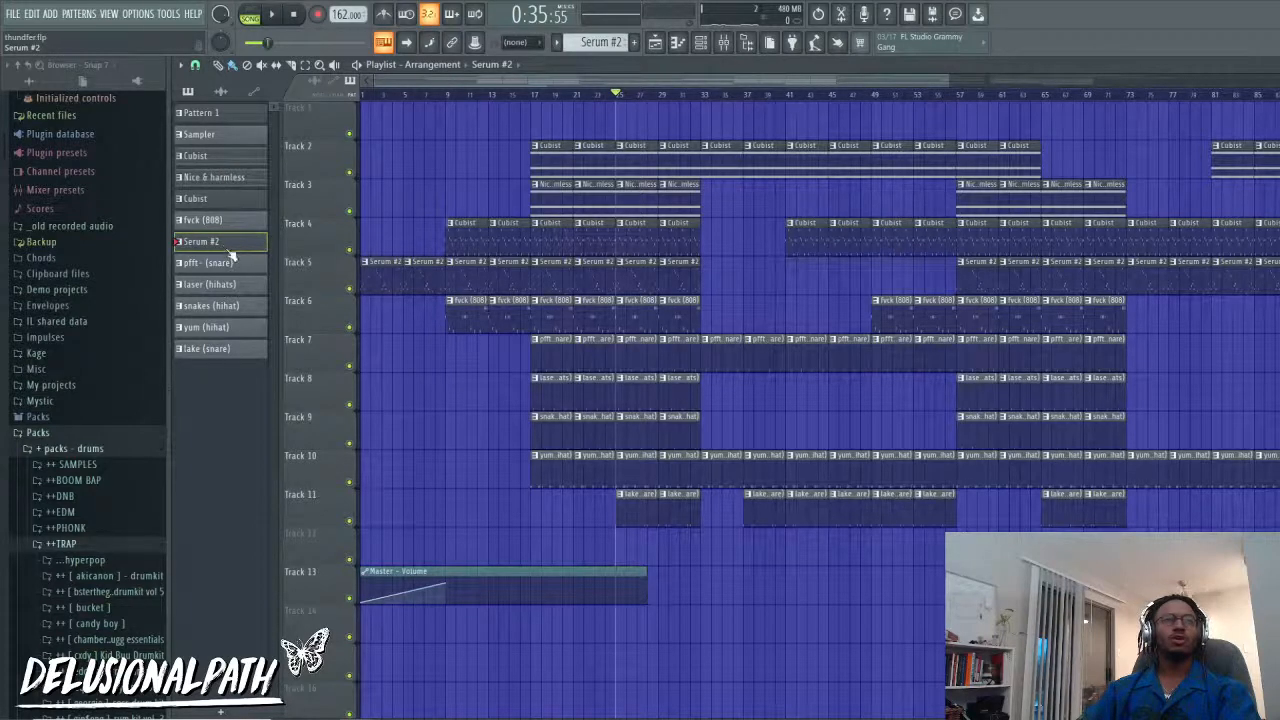
pyautogui.click(682, 43)
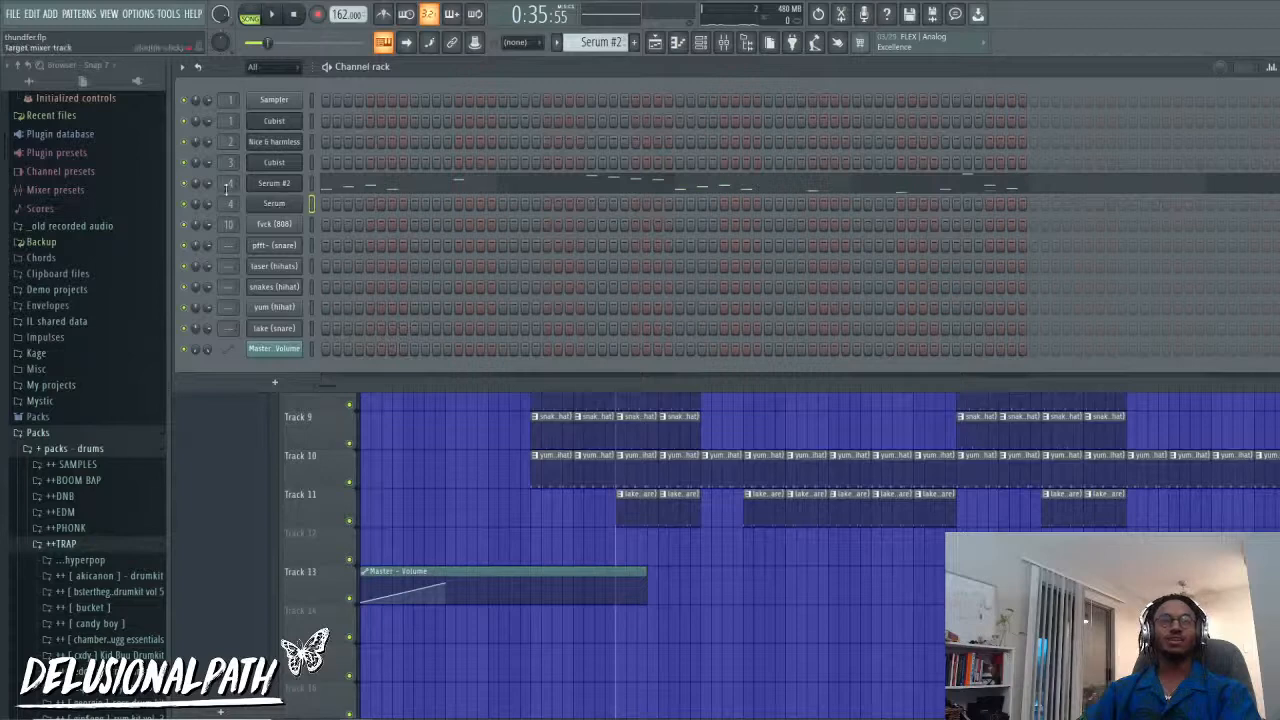
pyautogui.press('F6')
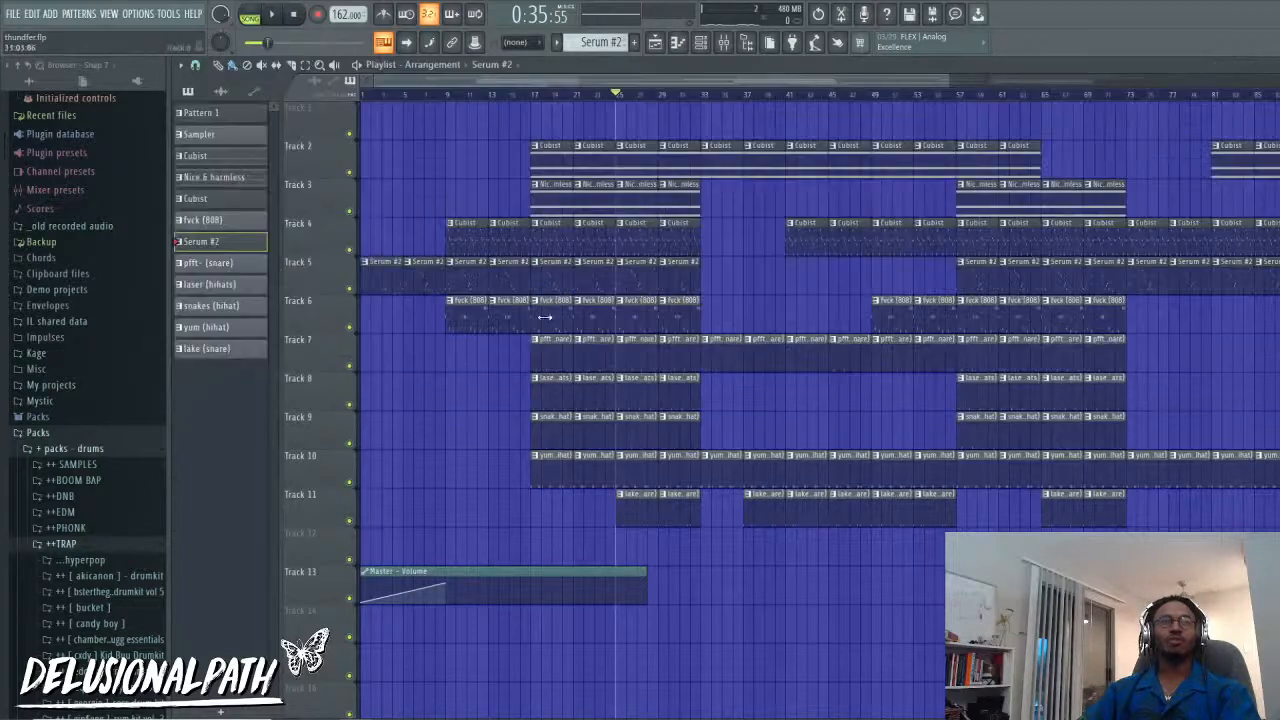
# Step: Play the song with Insert 4 soloed in the mixer and rename that track "bell pad"
pyautogui.click(701, 43)
pyautogui.click(701, 43)
pyautogui.click(701, 43)
pyautogui.click(704, 43)
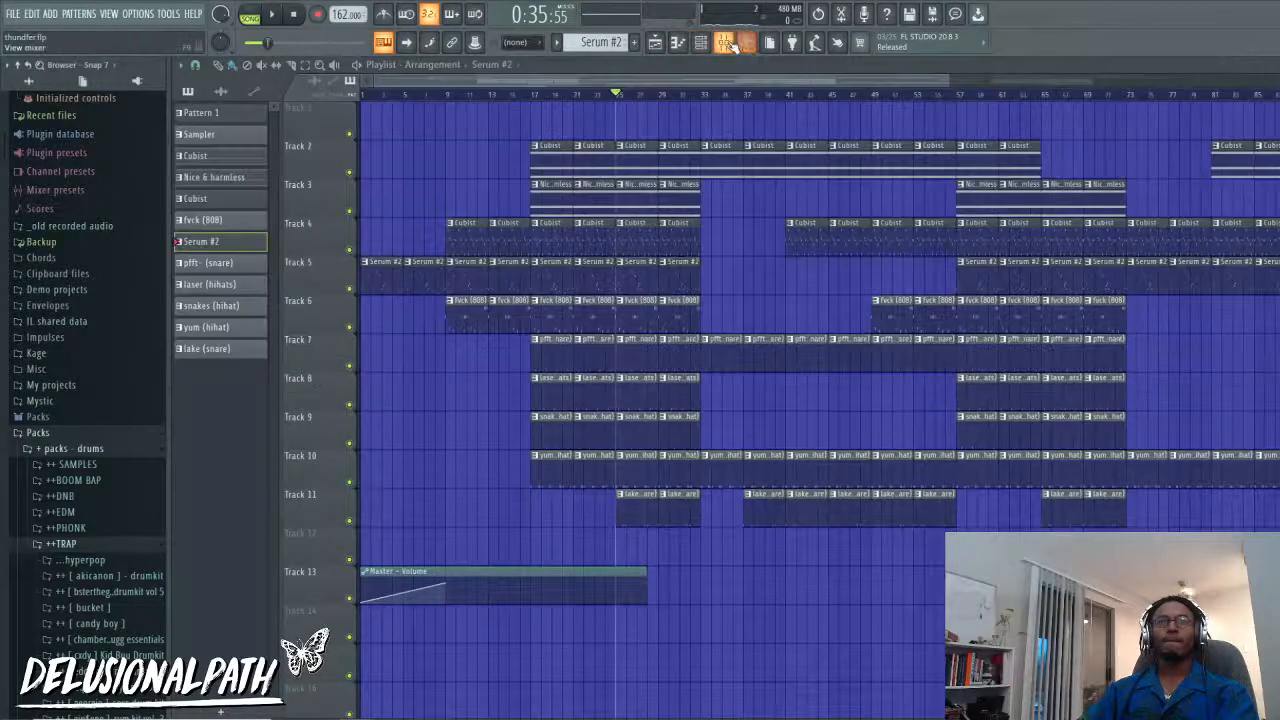
pyautogui.click(726, 43)
pyautogui.press('space')
pyautogui.rightClick(362, 442)
pyautogui.rightClick(368, 425)
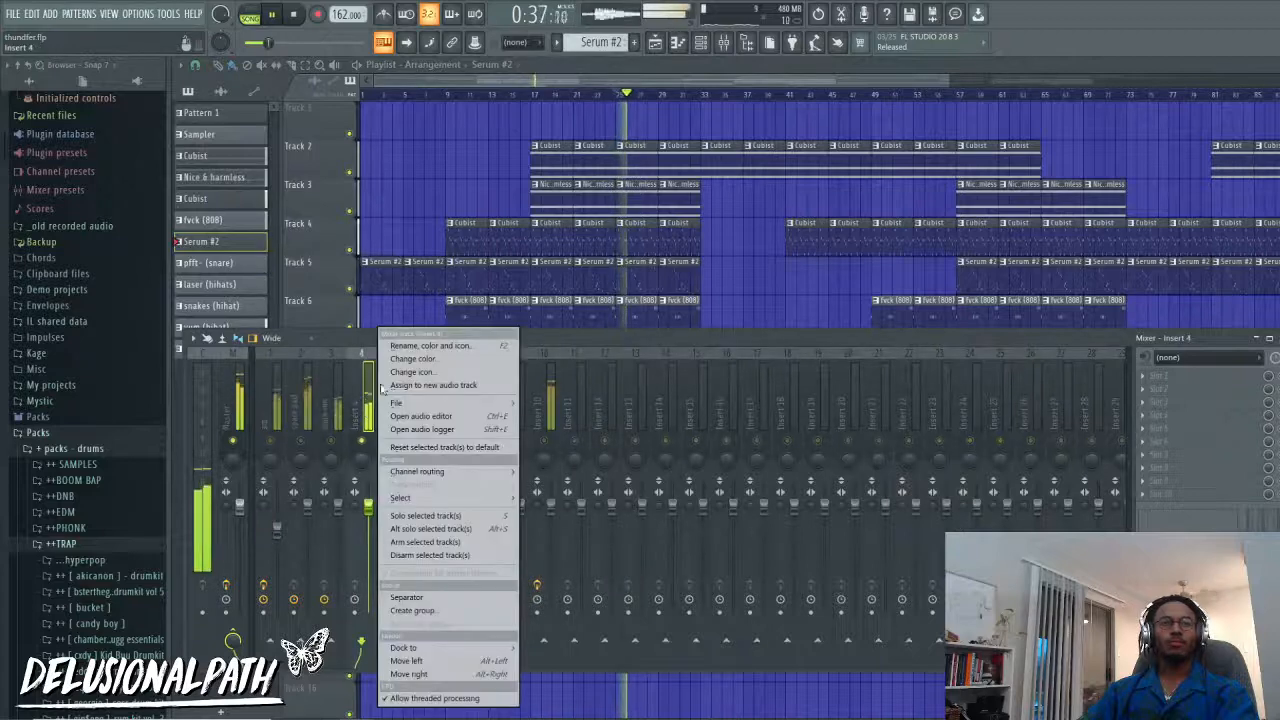
pyautogui.click(420, 345)
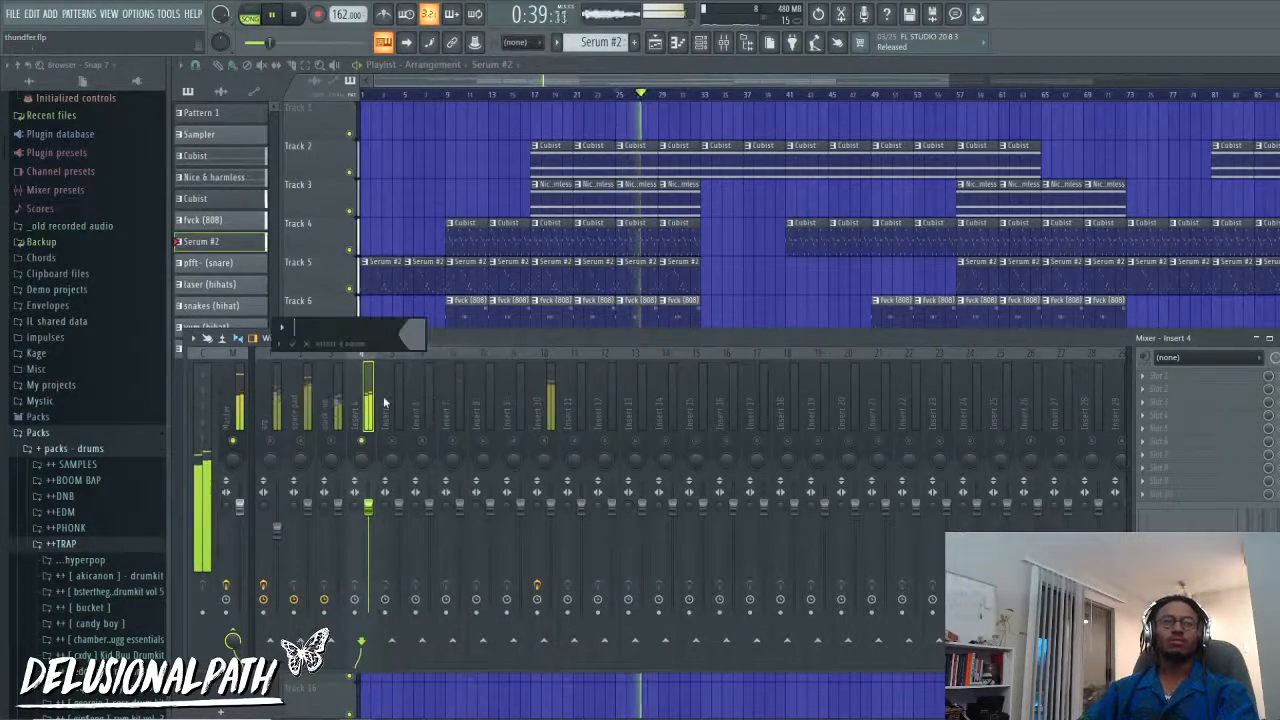
pyautogui.write('bell pad')
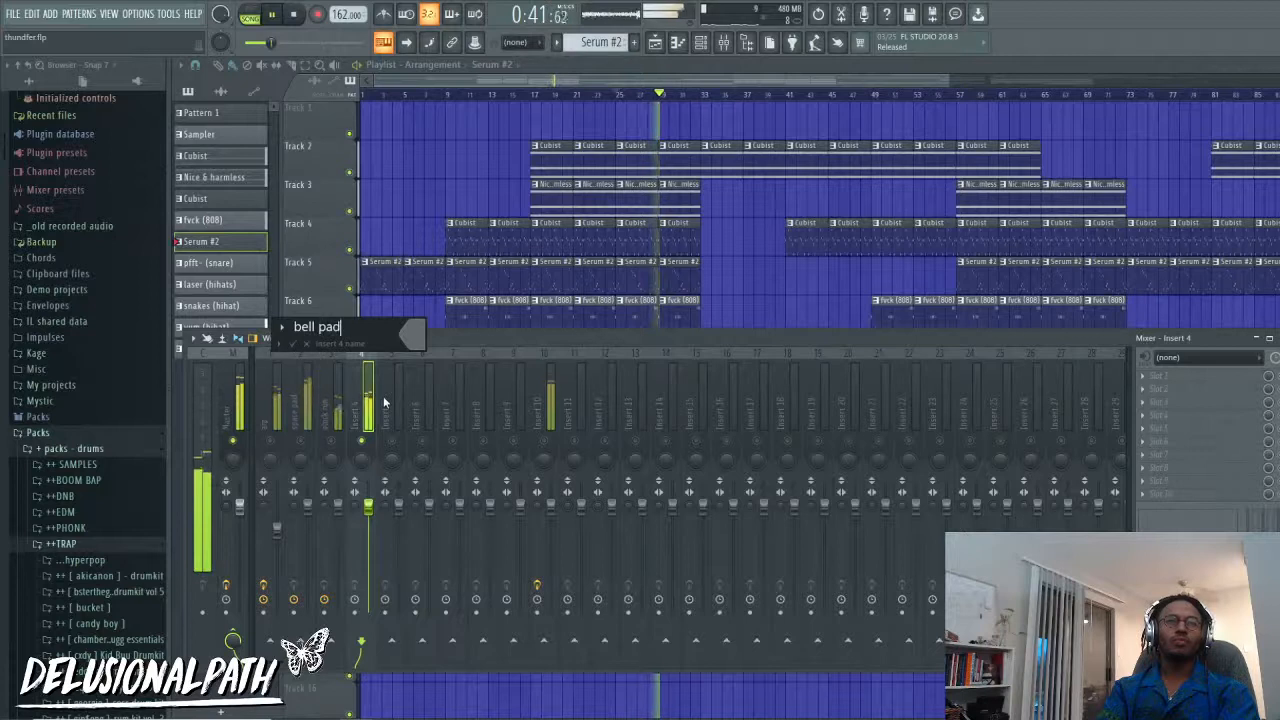
pyautogui.press('Return')
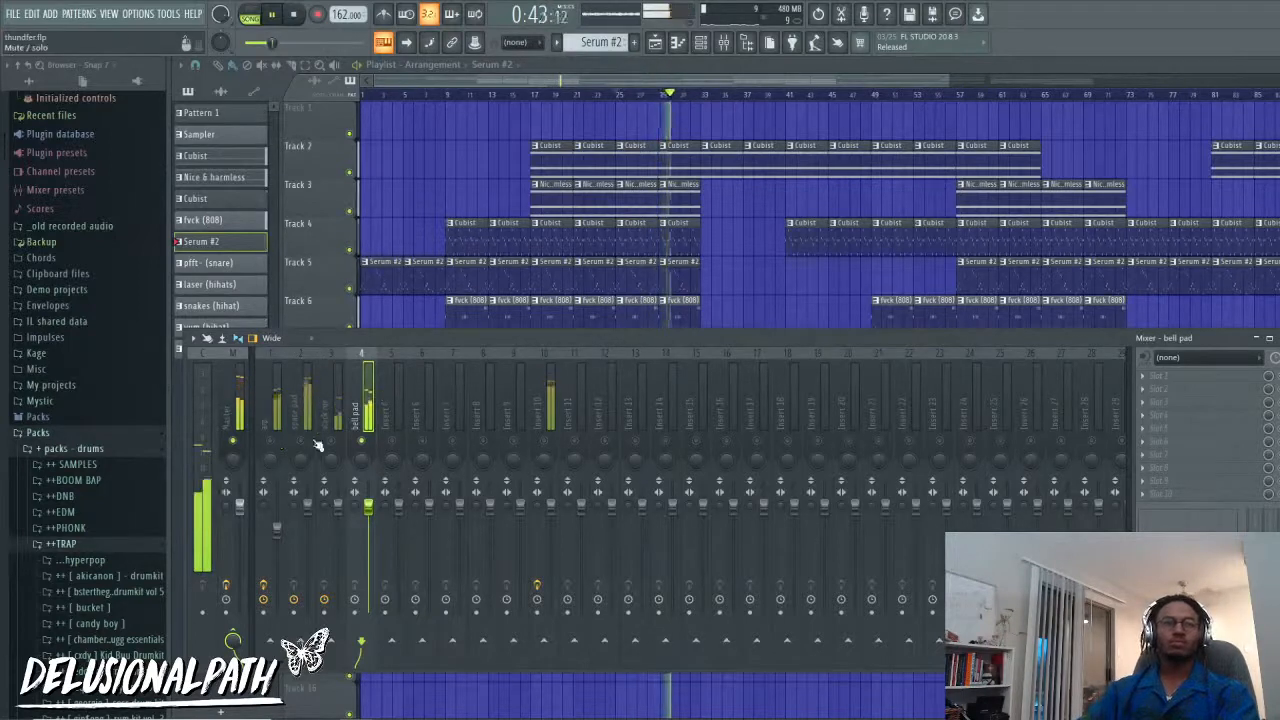
# Step: Solo the arp mixer track, play the song, and examine the curve of its Fruity Parametric EQ 2
pyautogui.click(278, 405)
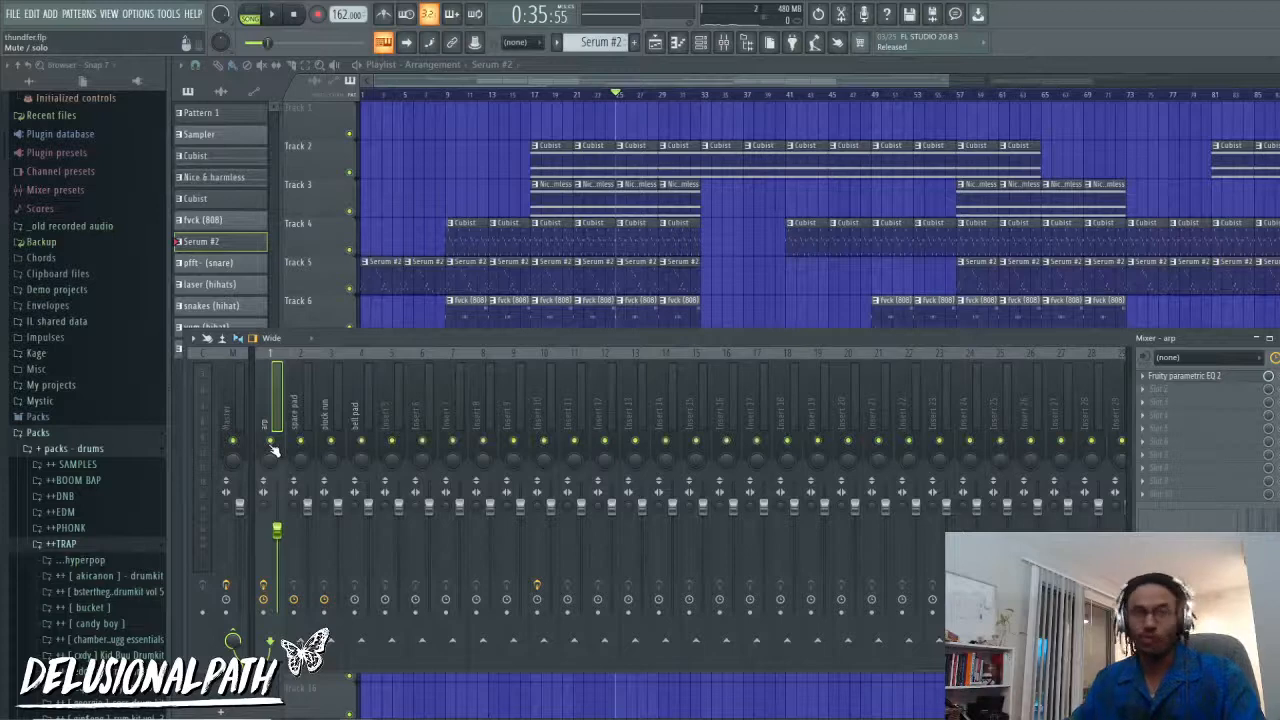
pyautogui.press('space')
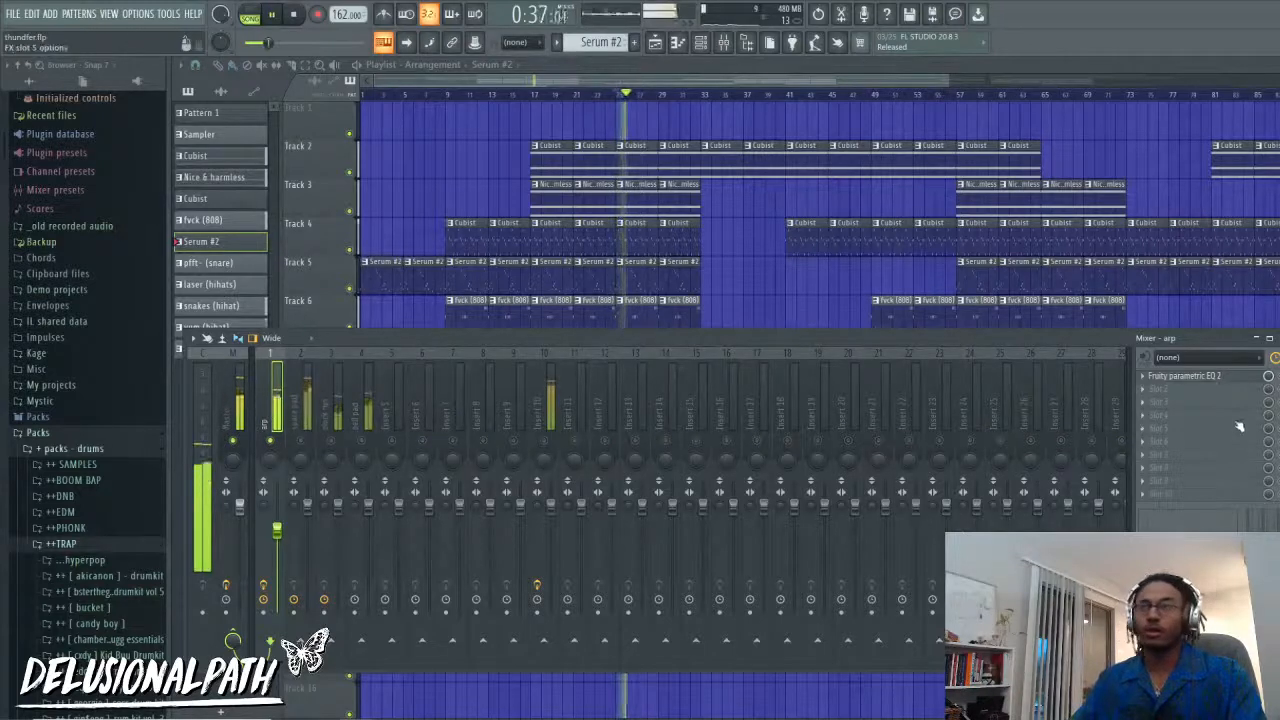
pyautogui.click(1184, 375)
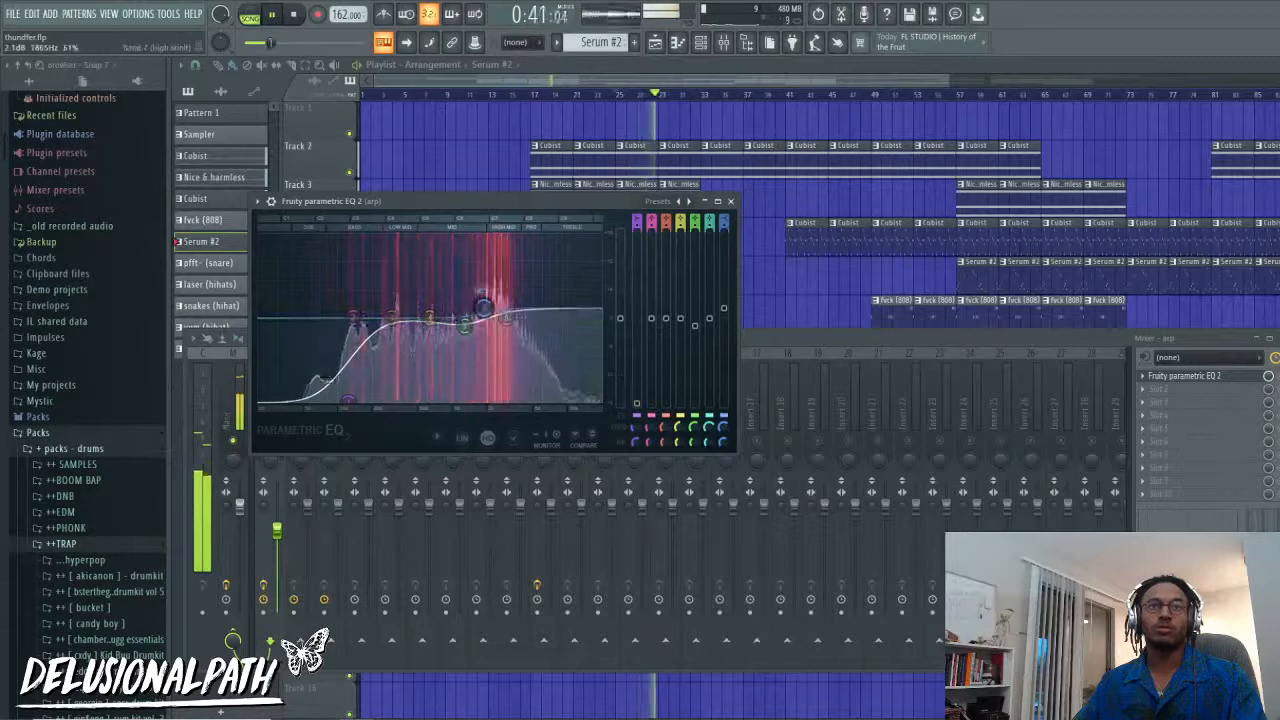
pyautogui.click(730, 201)
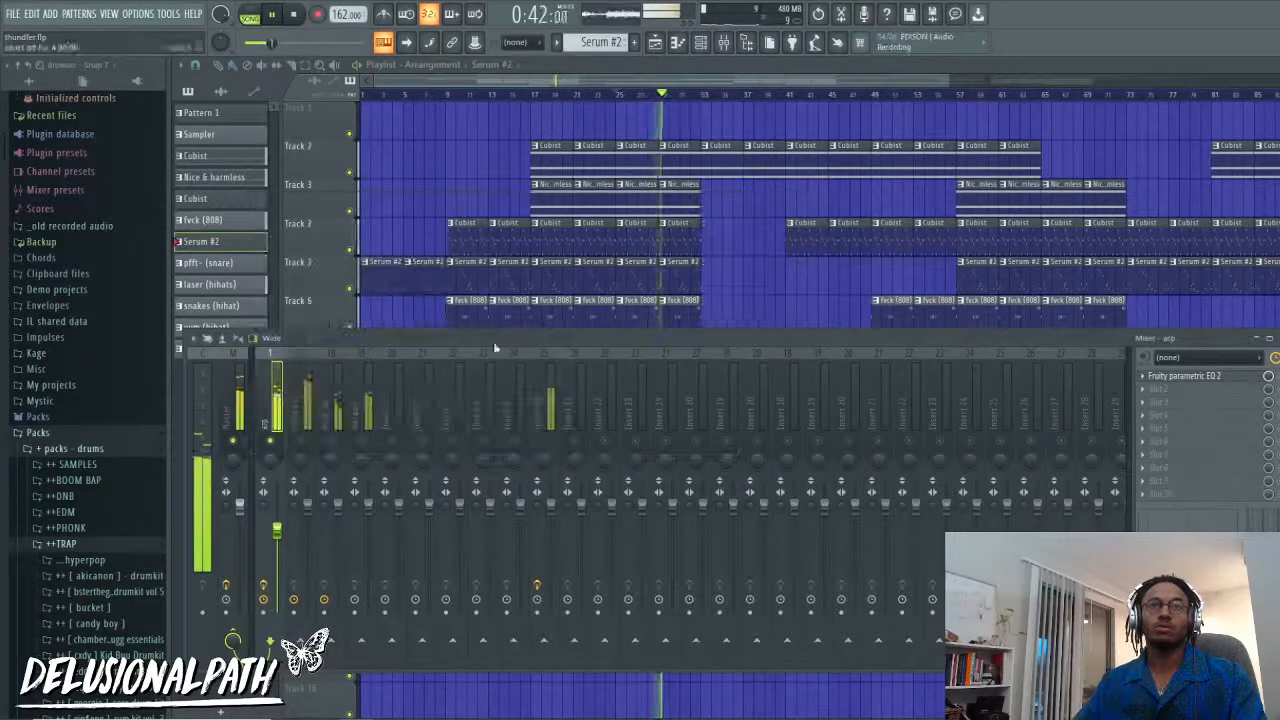
# Step: Solo the space pad mixer track and load Fruity Parametric EQ 2 in its first effect slot
pyautogui.click(308, 430)
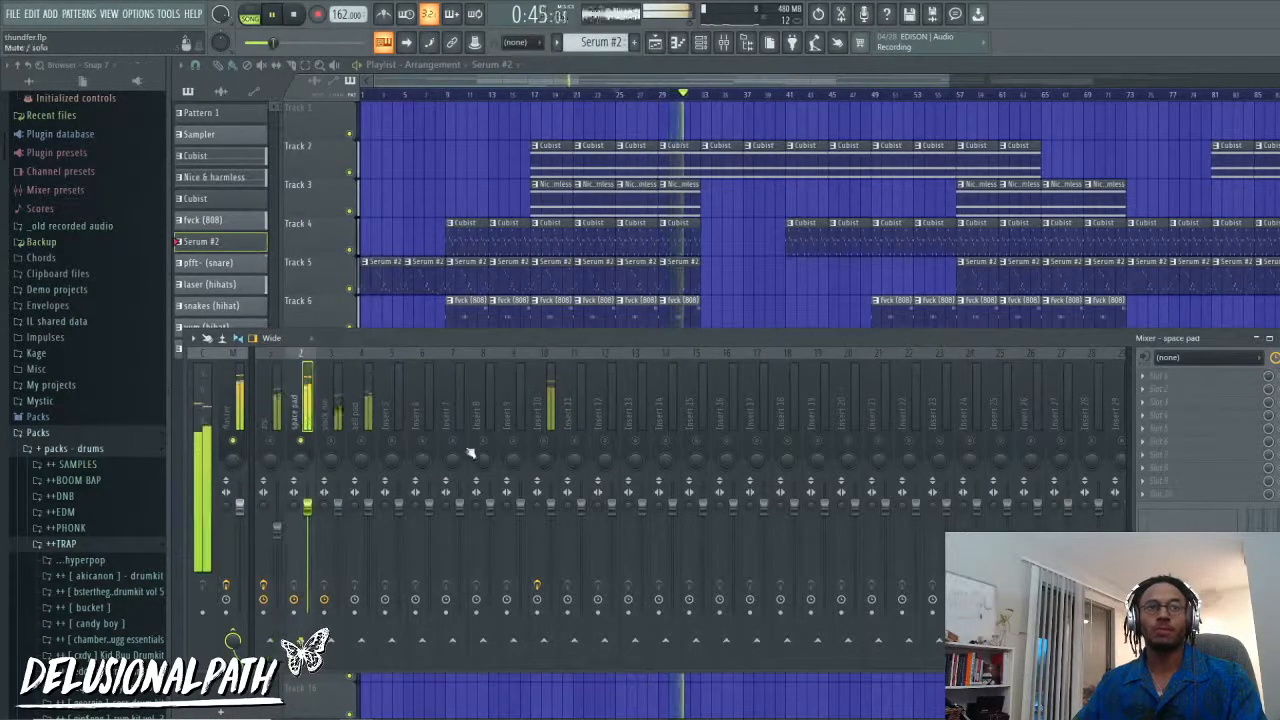
pyautogui.click(1158, 389)
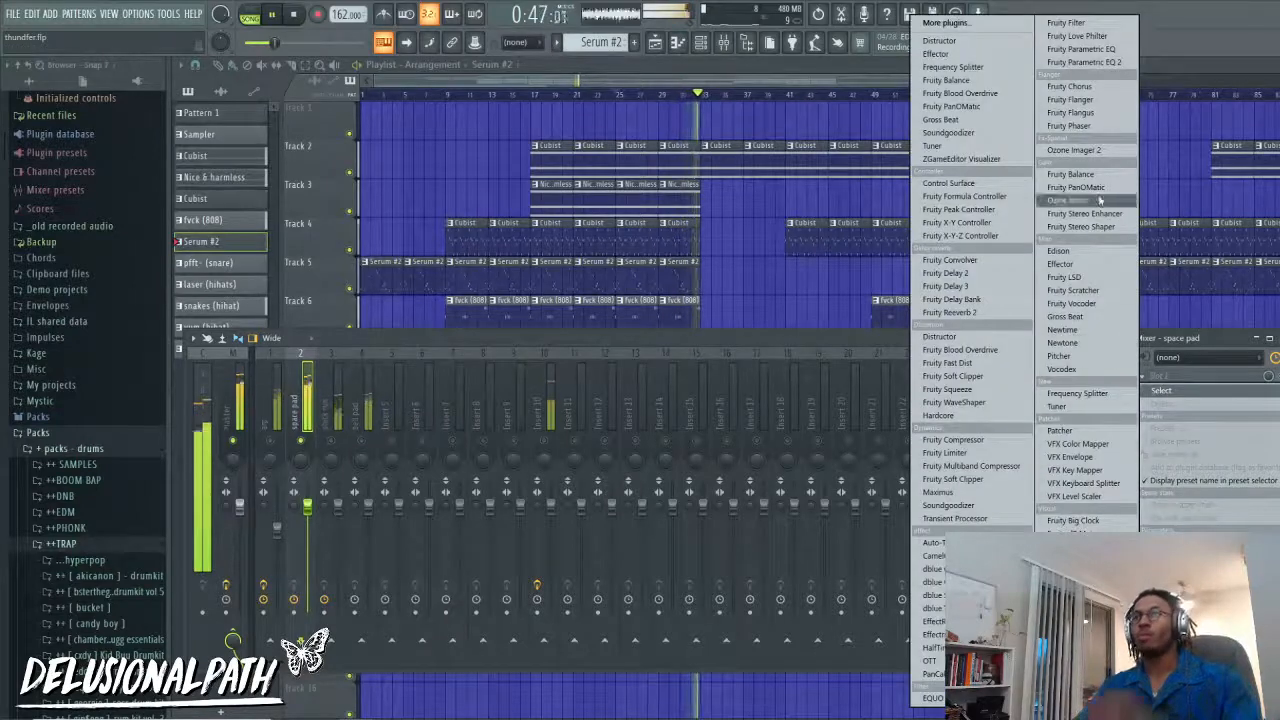
pyautogui.click(1107, 64)
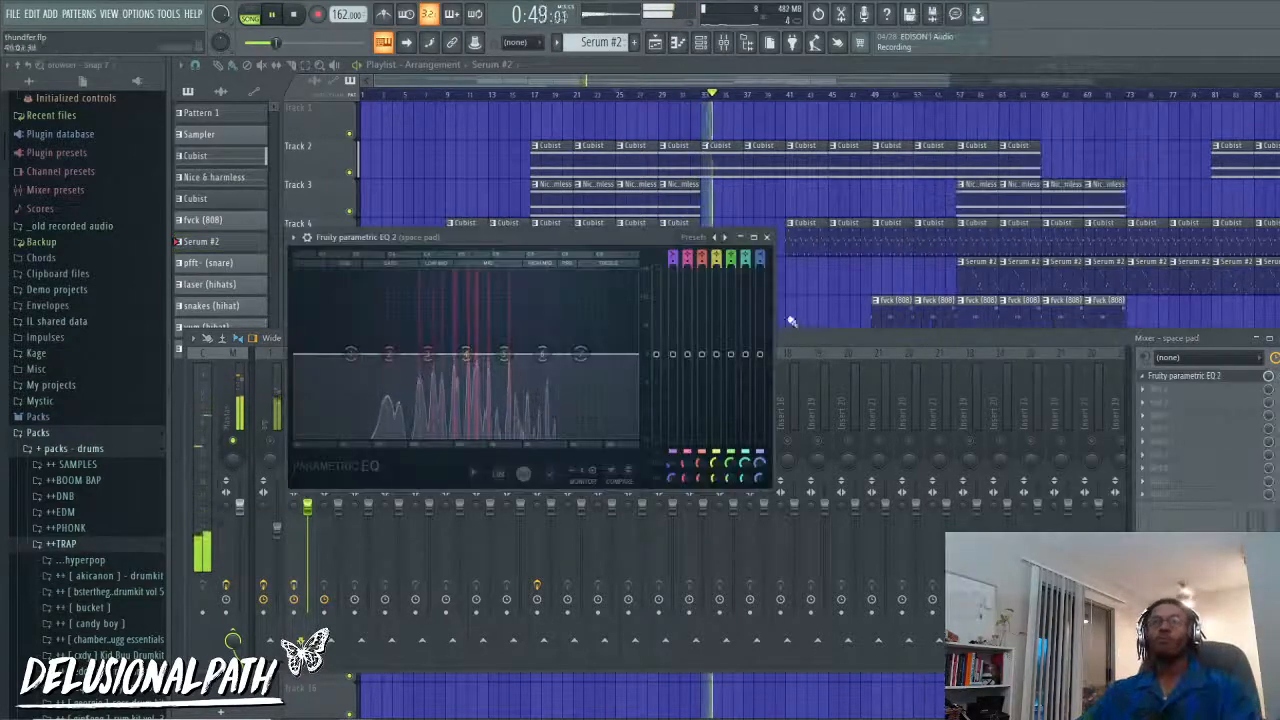
# Step: Loop the playlist from bar 25 to bar 29 and lower the space pad's mixer volume during playback
pyautogui.moveTo(617, 92); pyautogui.dragTo(657, 92)
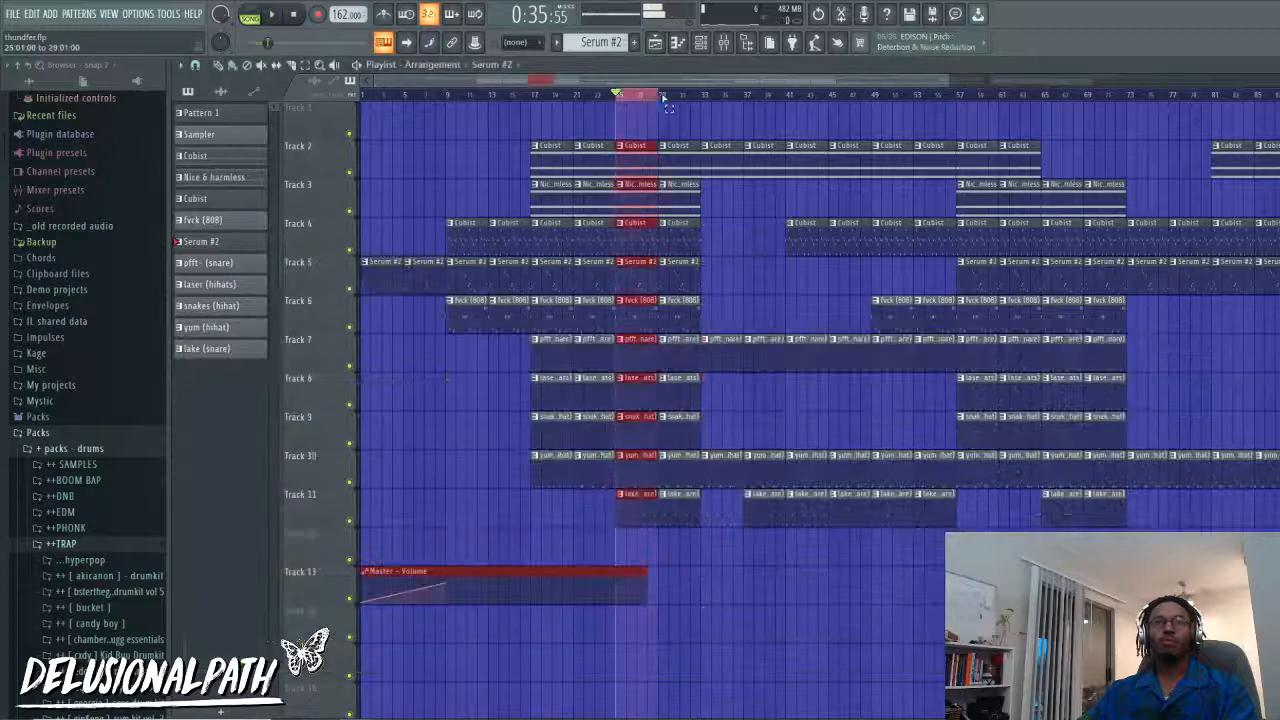
pyautogui.click(733, 46)
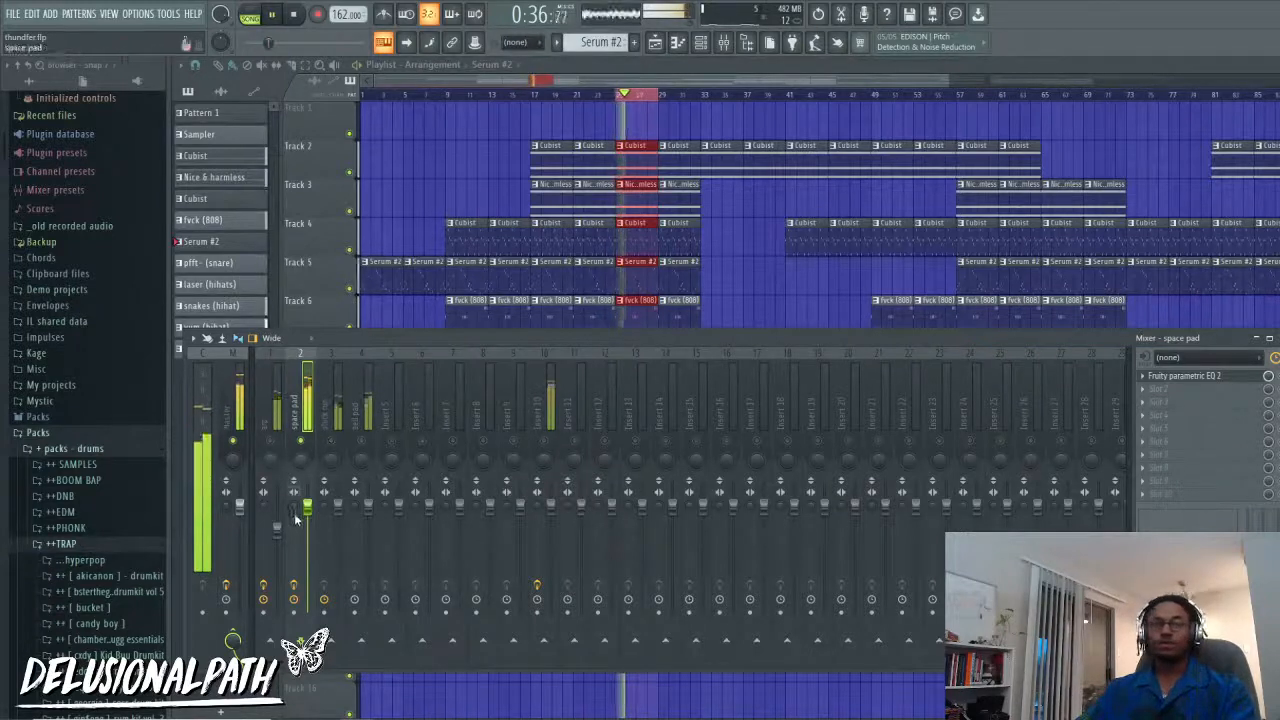
pyautogui.moveTo(307, 507); pyautogui.dragTo(307, 520)
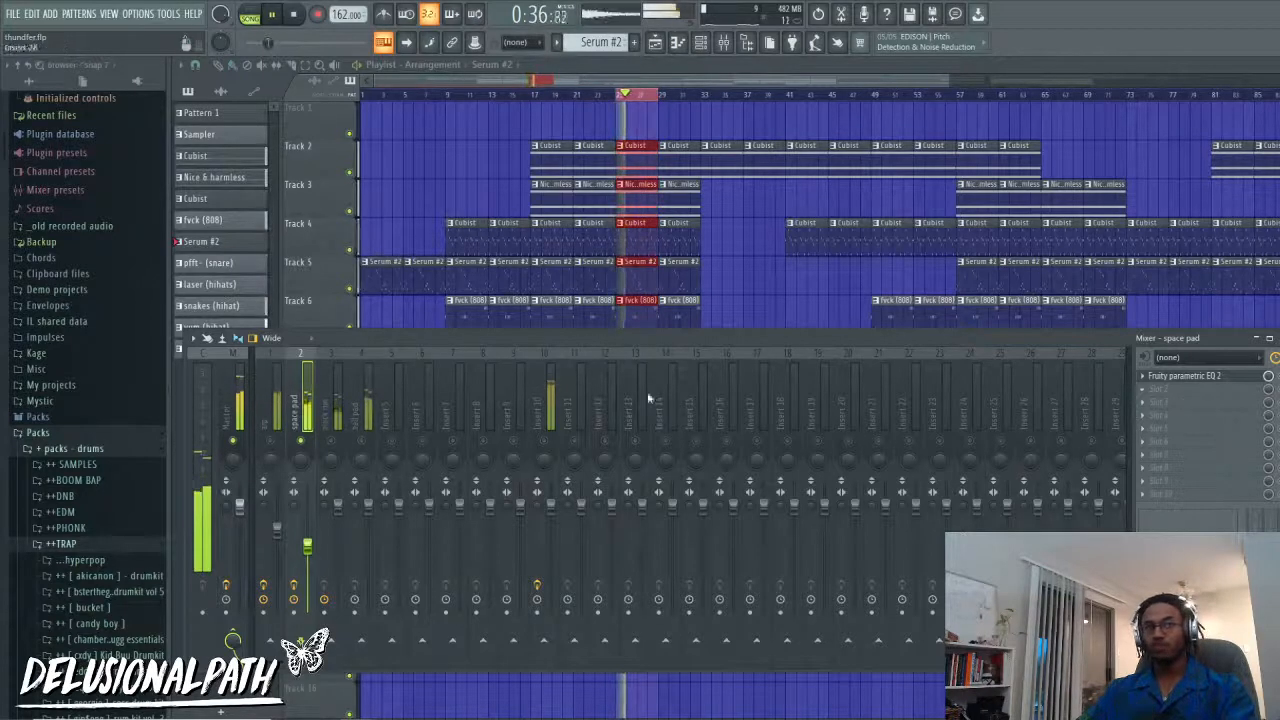
# Step: Shape the space pad's Fruity Parametric EQ 2 with a steep low cut and a high cut
pyautogui.click(1212, 378)
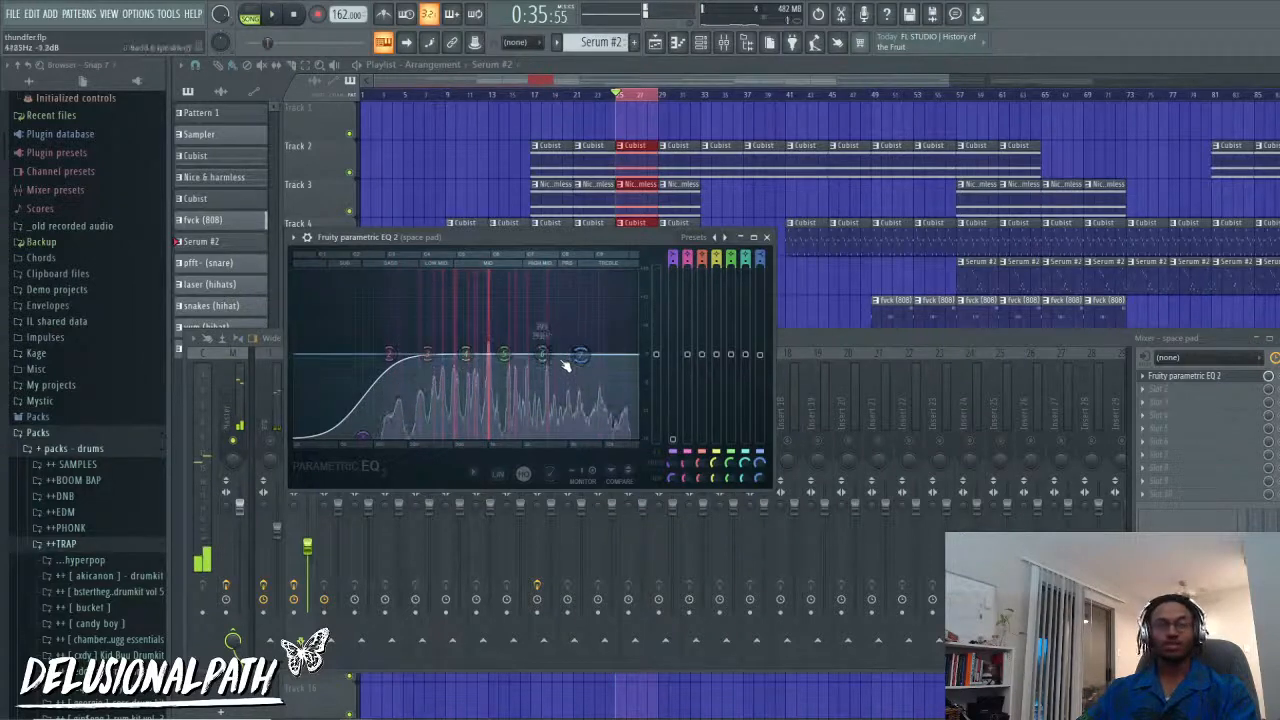
pyautogui.moveTo(504, 354); pyautogui.dragTo(440, 357)
pyautogui.rightClick(446, 355)
pyautogui.click(467, 371)
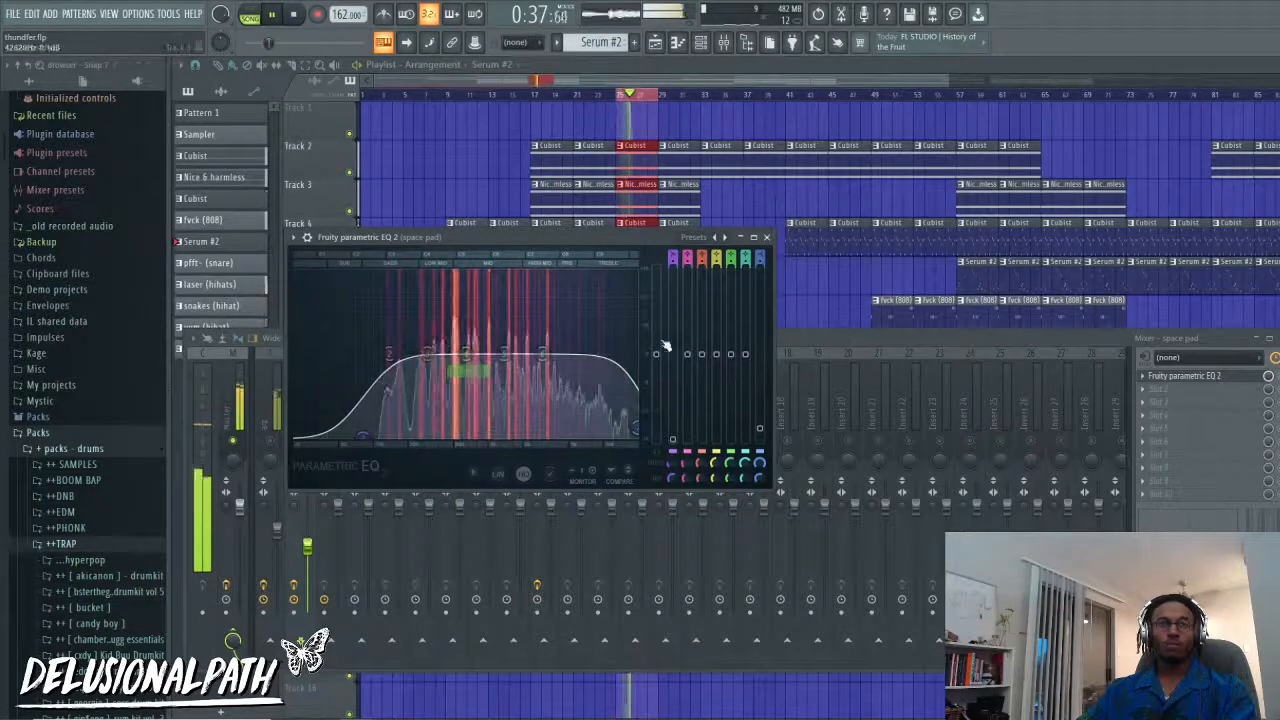
pyautogui.click(766, 237)
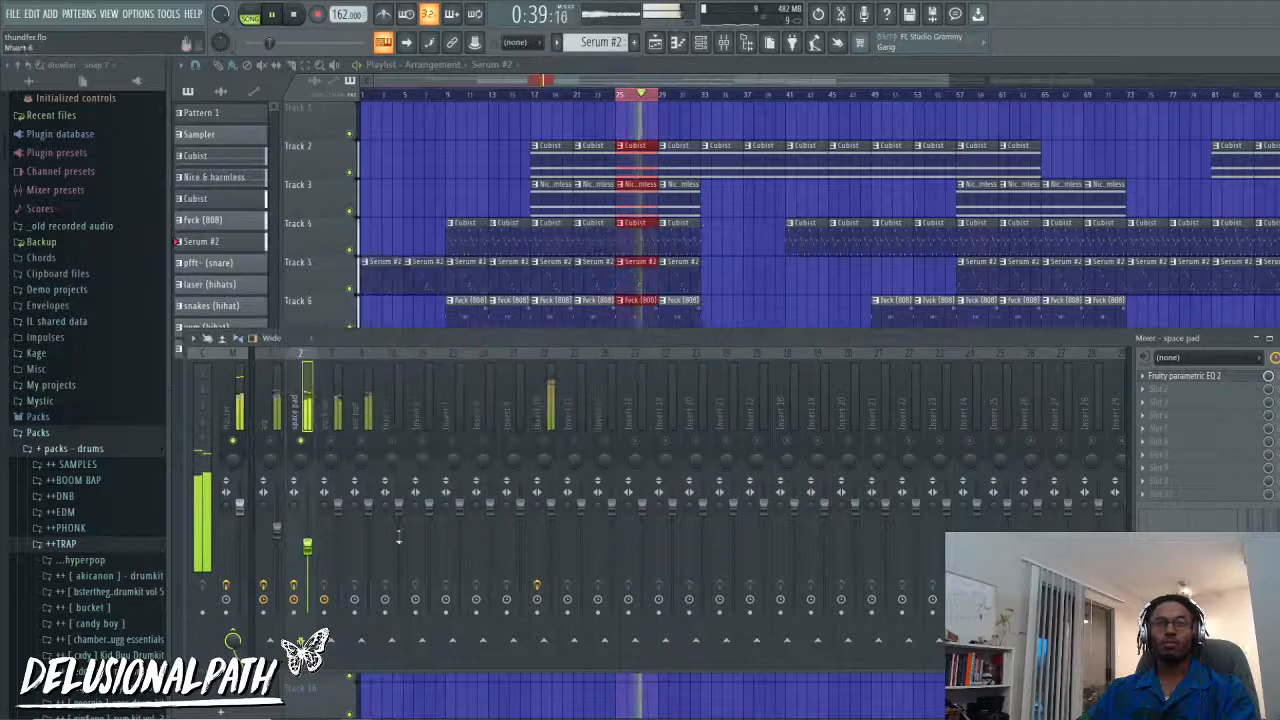
# Step: Solo the pluck run mixer track and load Fruity Parametric EQ 2 in its first effect slot
pyautogui.click(332, 440)
pyautogui.click(1180, 375)
pyautogui.moveTo(1165, 403)
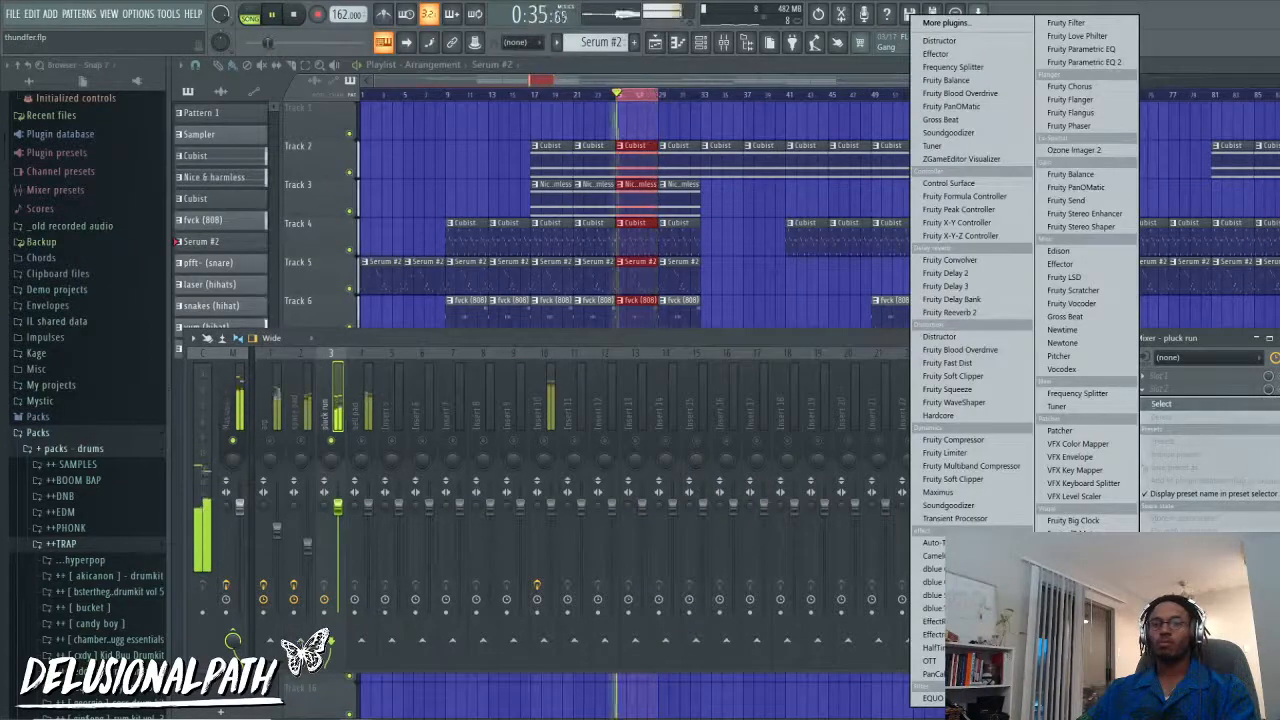
pyautogui.click(427, 339)
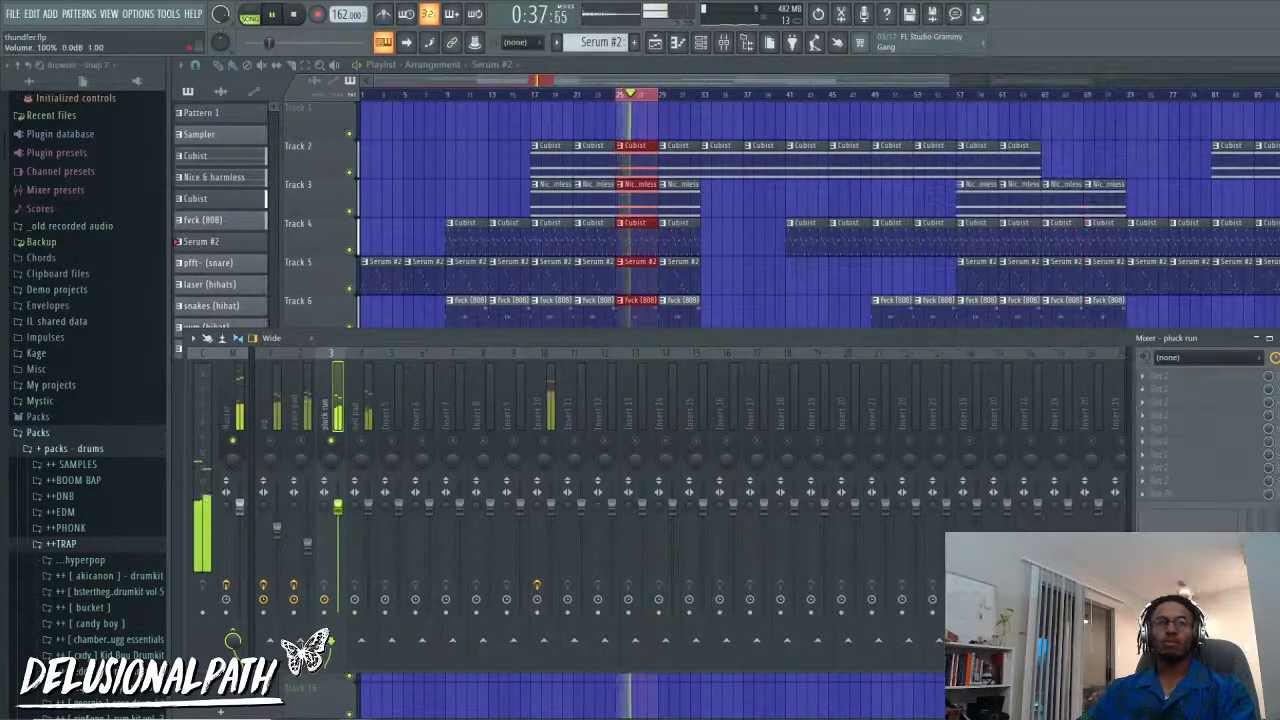
pyautogui.click(1180, 375)
pyautogui.moveTo(1162, 391)
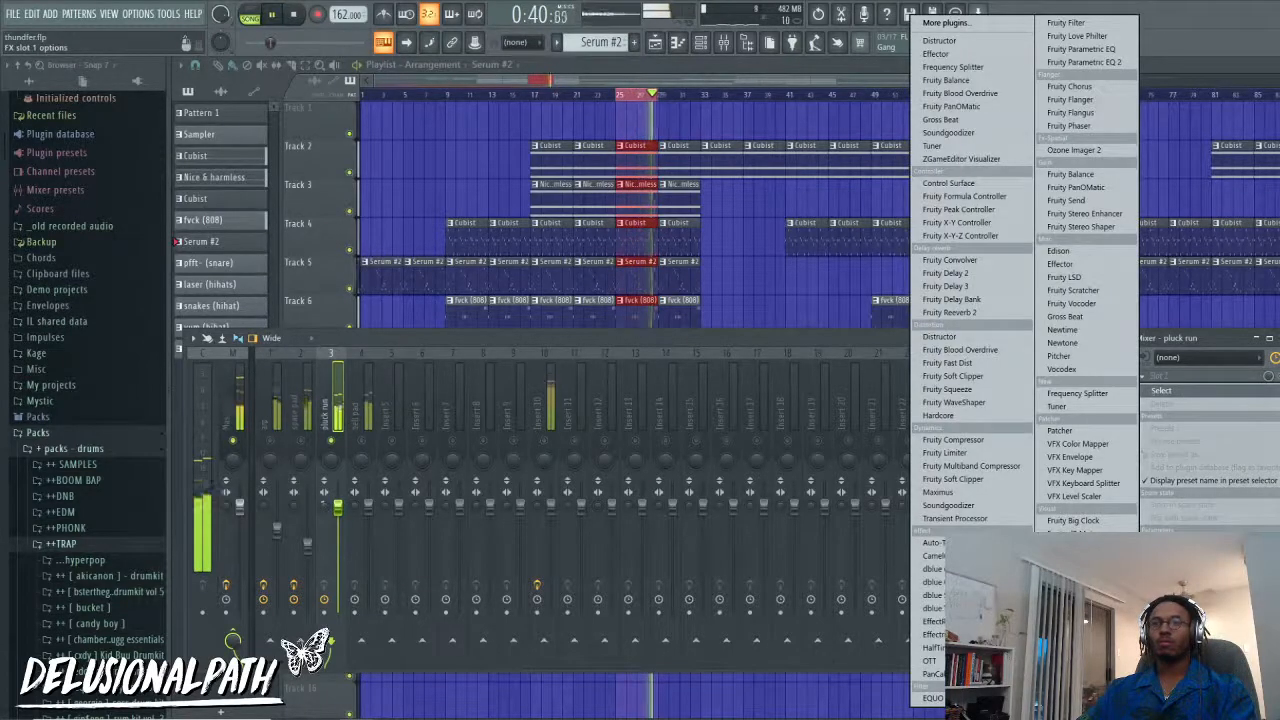
pyautogui.click(1083, 62)
# Step: Shape the pluck run's EQ with a low cut, a slight band 5 mid boost and a raised high shelf
pyautogui.moveTo(283, 245); pyautogui.dragTo(273, 326)
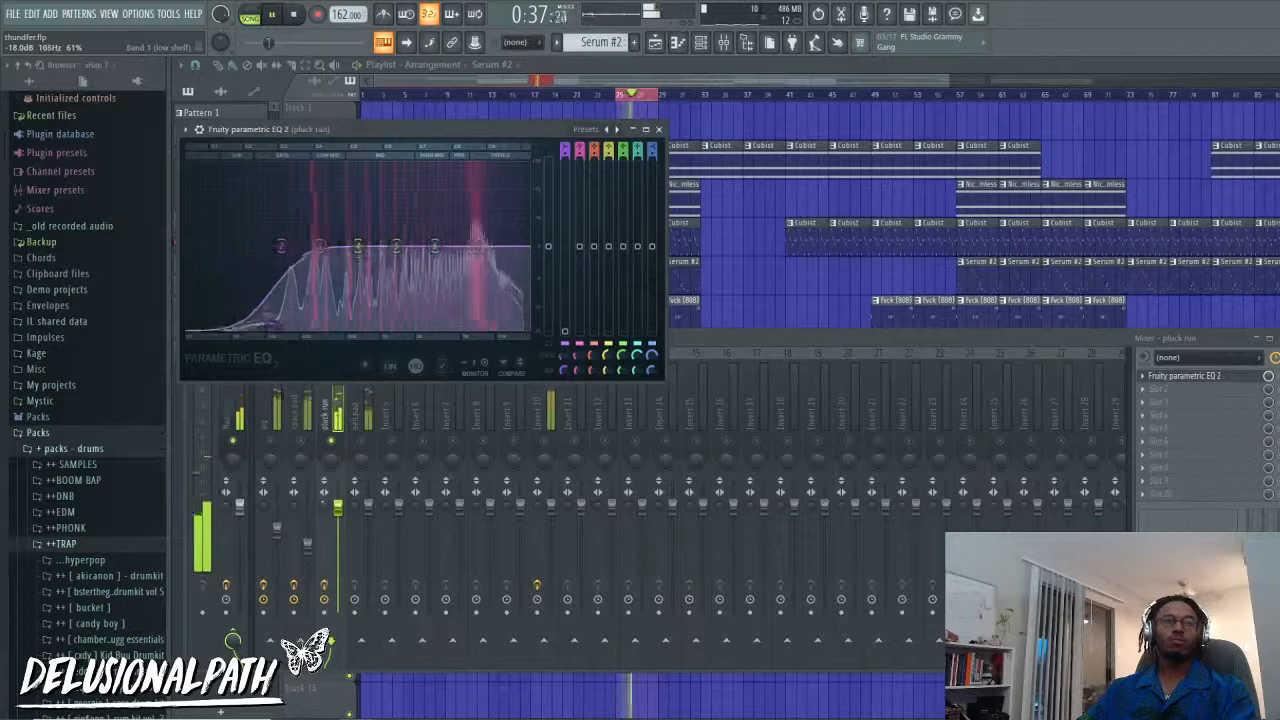
pyautogui.moveTo(396, 246)
pyautogui.mouseDown()
pyautogui.moveTo(393, 225)
pyautogui.moveTo(386, 238)
pyautogui.mouseUp()
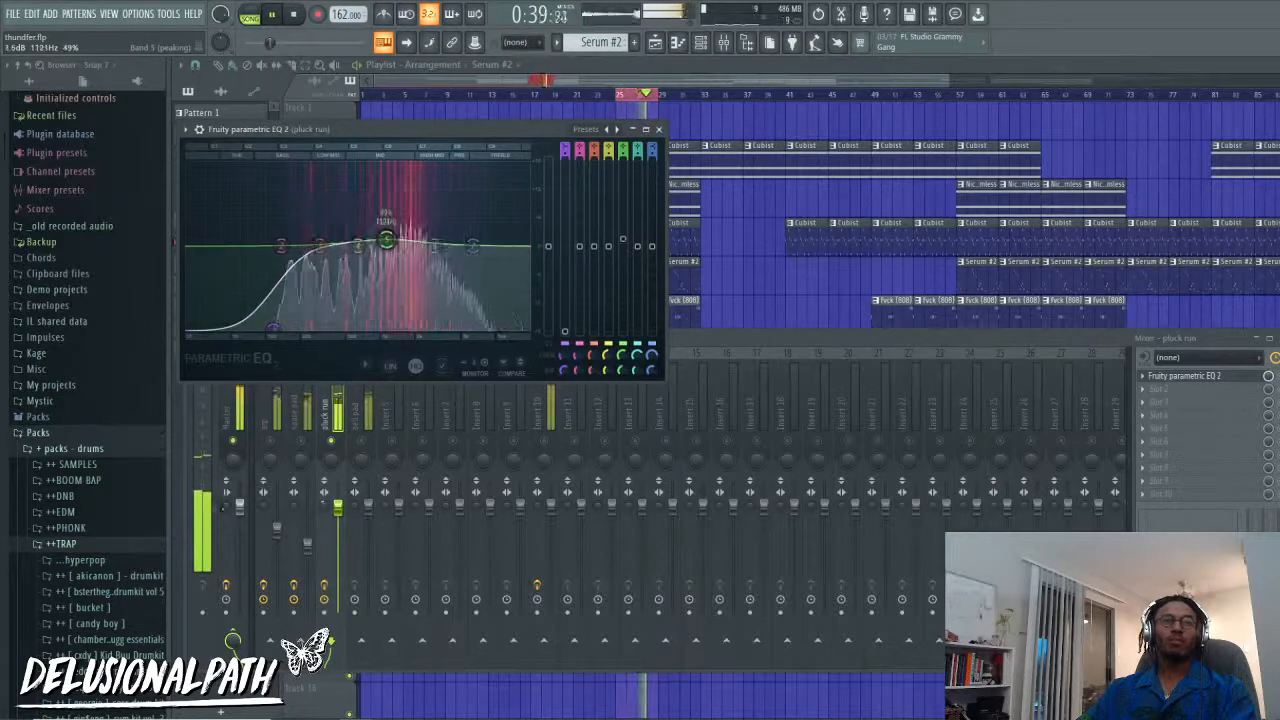
pyautogui.moveTo(471, 246); pyautogui.dragTo(461, 228)
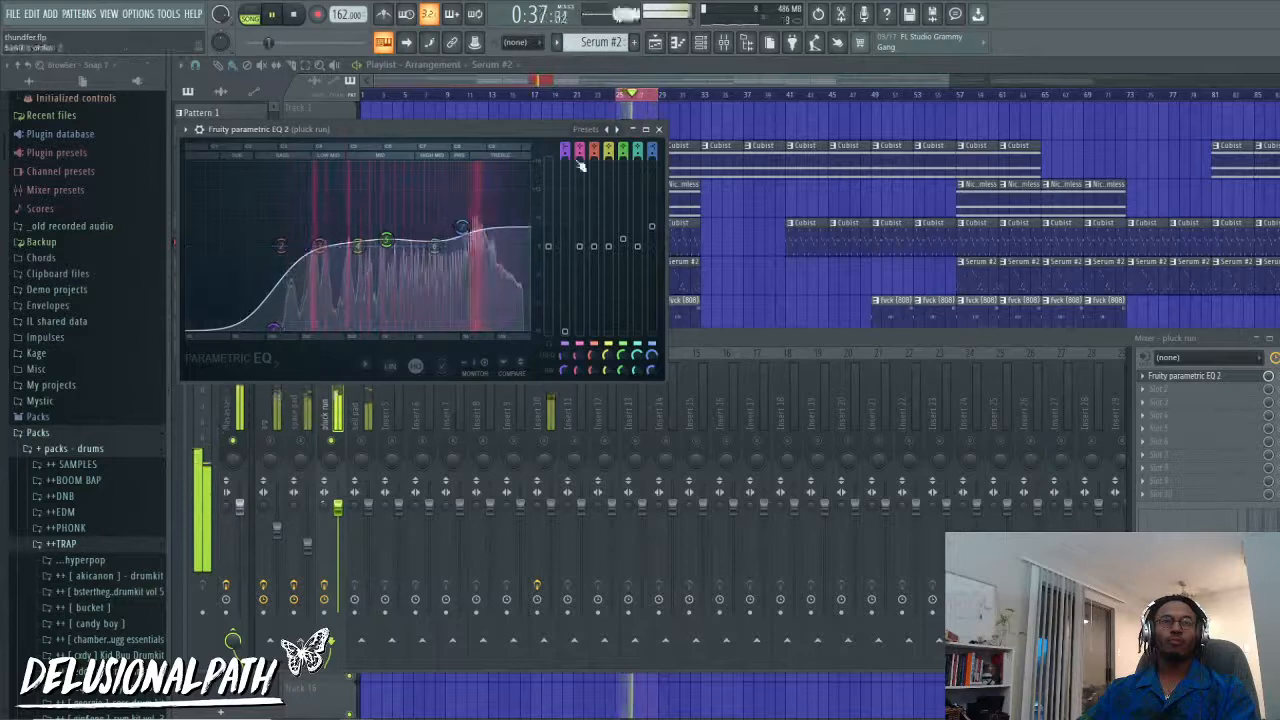
pyautogui.press('F9')
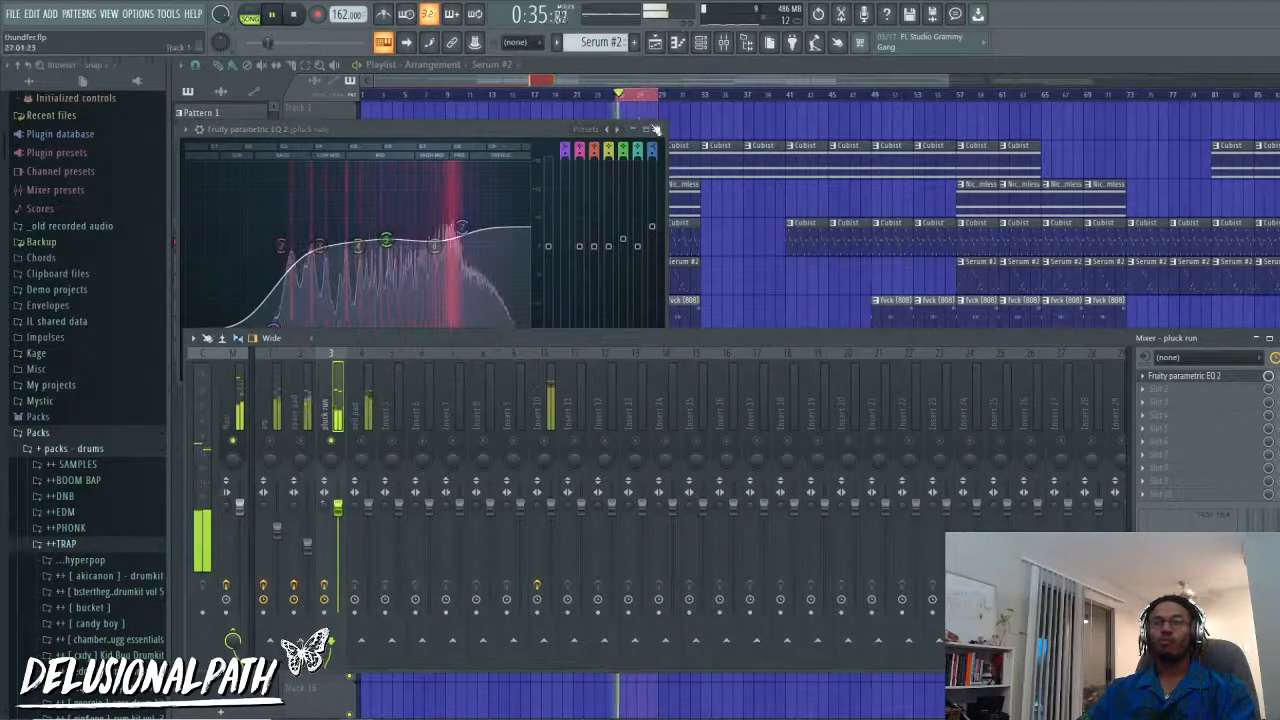
pyautogui.press('Escape')
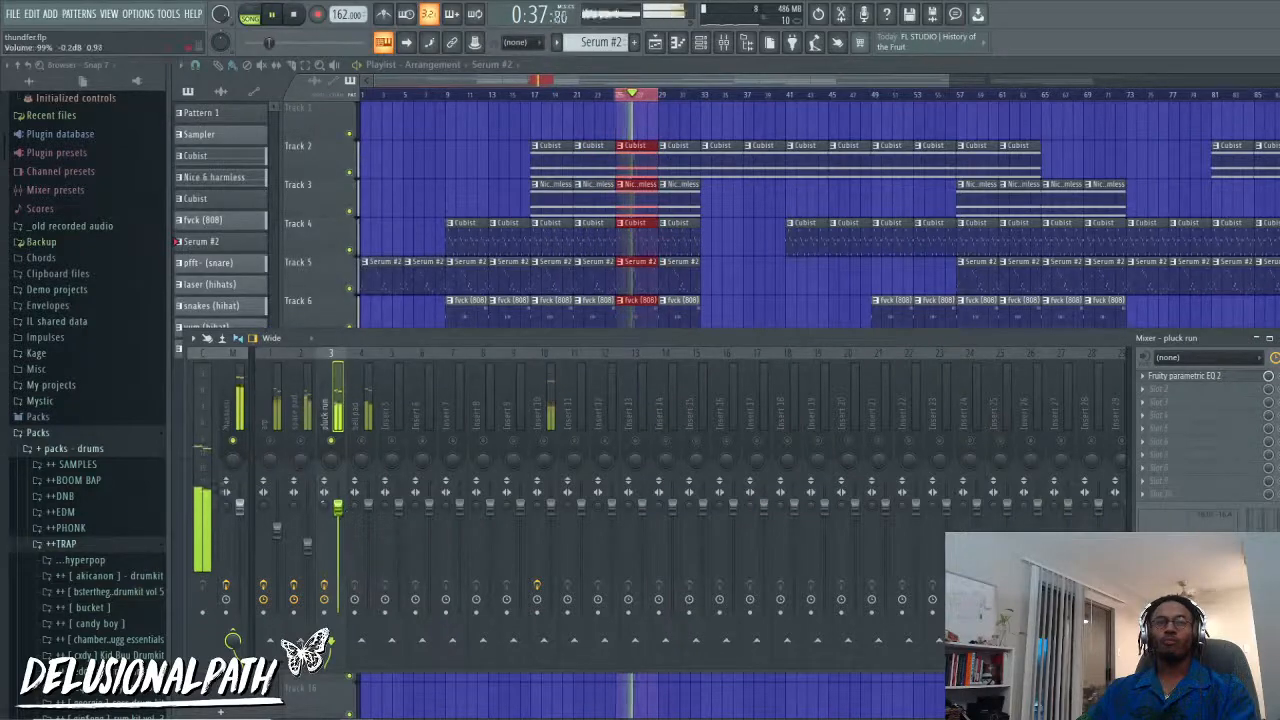
# Step: Bring the arp in alongside the pluck run and slightly lower both mixer volumes to balance them
pyautogui.click(279, 410)
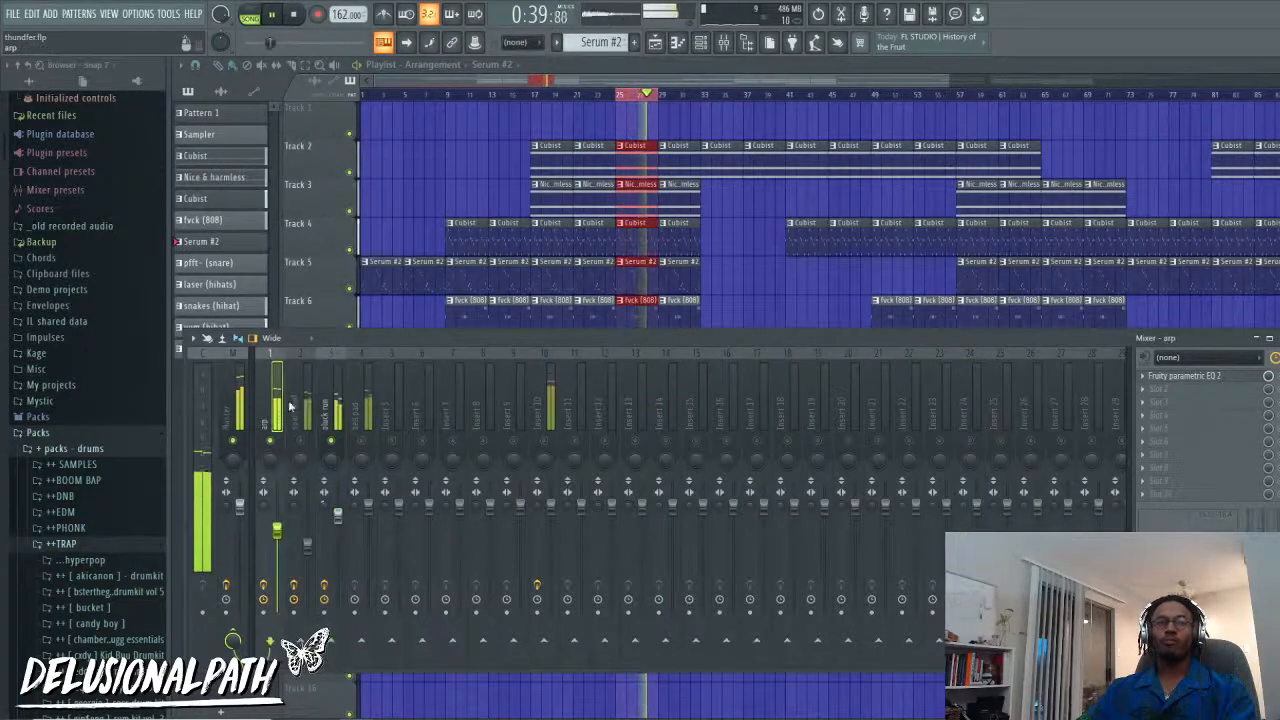
pyautogui.click(340, 512)
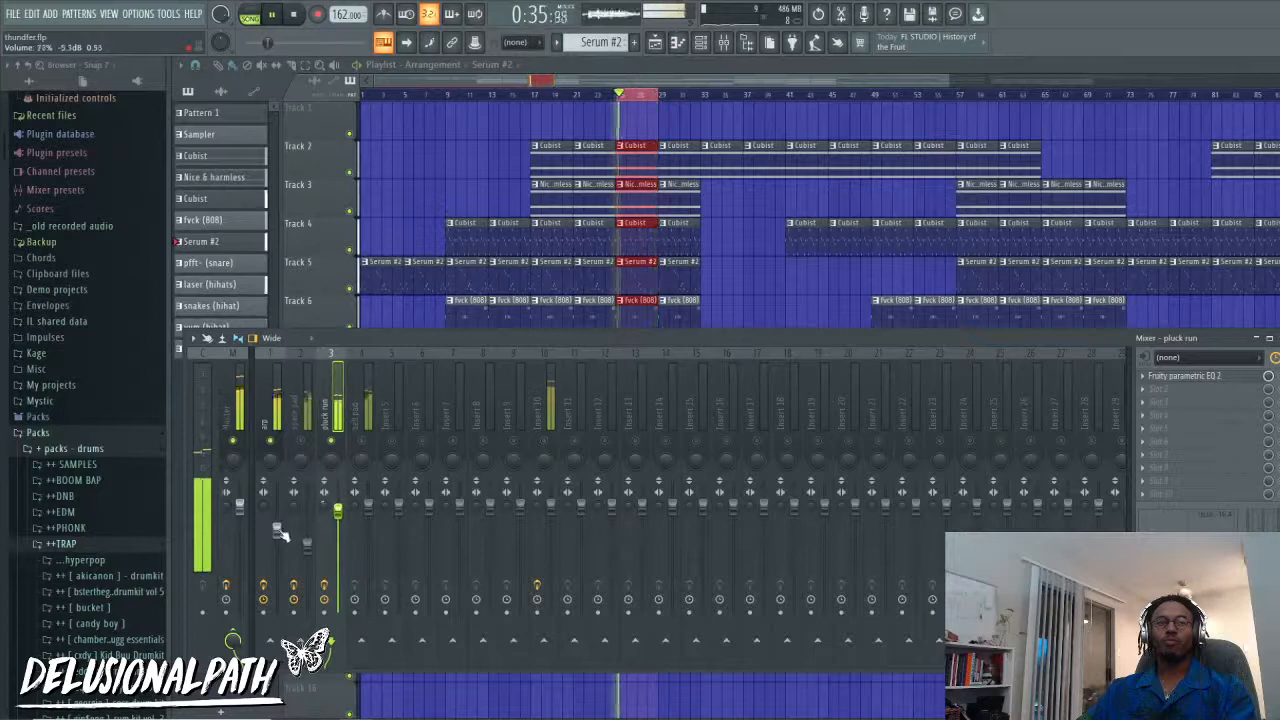
pyautogui.click(278, 532)
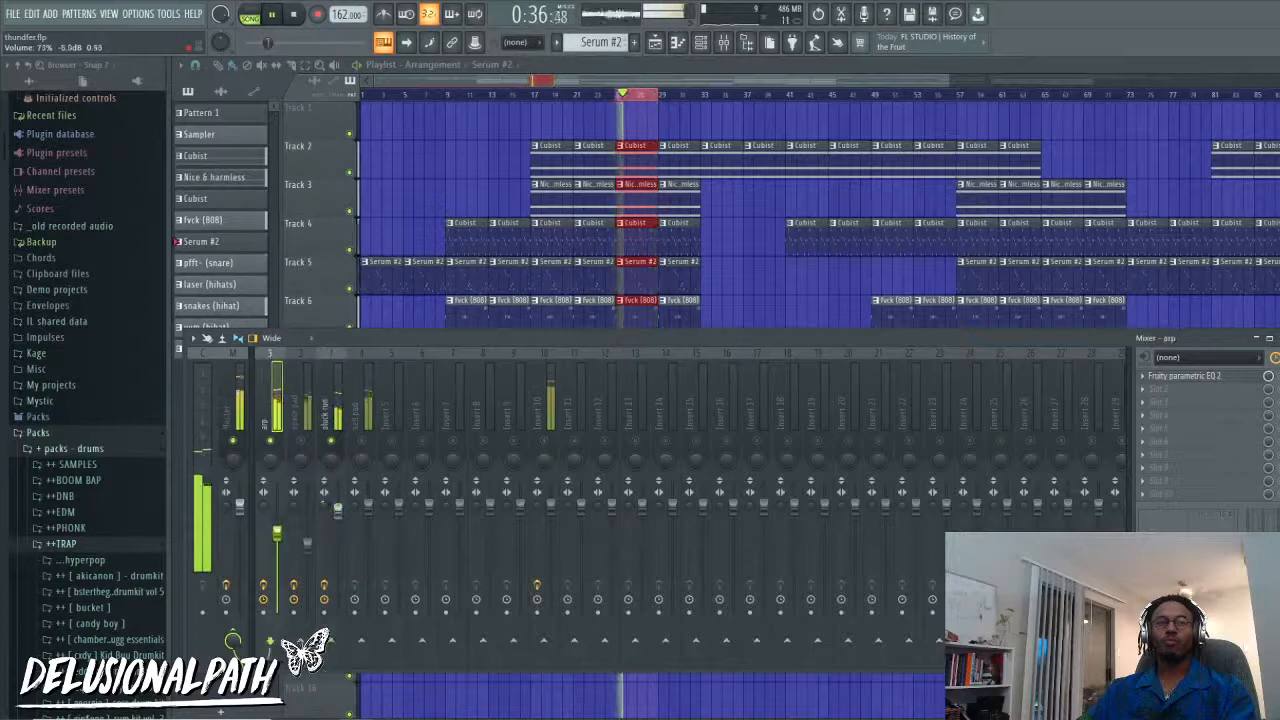
pyautogui.click(340, 512)
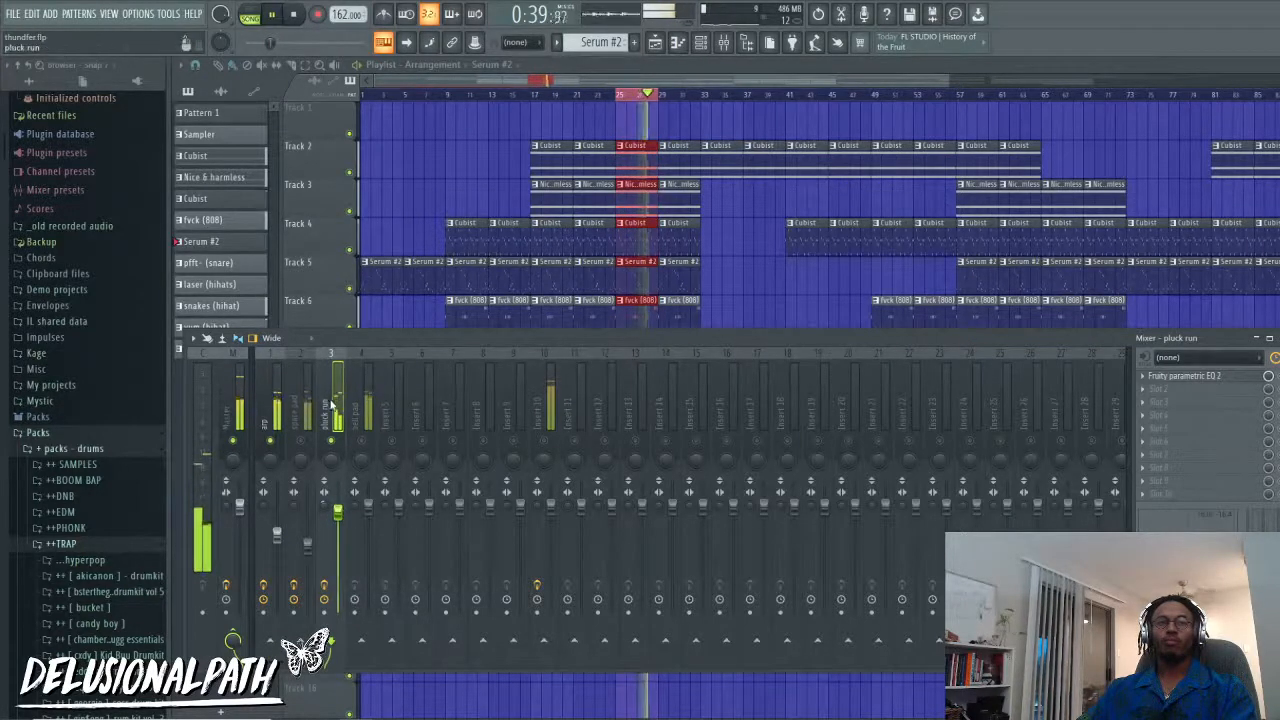
# Step: Move the pluck run mixer track ahead of space pad, then select the unmuted space pad and fine-tune its volume
pyautogui.moveTo(331, 402); pyautogui.dragTo(303, 405)
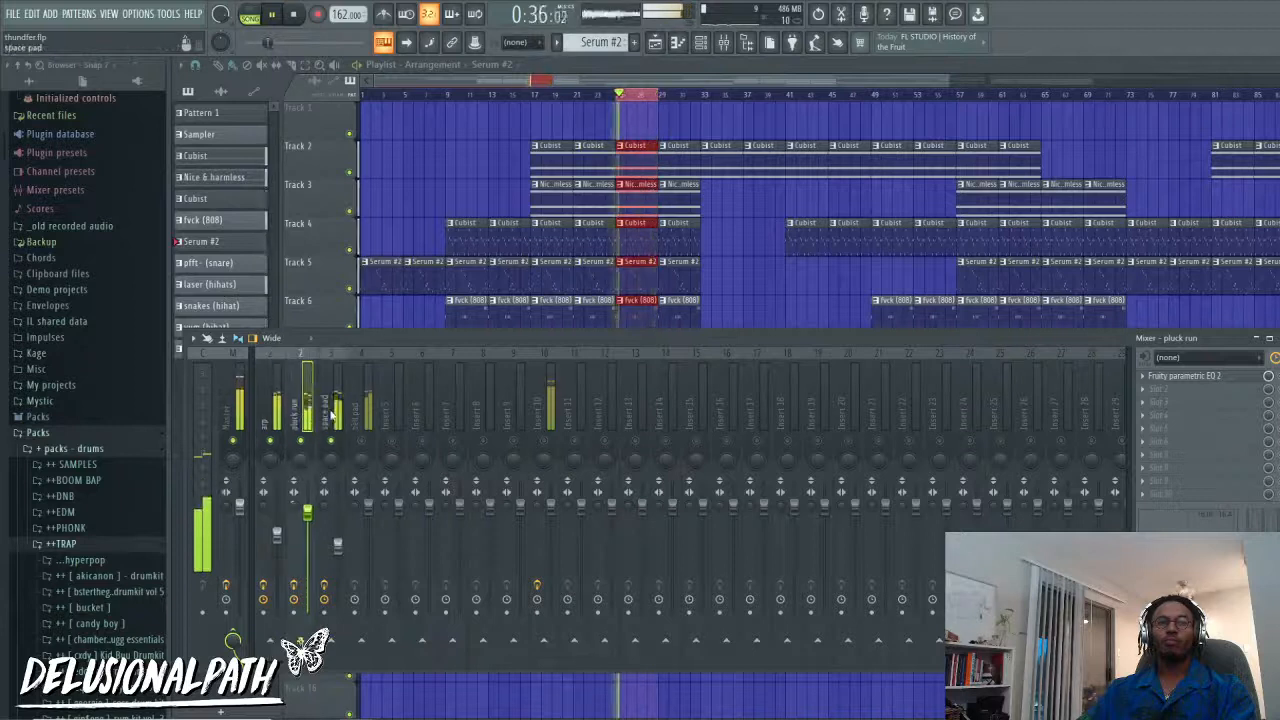
pyautogui.click(345, 510)
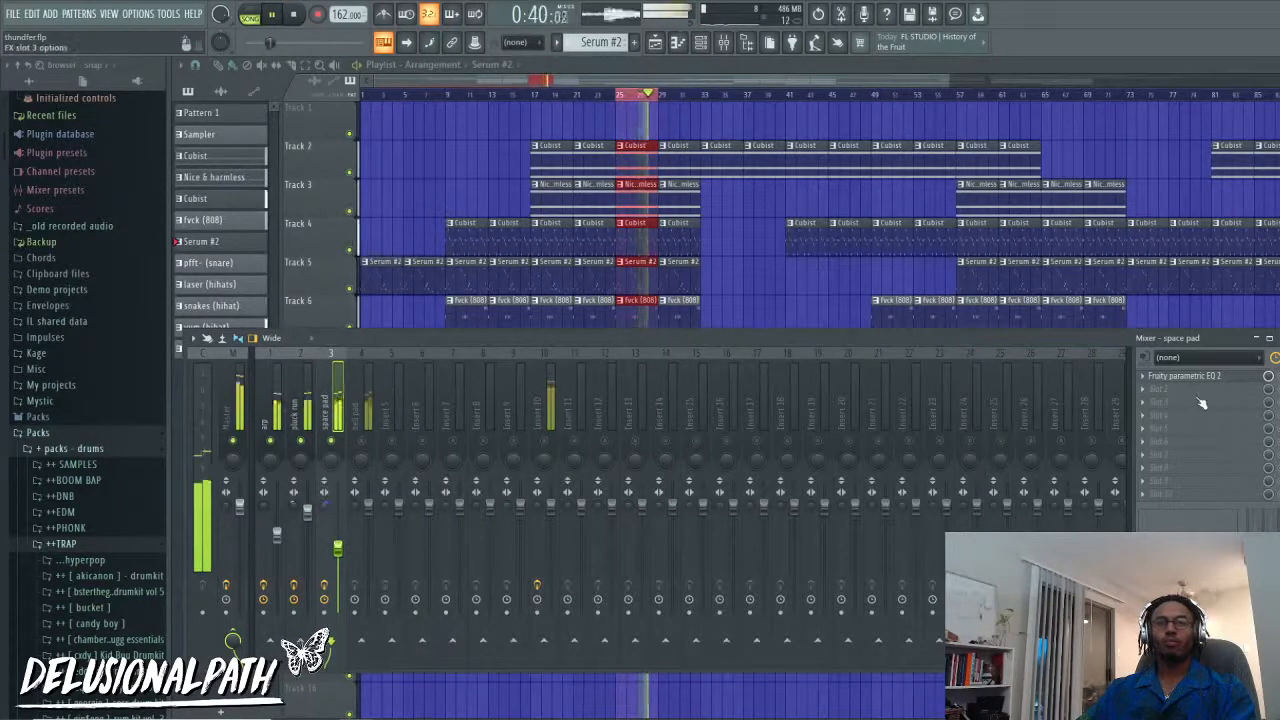
# Step: Load Fruity Reeverb 2 in the space pad track's seventh effect slot with the SLIGHT Melody preset
pyautogui.click(1181, 455)
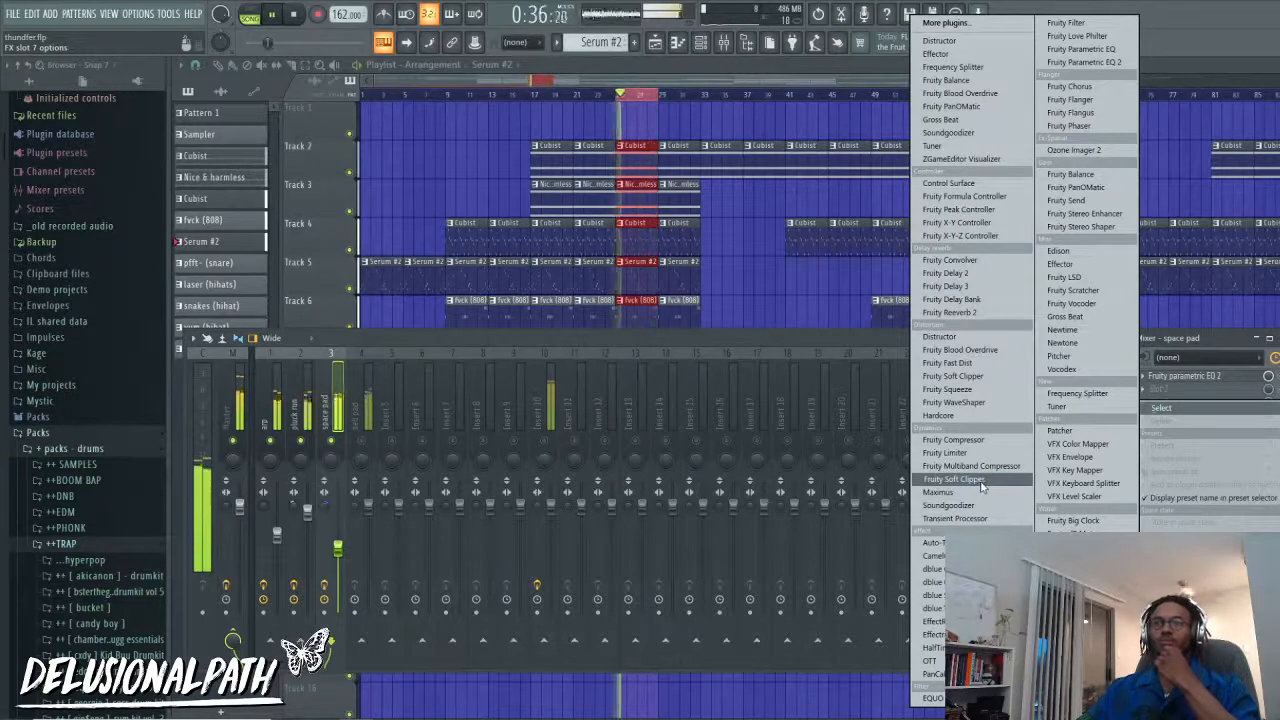
pyautogui.click(950, 312)
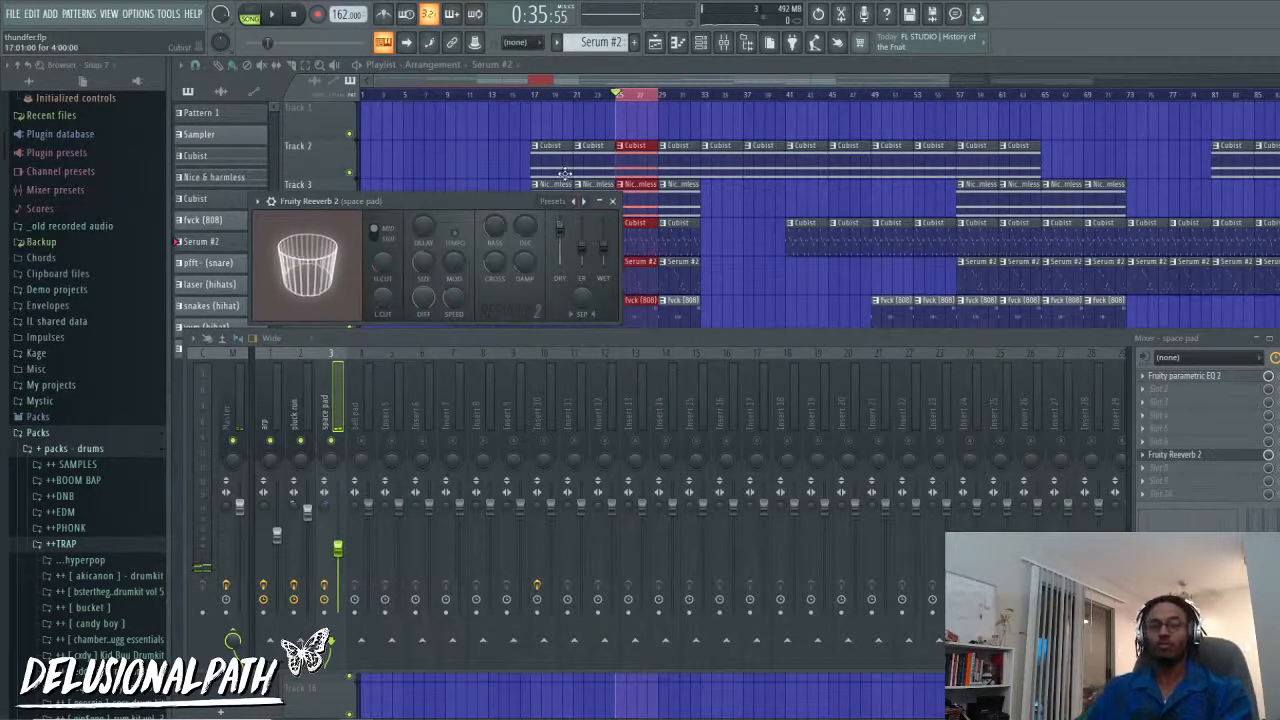
pyautogui.click(576, 203)
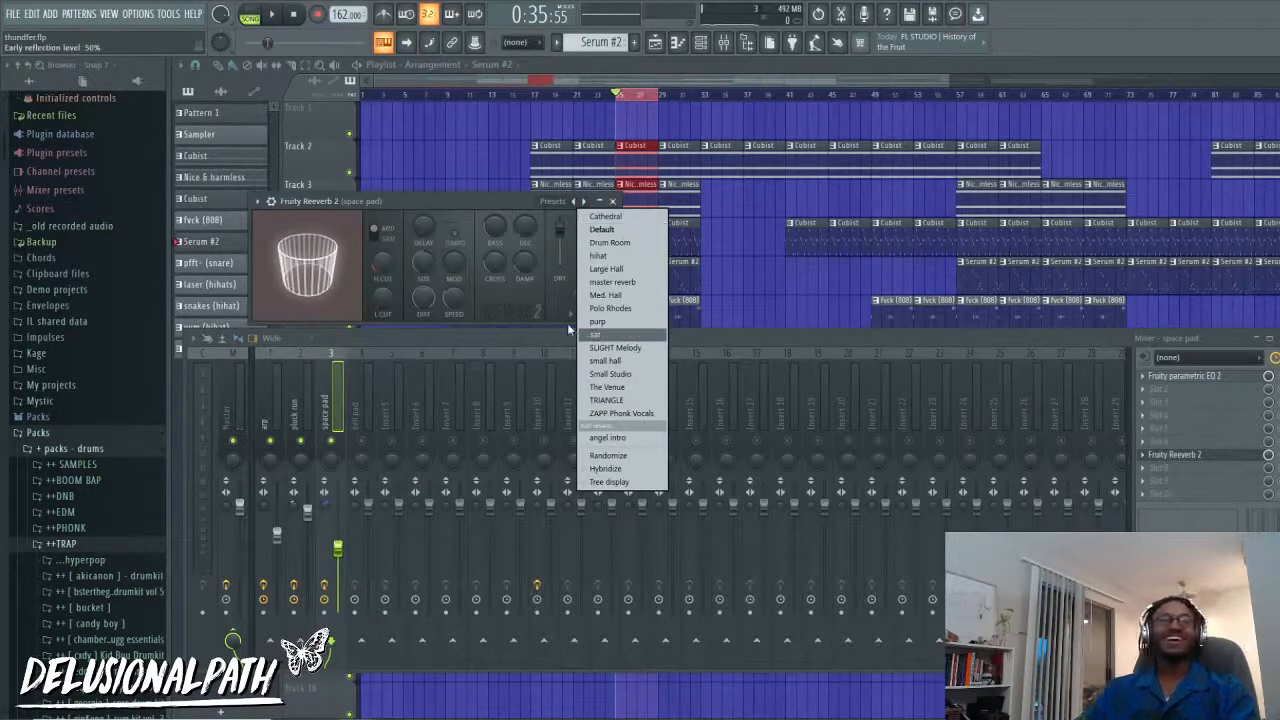
pyautogui.click(620, 347)
# Step: Fine-tune the wet level of space pad's reverb during playback, then unsolo the track
pyautogui.press('space')
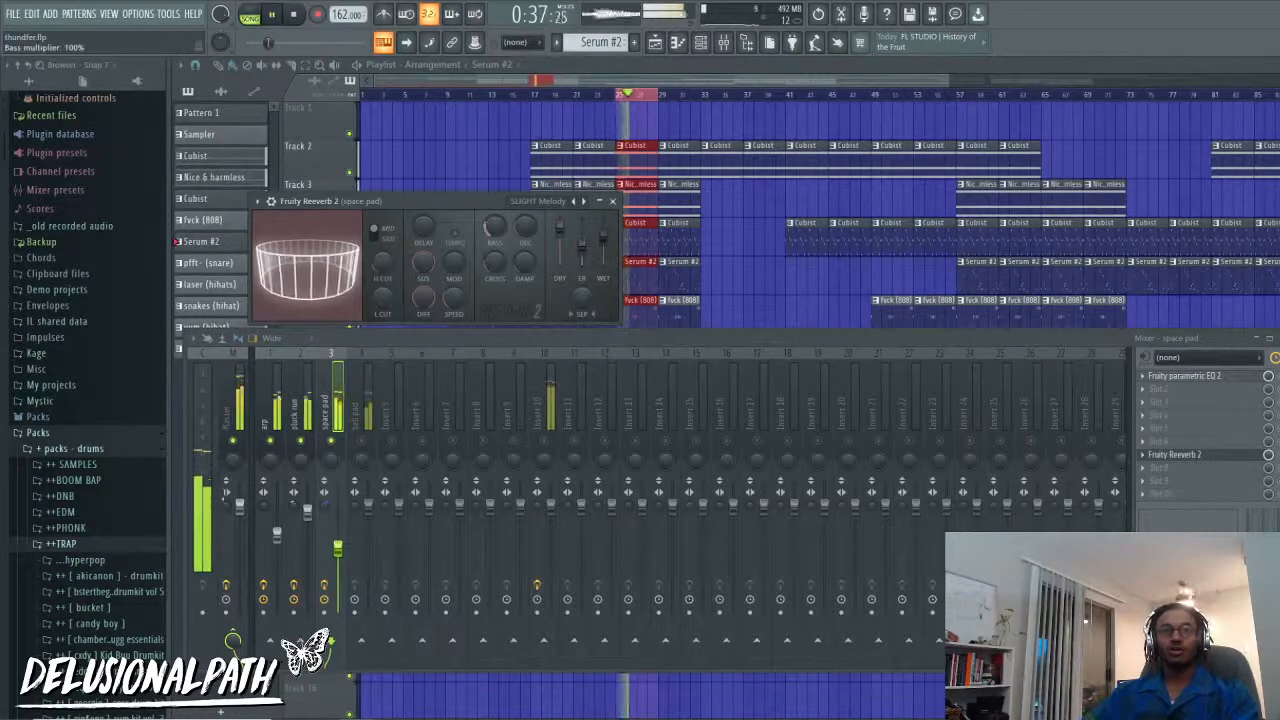
pyautogui.moveTo(603, 243); pyautogui.dragTo(603, 233)
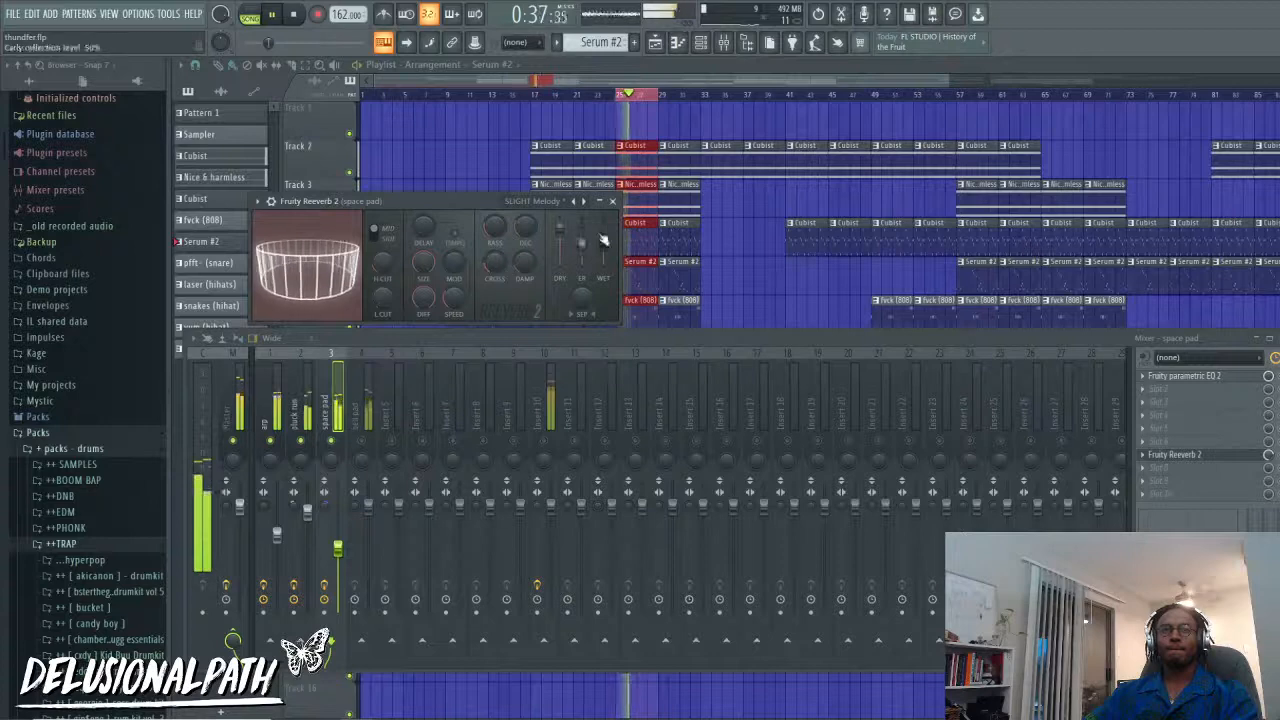
pyautogui.click(610, 201)
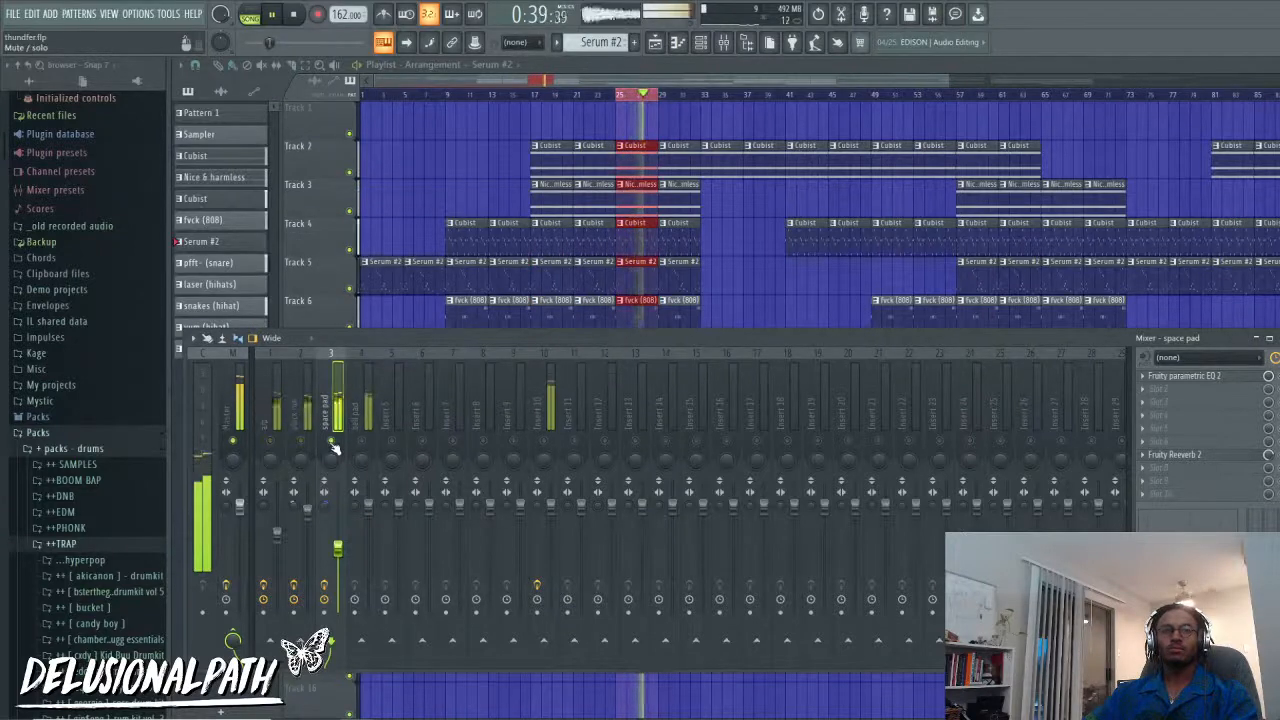
pyautogui.click(1175, 455)
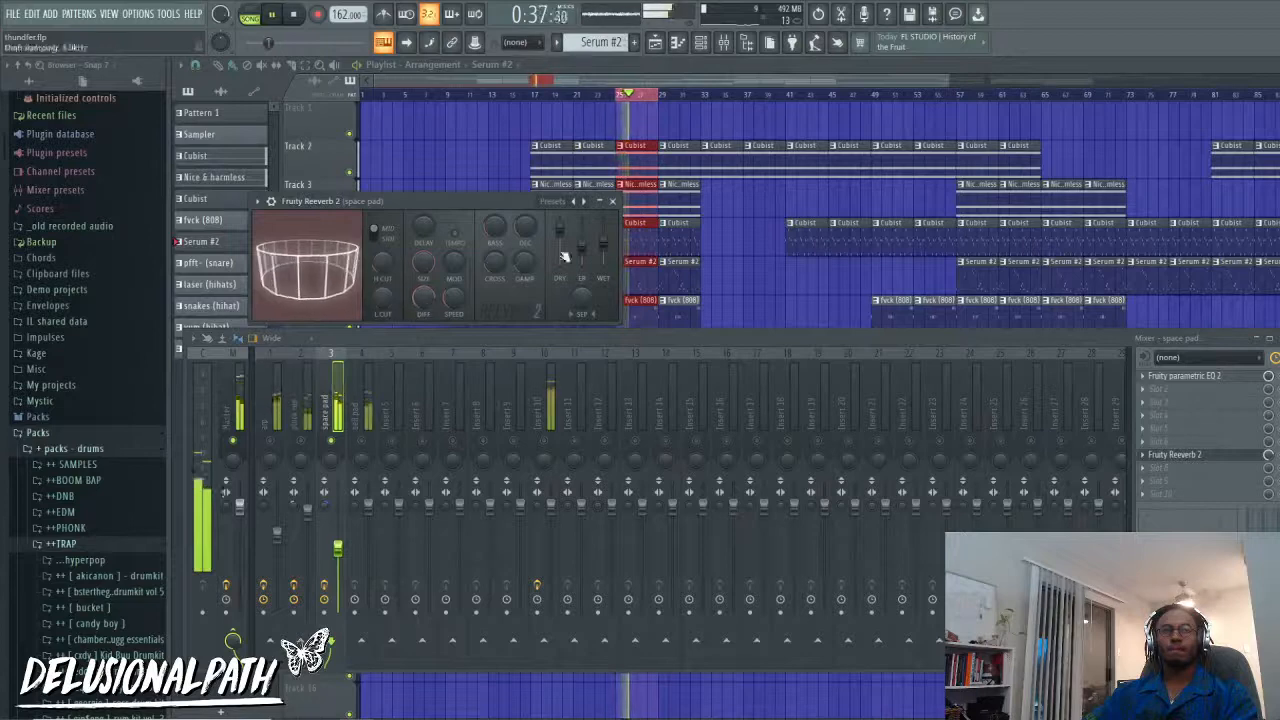
pyautogui.click(613, 201)
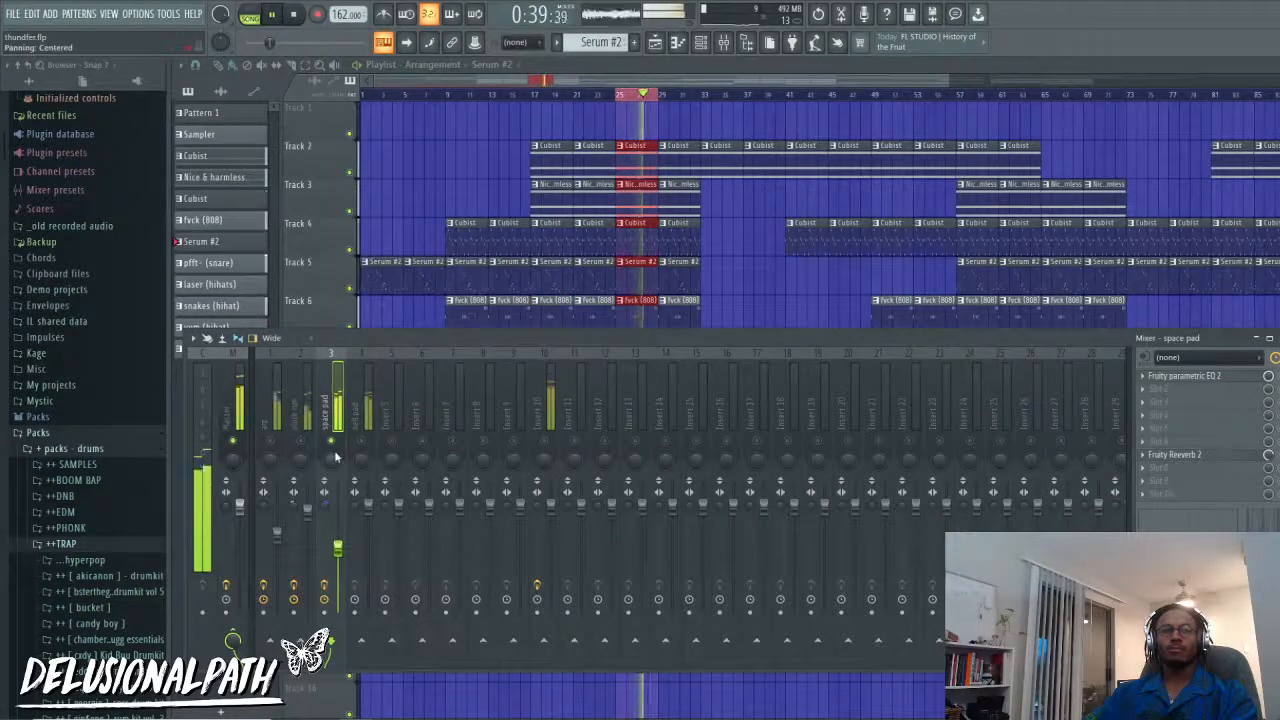
pyautogui.rightClick(335, 448)
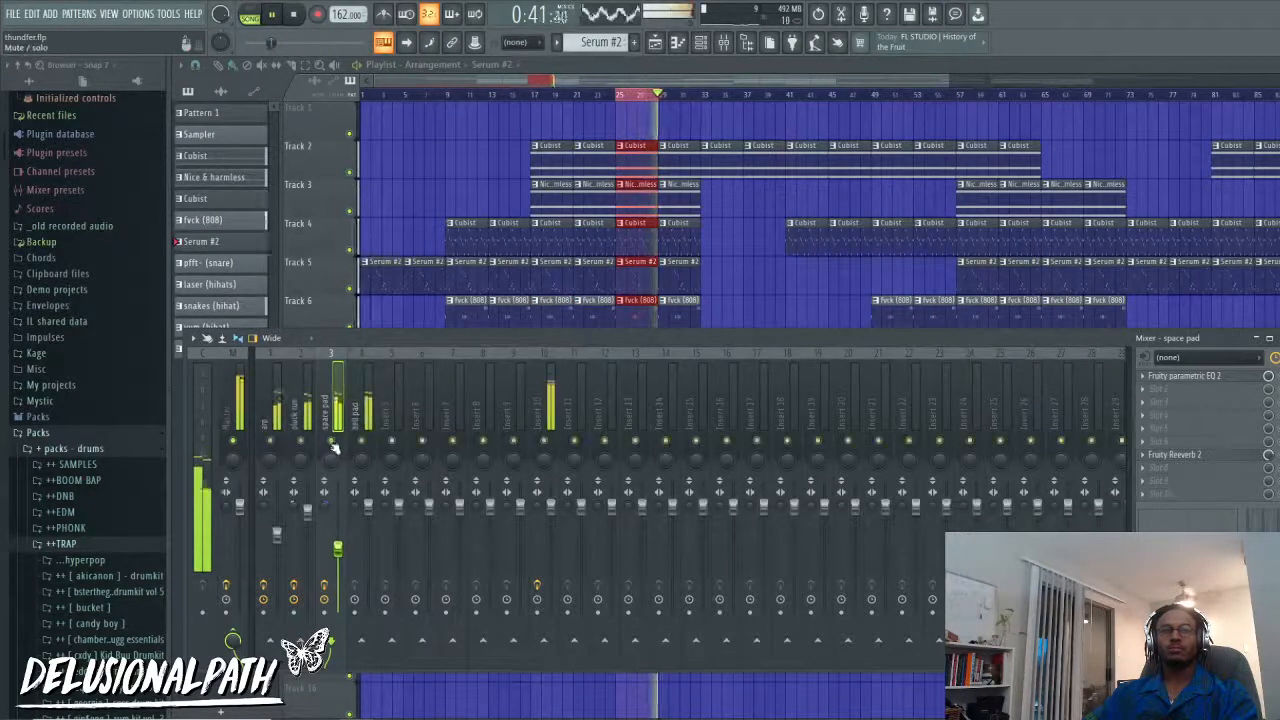
# Step: Solo the bell pad mixer track and load Fruity Parametric EQ 2 in its first effect slot
pyautogui.click(357, 418)
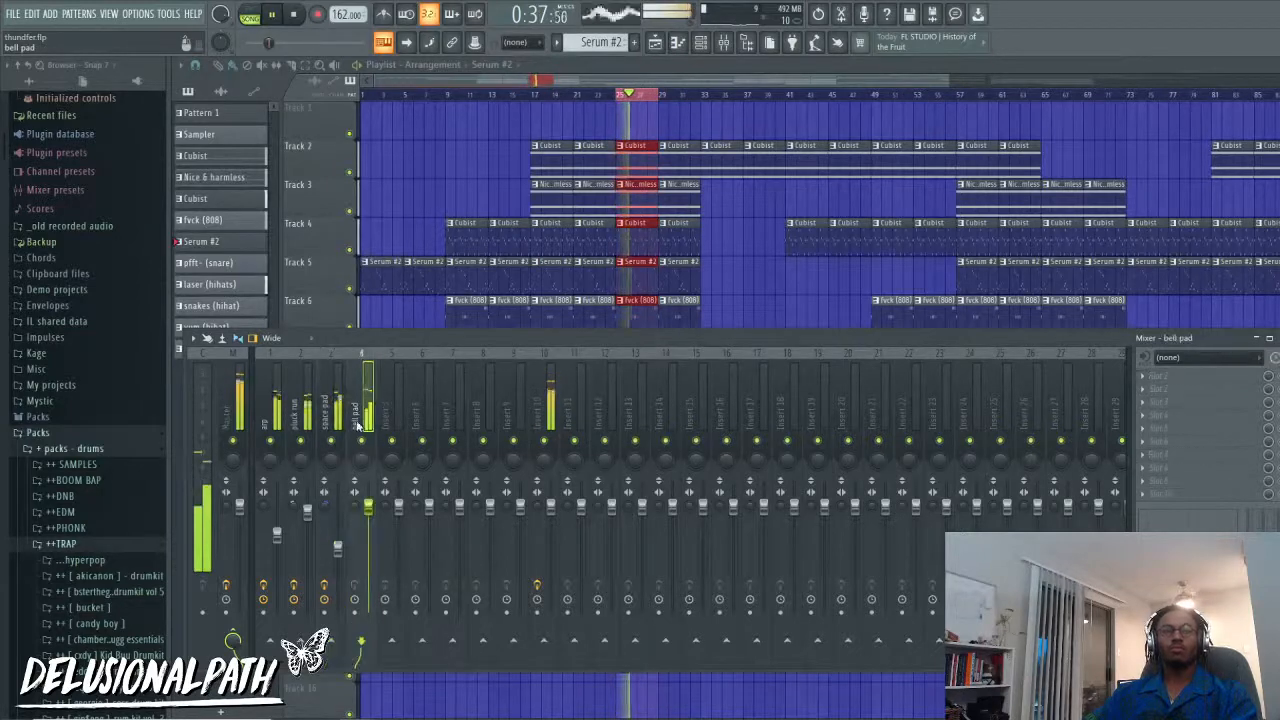
pyautogui.rightClick(370, 444)
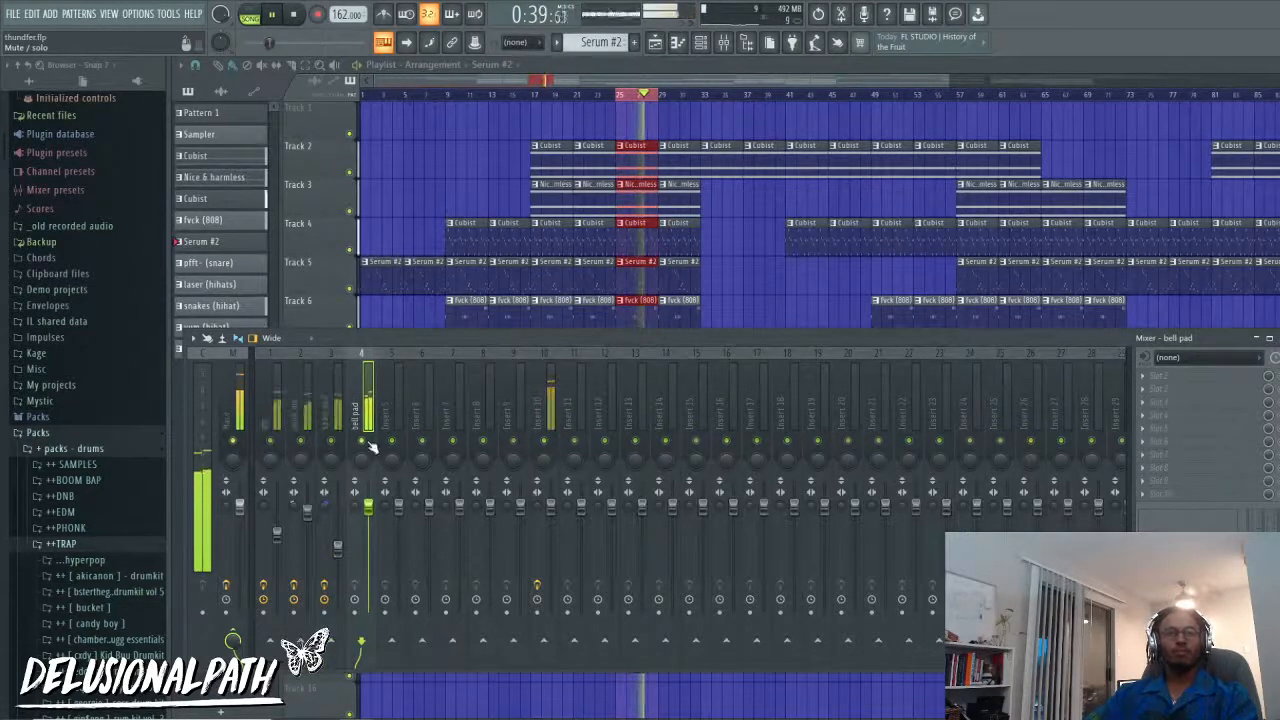
pyautogui.click(1213, 379)
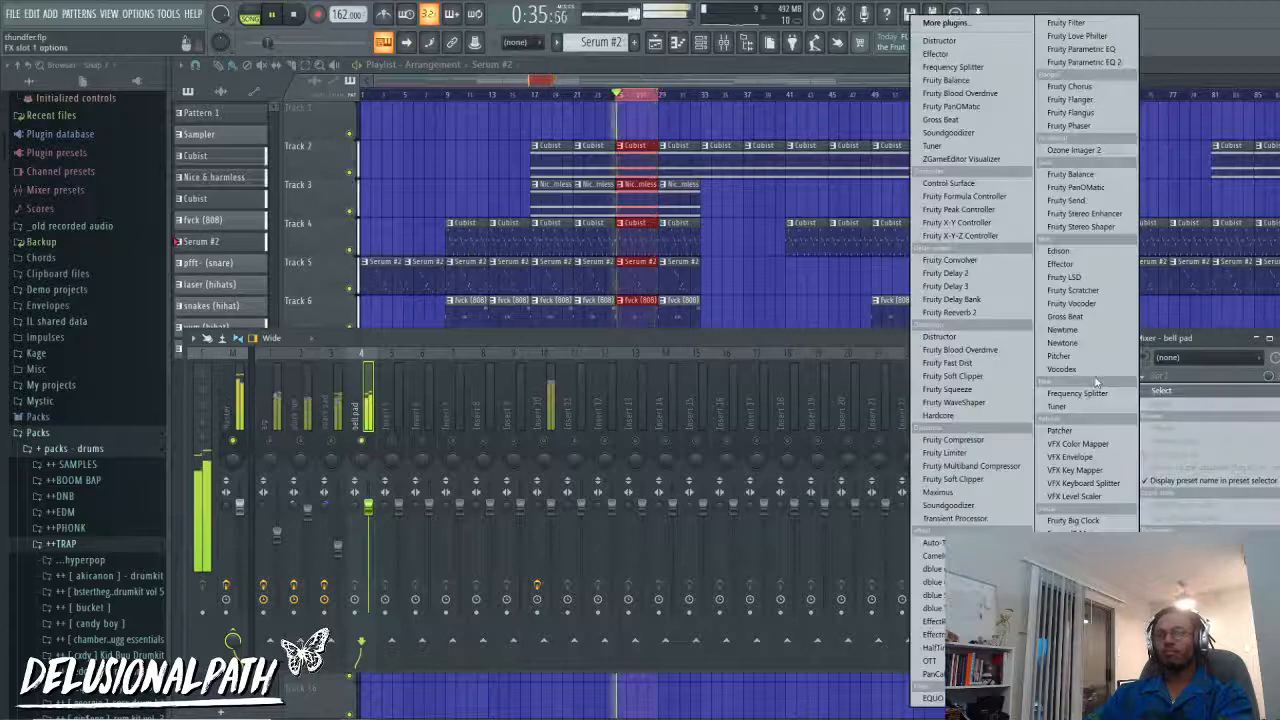
pyautogui.click(1113, 63)
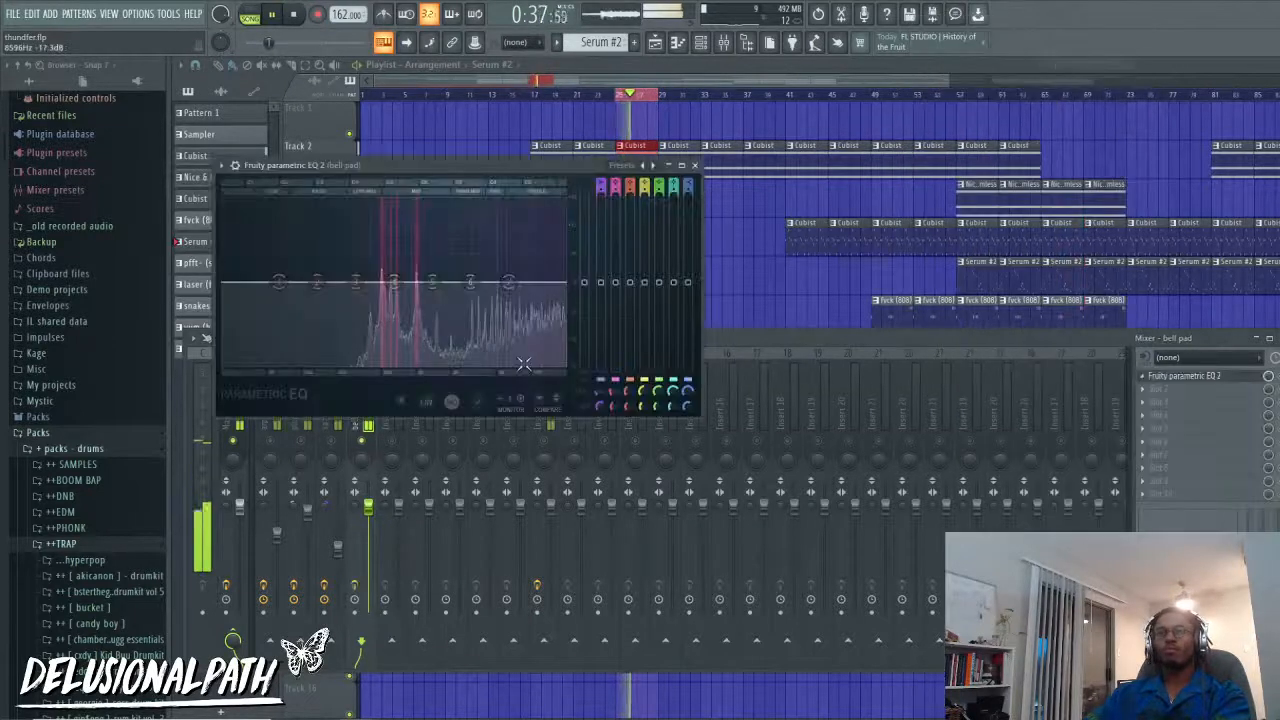
# Step: Shape bell pad's EQ with a low cut, a band 4 dip, a slight band 6 boost and a lowered high shelf
pyautogui.moveTo(279, 282); pyautogui.dragTo(333, 360)
pyautogui.moveTo(394, 282); pyautogui.dragTo(387, 303)
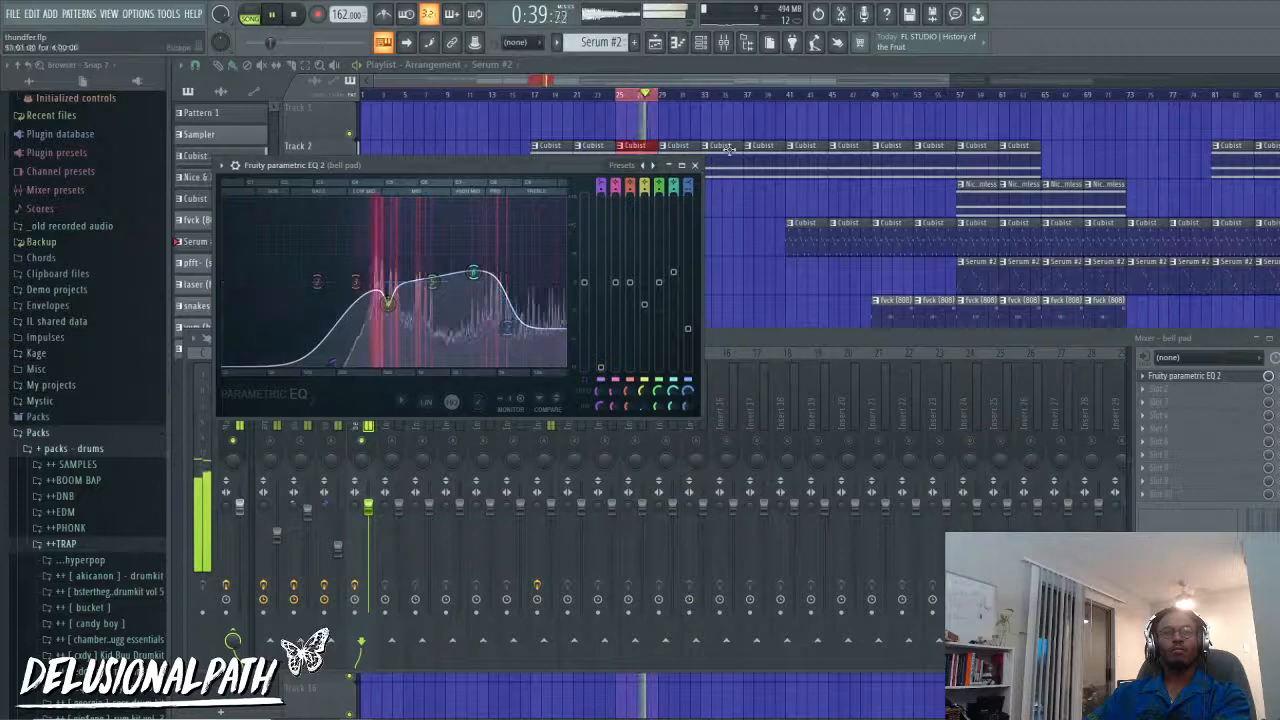
pyautogui.click(696, 166)
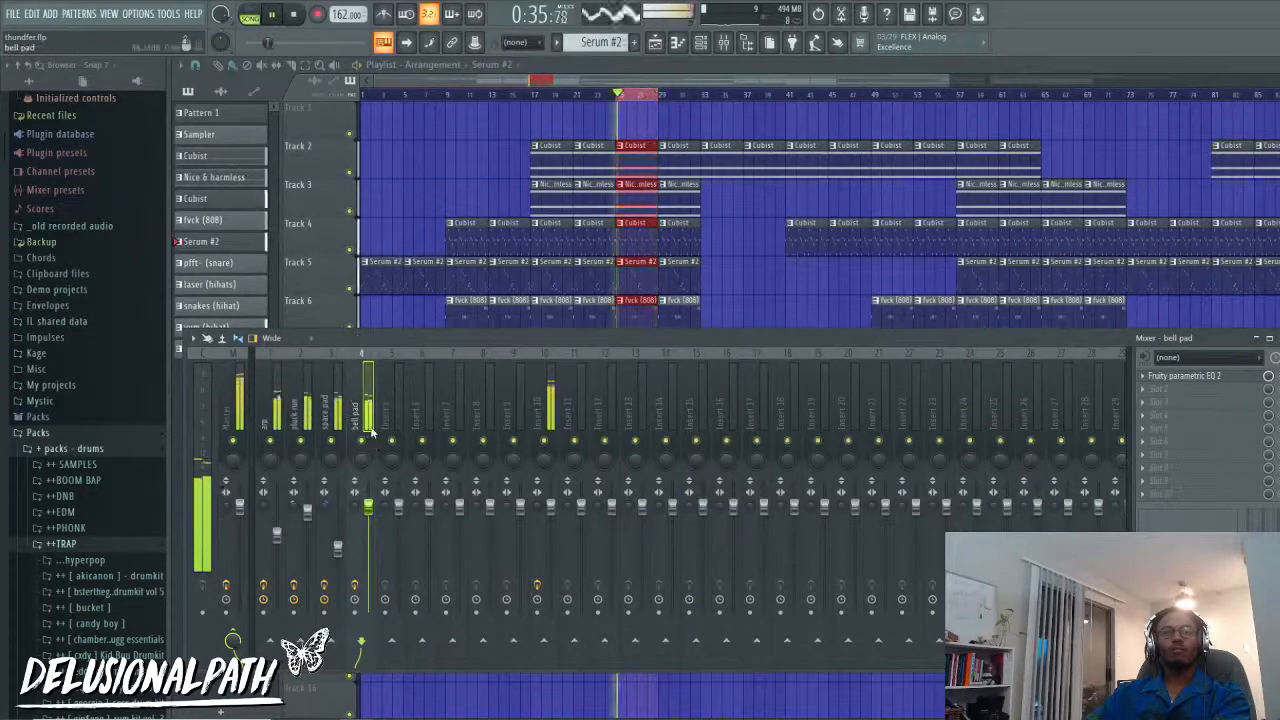
# Step: Rework bell pad's EQ by resetting band 4 to flat and slightly boosting band 5
pyautogui.click(1213, 377)
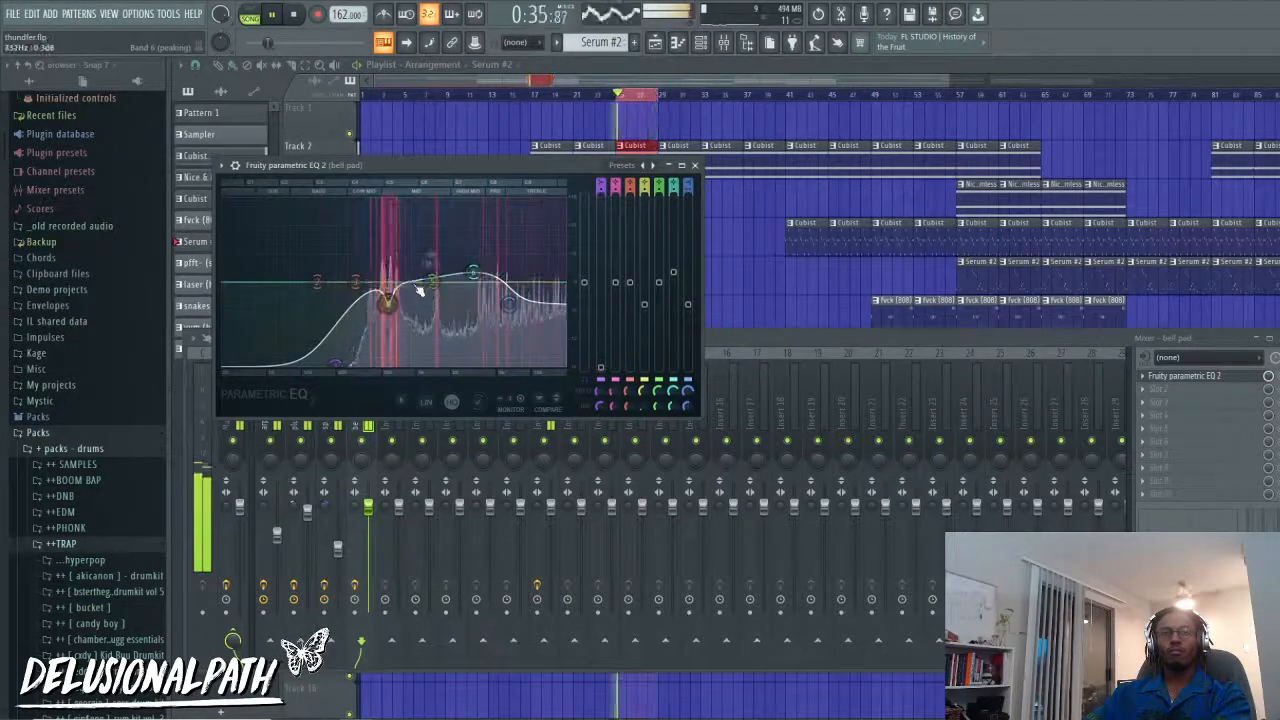
pyautogui.rightClick(393, 257)
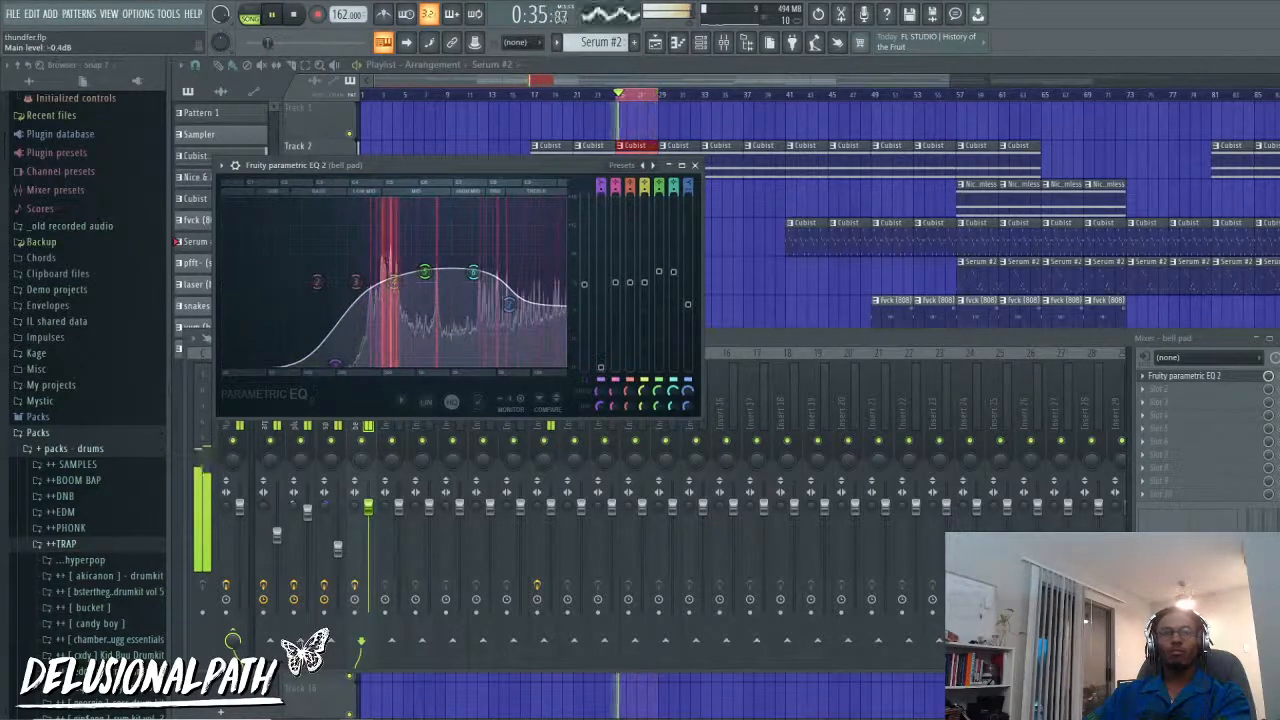
pyautogui.click(696, 166)
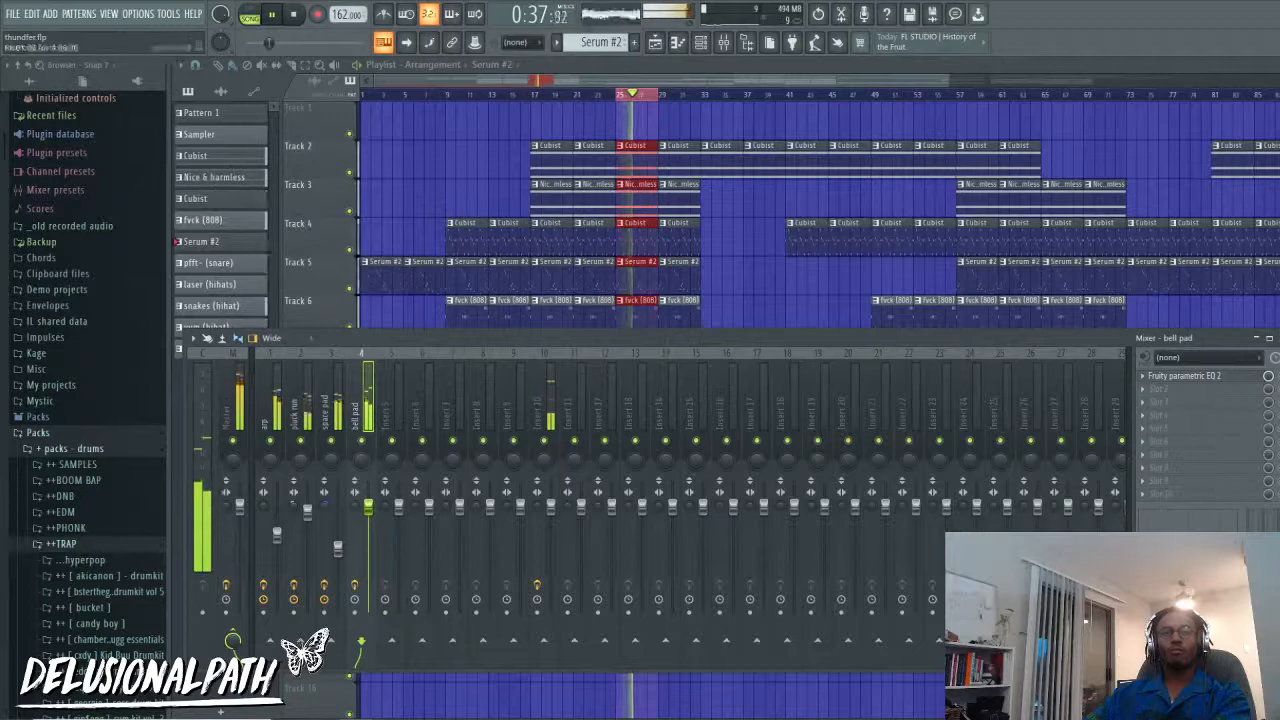
# Step: Solo bell pad, set its stereo separation to 25% merged, and load Fruity Reeverb 2 in its fifth effect slot
pyautogui.rightClick(361, 440)
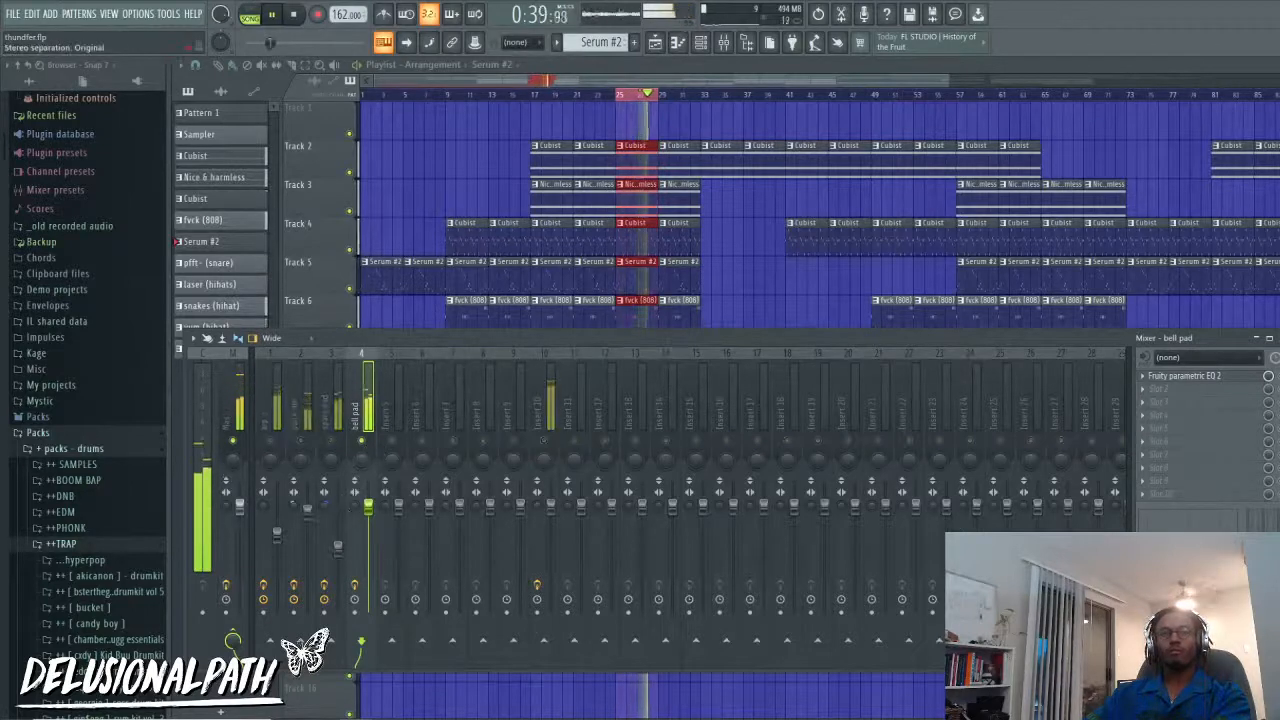
pyautogui.moveTo(355, 504); pyautogui.dragTo(355, 476)
pyautogui.click(1213, 427)
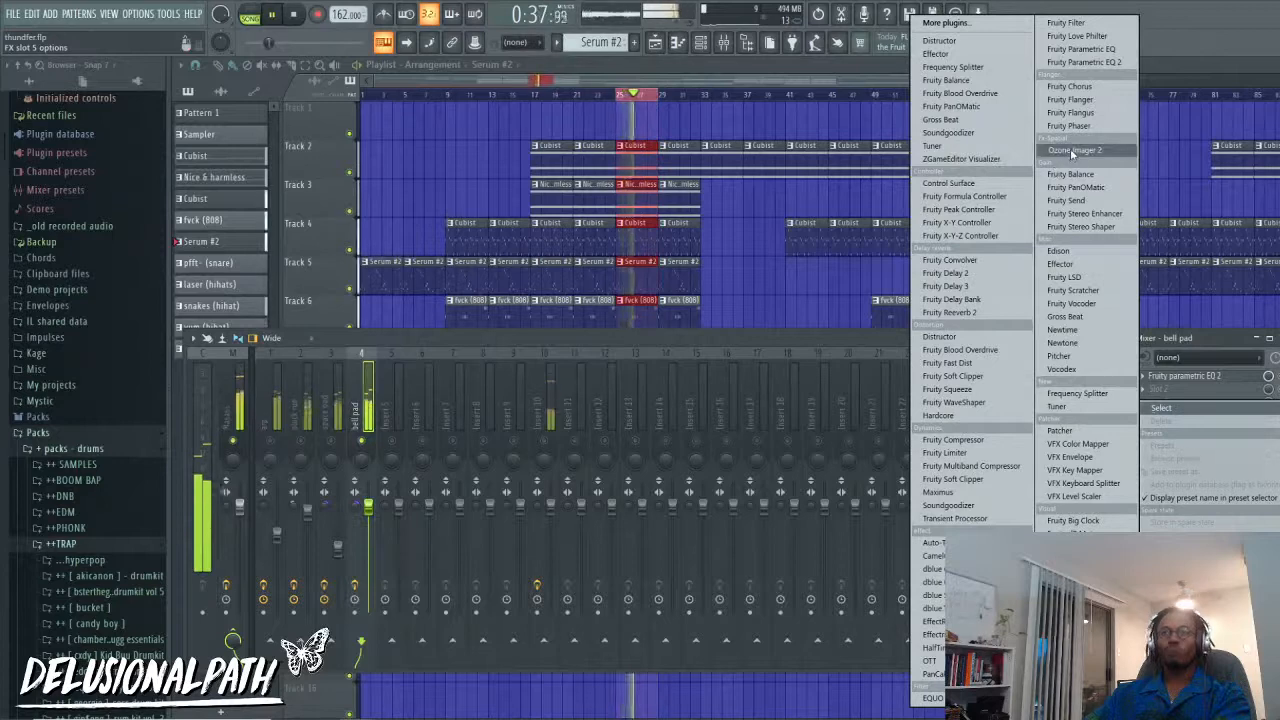
pyautogui.click(950, 312)
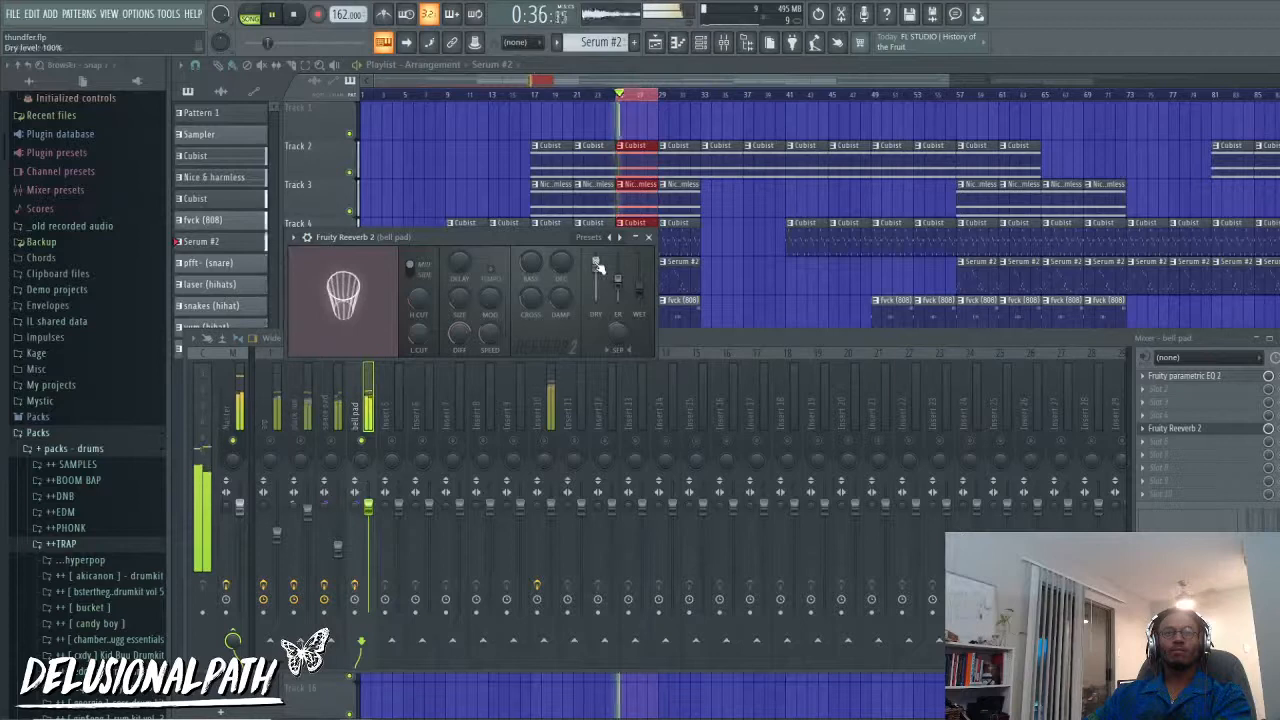
pyautogui.click(648, 237)
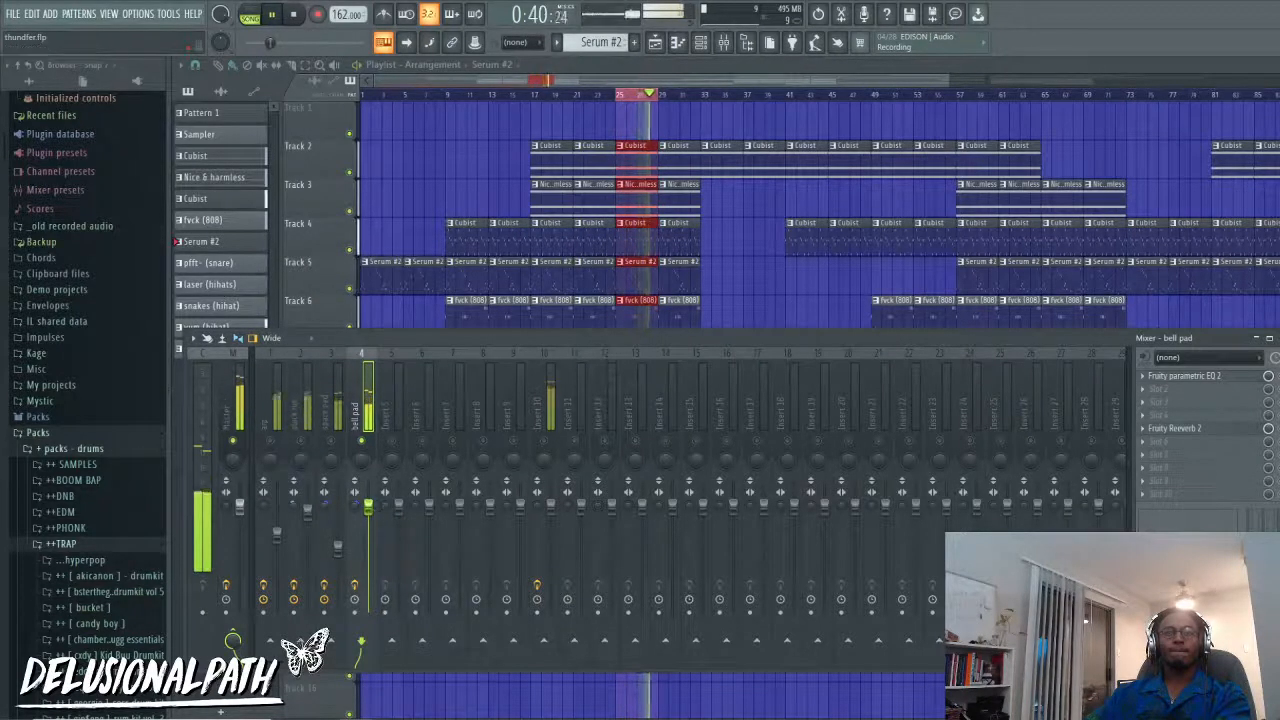
# Step: Reopen bell pad's reverb to adjust its predelay, then unsolo the track and play the loop in the full mix
pyautogui.click(1190, 428)
pyautogui.click(1195, 428)
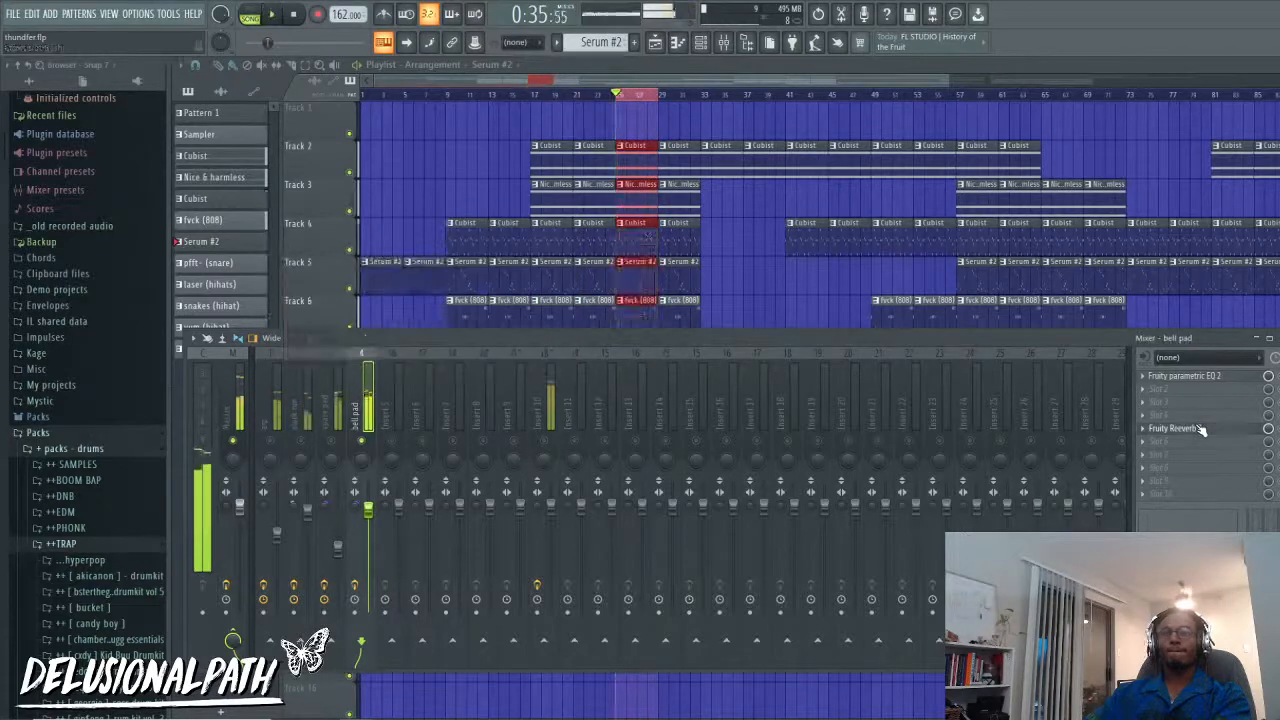
pyautogui.press('space')
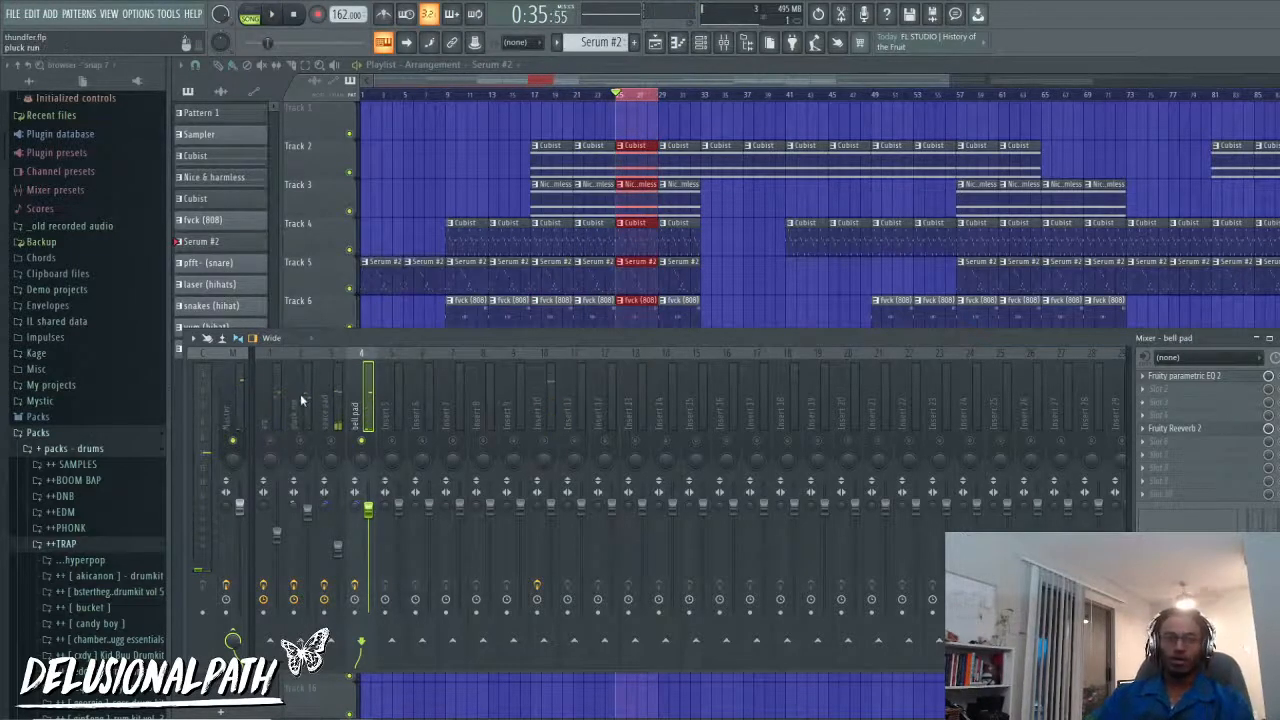
pyautogui.click(1195, 430)
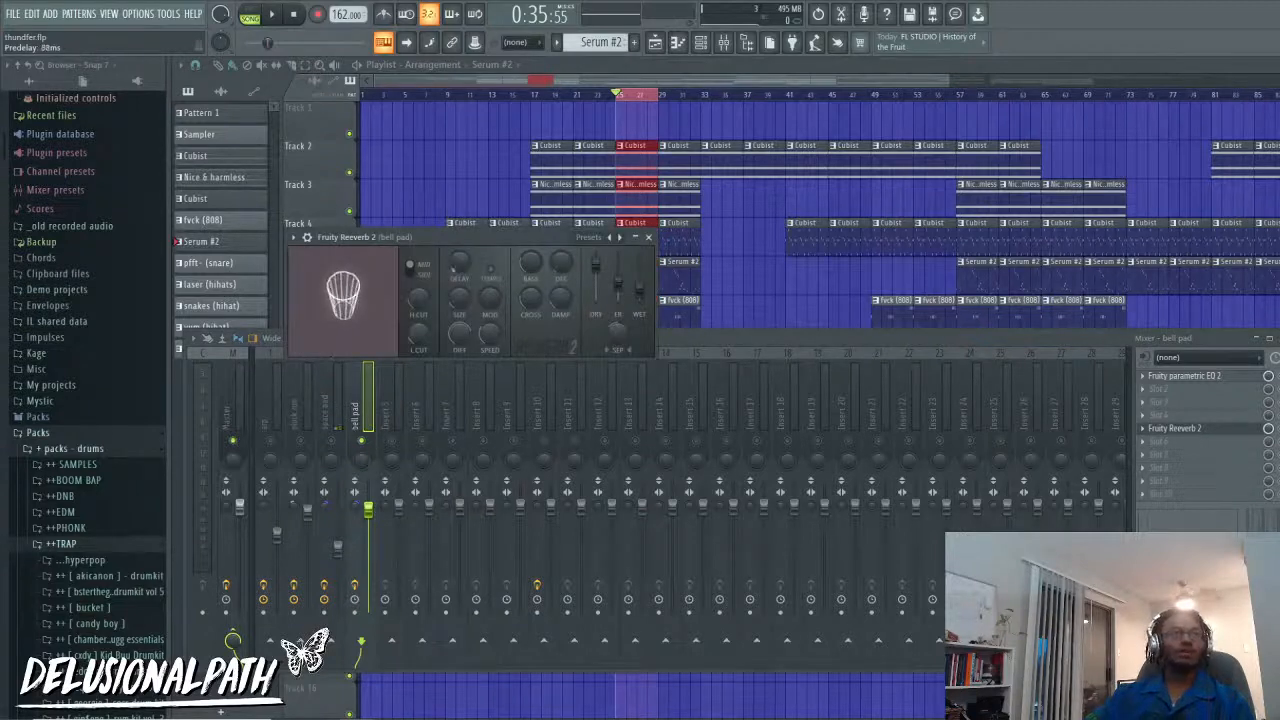
pyautogui.moveTo(458, 262); pyautogui.dragTo(469, 245)
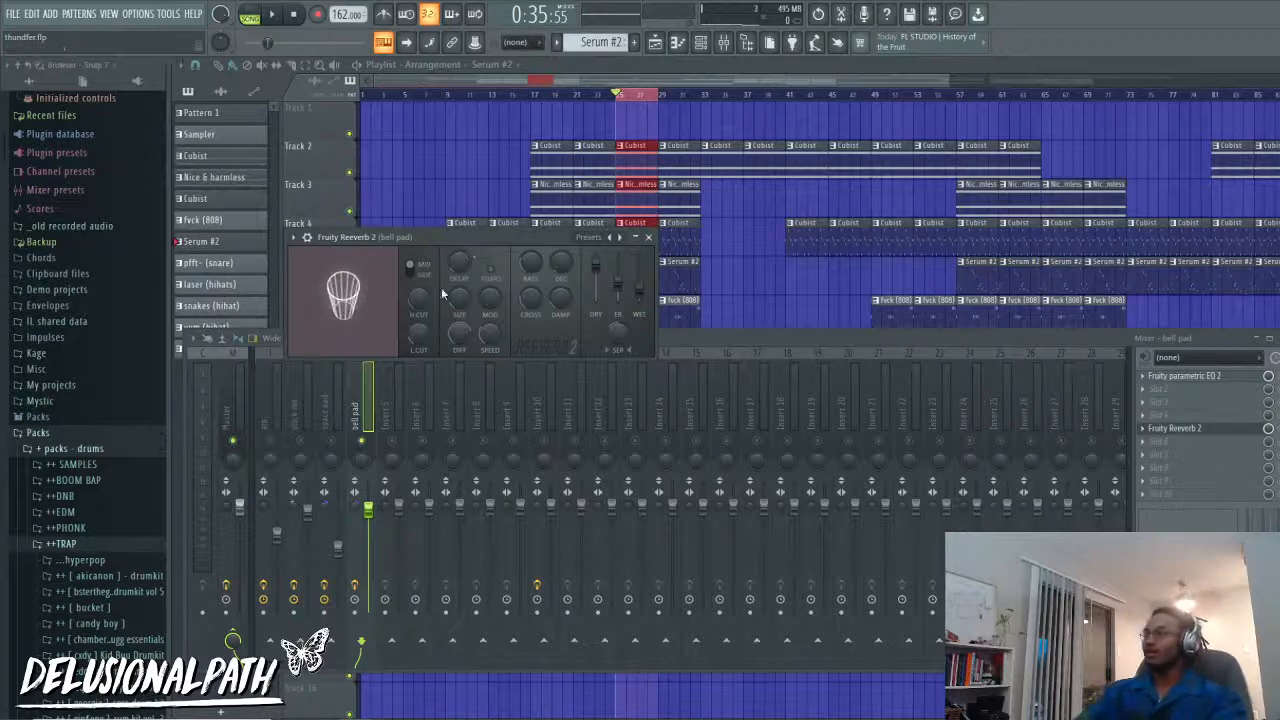
pyautogui.rightClick(366, 443)
pyautogui.press('space')
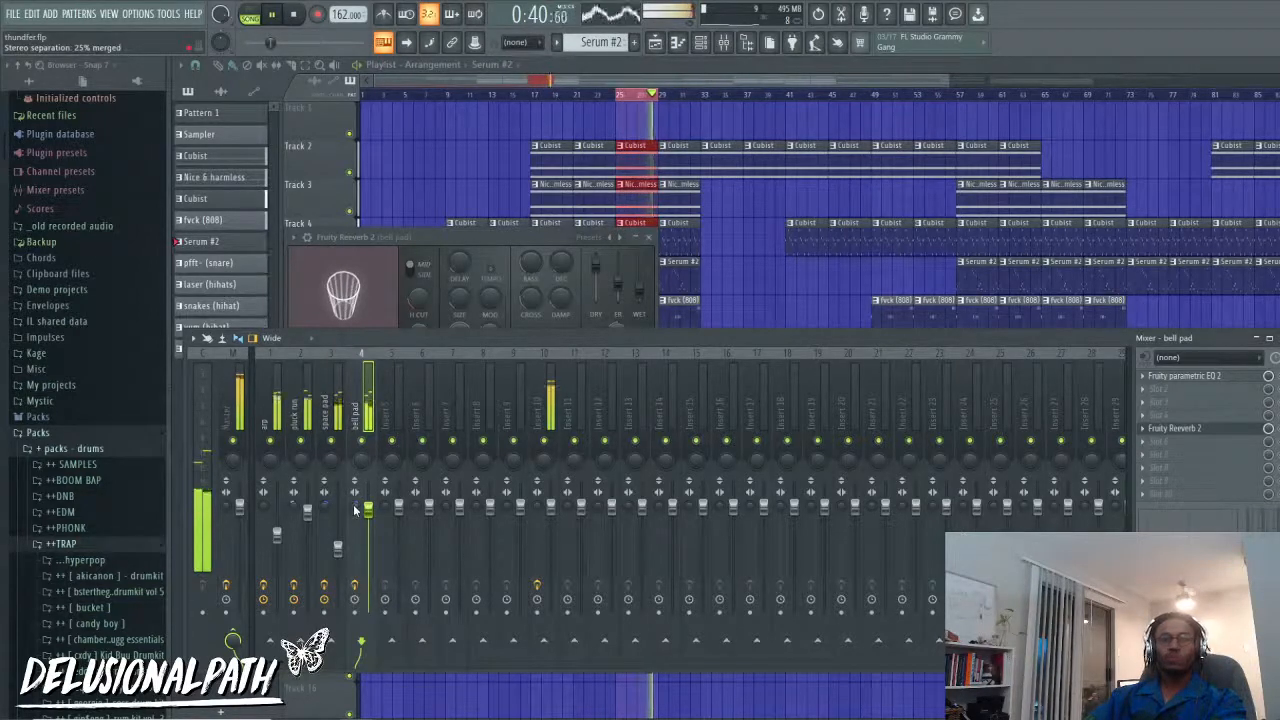
pyautogui.click(333, 410)
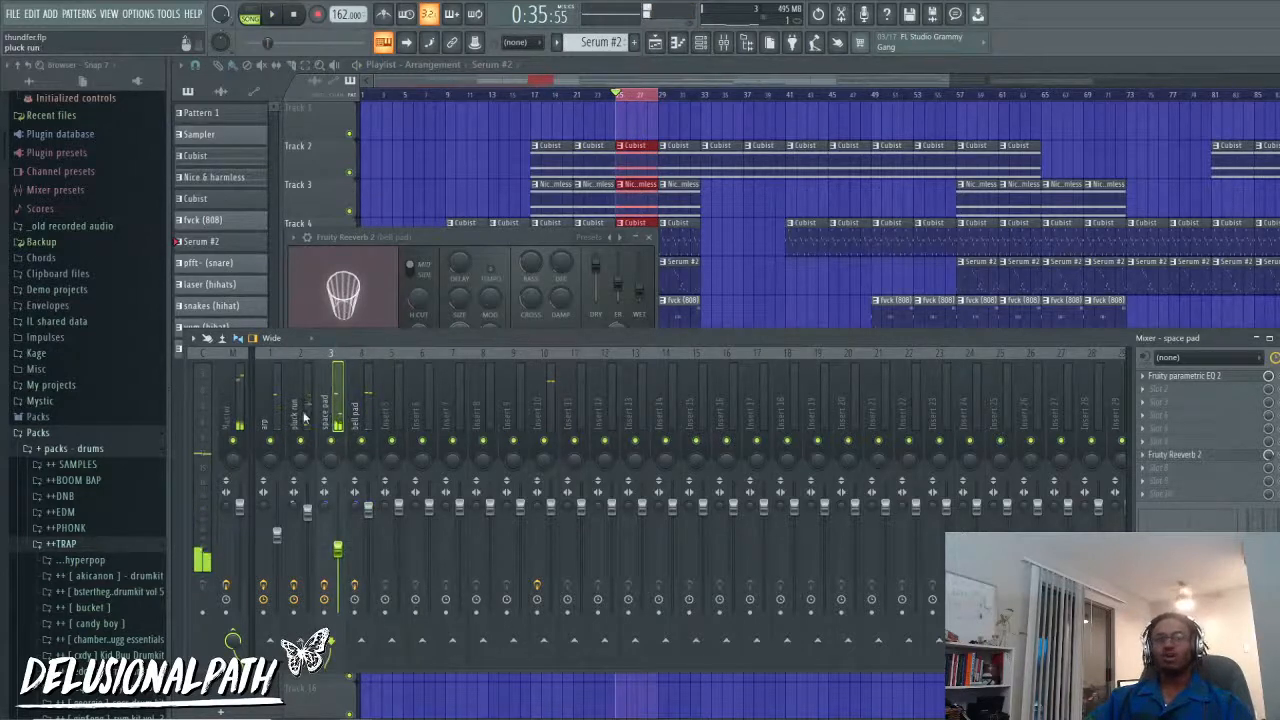
pyautogui.click(302, 410)
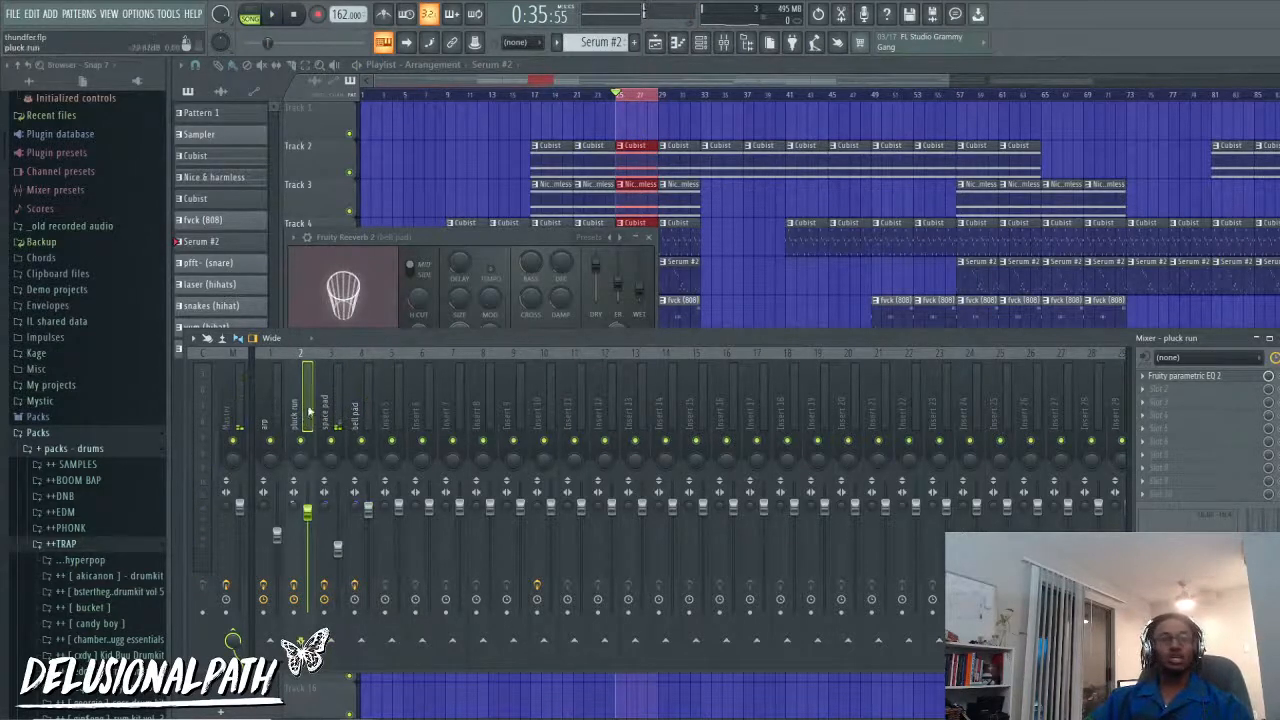
pyautogui.click(268, 408)
pyautogui.click(303, 410)
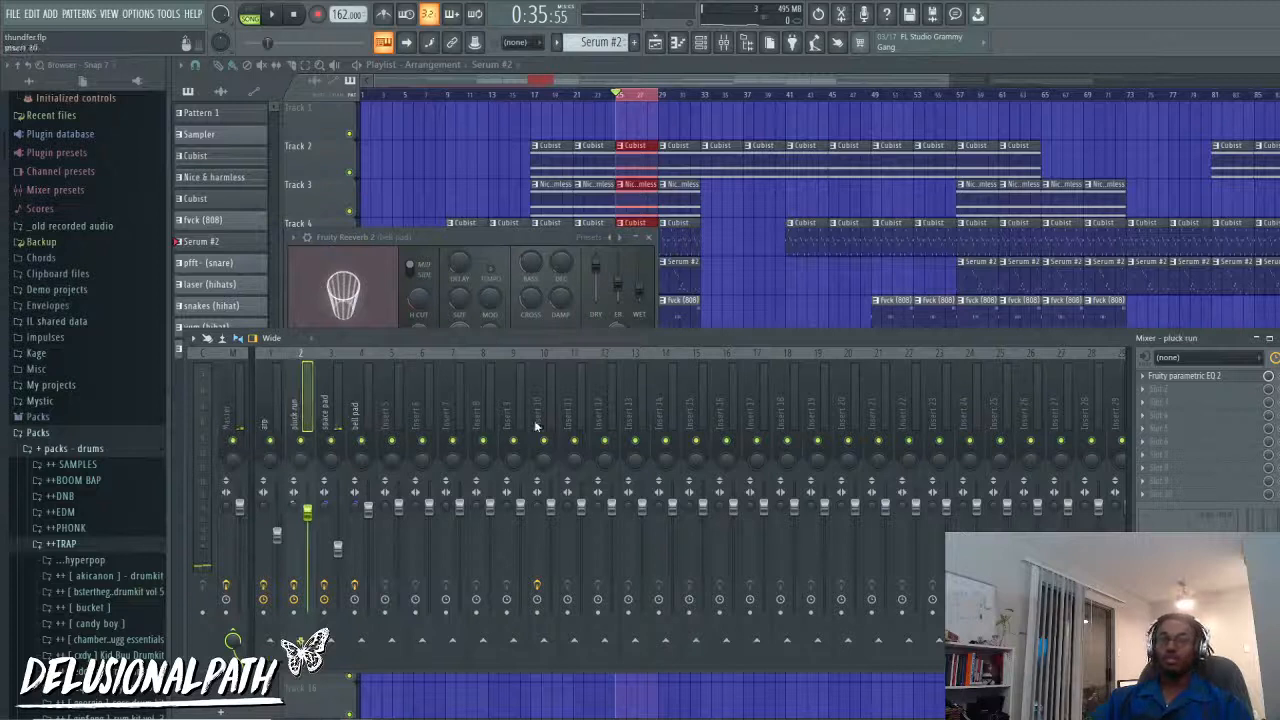
pyautogui.click(338, 405)
pyautogui.click(358, 412)
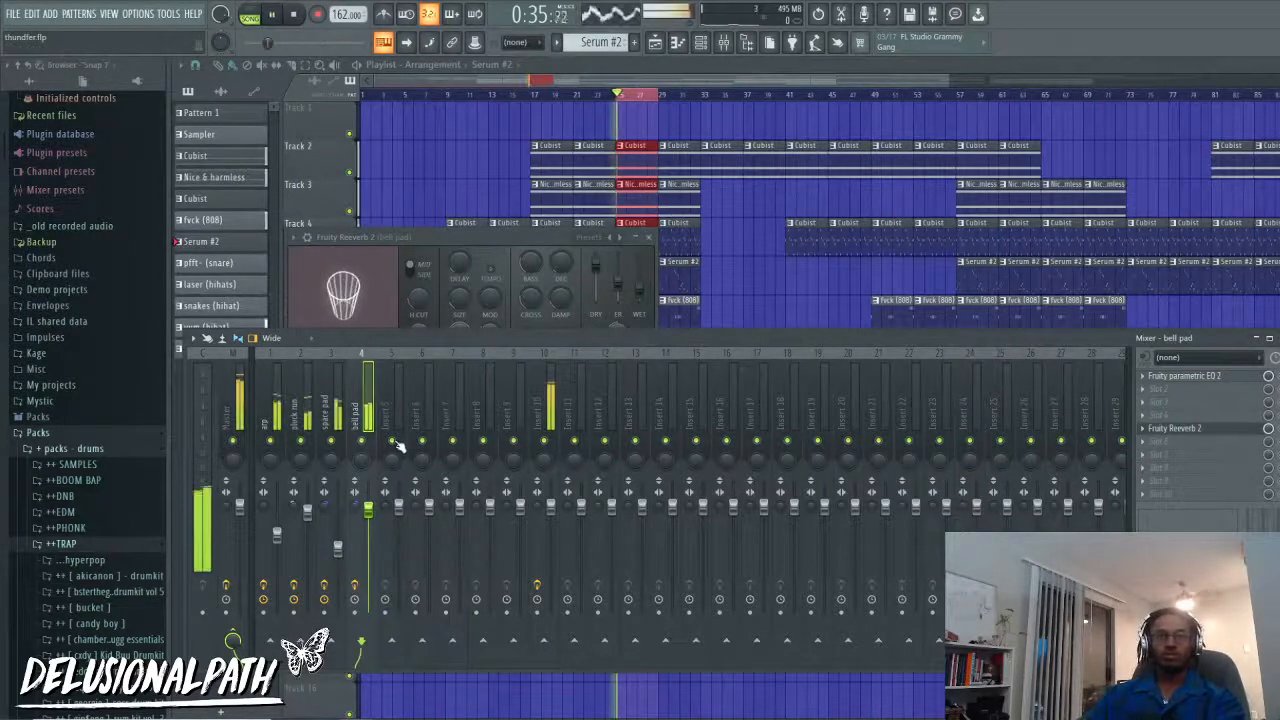
# Step: Move the fvck (808) channel below pfft- (snare) in the channel rack, then return to the mixer
pyautogui.click(728, 44)
pyautogui.click(701, 42)
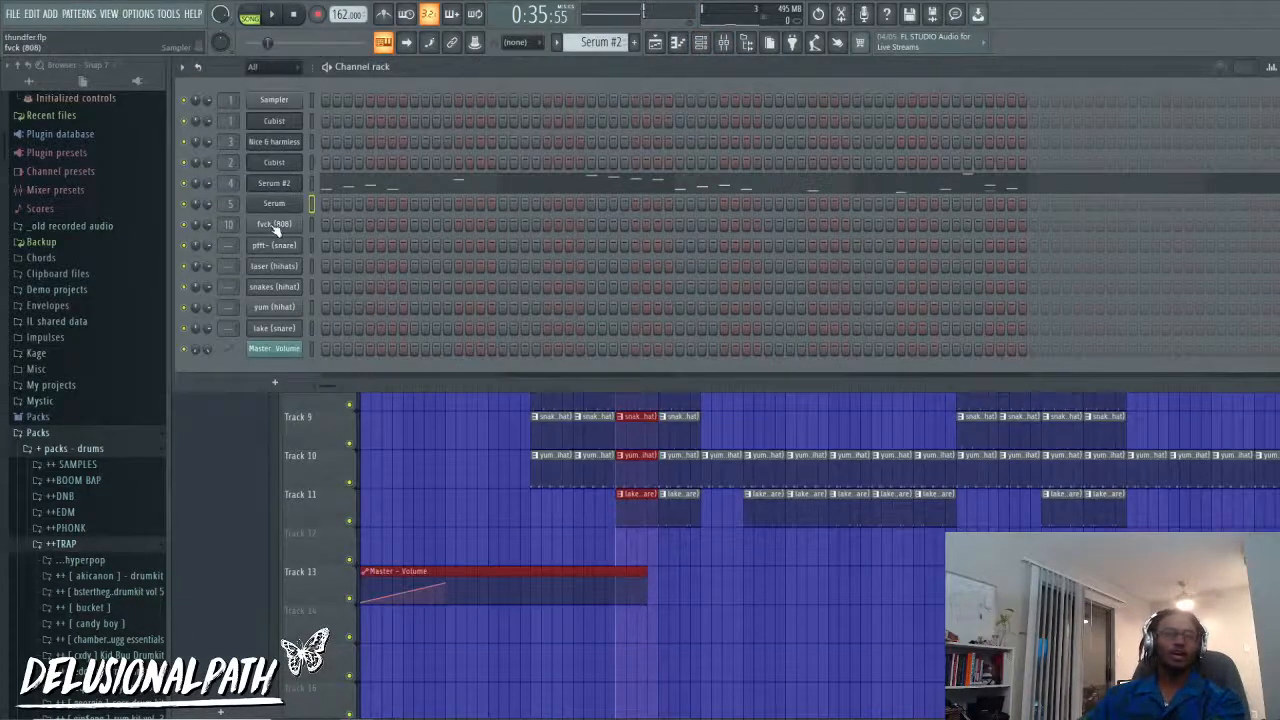
pyautogui.moveTo(276, 228); pyautogui.dragTo(274, 246)
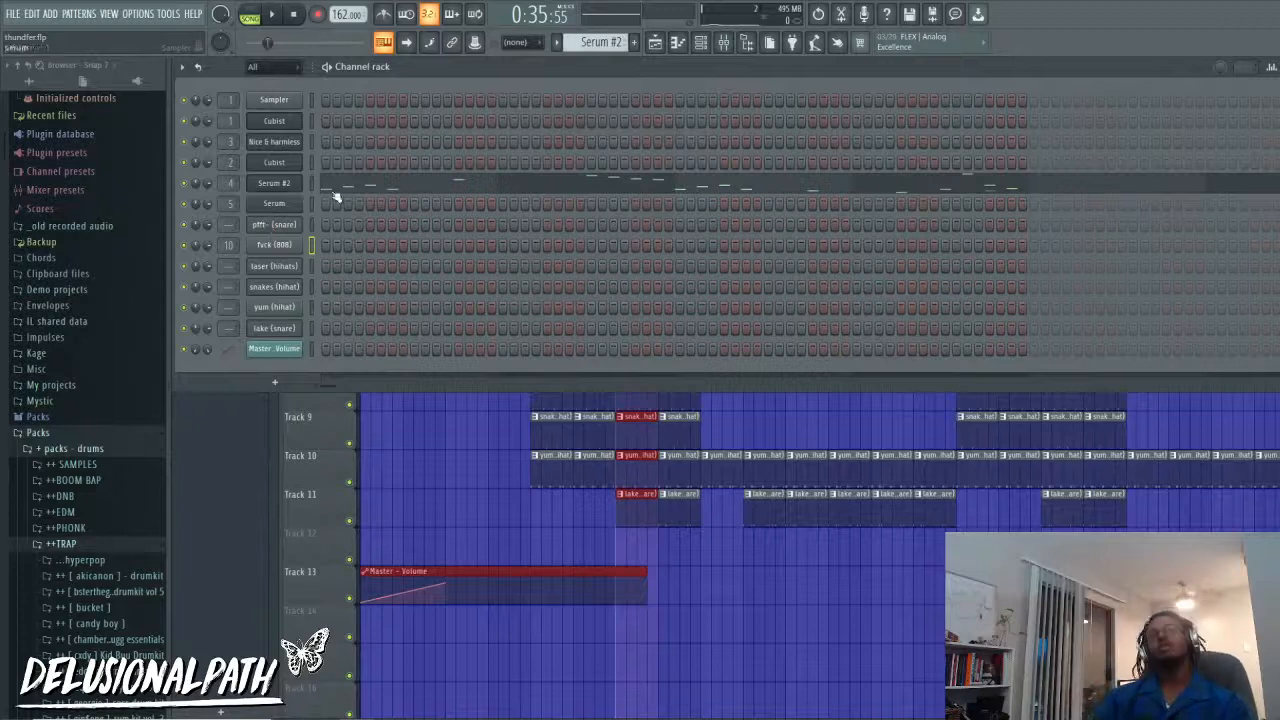
pyautogui.click(700, 42)
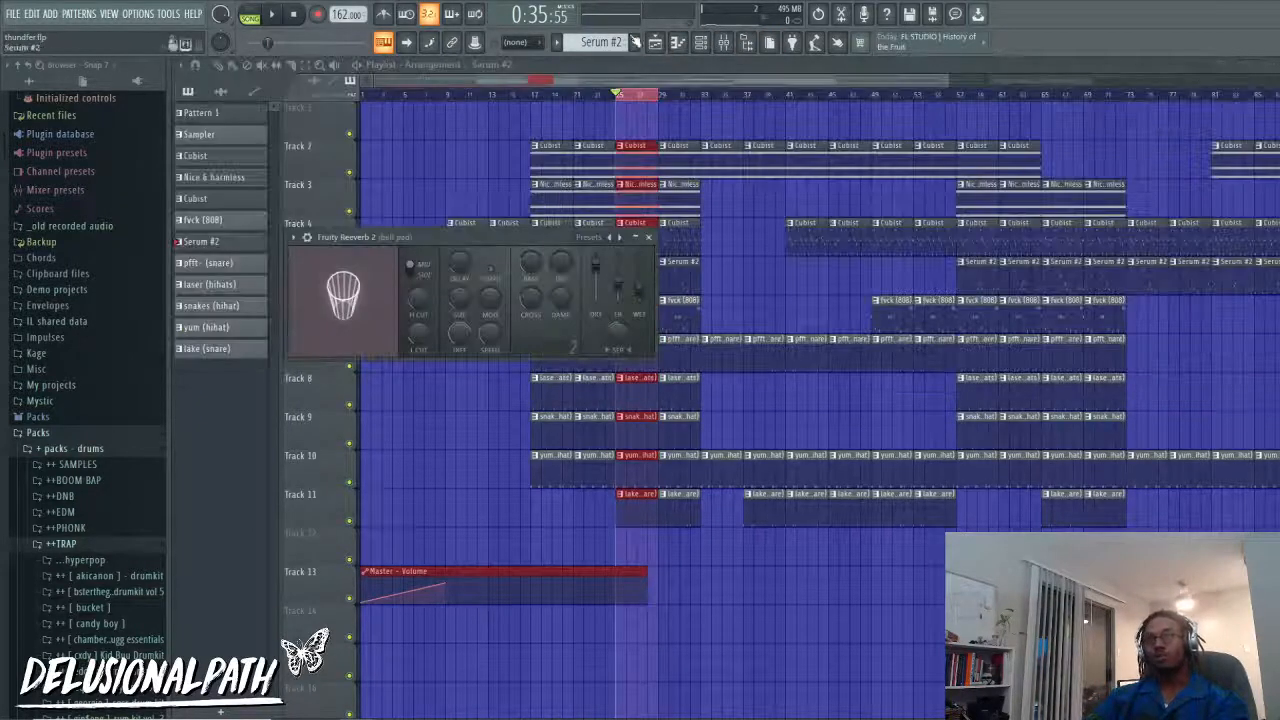
pyautogui.click(724, 42)
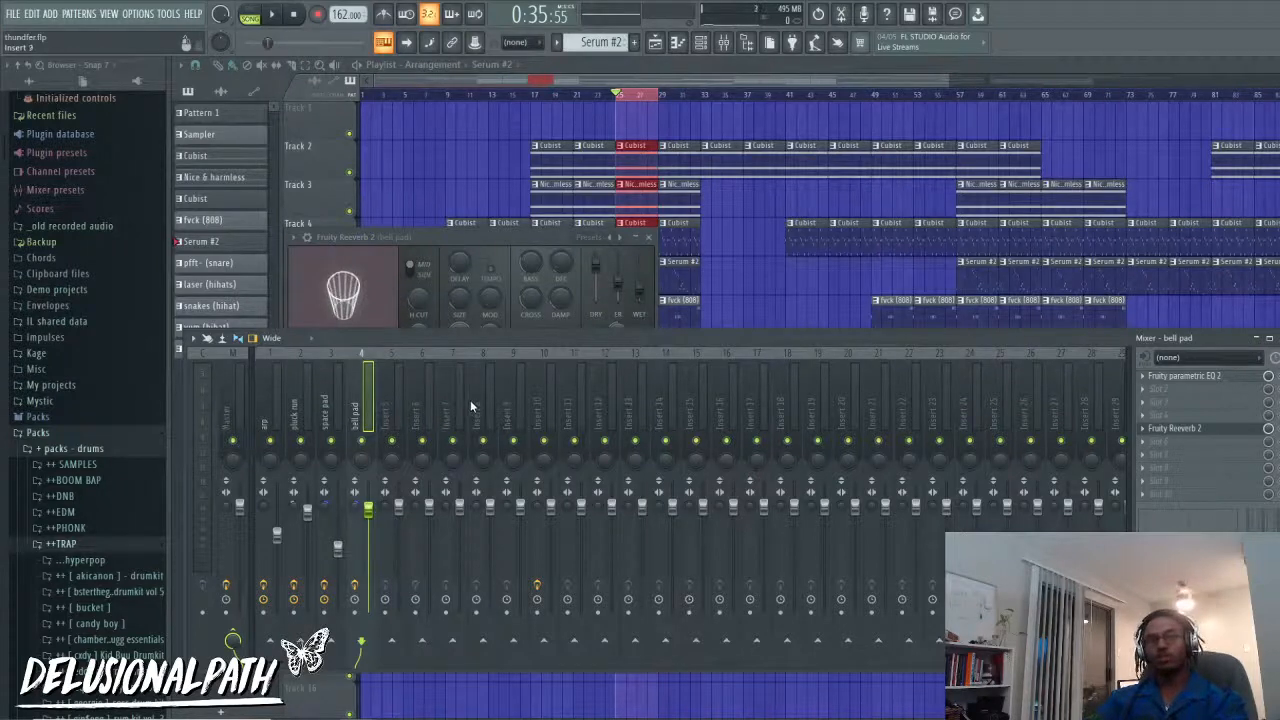
# Step: Move yum (hihat) above snakes (hihat) and laser (hihats), and route yum, snakes, laser and lake to mixer inserts 12, 13, 14 and 15
pyautogui.click(701, 43)
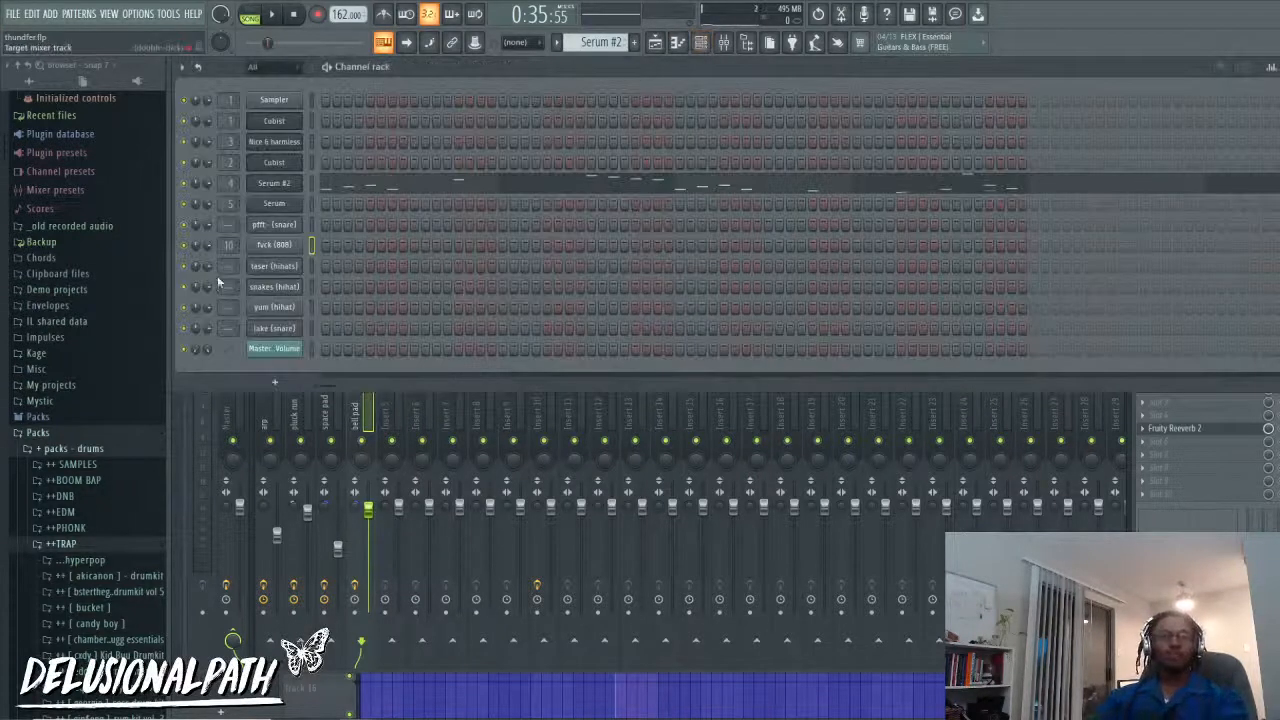
pyautogui.scroll(8, 225, 266)
pyautogui.scroll(4, 225, 266)
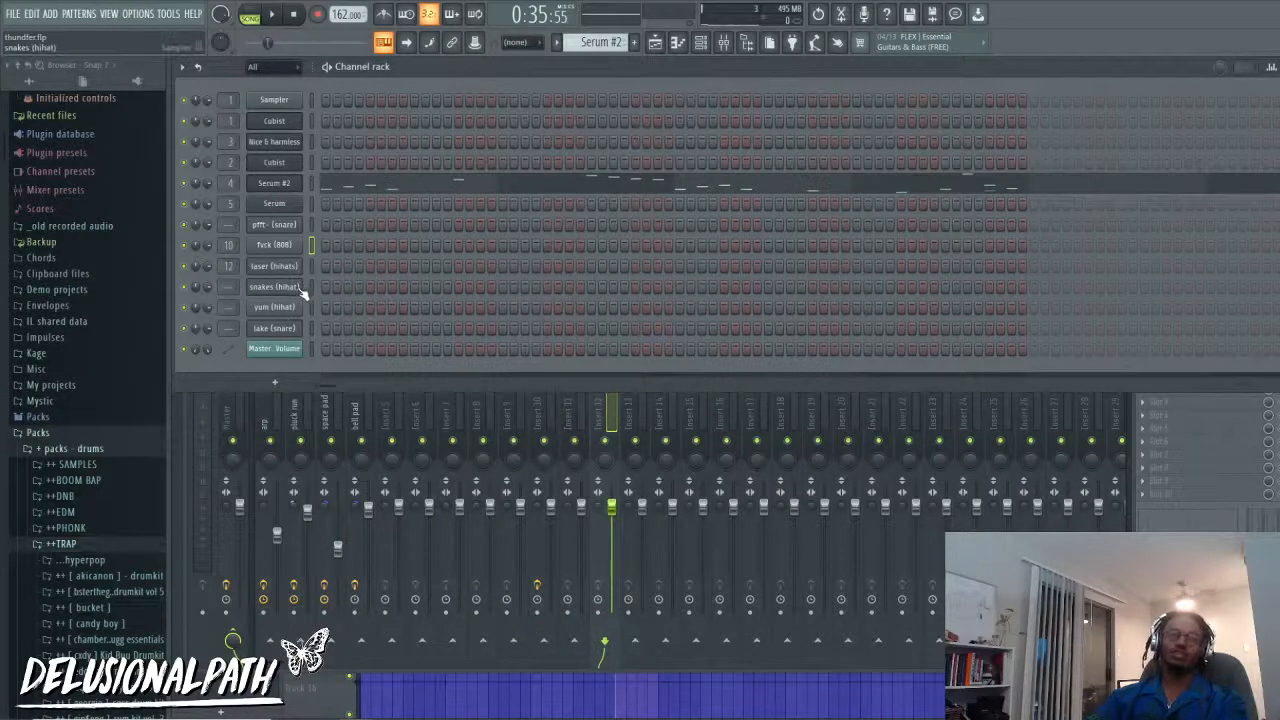
pyautogui.click(717, 691)
pyautogui.scroll(6, 616, 534)
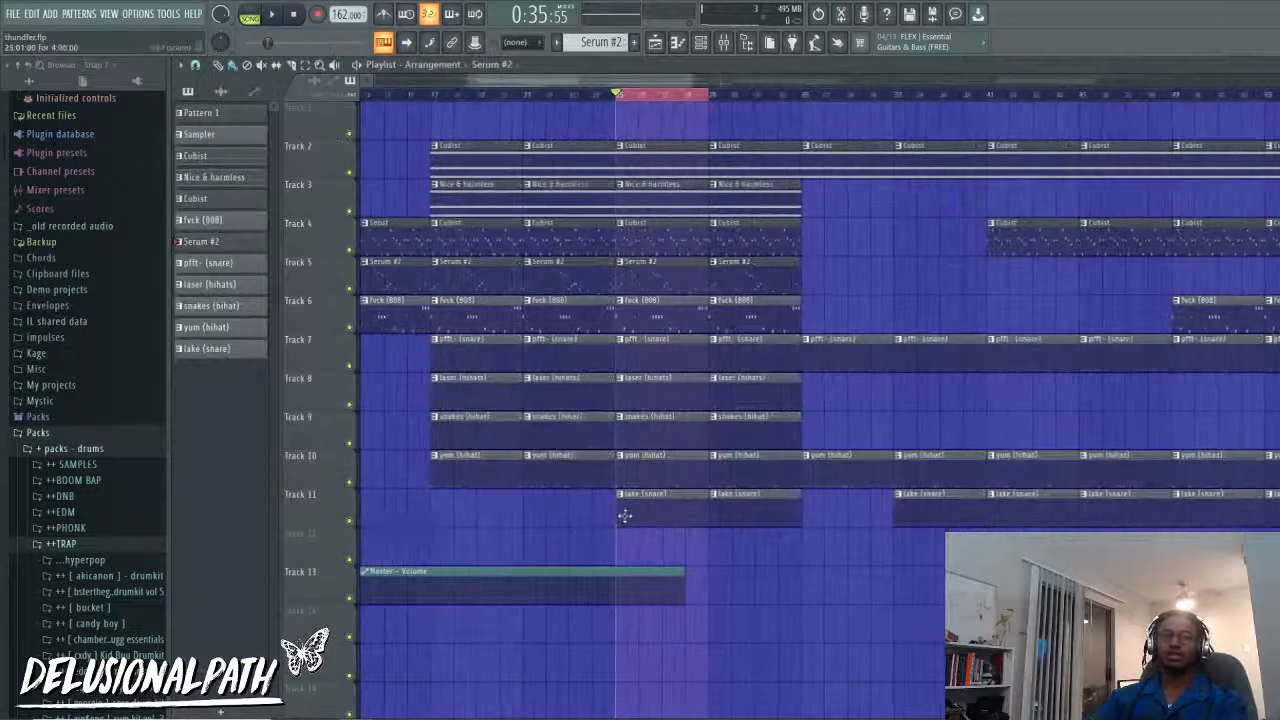
pyautogui.click(701, 48)
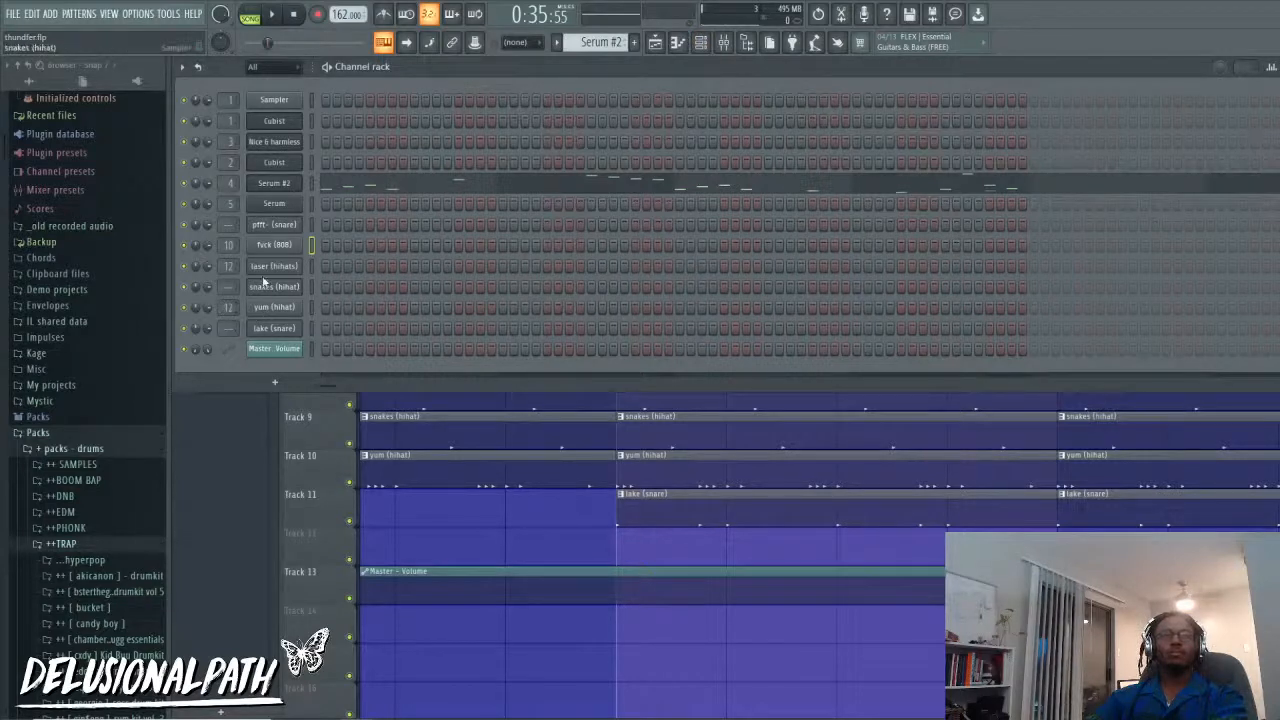
pyautogui.moveTo(273, 266)
pyautogui.mouseDown()
pyautogui.moveTo(271, 310)
pyautogui.moveTo(281, 272)
pyautogui.mouseUp()
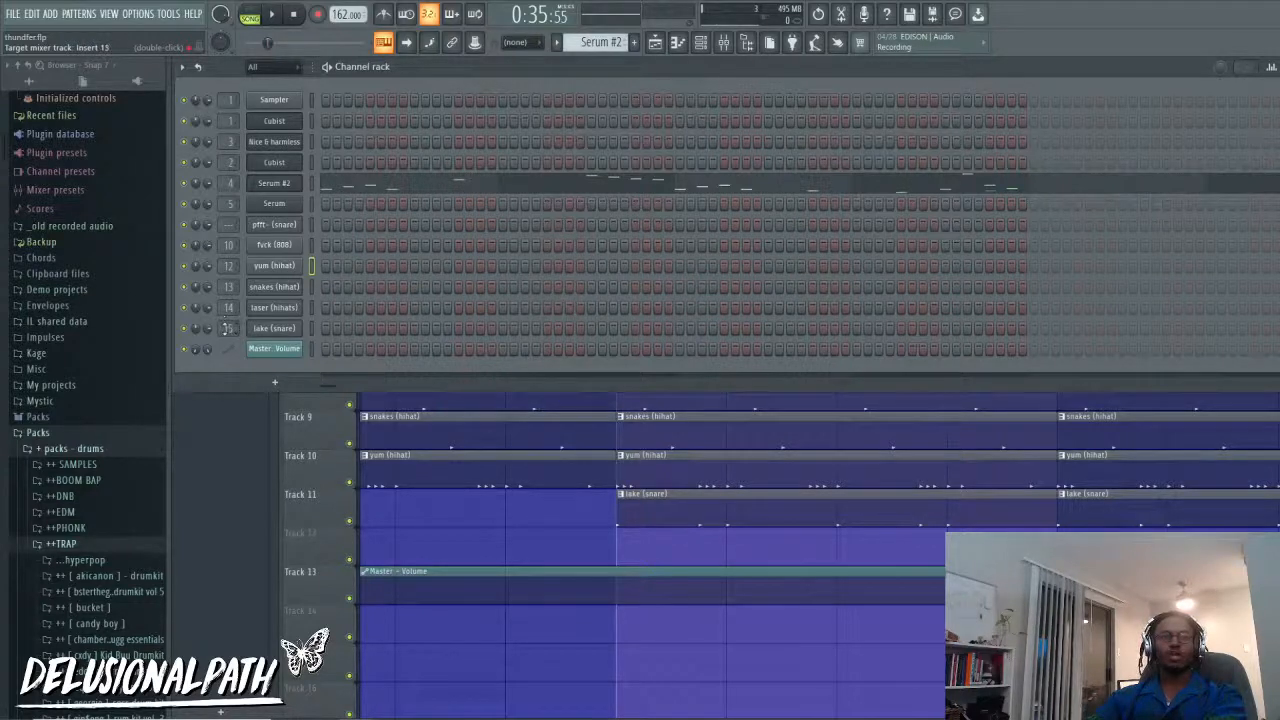
pyautogui.press('F5')
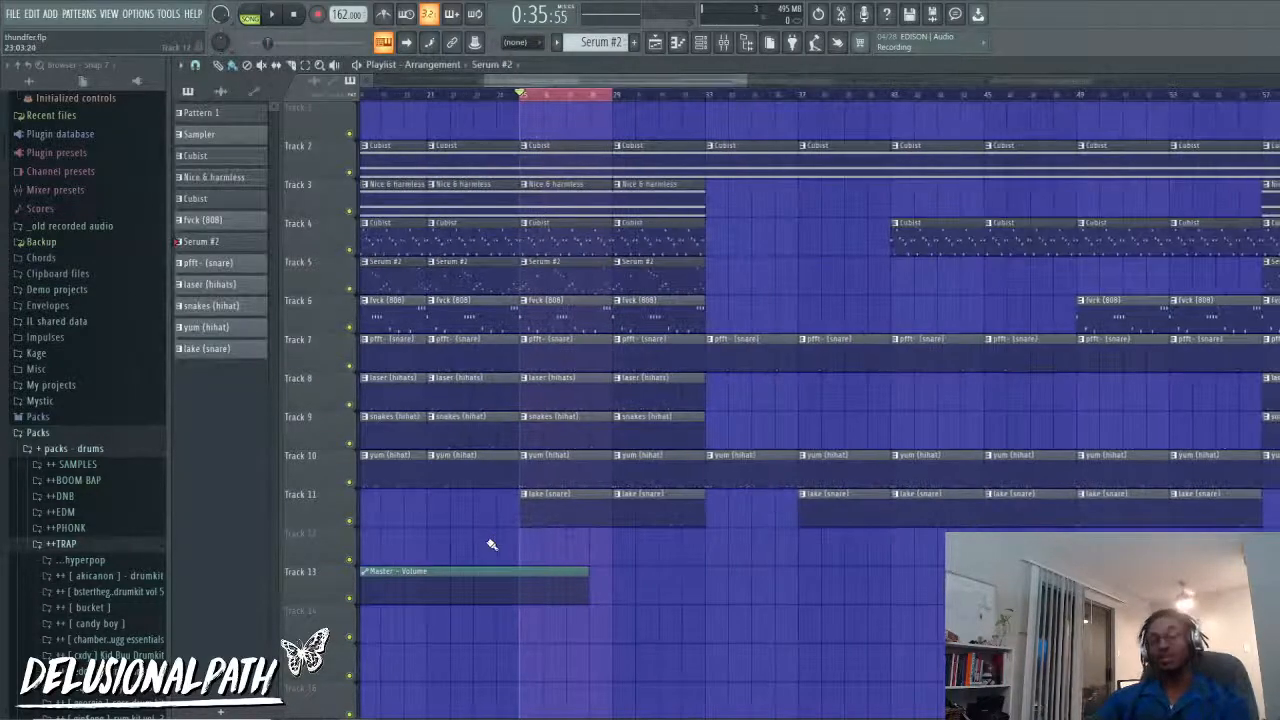
# Step: Clear the playlist time selection starting at bar 25 and play the arrangement from there with the mixer and channel rack open
pyautogui.click(522, 96)
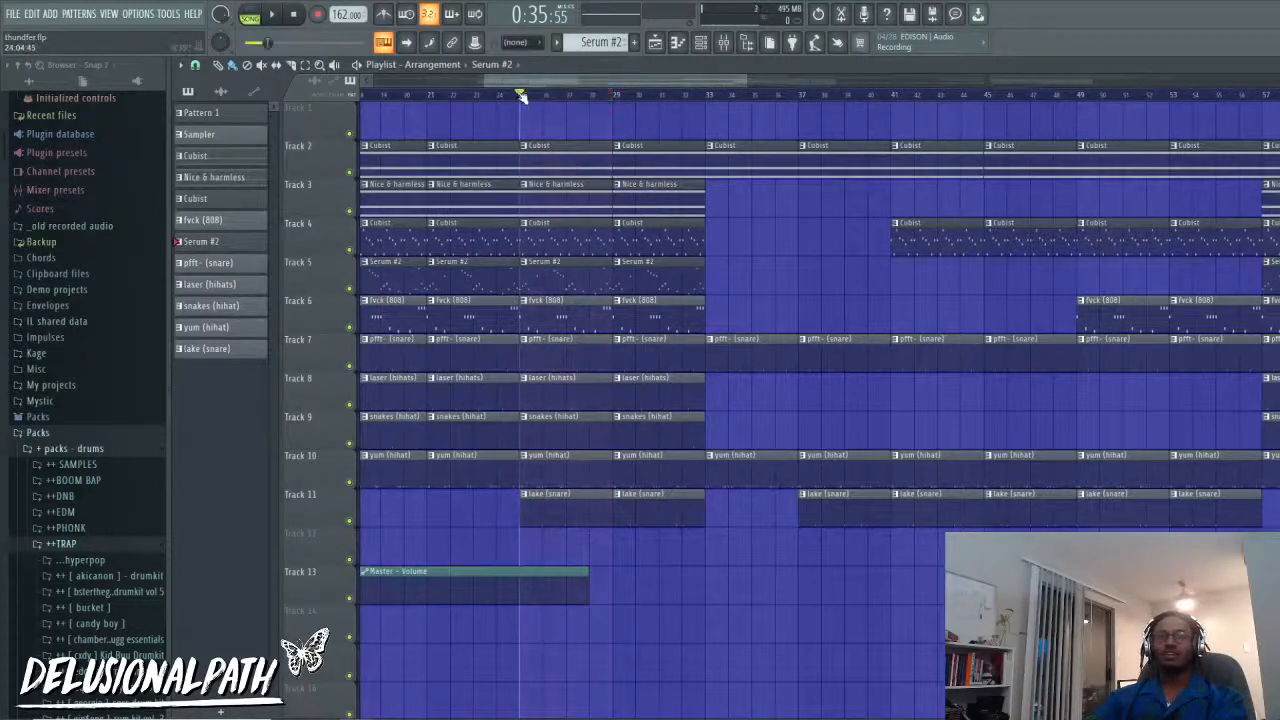
pyautogui.keyDown('ctrl'); pyautogui.scroll(3, 498, 210); pyautogui.keyUp('ctrl')
pyautogui.press('space')
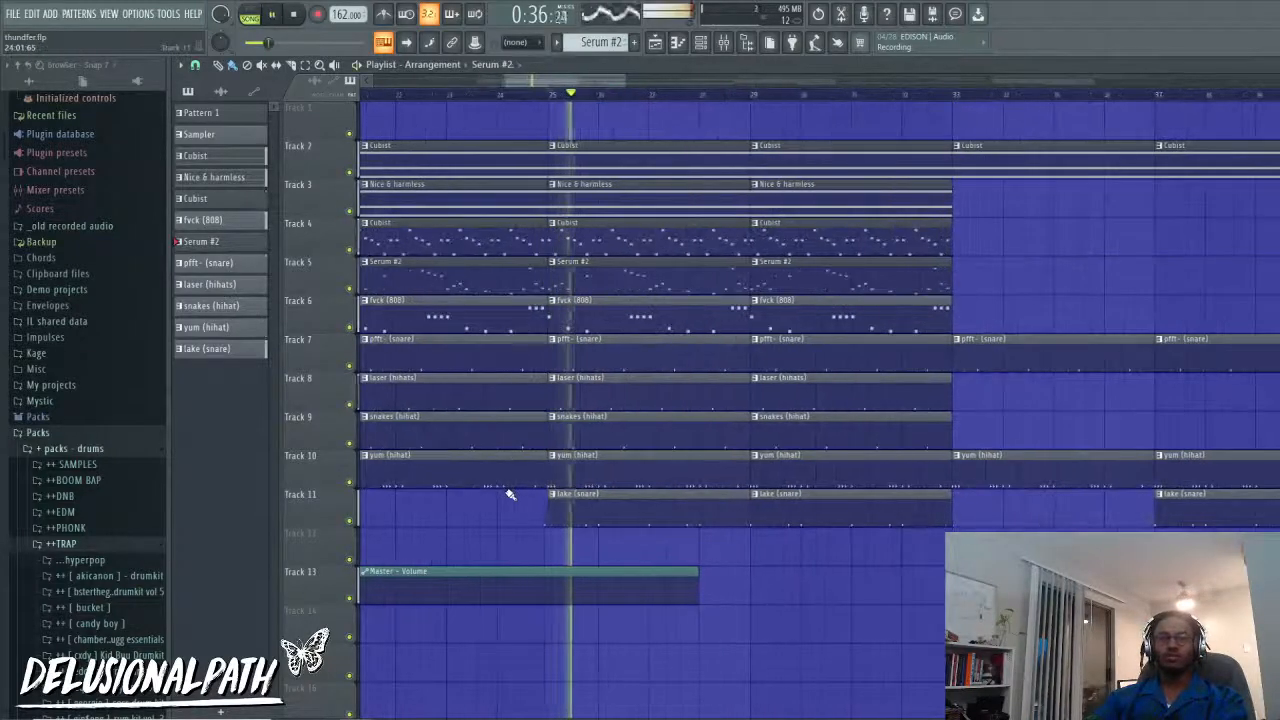
pyautogui.press('space')
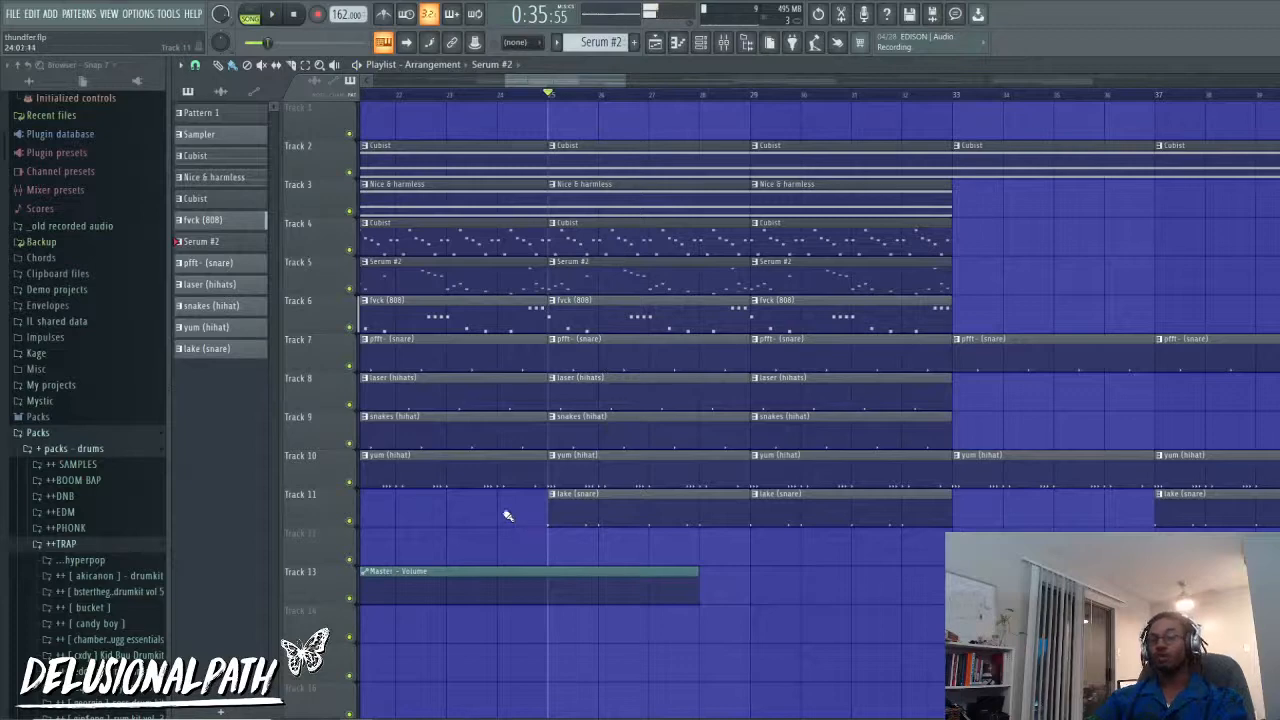
pyautogui.keyDown('ctrl'); pyautogui.scroll(-3, 490, 520); pyautogui.keyUp('ctrl')
pyautogui.keyDown('ctrl'); pyautogui.scroll(4, 460, 526); pyautogui.keyUp('ctrl')
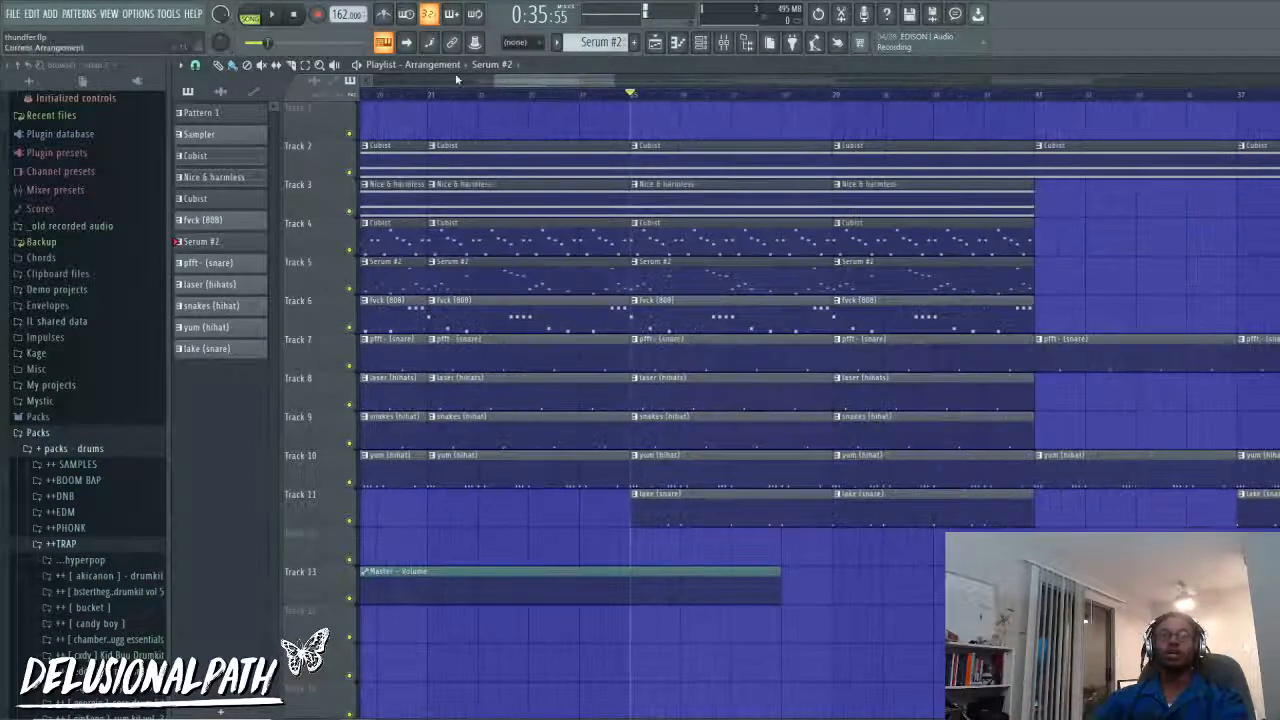
pyautogui.click(700, 42)
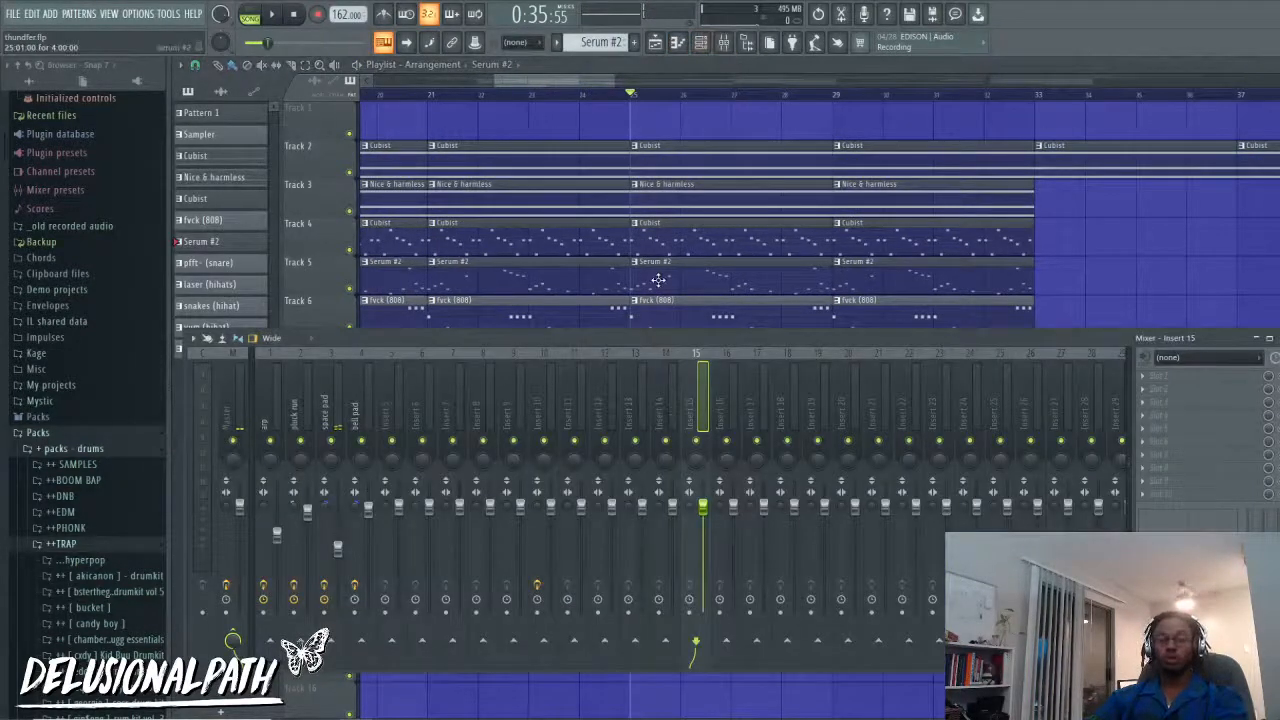
pyautogui.click(708, 43)
pyautogui.press('space')
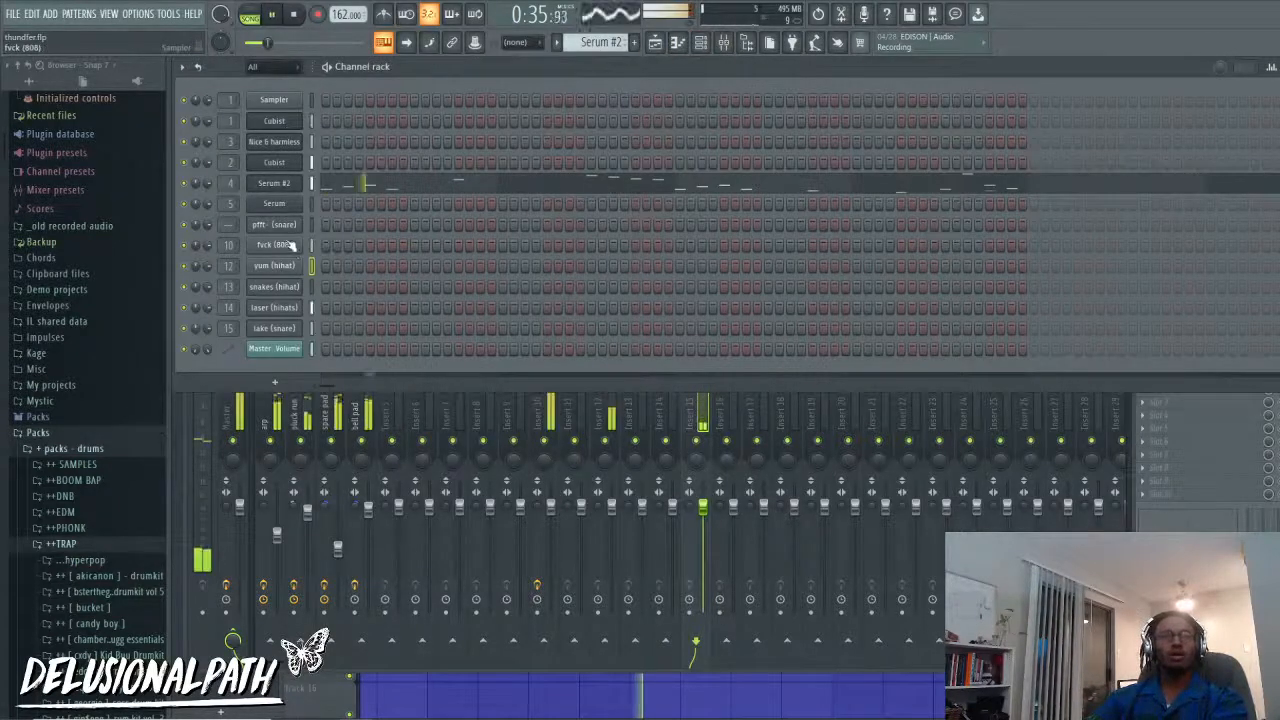
# Step: Rename mixer insert 12 as hihat
pyautogui.click(611, 418)
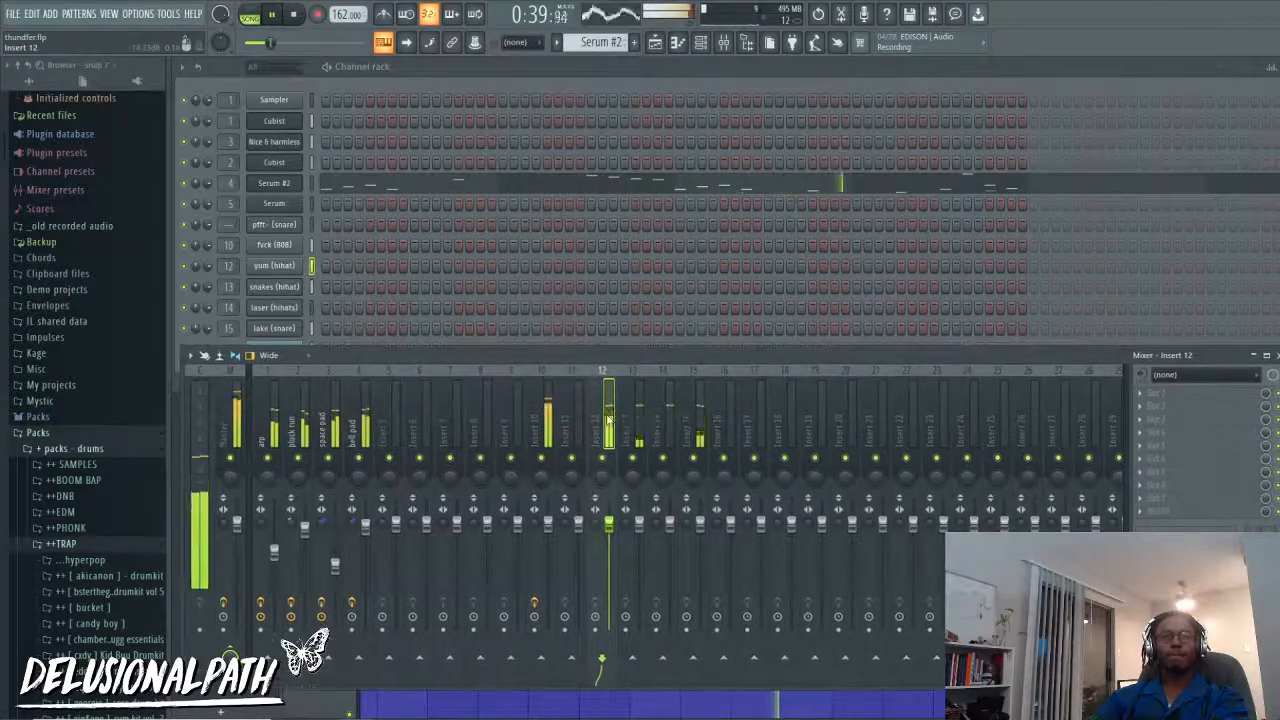
pyautogui.rightClick(614, 416)
pyautogui.click(648, 346)
pyautogui.write('hihatr')
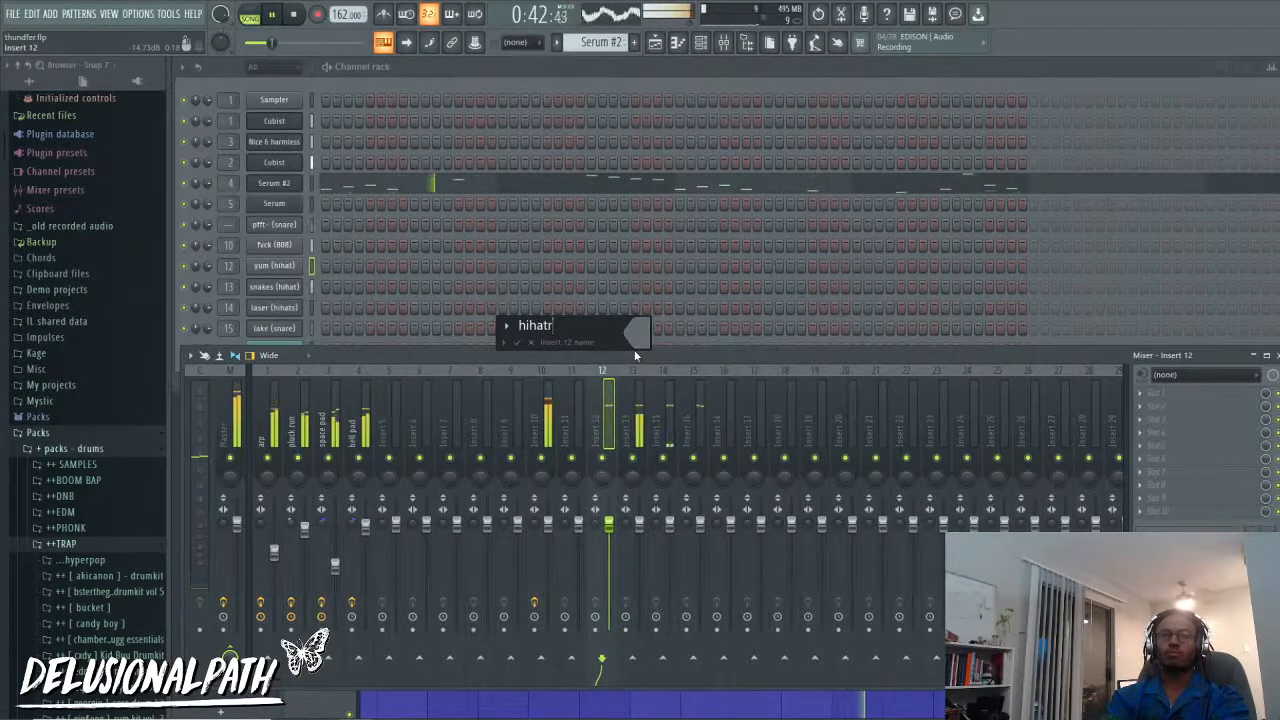
pyautogui.press('Return')
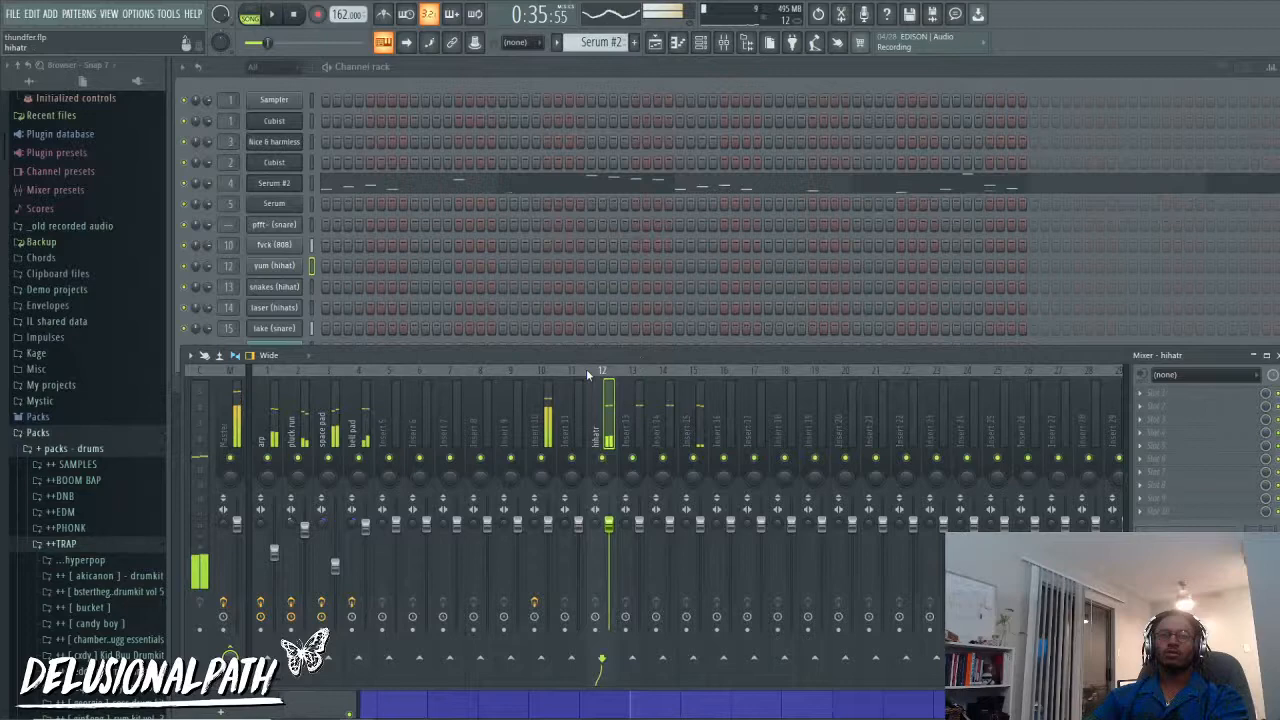
pyautogui.rightClick(606, 395)
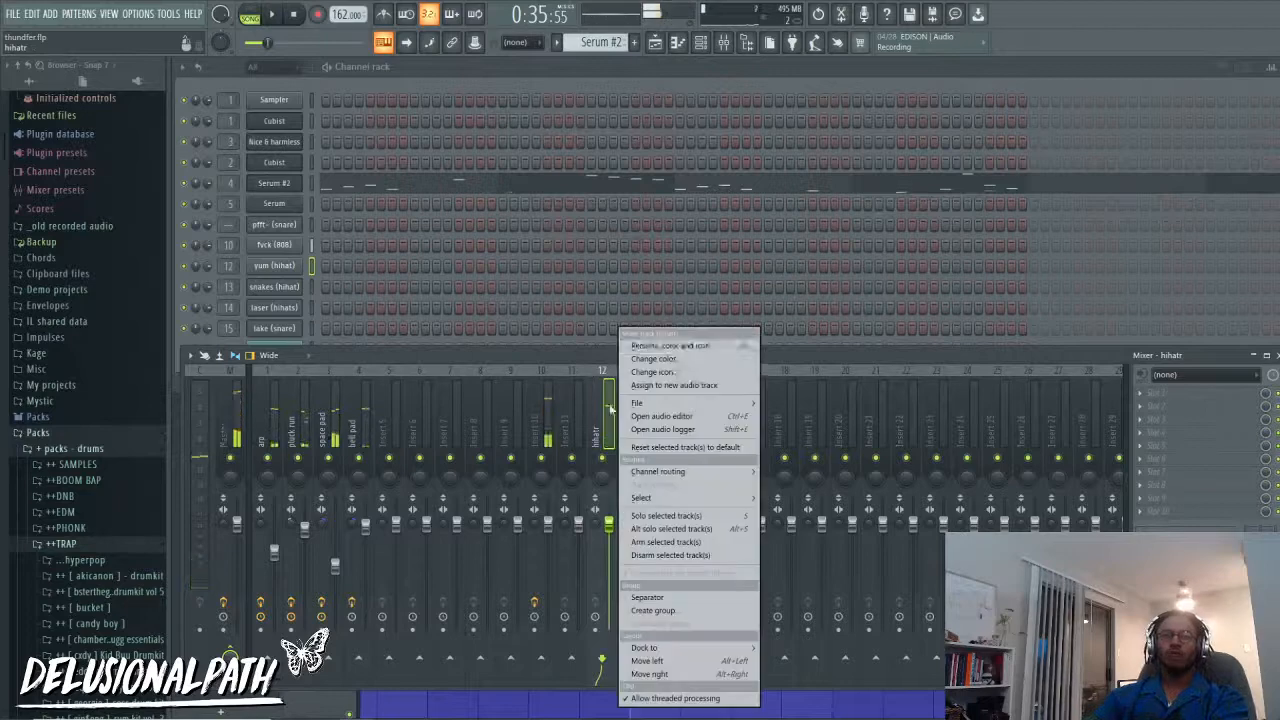
pyautogui.click(669, 349)
pyautogui.press('BackSpace')
pyautogui.press('Return')
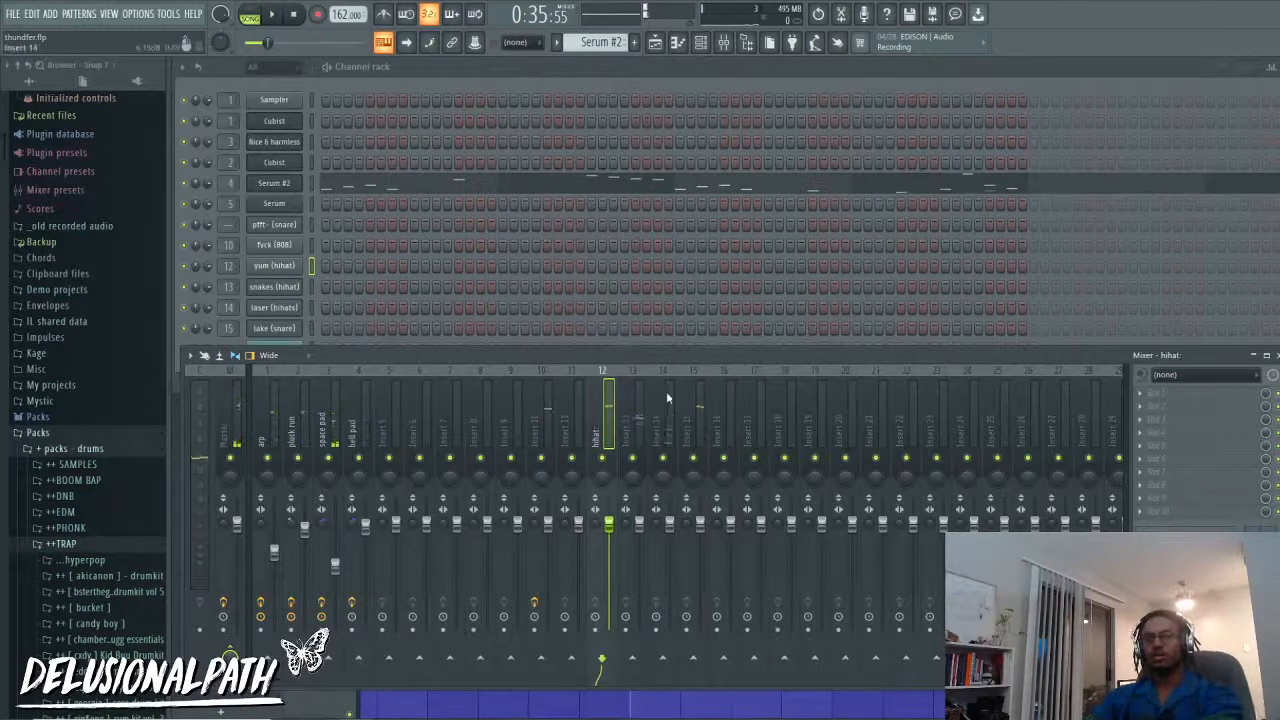
# Step: Play the arrangement and rename mixer insert 15 as wood block
pyautogui.click(686, 420)
pyautogui.rightClick(702, 415)
pyautogui.press('space')
pyautogui.rightClick(702, 415)
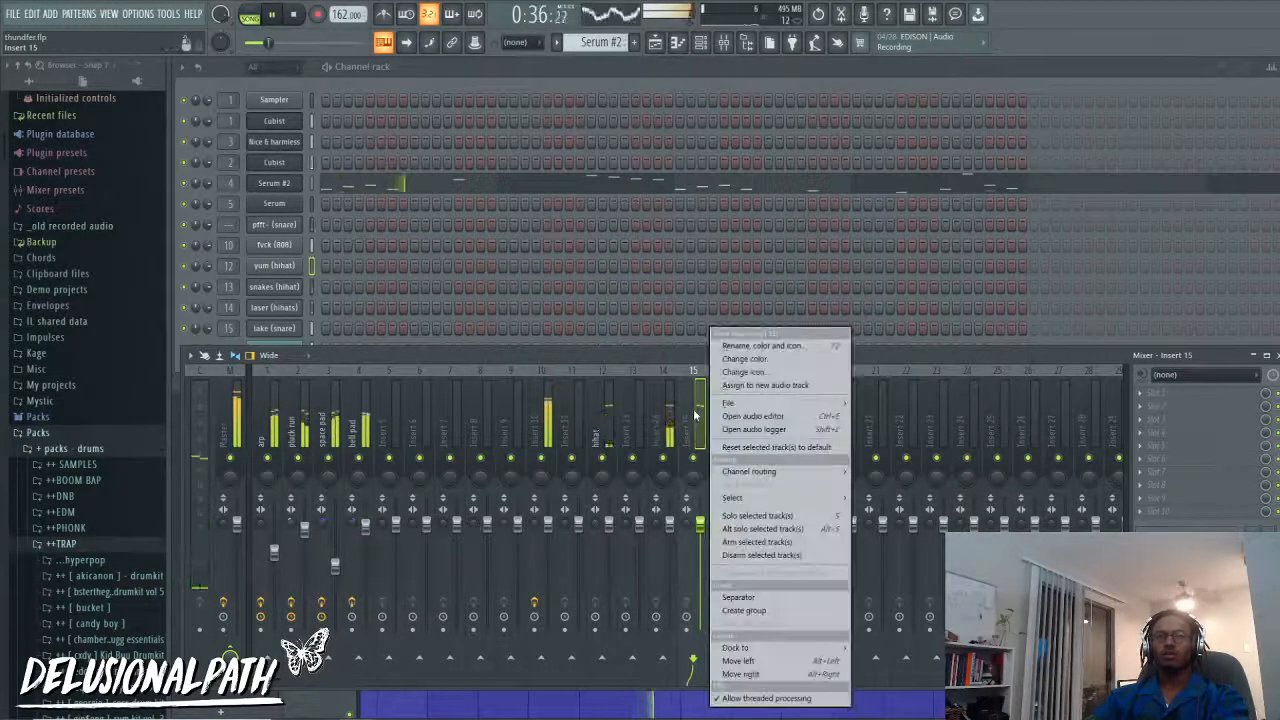
pyautogui.click(760, 346)
pyautogui.write('wood bl')
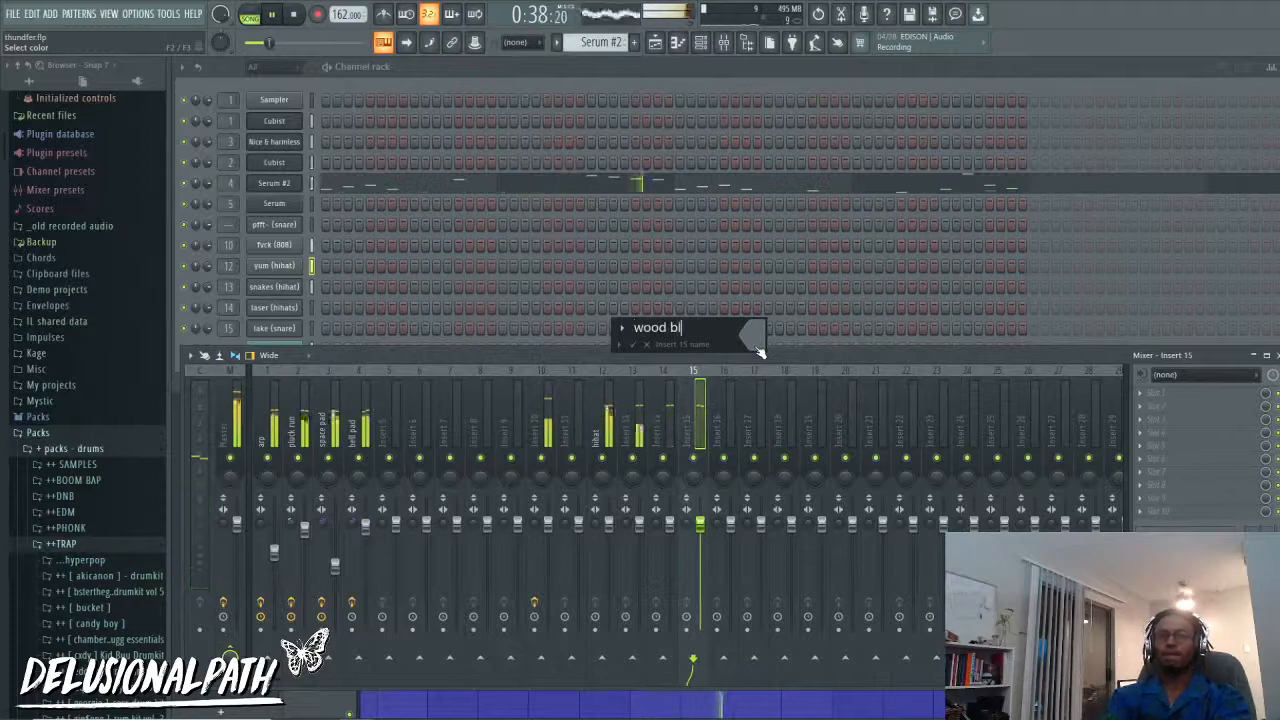
pyautogui.write('ock')
pyautogui.press('Return')
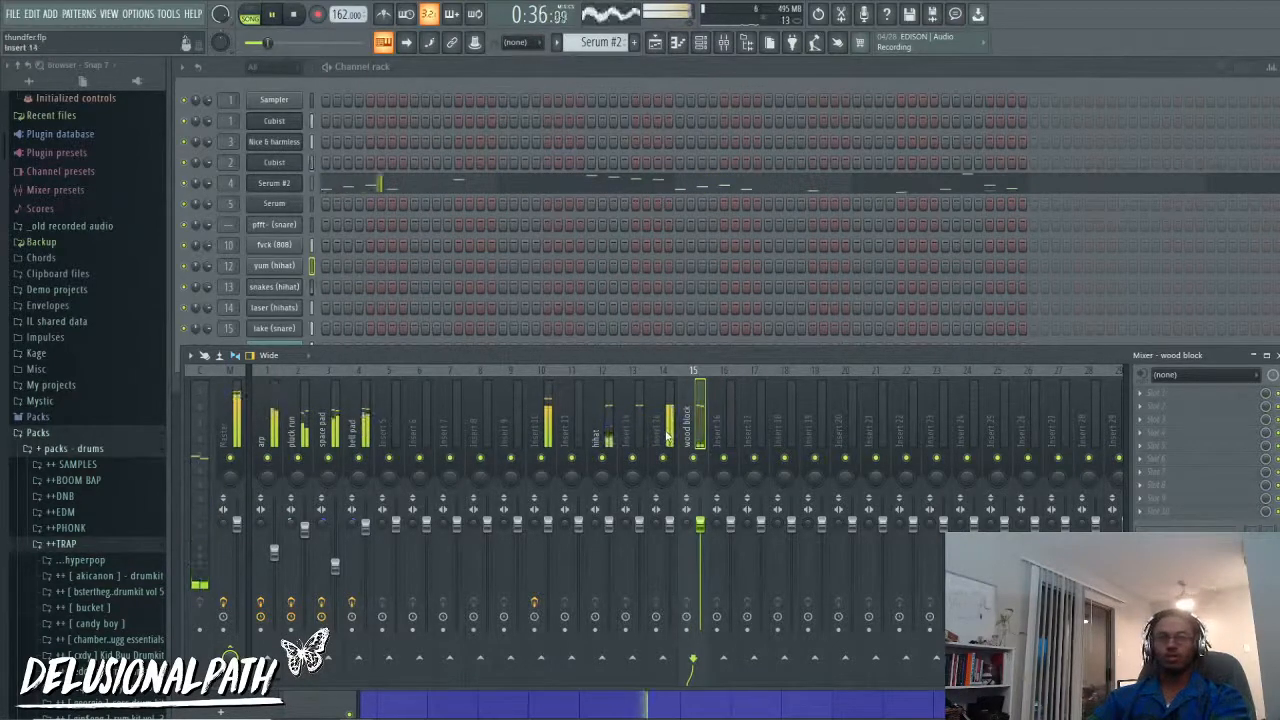
# Step: Rename mixer insert 14 as shaker
pyautogui.rightClick(666, 440)
pyautogui.click(694, 346)
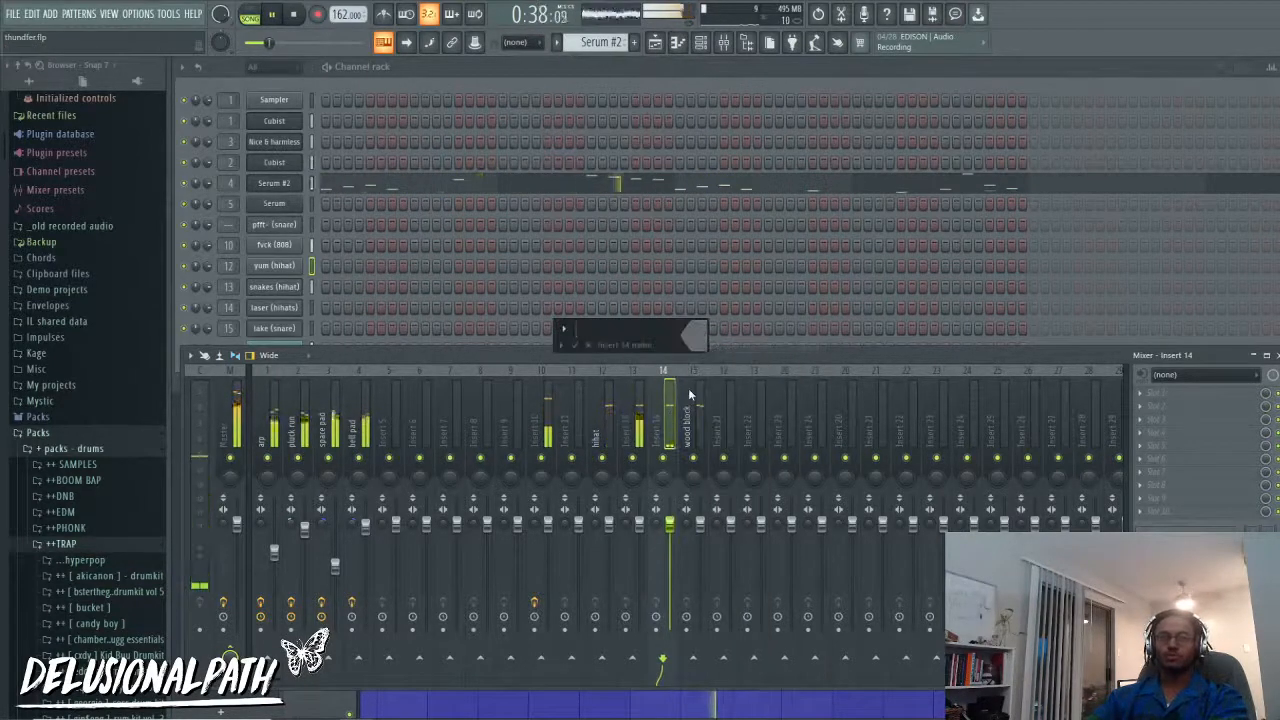
pyautogui.write('Shaker')
pyautogui.press('Return')
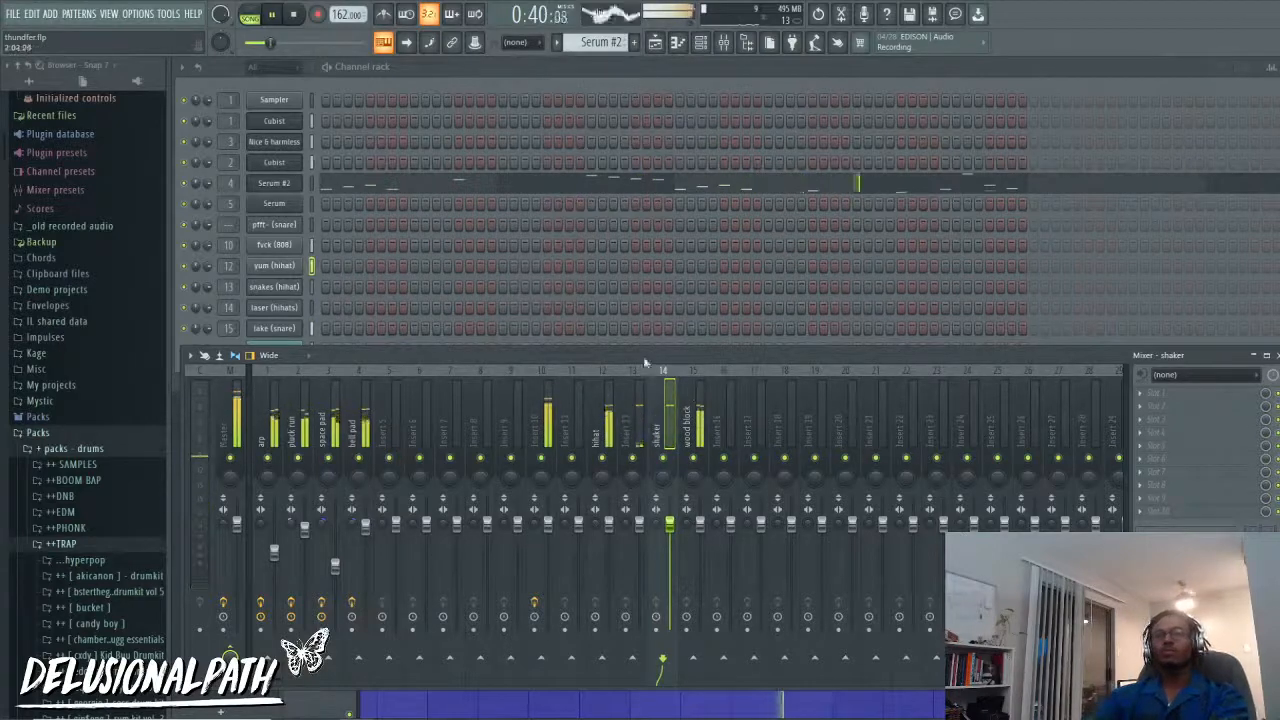
# Step: Rename mixer insert 13 as snare
pyautogui.click(628, 420)
pyautogui.rightClick(628, 420)
pyautogui.click(652, 374)
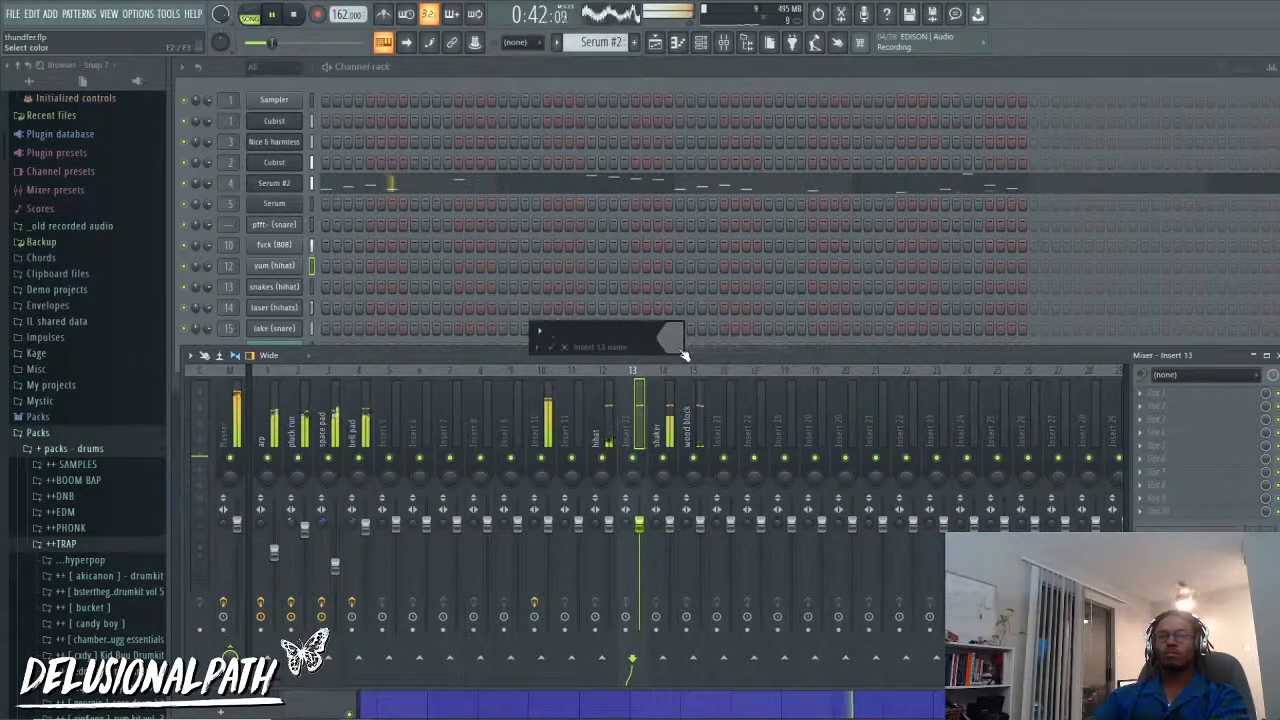
pyautogui.write('snare')
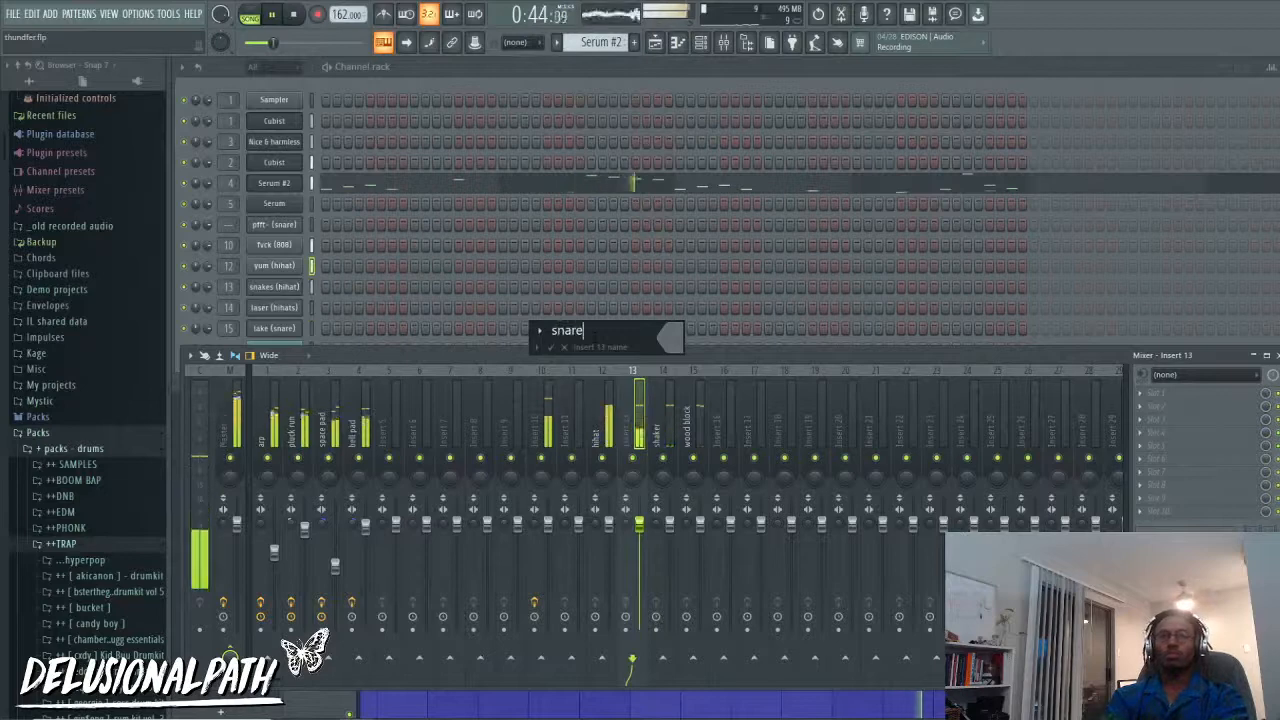
pyautogui.press('Return')
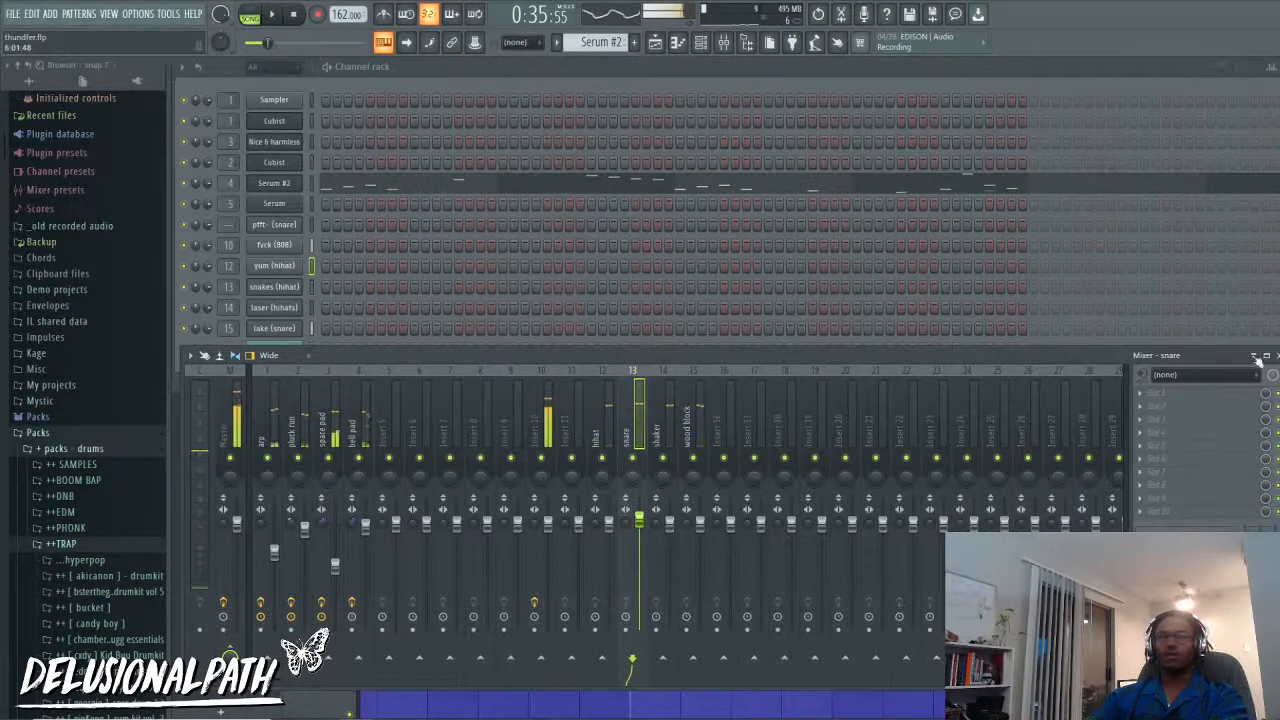
# Step: Make pfft- (snare) the active pattern and show its steps in the channel rack
pyautogui.click(1266, 355)
pyautogui.press('F6')
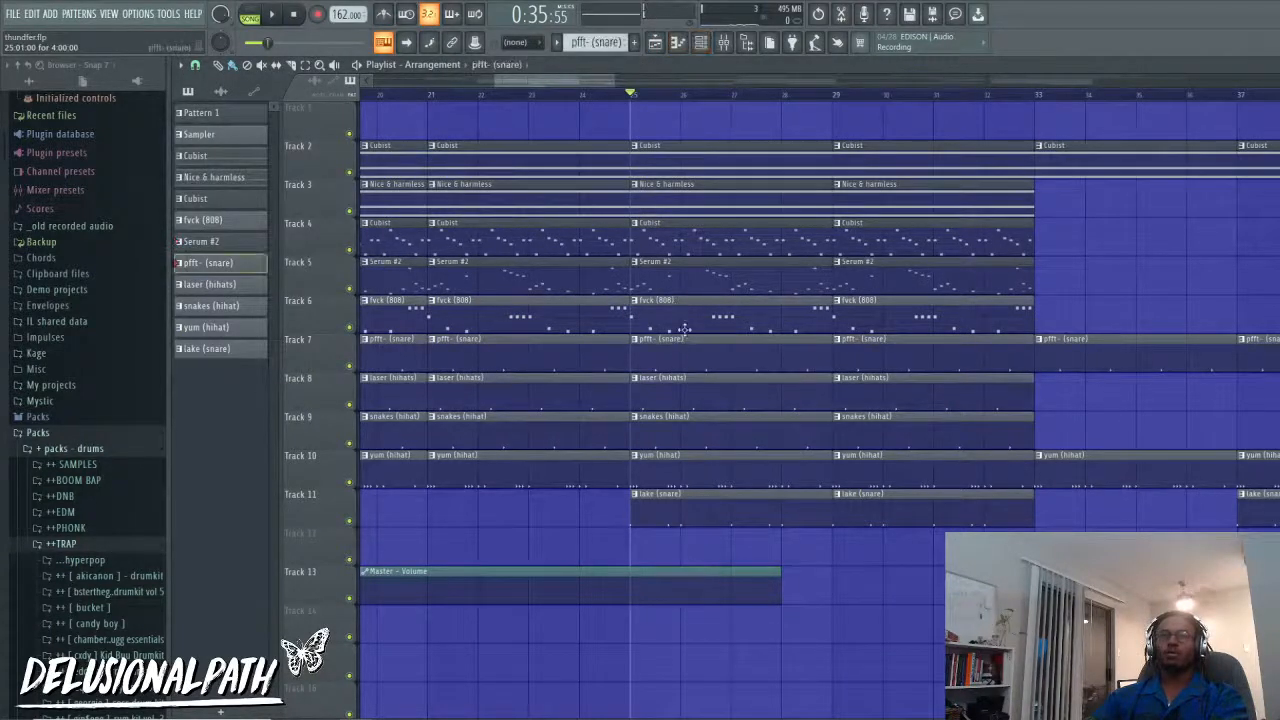
pyautogui.press('F9')
pyautogui.click(701, 42)
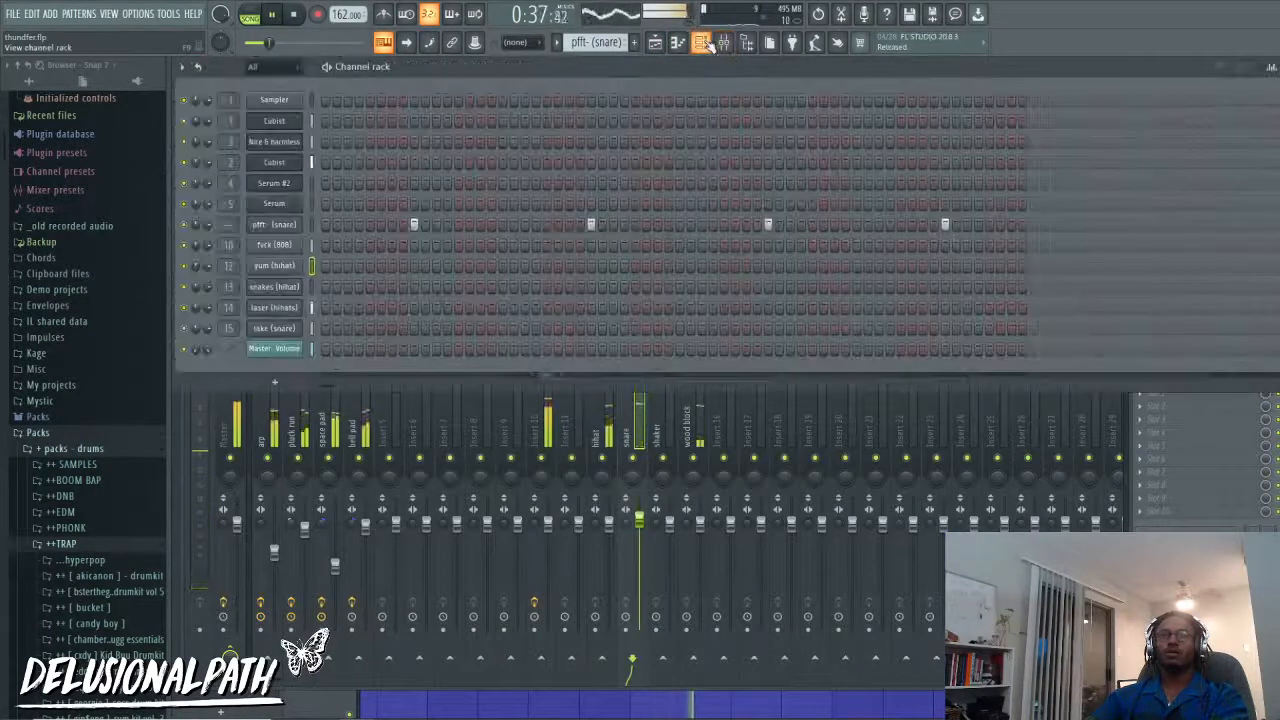
# Step: Browse satan's drum kit to its snares, snaps and rims folder and audition crunchy_snareclap against the beat
pyautogui.scroll(-12, 100, 300)
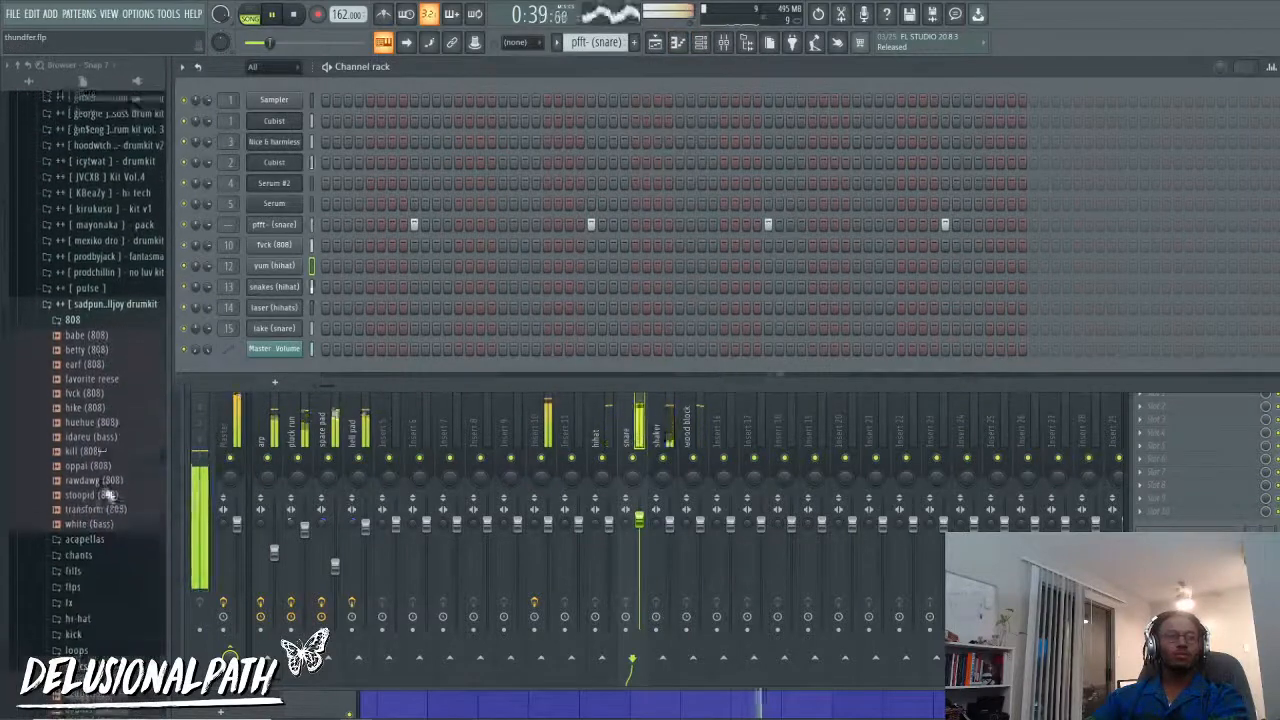
pyautogui.scroll(3, 108, 494)
pyautogui.click(110, 197)
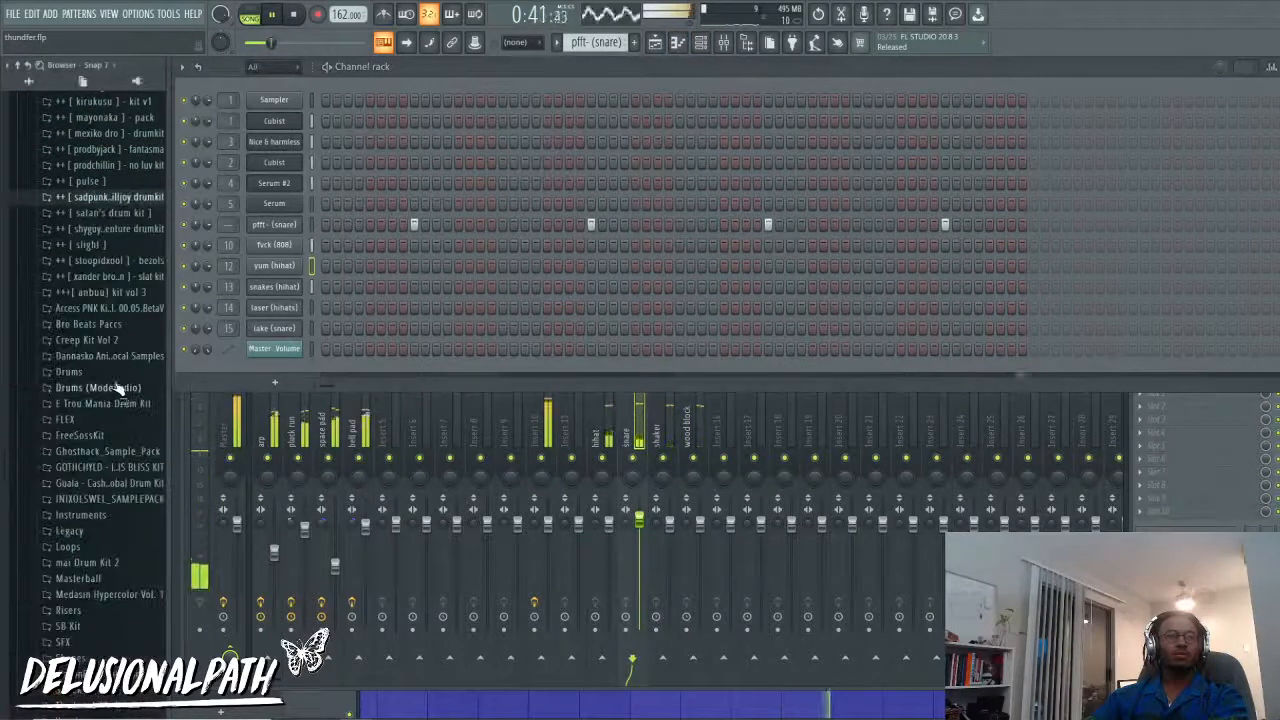
pyautogui.click(105, 213)
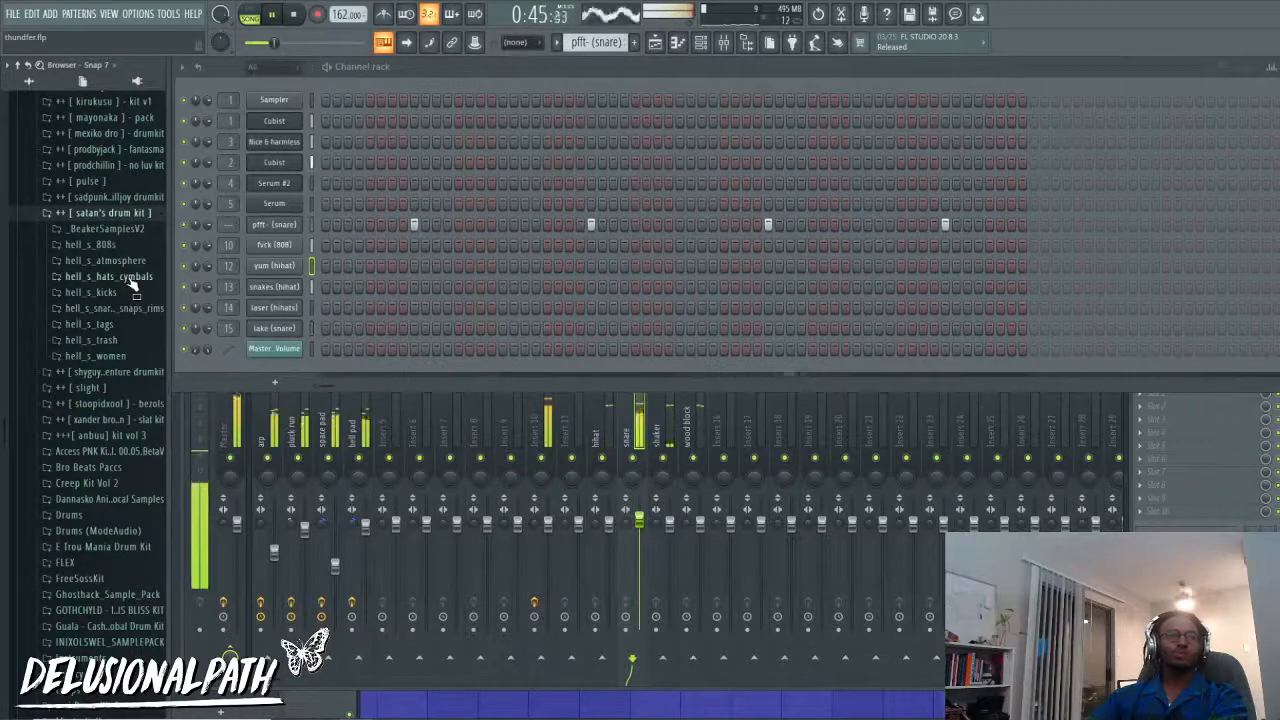
pyautogui.press('space')
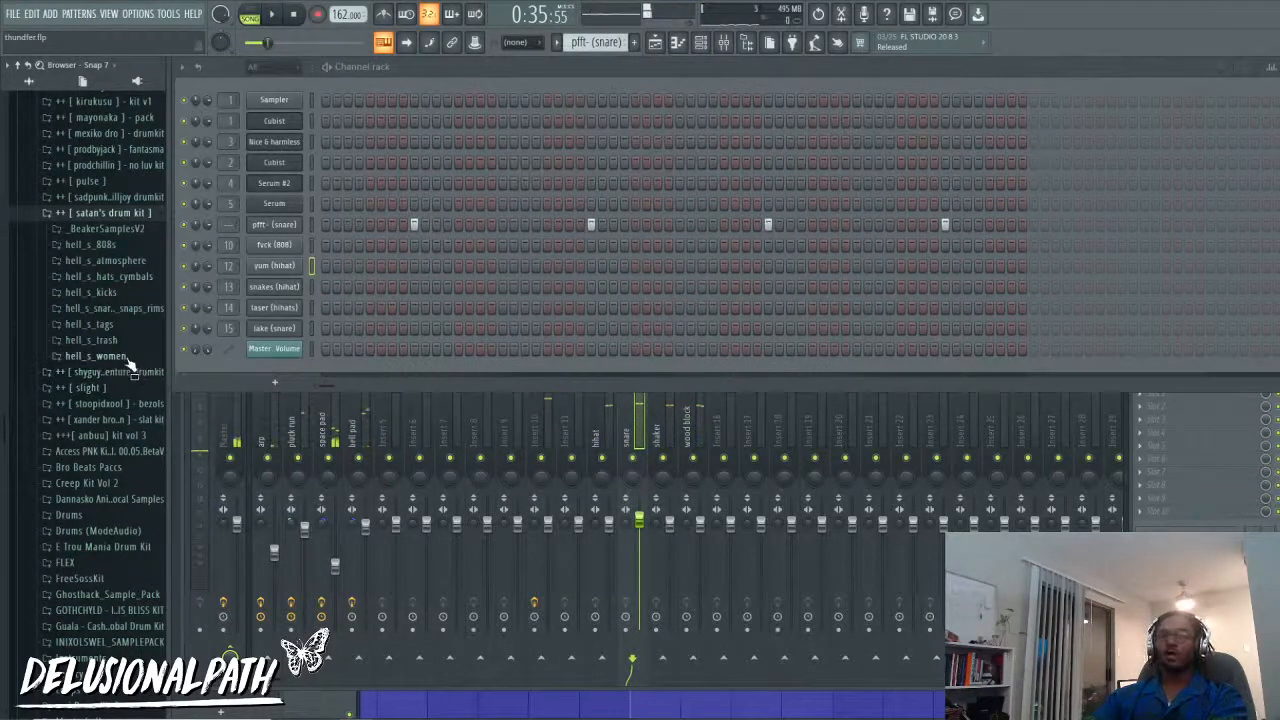
pyautogui.scroll(5, 128, 400)
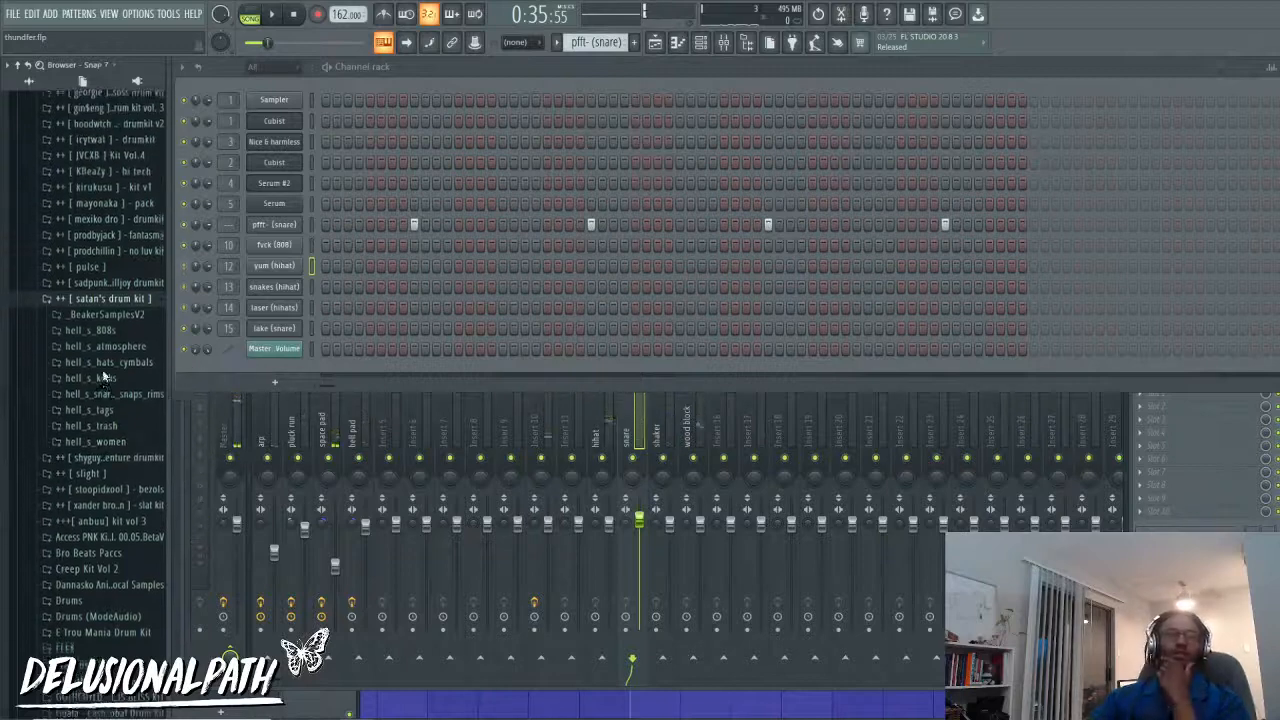
pyautogui.click(112, 482)
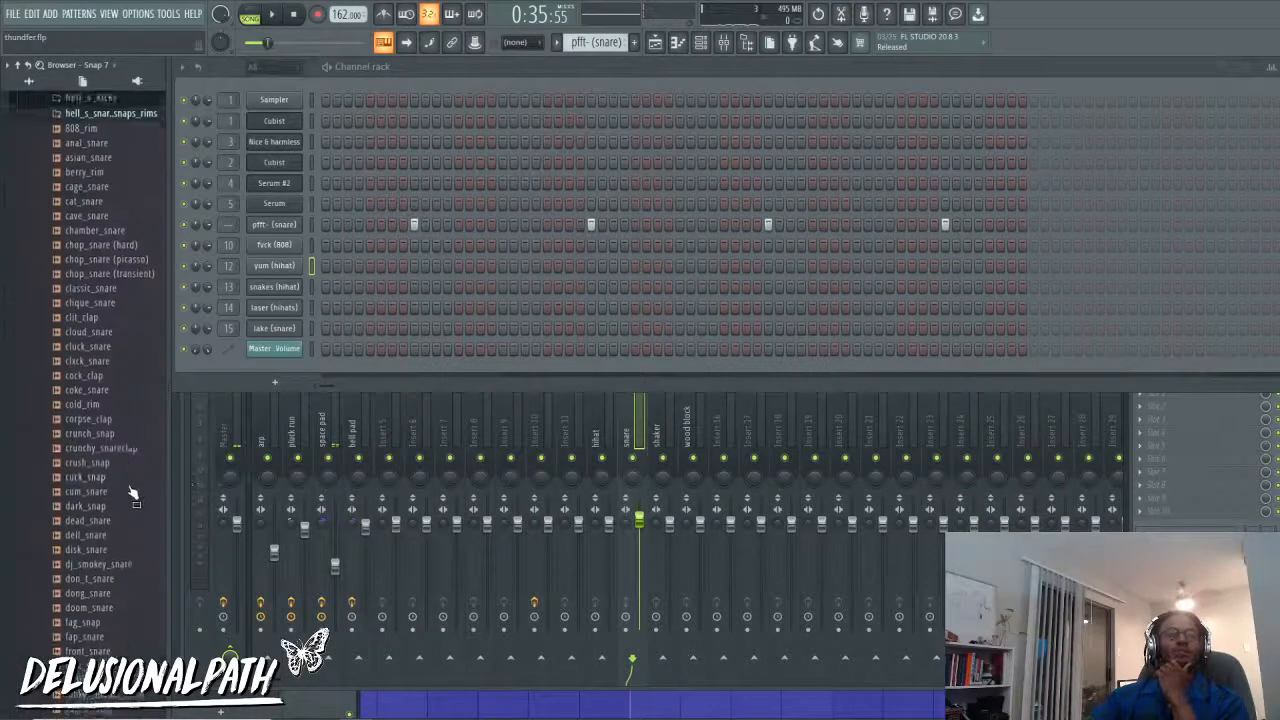
pyautogui.click(110, 433)
pyautogui.press('space')
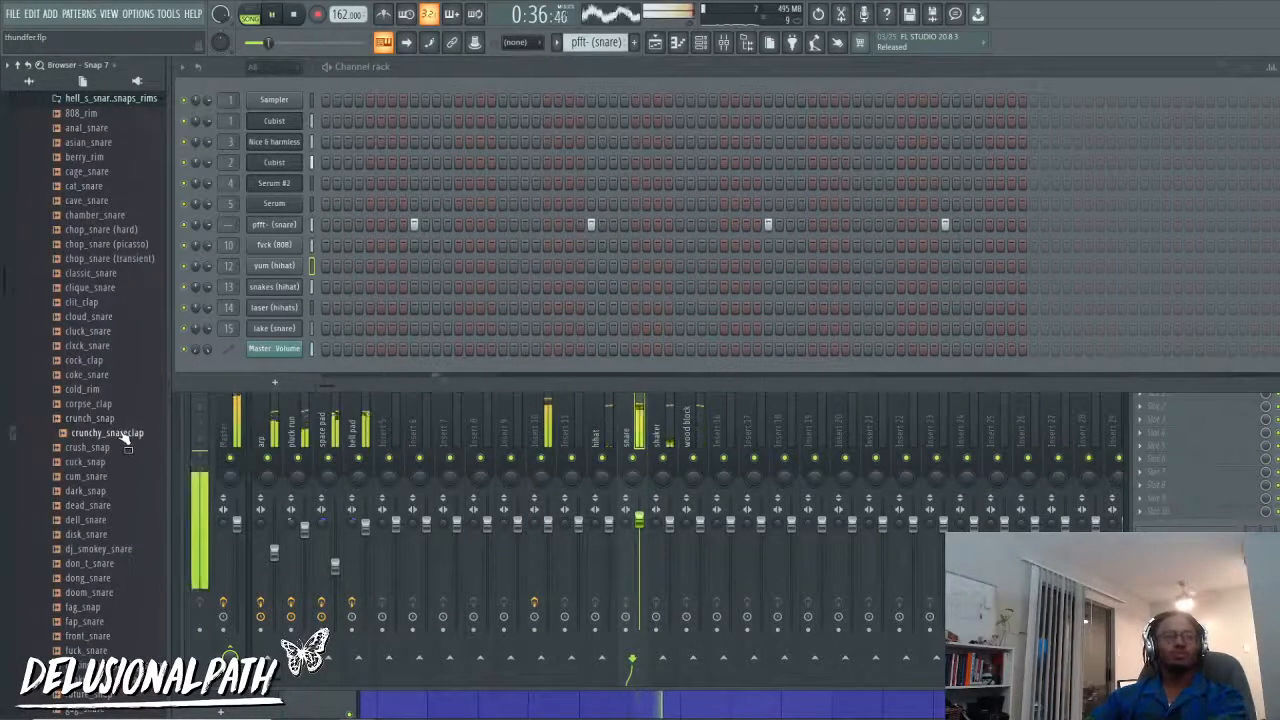
# Step: Add crunchy_snareclap to the channel rack and place it directly below pfft- (snare)
pyautogui.moveTo(127, 447); pyautogui.dragTo(290, 366)
pyautogui.press('space')
pyautogui.moveTo(289, 291); pyautogui.dragTo(289, 270)
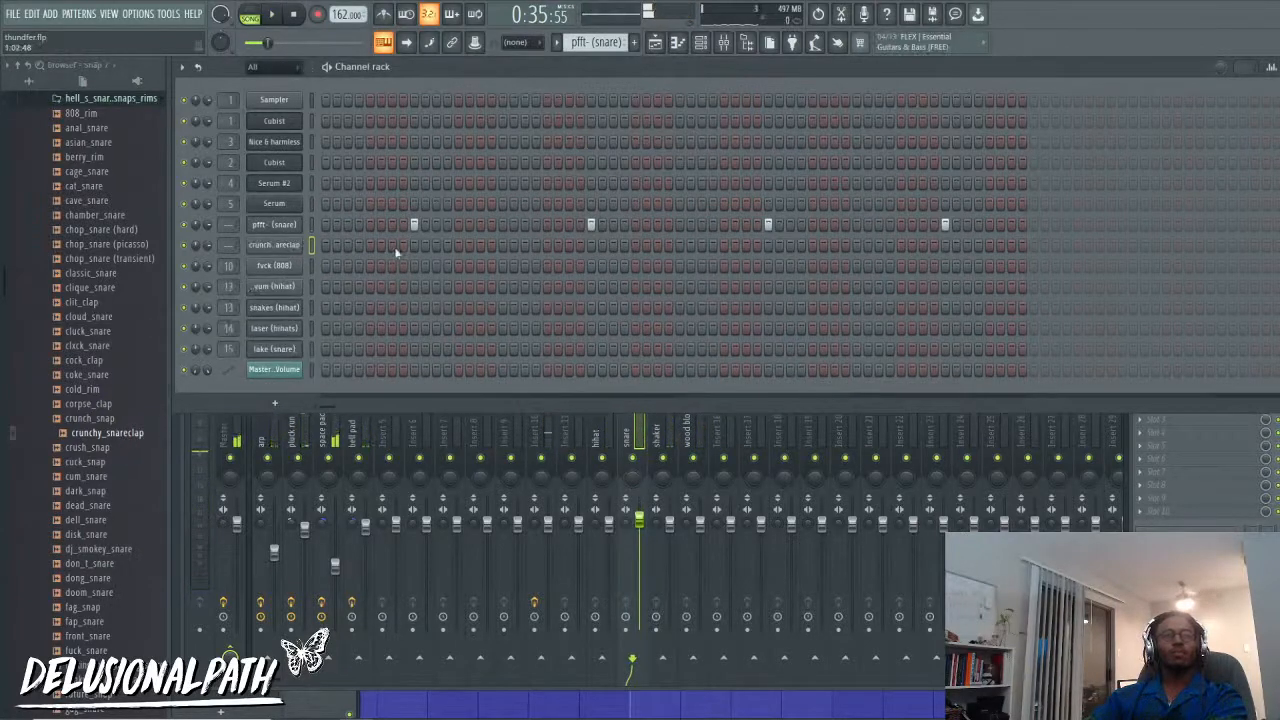
# Step: Reset the pfft- (snare) channel's volume and route both it and crunchy_snareclap to mixer track 11
pyautogui.rightClick(213, 225)
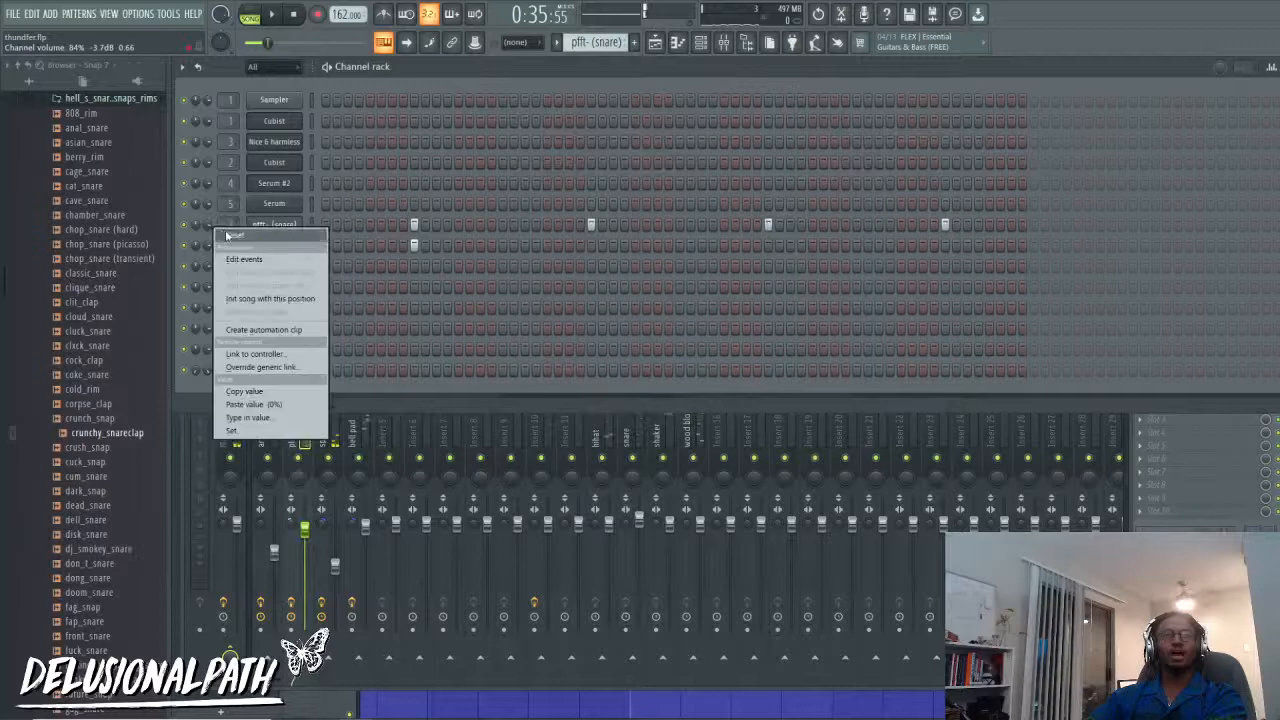
pyautogui.click(228, 222)
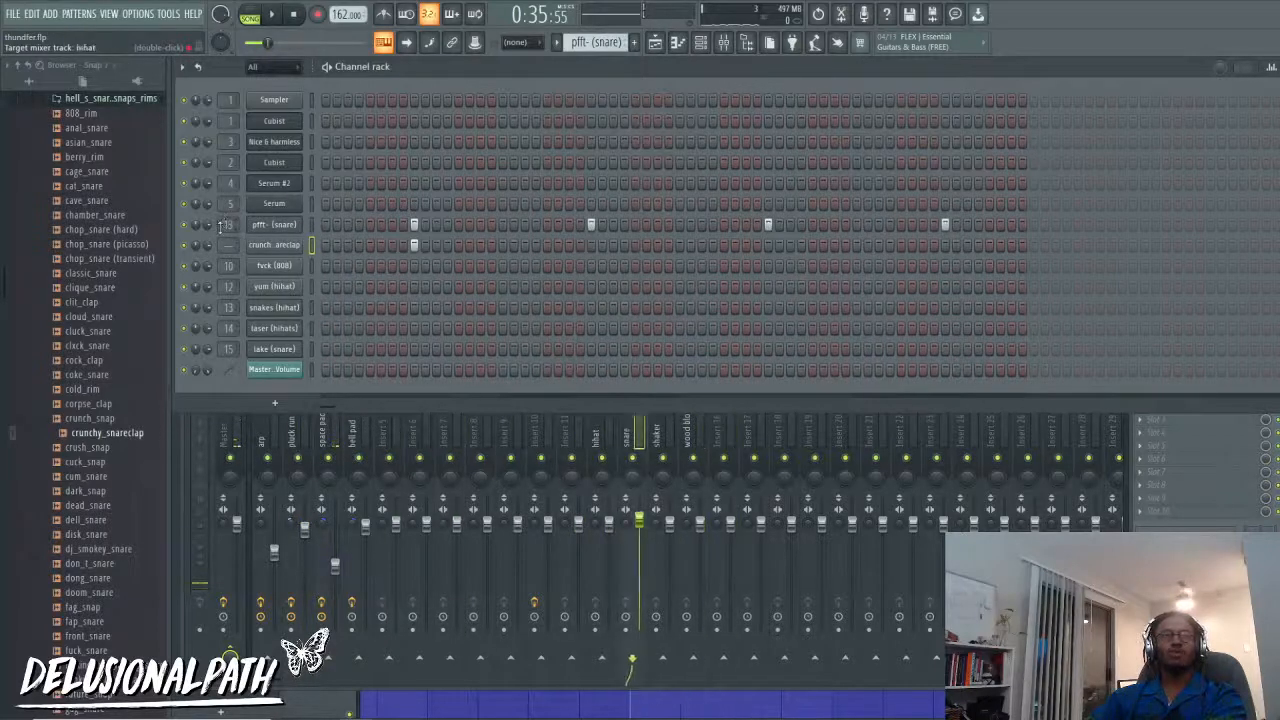
pyautogui.scroll(6, 225, 249)
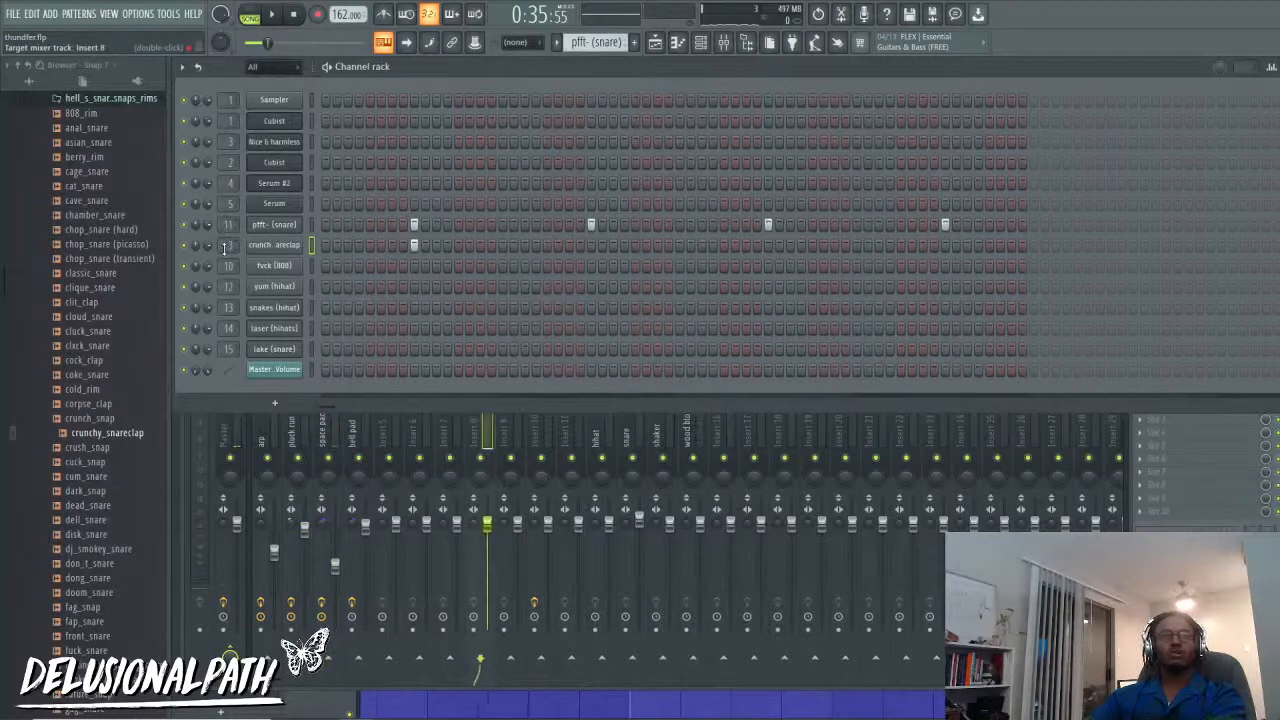
pyautogui.scroll(3, 225, 249)
pyautogui.scroll(-3, 225, 249)
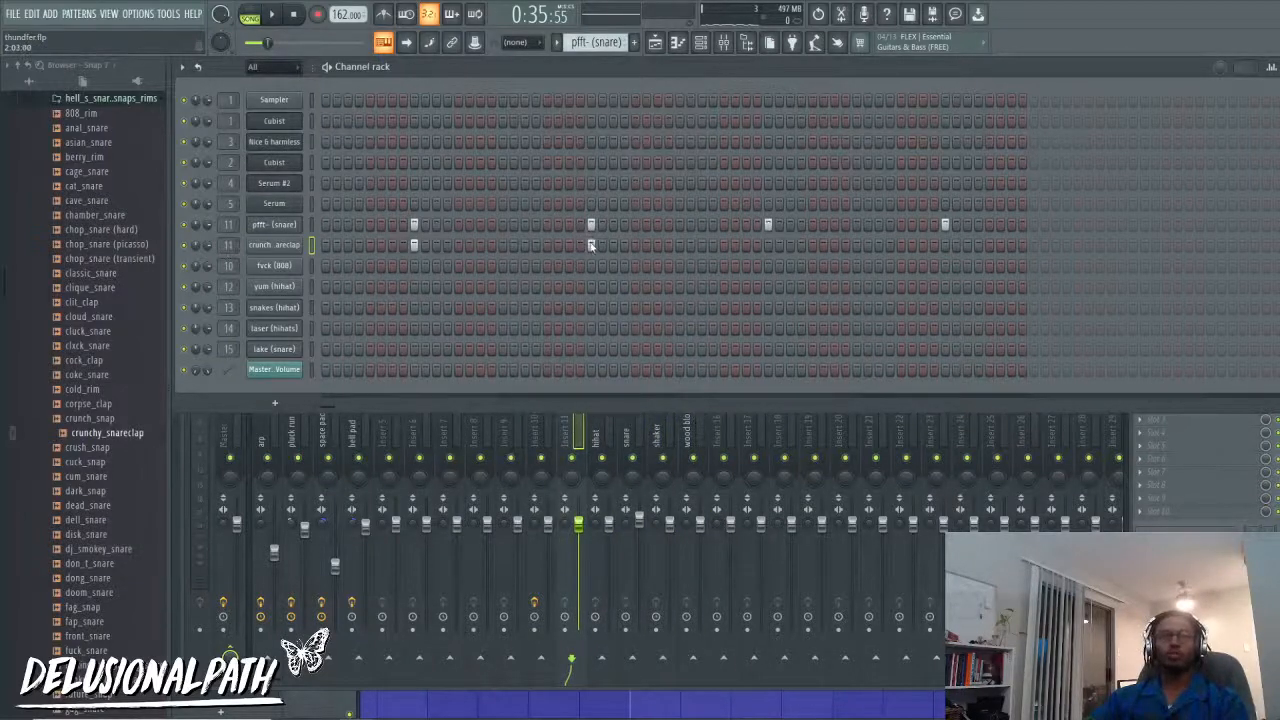
# Step: Fill crunchy_snareclap with steps on the same four positions as pfft- (snare) and adjust its sampler time stretching during playback
pyautogui.click(945, 245)
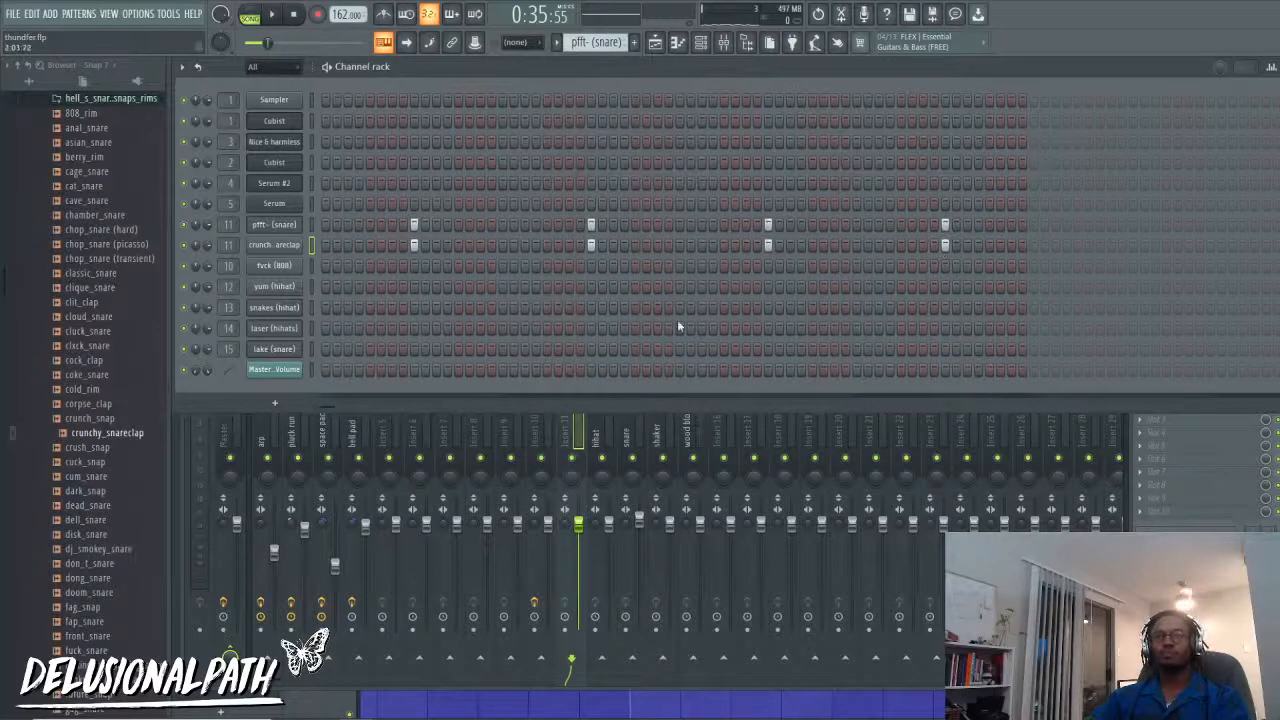
pyautogui.press('space')
pyautogui.click(274, 245)
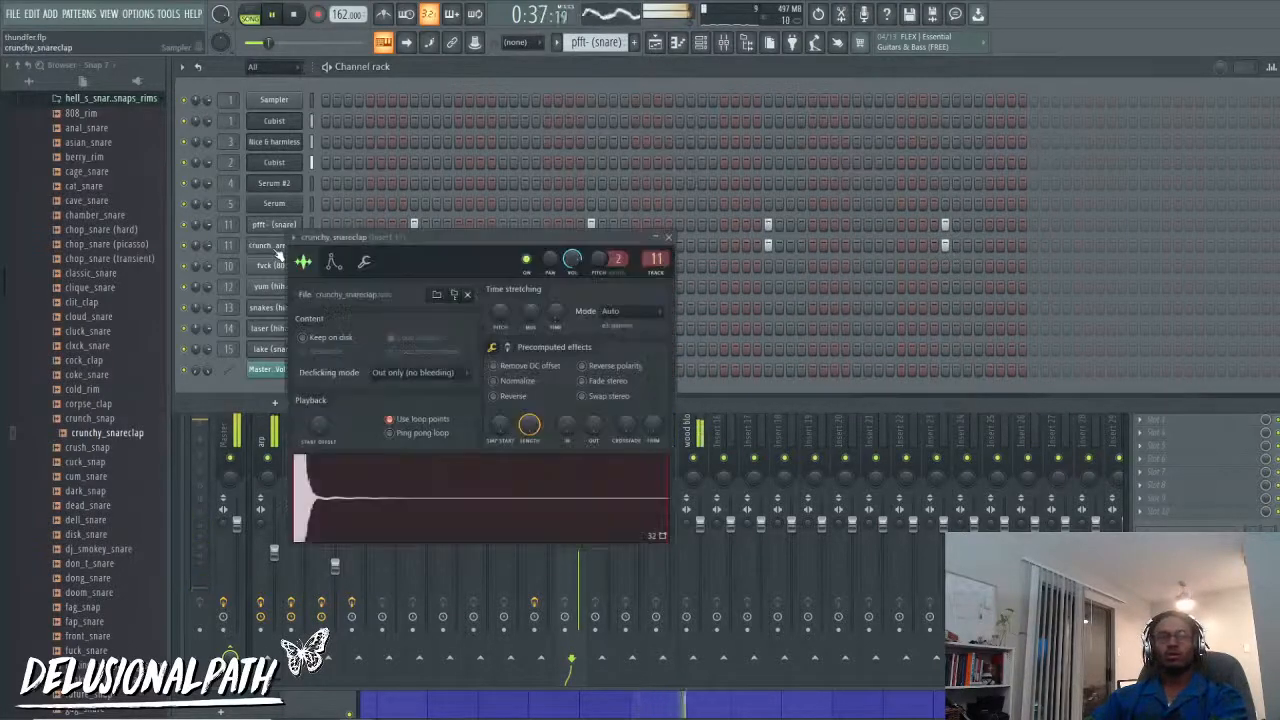
pyautogui.rightClick(556, 313)
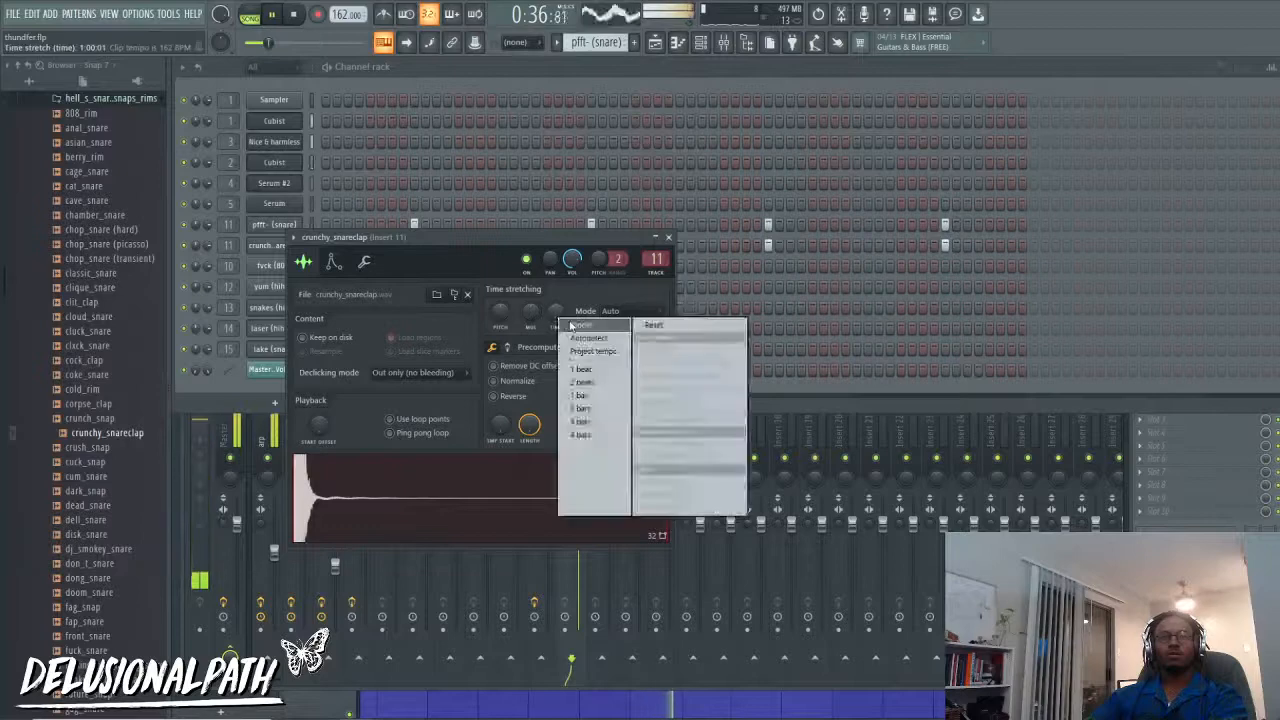
pyautogui.click(575, 332)
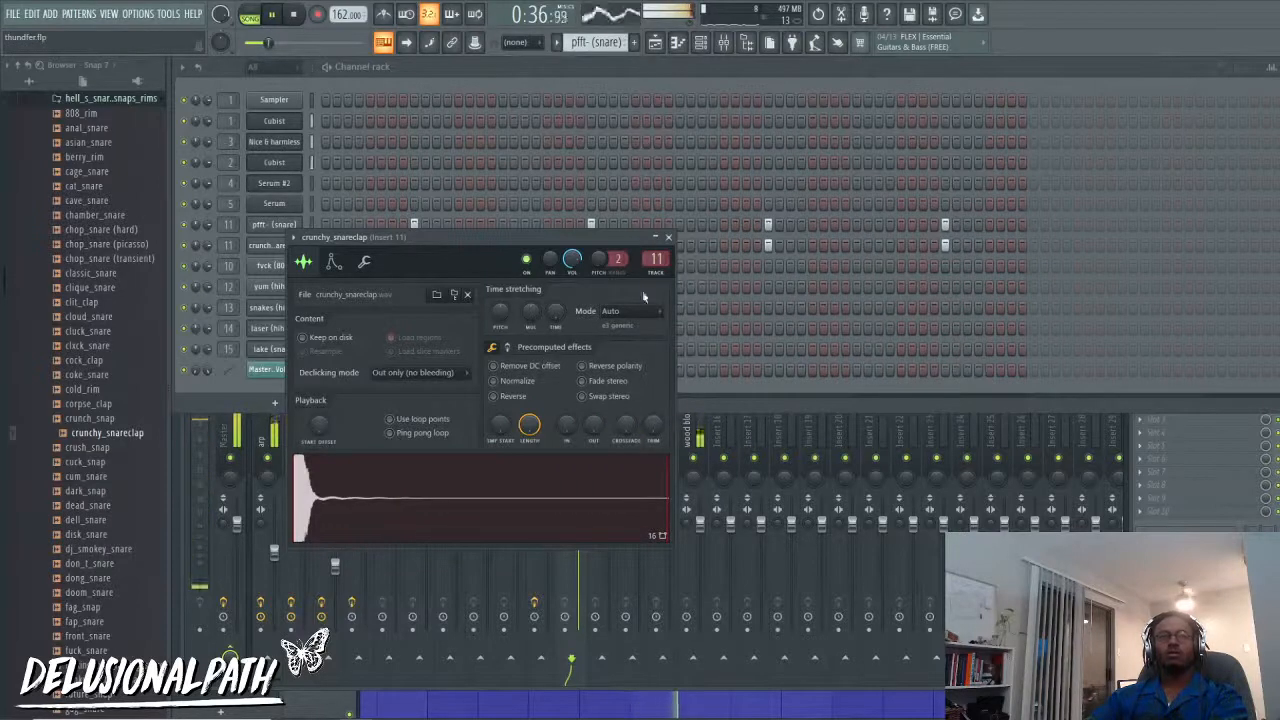
pyautogui.click(668, 238)
# Step: Replace the crunchy_snareclap sample with cuck_snap and reset that channel's volume while the song plays
pyautogui.click(90, 462)
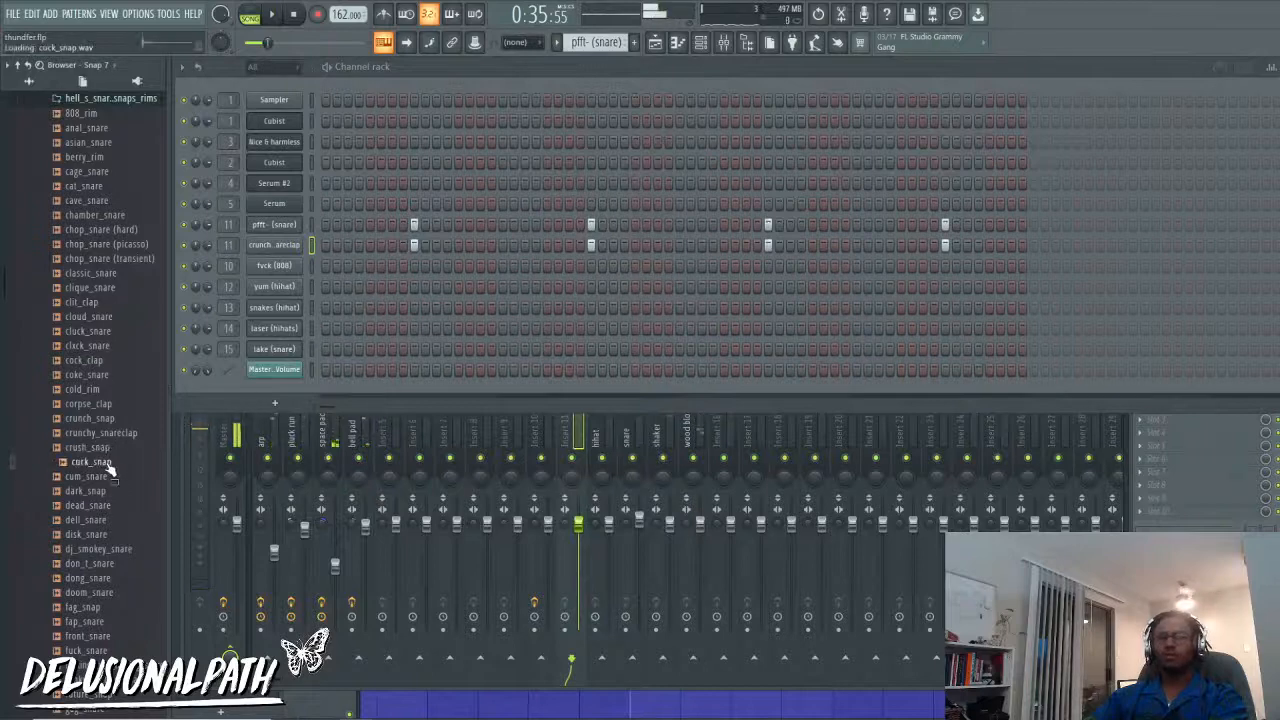
pyautogui.moveTo(297, 265); pyautogui.dragTo(297, 252)
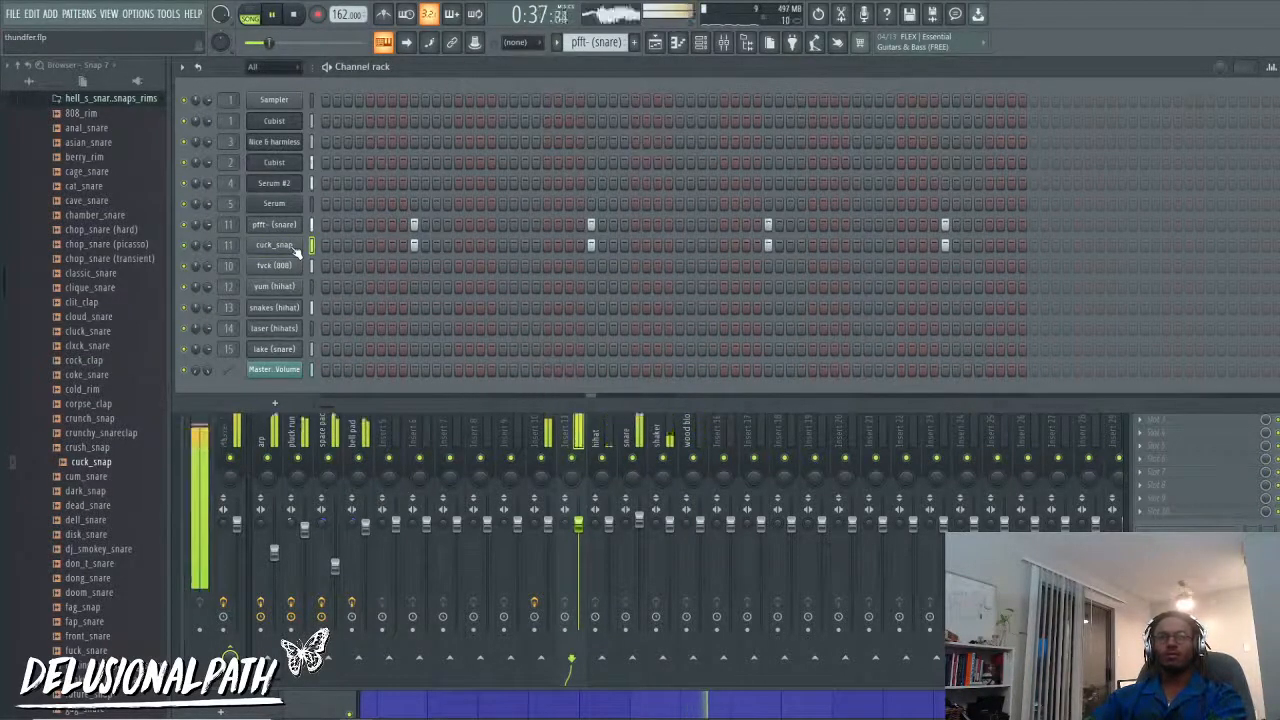
pyautogui.moveTo(209, 250); pyautogui.dragTo(209, 256)
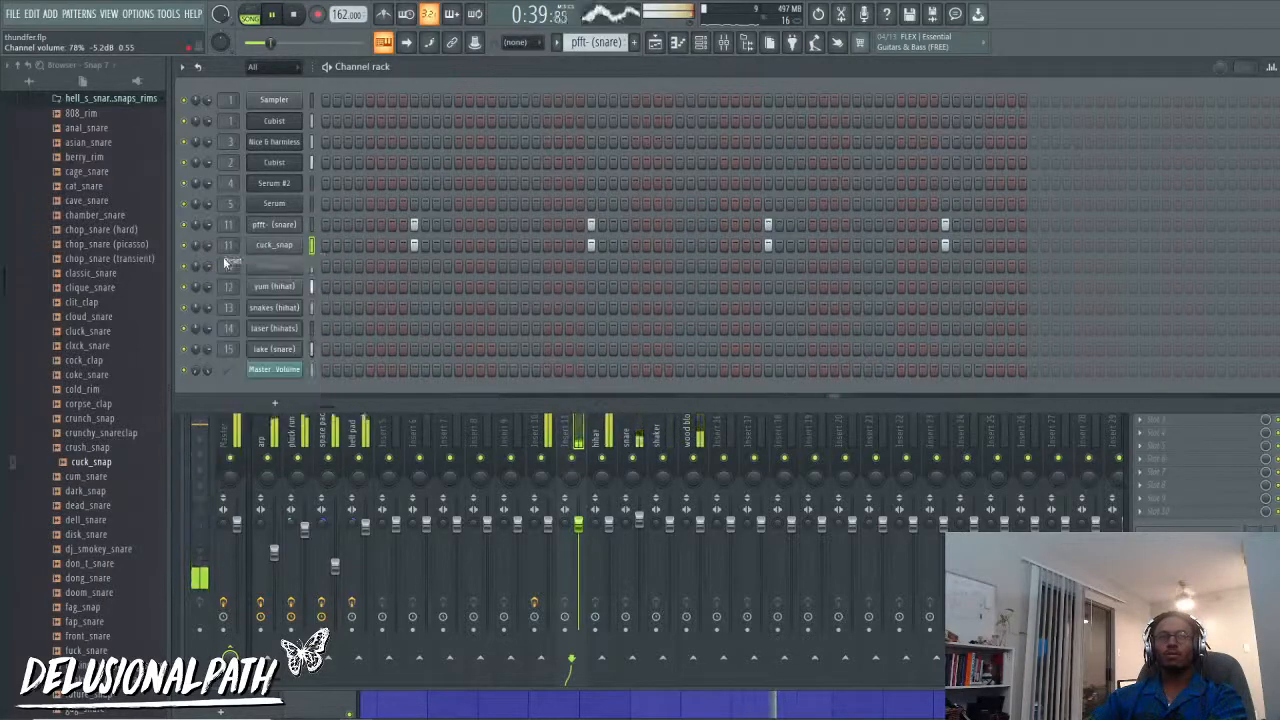
pyautogui.press('space')
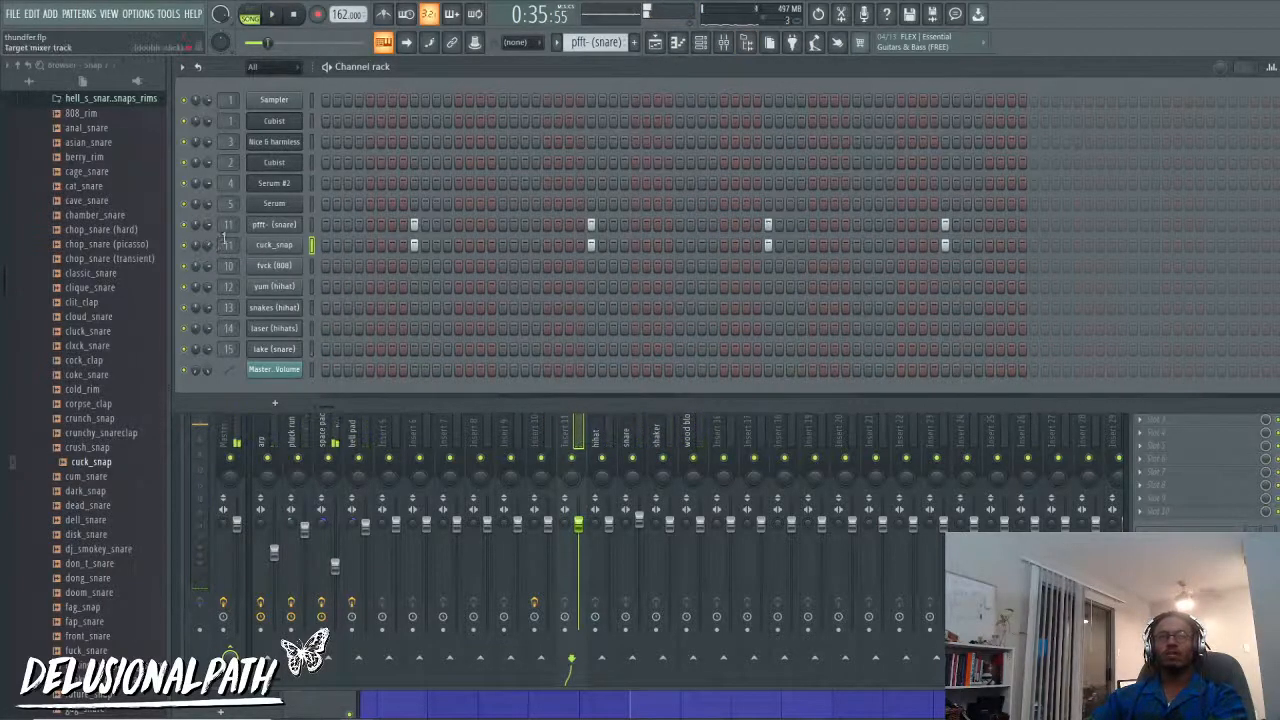
# Step: Route cuck_snap to mixer track 16 and move its channel directly below lake (snare)
pyautogui.scroll(5, 219, 245)
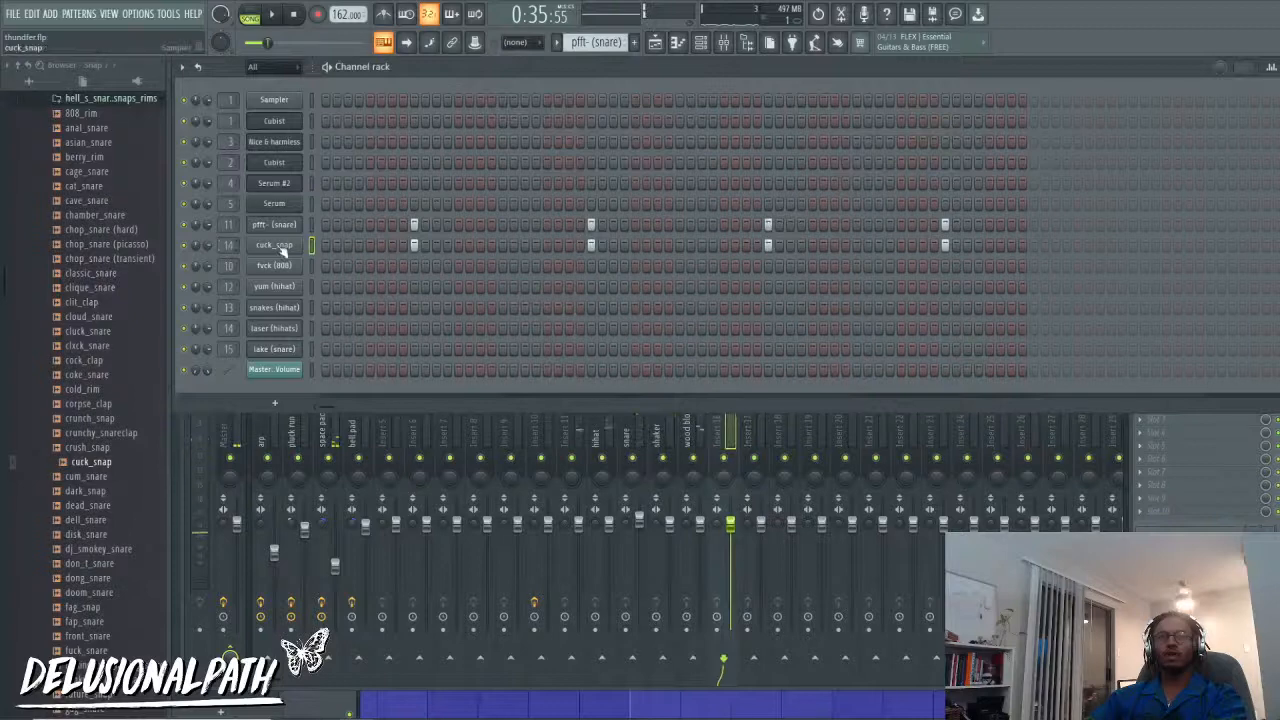
pyautogui.moveTo(283, 253); pyautogui.dragTo(283, 357)
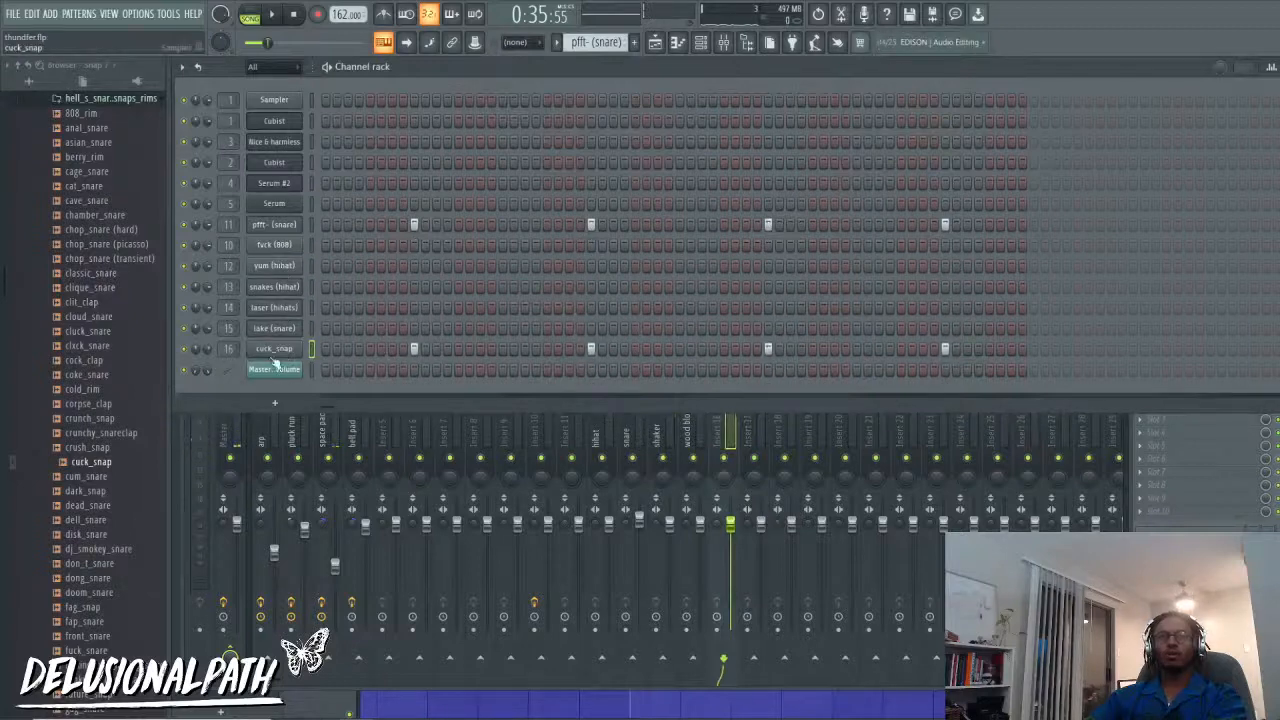
# Step: Transfer cuck_snap's four steps out of pfft- (snare) into a new pattern named snap
pyautogui.rightClick(258, 341)
pyautogui.click(470, 364)
pyautogui.click(636, 43)
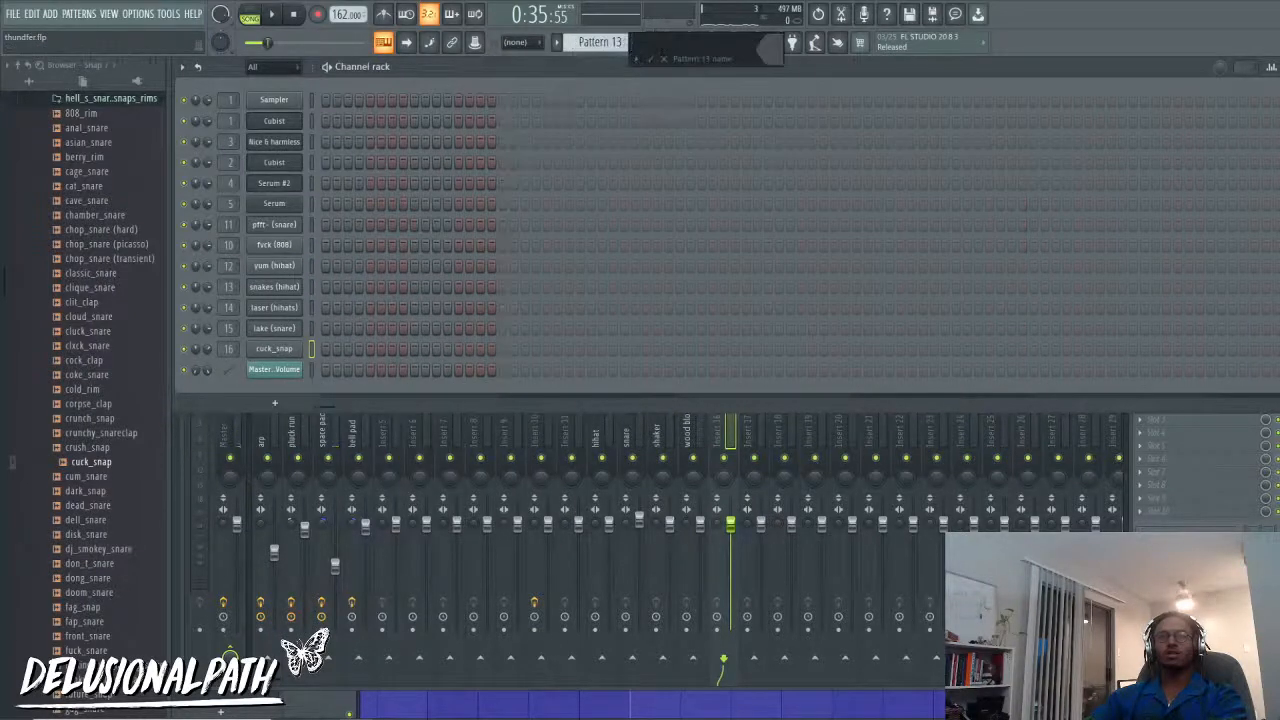
pyautogui.write('snap')
pyautogui.press('Return')
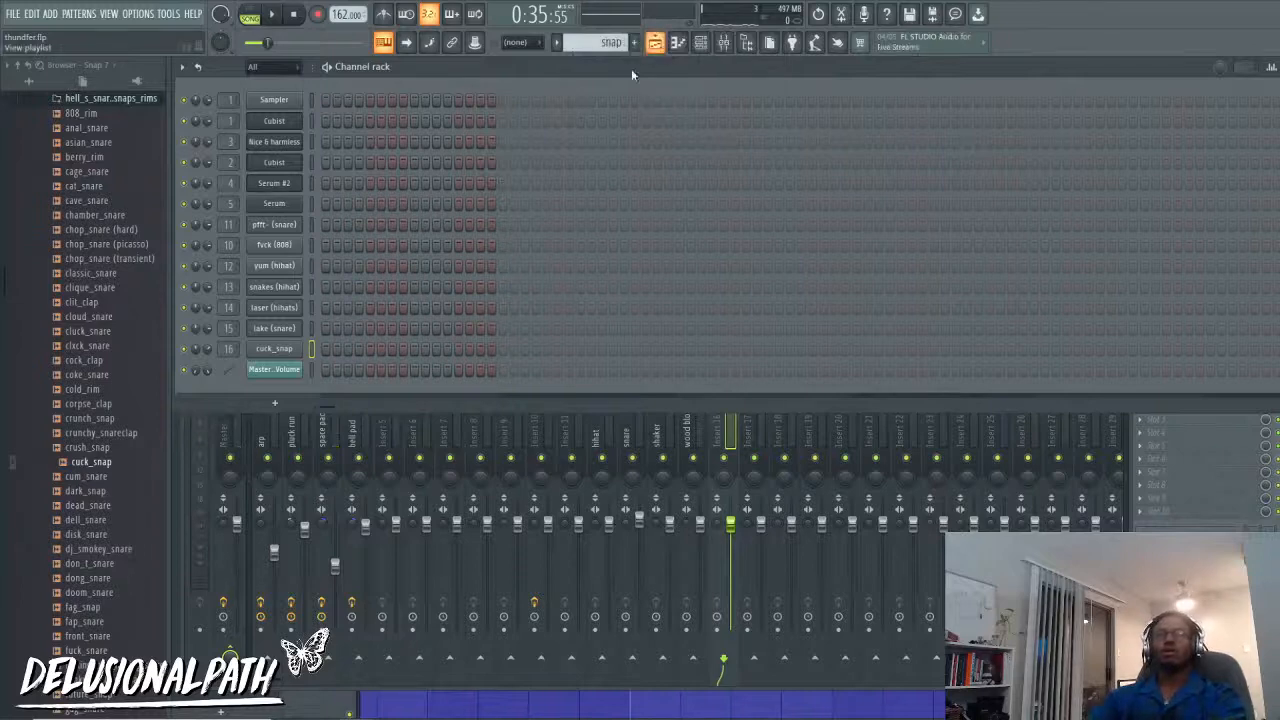
pyautogui.rightClick(258, 348)
pyautogui.click(497, 383)
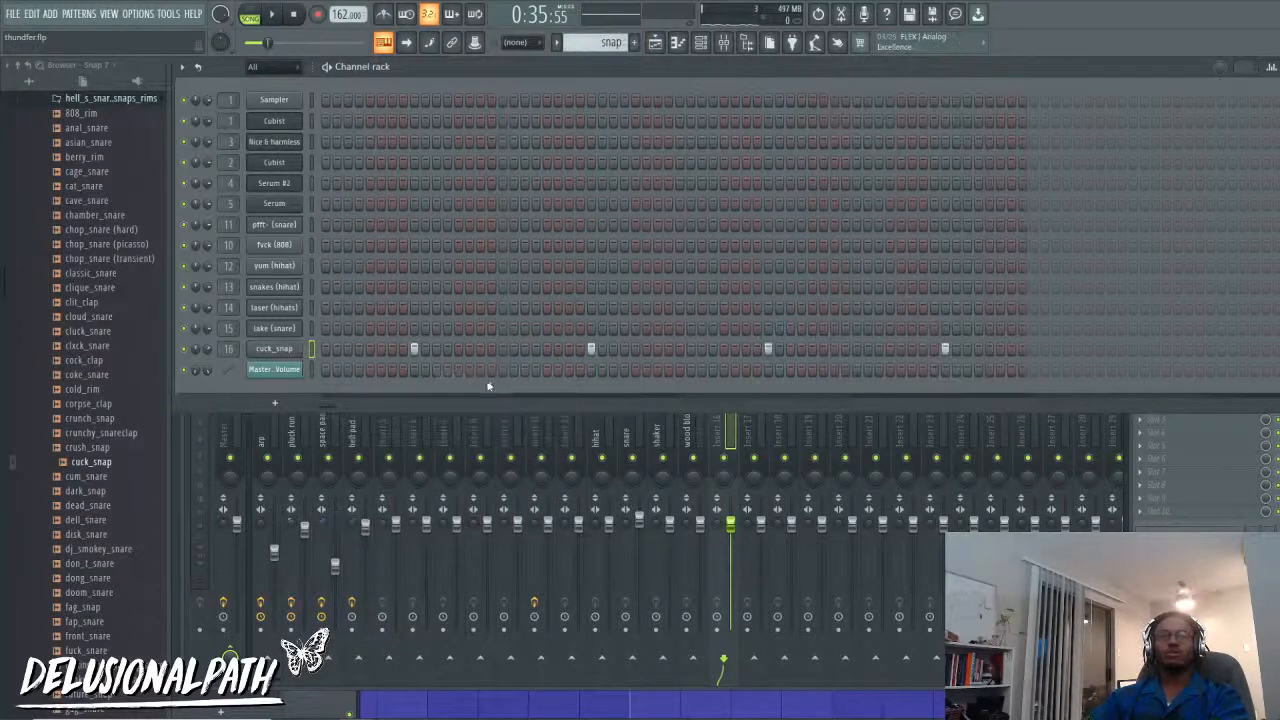
# Step: Place snap pattern clips on playlist Track 12 at bars 25 and 29, and at bars 57, 61, 65 and 69
pyautogui.press('space')
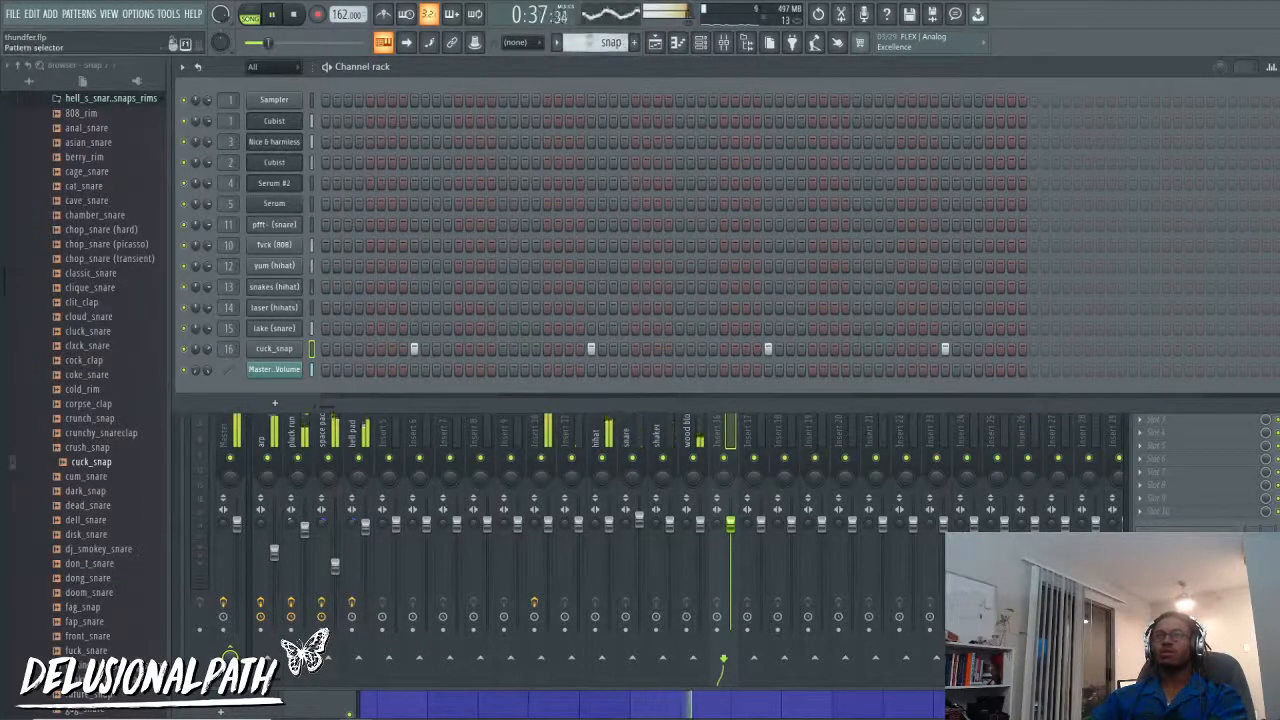
pyautogui.click(1270, 66)
pyautogui.press('F9')
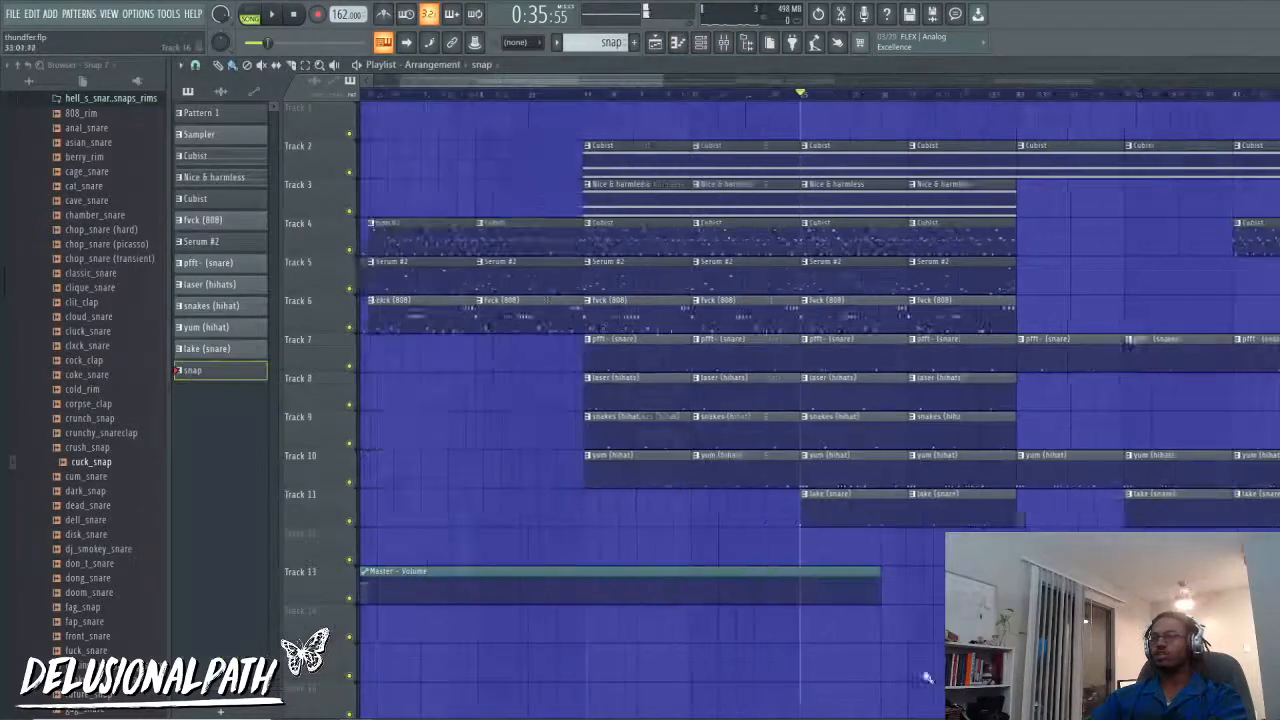
pyautogui.scroll(-3, 903, 669)
pyautogui.click(614, 554)
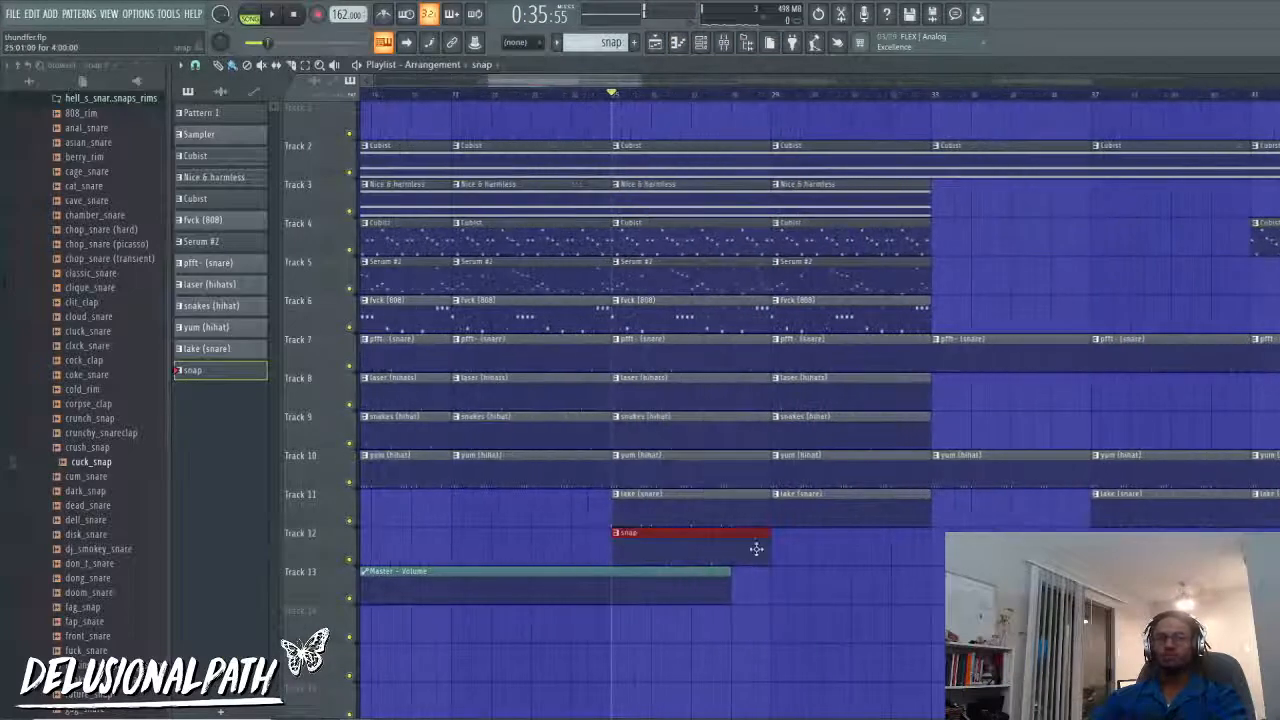
pyautogui.click(762, 543)
pyautogui.scroll(-4, 891, 589)
pyautogui.scroll(4, 866, 563)
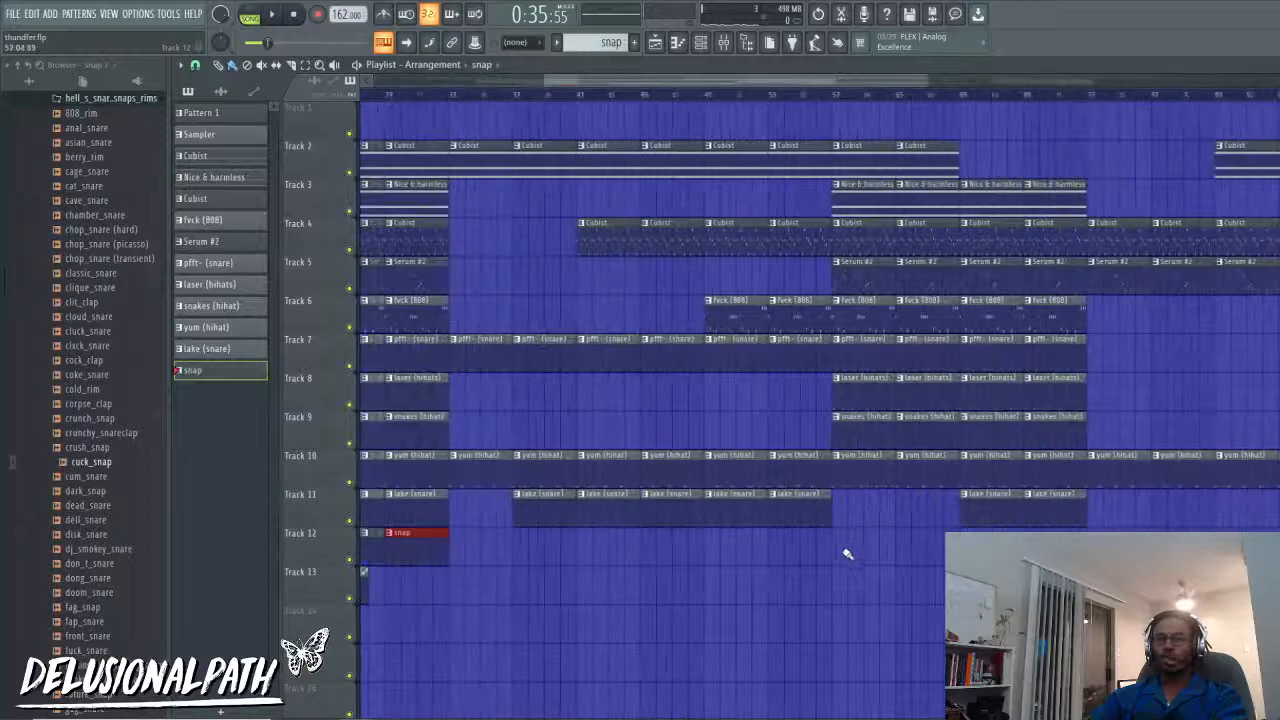
pyautogui.click(846, 550)
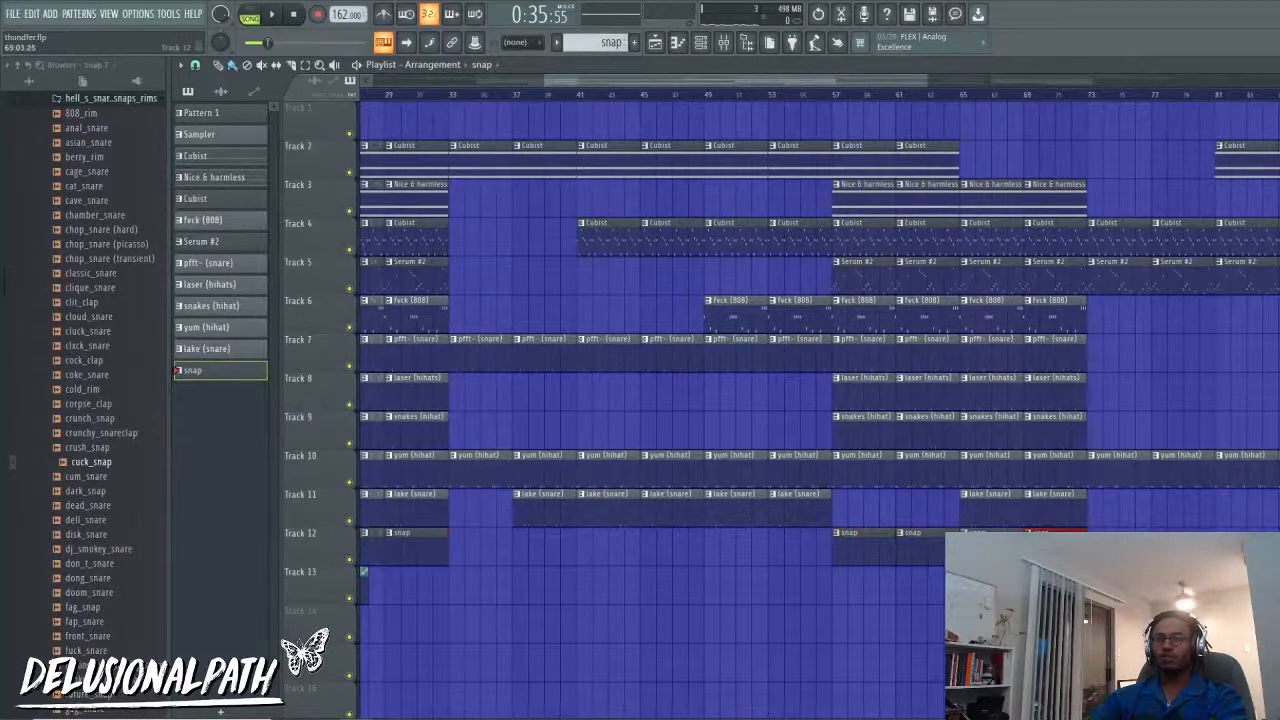
# Step: Remove the Track 12 snap clips at bars 25, 29, 57 and 61, and add snap clips in the section starting at bar 97
pyautogui.scroll(-4, 846, 550)
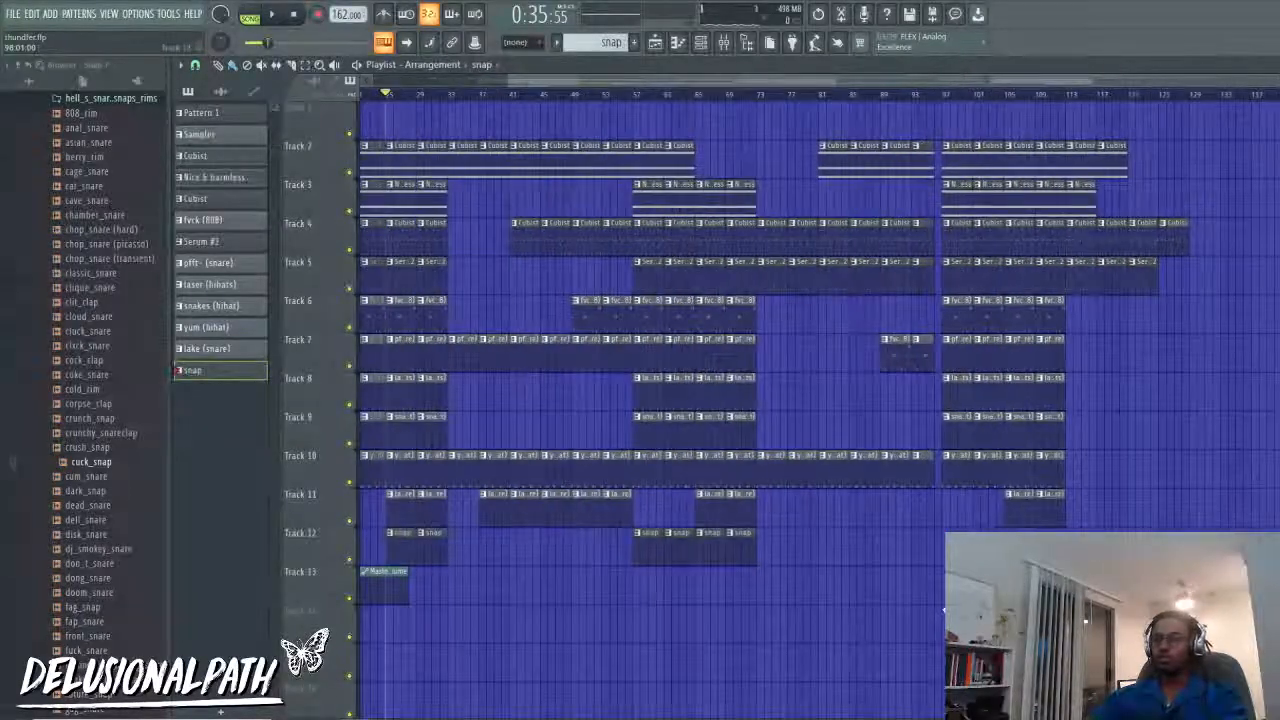
pyautogui.scroll(4, 580, 623)
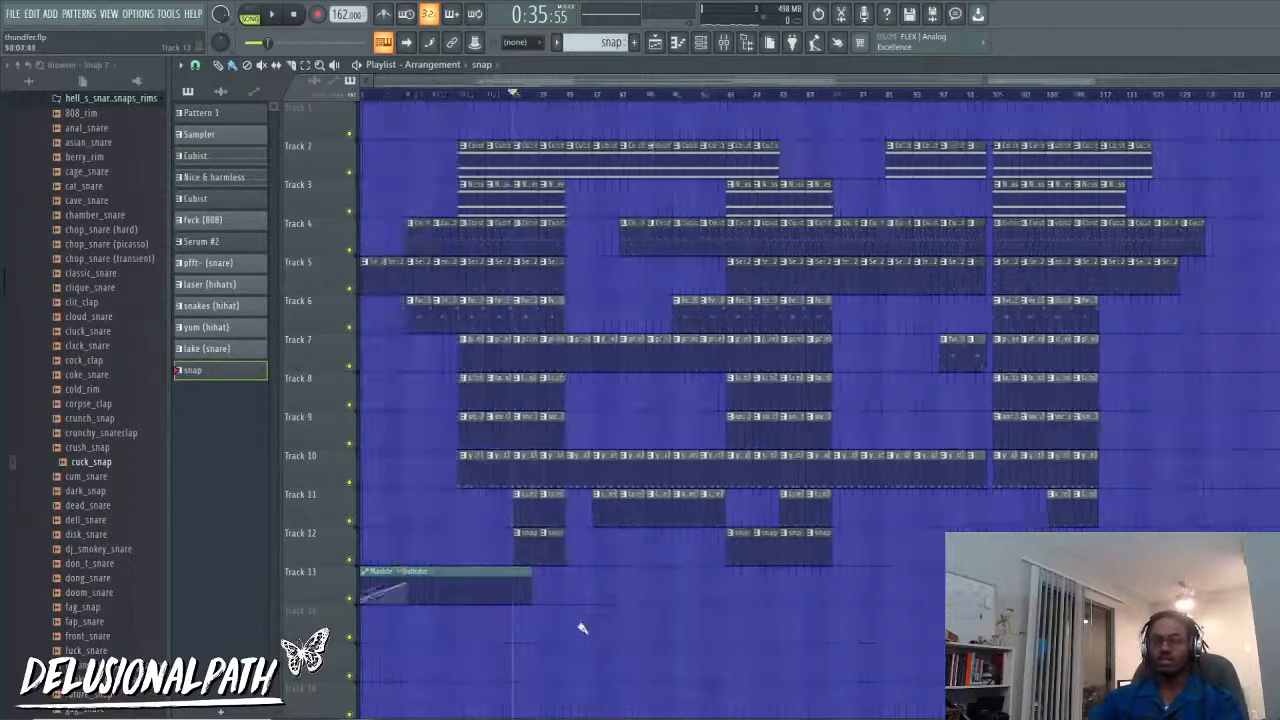
pyautogui.scroll(-3, 415, 575)
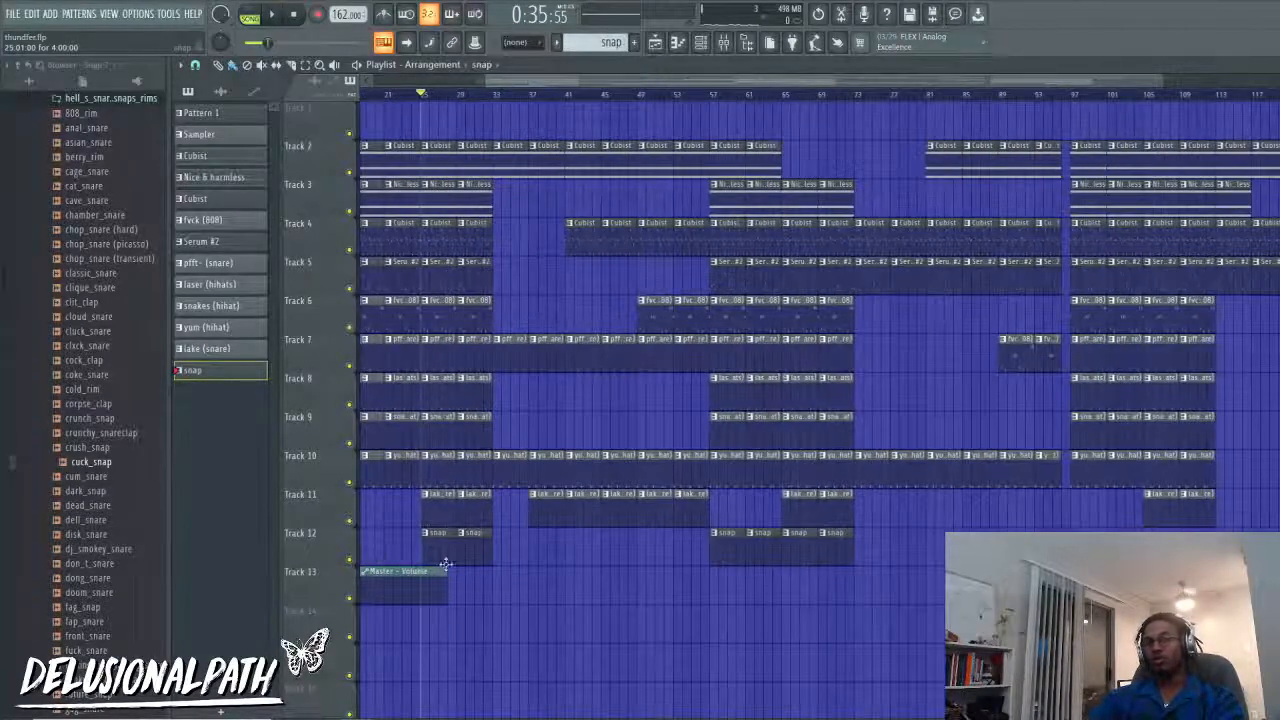
pyautogui.scroll(3, 849, 586)
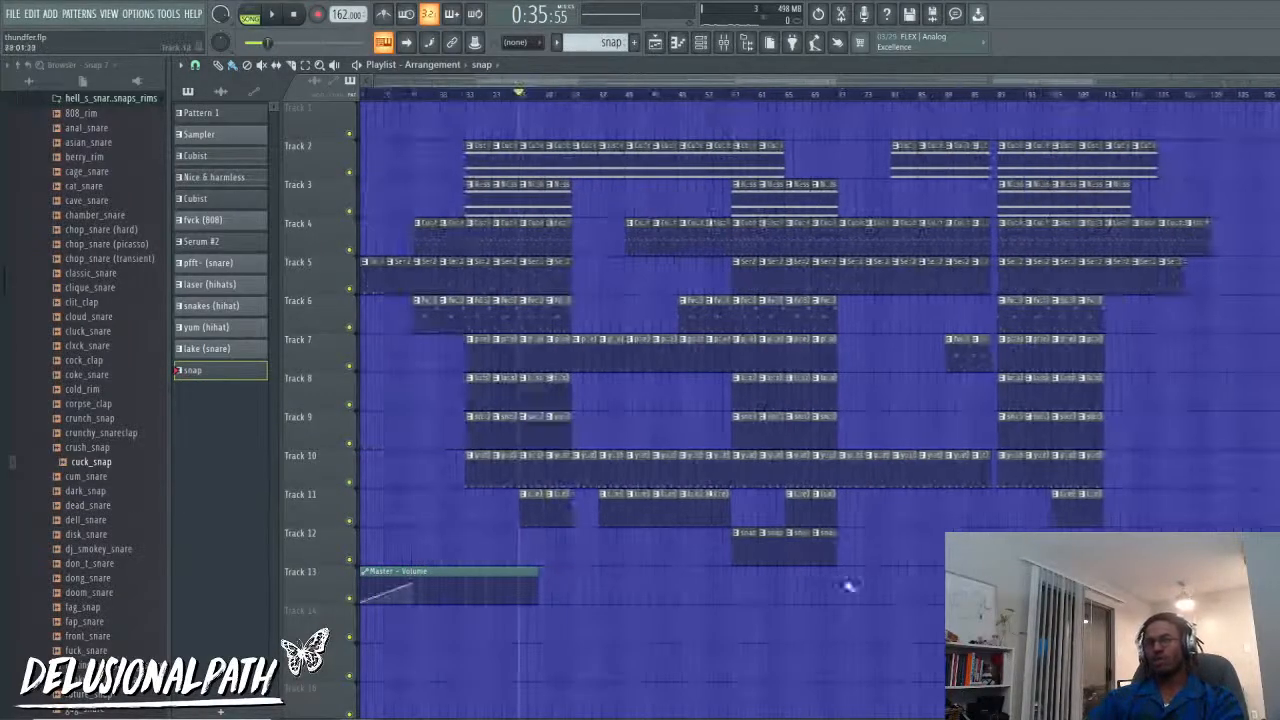
pyautogui.scroll(2, 970, 400)
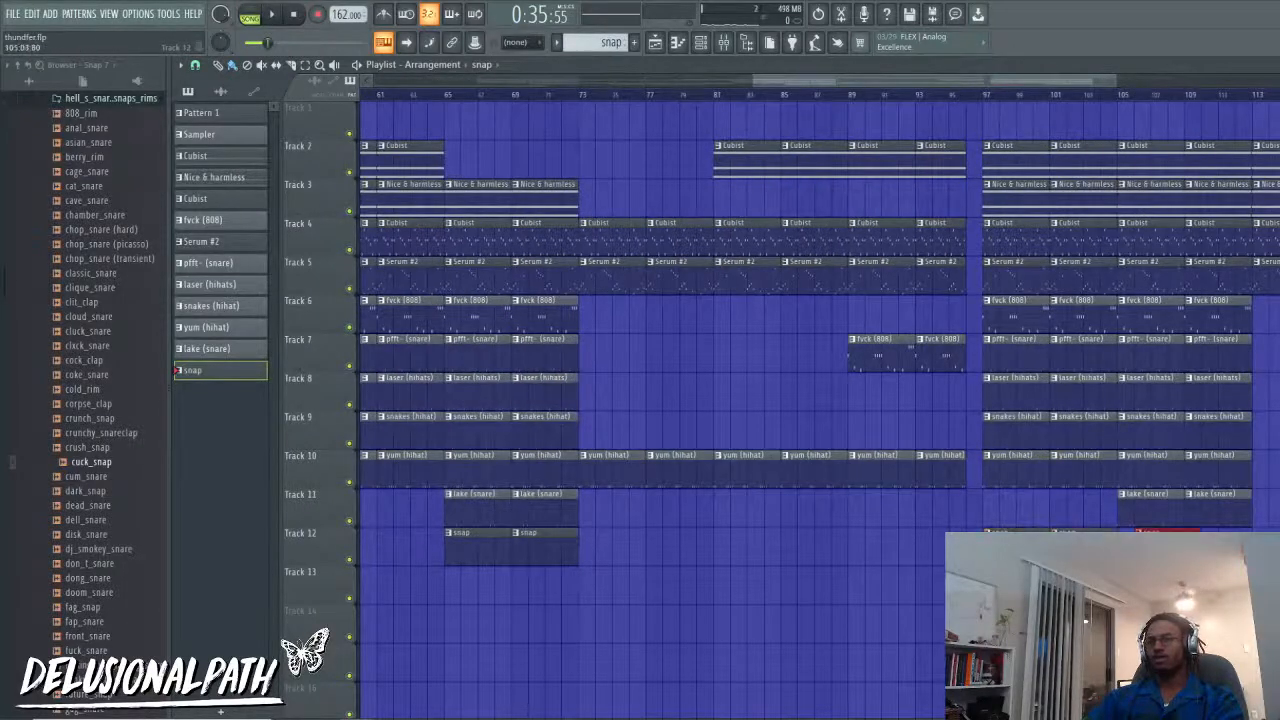
pyautogui.scroll(2, 449, 100)
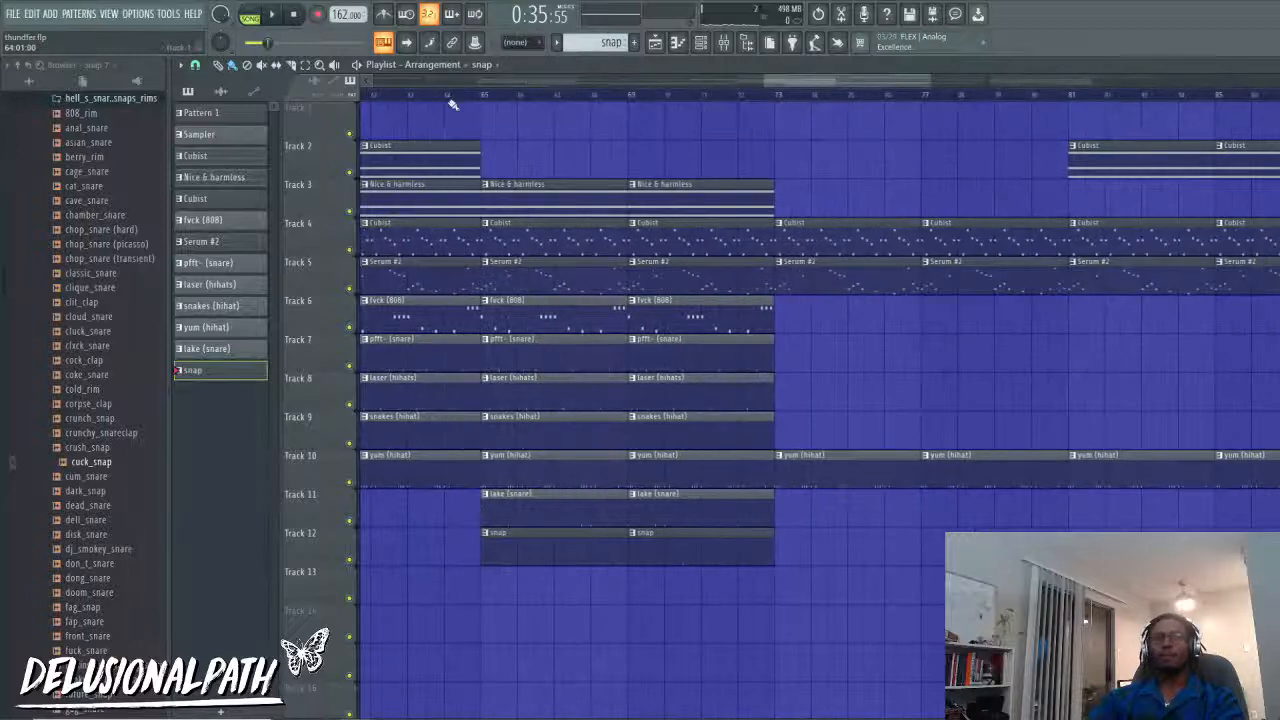
# Step: Play the song from bar 64 and load Fruity Parametric EQ 2 in the first effect slot of mixer insert 16
pyautogui.click(443, 95)
pyautogui.press('F9')
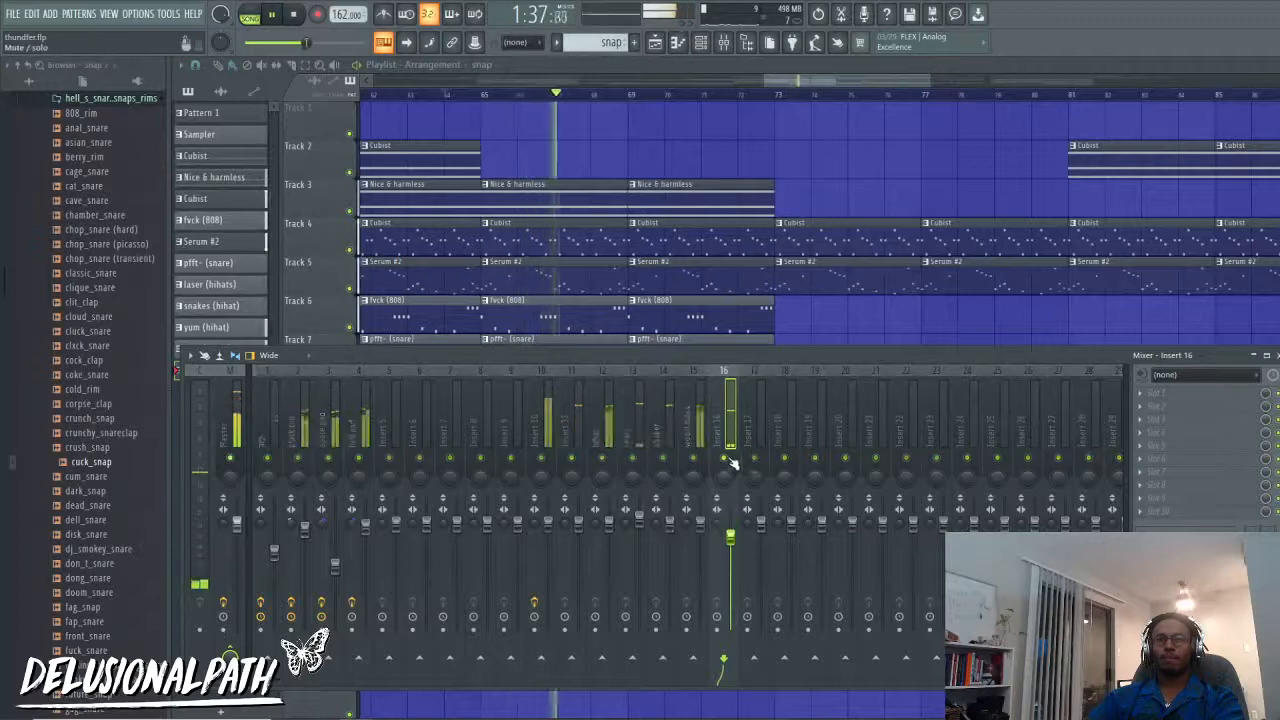
pyautogui.click(1160, 393)
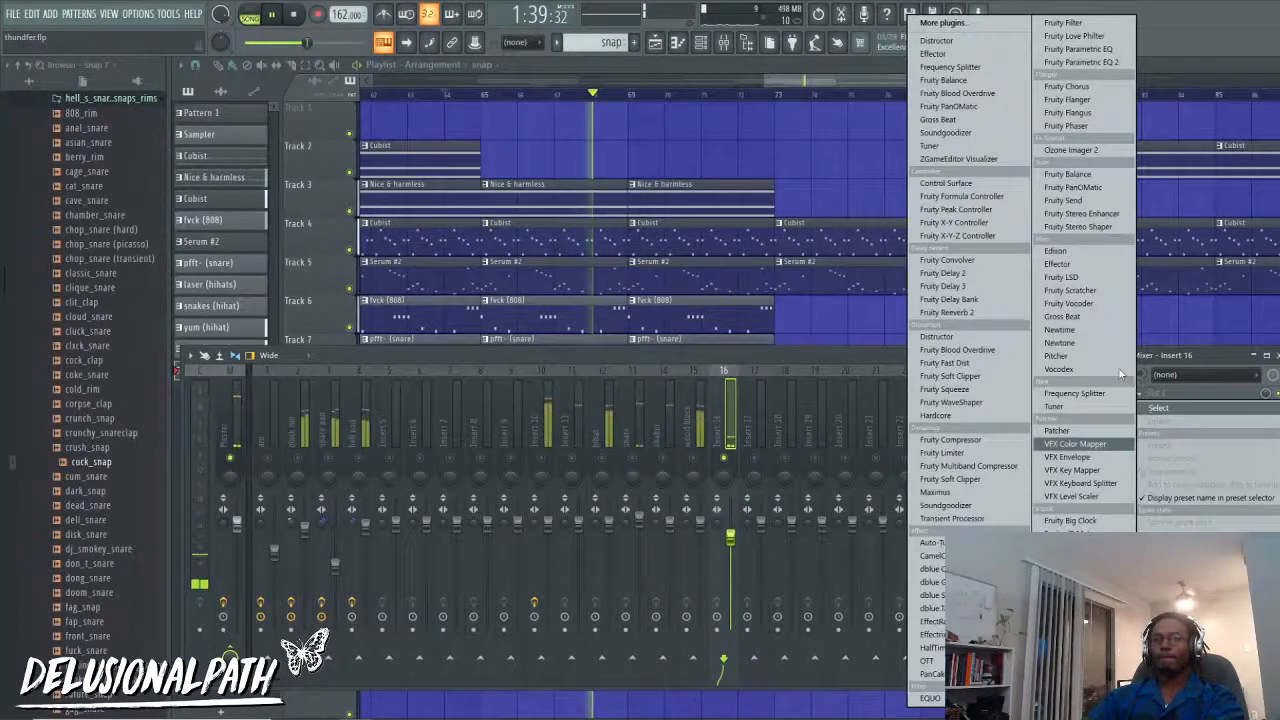
pyautogui.click(1078, 62)
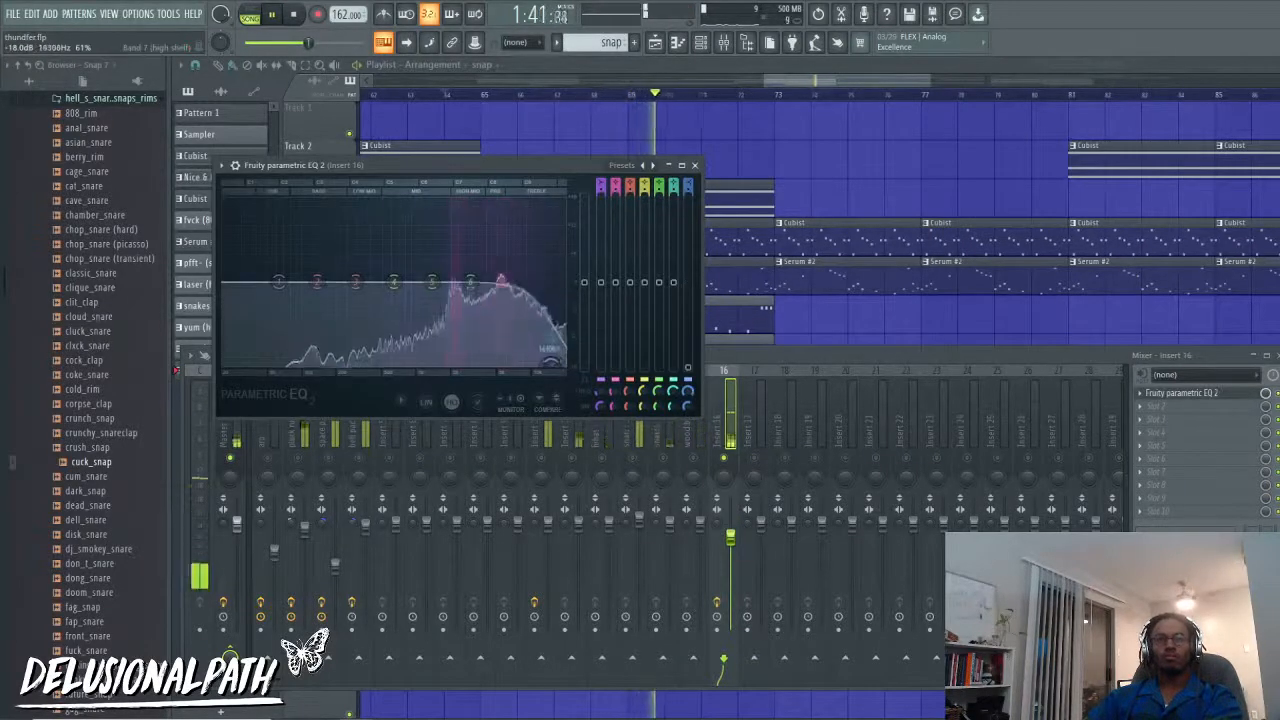
# Step: Cut insert 16's low and high EQ shelves to -18 dB with a slight mid-band dip, and nudge its volume fader up
pyautogui.moveTo(393, 283); pyautogui.dragTo(391, 297)
pyautogui.moveTo(279, 283); pyautogui.dragTo(259, 362)
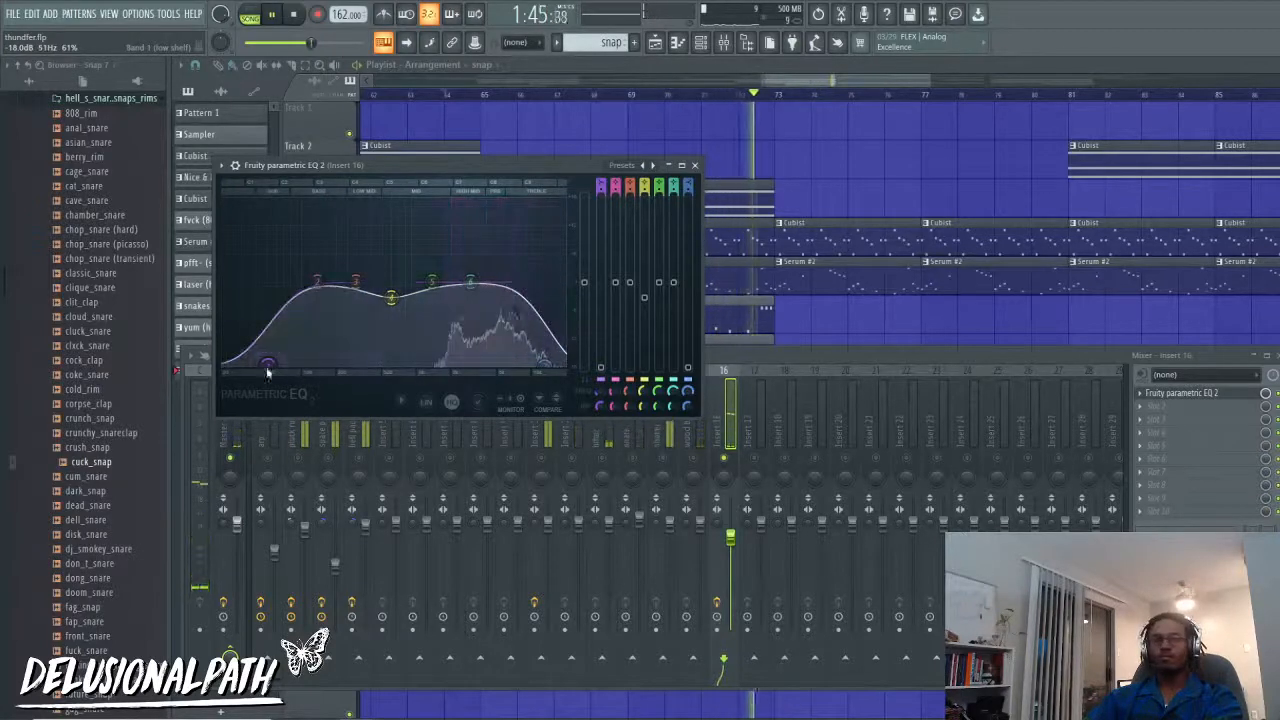
pyautogui.click(695, 165)
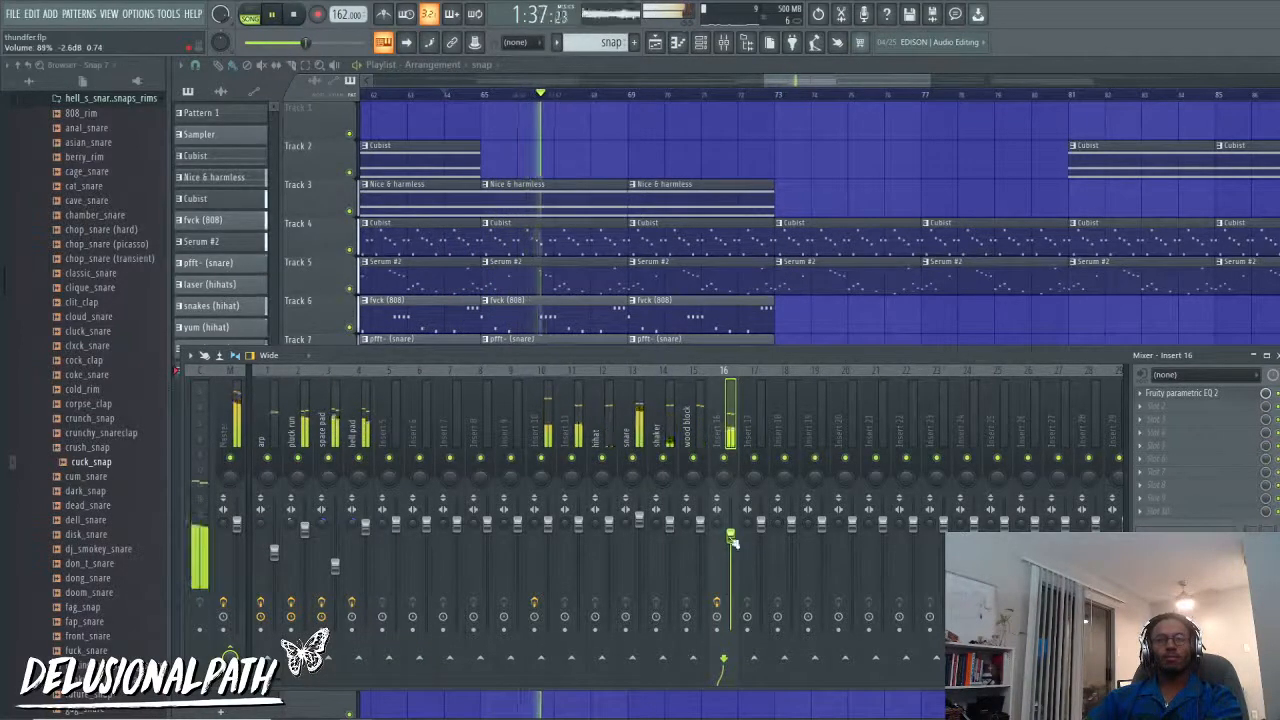
pyautogui.moveTo(731, 538); pyautogui.dragTo(731, 535)
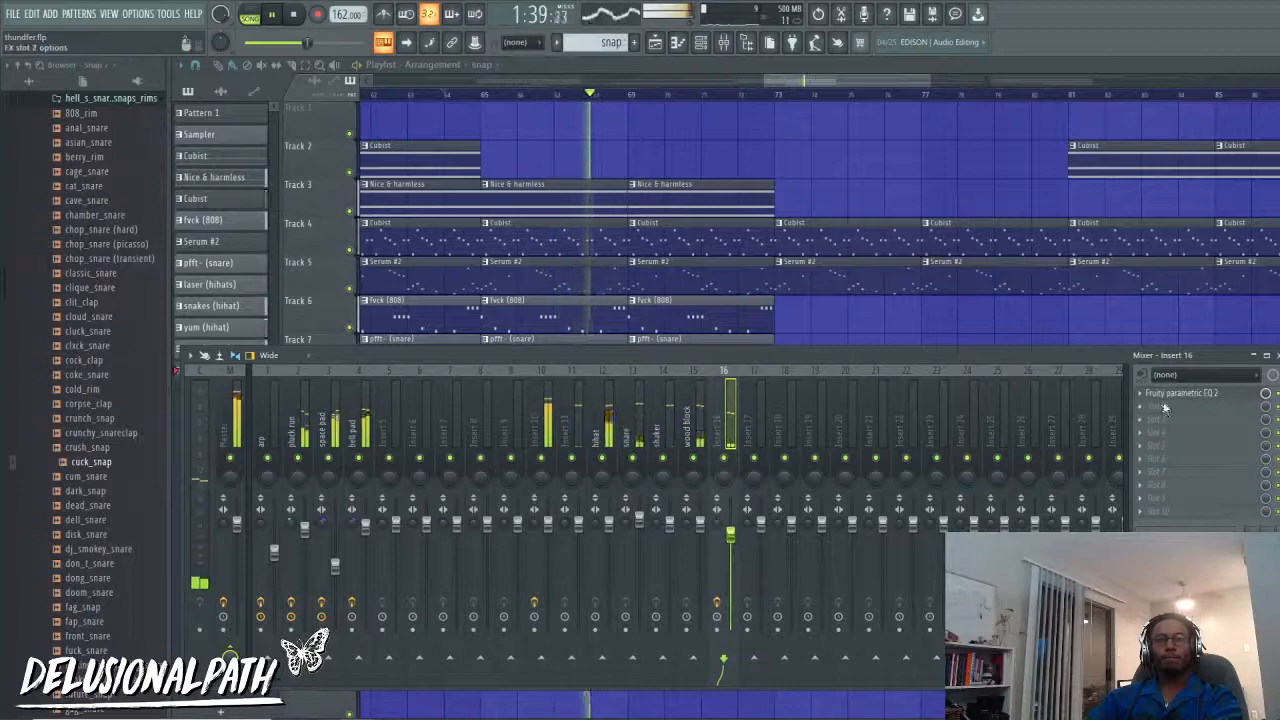
# Step: Load Fruity Reeverb 2 in effect slot 7 of mixer insert 16 and adjust its crossover with the track soloed
pyautogui.click(1207, 474)
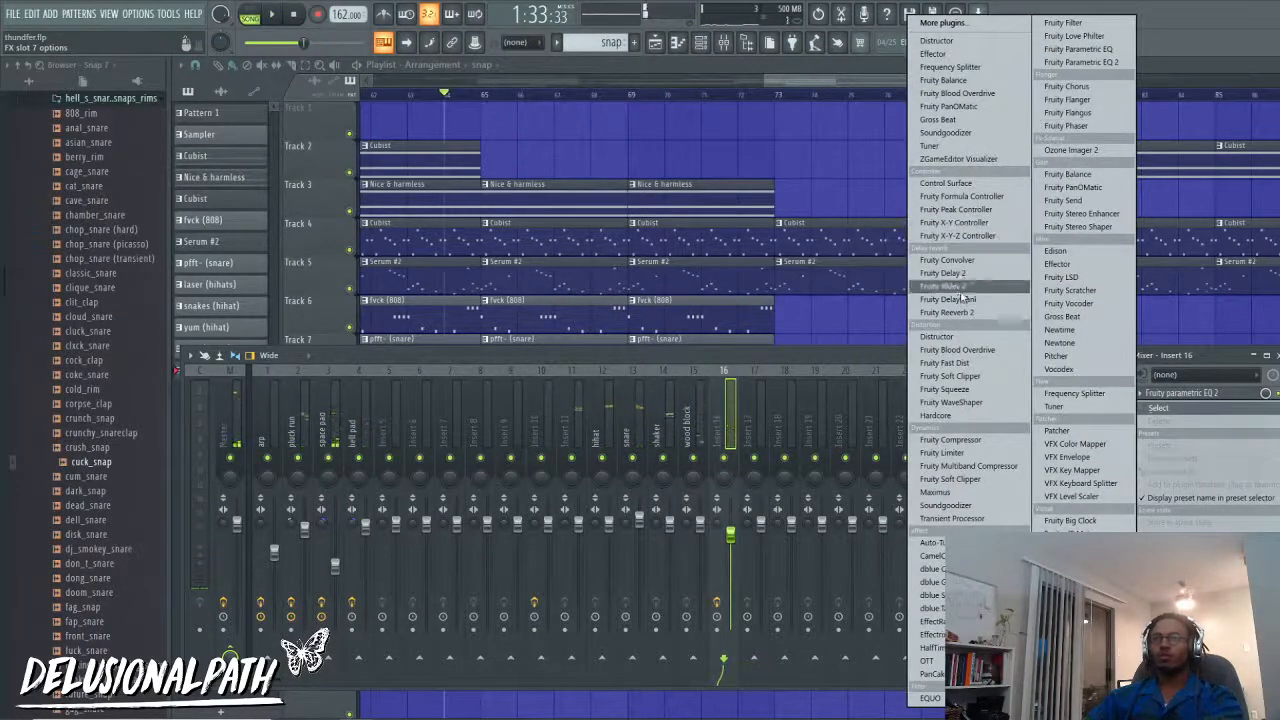
pyautogui.click(948, 312)
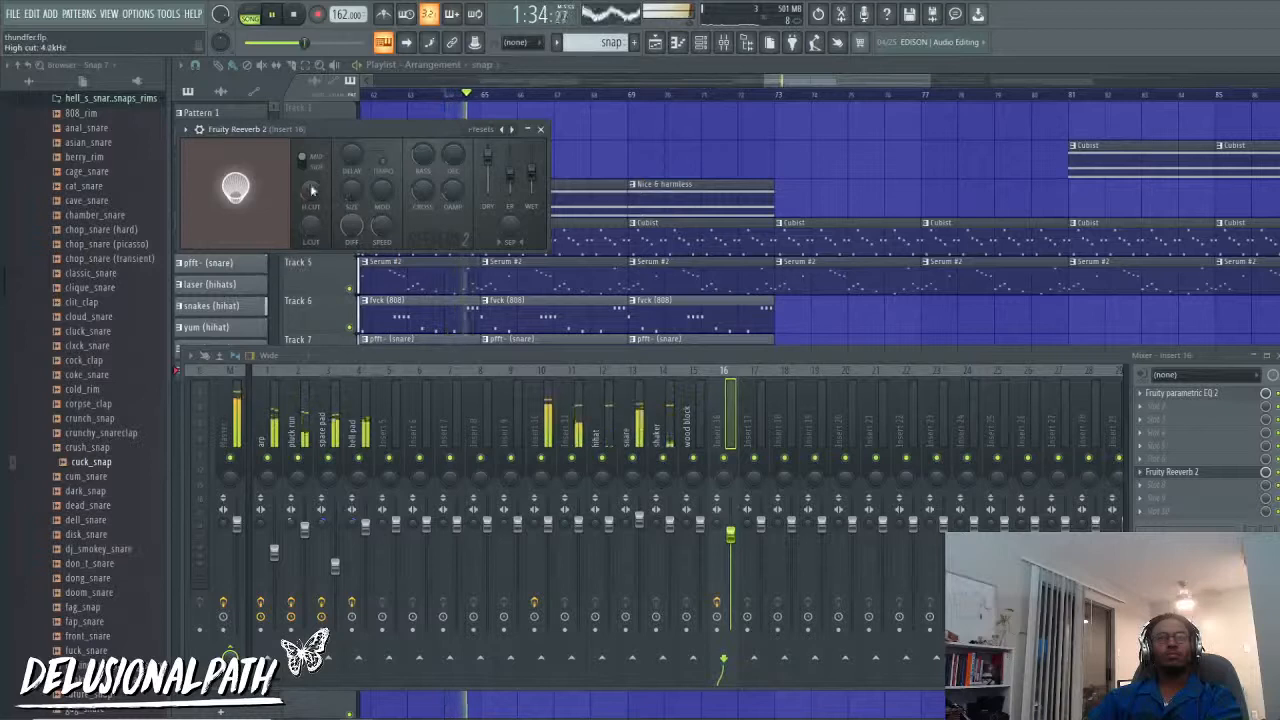
pyautogui.rightClick(725, 459)
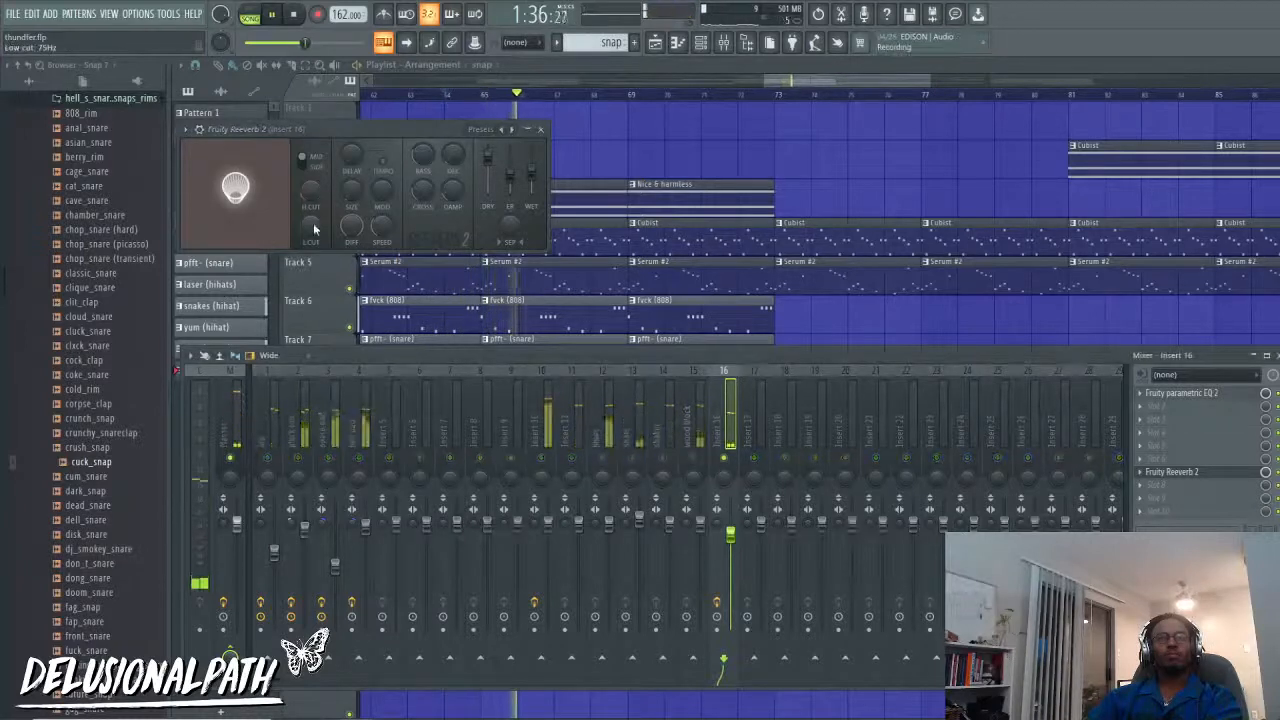
pyautogui.rightClick(725, 459)
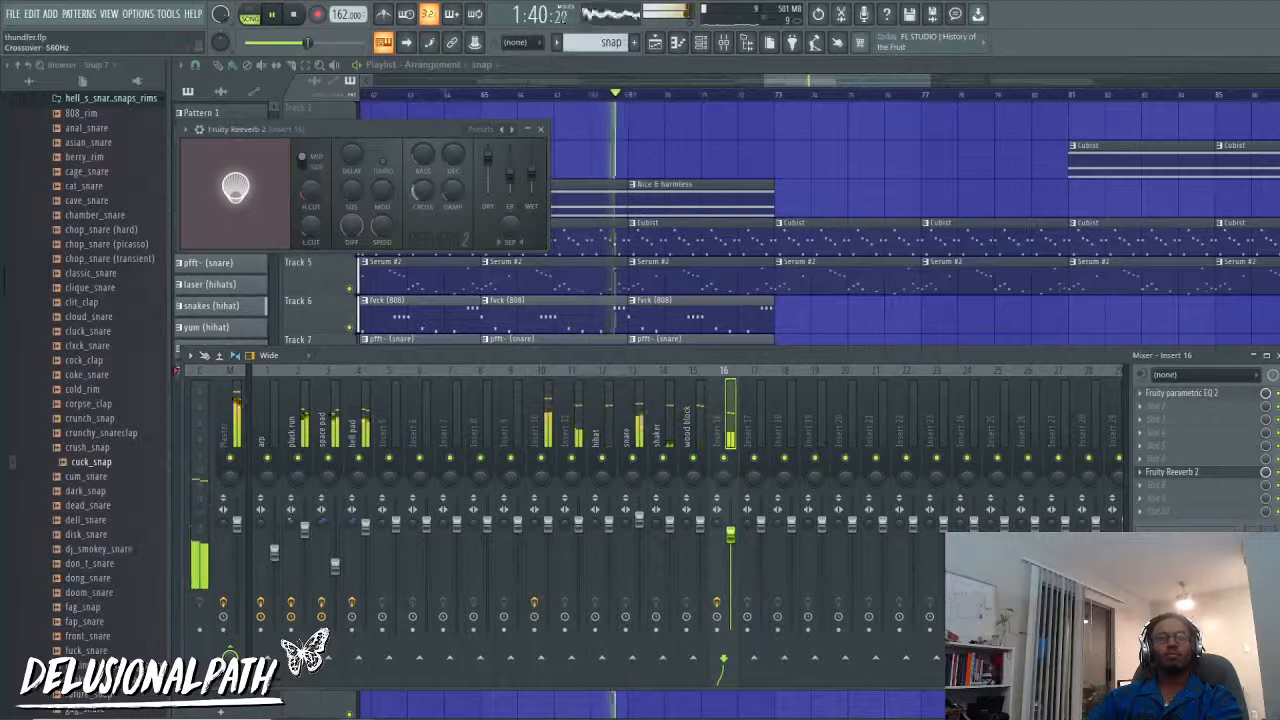
pyautogui.moveTo(421, 190); pyautogui.dragTo(421, 200)
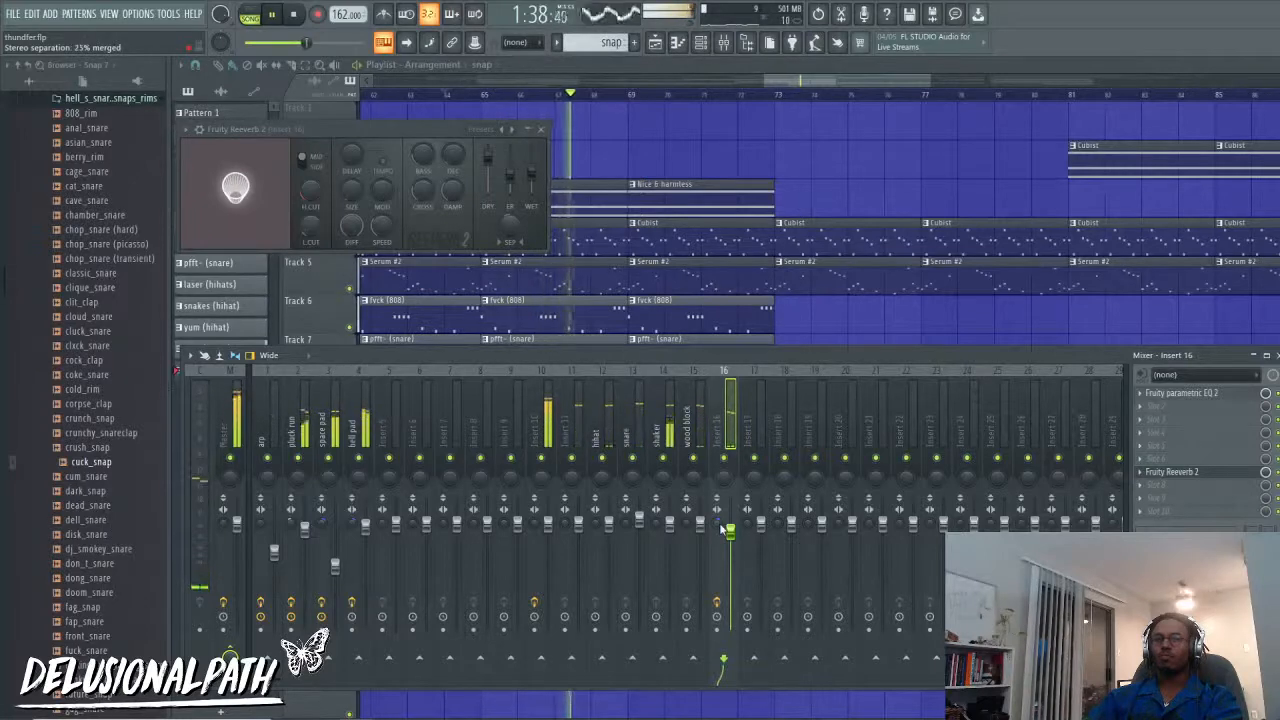
pyautogui.moveTo(727, 530); pyautogui.dragTo(728, 535)
# Step: Load a second Fruity Parametric EQ 2 in insert 16's slot 9, cutting its low shelf and boosting band 6 slightly
pyautogui.click(1174, 500)
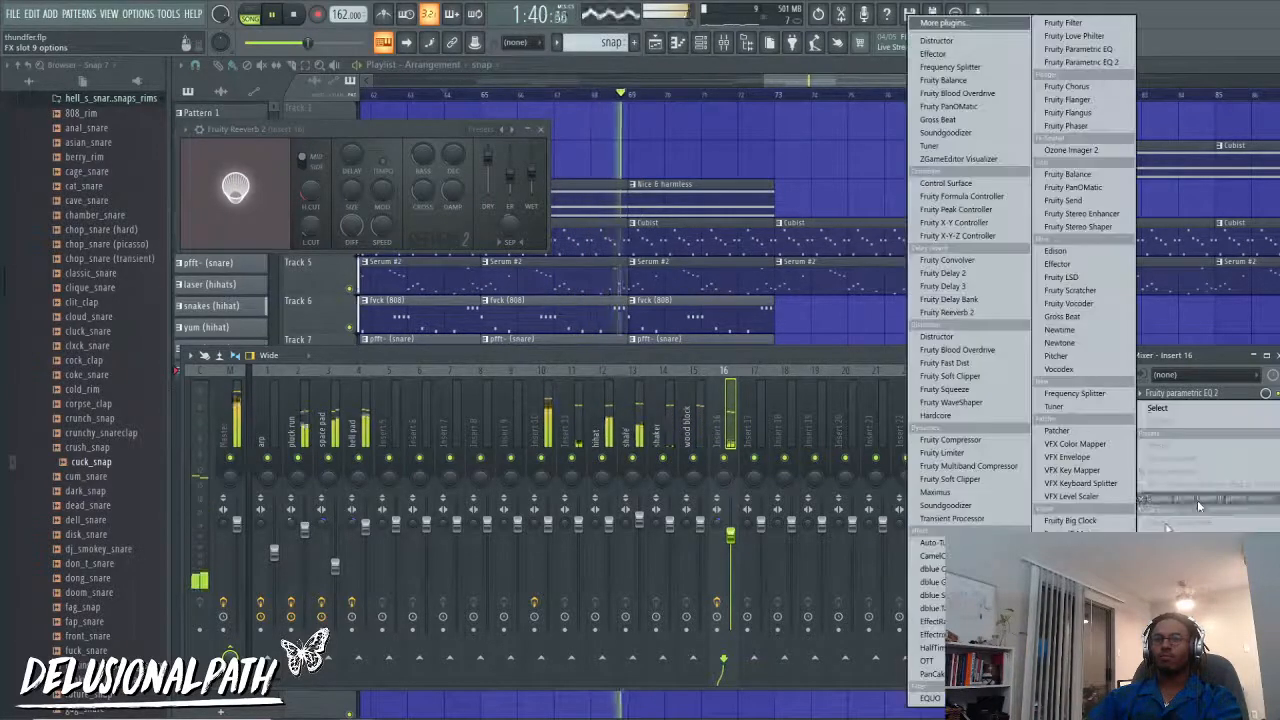
pyautogui.click(1079, 62)
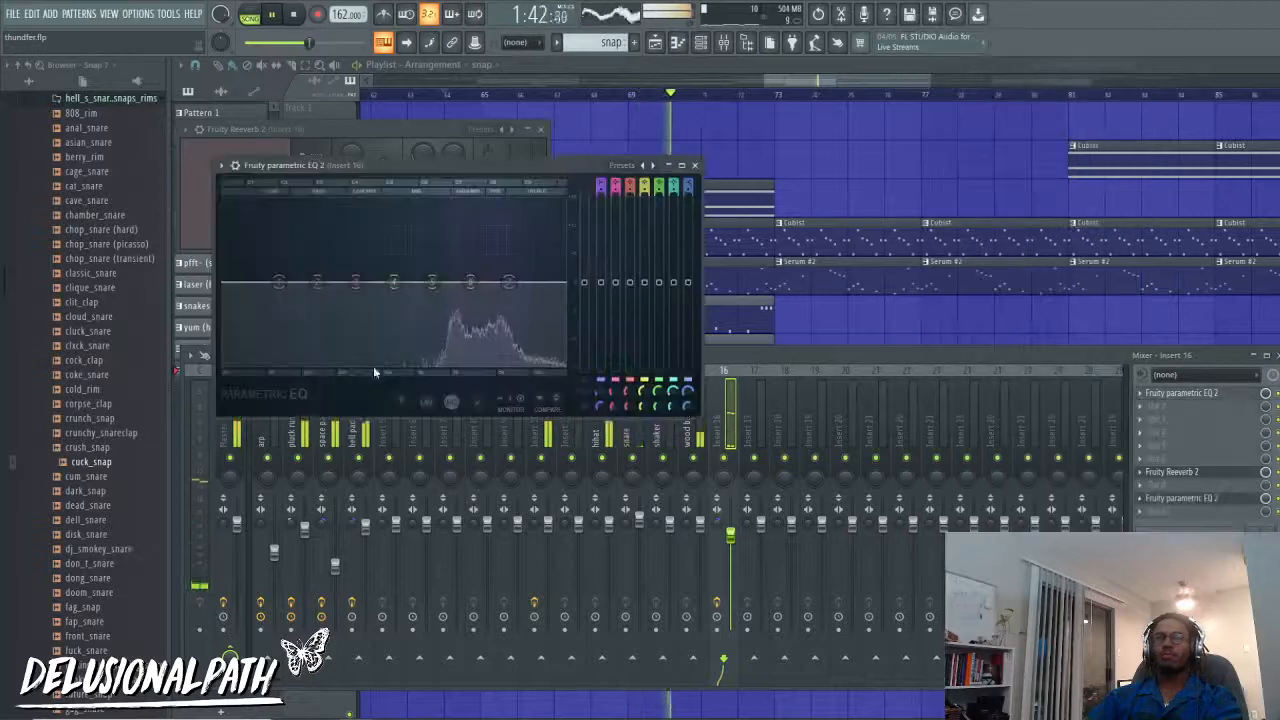
pyautogui.moveTo(266, 335); pyautogui.dragTo(280, 351)
pyautogui.moveTo(471, 282)
pyautogui.mouseDown()
pyautogui.moveTo(527, 274)
pyautogui.moveTo(532, 287)
pyautogui.moveTo(488, 276)
pyautogui.mouseUp()
# Step: Raise the second EQ's high shelf about 2.2 dB near 11.9 kHz and move its low-shelf cut up in frequency, with insert 16 soloed
pyautogui.press('space')
pyautogui.press('space')
pyautogui.click(721, 463)
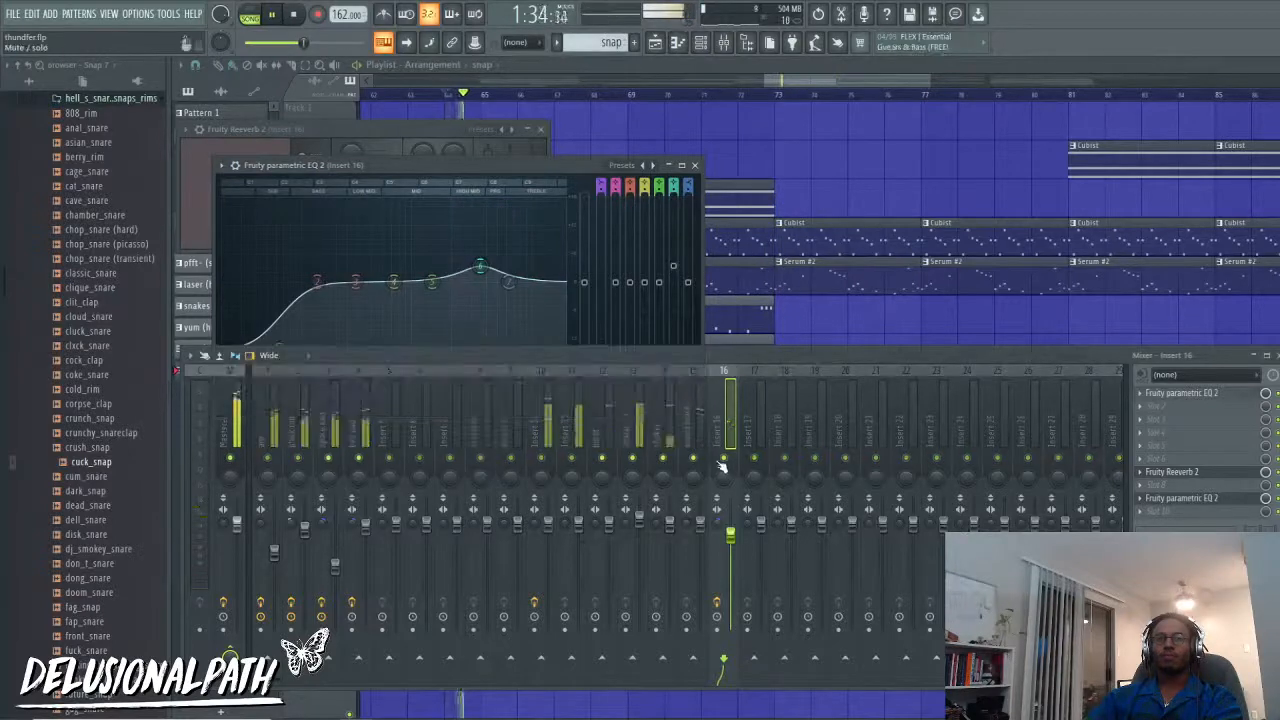
pyautogui.moveTo(482, 268); pyautogui.dragTo(540, 271)
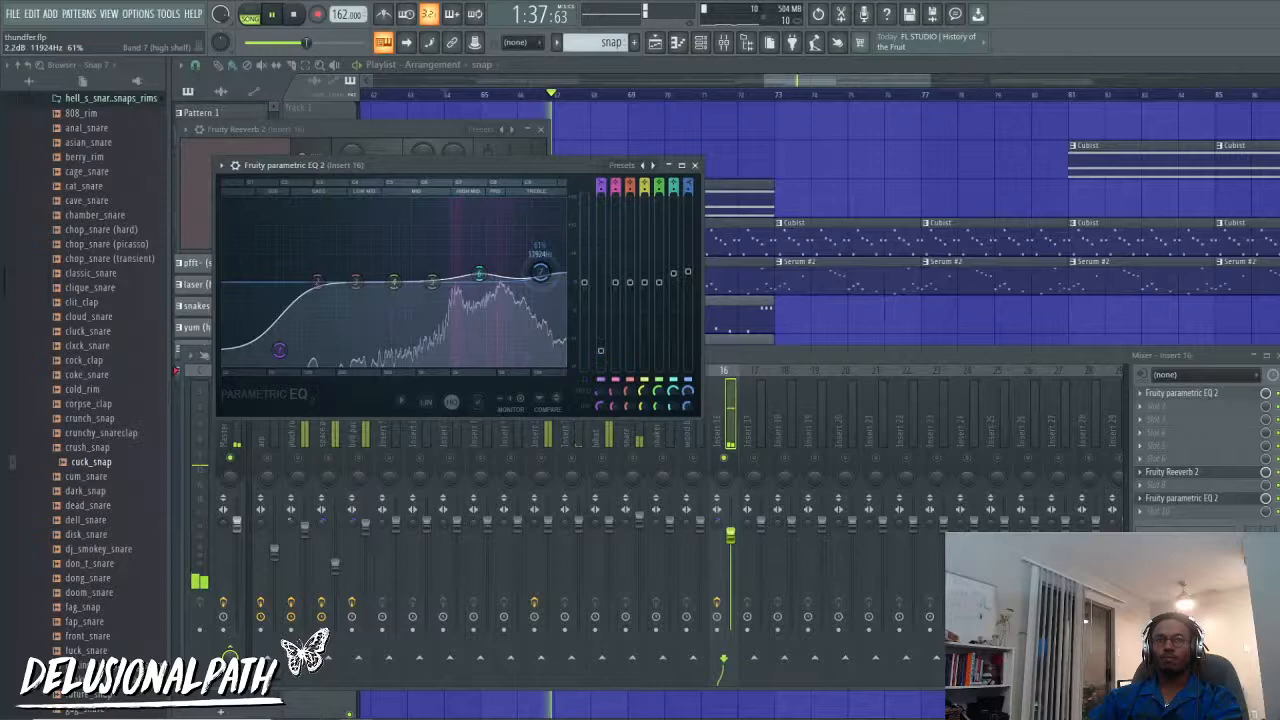
pyautogui.moveTo(280, 350); pyautogui.dragTo(349, 364)
pyautogui.click(696, 166)
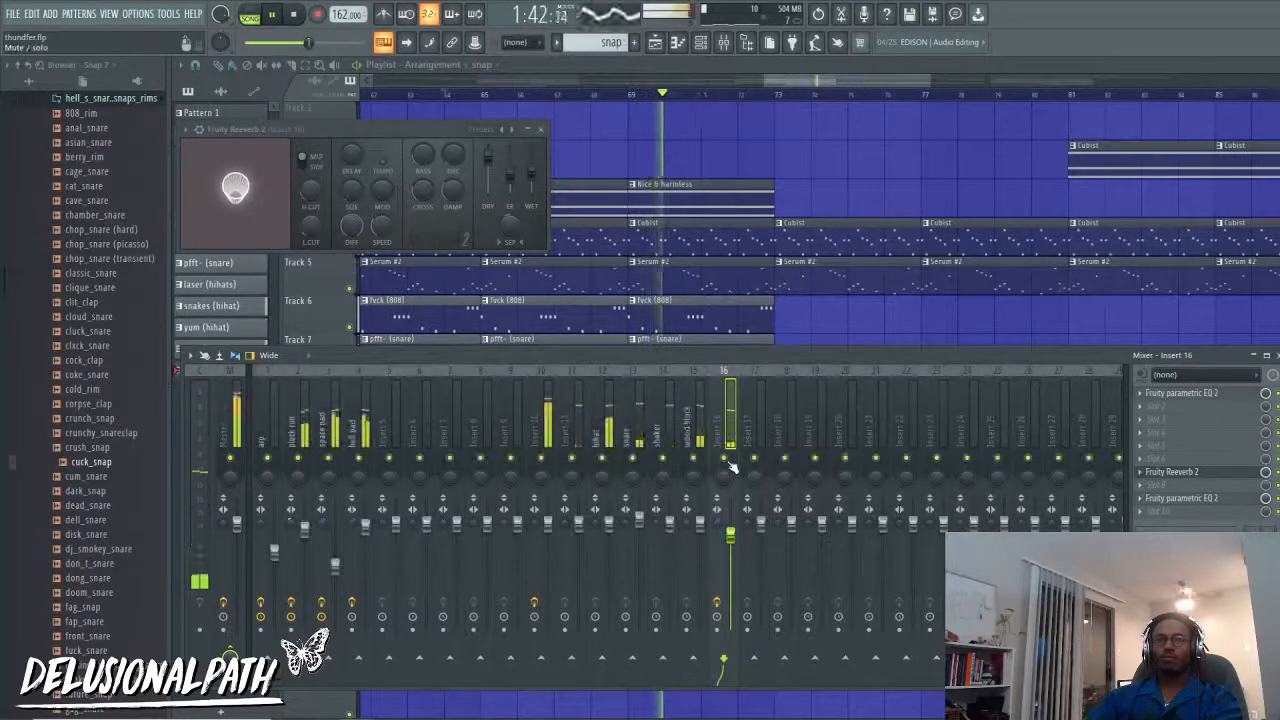
# Step: Reopen insert 16's first Fruity Parametric EQ 2 and move its low-shelf cut to a lower frequency while replaying the section
pyautogui.click(1224, 394)
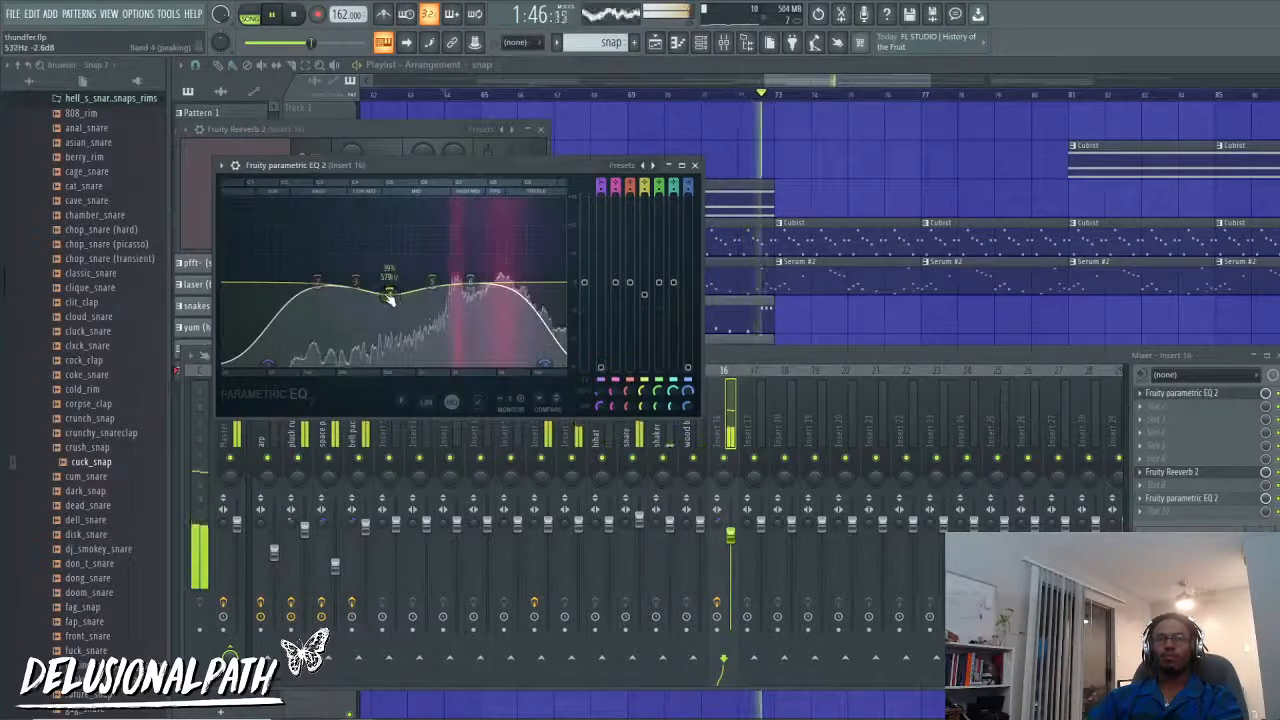
pyautogui.moveTo(268, 363); pyautogui.dragTo(237, 369)
pyautogui.press('space')
pyautogui.press('space')
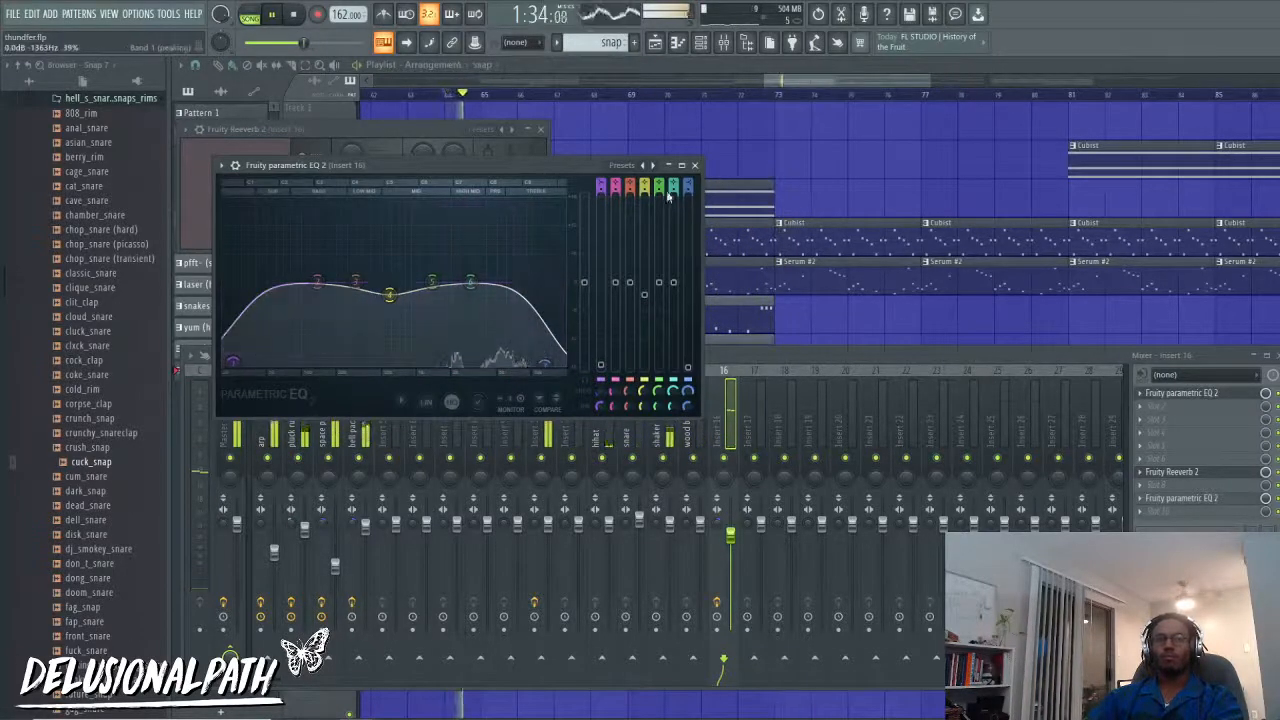
pyautogui.click(697, 165)
pyautogui.moveTo(731, 535); pyautogui.dragTo(731, 526)
# Step: Return to the playlist, stop the song, look over the arrangement and move the playback position to bar 25
pyautogui.click(840, 333)
pyautogui.press('space')
pyautogui.scroll(-3, 786, 617)
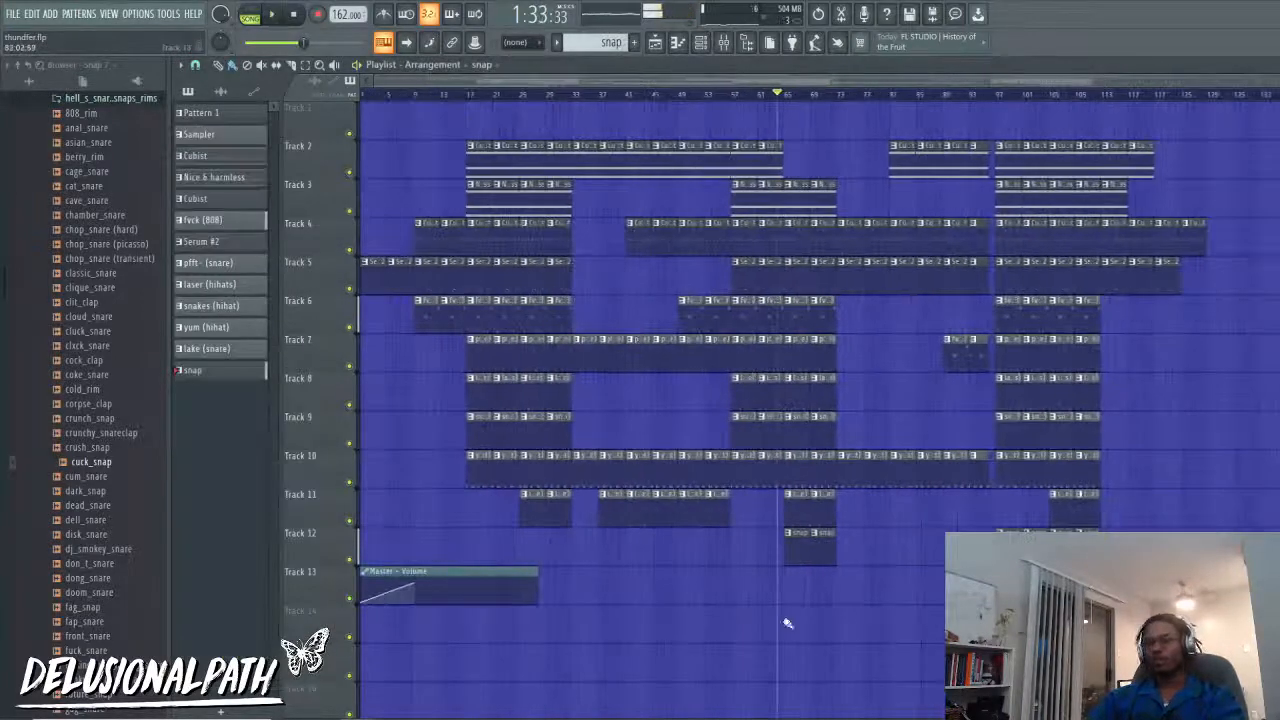
pyautogui.scroll(4, 595, 598)
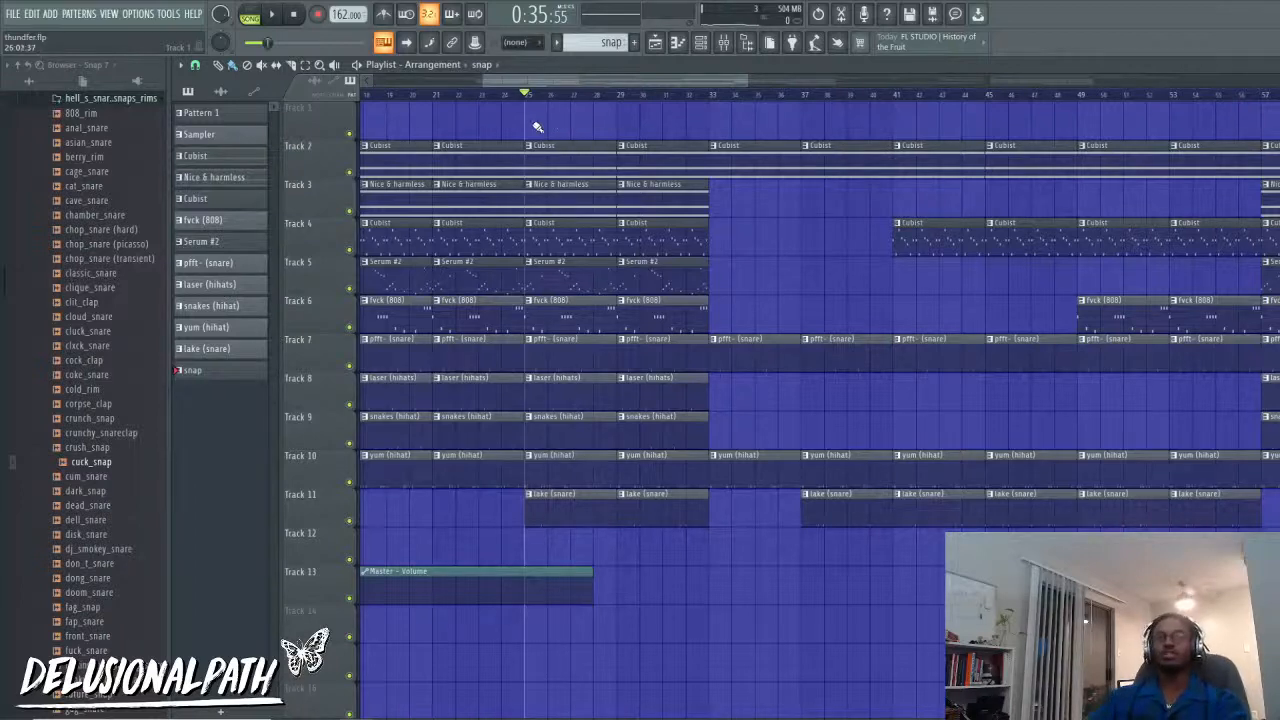
pyautogui.scroll(-5, 537, 127)
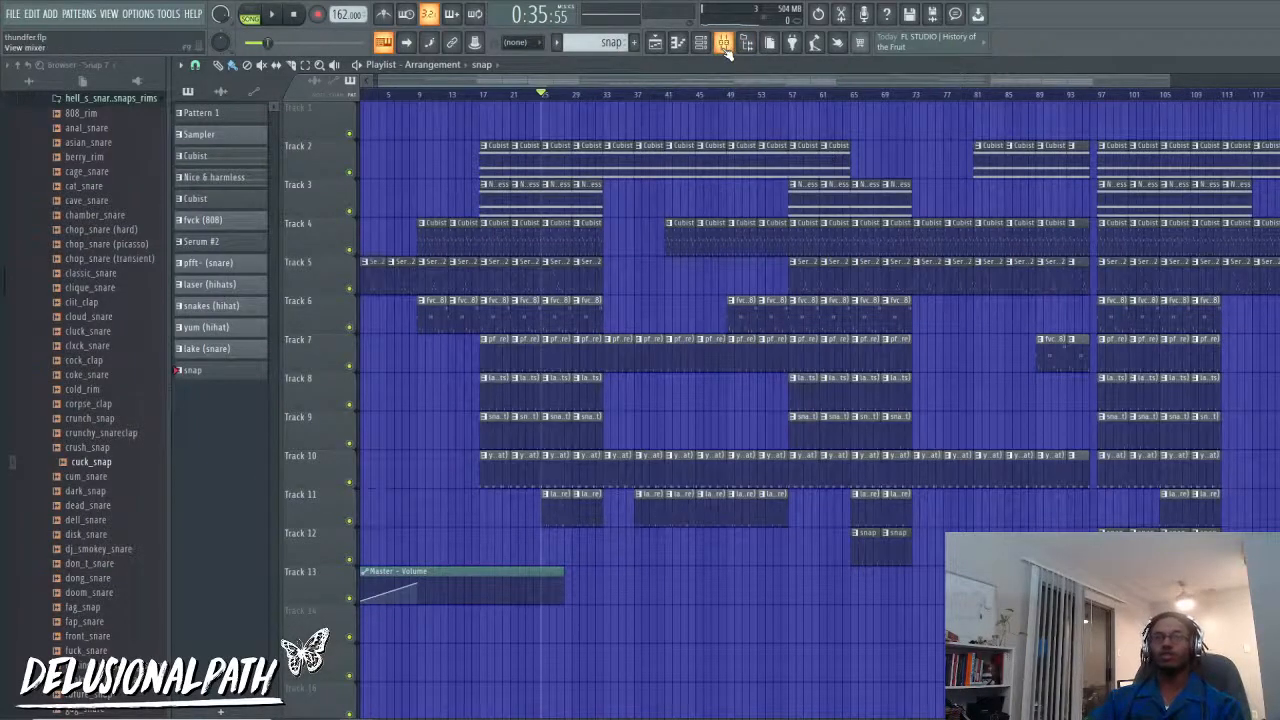
# Step: Reopen the mixer and rename insert 10 as 808
pyautogui.click(725, 47)
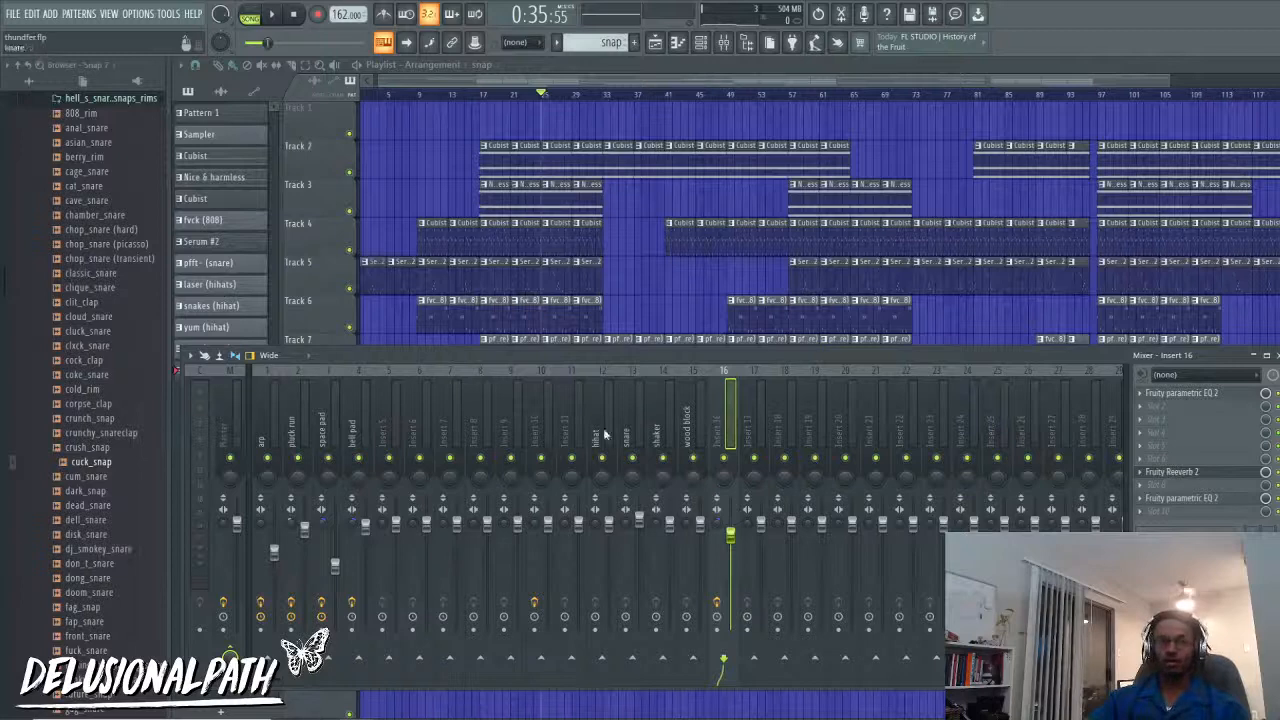
pyautogui.rightClick(538, 413)
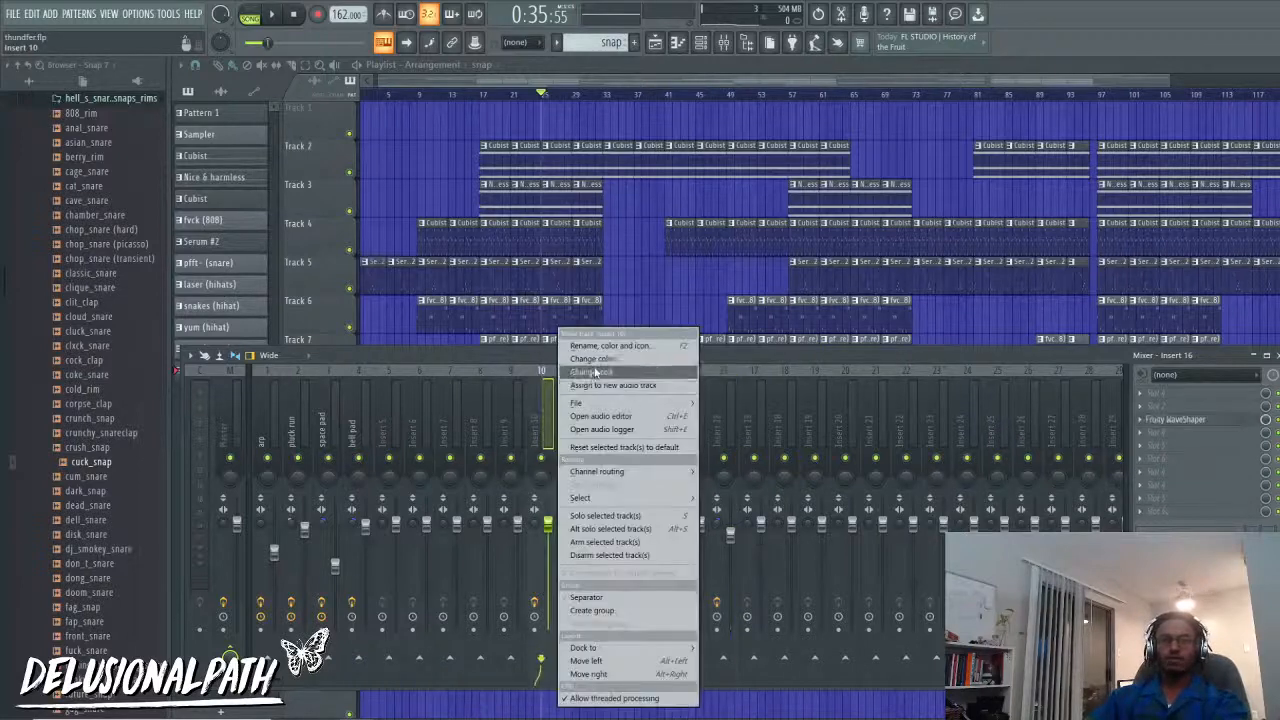
pyautogui.click(585, 348)
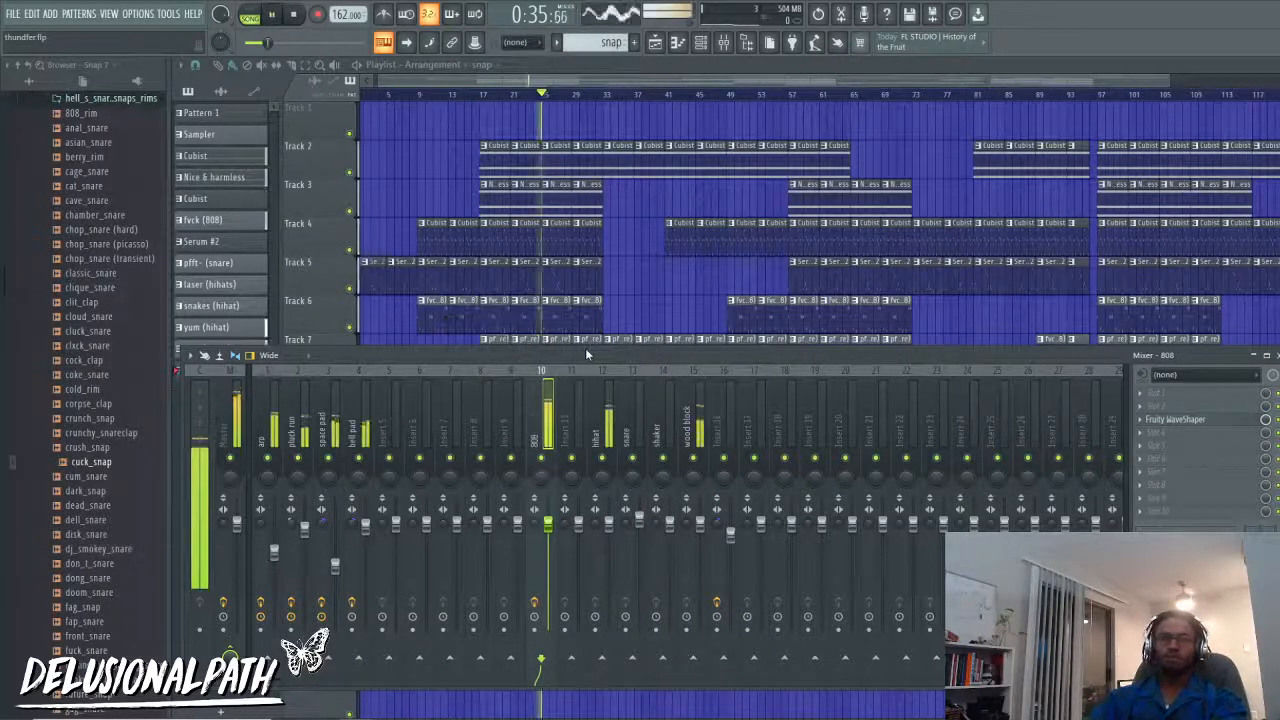
# Step: Lower the 808 track's volume to about -1.8 dB while replaying the section from bar 25
pyautogui.press('space')
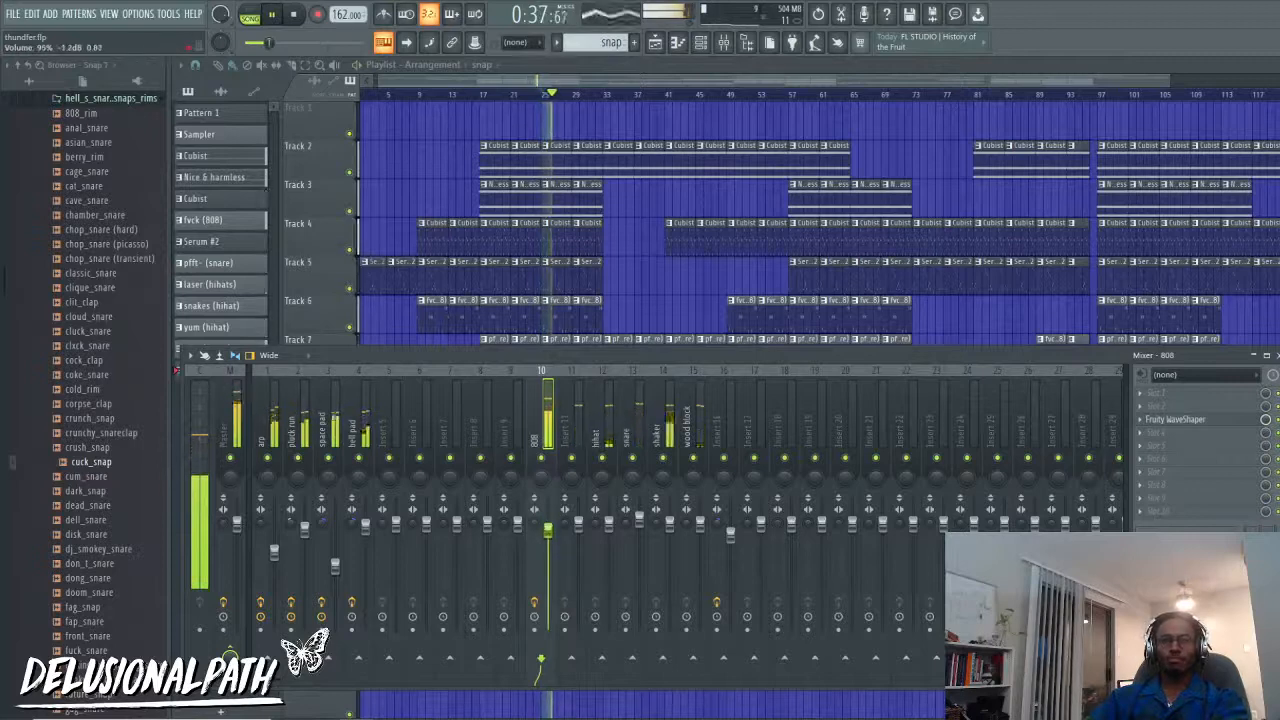
pyautogui.moveTo(548, 521); pyautogui.dragTo(548, 538)
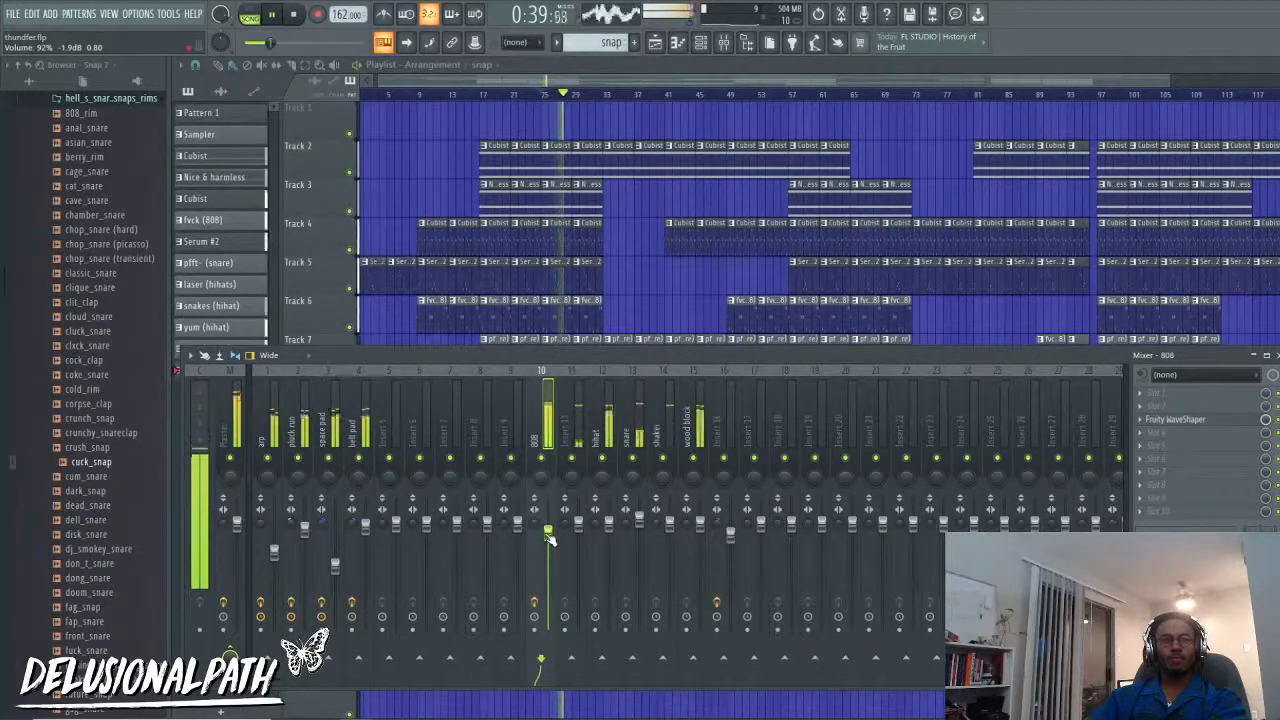
pyautogui.press('space')
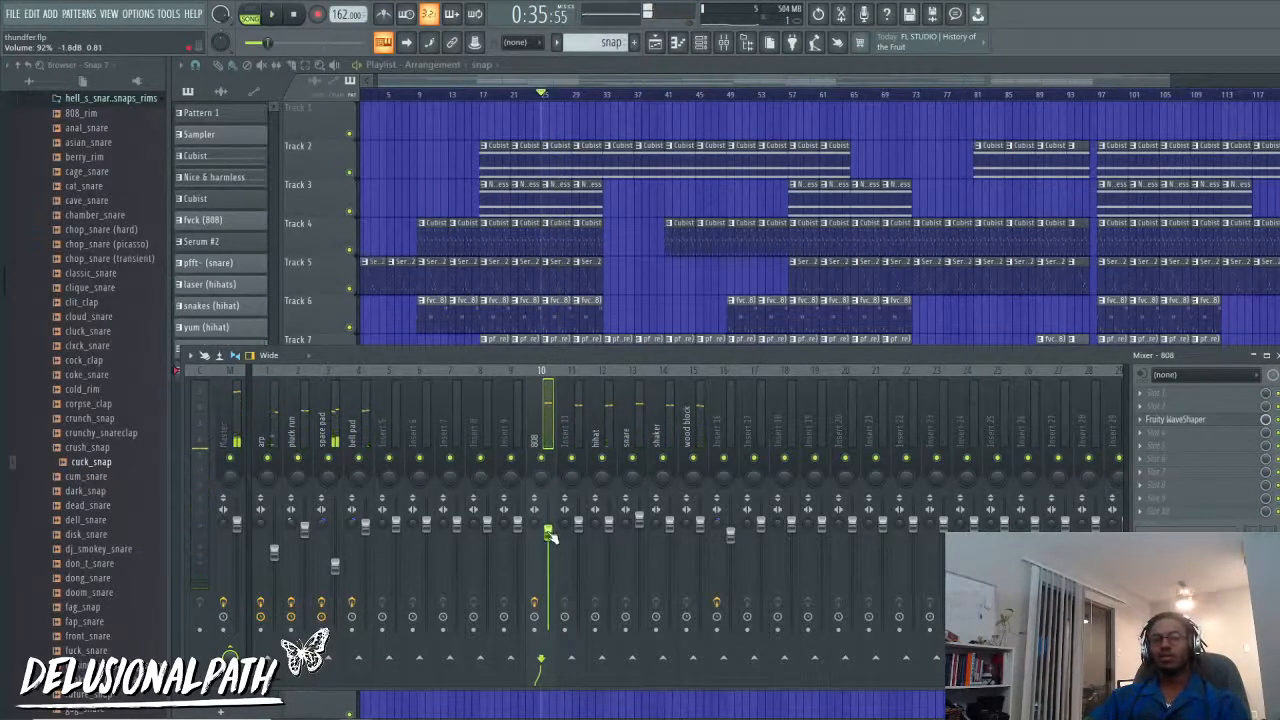
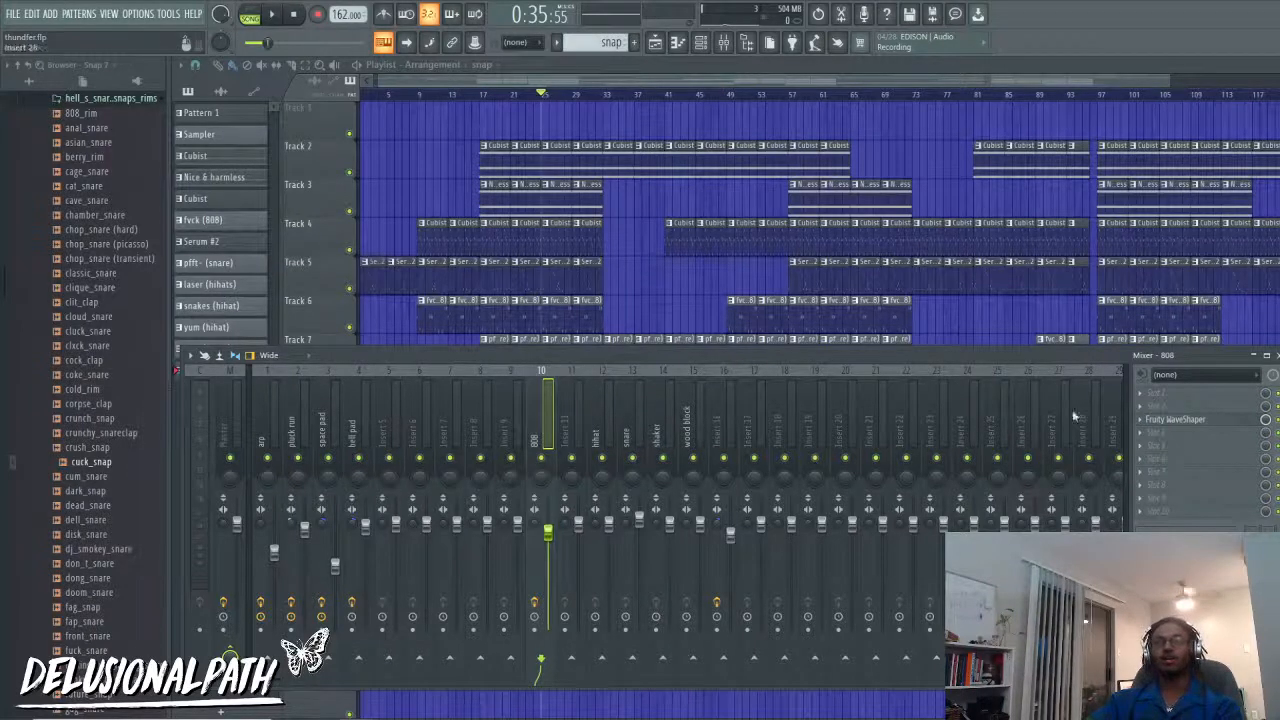
pyautogui.press('space')
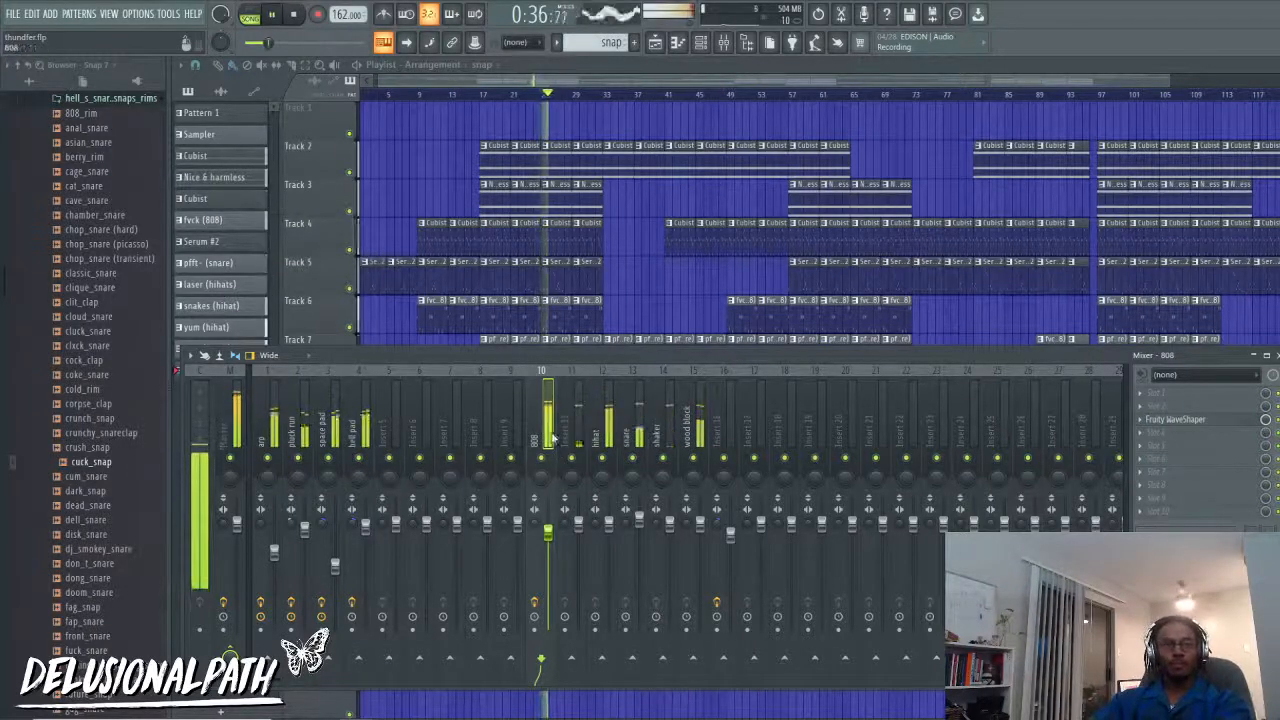
pyautogui.press('space')
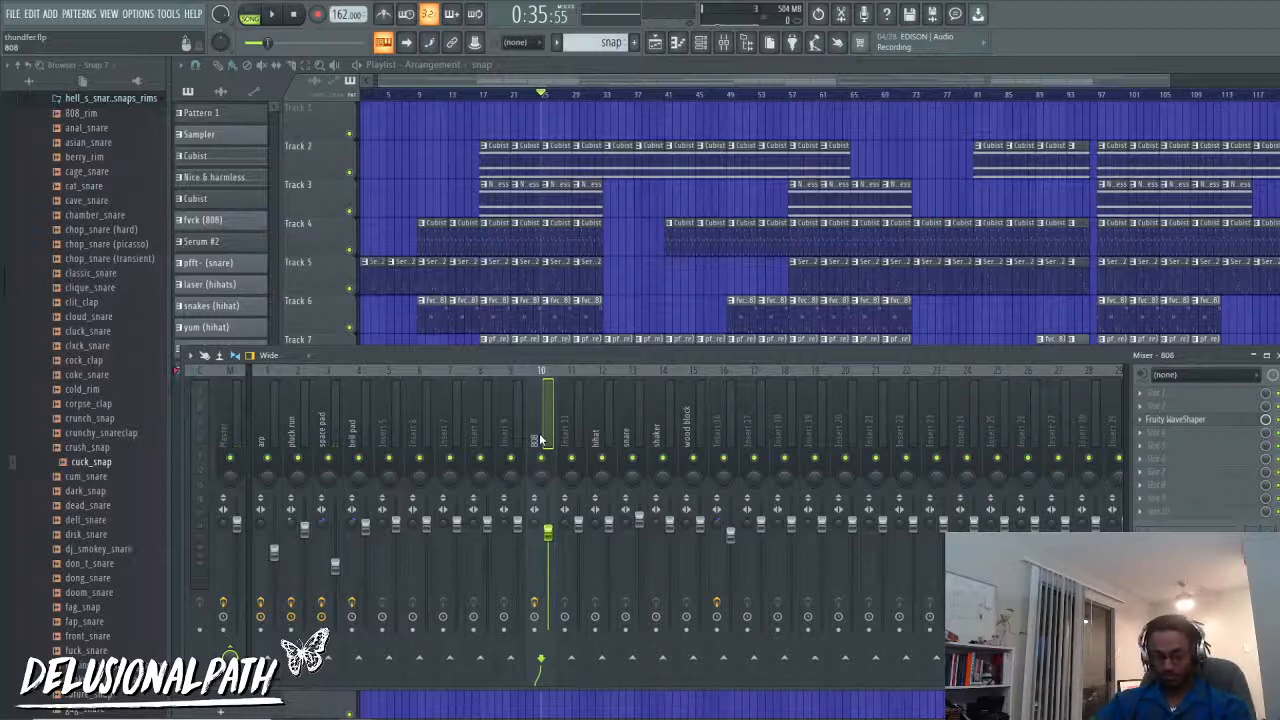
pyautogui.press('space')
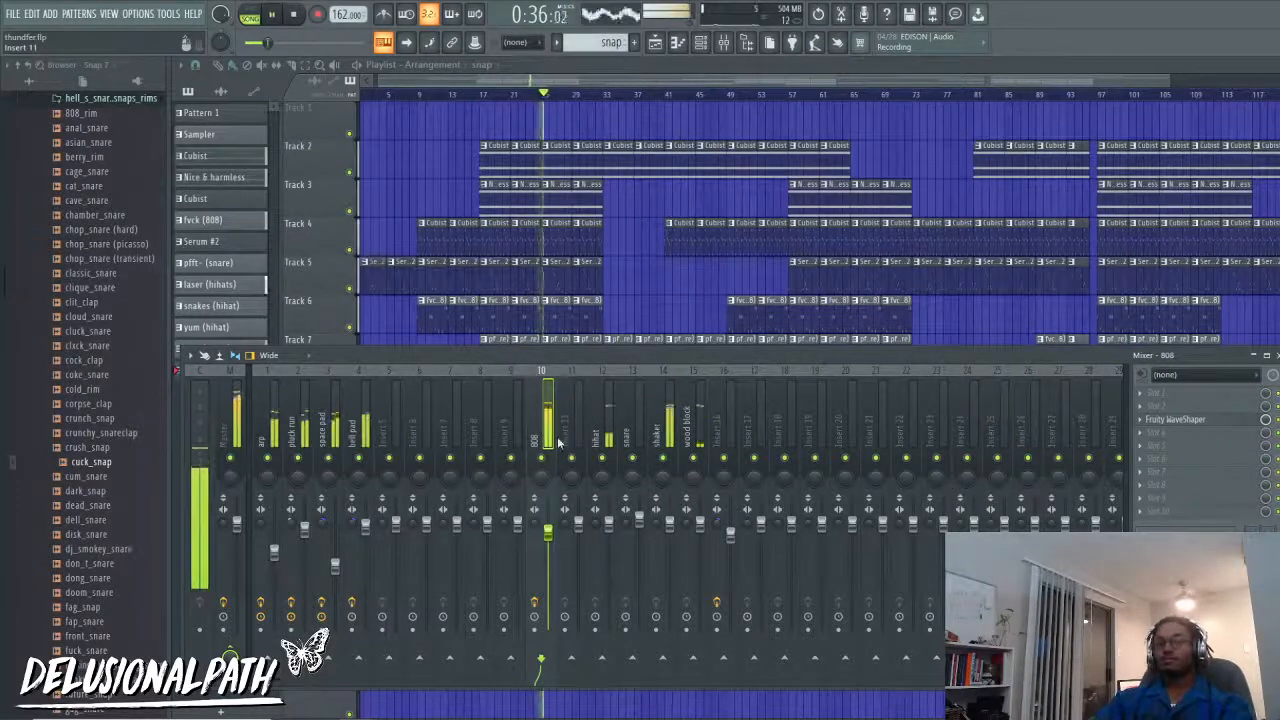
# Step: Rename mixer insert 11 as snare
pyautogui.rightClick(570, 424)
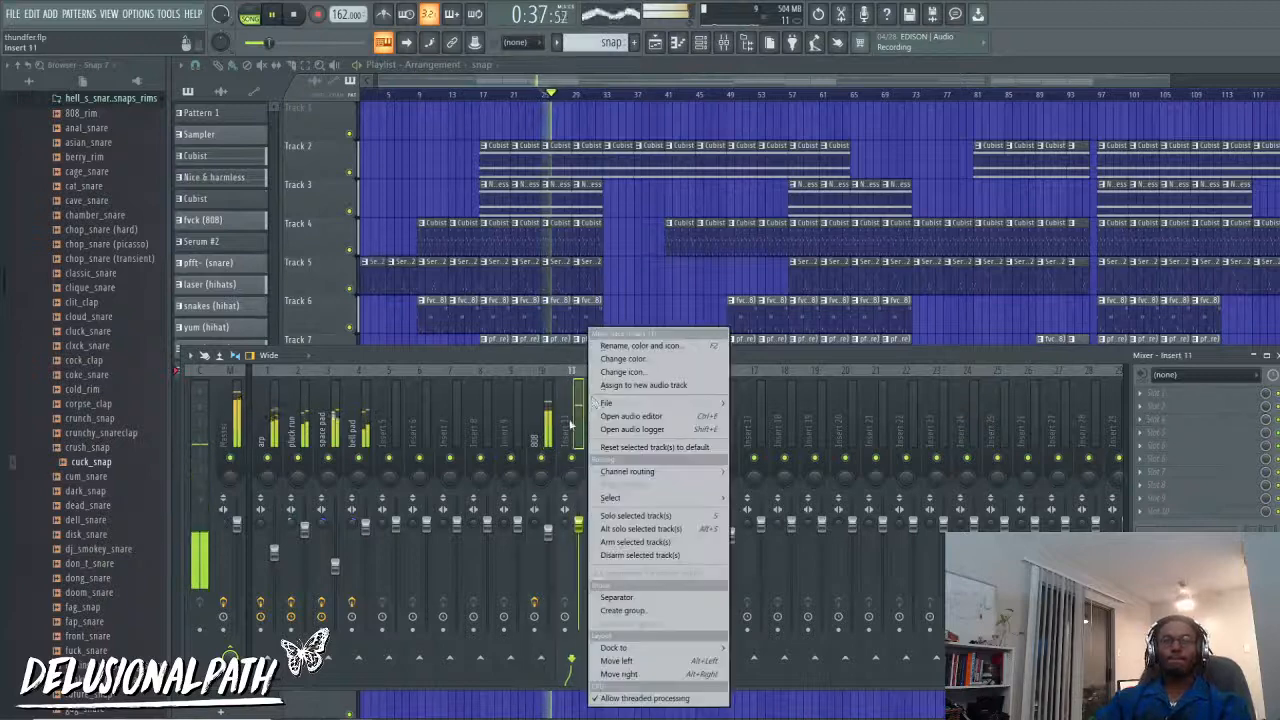
pyautogui.click(620, 345)
pyautogui.write('snre')
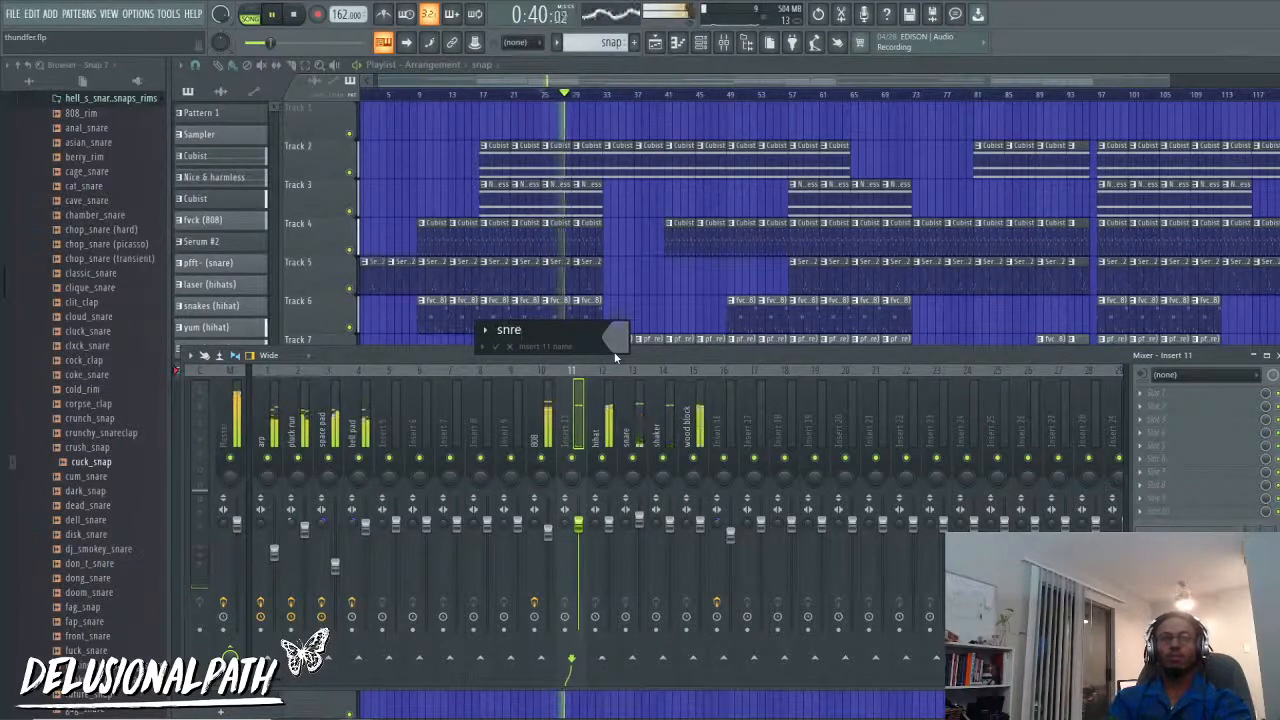
pyautogui.press('BackSpace')
pyautogui.write('are')
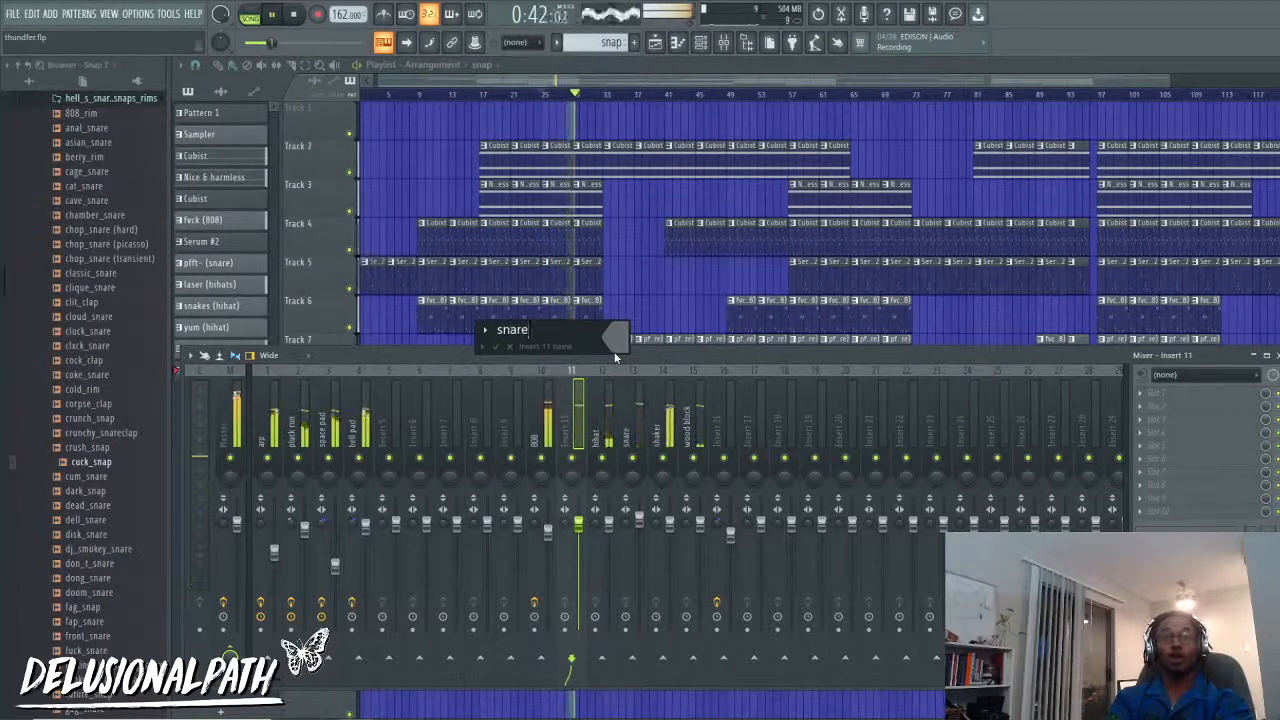
pyautogui.press('Return')
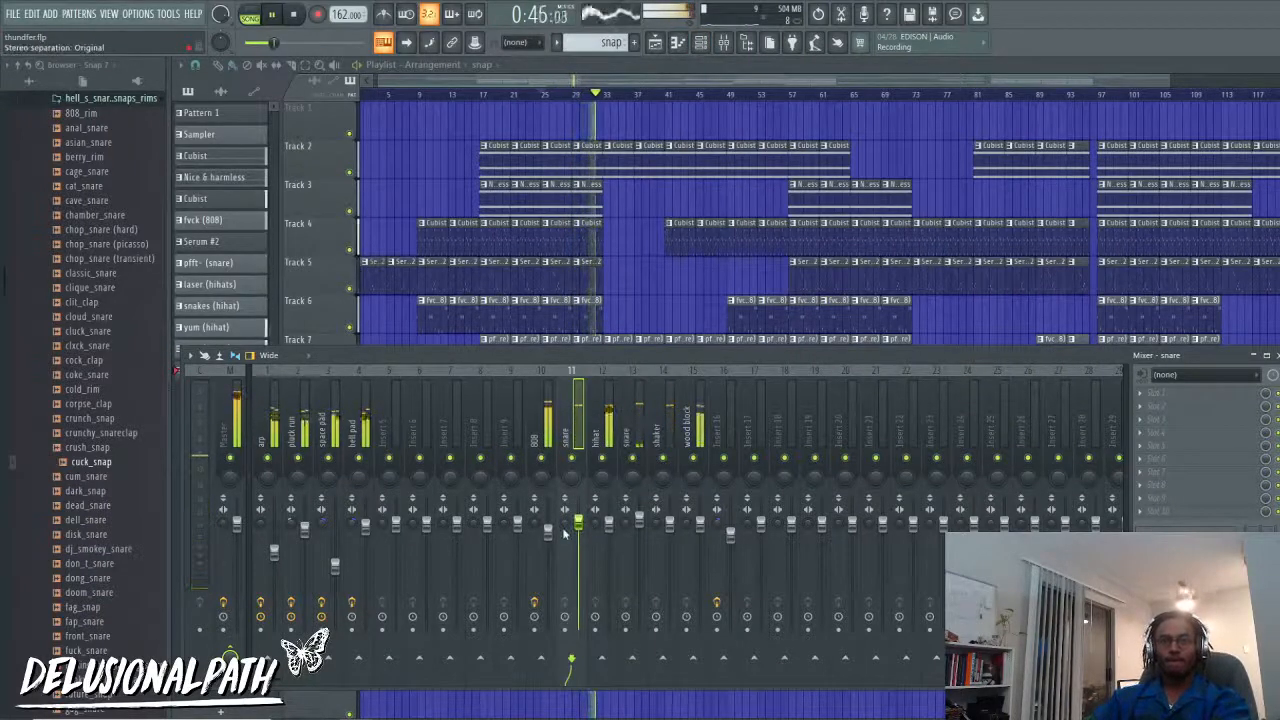
# Step: Replay the section from bar 25 and set the insert 11 snare's volume to about 0.5 dB
pyautogui.press('space')
pyautogui.press('space')
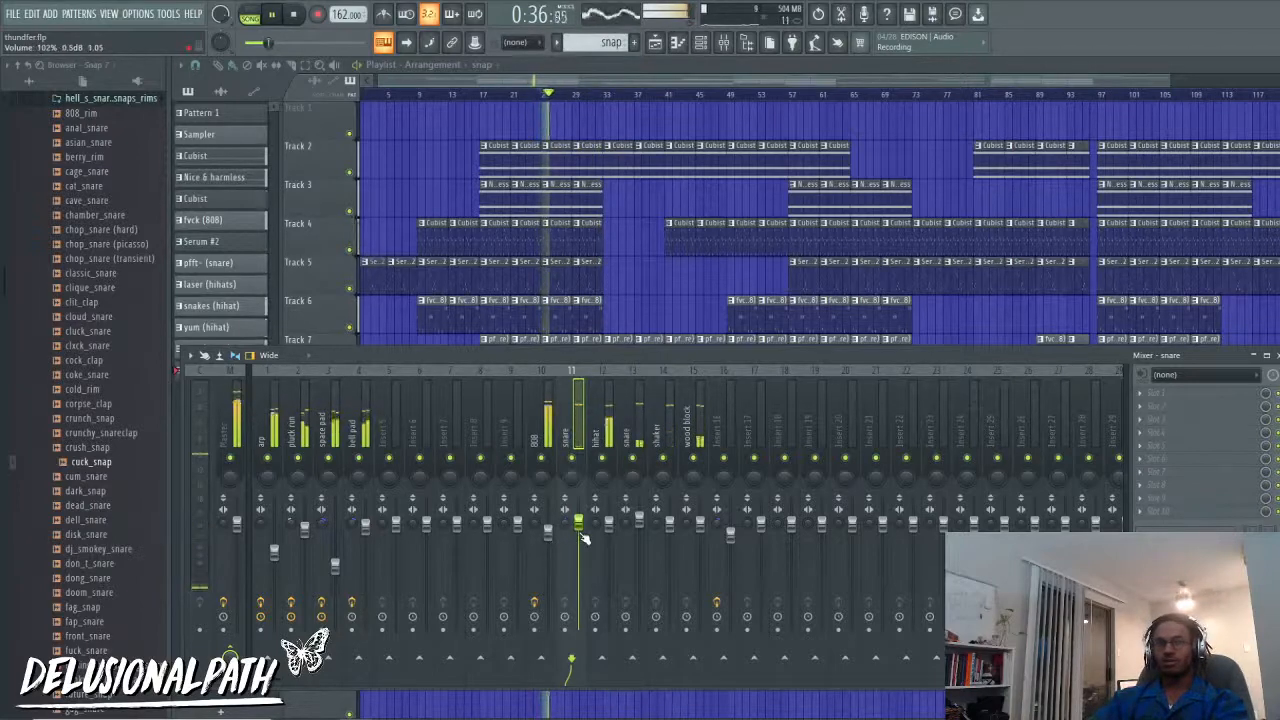
pyautogui.press('space')
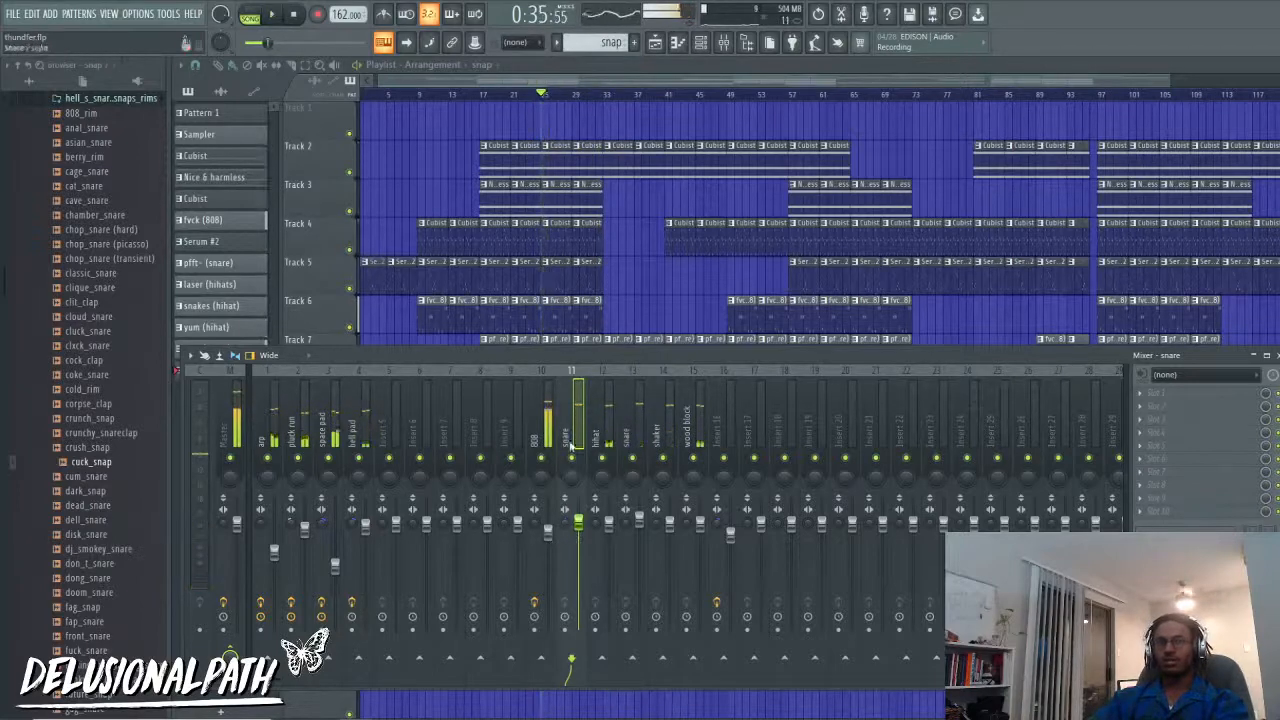
# Step: Reset the stereo separation of the snare mixer track and play the song to hear the change
pyautogui.rightClick(567, 494)
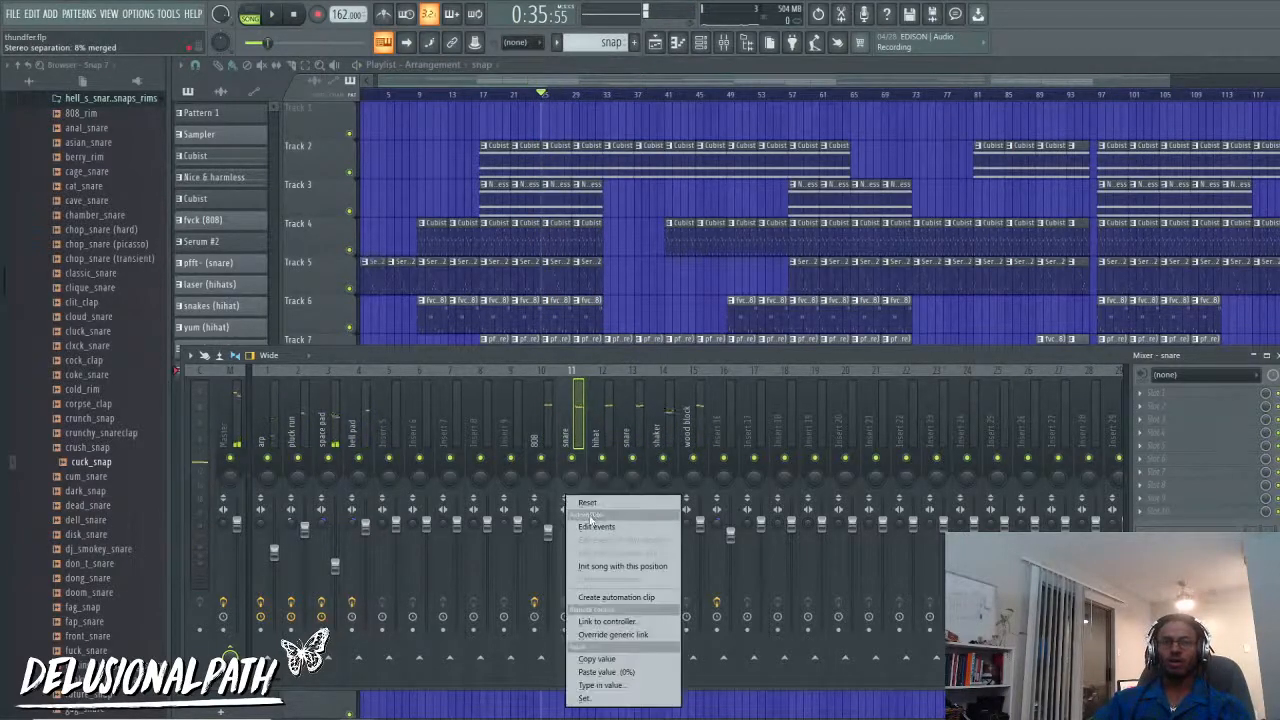
pyautogui.click(603, 500)
pyautogui.press('space')
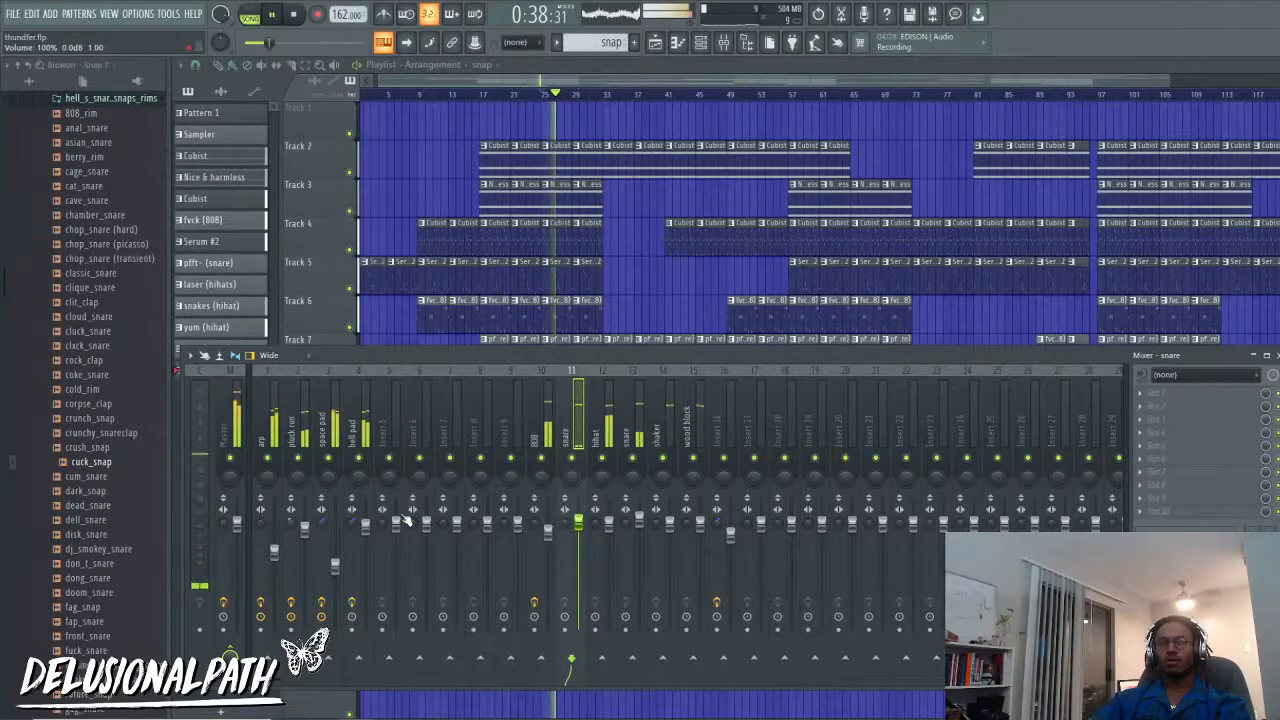
pyautogui.press('space')
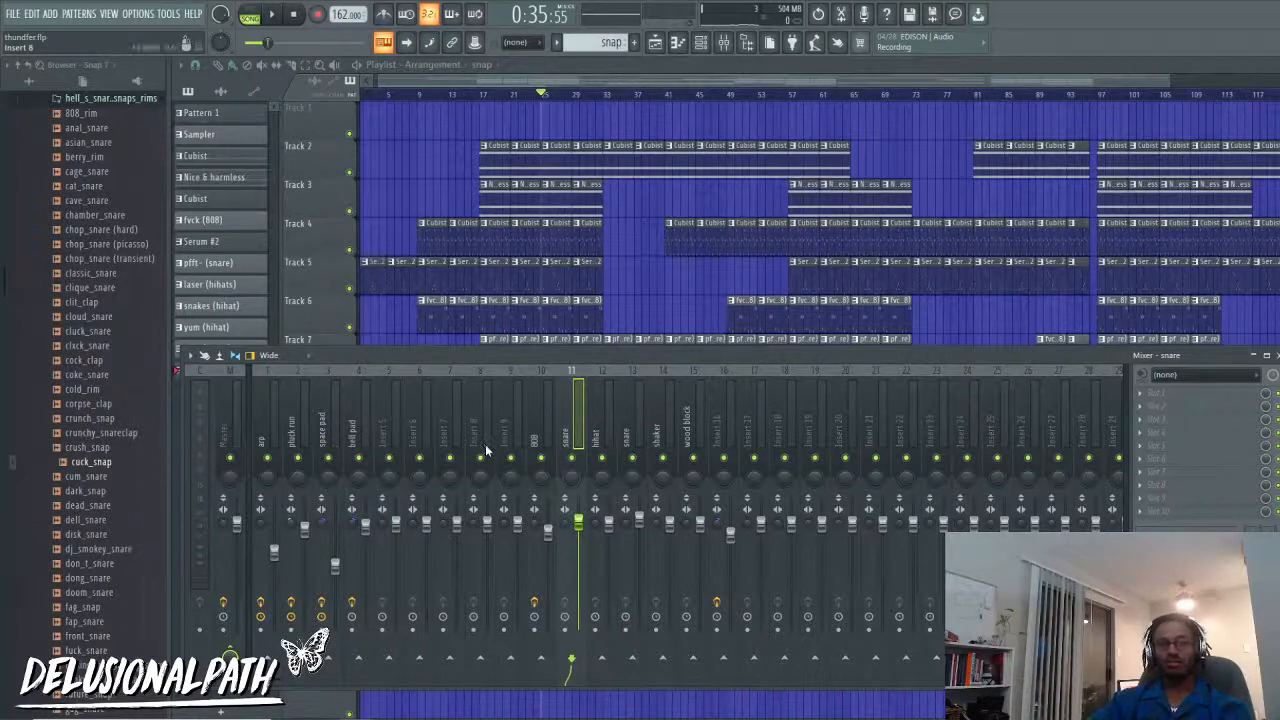
pyautogui.press('space')
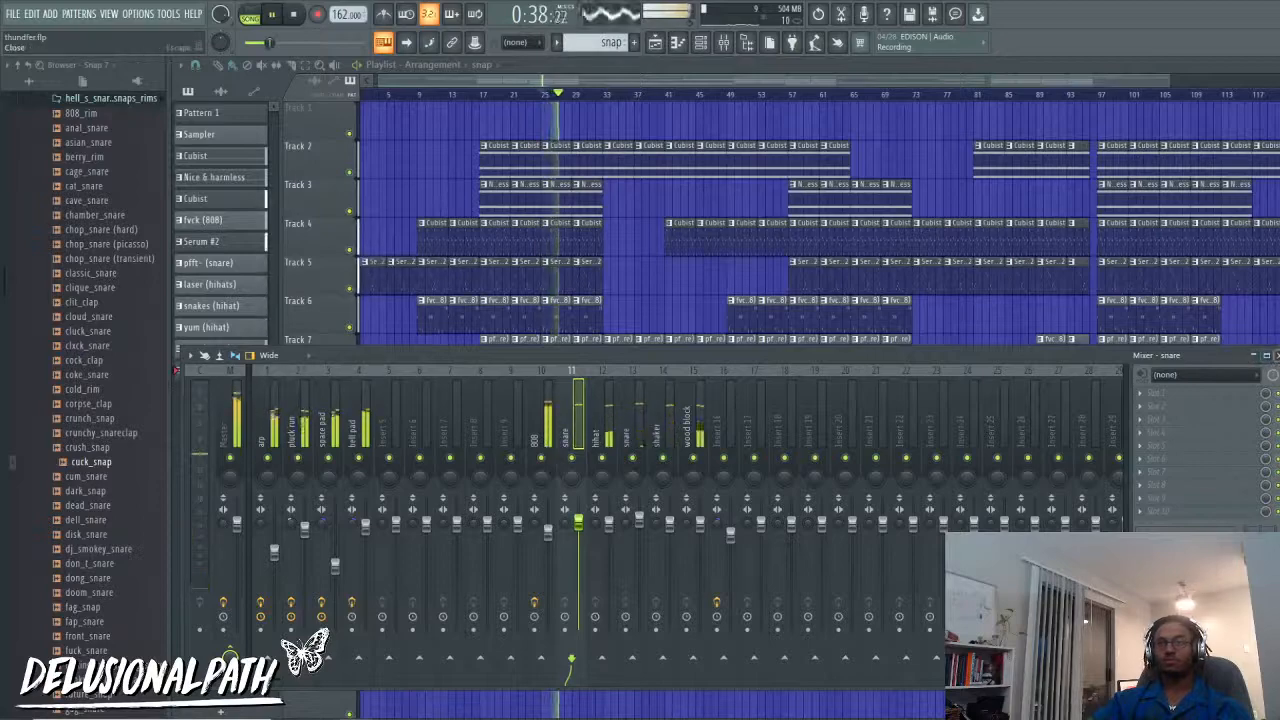
# Step: Close the mixer to work on the playlist arrangement
pyautogui.click(1266, 355)
pyautogui.keyDown('ctrl'); pyautogui.scroll(-1, 634, 603); pyautogui.keyUp('ctrl')
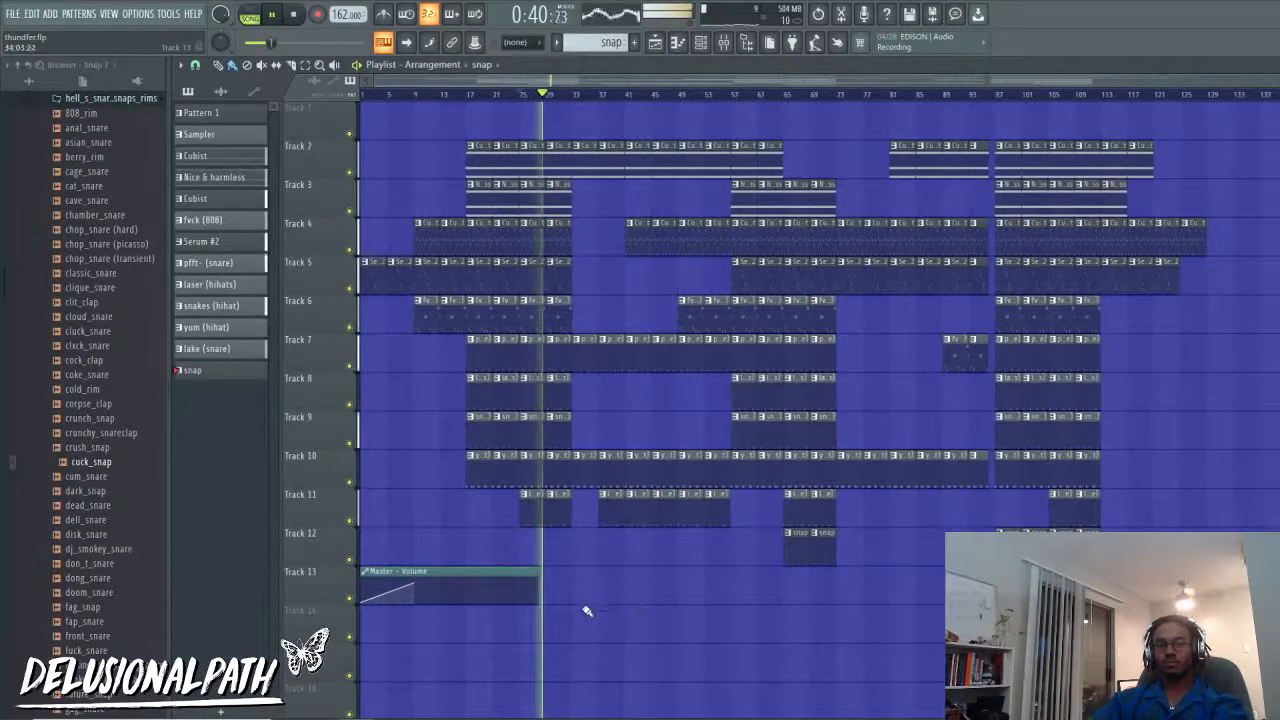
pyautogui.keyDown('ctrl'); pyautogui.scroll(2, 551, 571); pyautogui.keyUp('ctrl')
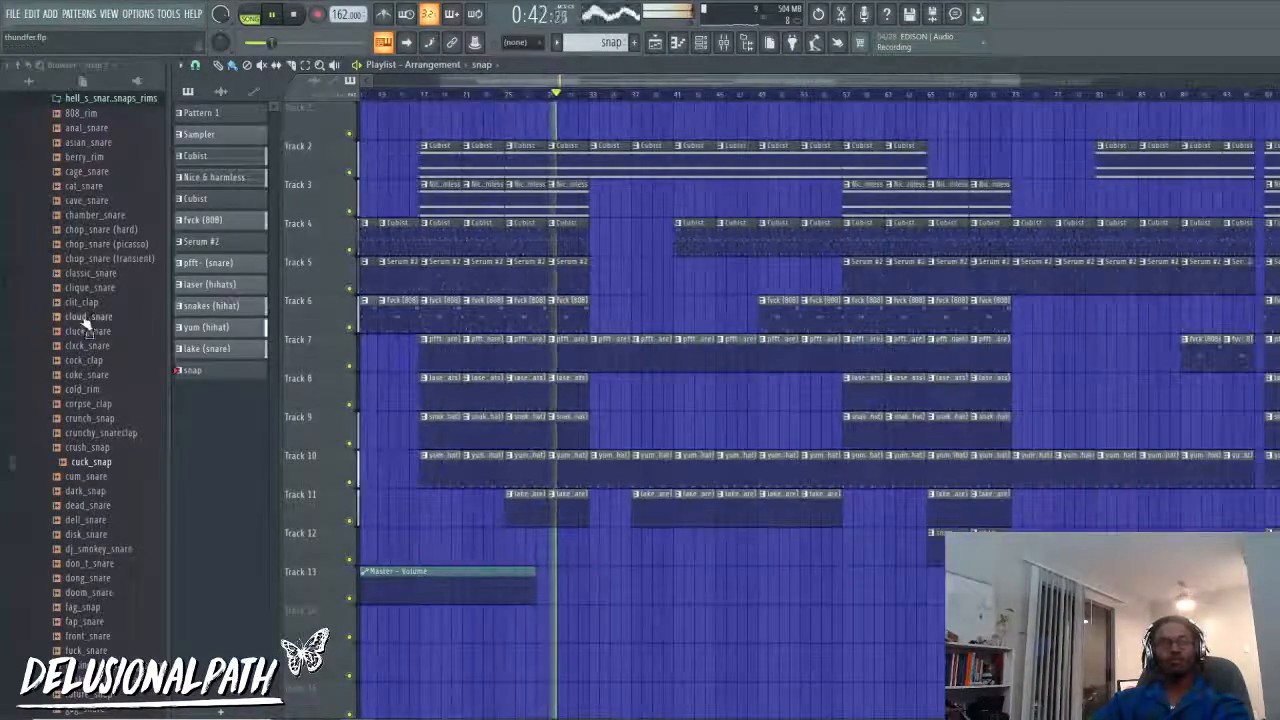
# Step: Stop playback and collapse the hell_s_snares_claps_snaps_rims, satan's drum kit and TRAP folders in the browser
pyautogui.scroll(8, 86, 320)
pyautogui.press('space')
pyautogui.click(100, 543)
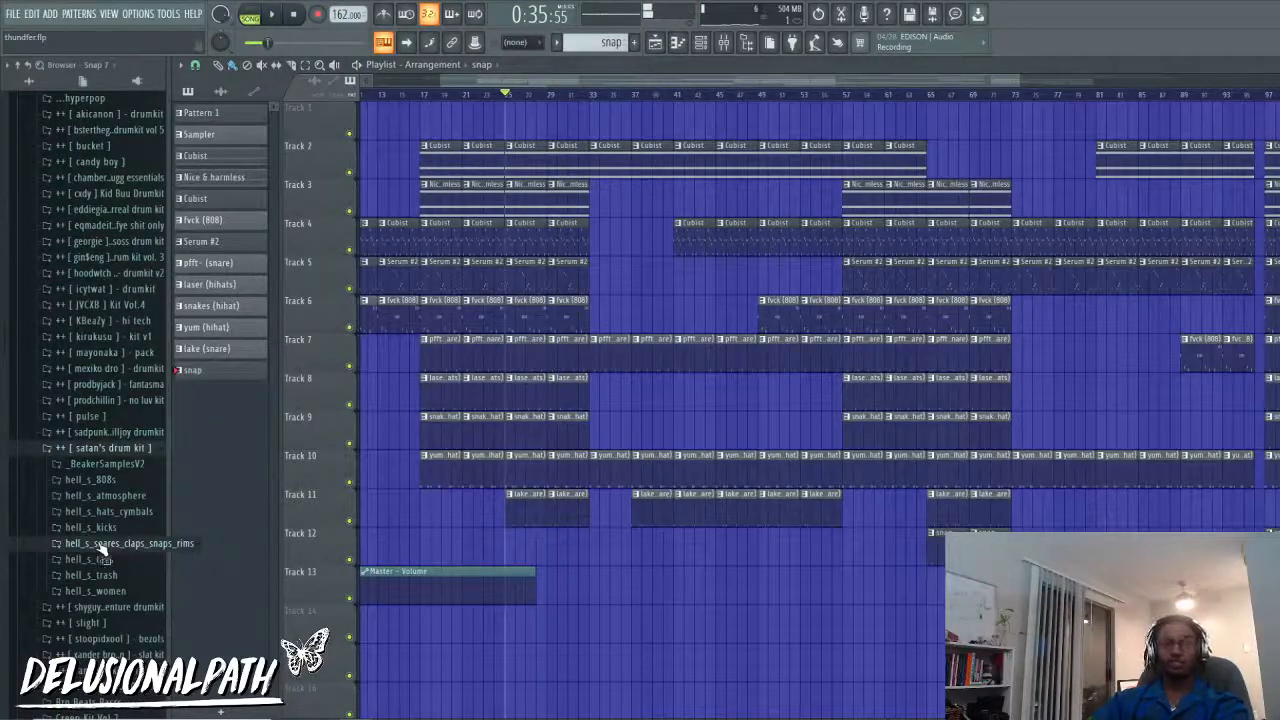
pyautogui.click(100, 448)
pyautogui.scroll(4, 90, 380)
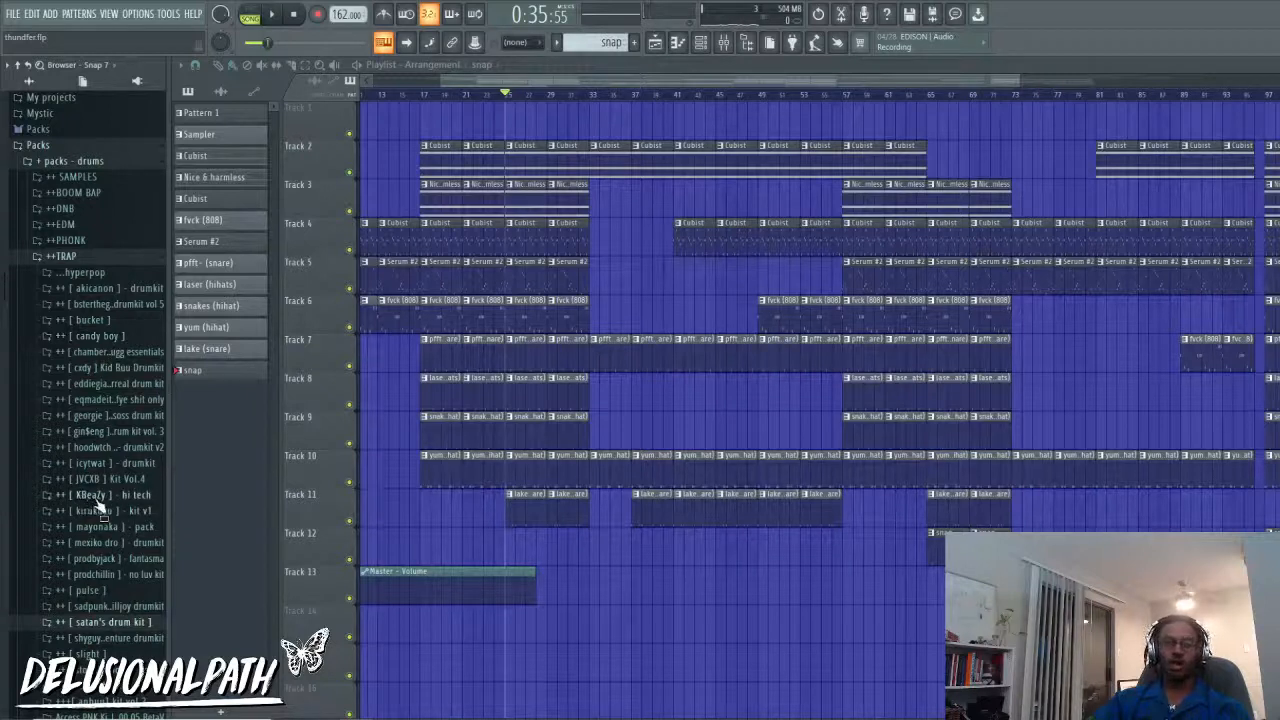
pyautogui.scroll(-2, 100, 505)
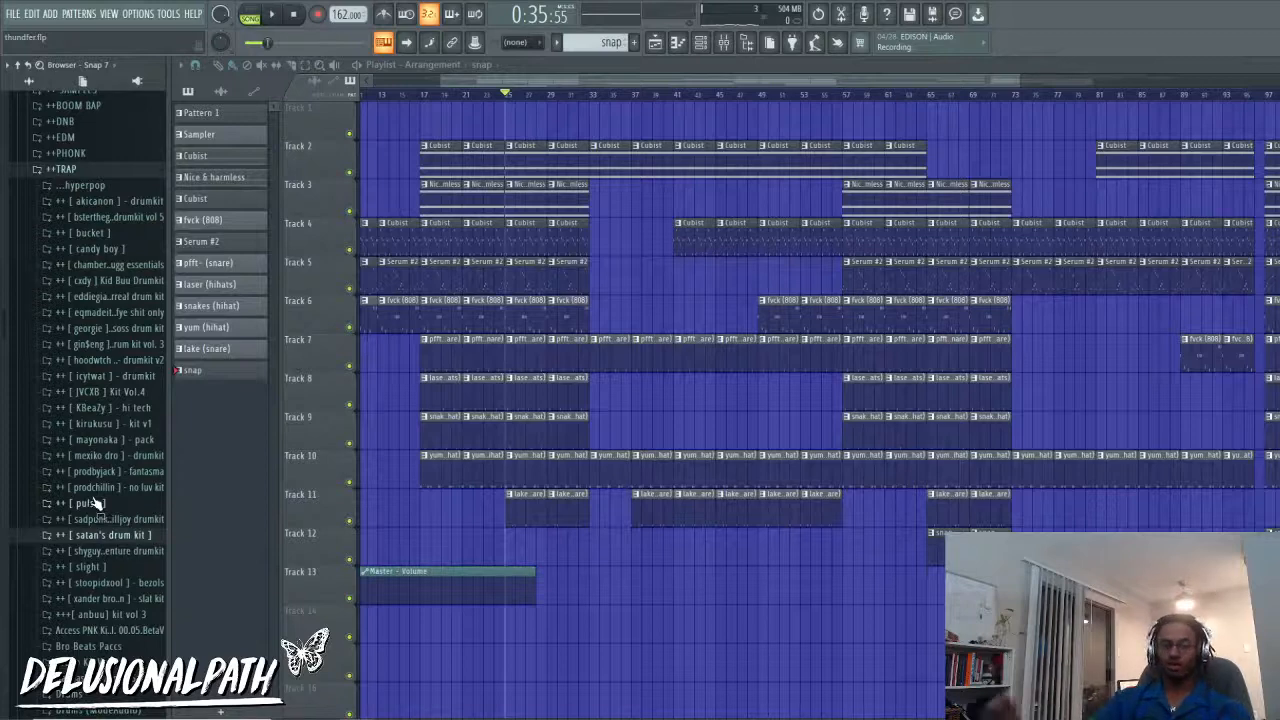
pyautogui.scroll(-1, 99, 517)
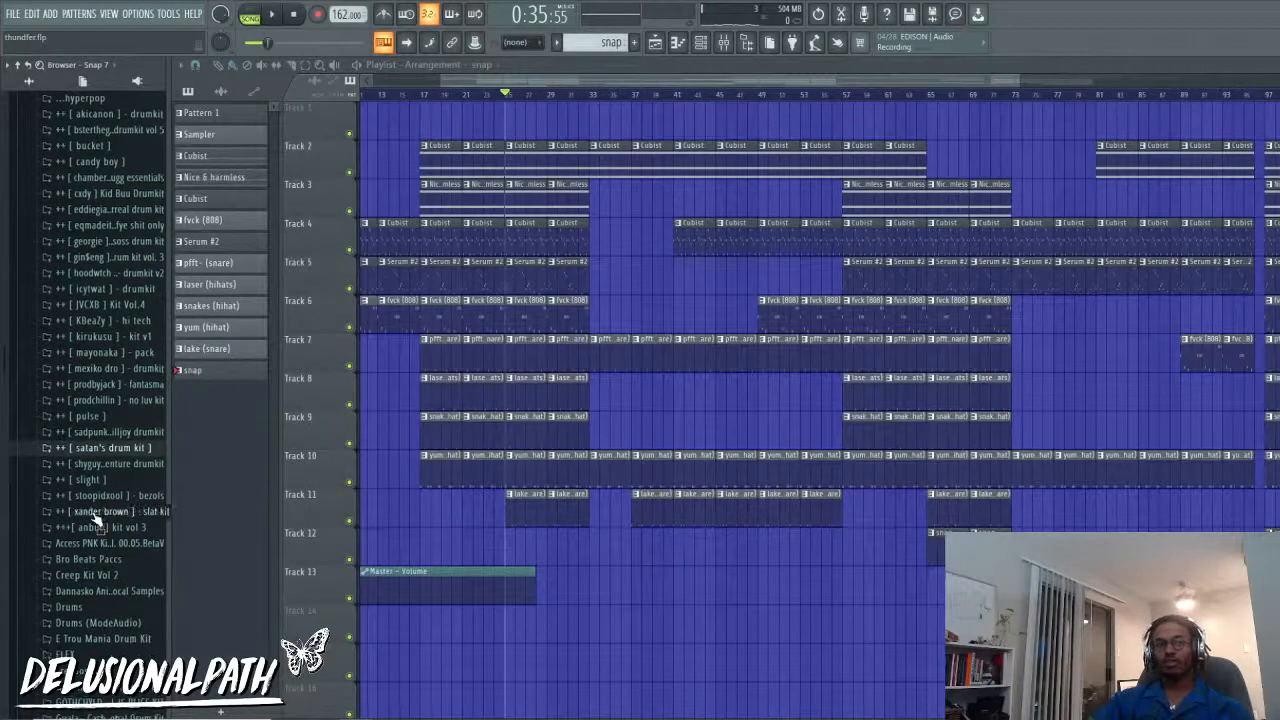
pyautogui.scroll(-2, 97, 520)
pyautogui.scroll(5, 96, 524)
pyautogui.click(70, 345)
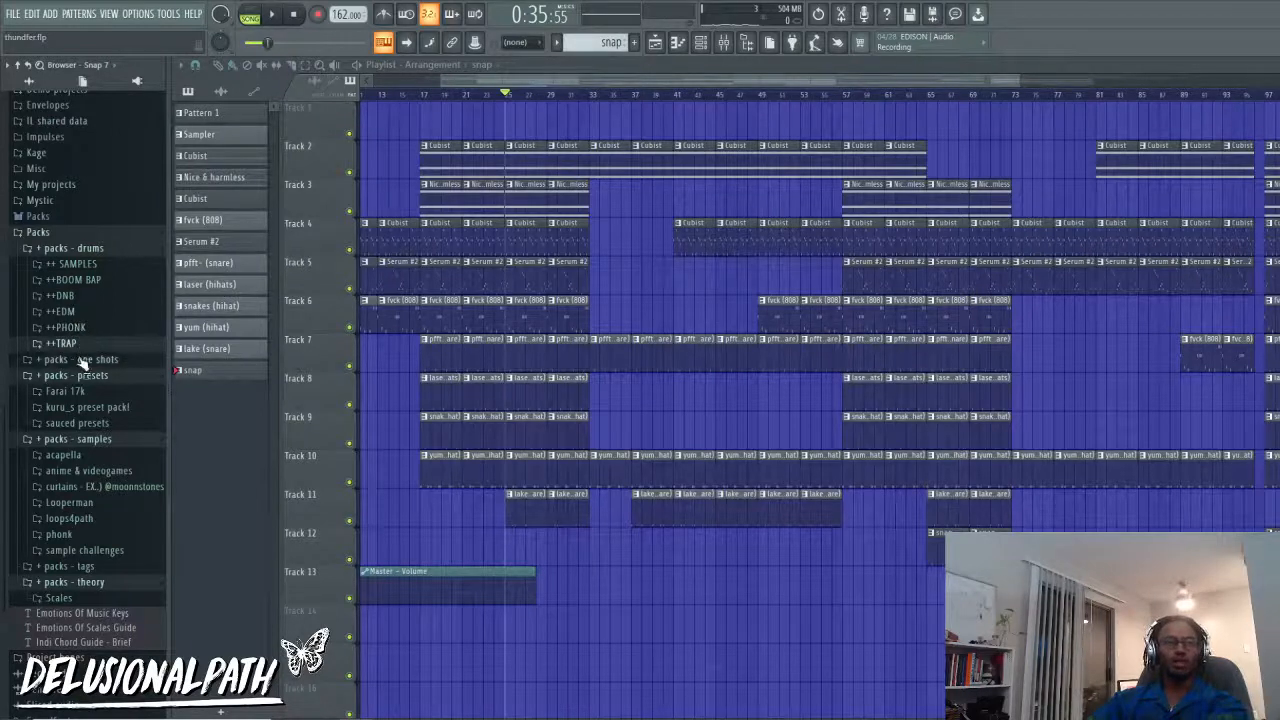
# Step: Expand the PHONK drum packs and open the delusional vol.1 kit in the browser
pyautogui.scroll(3, 72, 404)
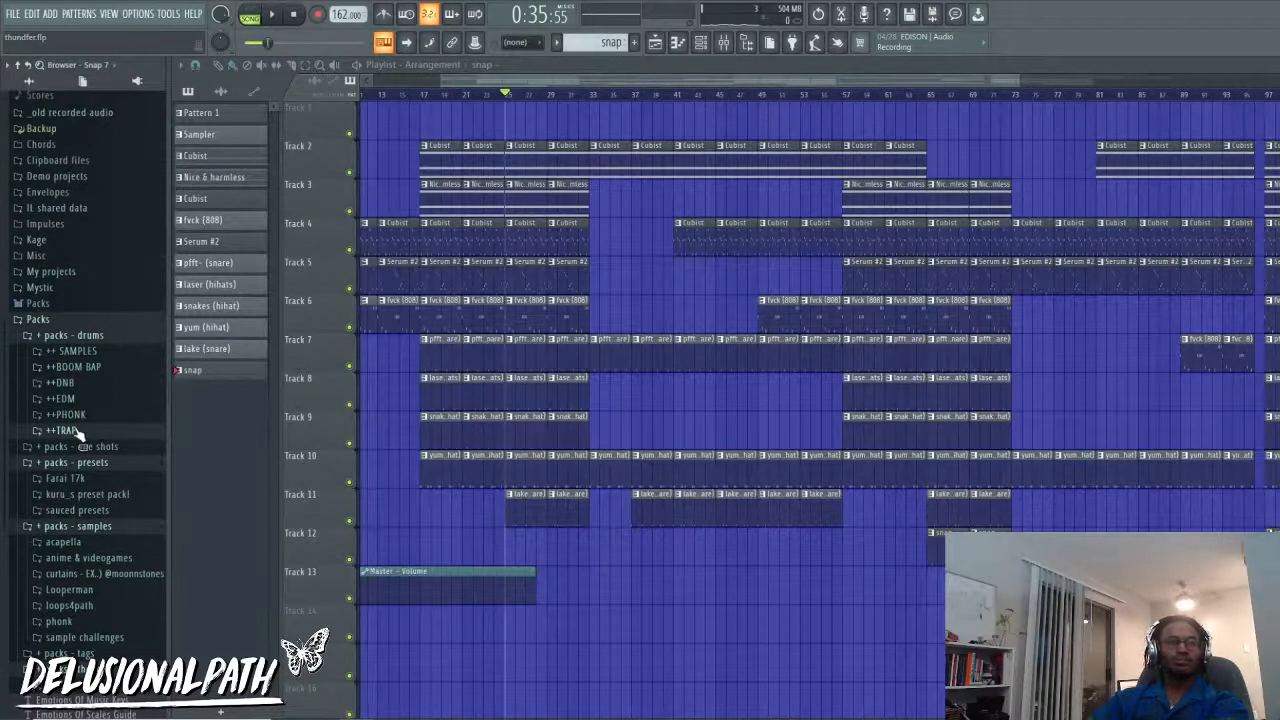
pyautogui.click(72, 414)
pyautogui.click(128, 446)
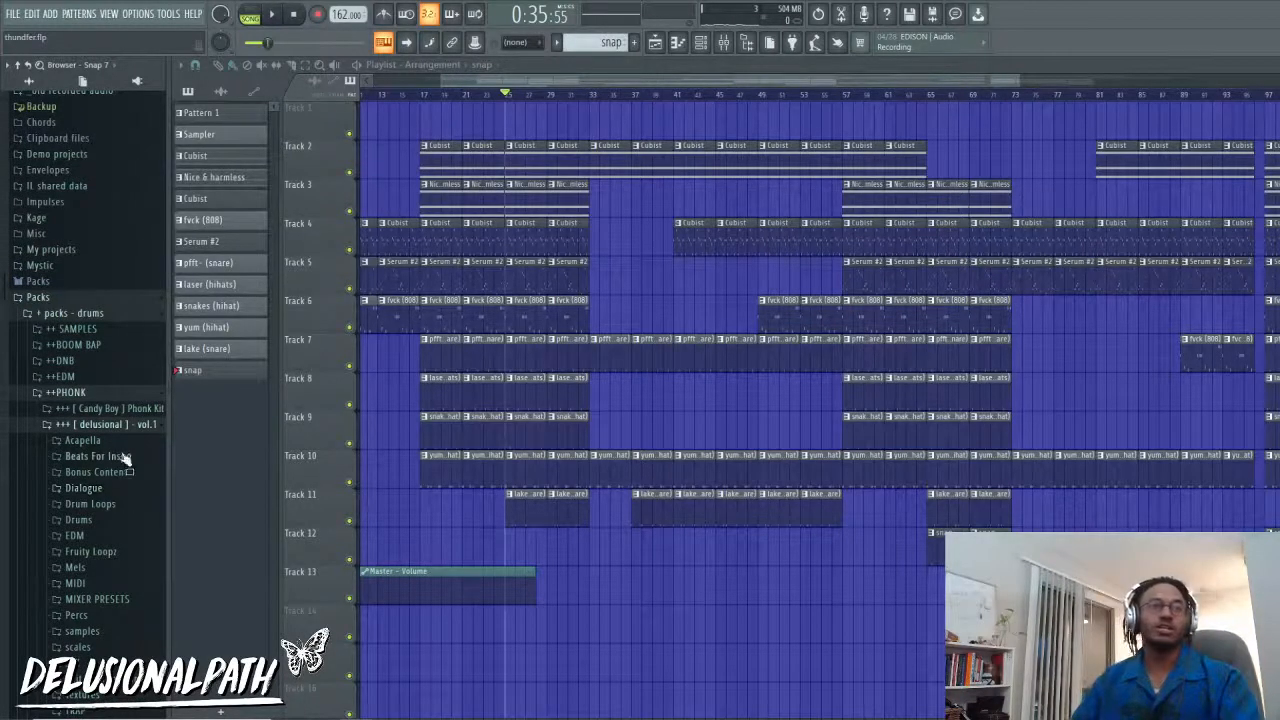
# Step: Check the contents of the Drums and Drum Loops folders in the delusional vol.1 kit, collapsing both again
pyautogui.scroll(-5, 125, 456)
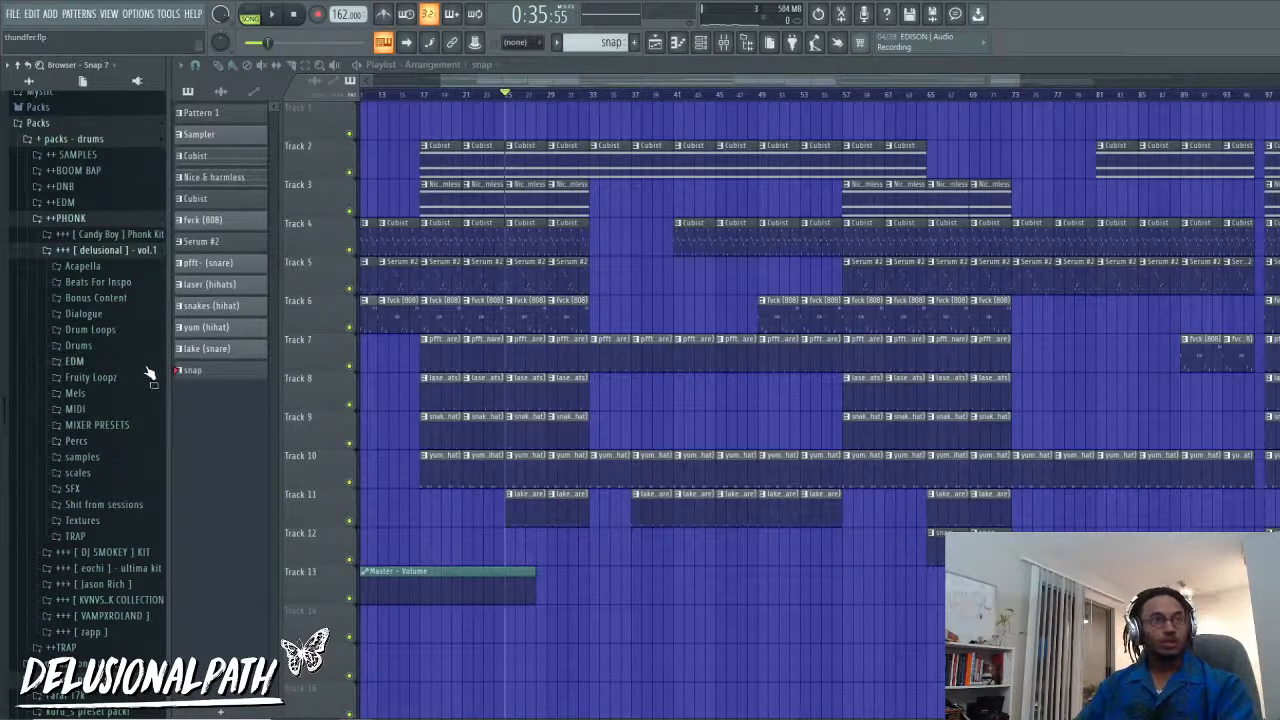
pyautogui.click(106, 346)
pyautogui.click(108, 330)
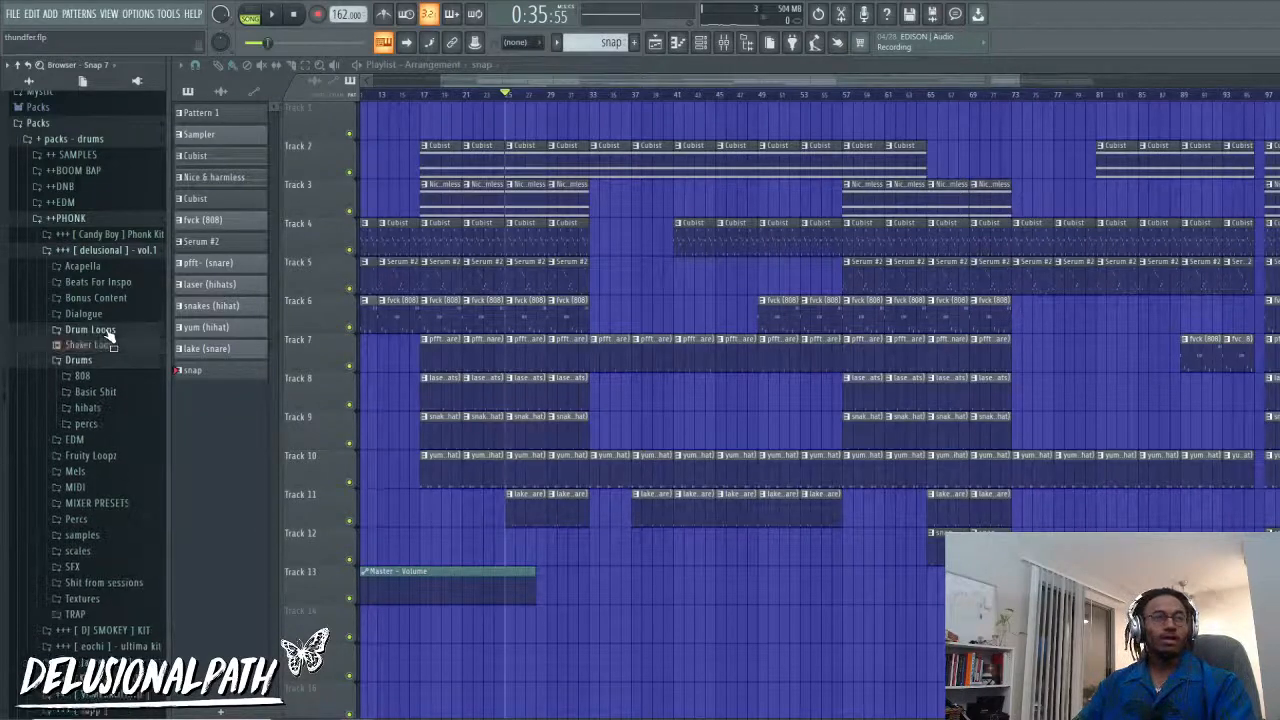
pyautogui.click(108, 331)
pyautogui.click(82, 349)
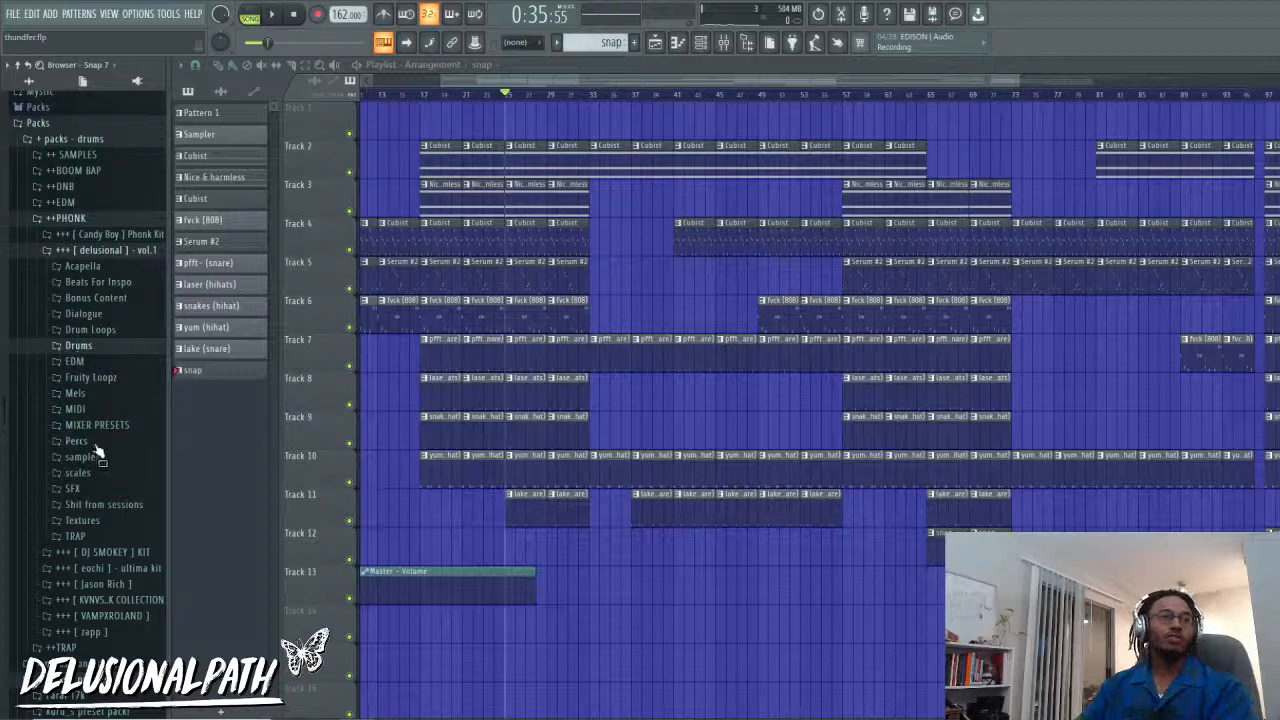
# Step: Open the STORM 1 SOUND EFFECTS folder inside the kit's SFX folder
pyautogui.scroll(-3, 76, 460)
pyautogui.click(72, 401)
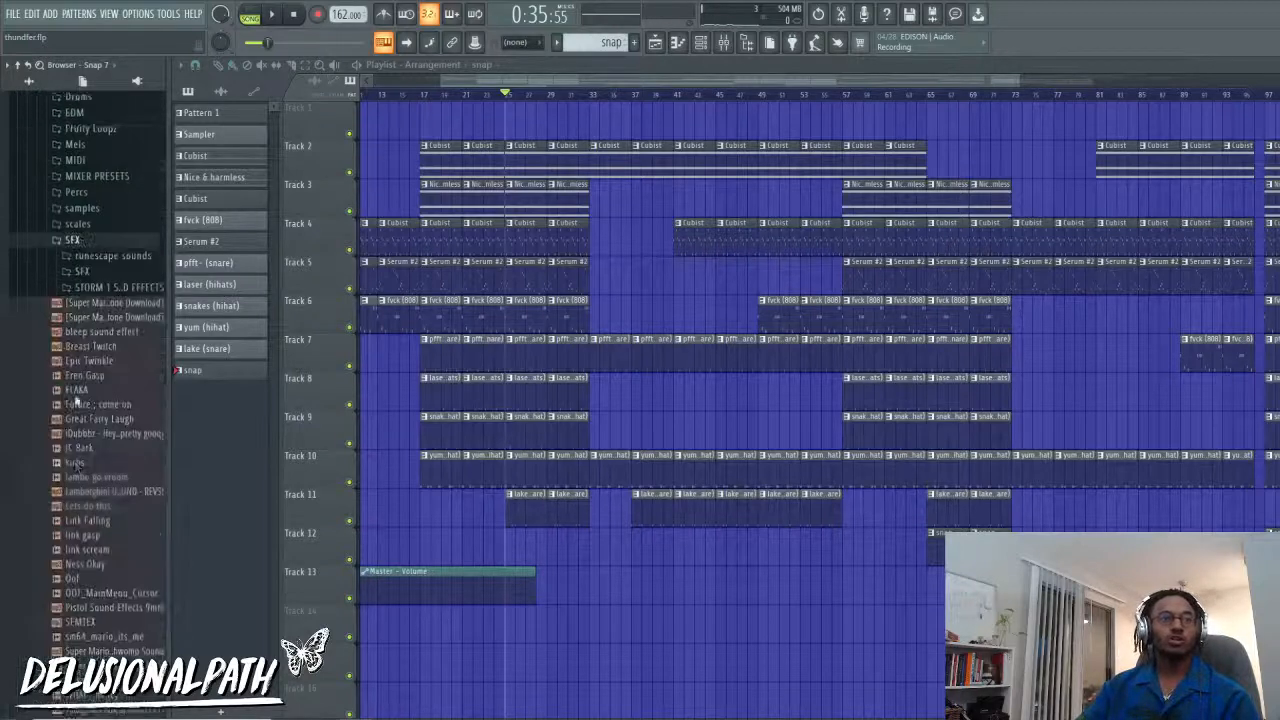
pyautogui.click(98, 232)
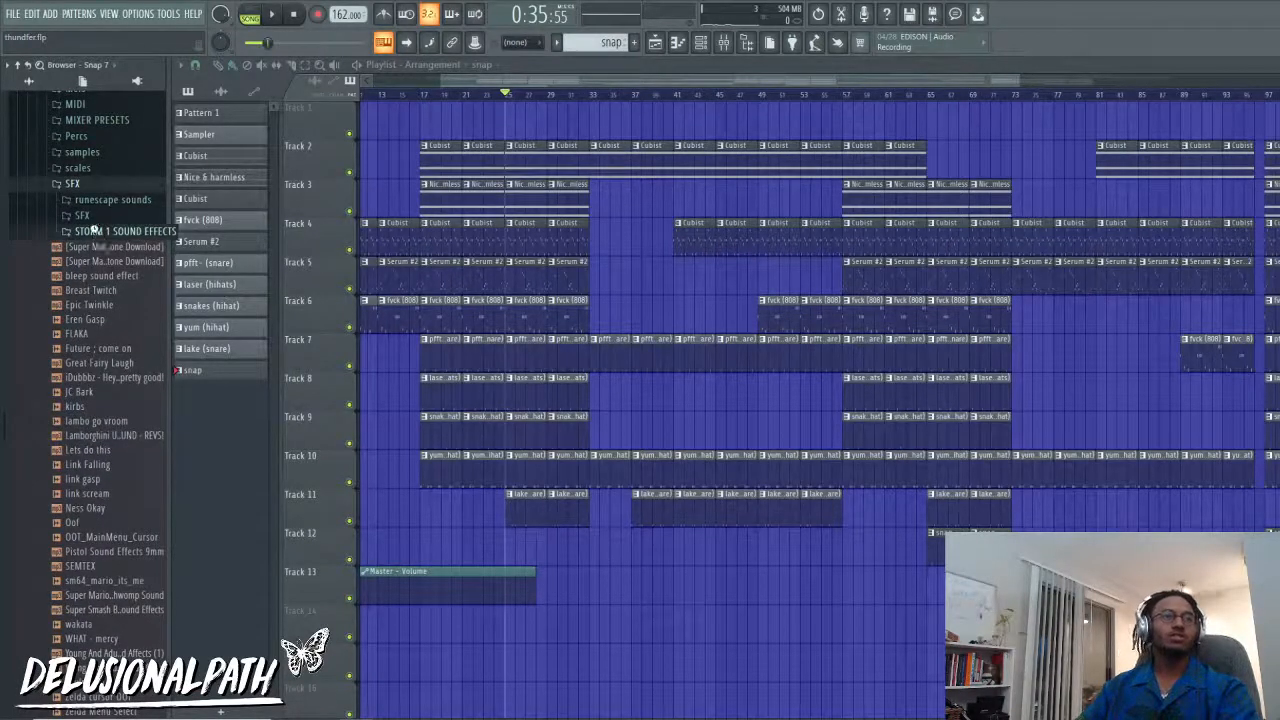
# Step: Audition the numbered battle sound effects in the STORM 1 folder, from battle_00009 on to battle_00071
pyautogui.click(106, 316)
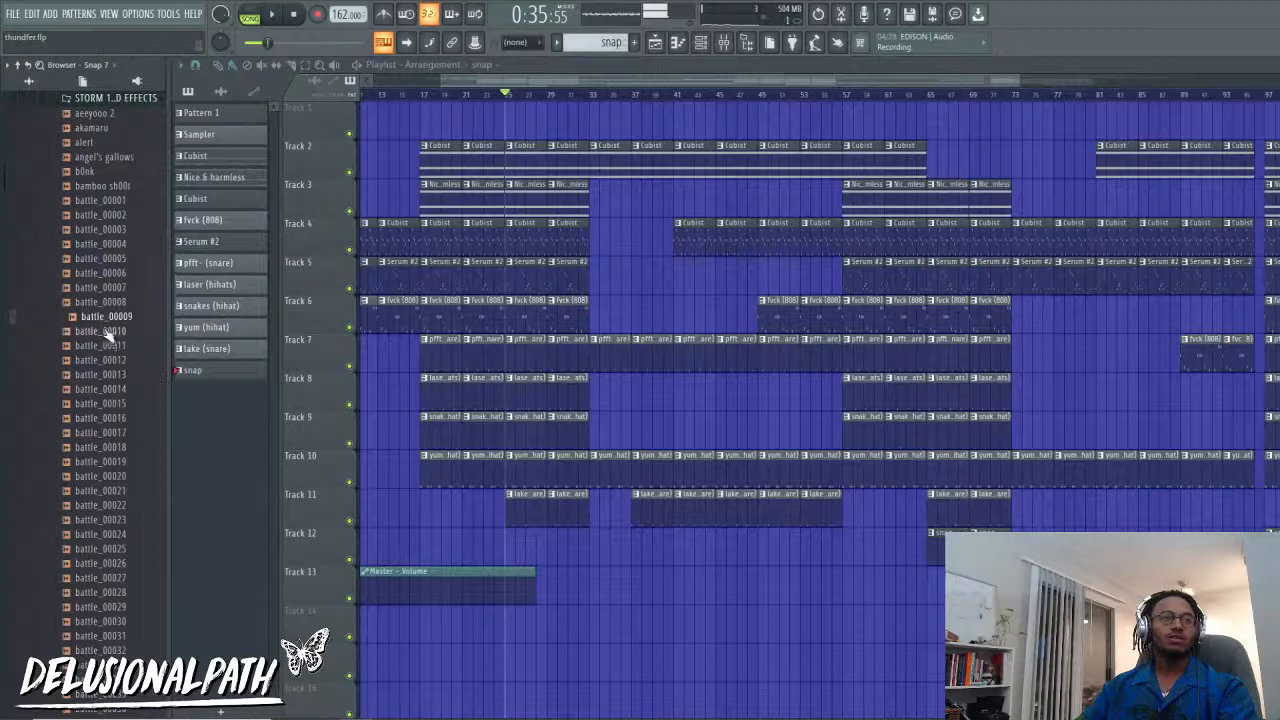
pyautogui.click(100, 434)
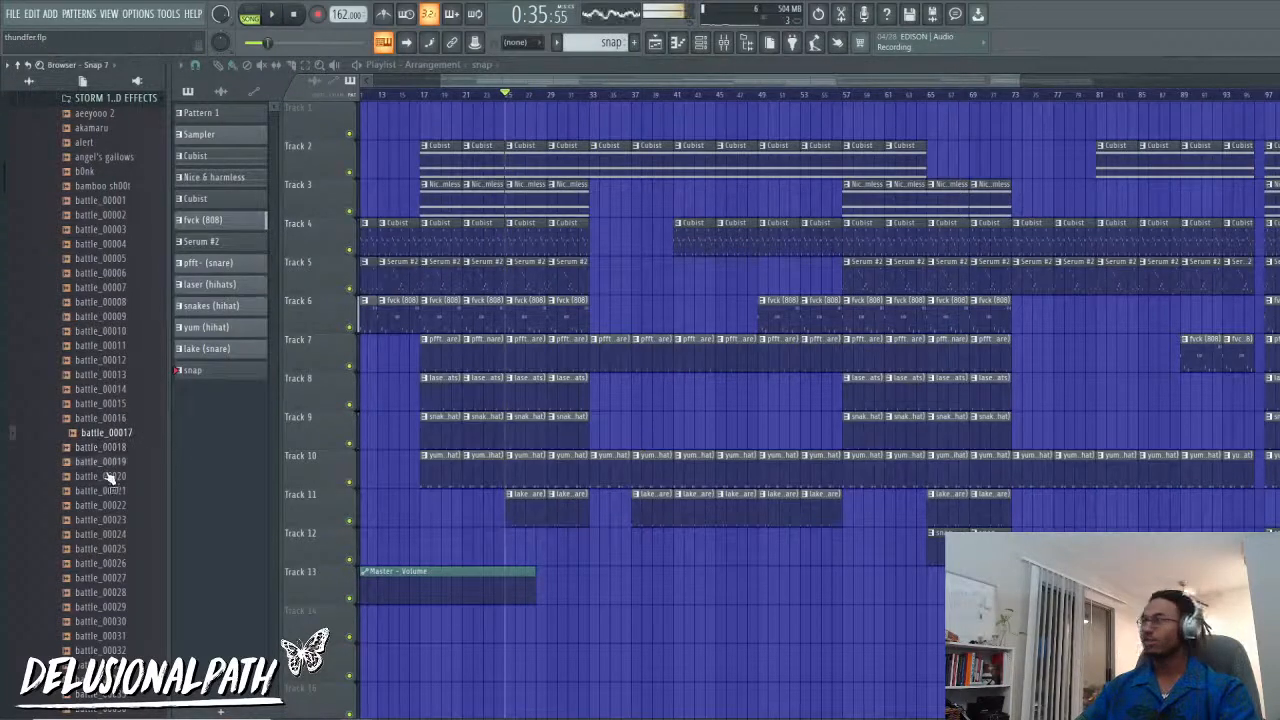
pyautogui.click(108, 490)
pyautogui.scroll(-2, 115, 452)
pyautogui.click(112, 449)
pyautogui.scroll(-4, 114, 451)
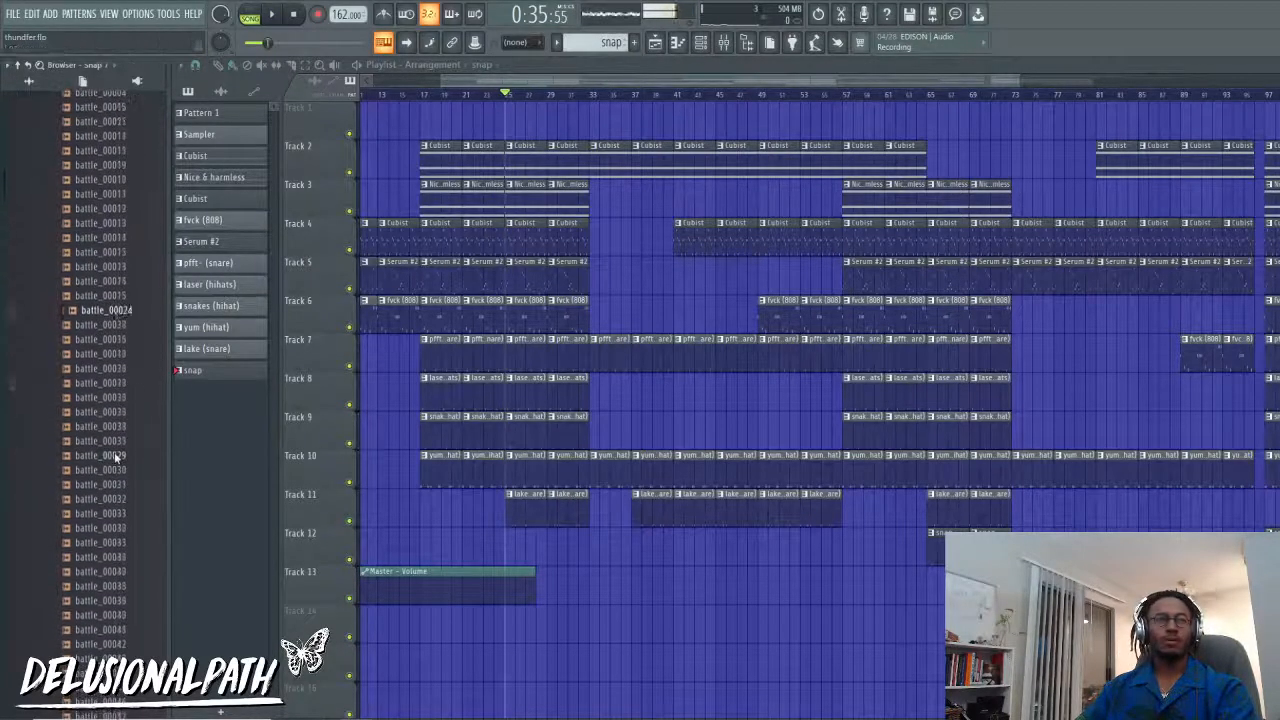
pyautogui.click(114, 449)
pyautogui.scroll(-2, 122, 480)
pyautogui.click(124, 481)
pyautogui.scroll(-18, 124, 482)
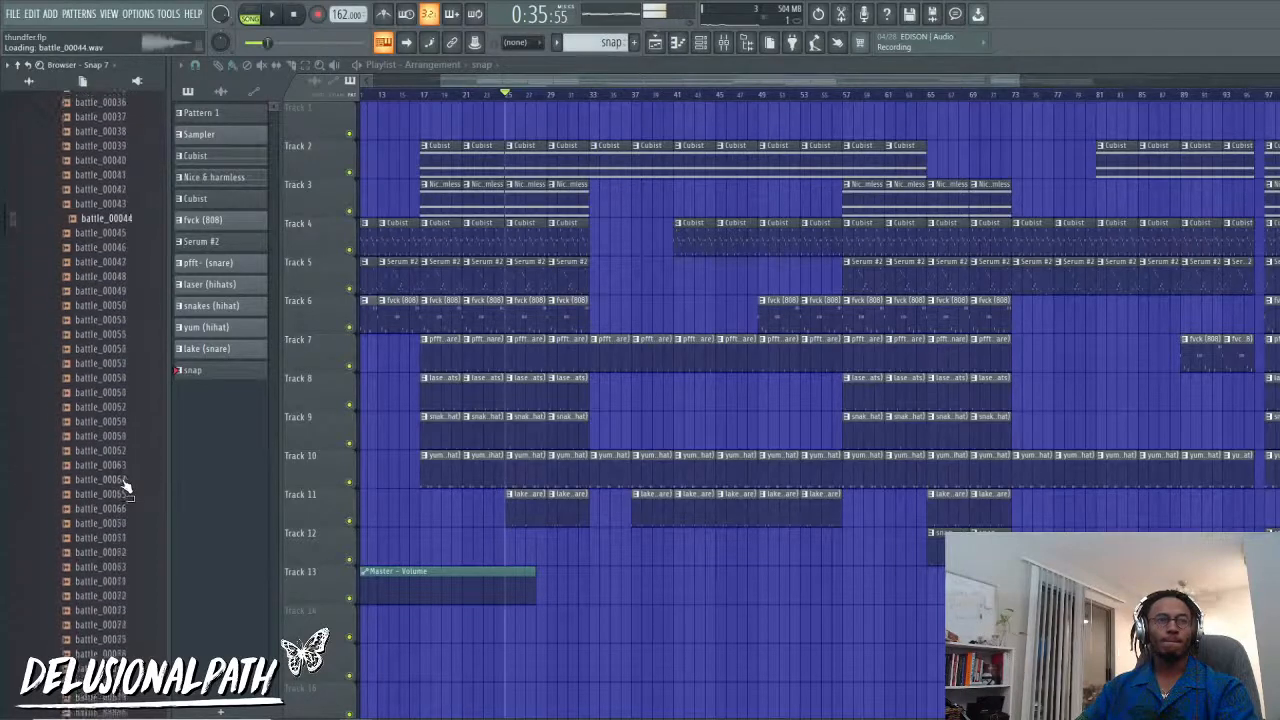
pyautogui.click(128, 463)
pyautogui.scroll(7, 102, 326)
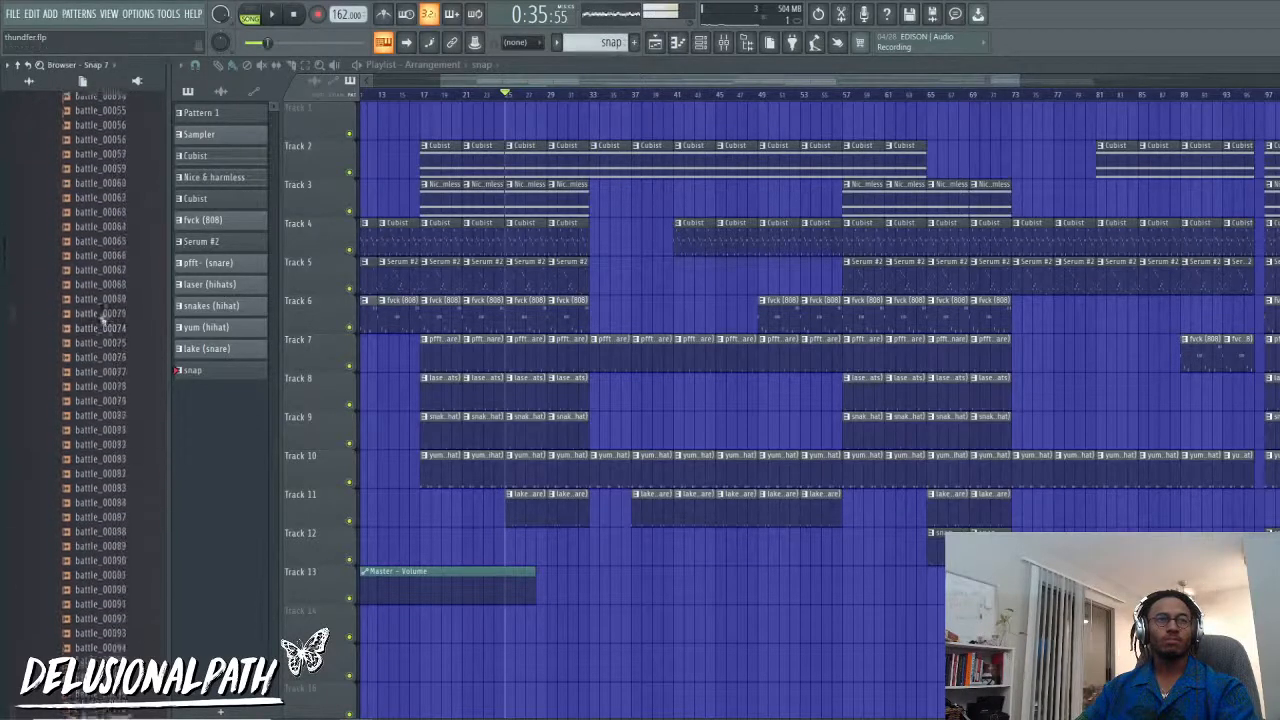
pyautogui.click(103, 318)
# Step: Play the song briefly and place the battle_00071 sample on Track 12 at bar 32
pyautogui.press('space')
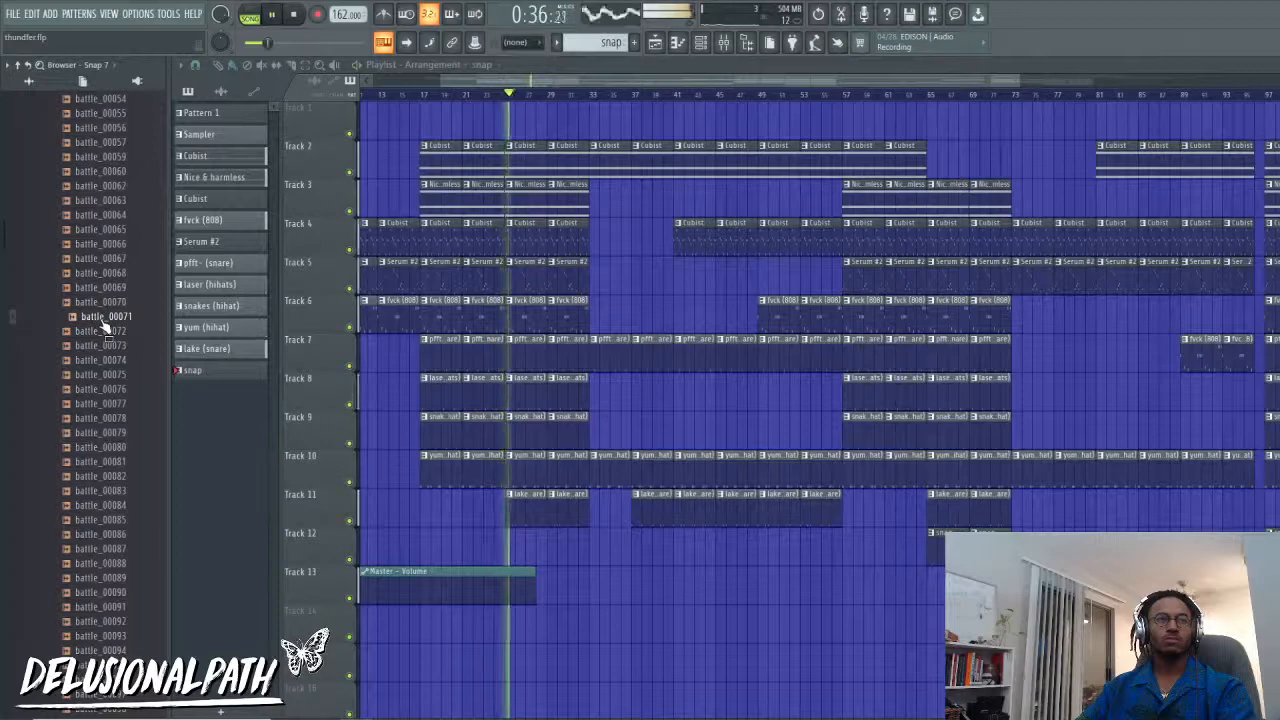
pyautogui.moveTo(104, 326); pyautogui.dragTo(584, 561)
pyautogui.scroll(8, 584, 588)
pyautogui.press('space')
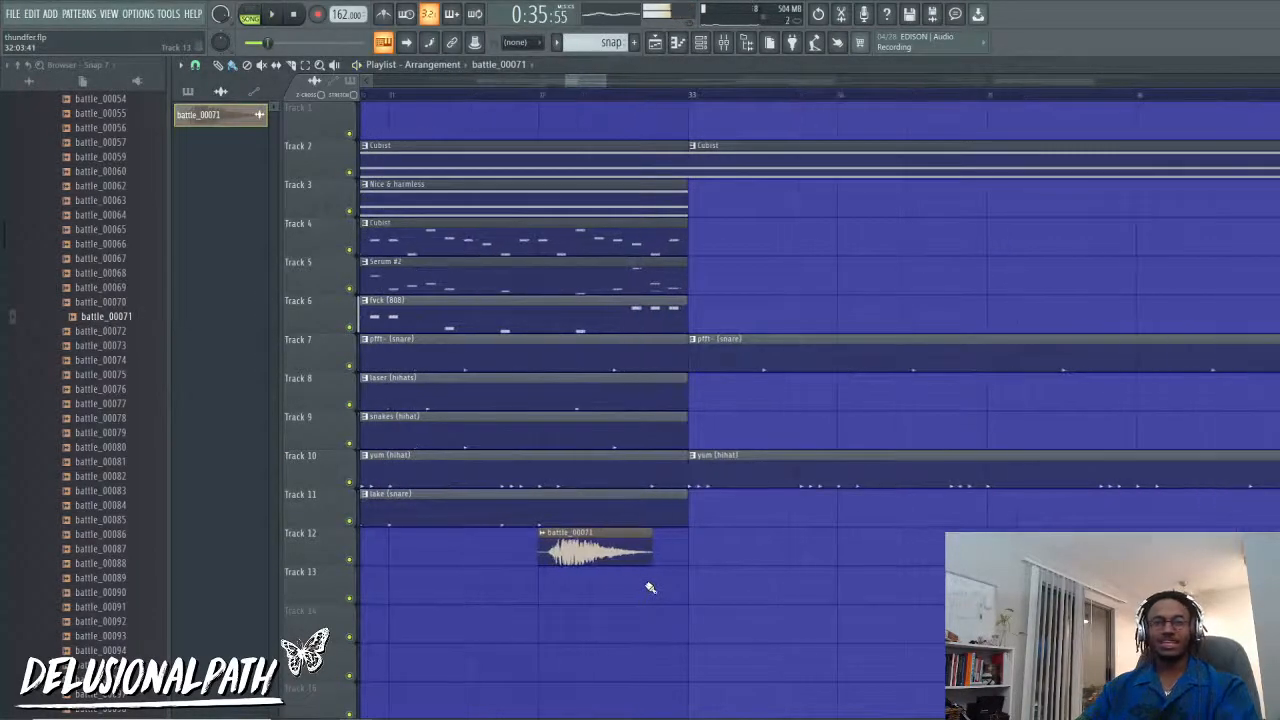
pyautogui.scroll(-3, 663, 586)
pyautogui.moveTo(482, 108); pyautogui.dragTo(408, 105)
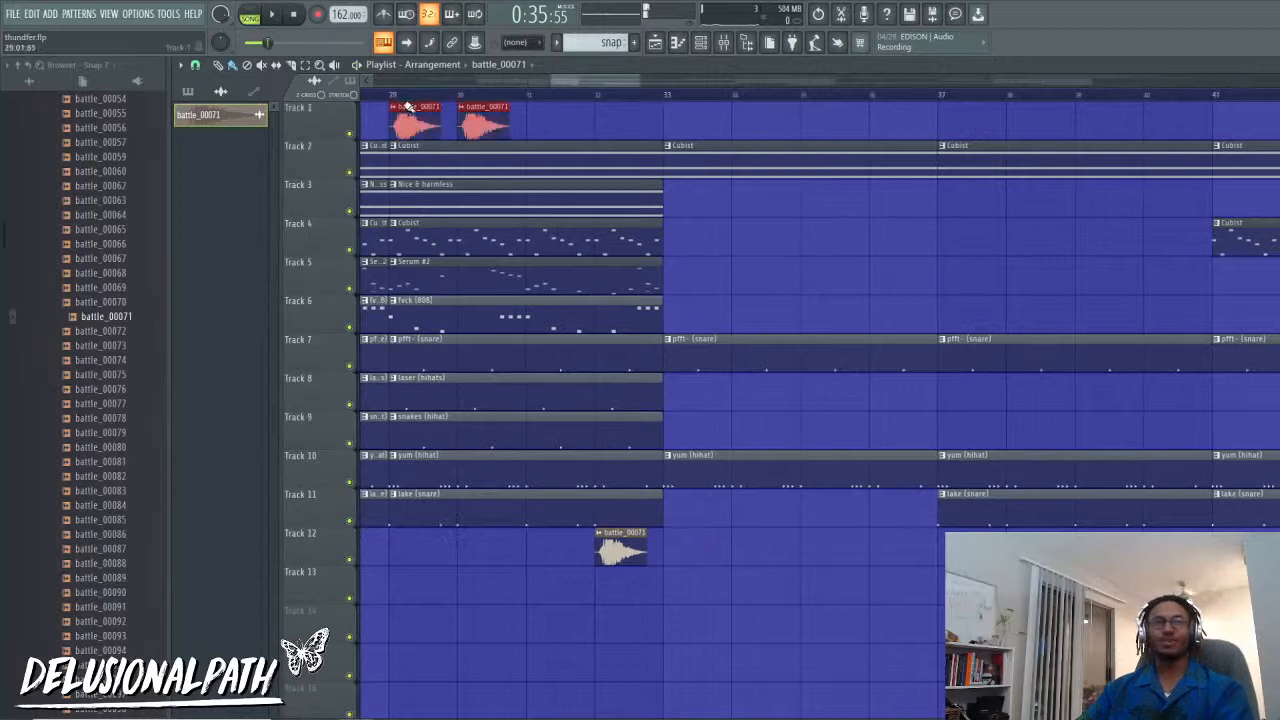
pyautogui.hotkey('ctrl', 'z')
pyautogui.hotkey('ctrl', 'z')
# Step: Move the battle_00071 clip along Track 12 so its audible attack lines up with the start of bar 33
pyautogui.scroll(3, 585, 443)
pyautogui.moveTo(639, 541); pyautogui.dragTo(752, 540)
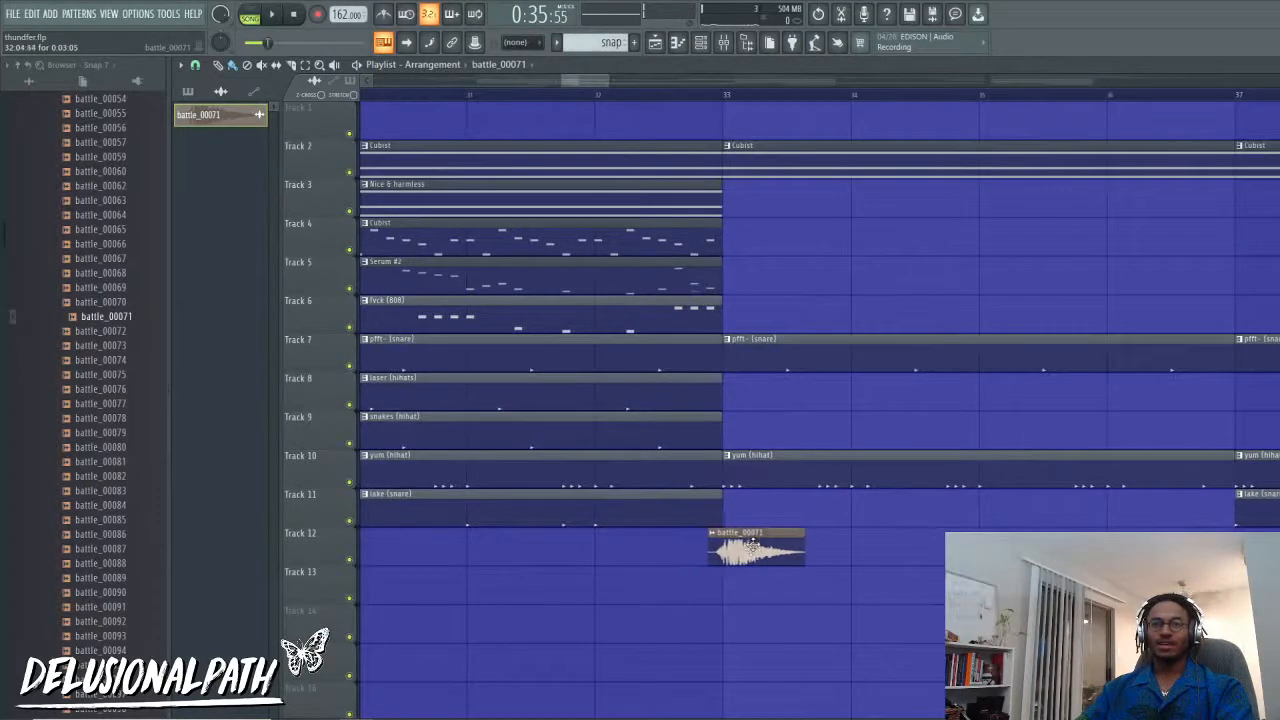
pyautogui.scroll(3, 738, 568)
# Step: Slice the battle_00071 clip at bar 33 and delete the silent piece before it
pyautogui.scroll(4, 738, 568)
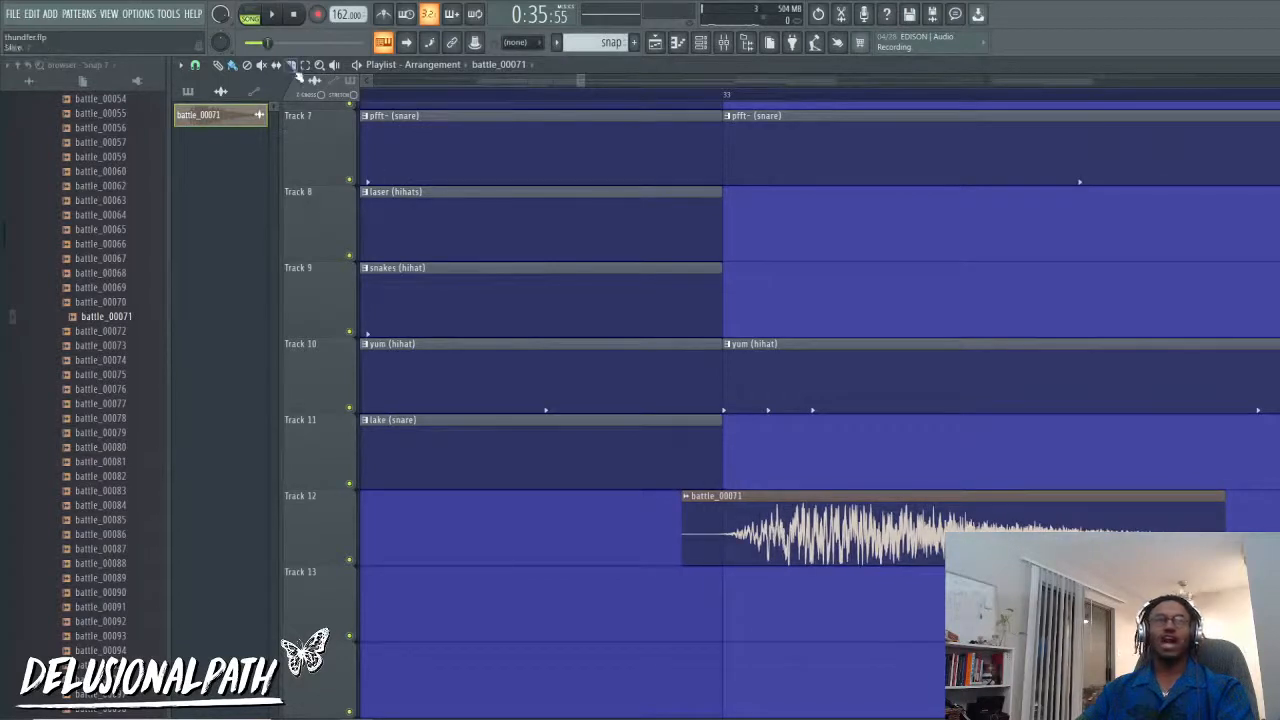
pyautogui.moveTo(719, 577); pyautogui.dragTo(726, 510)
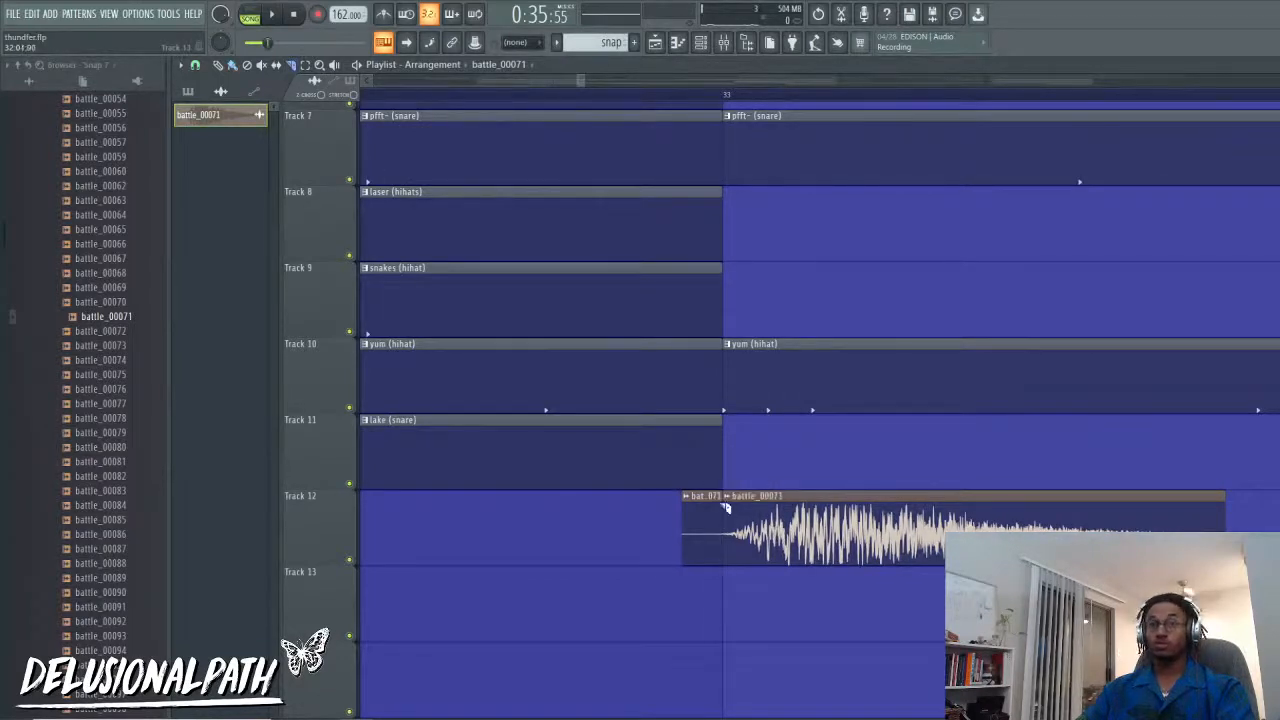
pyautogui.click(218, 66)
pyautogui.rightClick(690, 540)
# Step: Play the song from bar 33 to hear the trimmed battle_00071 clip in context
pyautogui.scroll(-3, 632, 560)
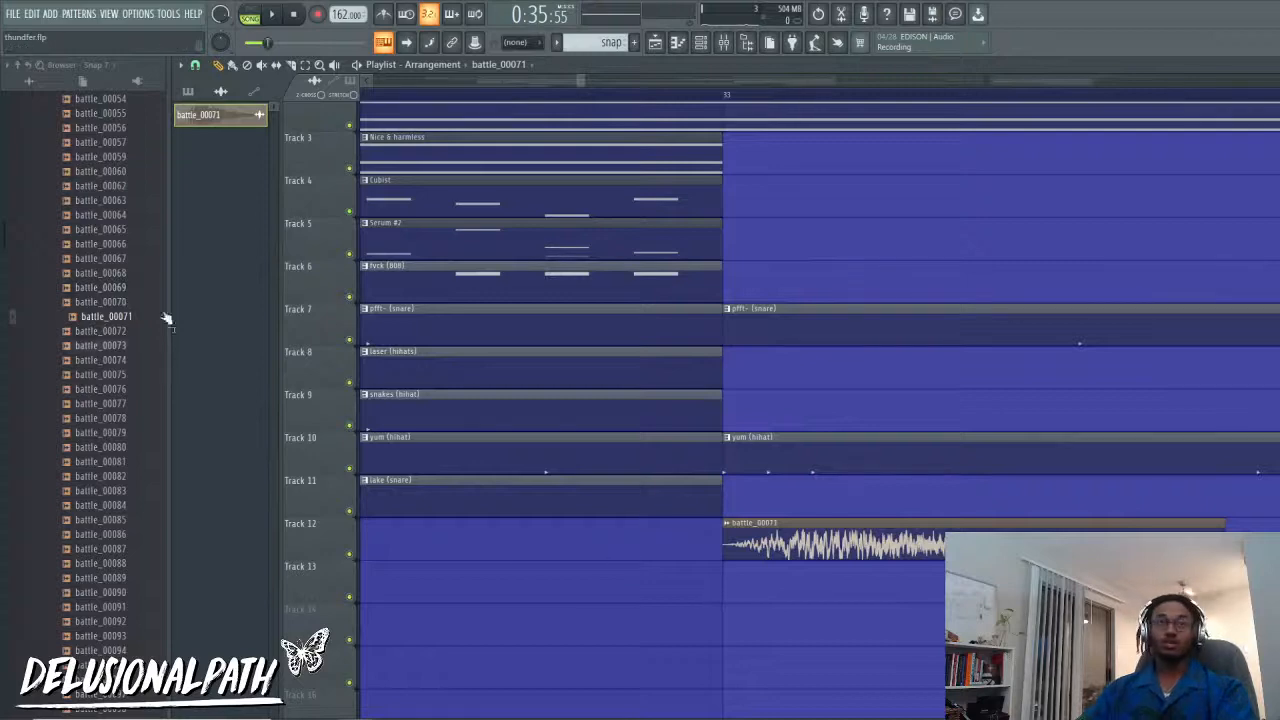
pyautogui.scroll(-7, 608, 540)
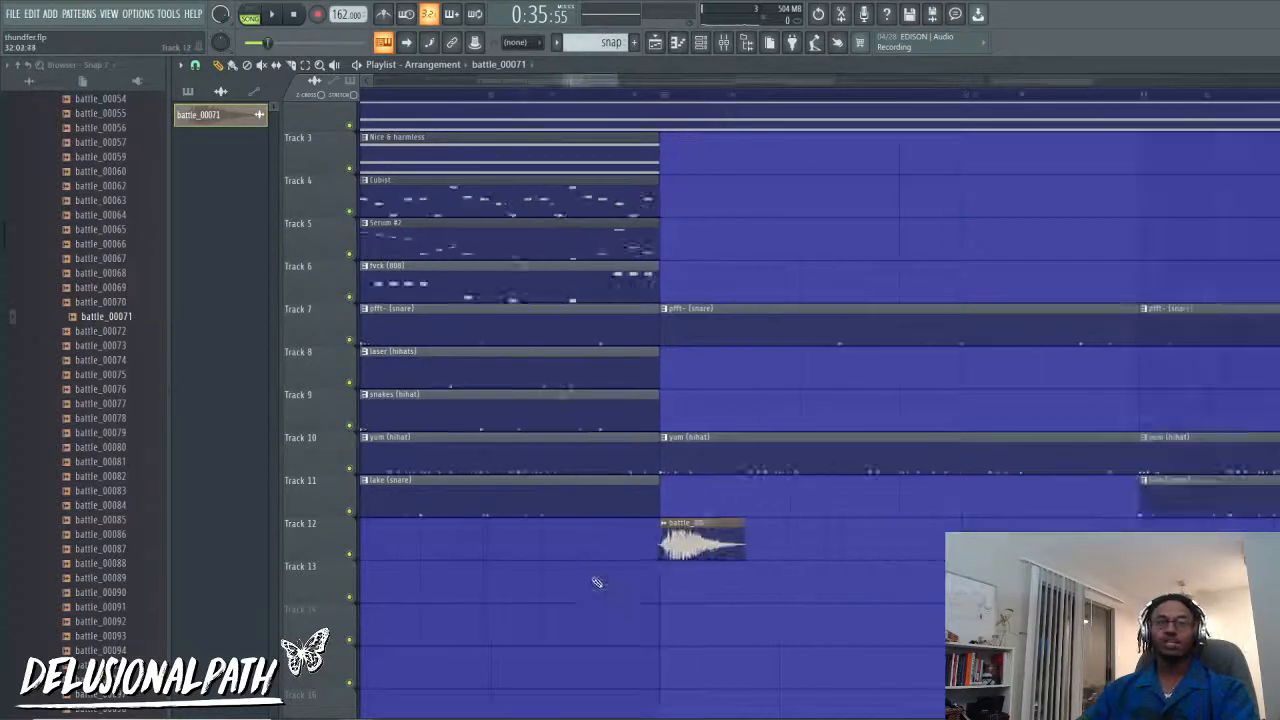
pyautogui.scroll(5, 580, 540)
pyautogui.click(597, 96)
pyautogui.press('space')
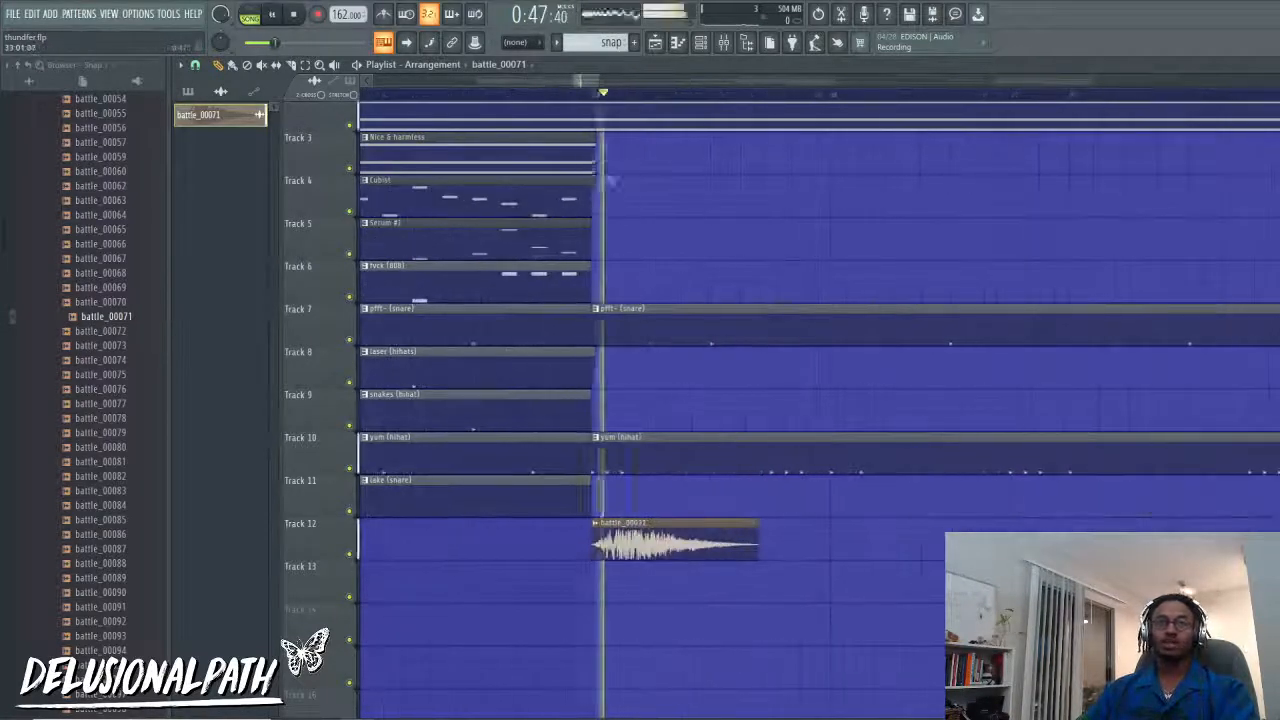
pyautogui.press('space')
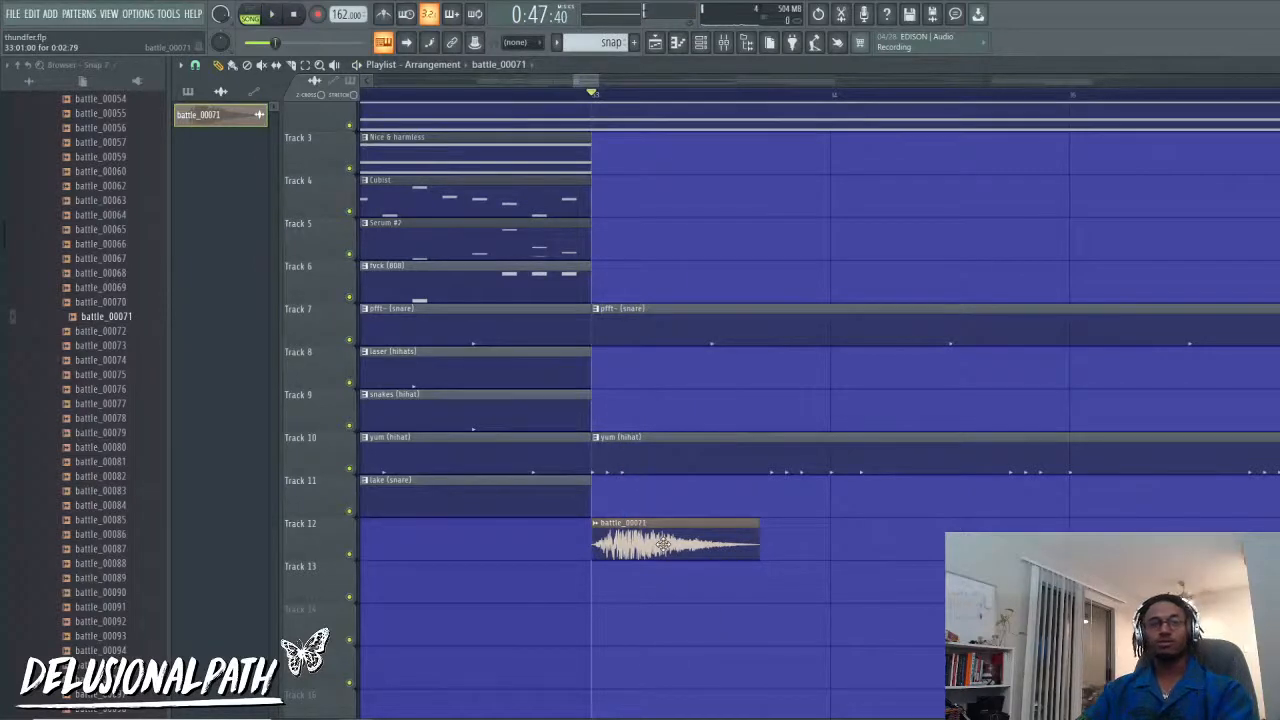
# Step: Open the channel settings of the battle_00071 clip on Track 12 and set its target mixer track
pyautogui.doubleClick(662, 543)
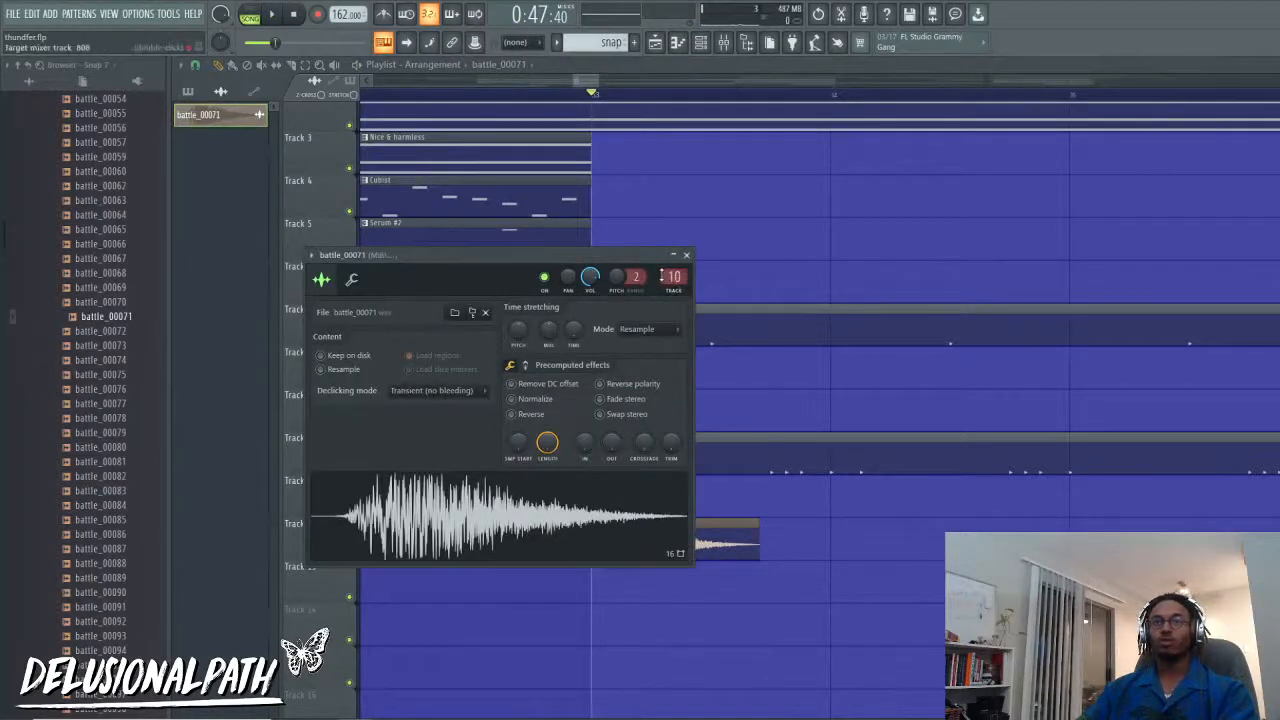
pyautogui.doubleClick(673, 275)
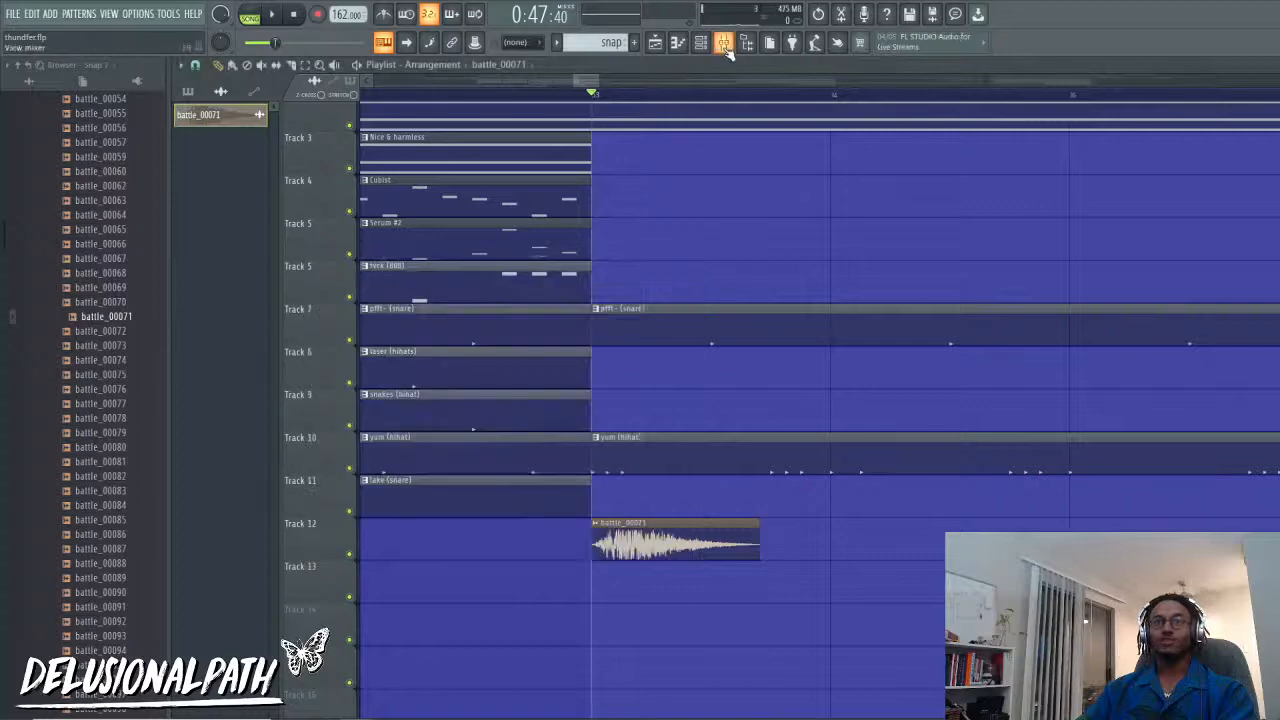
# Step: Select mixer insert 25 and rename it "verse 1 transition"
pyautogui.click(755, 430)
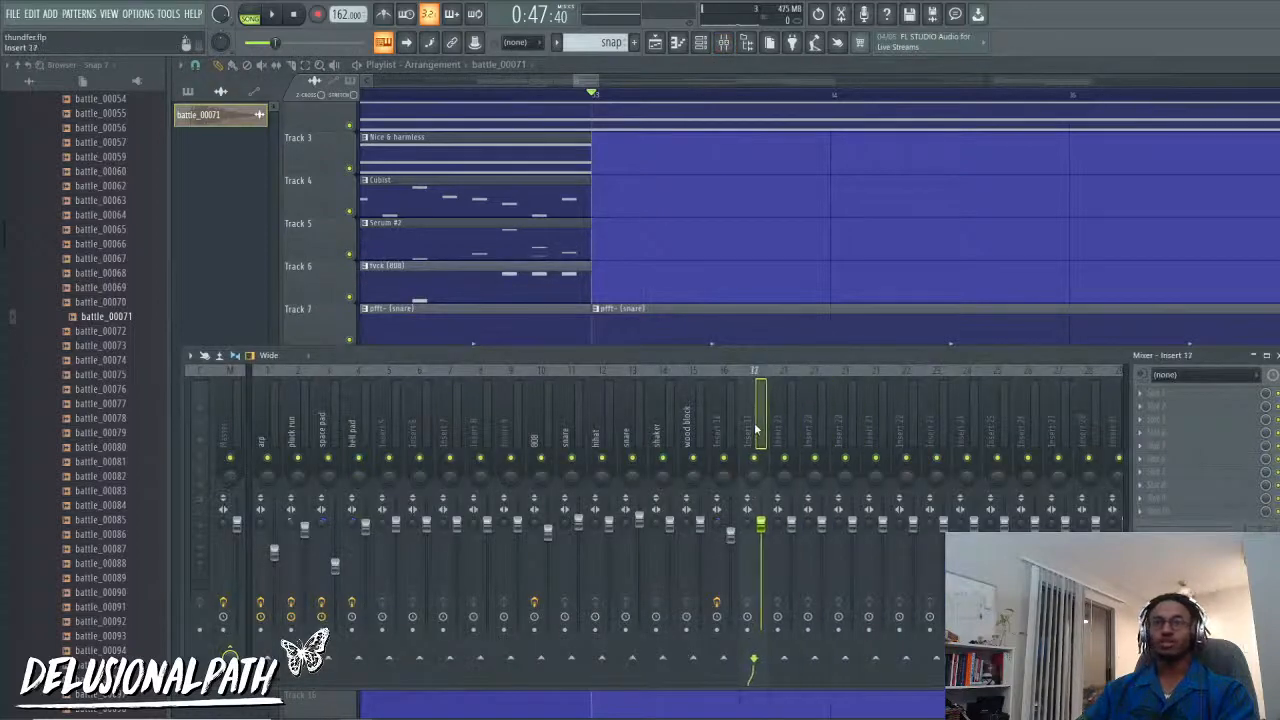
pyautogui.click(726, 428)
pyautogui.rightClick(733, 424)
pyautogui.click(722, 423)
pyautogui.moveTo(723, 423); pyautogui.dragTo(997, 418)
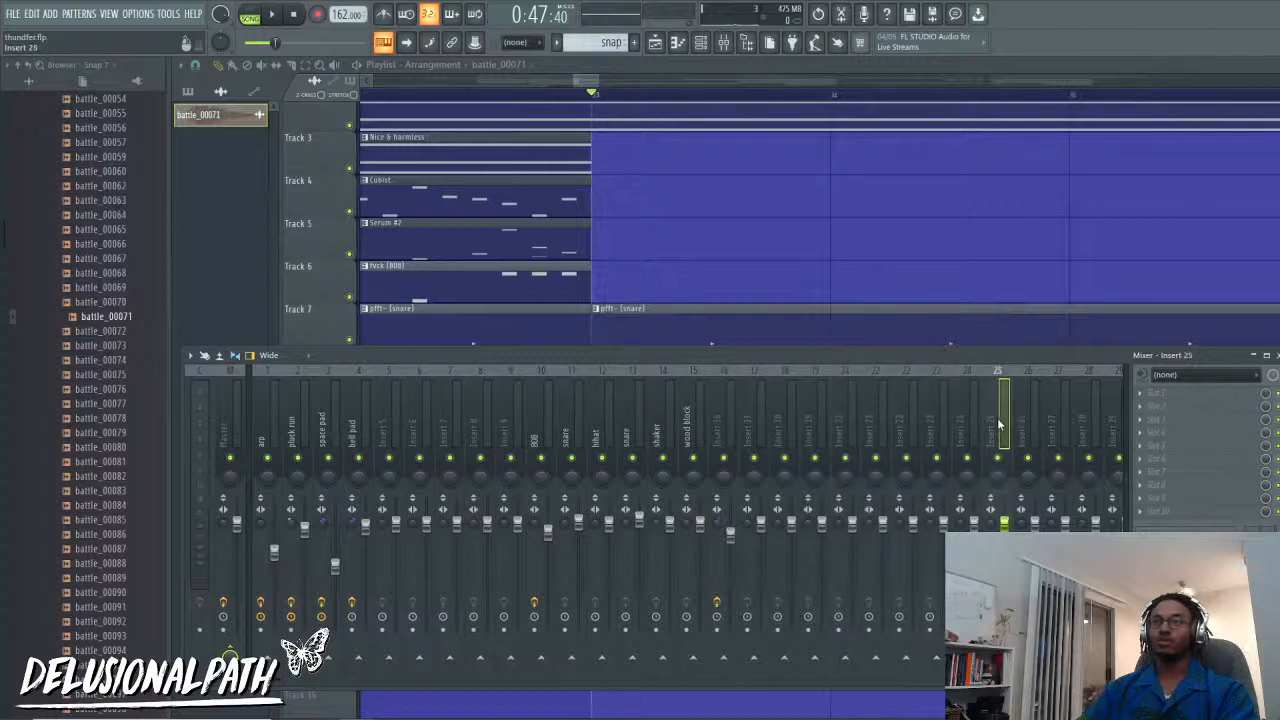
pyautogui.rightClick(1000, 420)
pyautogui.click(1037, 346)
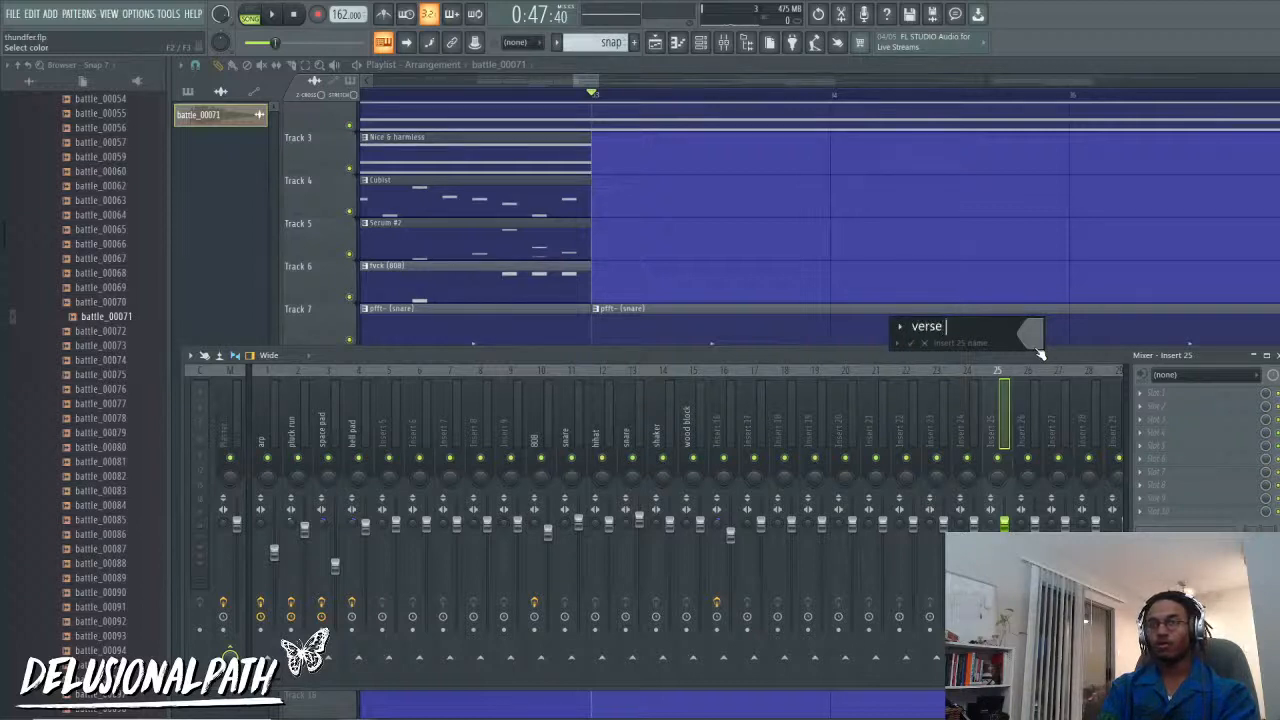
pyautogui.press('Return')
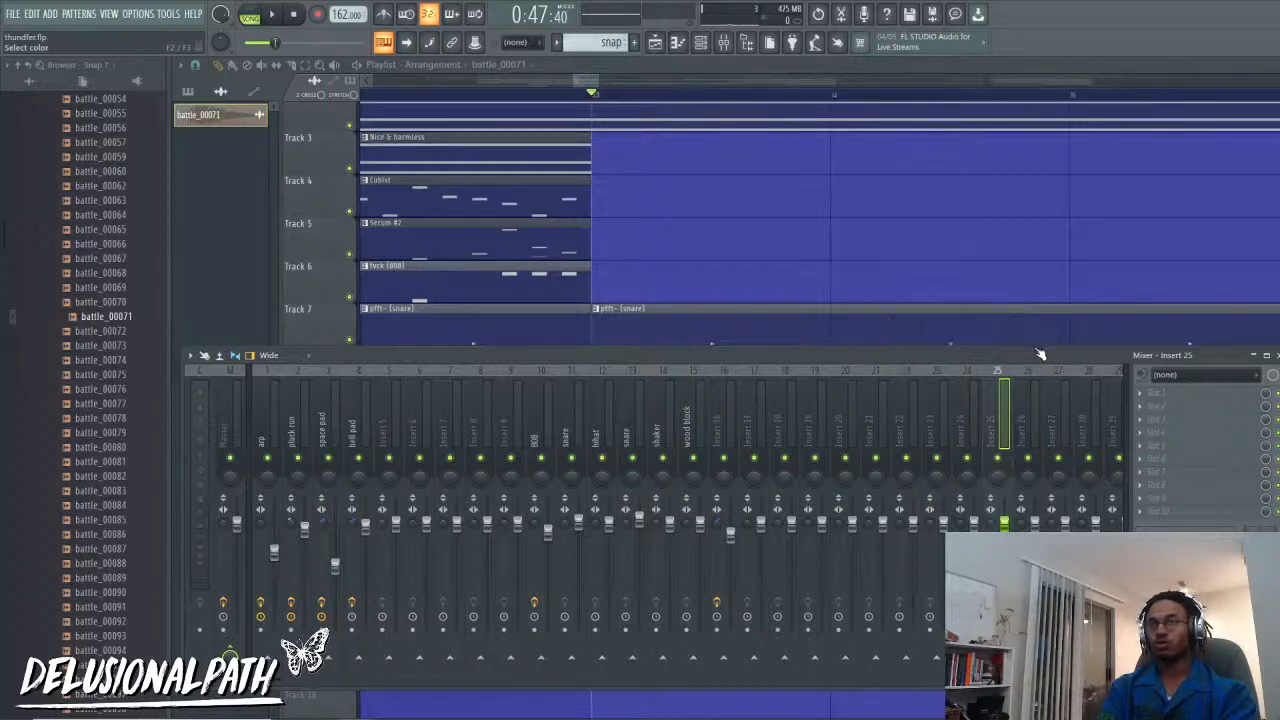
# Step: Lower the verse 1 transition mixer track's volume to about 54% while repeatedly playing the song from bar 33
pyautogui.press('space')
pyautogui.press('space')
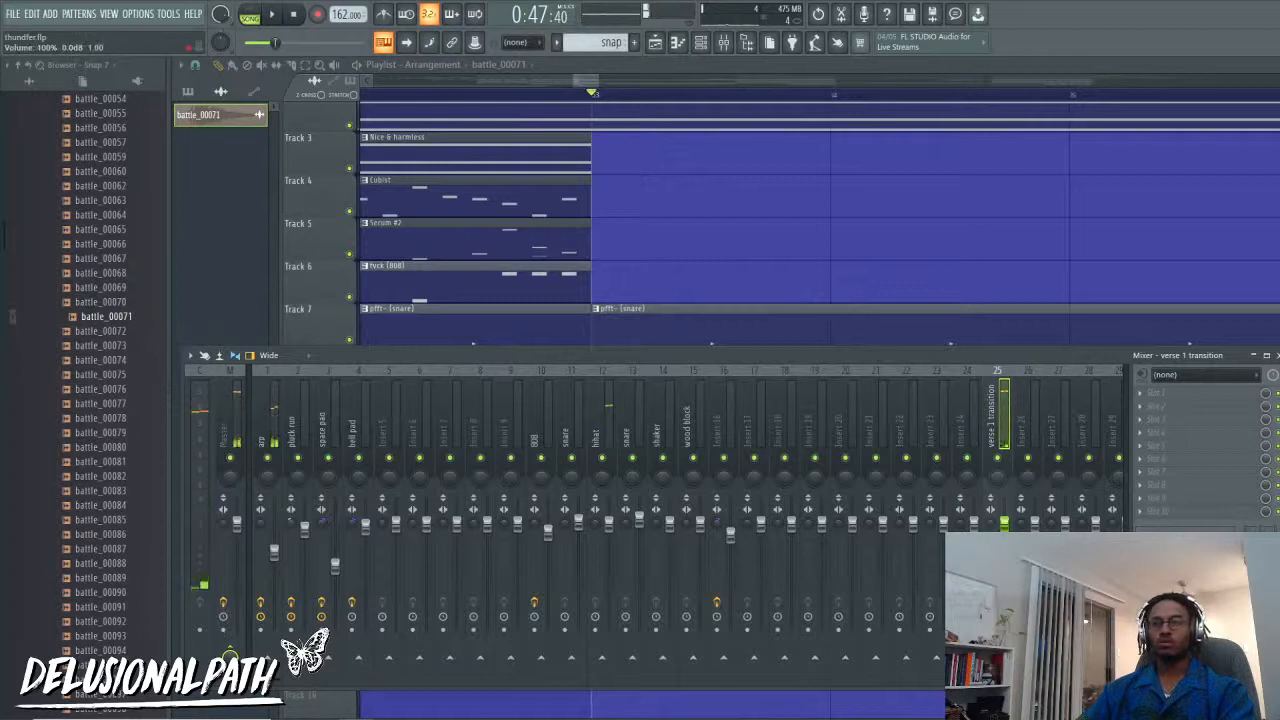
pyautogui.press('space')
pyautogui.press('space')
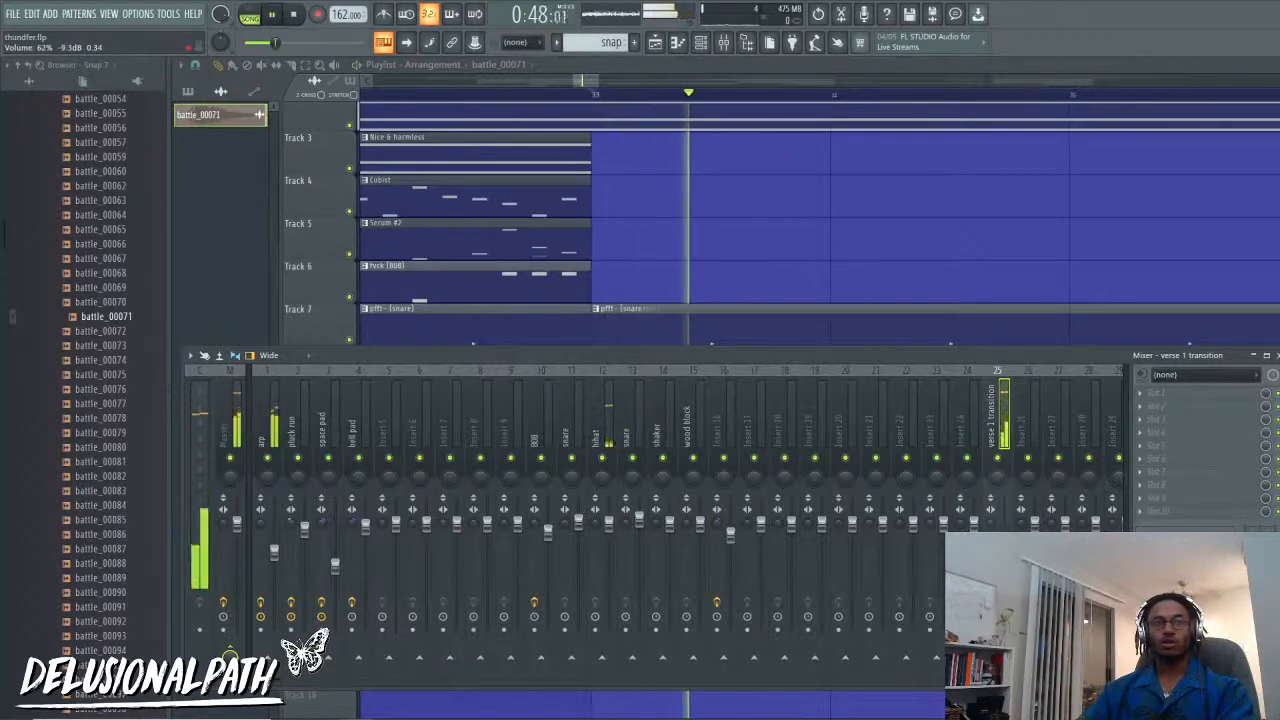
pyautogui.press('space')
pyautogui.press('space')
pyautogui.press('space')
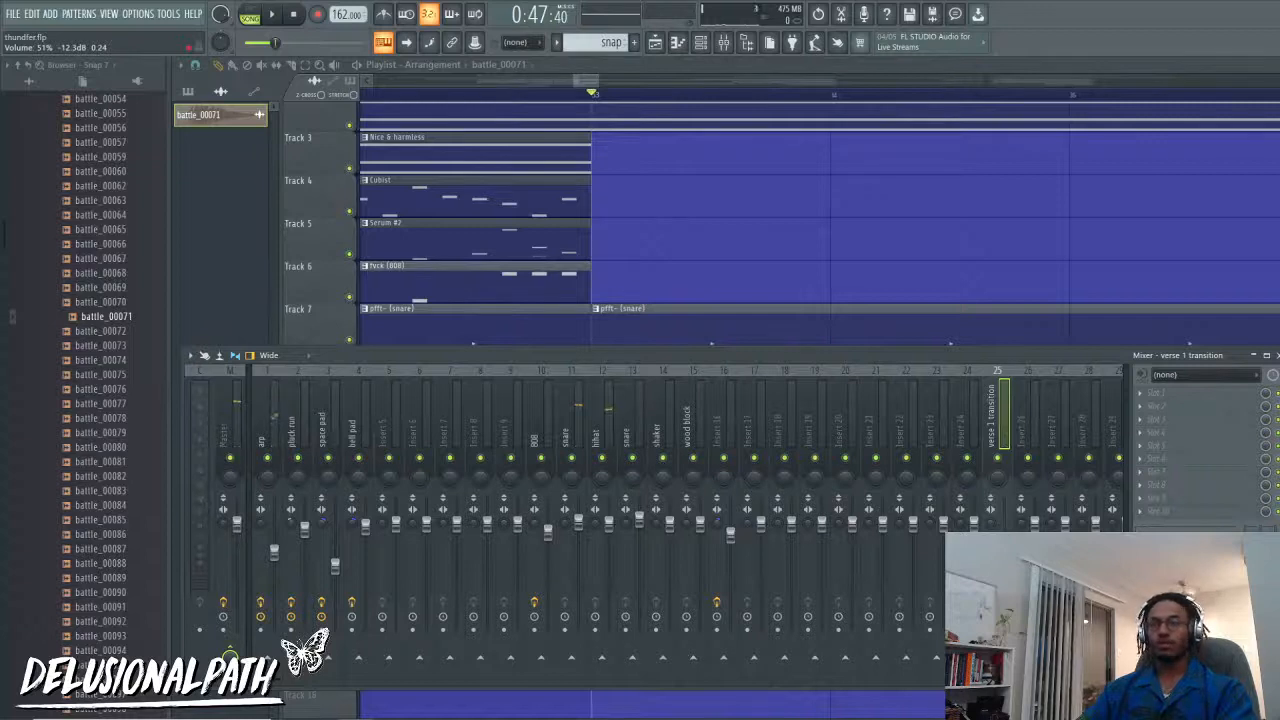
pyautogui.press('space')
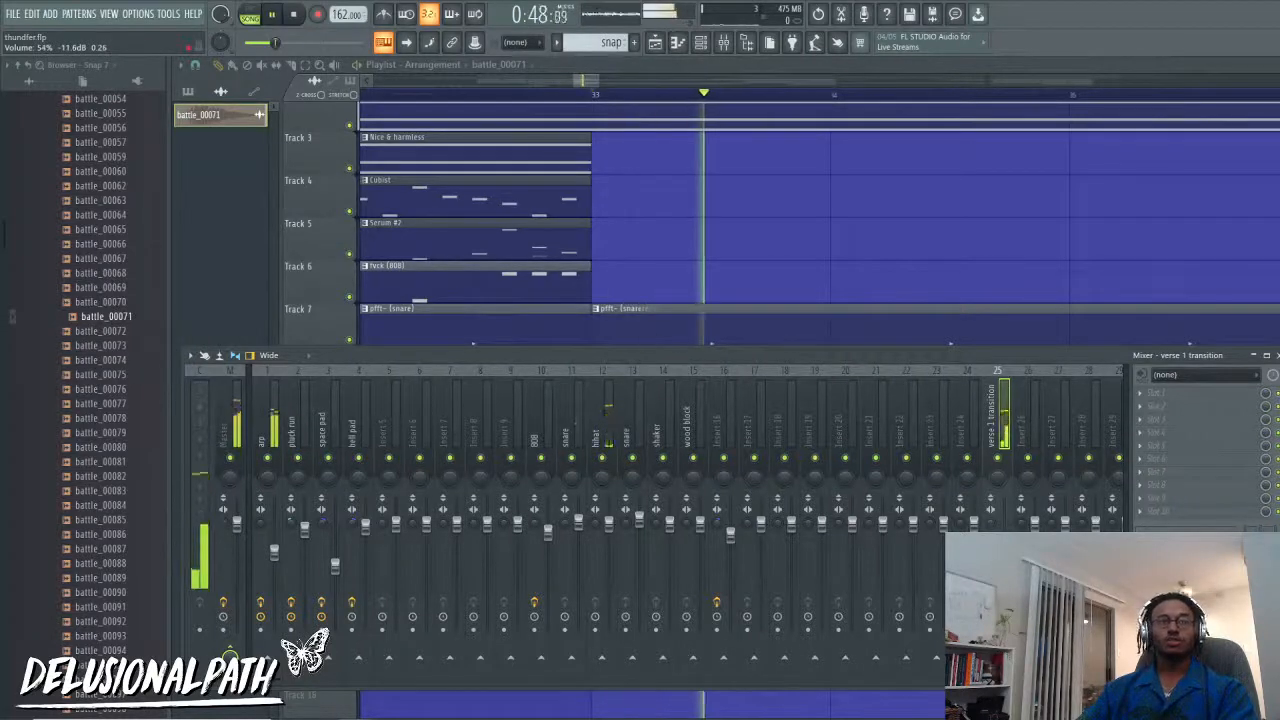
pyautogui.press('space')
# Step: Load Fruity Reeverb 2 into the first effect slot of the verse 1 transition track, replacing the EQ tried there
pyautogui.click(1146, 391)
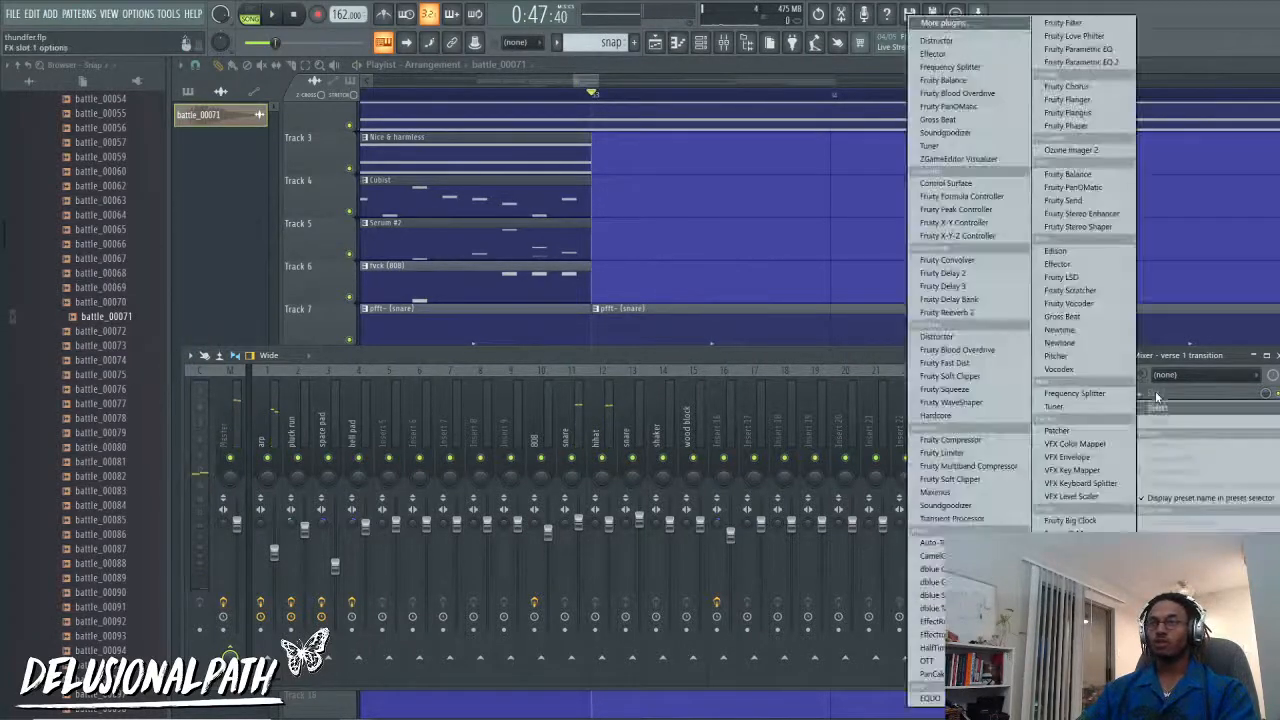
pyautogui.click(1092, 63)
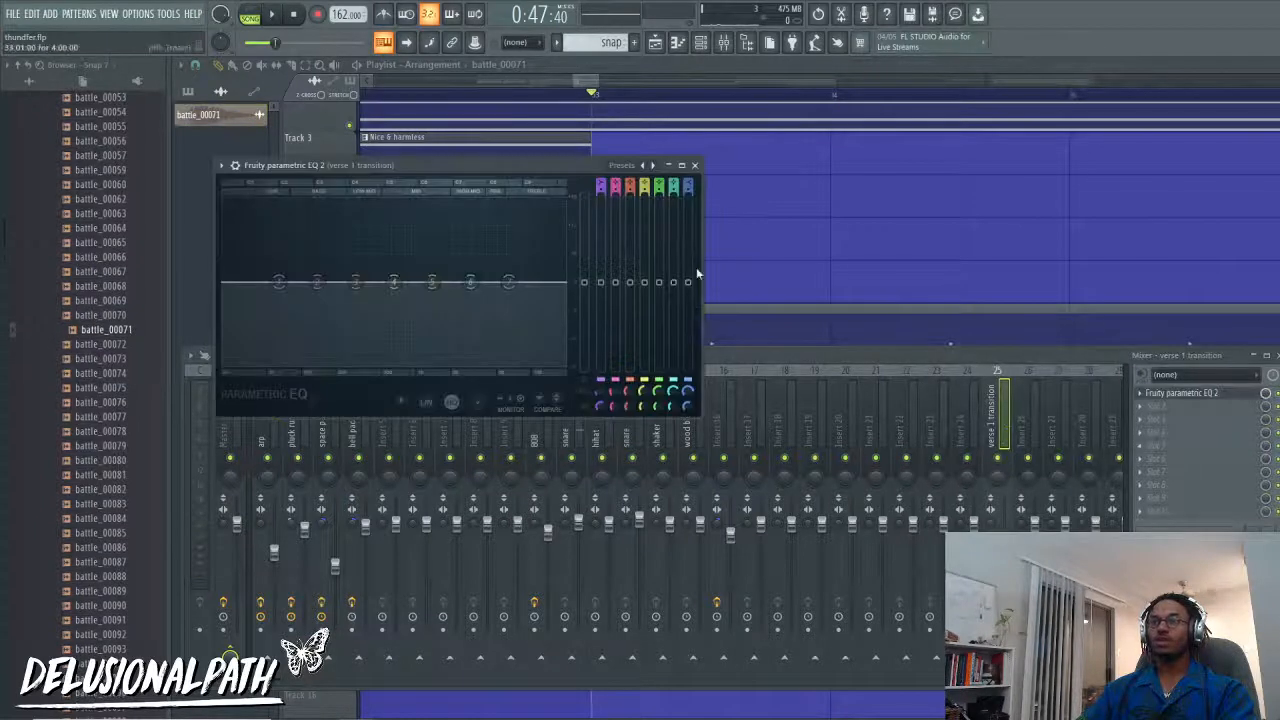
pyautogui.click(1146, 402)
pyautogui.moveTo(1165, 392)
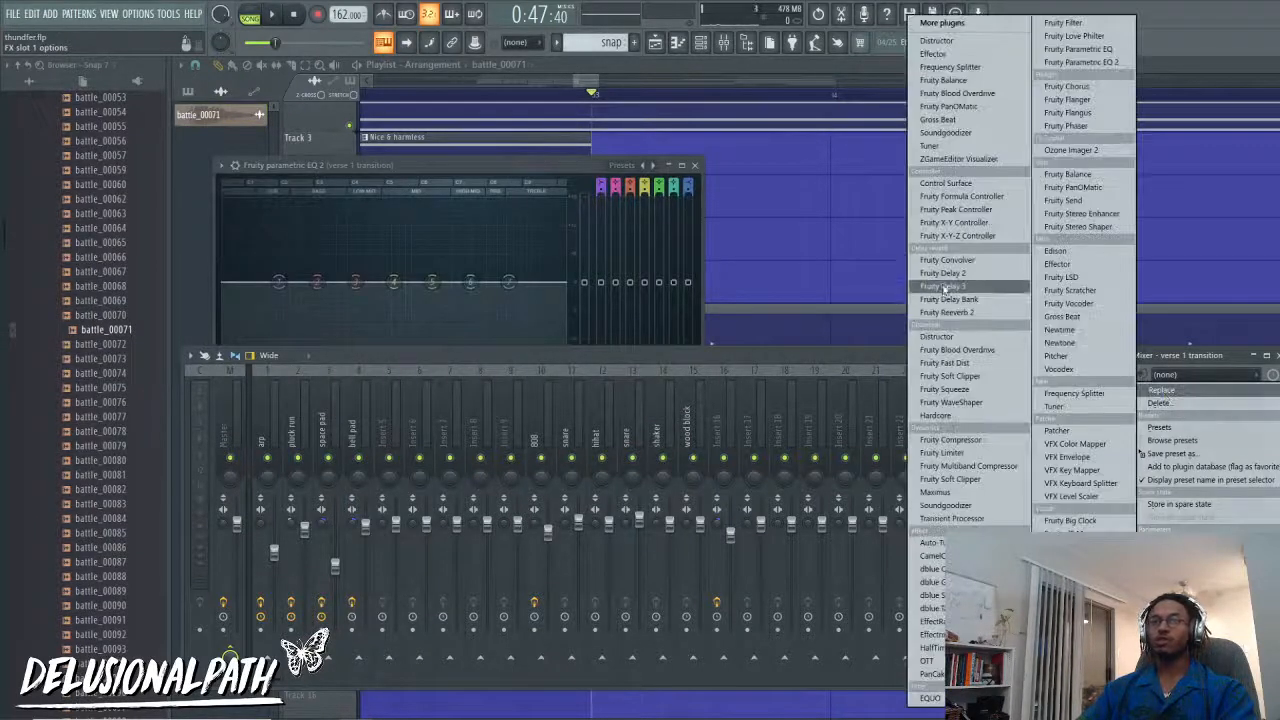
pyautogui.click(977, 314)
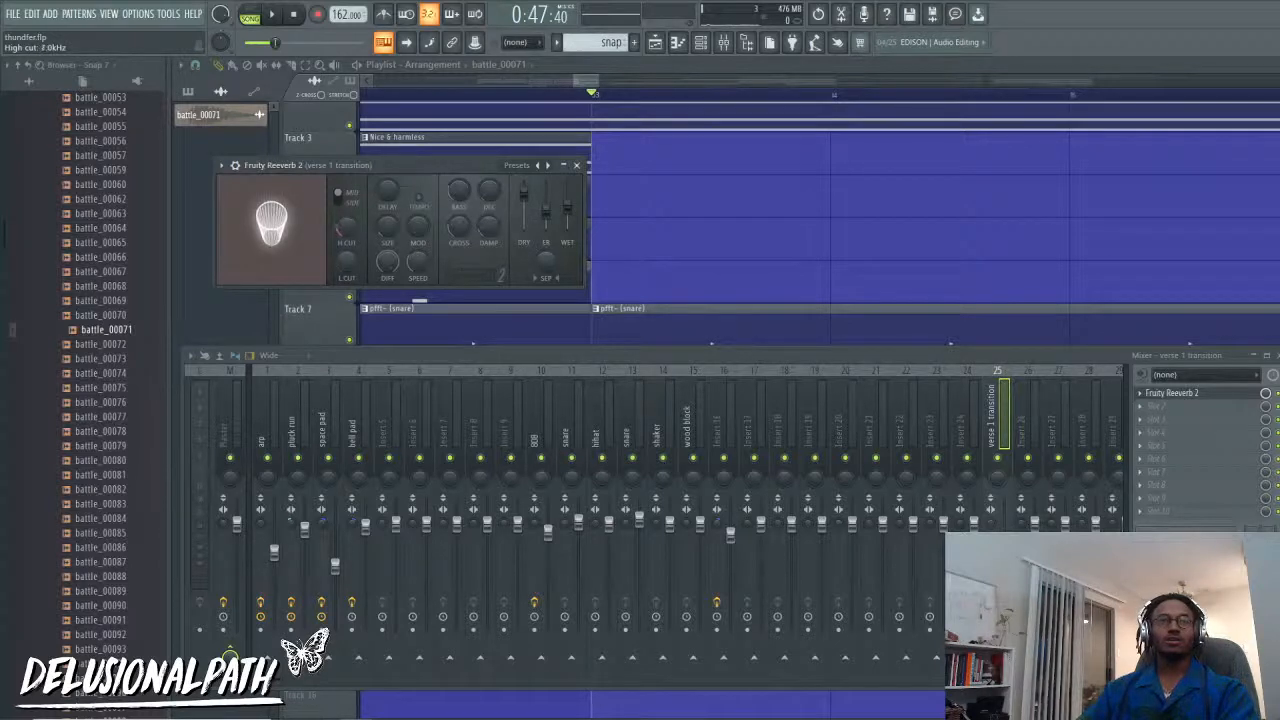
# Step: Adjust the mix level and room size of Fruity Reeverb 2 on verse 1 transition while playing from bar 33
pyautogui.press('space')
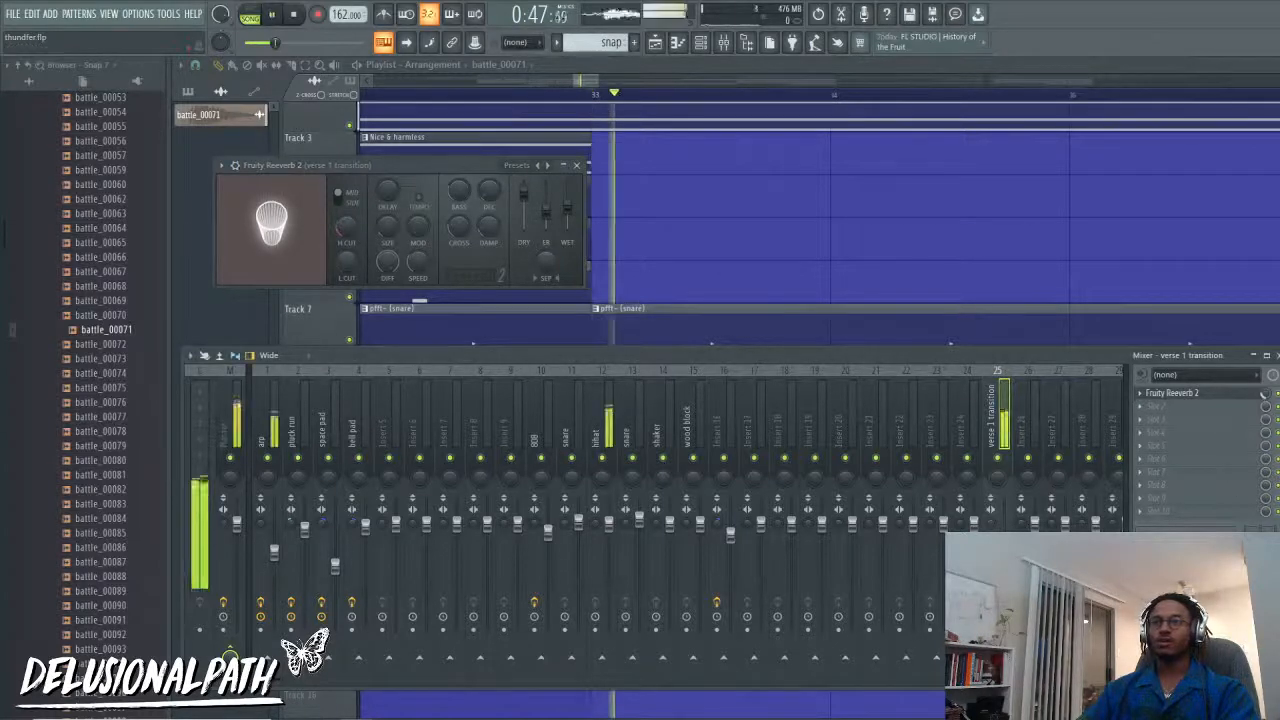
pyautogui.moveTo(1262, 393); pyautogui.dragTo(1265, 398)
pyautogui.press('space')
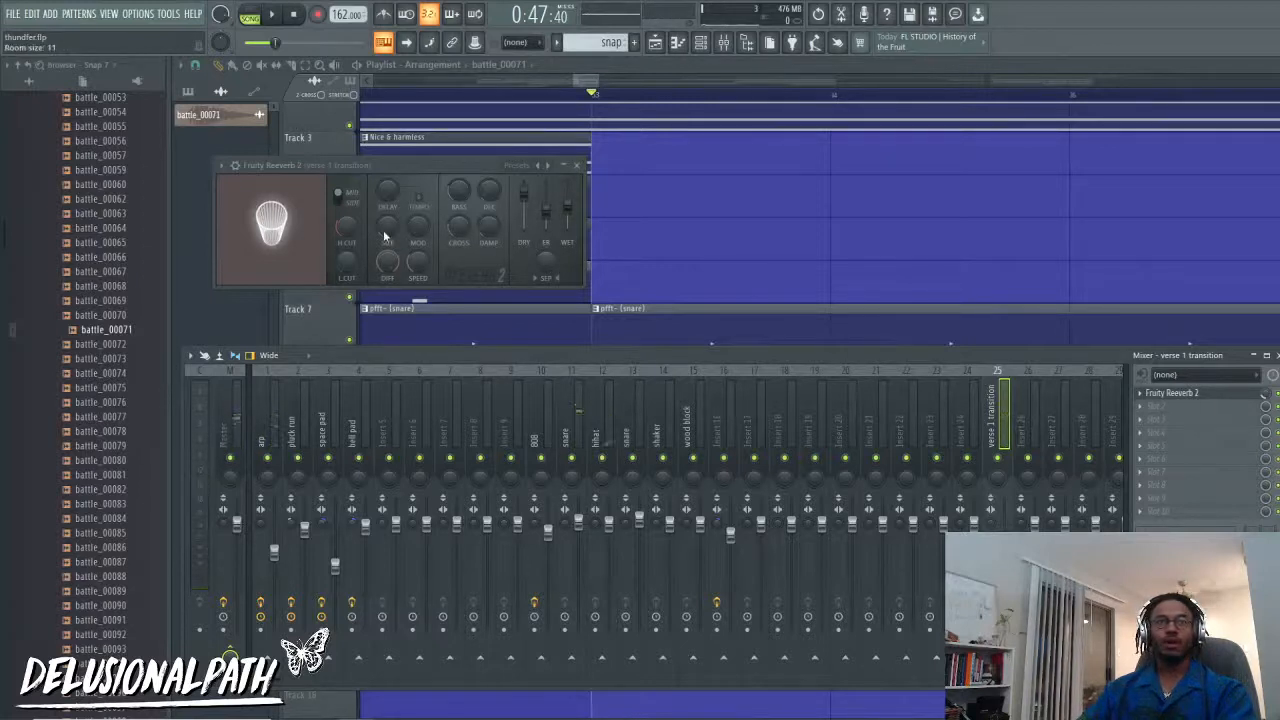
pyautogui.press('space')
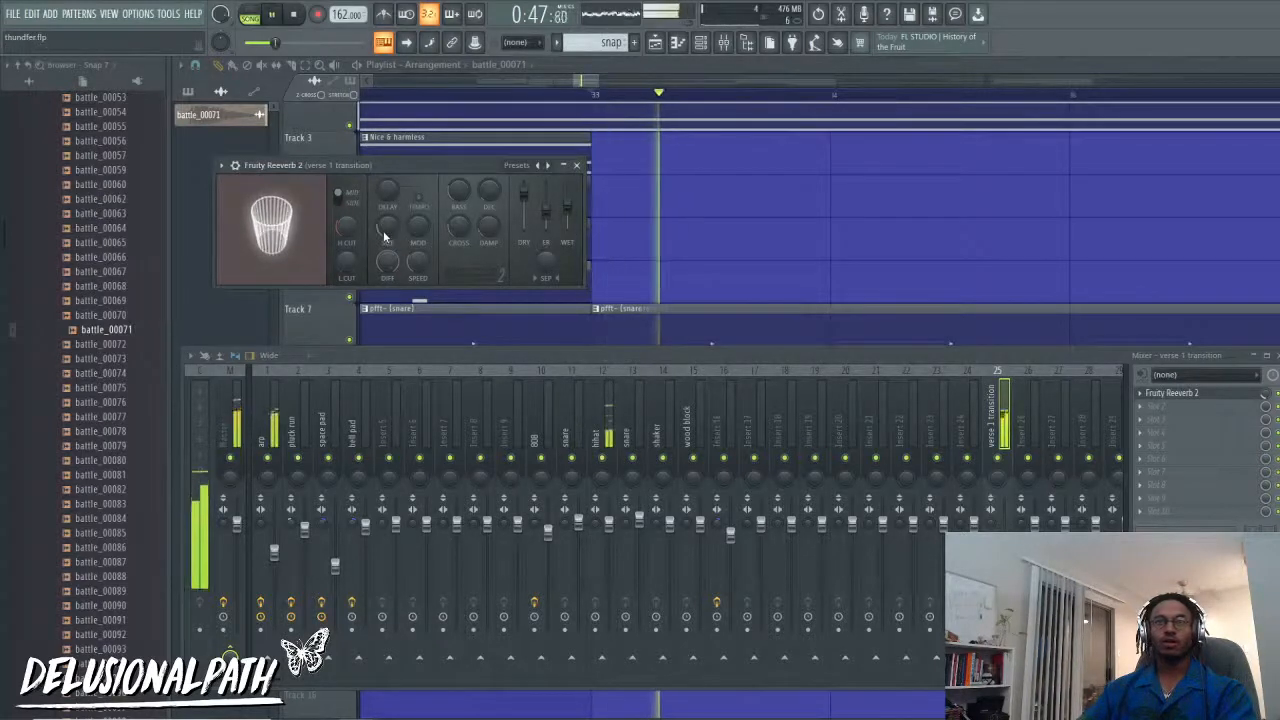
pyautogui.press('space')
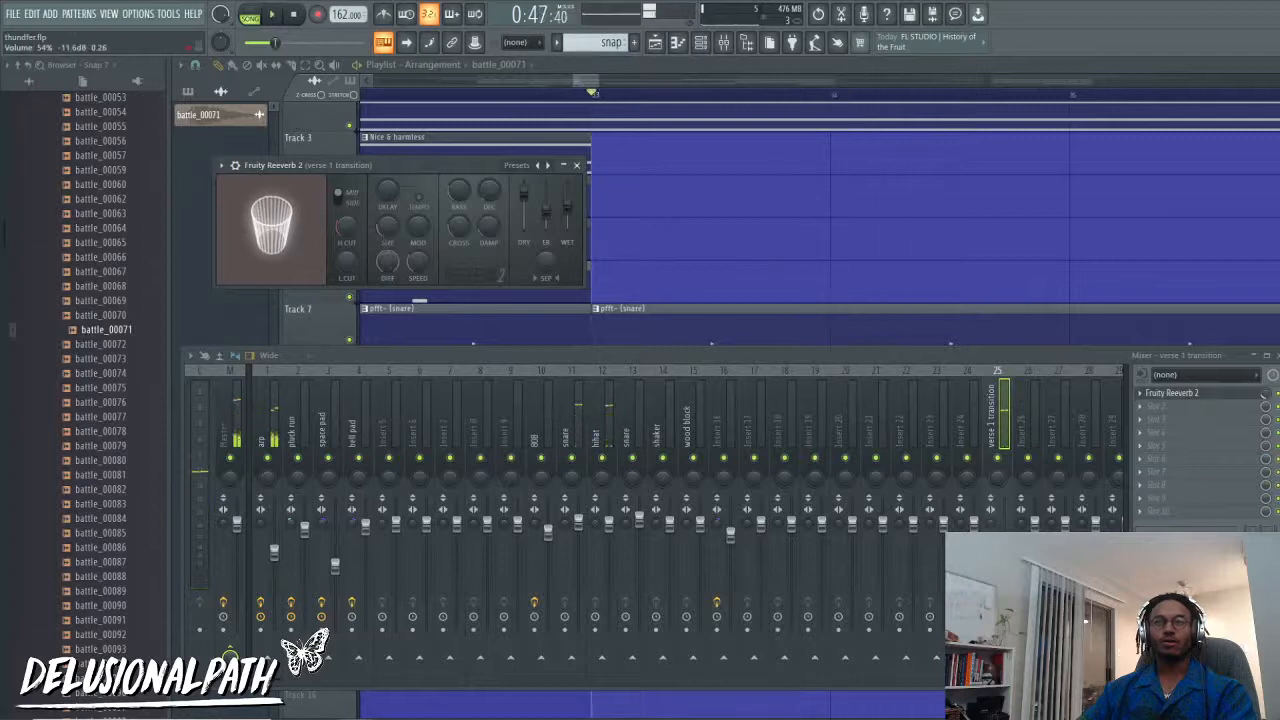
# Step: Lower the verse 1 transition volume to about -12.8 dB during playback and listen to the transition in the playlist
pyautogui.press('space')
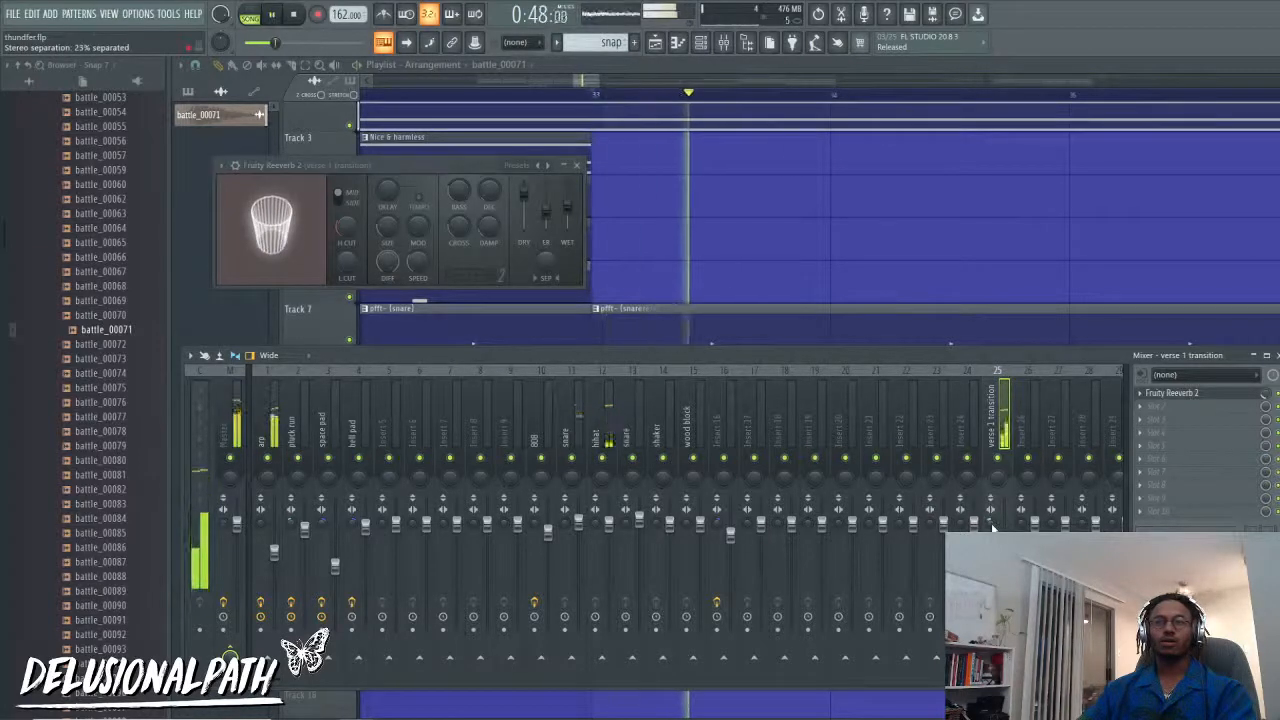
pyautogui.press('space')
pyautogui.press('space')
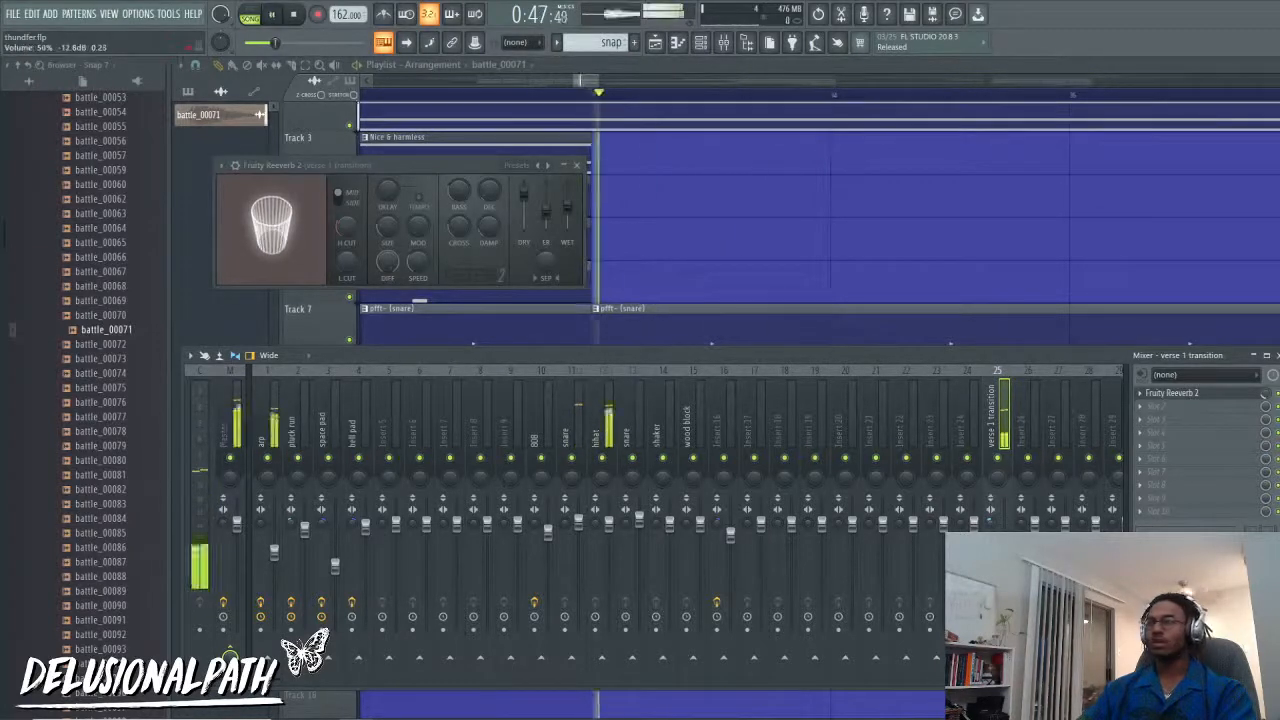
pyautogui.click(671, 278)
pyautogui.scroll(-5, 726, 534)
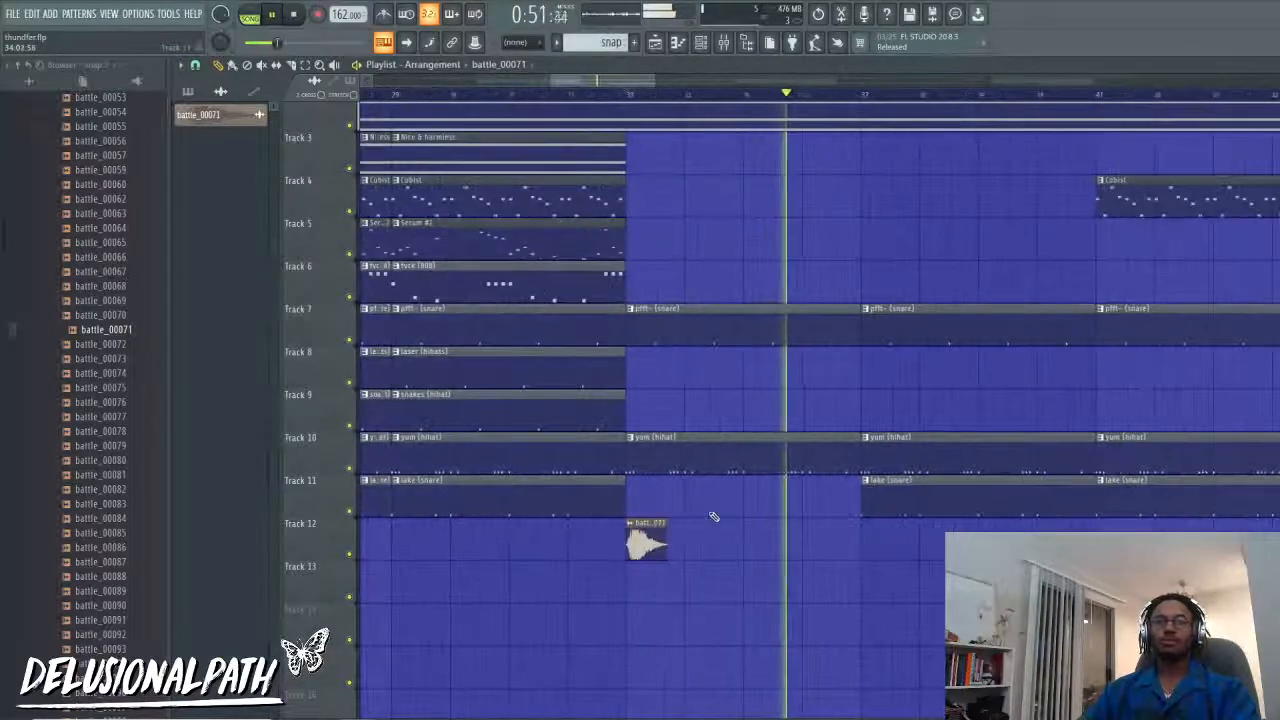
pyautogui.press('space')
# Step: Readjust the Fruity Reeverb 2 mix level on verse 1 transition and replay the passage after bar 33
pyautogui.click(723, 42)
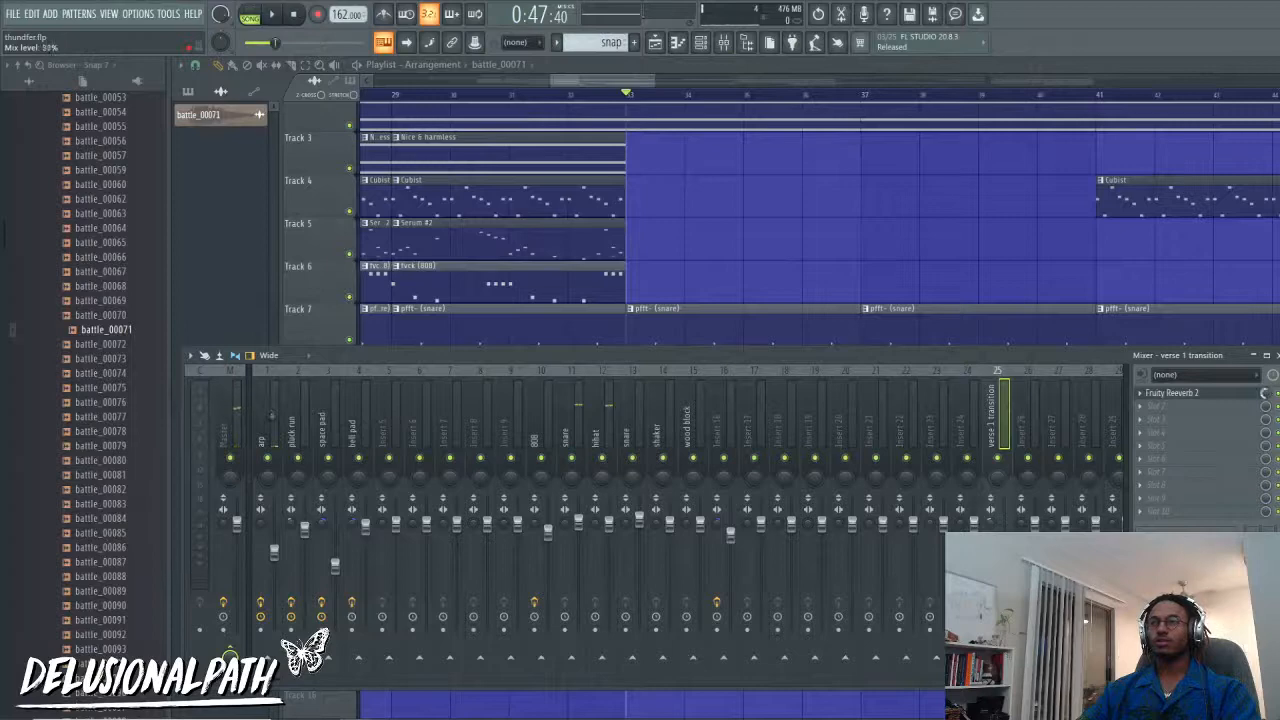
pyautogui.press('space')
pyautogui.click(809, 279)
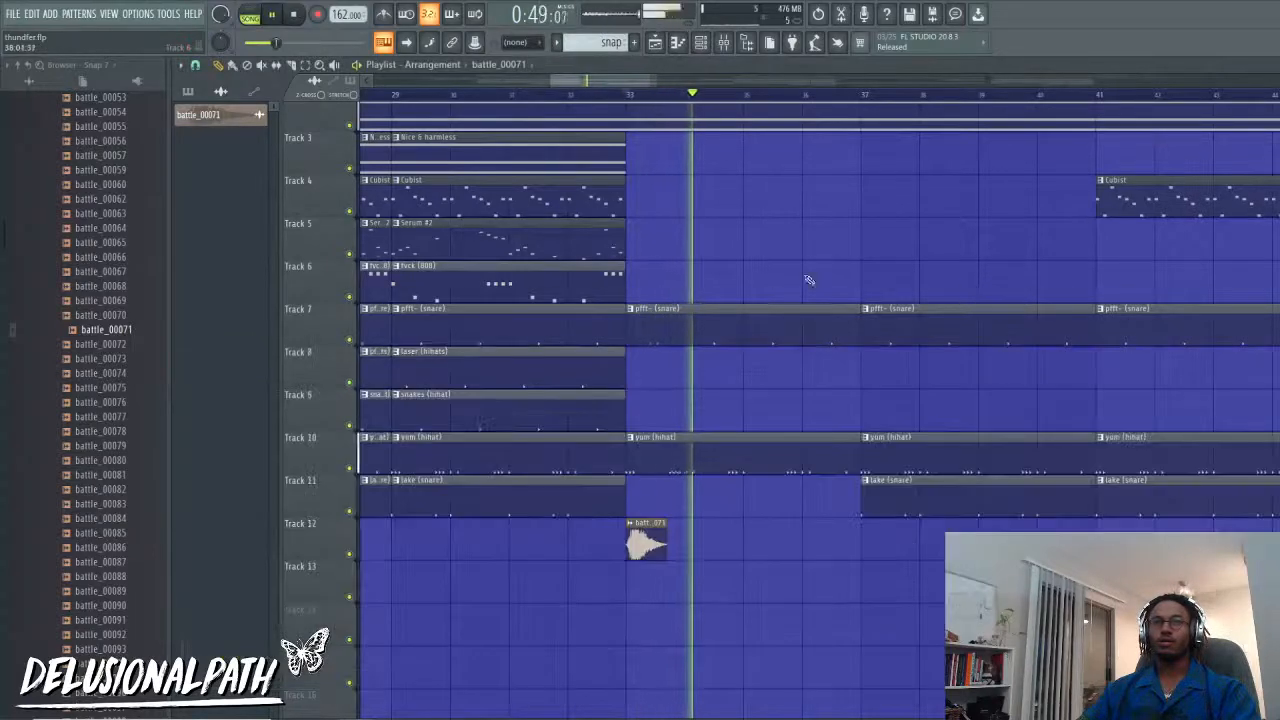
pyautogui.press('space')
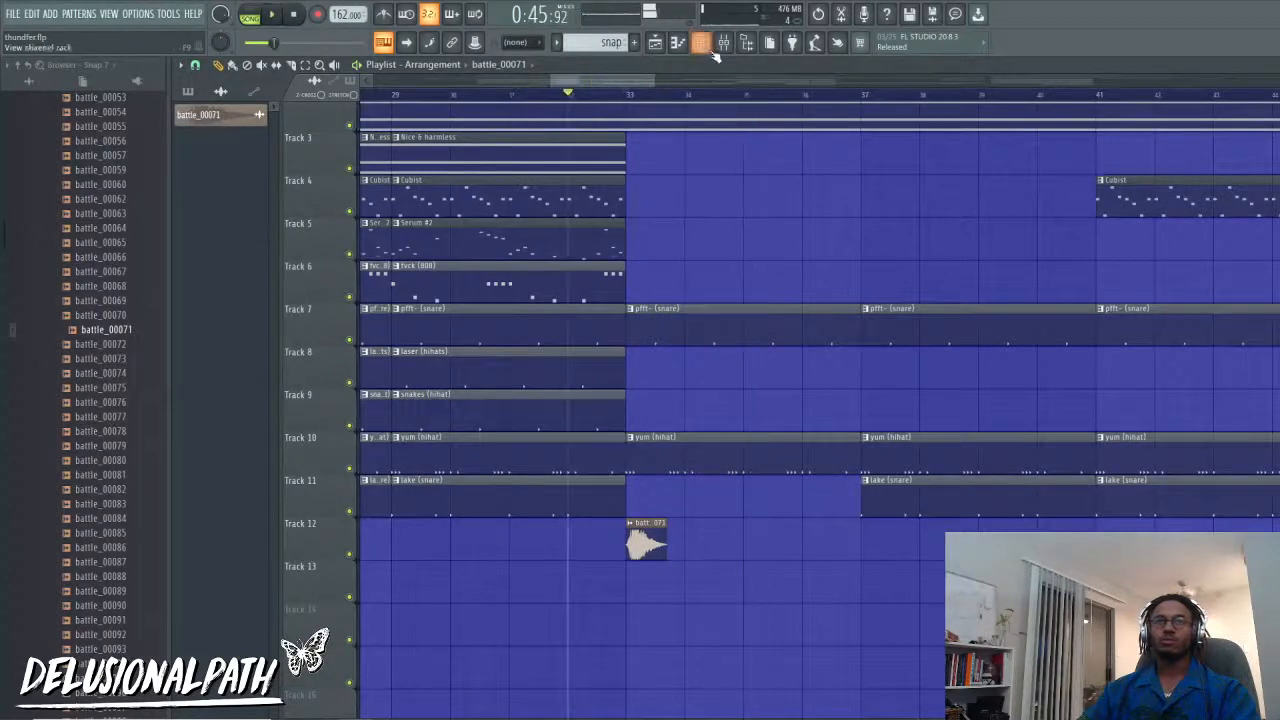
# Step: Check the Fruity Reeverb 2 settings on the verse 1 transition track and return to the playlist
pyautogui.click(721, 44)
pyautogui.click(1221, 398)
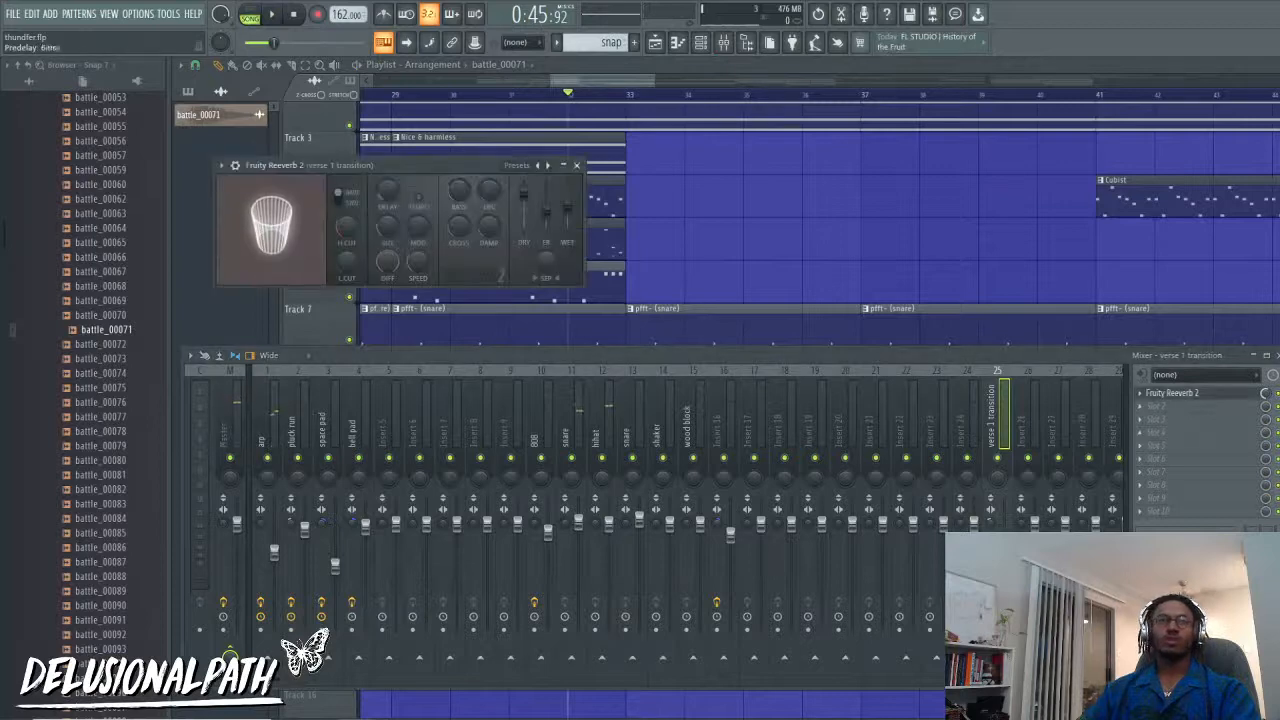
pyautogui.press('F12')
# Step: Move the battle_00071 clip on Track 12 earlier so it starts slightly before bar 33, and change the playlist's snap setting
pyautogui.press('space')
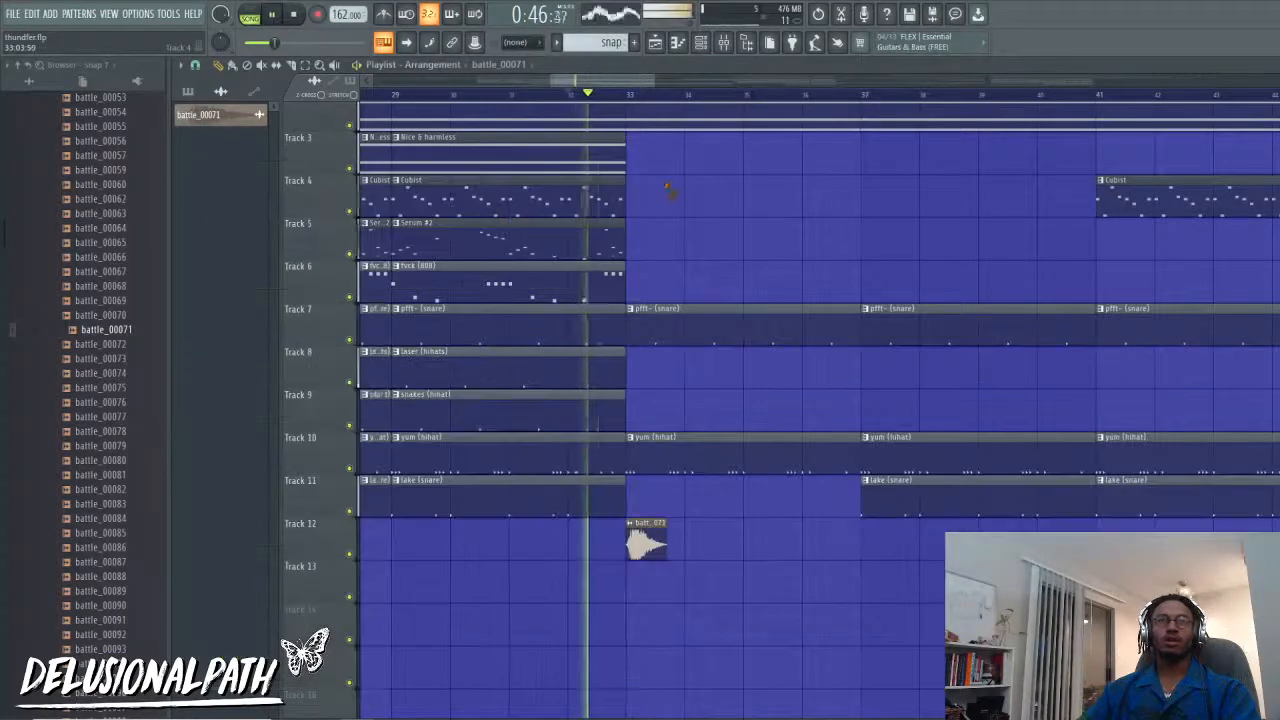
pyautogui.keyDown('ctrl'); pyautogui.scroll(4, 643, 540); pyautogui.keyUp('ctrl')
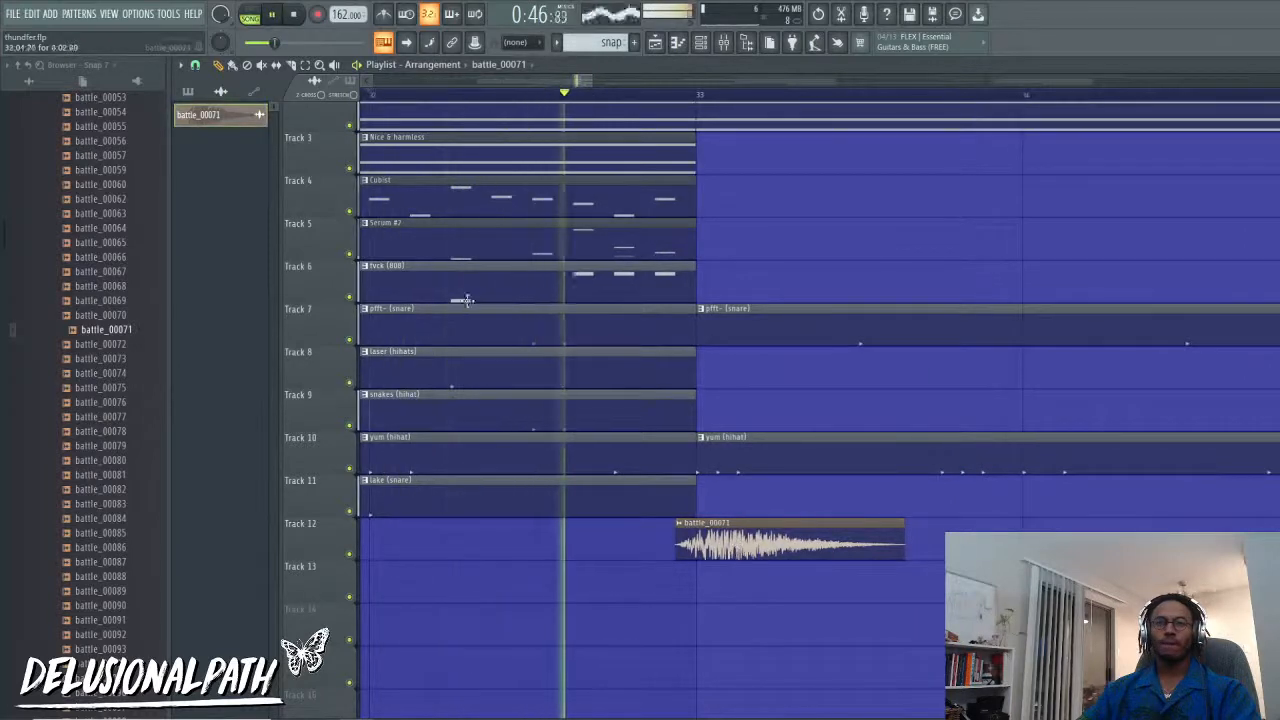
pyautogui.press('space')
pyautogui.click(195, 64)
pyautogui.click(219, 225)
pyautogui.keyDown('ctrl'); pyautogui.scroll(2, 600, 596); pyautogui.keyUp('ctrl')
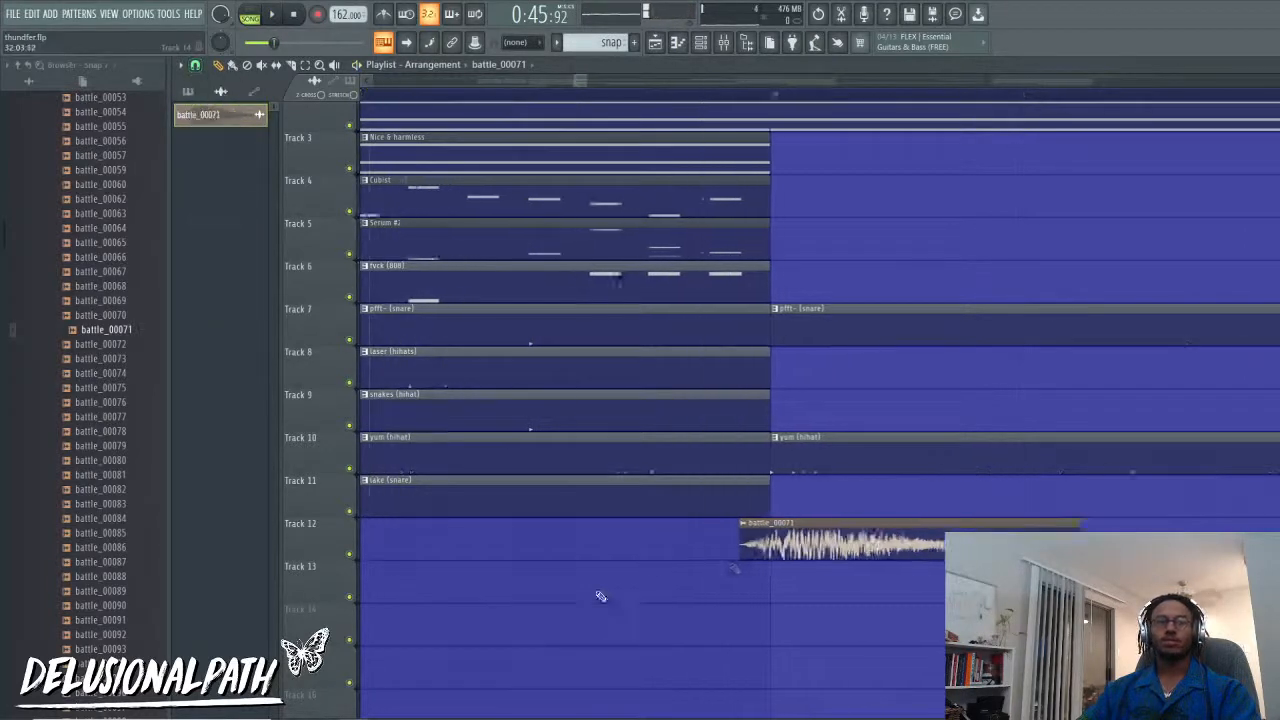
pyautogui.keyDown('ctrl'); pyautogui.scroll(4, 780, 567); pyautogui.keyUp('ctrl')
# Step: Play the song from bar 32 through the verse to hear the shifted battle_00071 clip in the arrangement
pyautogui.press('space')
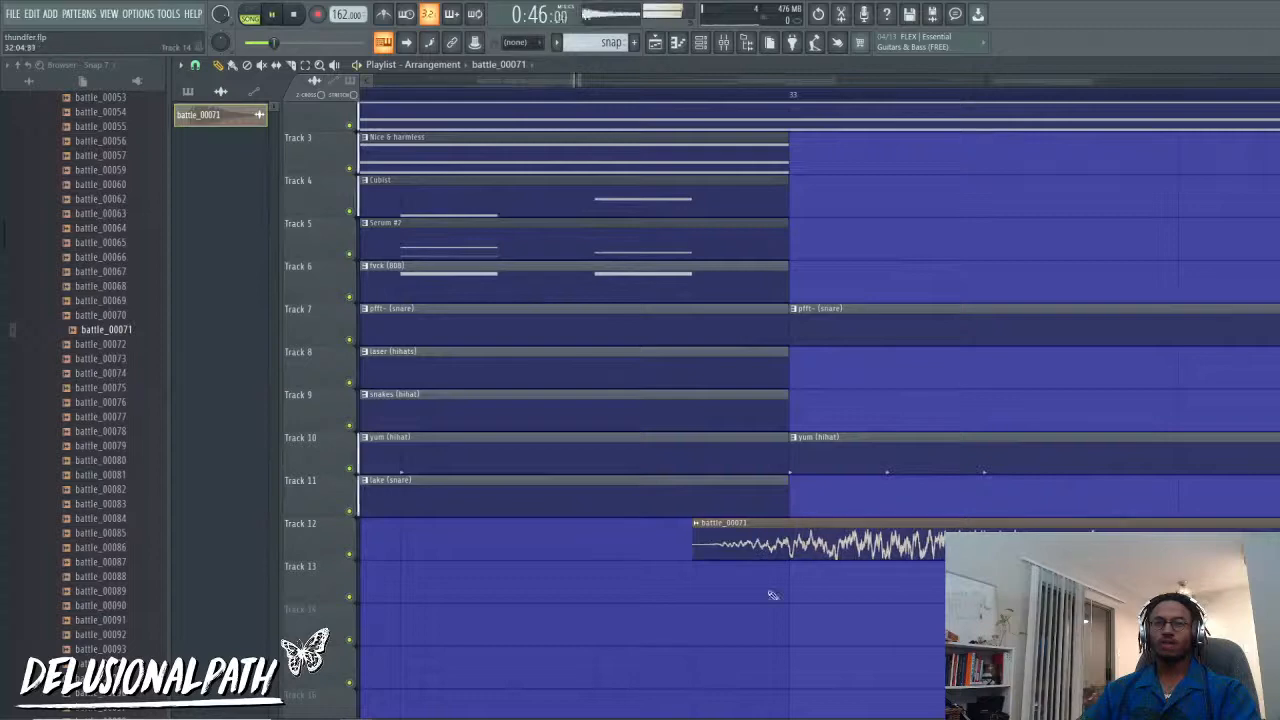
pyautogui.keyDown('ctrl'); pyautogui.scroll(-3, 768, 605); pyautogui.keyUp('ctrl')
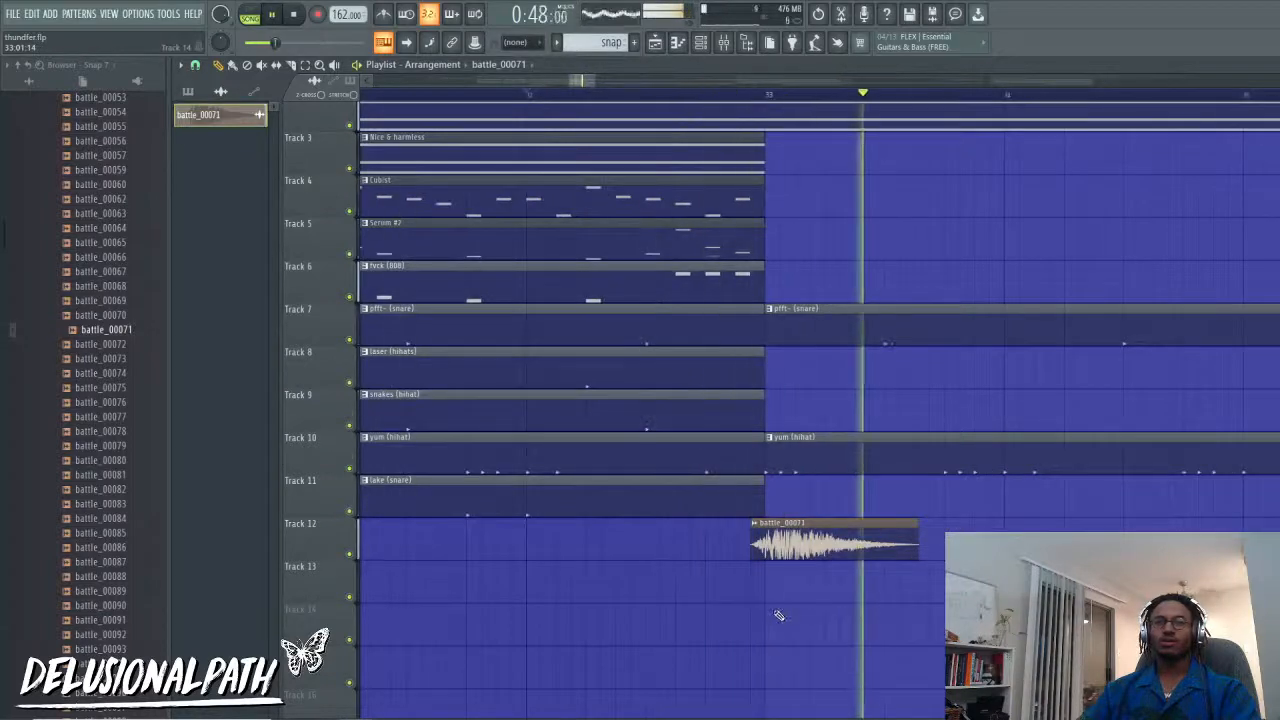
pyautogui.keyDown('ctrl'); pyautogui.scroll(3, 809, 609); pyautogui.keyUp('ctrl')
pyautogui.keyDown('ctrl'); pyautogui.scroll(-5, 910, 612); pyautogui.keyUp('ctrl')
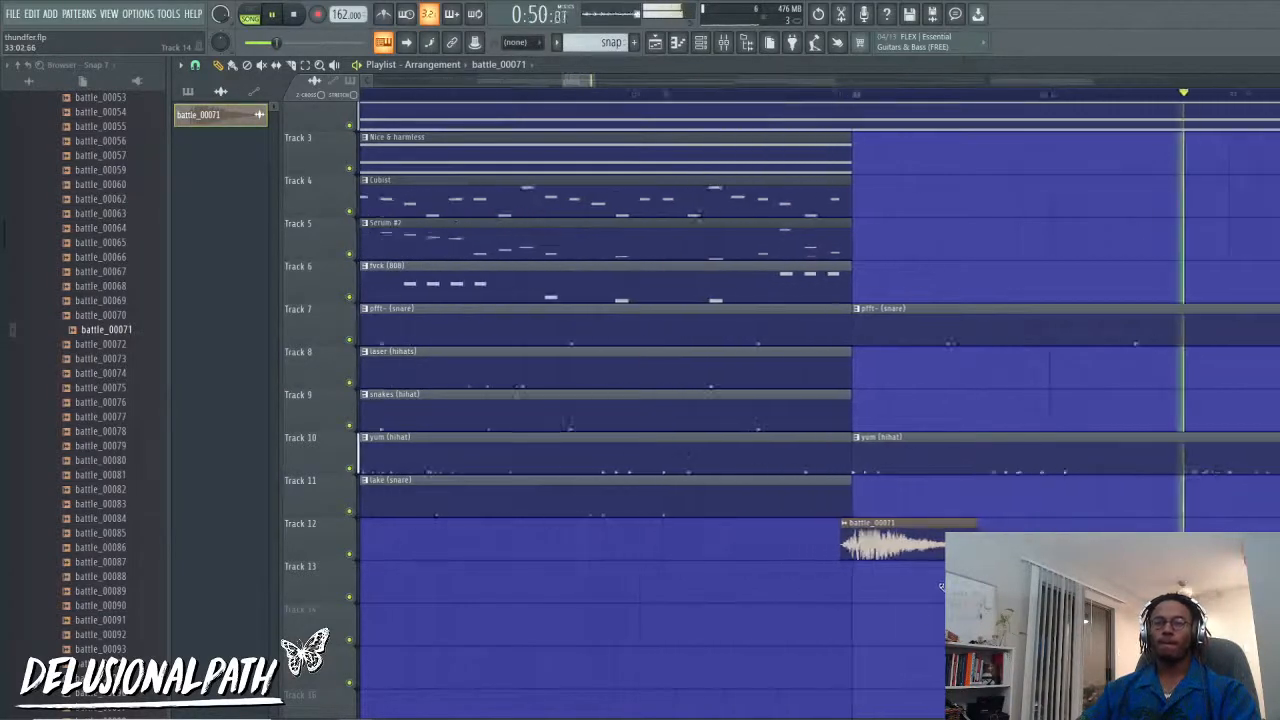
pyautogui.keyDown('ctrl'); pyautogui.scroll(-1, 843, 603); pyautogui.keyUp('ctrl')
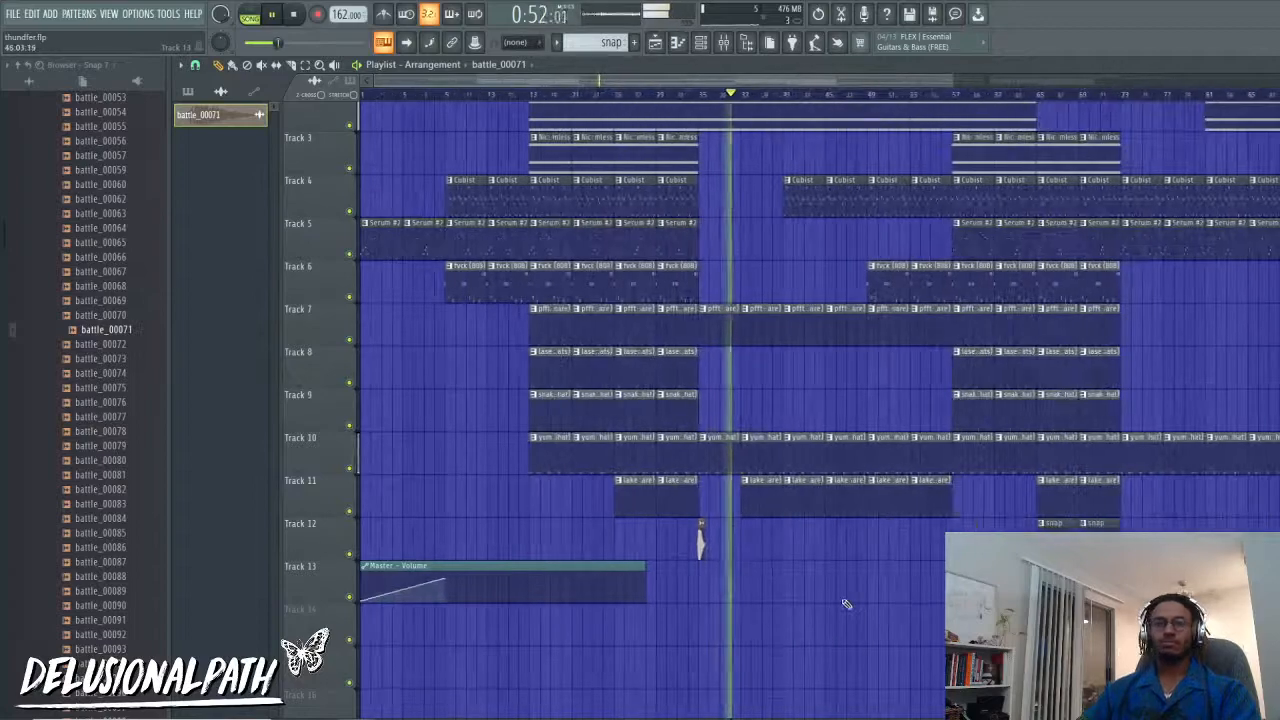
pyautogui.keyDown('ctrl'); pyautogui.scroll(5, 737, 614); pyautogui.keyUp('ctrl')
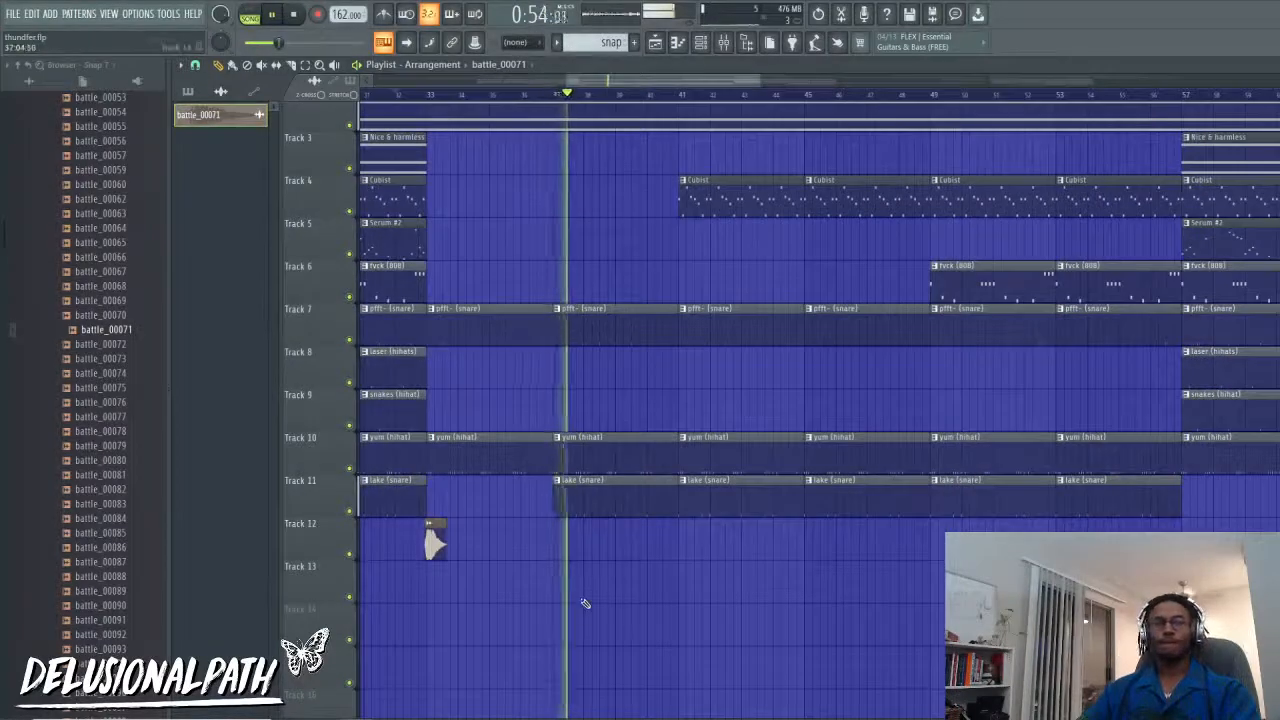
pyautogui.keyDown('ctrl'); pyautogui.scroll(-1, 587, 600); pyautogui.keyUp('ctrl')
pyautogui.keyDown('ctrl'); pyautogui.scroll(4, 600, 586); pyautogui.keyUp('ctrl')
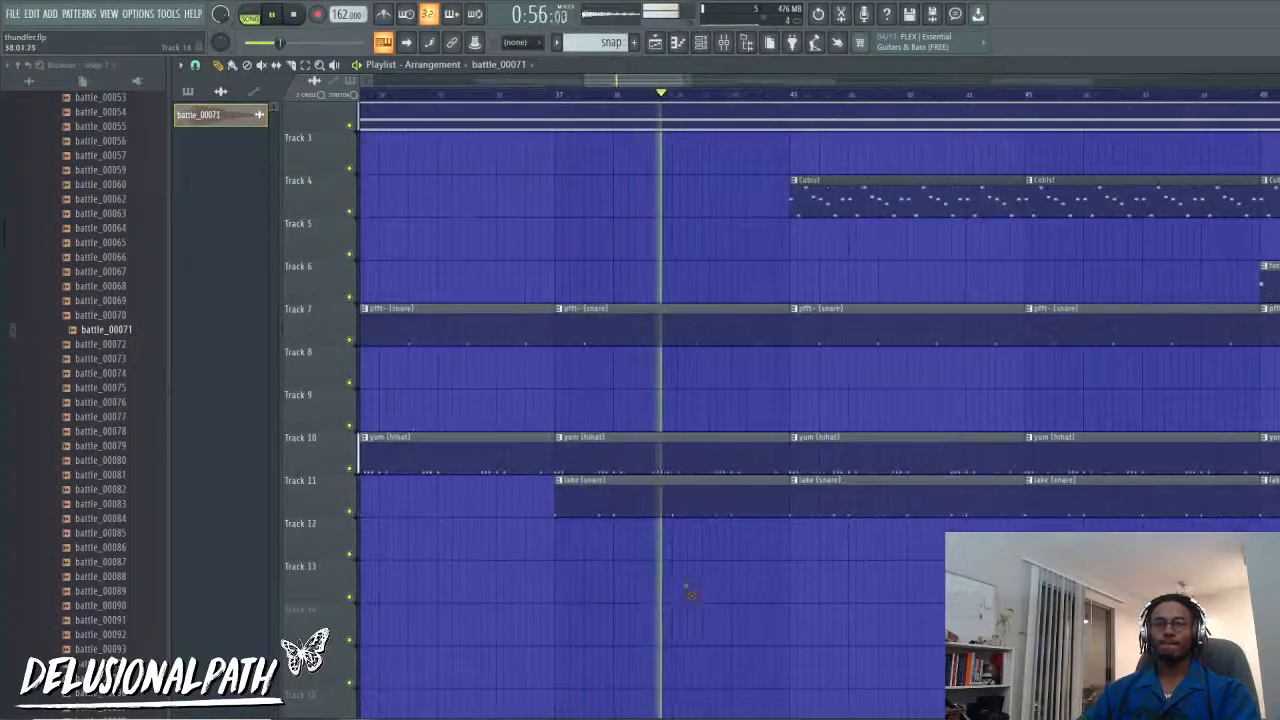
# Step: Load Fruity Reeverb 2 into the second effect slot of the wood block mixer track
pyautogui.click(723, 44)
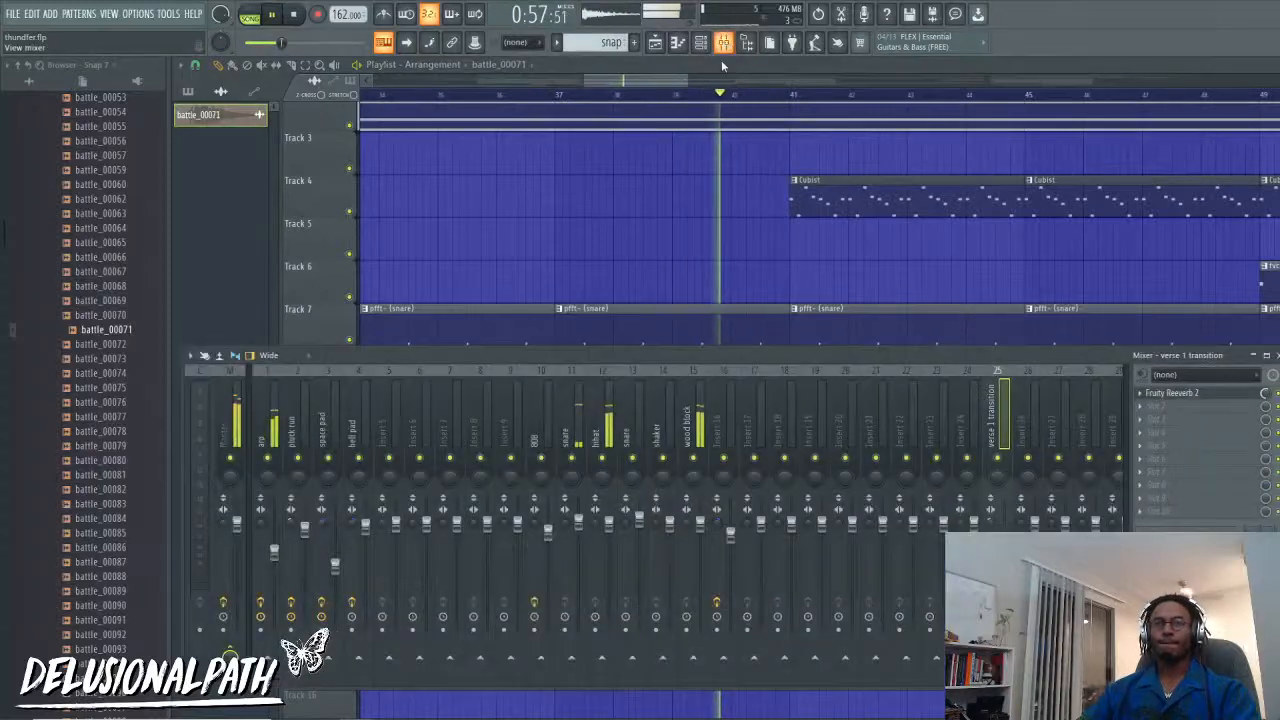
pyautogui.click(693, 440)
pyautogui.click(1200, 407)
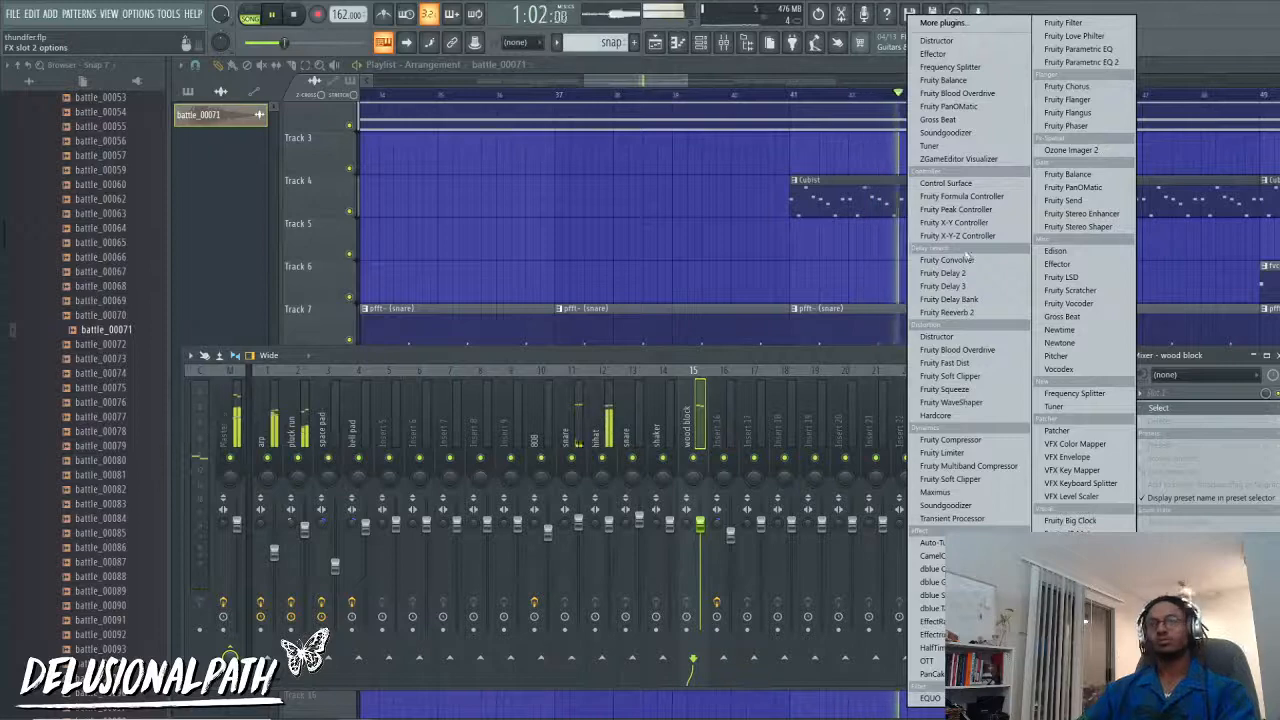
pyautogui.click(946, 312)
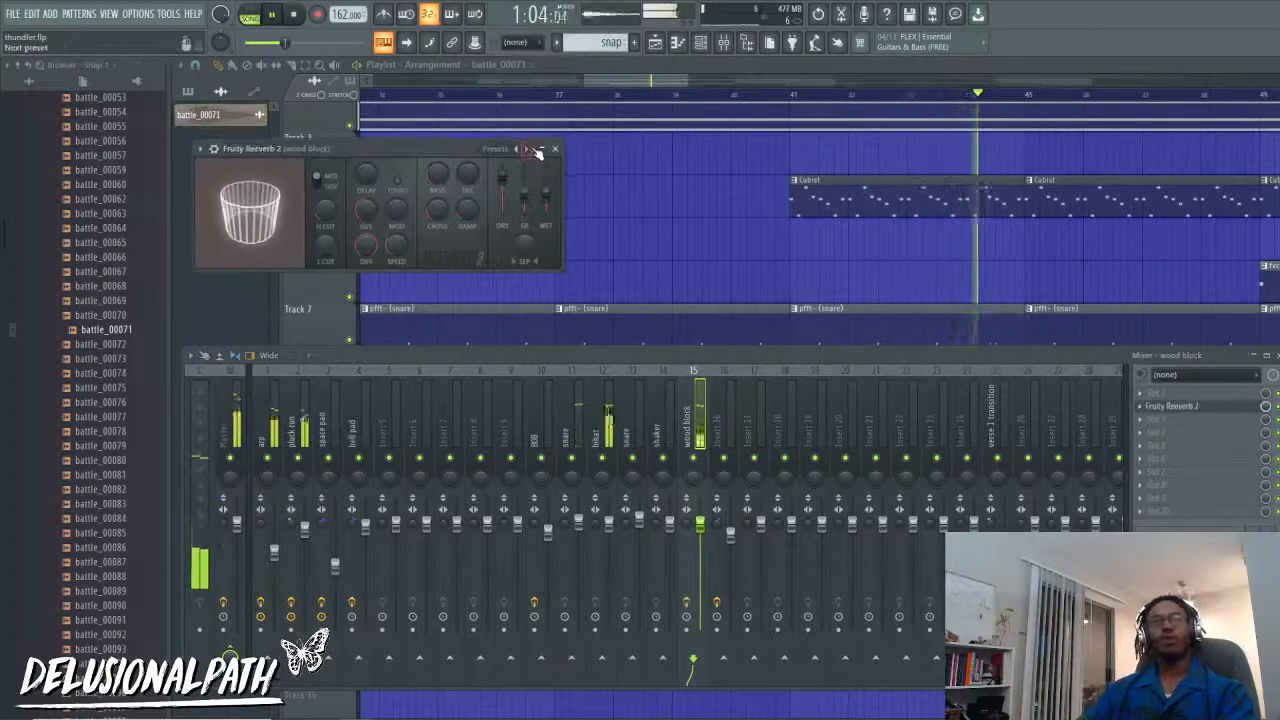
# Step: Choose another preset in Fruity Reeverb 2 on the wood block track, slightly lower the track's volume, and return to the playlist
pyautogui.click(538, 148)
pyautogui.click(562, 300)
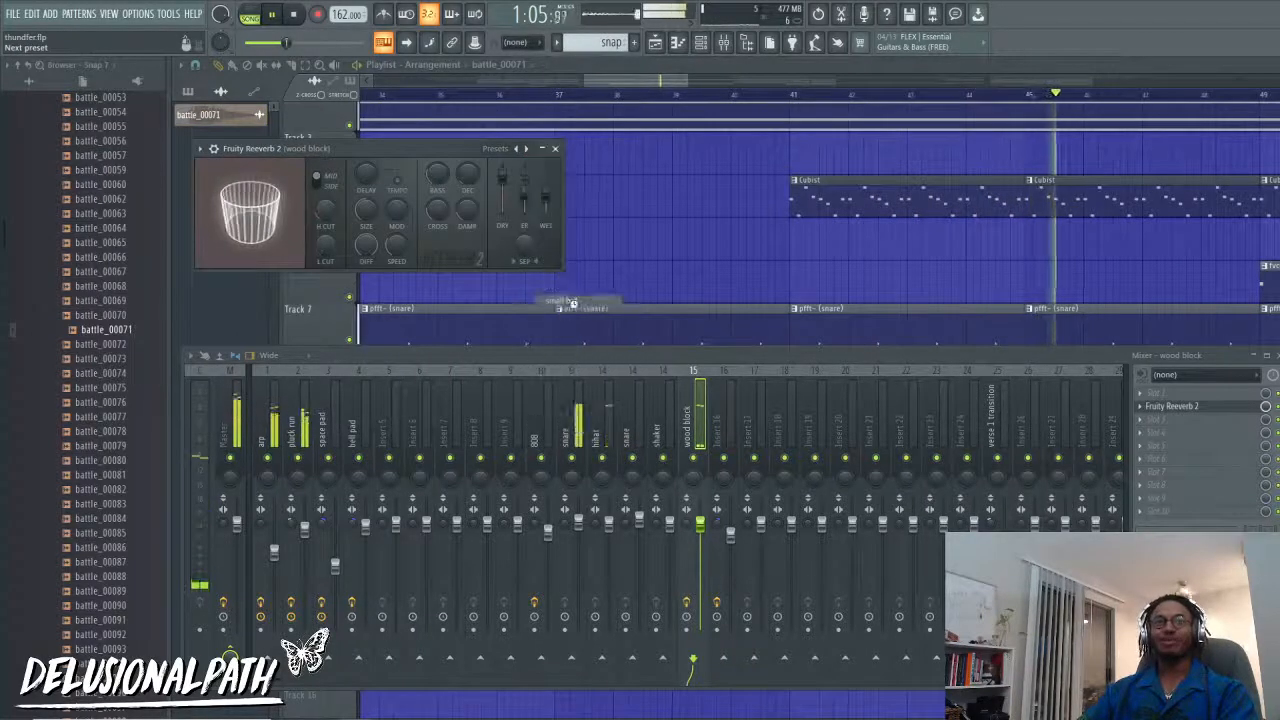
pyautogui.scroll(-10, 1266, 408)
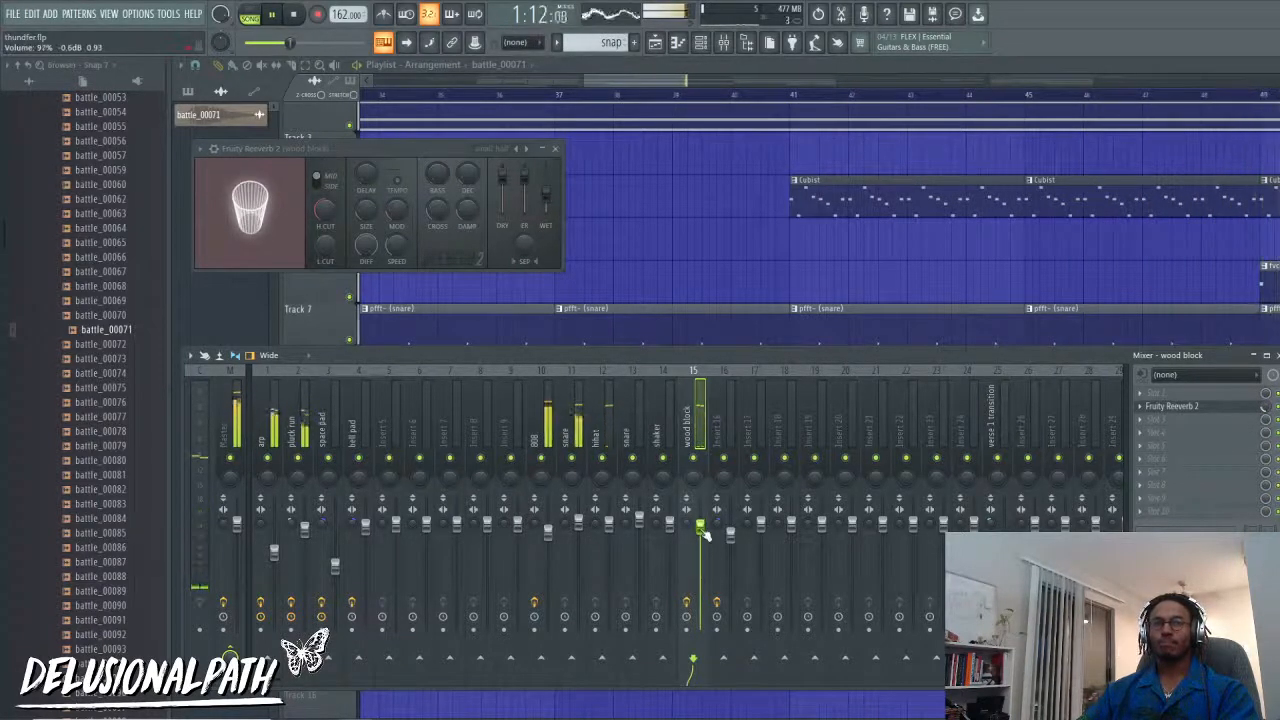
pyautogui.scroll(-2, 704, 535)
pyautogui.press('F12')
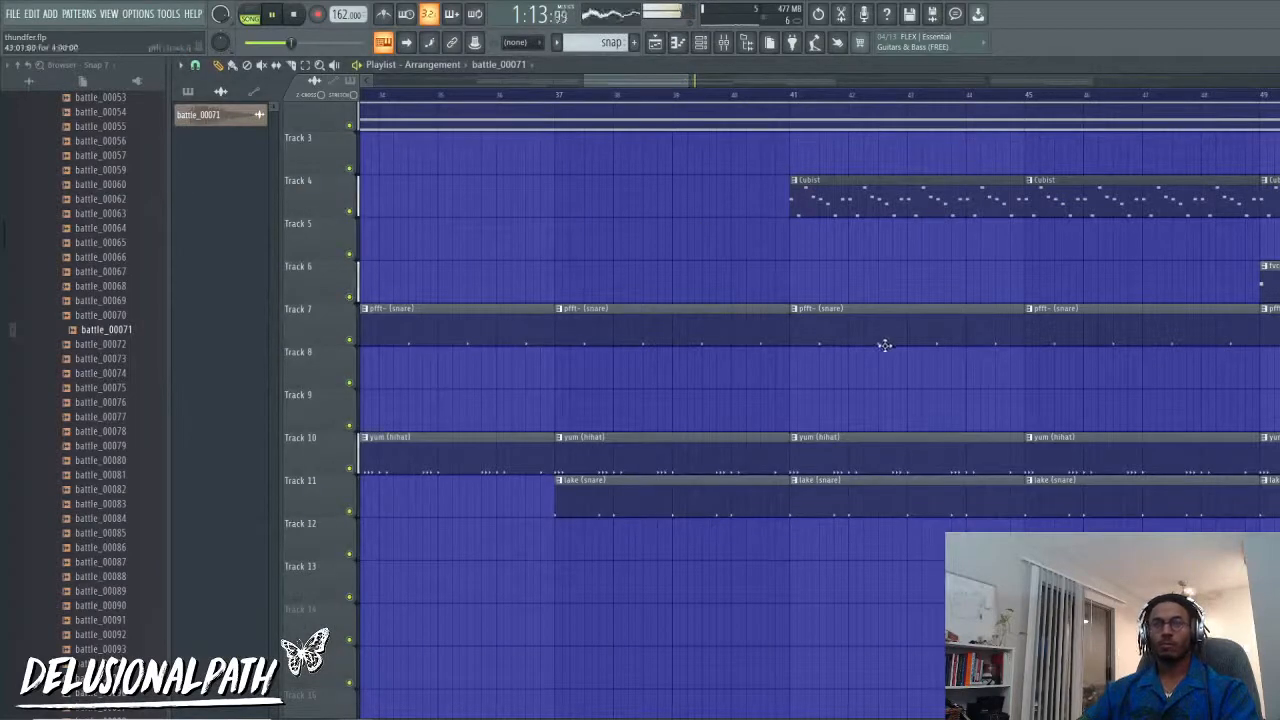
# Step: Bring the whole arrangement into view and save the project
pyautogui.scroll(-6, 884, 345)
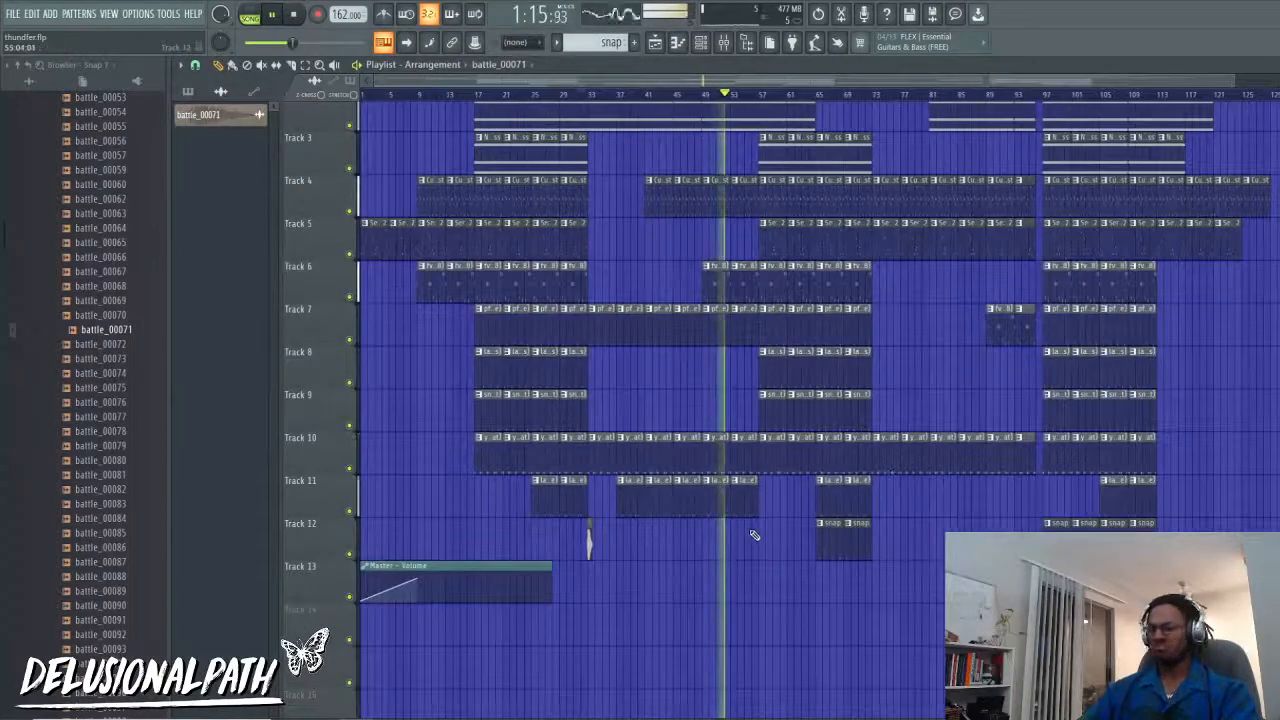
pyautogui.hotkey('ctrl', 's')
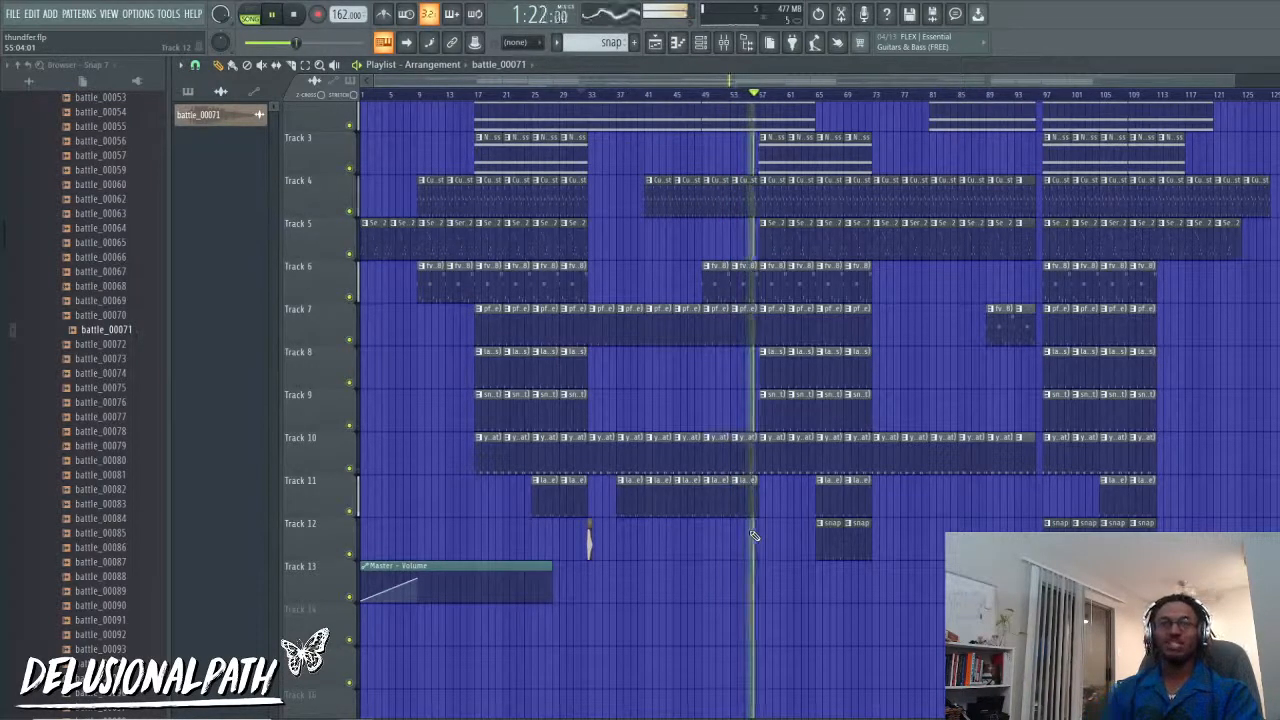
pyautogui.hotkey('ctrl', 's')
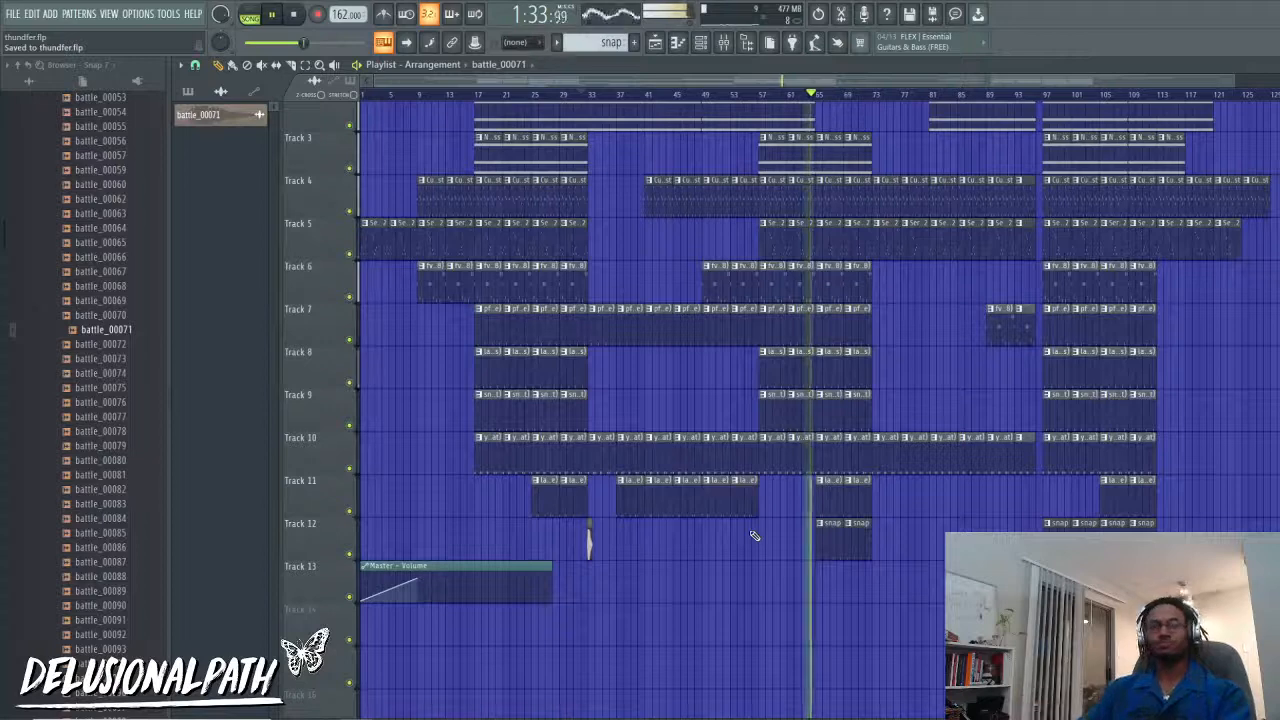
# Step: Look through the loose samples in the SFX folder and preview Lets do this and Link Falling
pyautogui.scroll(-1, 763, 555)
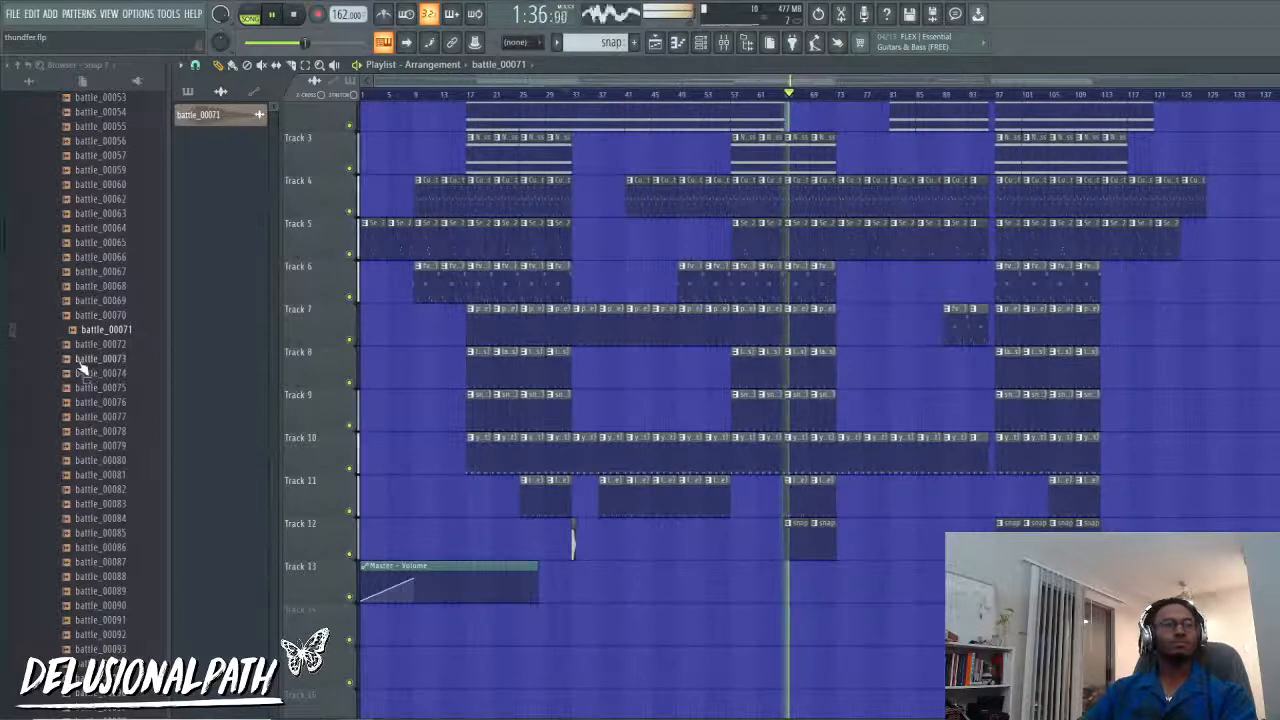
pyautogui.scroll(10, 83, 368)
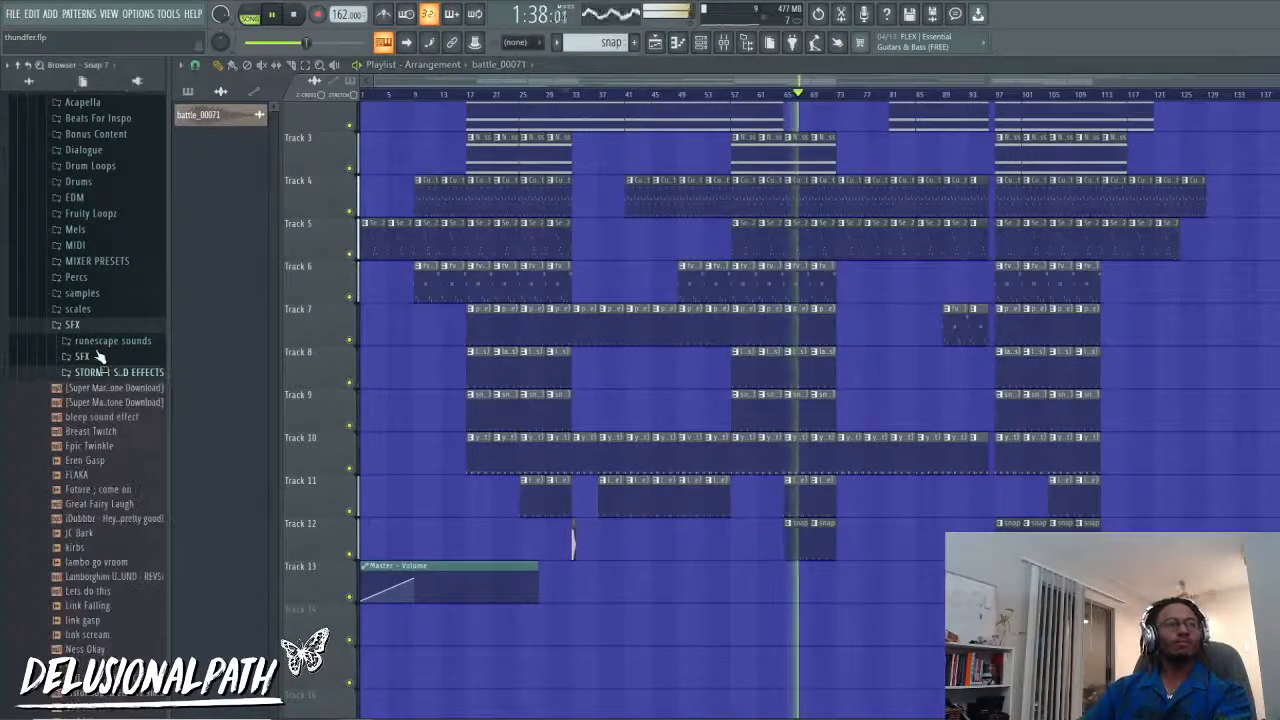
pyautogui.scroll(-6, 100, 366)
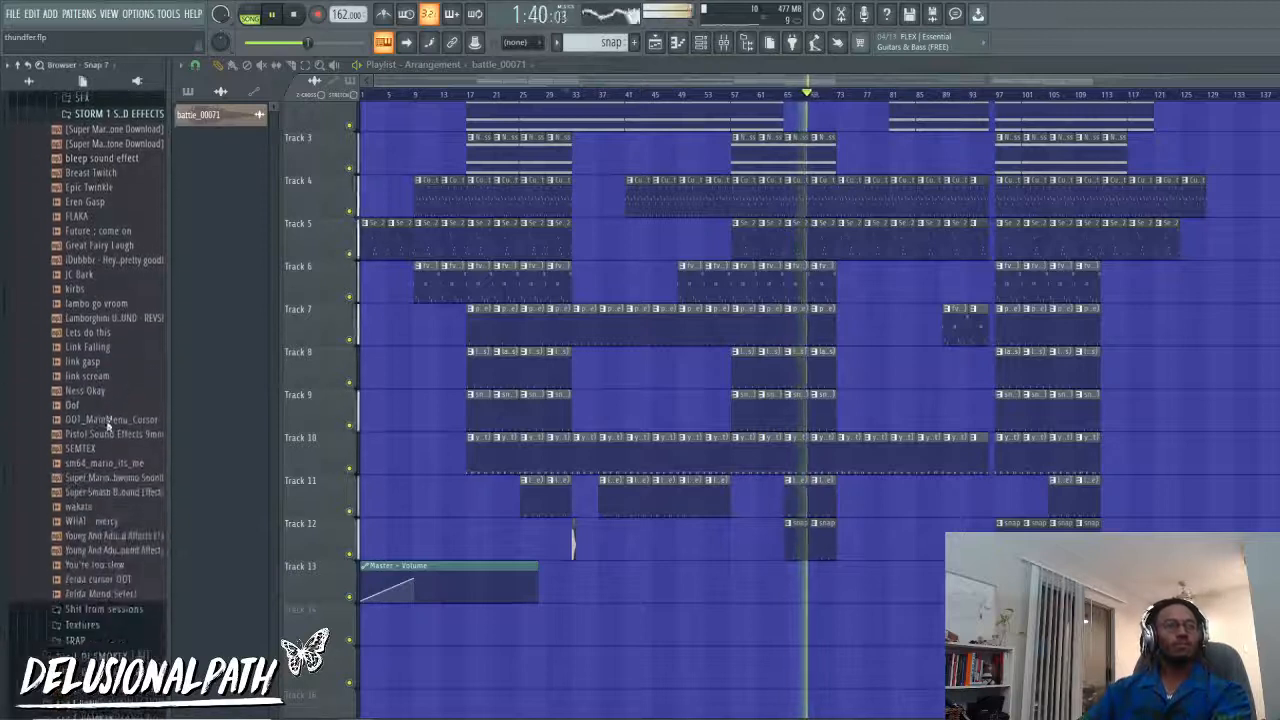
pyautogui.click(96, 333)
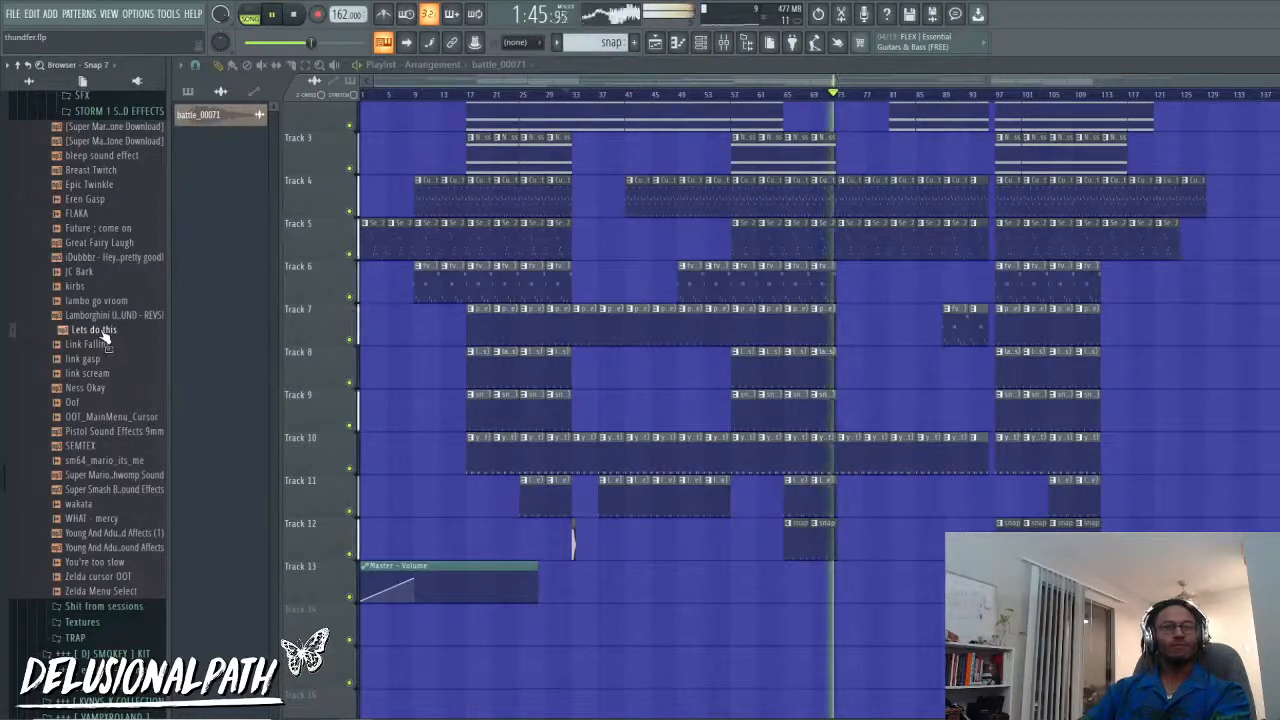
pyautogui.click(100, 344)
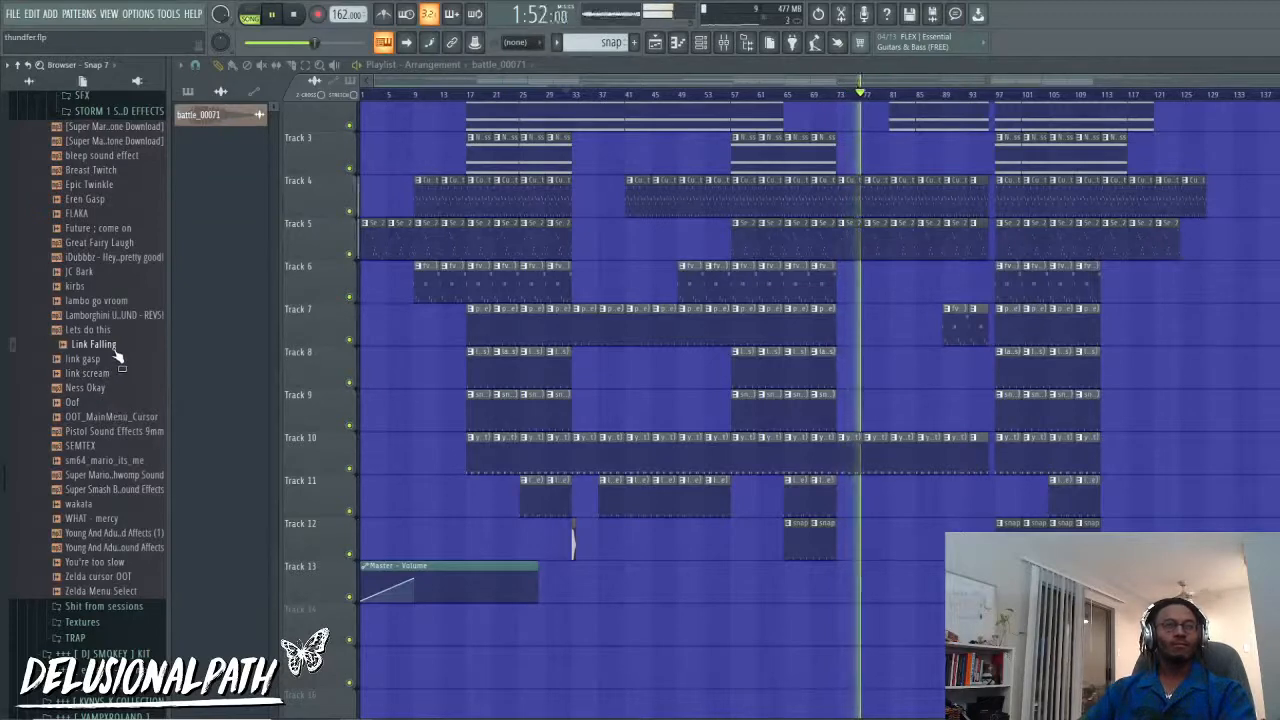
# Step: Stop playback and place the Link Falling sample on Track 13, starting at bar 73
pyautogui.press('space')
pyautogui.moveTo(95, 345); pyautogui.dragTo(838, 585)
pyautogui.scroll(6, 838, 590)
pyautogui.scroll(-1, 838, 593)
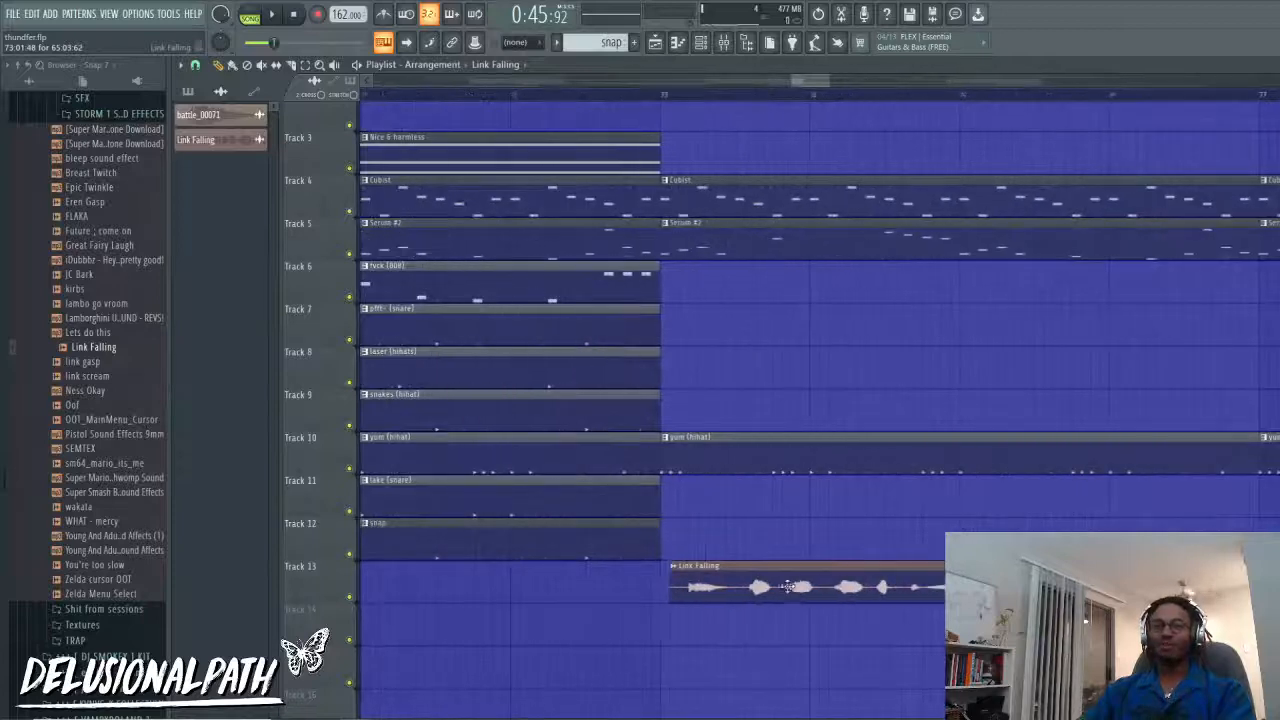
pyautogui.scroll(2, 740, 520)
# Step: Play from bar 73 and replay the part around bar 75 to find a cut point in the Link Falling clip
pyautogui.click(644, 97)
pyautogui.press('space')
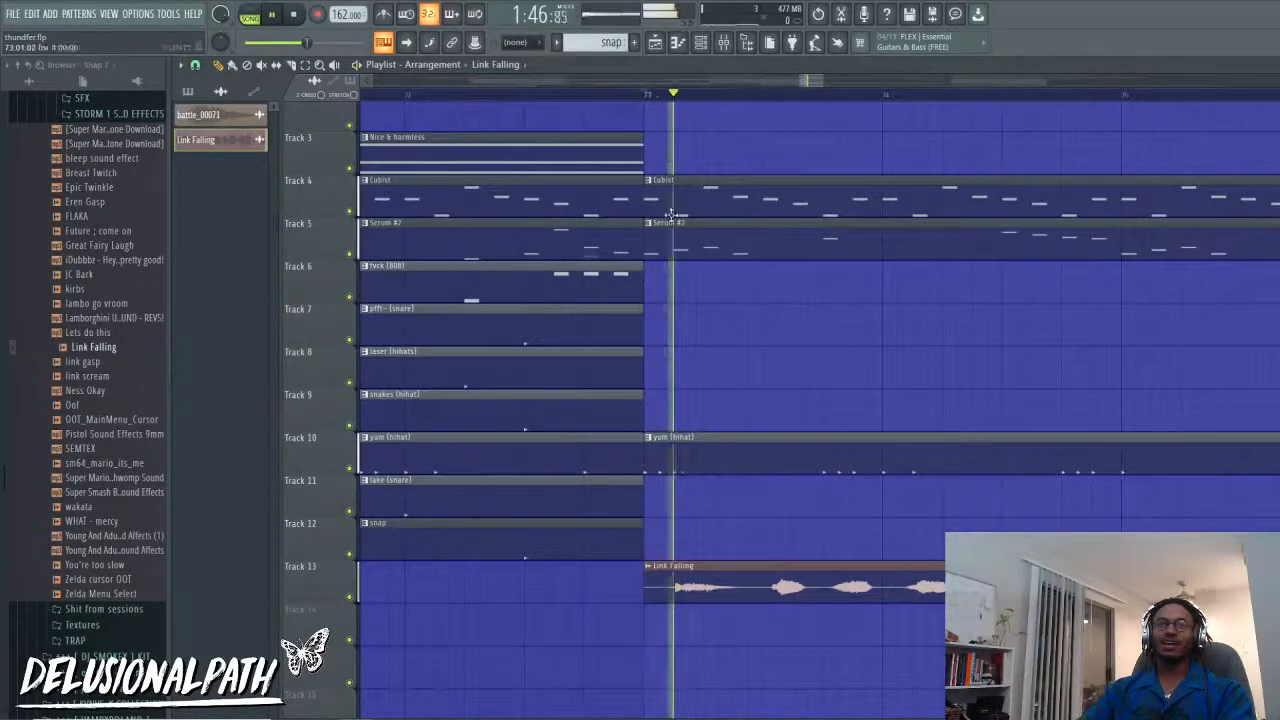
pyautogui.scroll(-2, 777, 588)
pyautogui.scroll(-3, 777, 589)
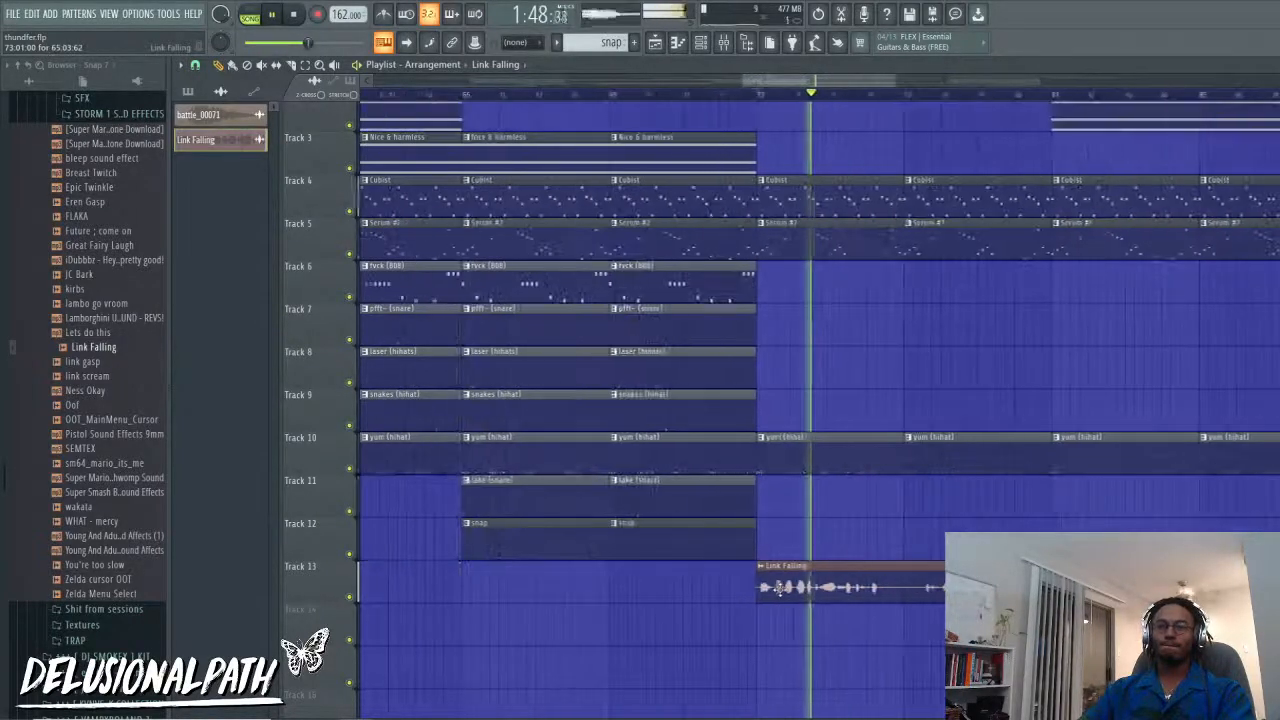
pyautogui.scroll(-2, 868, 602)
pyautogui.scroll(2, 942, 613)
pyautogui.scroll(4, 531, 517)
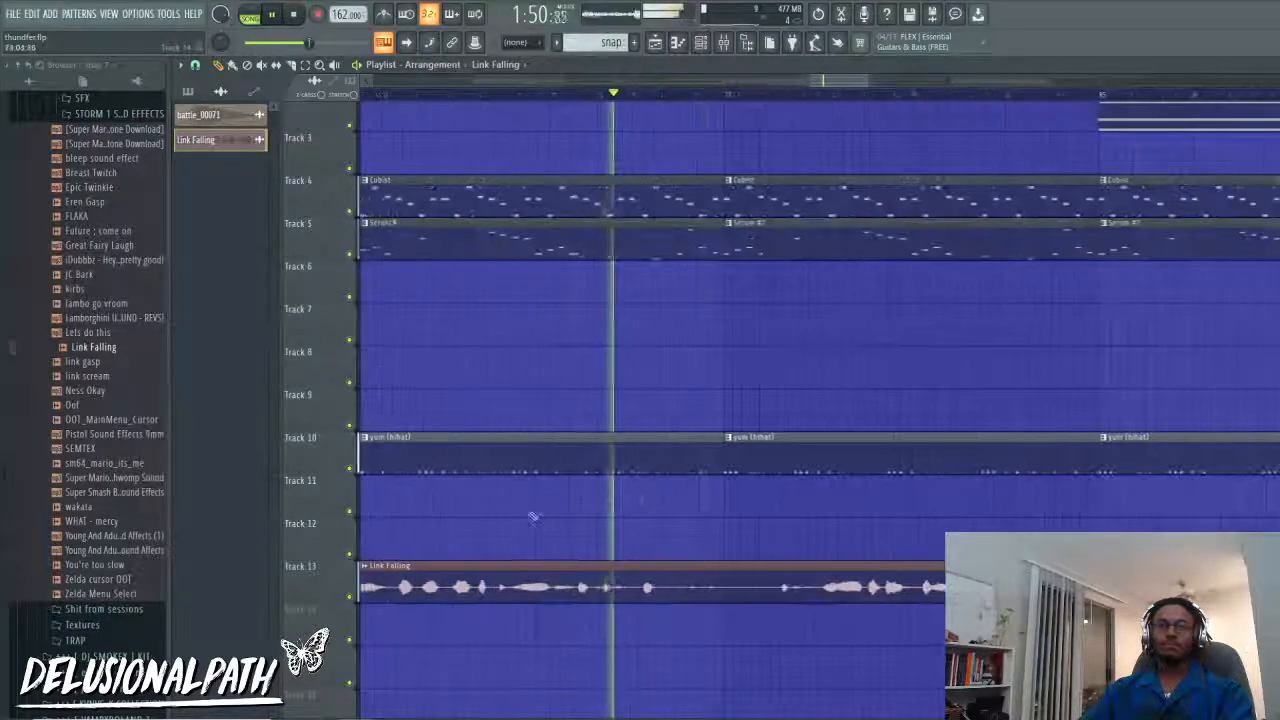
pyautogui.press('space')
pyautogui.click(500, 96)
pyautogui.press('space')
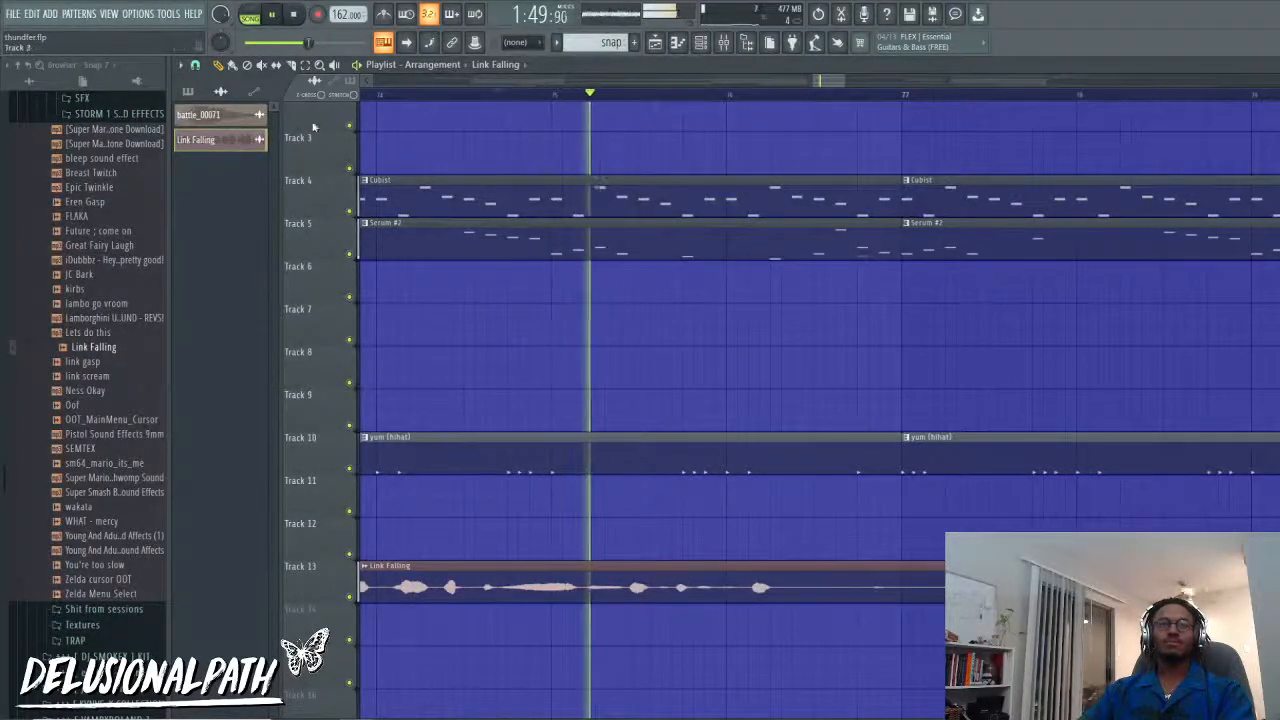
# Step: Slice the Link Falling clip on Track 13 in bar 75, just before the next shout
pyautogui.press('space')
pyautogui.click(293, 66)
pyautogui.press('space')
pyautogui.scroll(2, 617, 505)
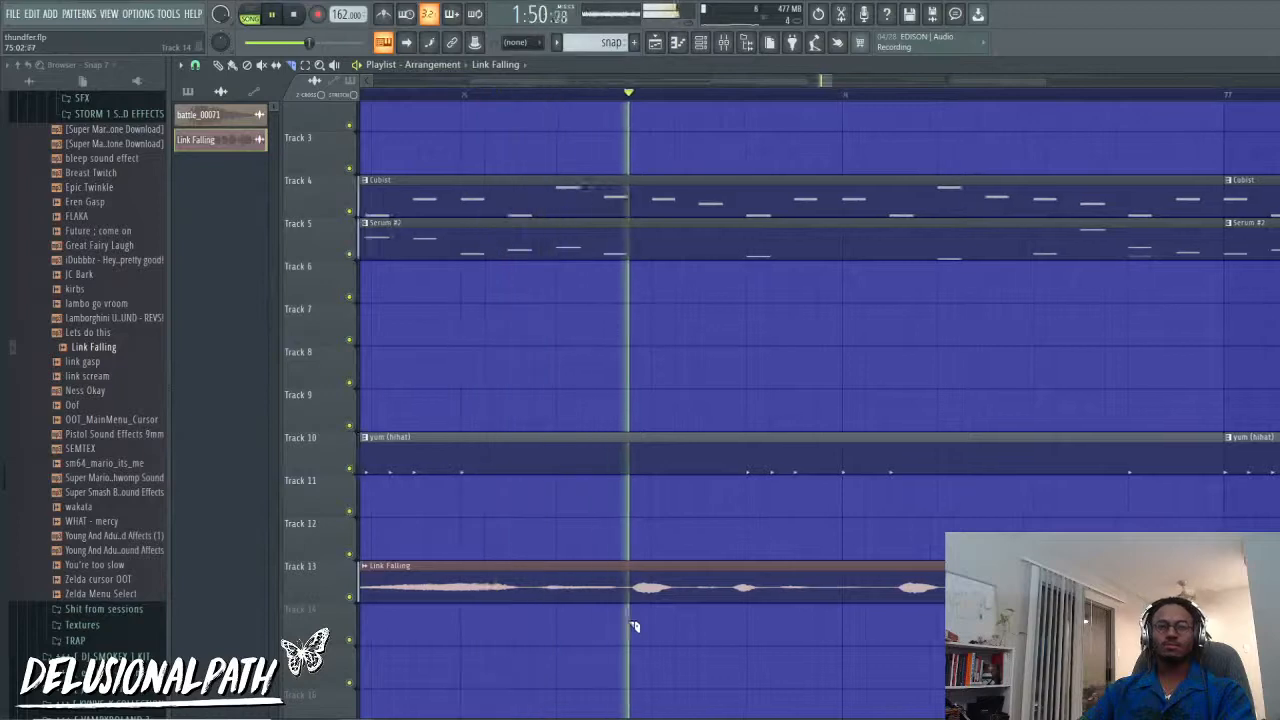
pyautogui.click(632, 585)
pyautogui.press('space')
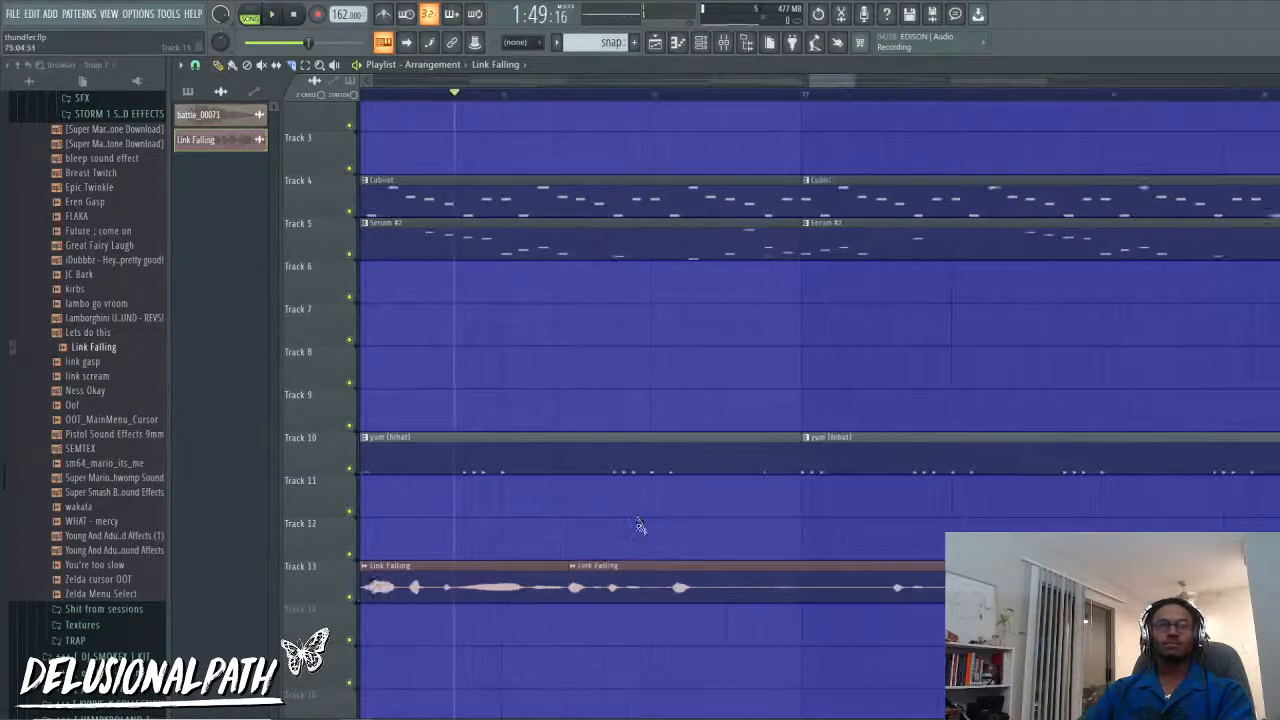
# Step: Move the leftover second part of the sliced Link Falling clip from Track 13 down to Track 16
pyautogui.scroll(-3, 650, 540)
pyautogui.scroll(-4, 740, 600)
pyautogui.moveTo(876, 588); pyautogui.dragTo(798, 706)
pyautogui.scroll(5, 800, 596)
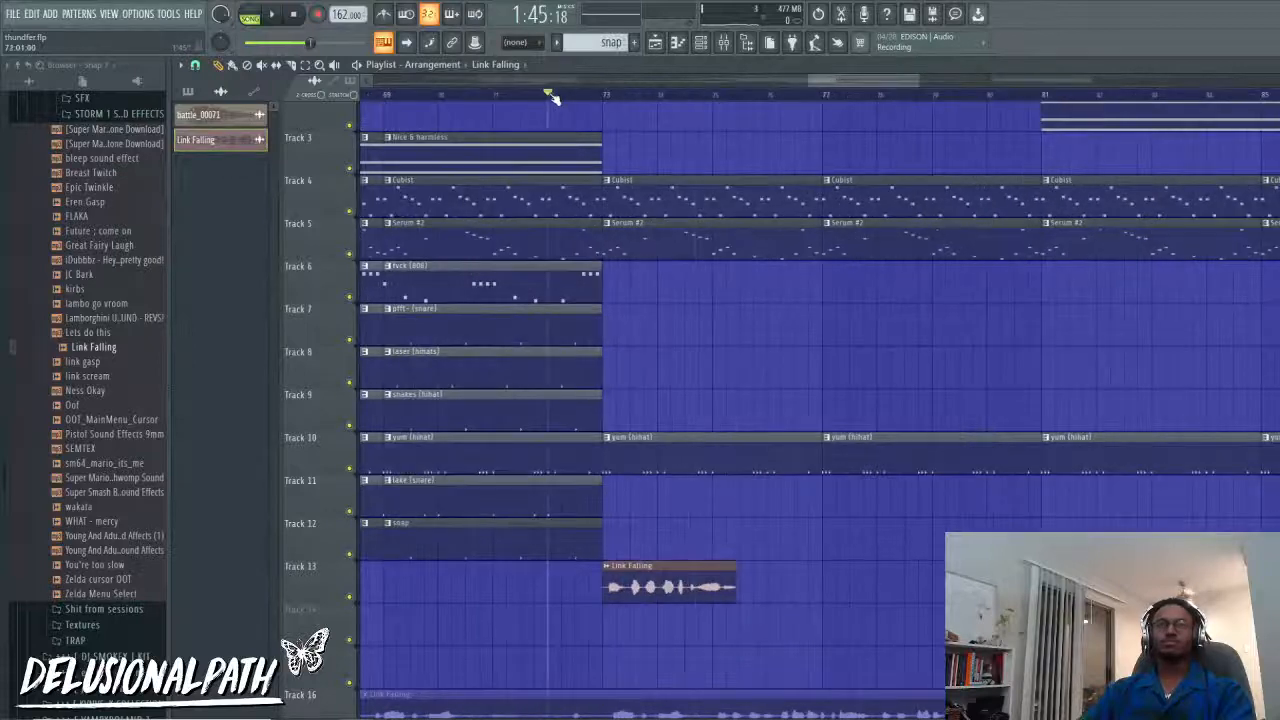
# Step: Play the transition into bar 73 and shift the Link Falling slices on Track 13 earlier so they begin before the bar
pyautogui.press('space')
pyautogui.scroll(5, 560, 505)
pyautogui.press('space')
pyautogui.moveTo(892, 590); pyautogui.dragTo(659, 597)
pyautogui.press('space')
pyautogui.press('space')
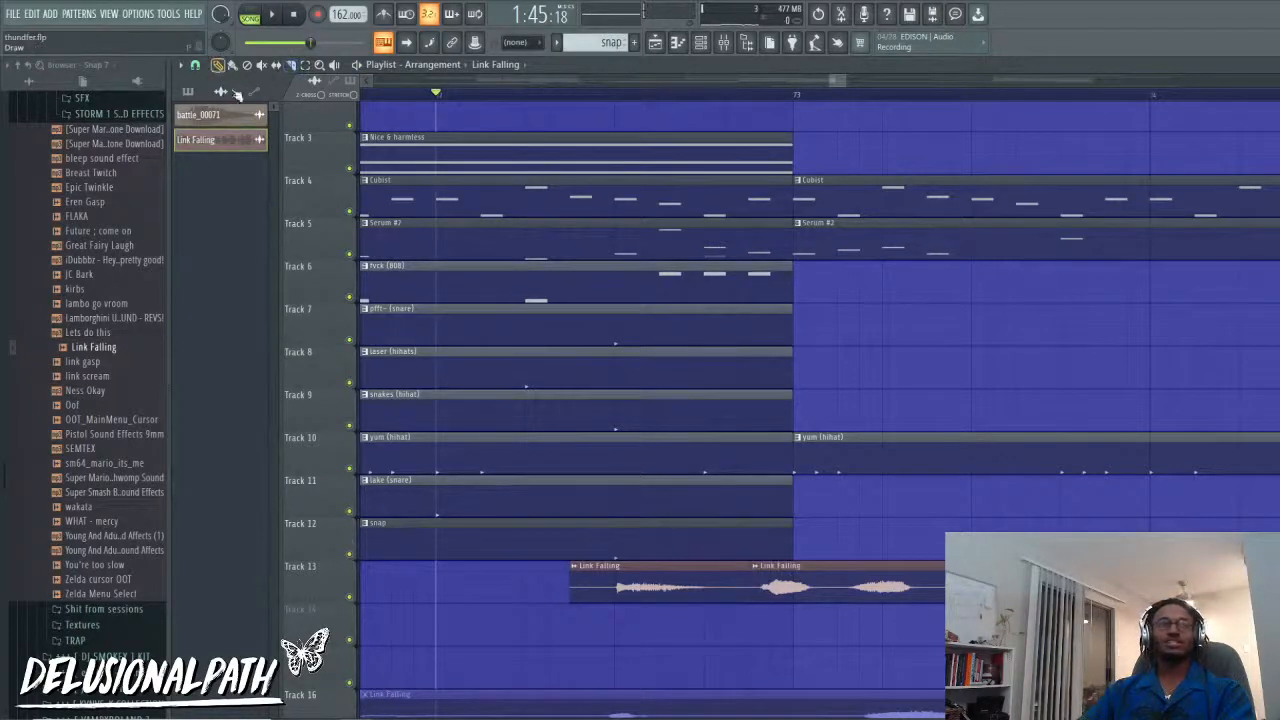
# Step: Move a Link Falling piece down to Track 15, play the transition, and pull the remaining Track 13 slices earlier
pyautogui.moveTo(638, 601); pyautogui.dragTo(640, 668)
pyautogui.hotkey('ctrl', 'd')
pyautogui.press('space')
pyautogui.press('space')
pyautogui.moveTo(806, 581); pyautogui.dragTo(657, 583)
pyautogui.scroll(2, 631, 603)
pyautogui.scroll(1, 631, 603)
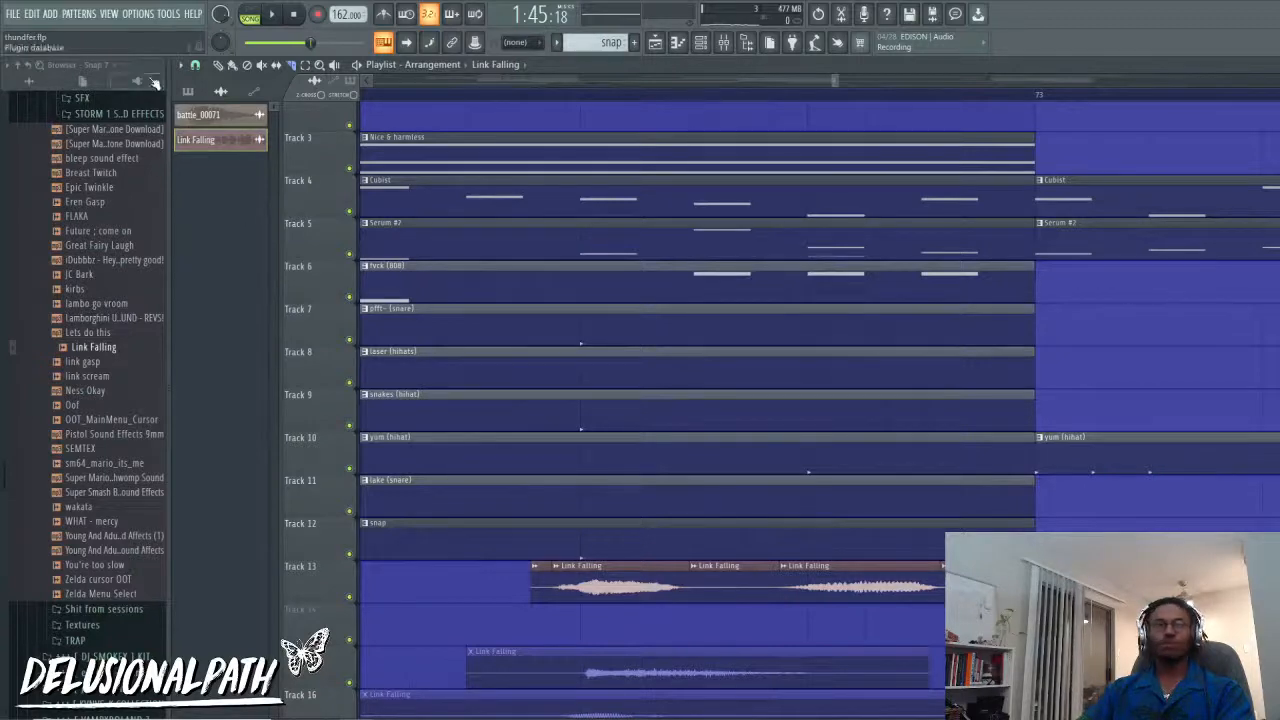
# Step: Delete the quiet Link Falling slice between the first two shouts on Track 13 and the tiny fragment before the first shout
pyautogui.rightClick(735, 585)
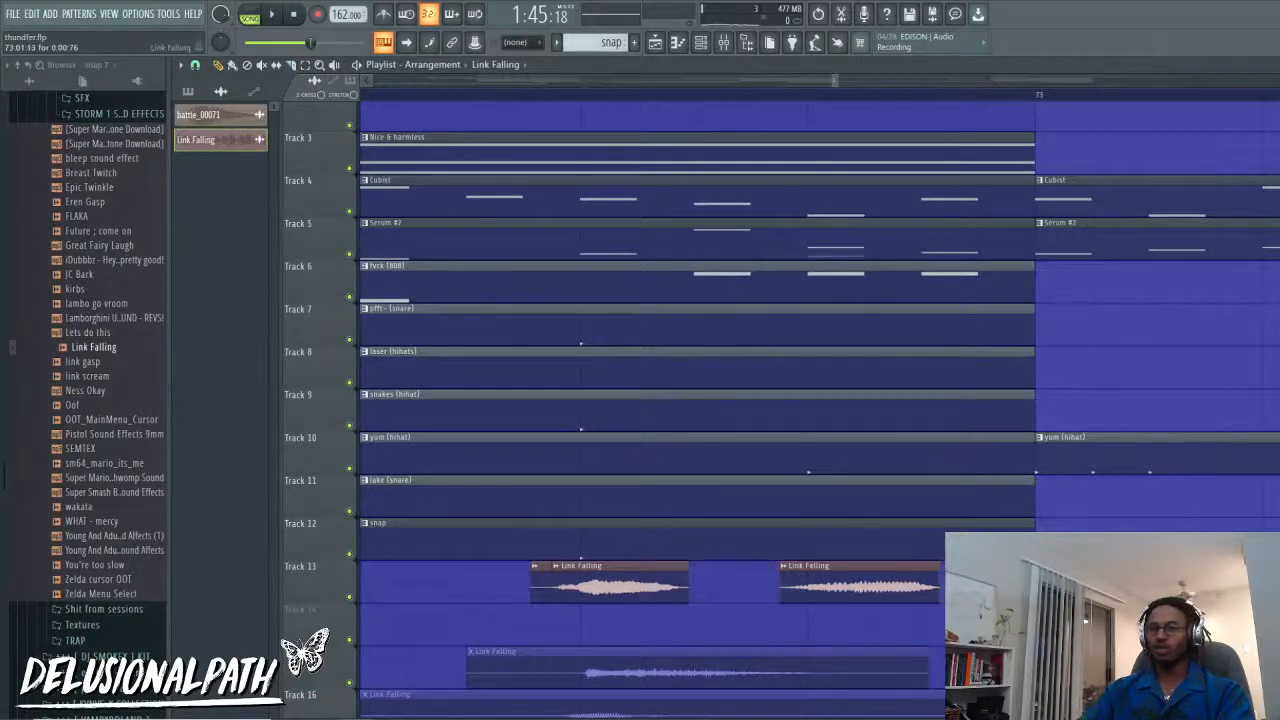
pyautogui.scroll(-6, 1164, 585)
pyautogui.scroll(3, 1164, 585)
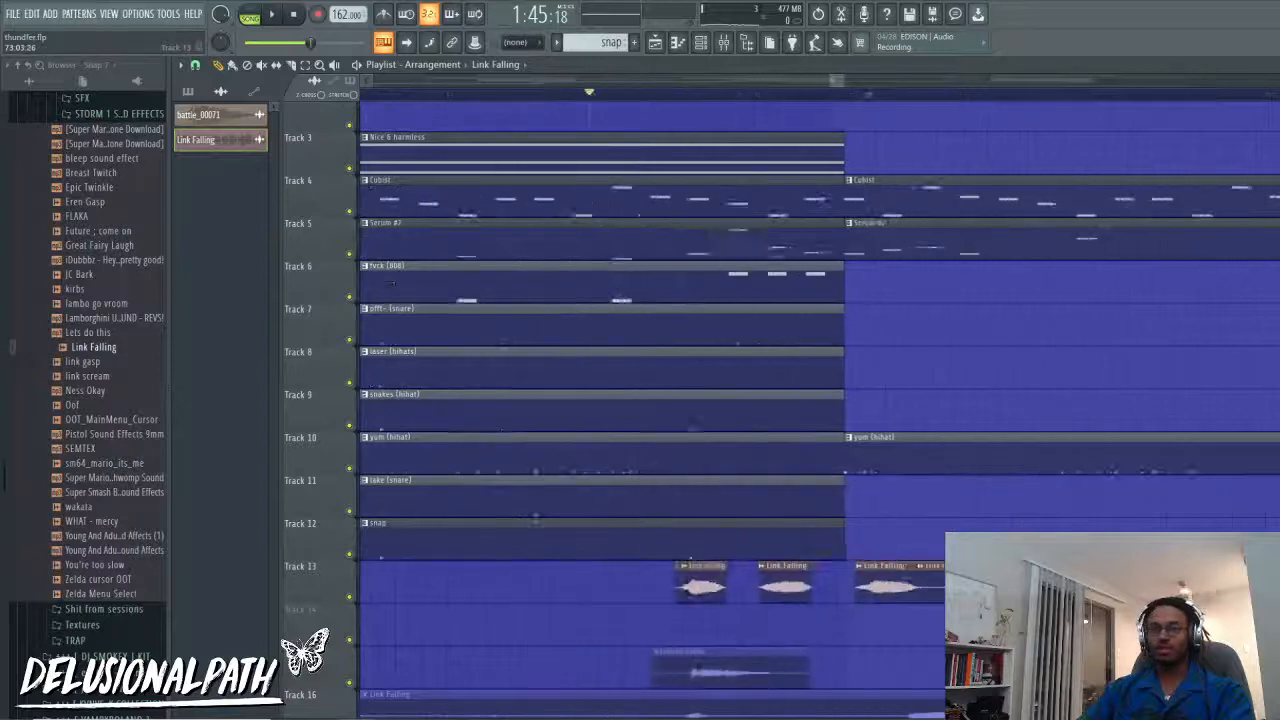
pyautogui.scroll(3, 1014, 585)
pyautogui.scroll(2, 670, 640)
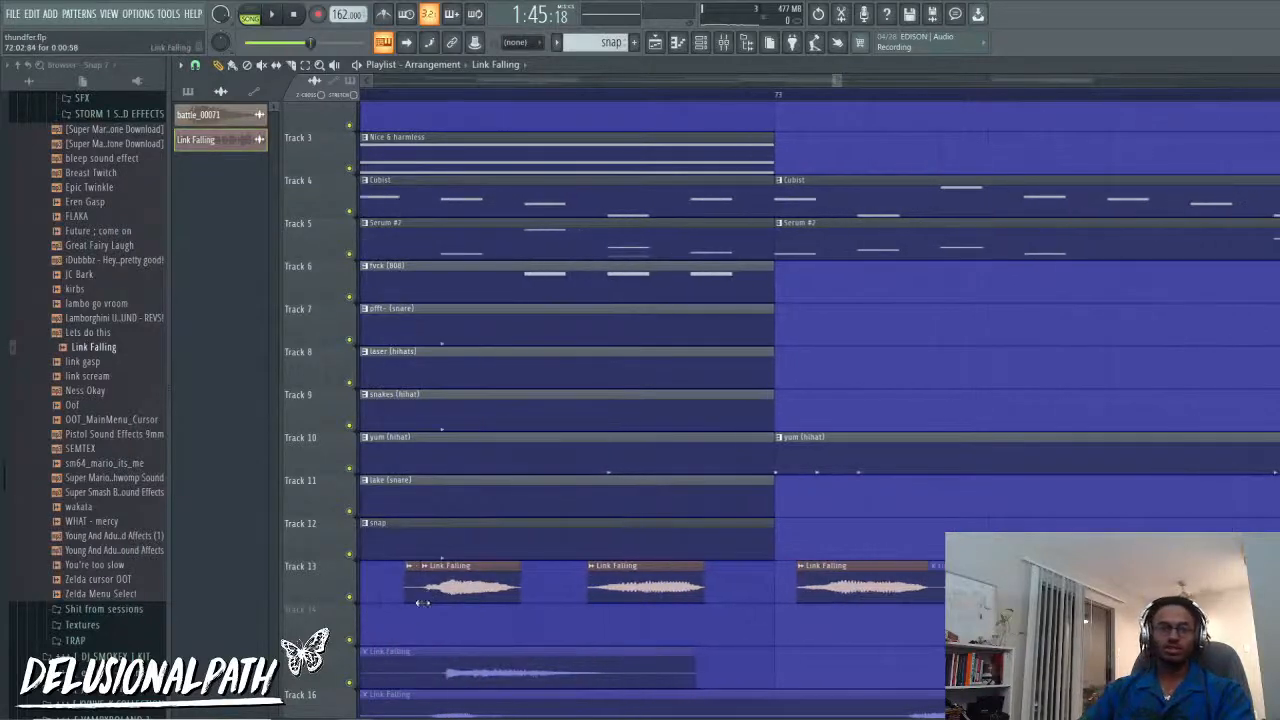
pyautogui.scroll(3, 422, 602)
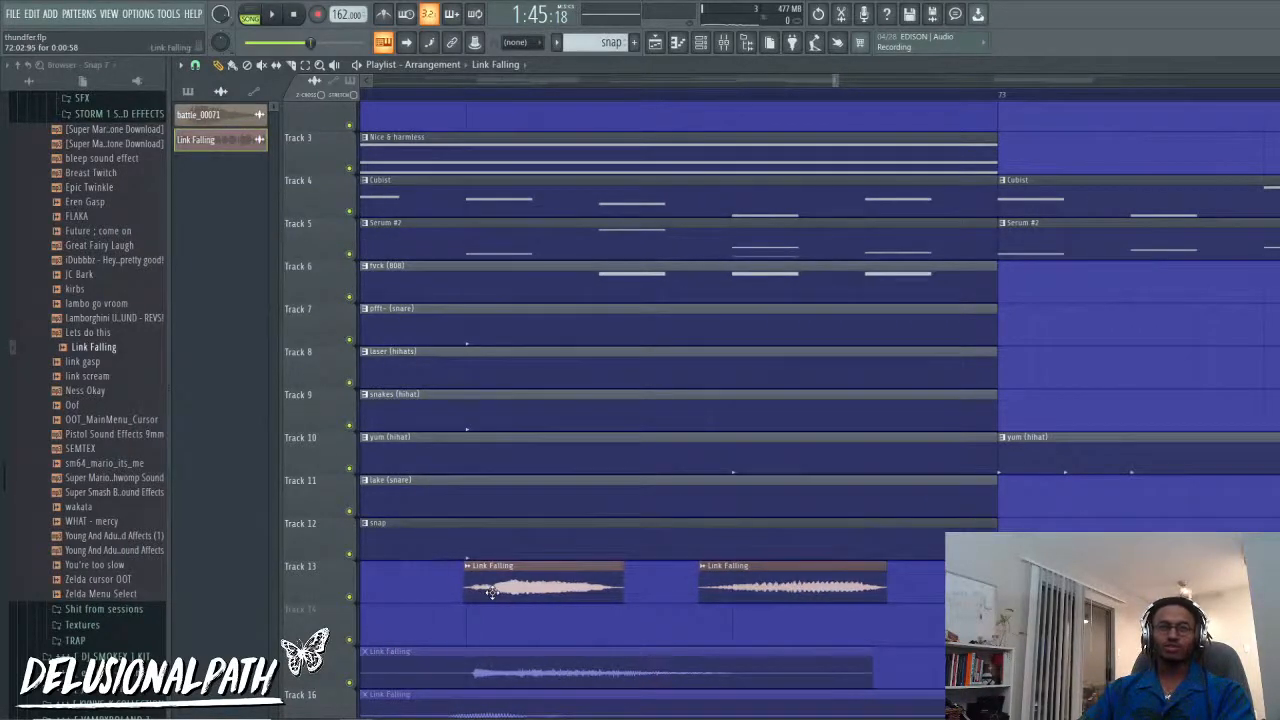
# Step: Align the second Link Falling slice with the beat before bar 73 and the third with bar 73, checking the timing by playback
pyautogui.moveTo(752, 598); pyautogui.dragTo(782, 592)
pyautogui.scroll(-3, 688, 611)
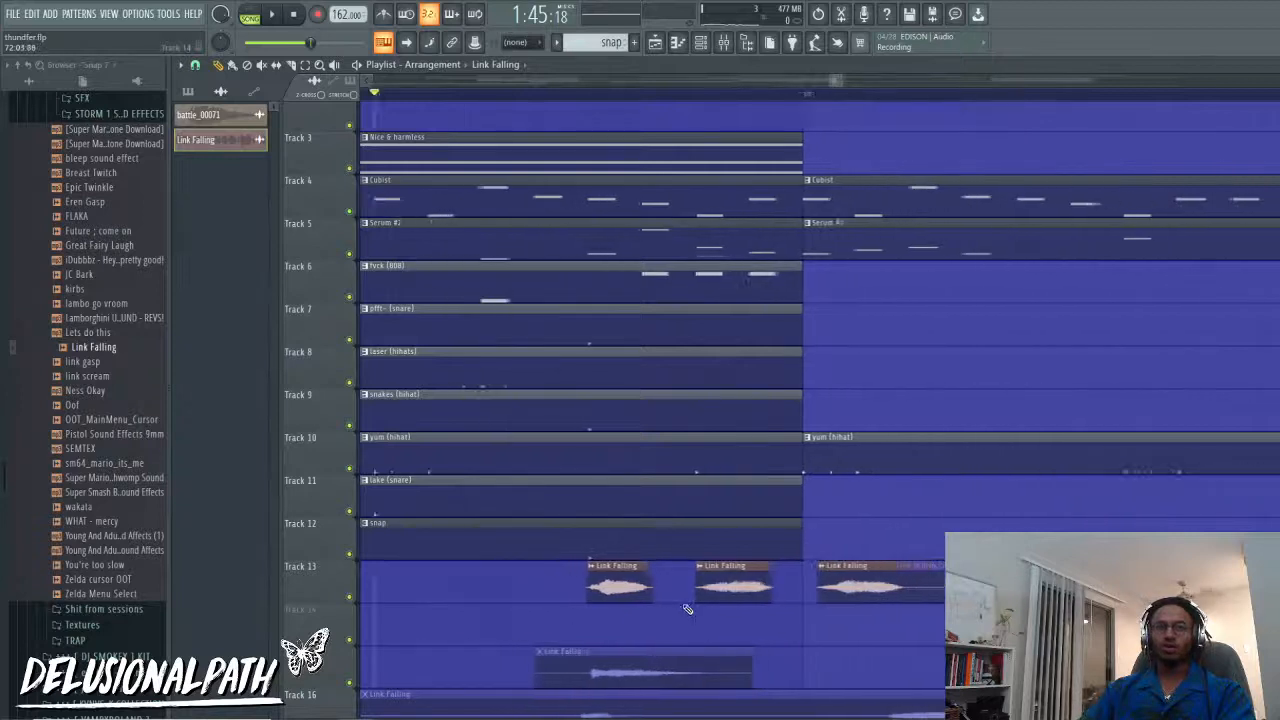
pyautogui.press('space')
pyautogui.press('space')
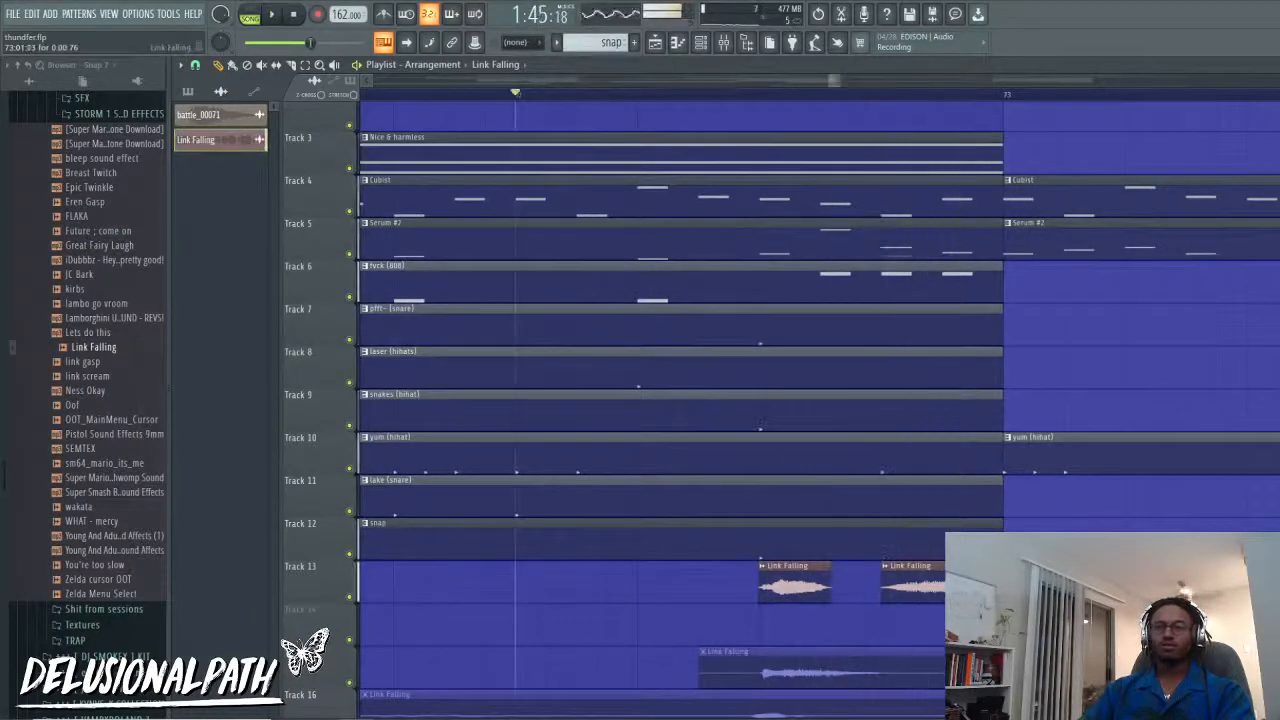
pyautogui.press('space')
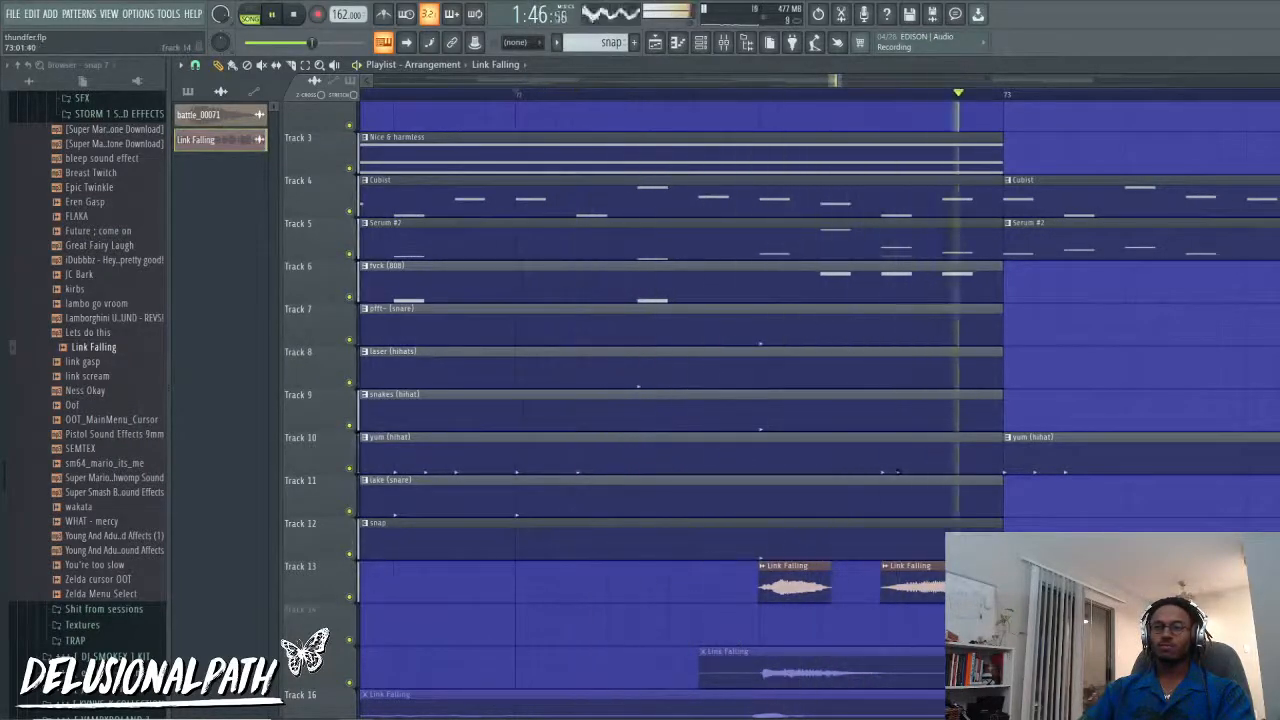
pyautogui.scroll(-1, 688, 400)
pyautogui.press('space')
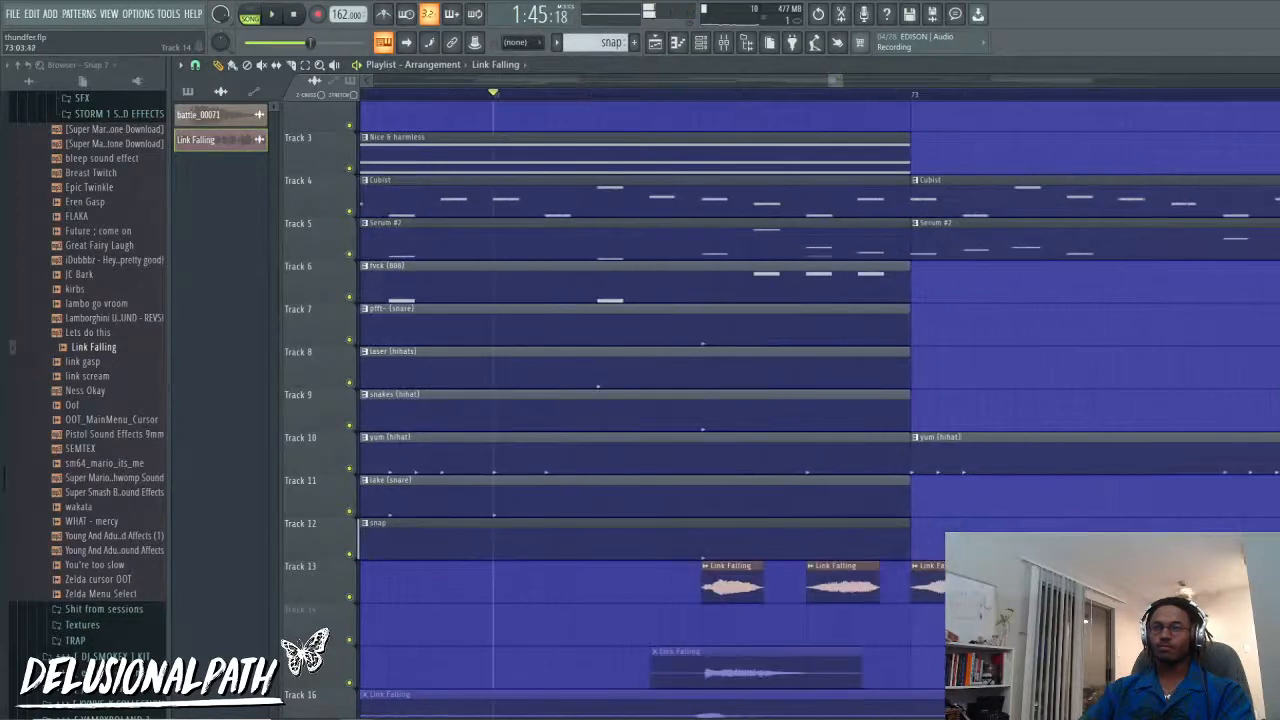
# Step: Play from within bar 73 to check the following Link Falling slices, and undo the last clip resize
pyautogui.click(1119, 94)
pyautogui.press('space')
pyautogui.scroll(-3, 1090, 560)
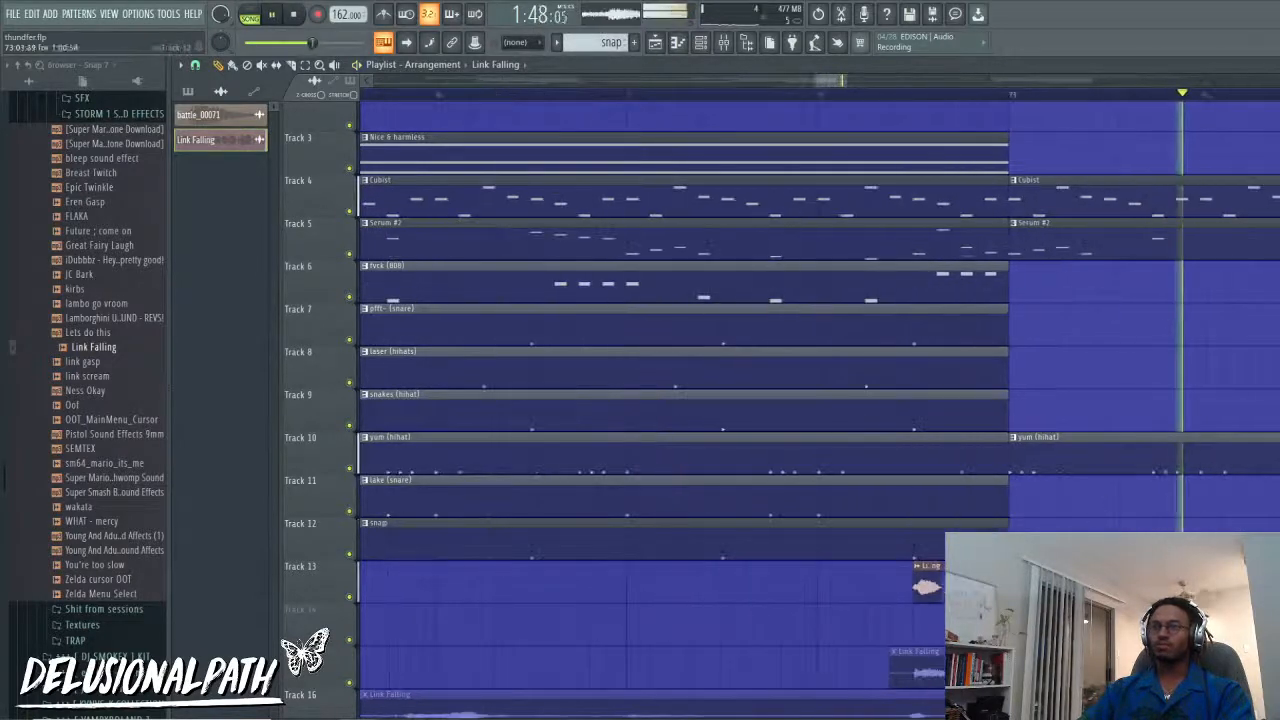
pyautogui.scroll(3, 1090, 570)
pyautogui.press('space')
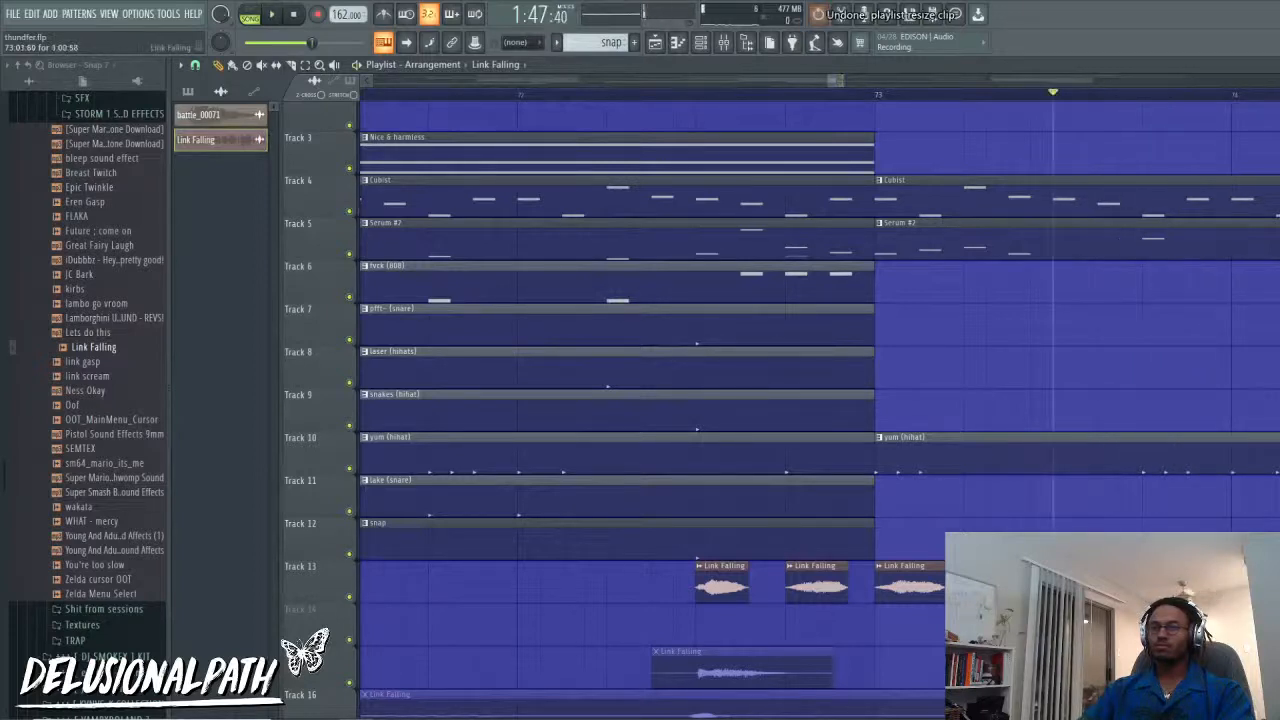
pyautogui.press('space')
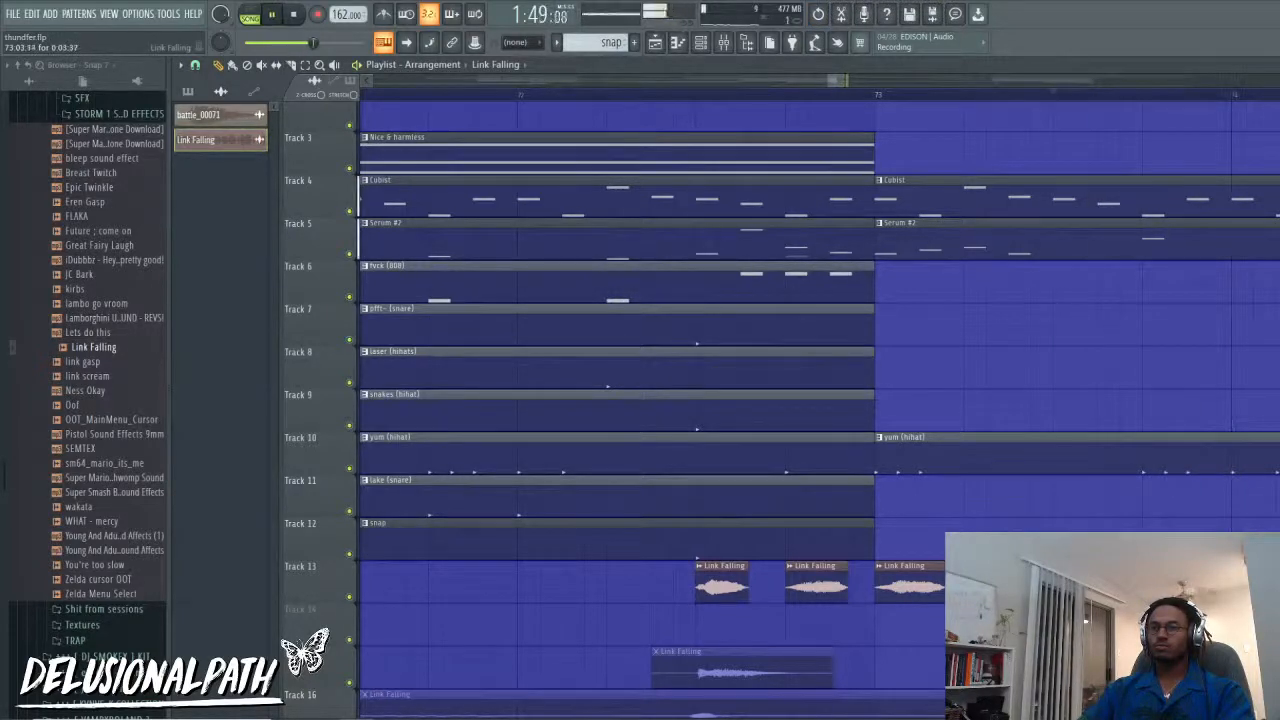
# Step: Move the Link Falling slice at bar 73 down to Track 14, start the following Track 13 slice just before bar 73, and play from bar 72
pyautogui.moveTo(925, 594); pyautogui.dragTo(917, 636)
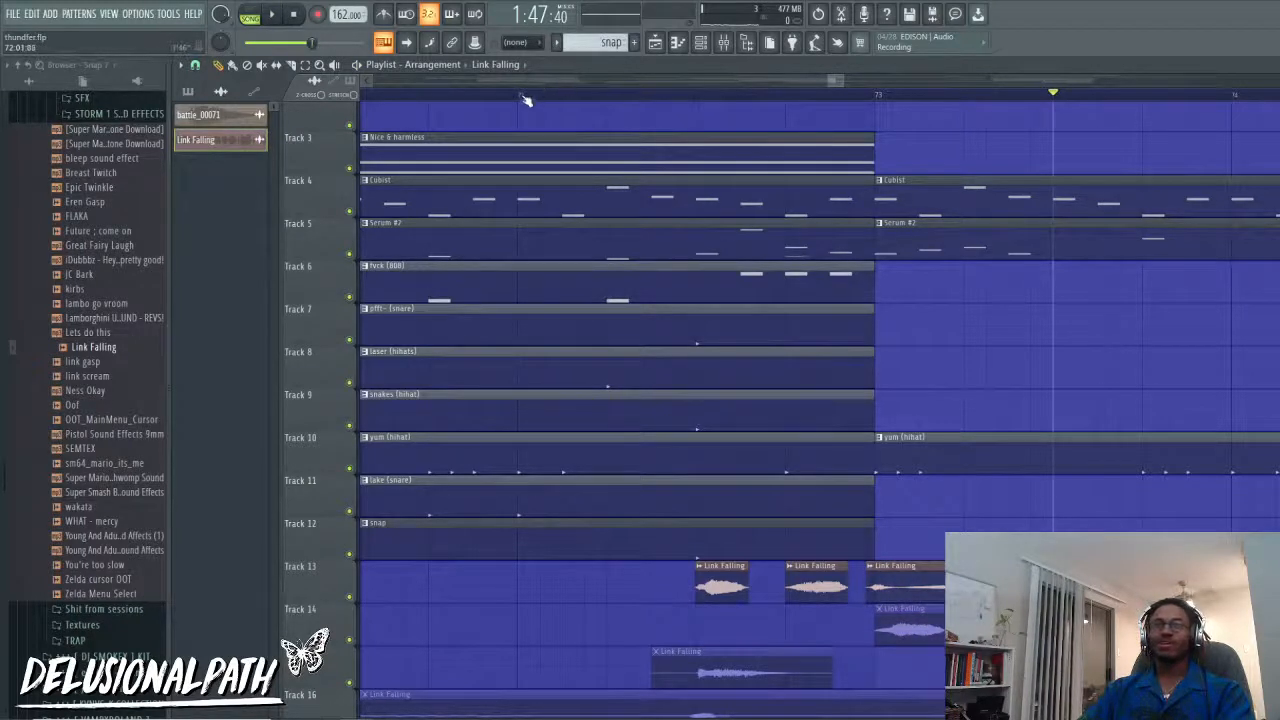
pyautogui.click(525, 100)
pyautogui.press('space')
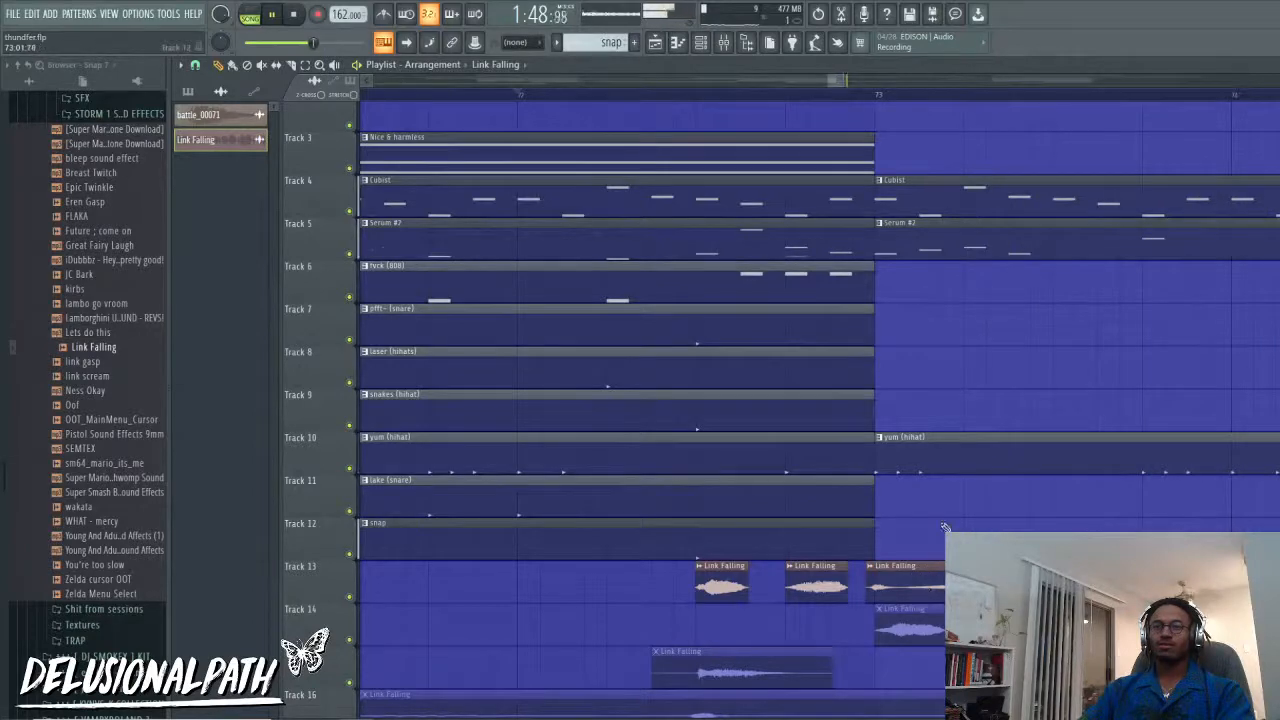
pyautogui.scroll(-3, 940, 530)
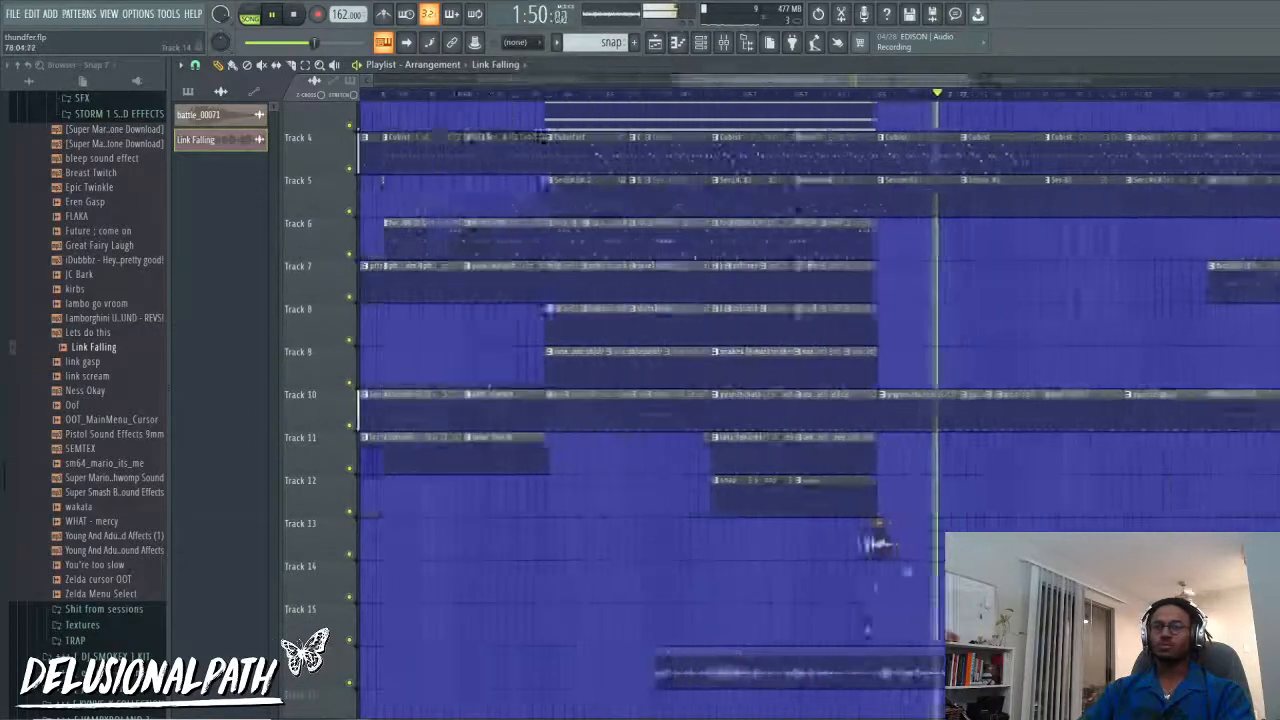
# Step: Route the Link Falling sample to mixer track 25 and name that track link
pyautogui.scroll(3, 875, 540)
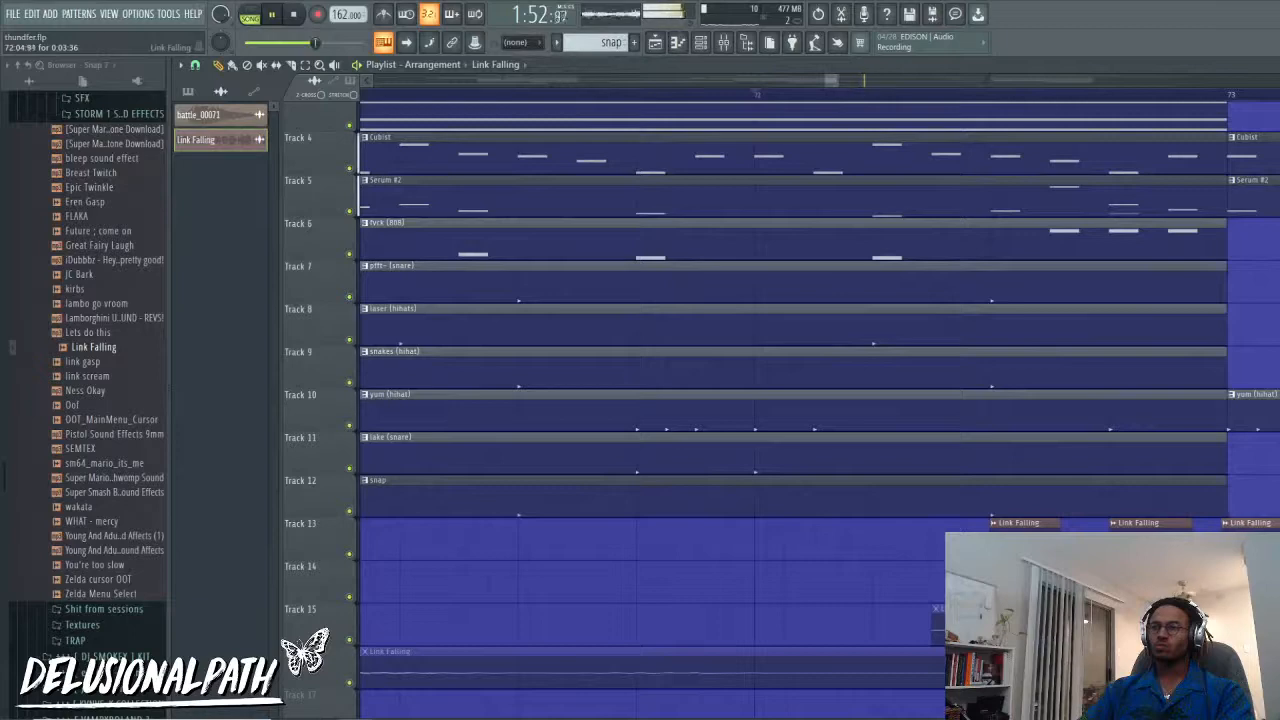
pyautogui.press('space')
pyautogui.scroll(-3, 880, 210)
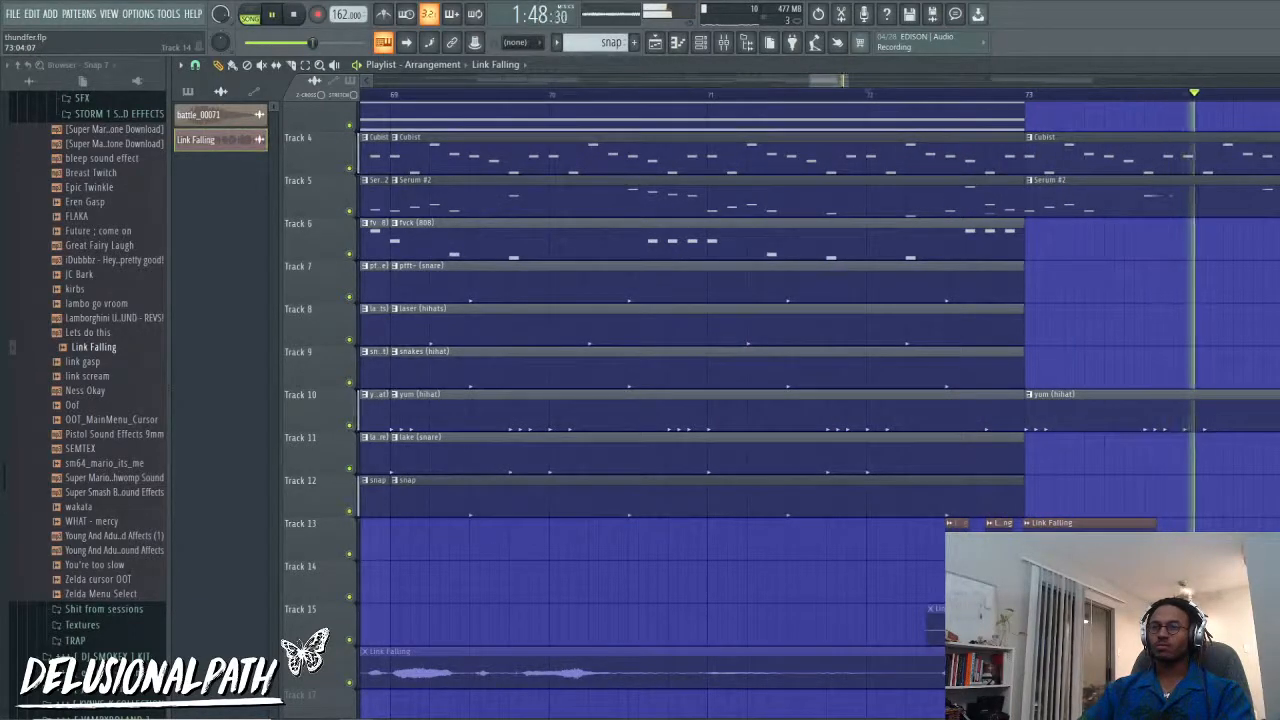
pyautogui.scroll(-5, 1147, 300)
pyautogui.scroll(4, 1166, 300)
pyautogui.click(195, 139)
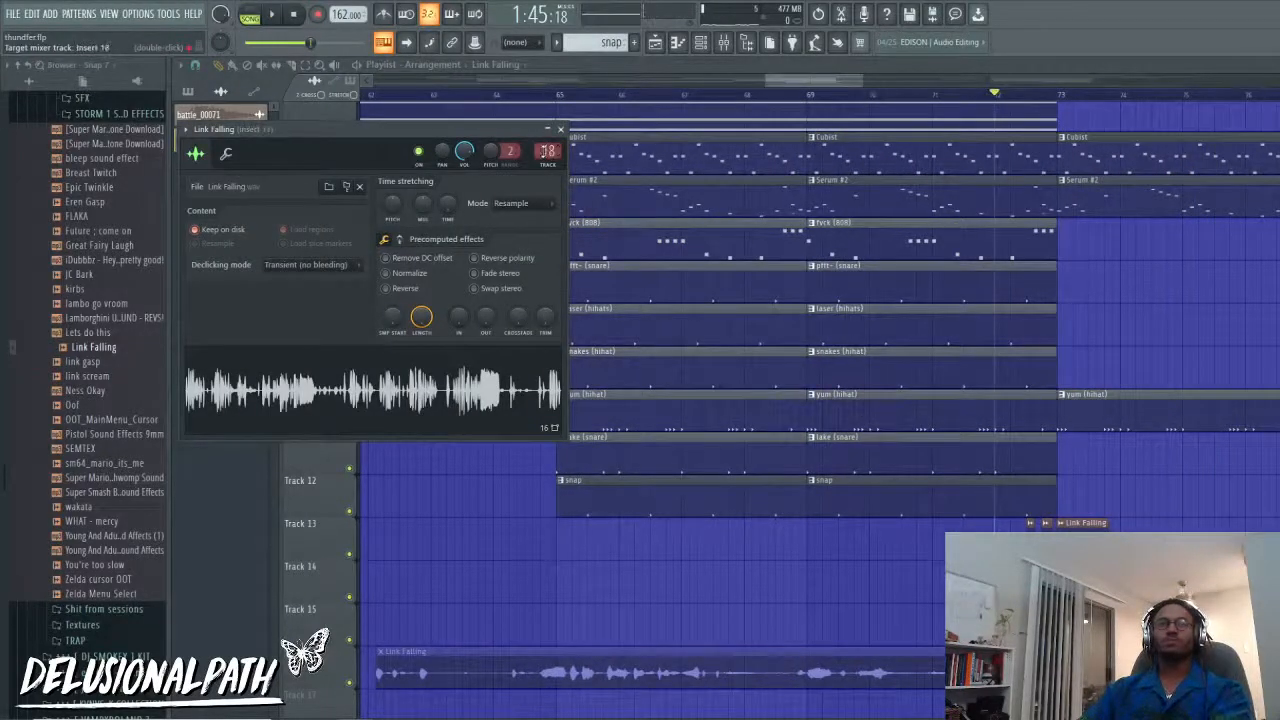
pyautogui.click(725, 45)
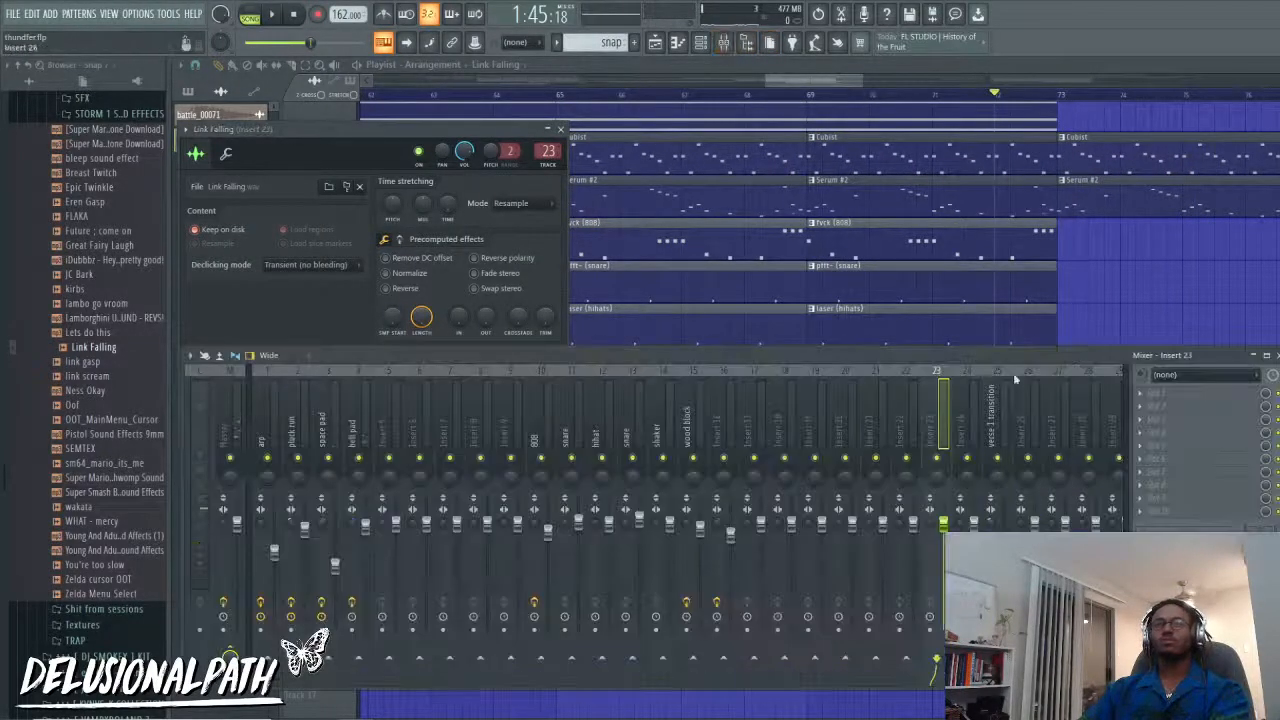
pyautogui.click(967, 407)
pyautogui.rightClick(1000, 410)
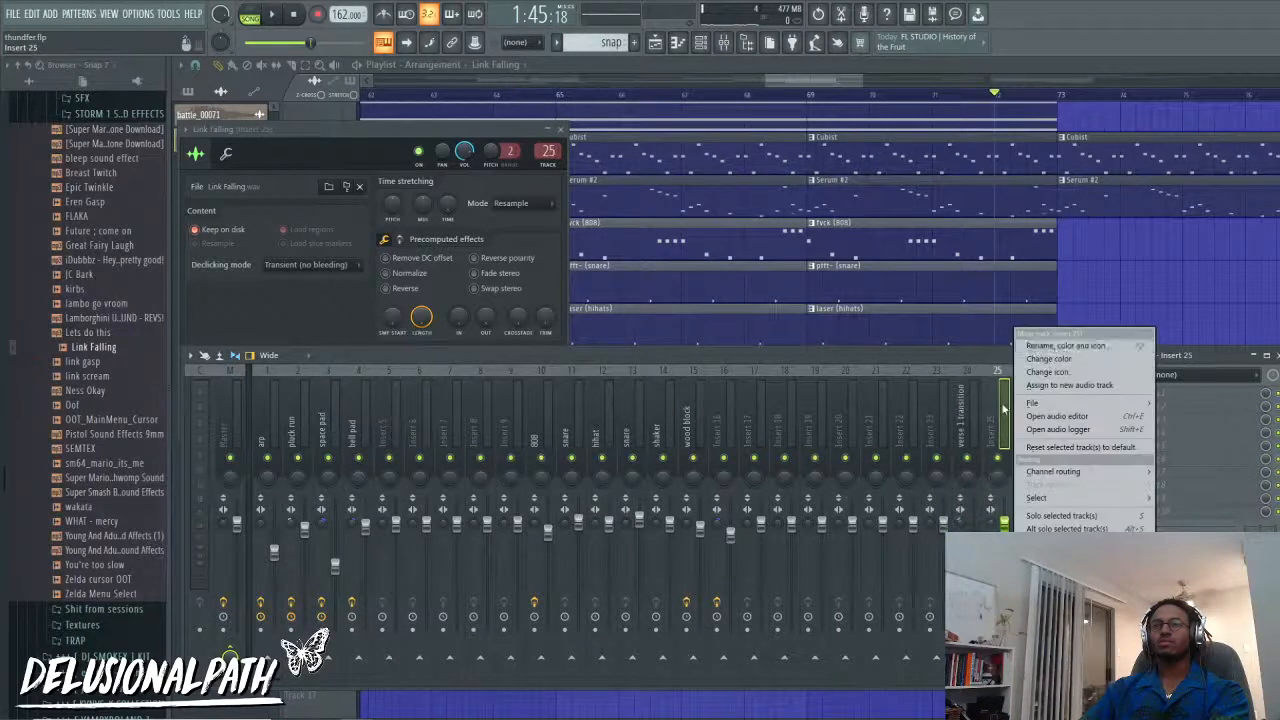
pyautogui.click(1043, 345)
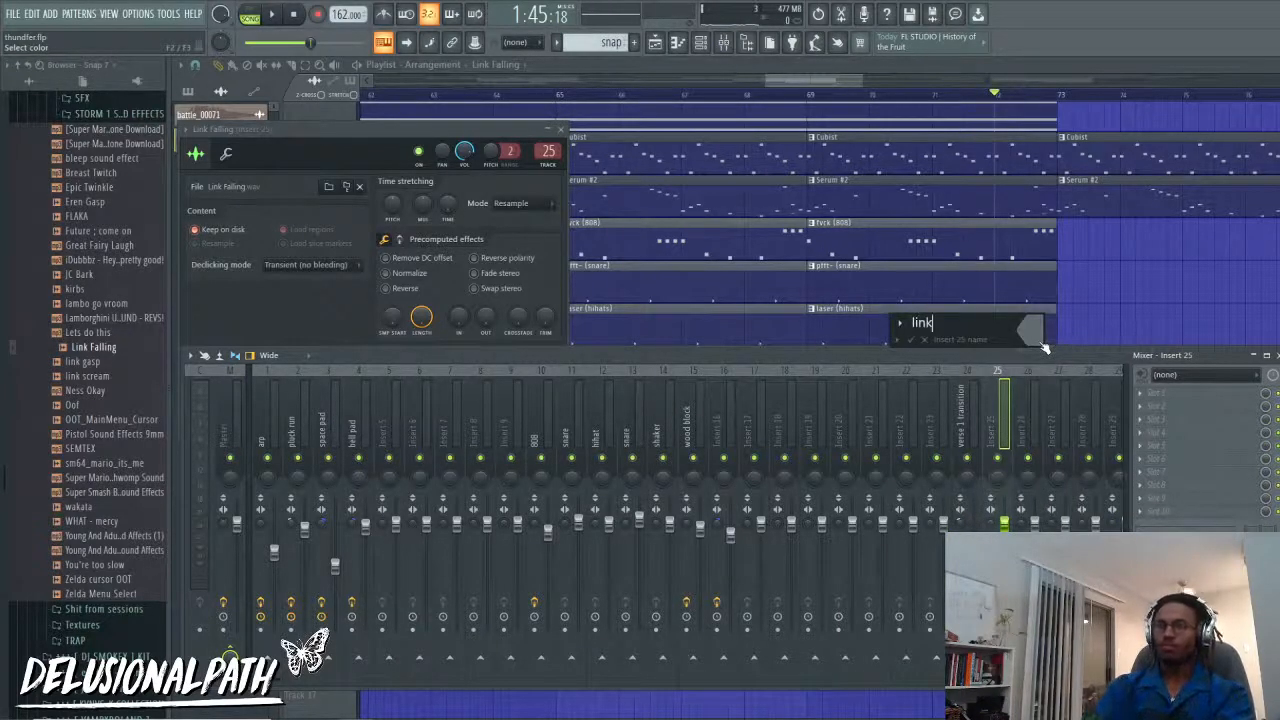
pyautogui.press('Return')
# Step: Add Fruity Reeverb 2 and Fruity Parametric EQ 2 to the link track, with the EQ placed after the reverb
pyautogui.click(1155, 395)
pyautogui.moveTo(1157, 408)
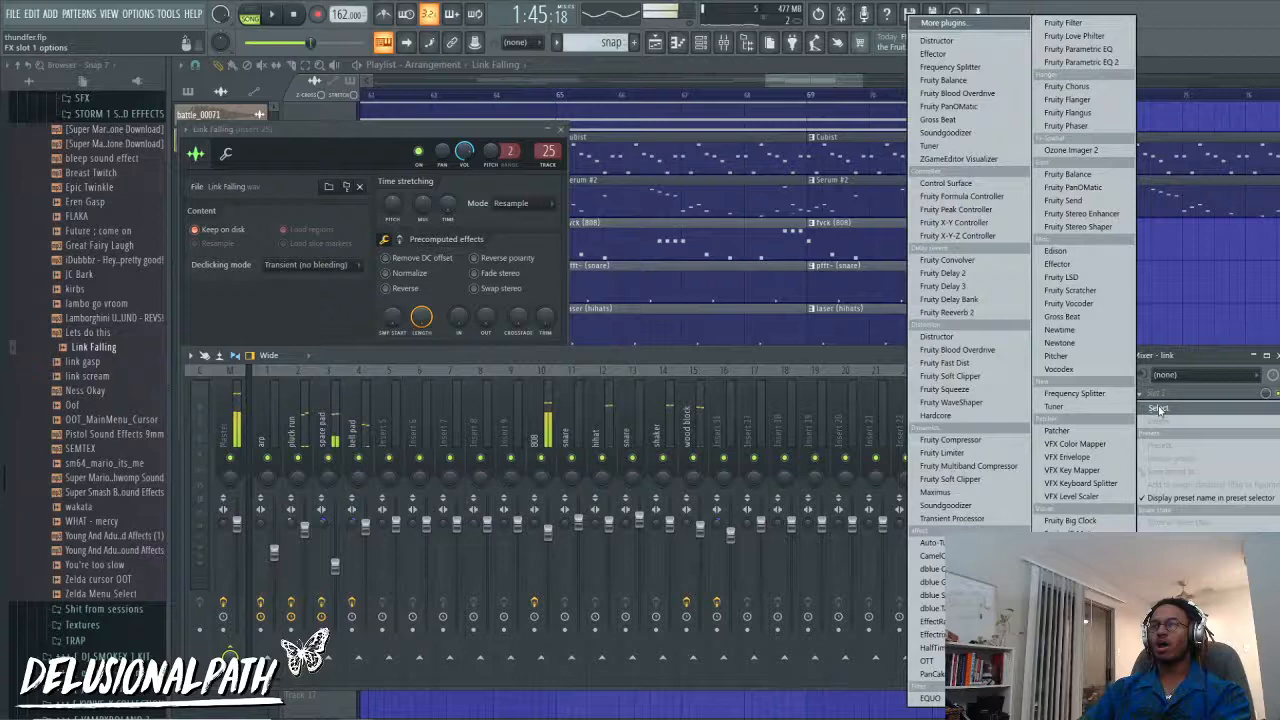
pyautogui.click(1000, 313)
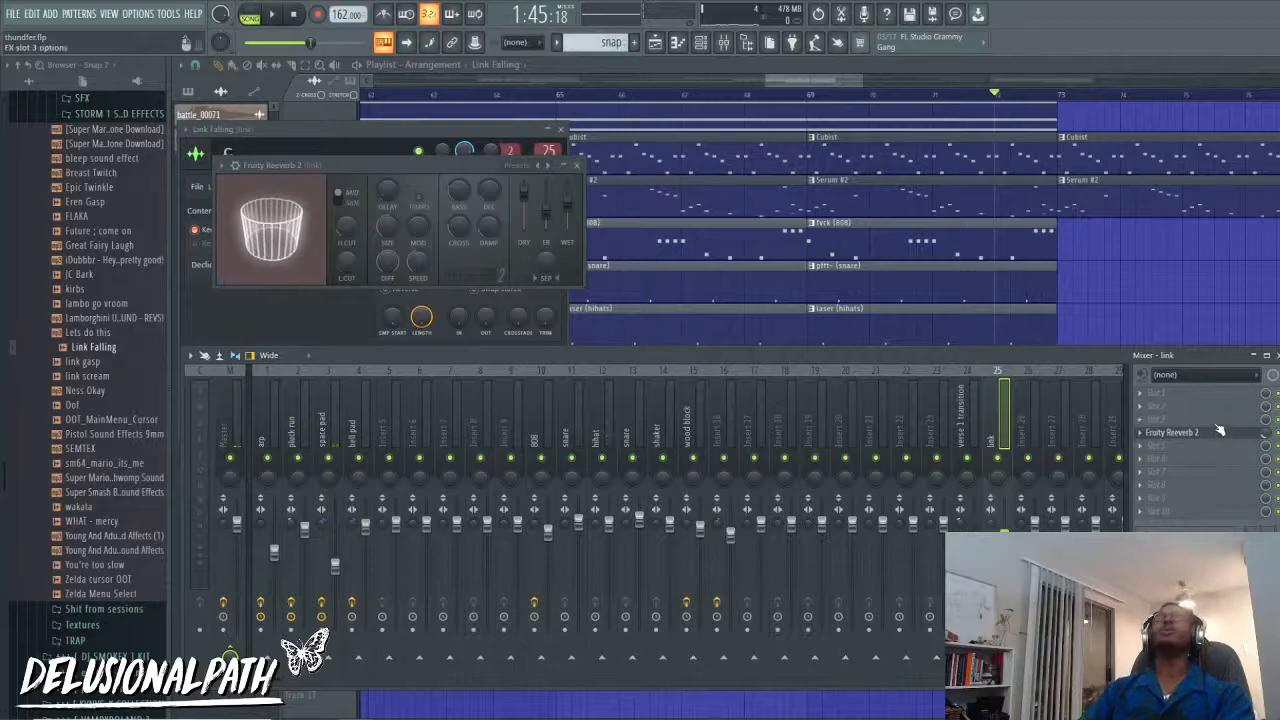
pyautogui.click(1141, 395)
pyautogui.click(1080, 62)
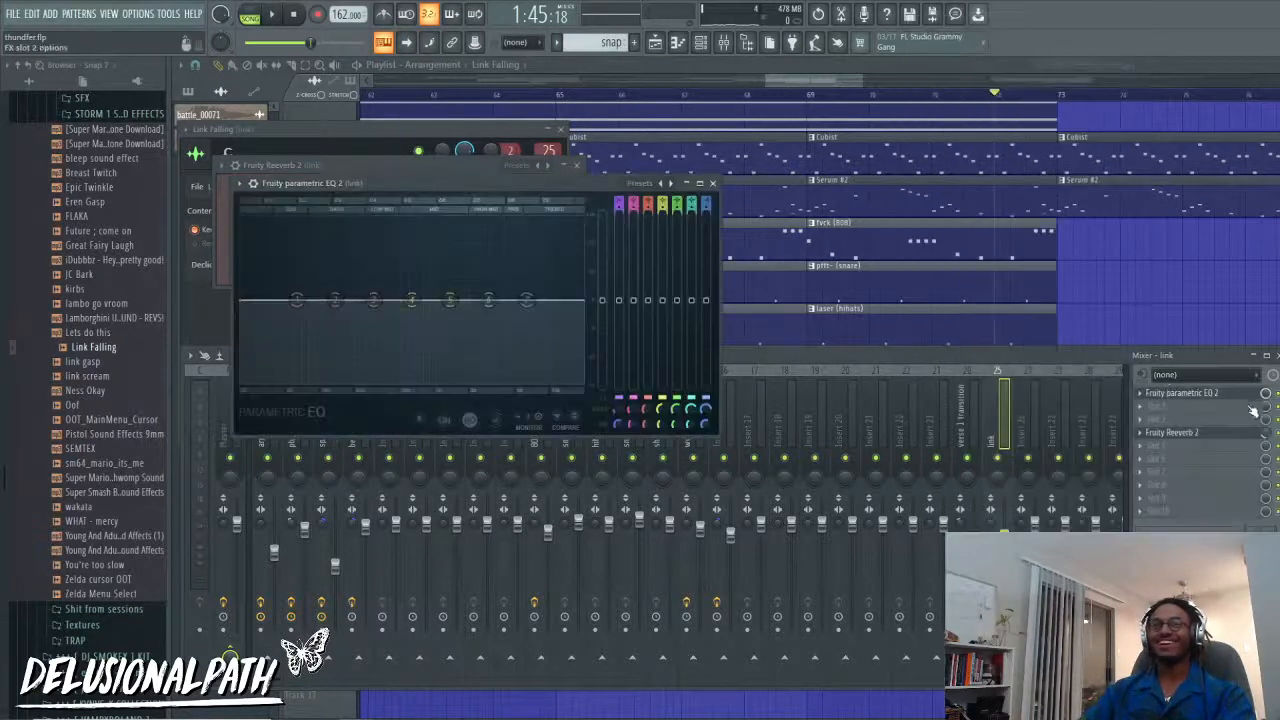
pyautogui.moveTo(1236, 438); pyautogui.dragTo(1236, 465)
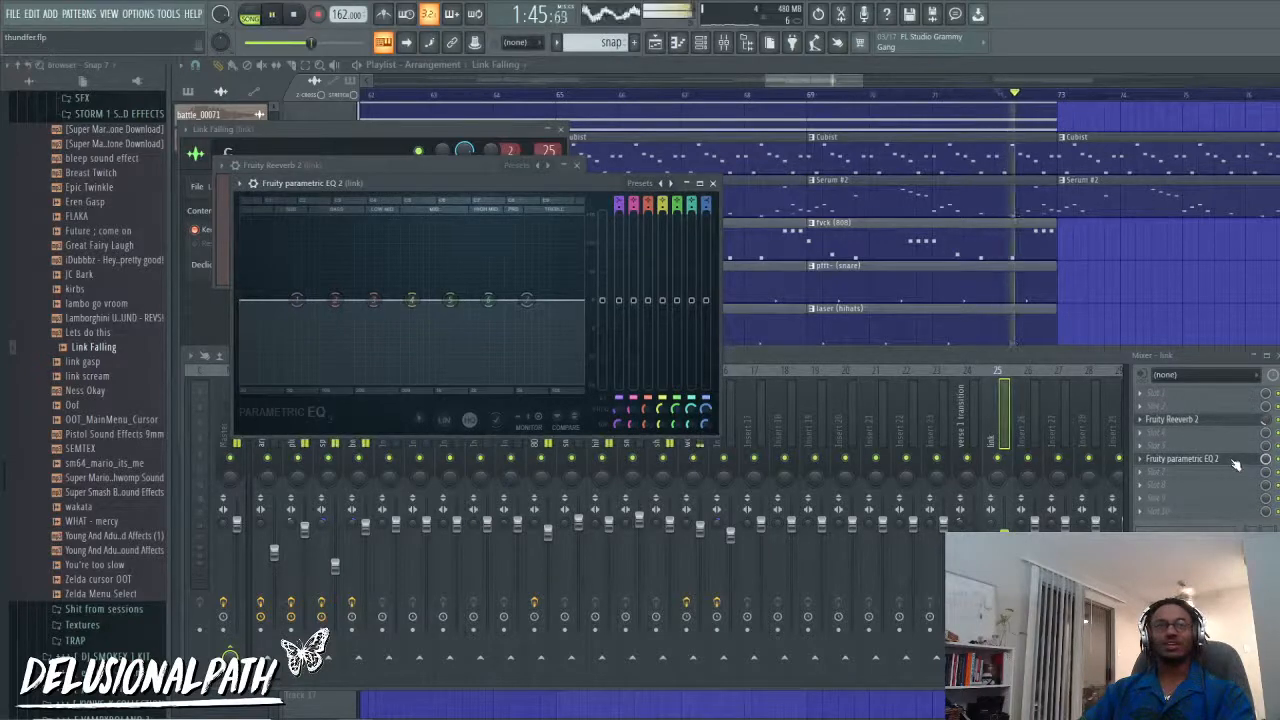
# Step: Shape the link track's EQ during playback with a low cut, a gentle upper-mid boost and a slight high dip
pyautogui.moveTo(488, 300)
pyautogui.mouseDown()
pyautogui.moveTo(475, 293)
pyautogui.moveTo(503, 289)
pyautogui.mouseUp()
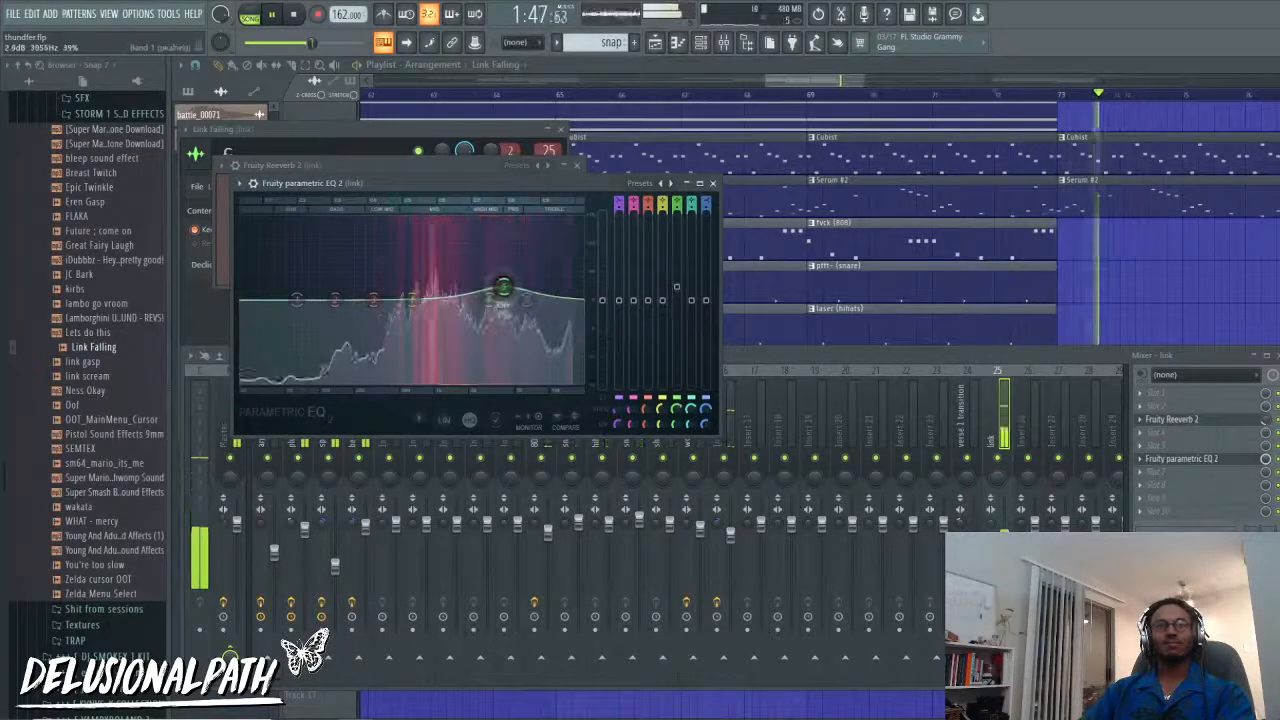
pyautogui.moveTo(335, 300); pyautogui.dragTo(350, 370)
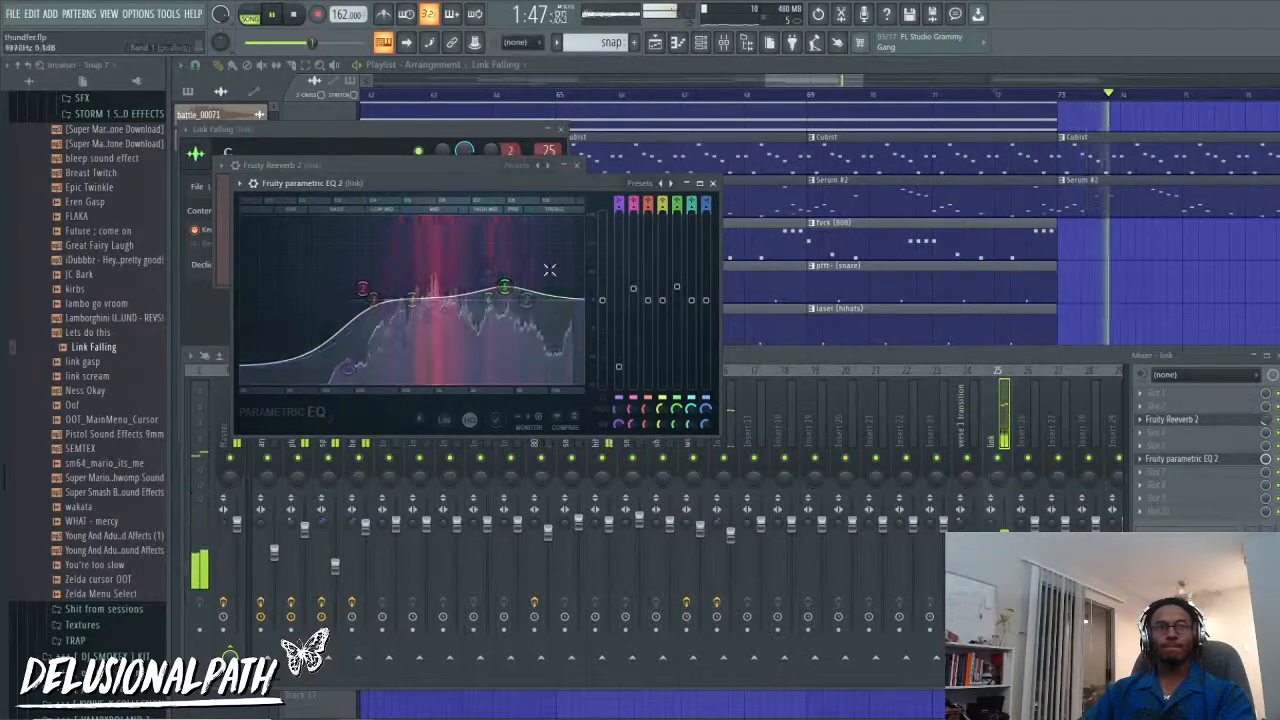
pyautogui.moveTo(505, 288)
pyautogui.mouseDown()
pyautogui.moveTo(470, 290)
pyautogui.moveTo(517, 307)
pyautogui.mouseUp()
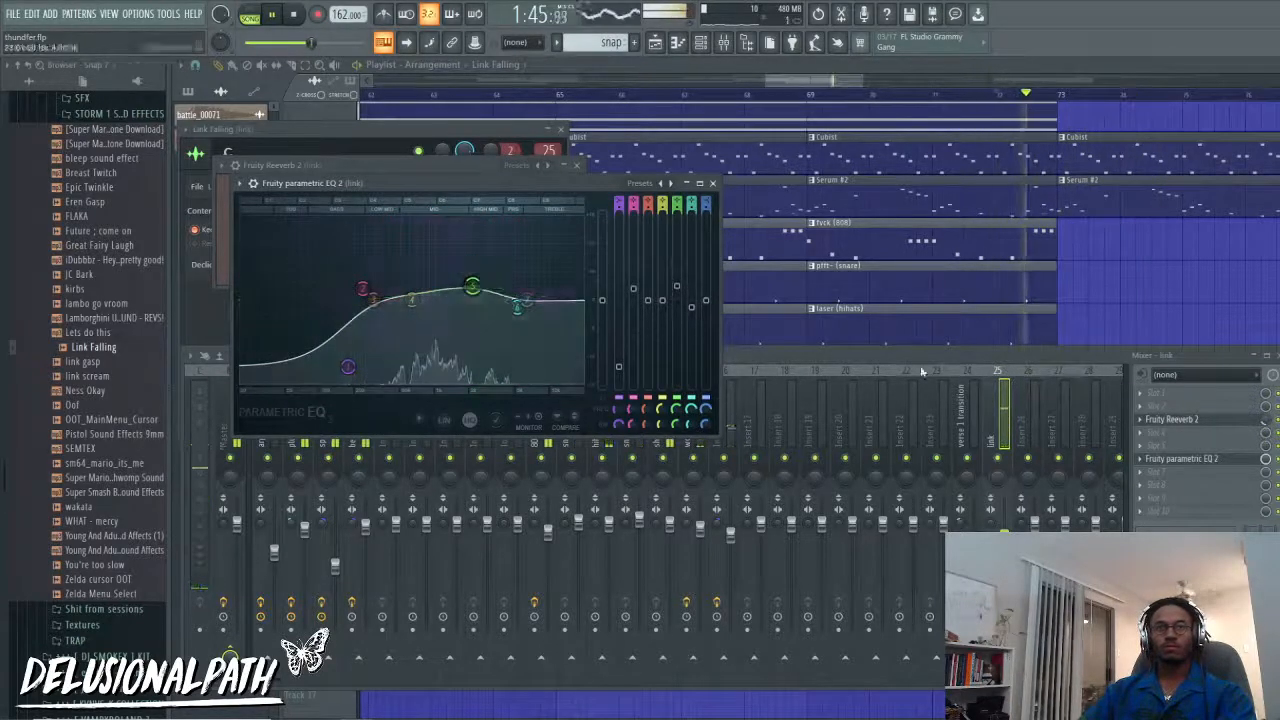
# Step: Adjust the link track's Fruity Reeverb 2 and volume during playback, and move the parametric EQ ahead of the reverb
pyautogui.click(470, 448)
pyautogui.click(460, 166)
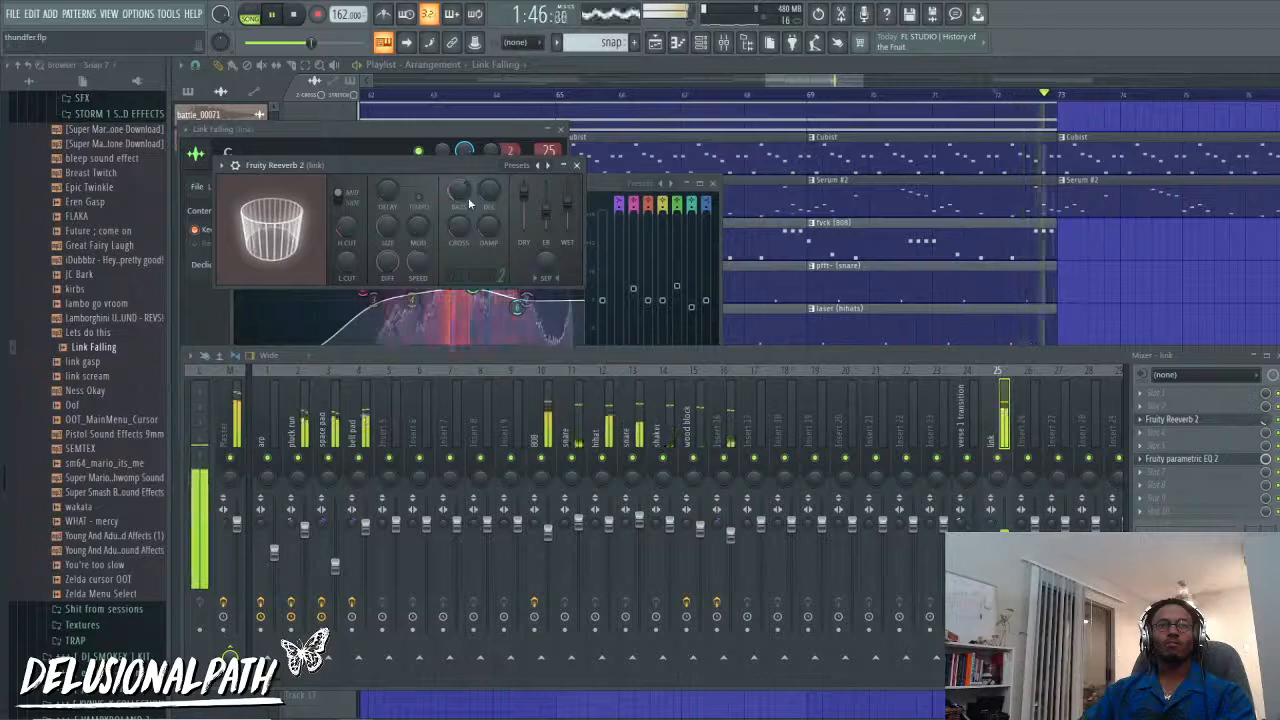
pyautogui.rightClick(570, 264)
pyautogui.click(575, 267)
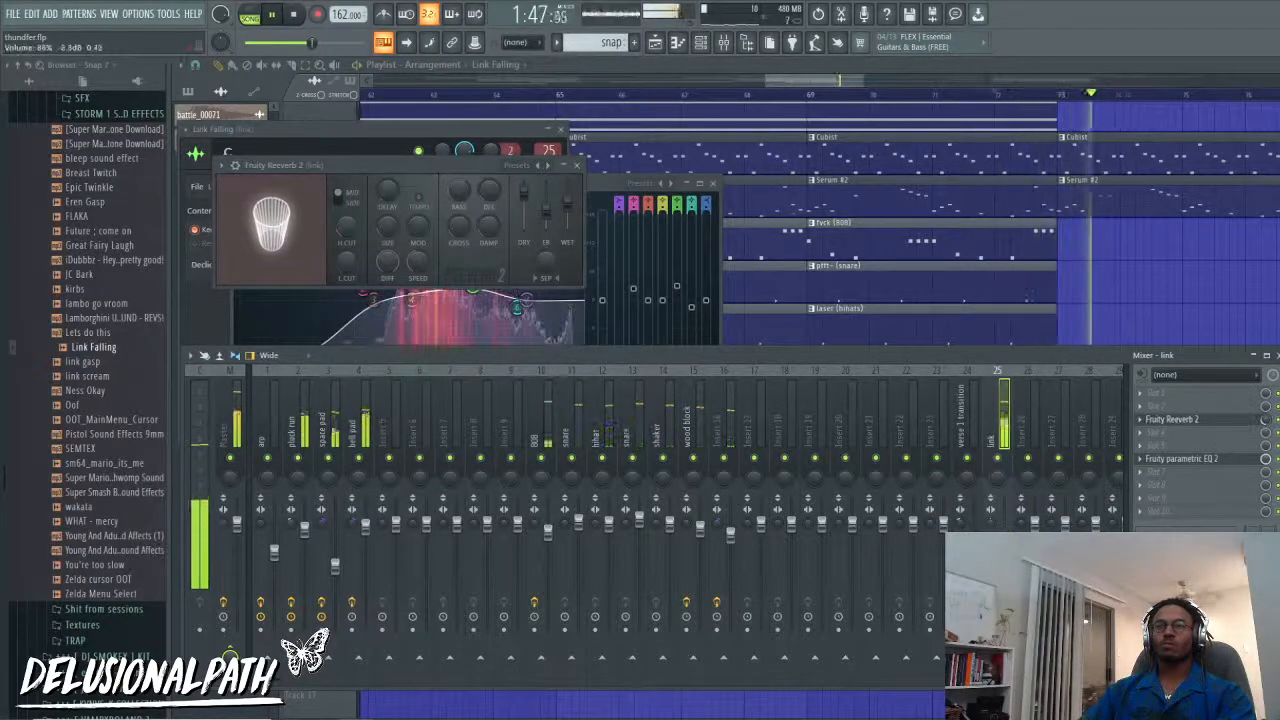
pyautogui.click(1238, 412)
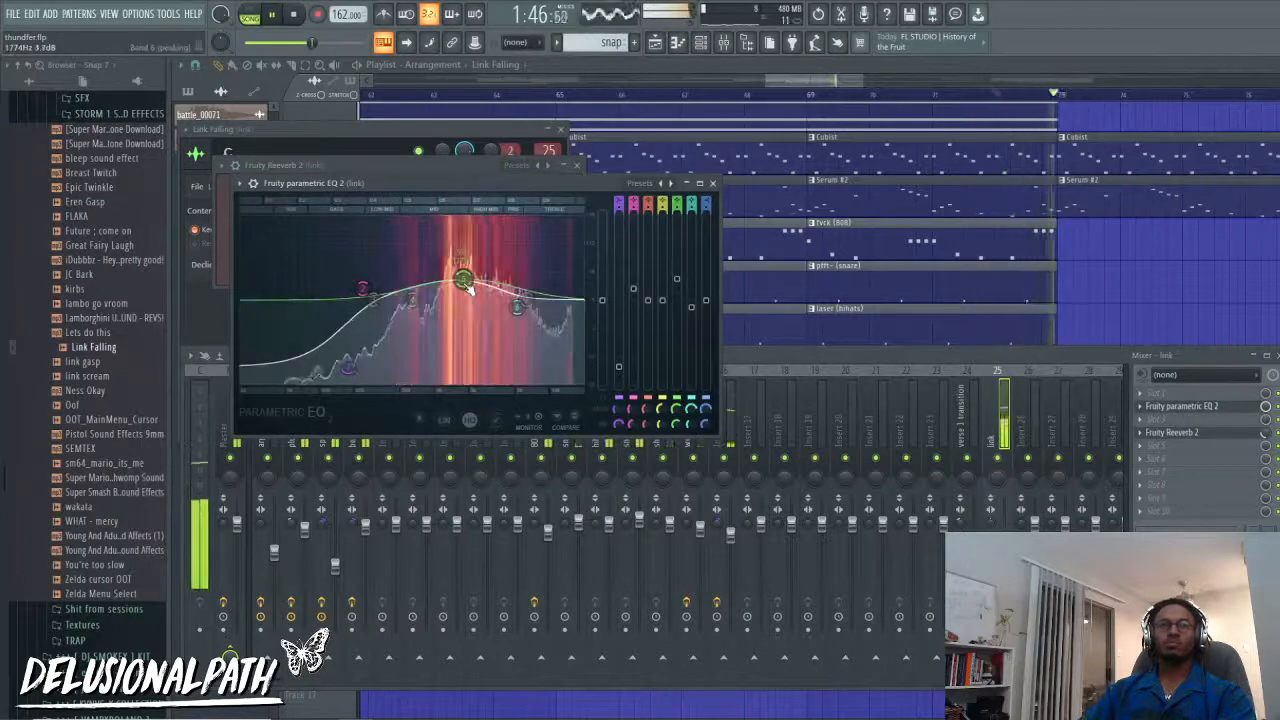
# Step: With the link track soloed, reset the EQ's low cut, boost the high shelf about 7.8 dB, raise the low mids and lower the main level
pyautogui.moveTo(347, 366); pyautogui.dragTo(297, 300)
pyautogui.press('space')
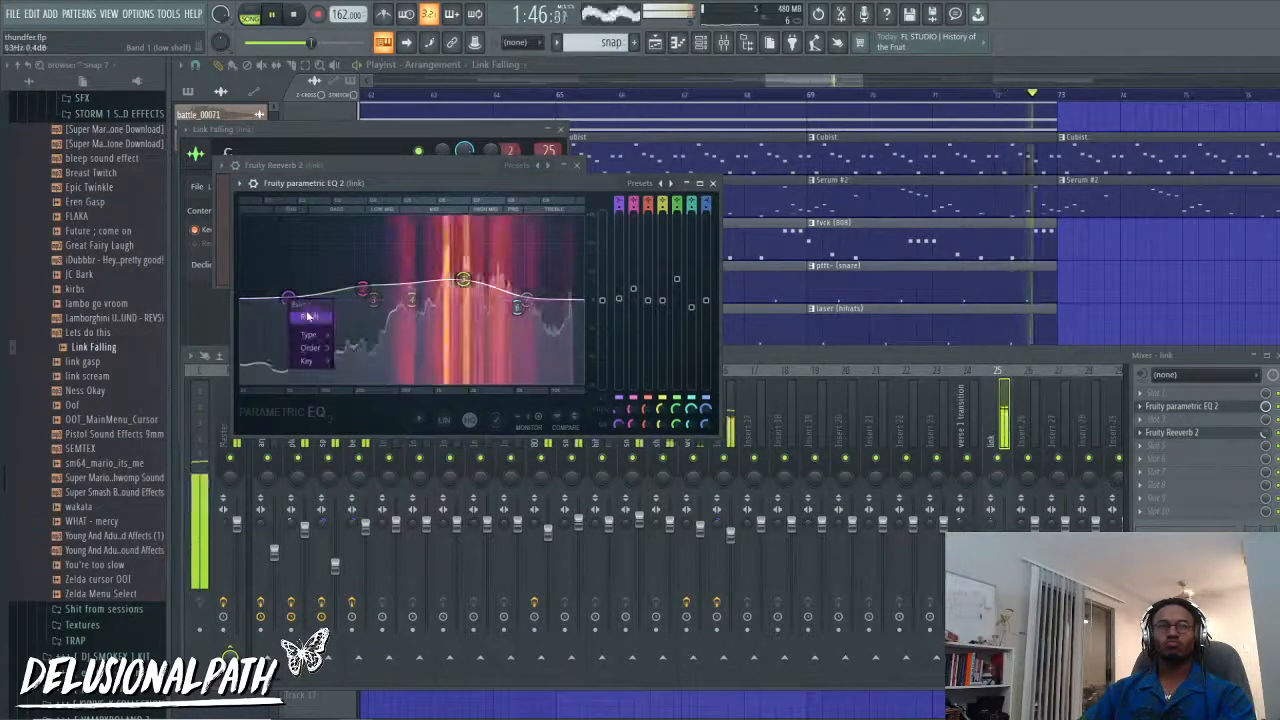
pyautogui.moveTo(528, 300); pyautogui.dragTo(499, 262)
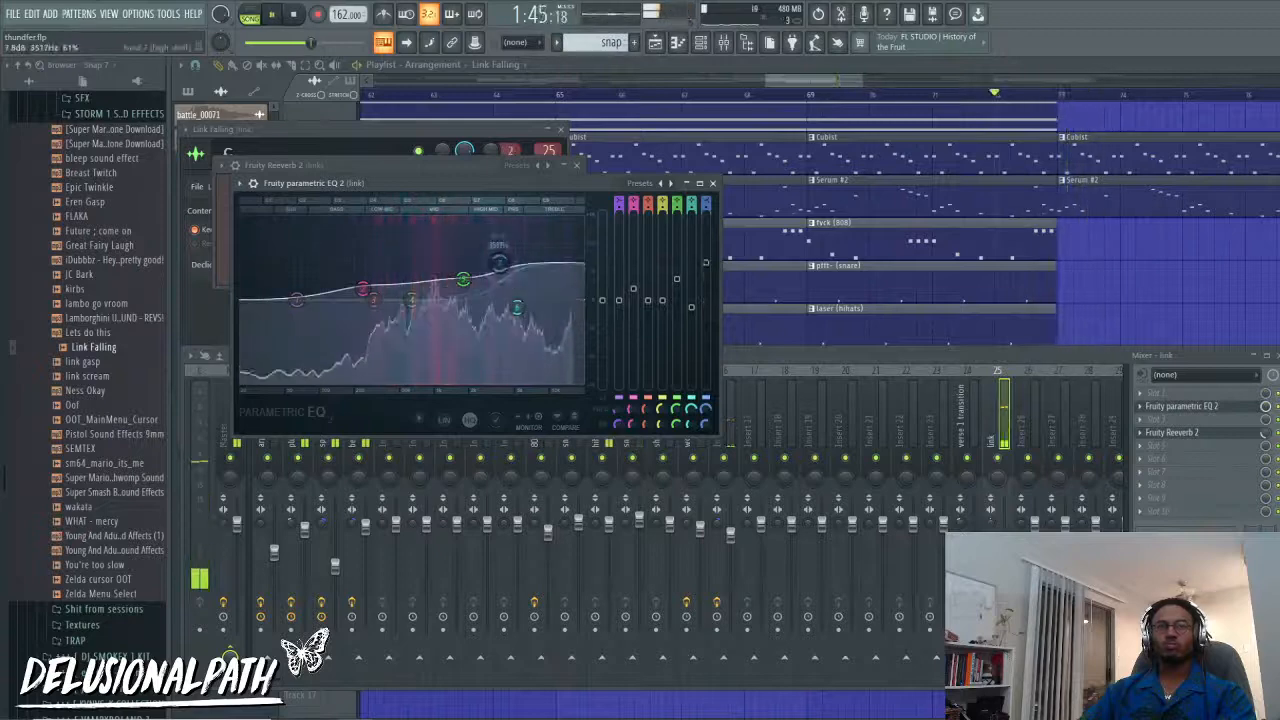
pyautogui.click(1005, 470)
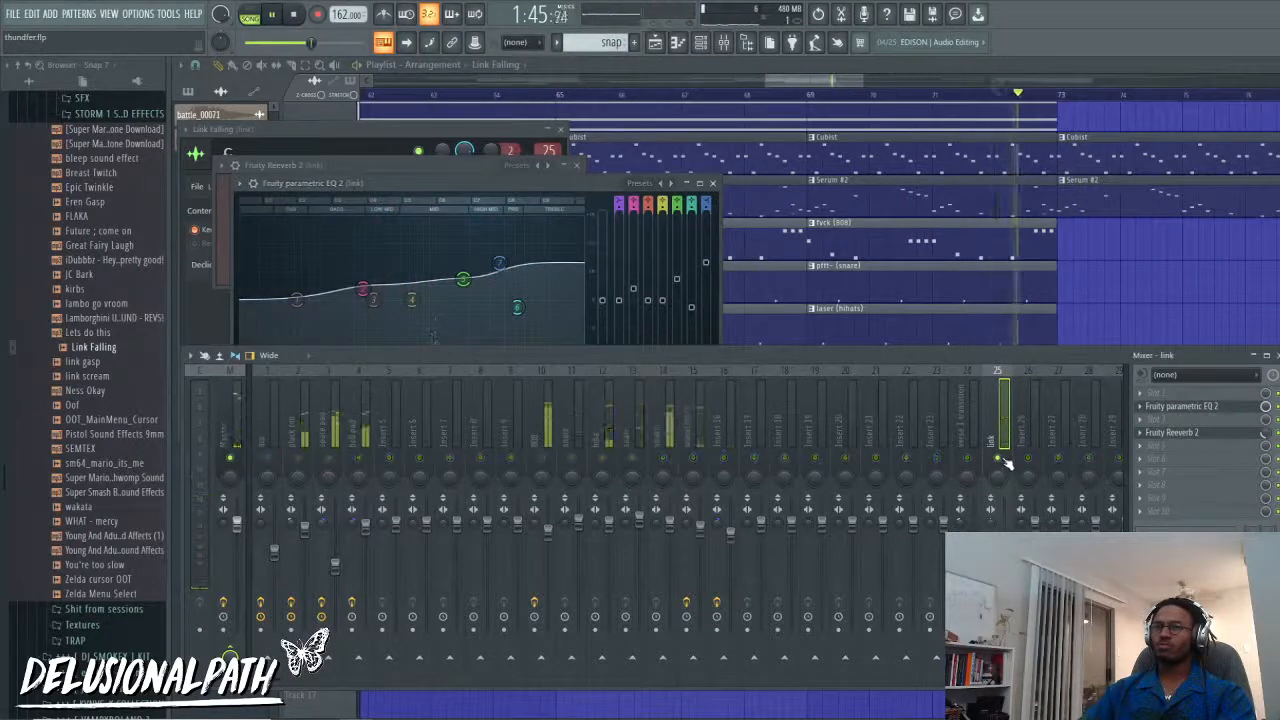
pyautogui.moveTo(362, 289); pyautogui.dragTo(405, 265)
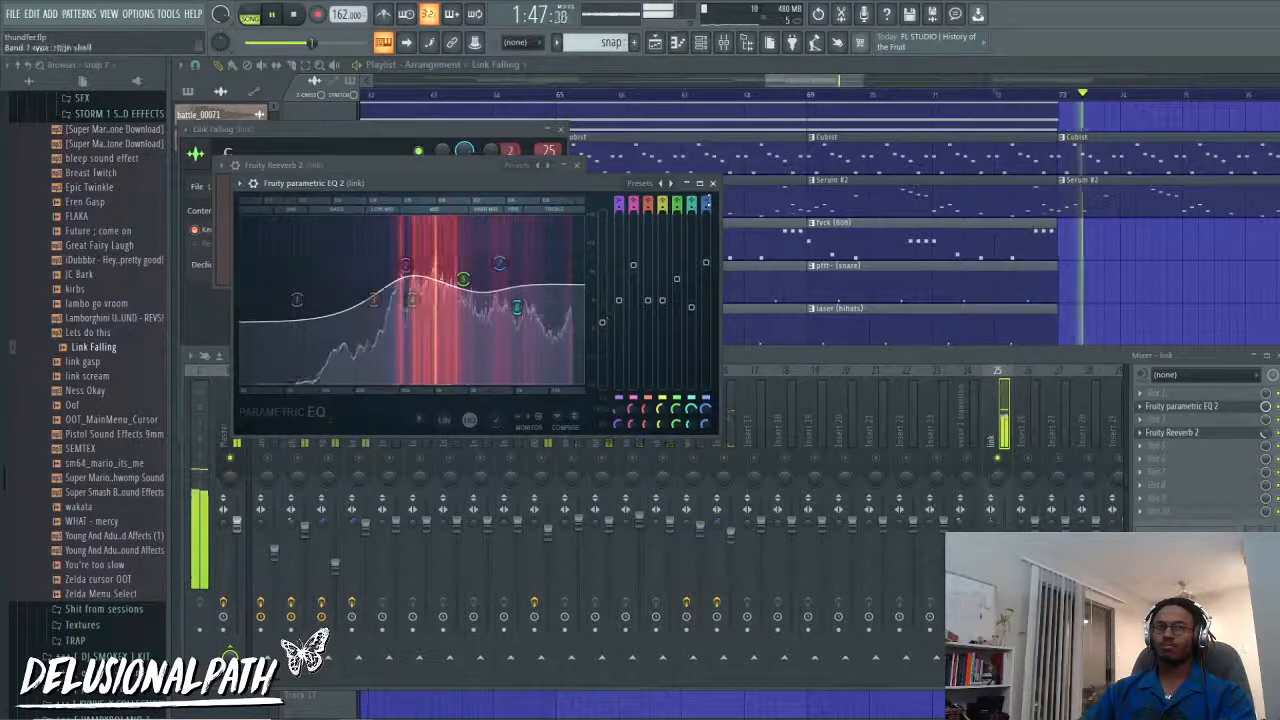
pyautogui.click(712, 183)
# Step: Add Soundgoodizer after the reverb on the link track, unsolo the track and play the transition with the full mix
pyautogui.click(1180, 471)
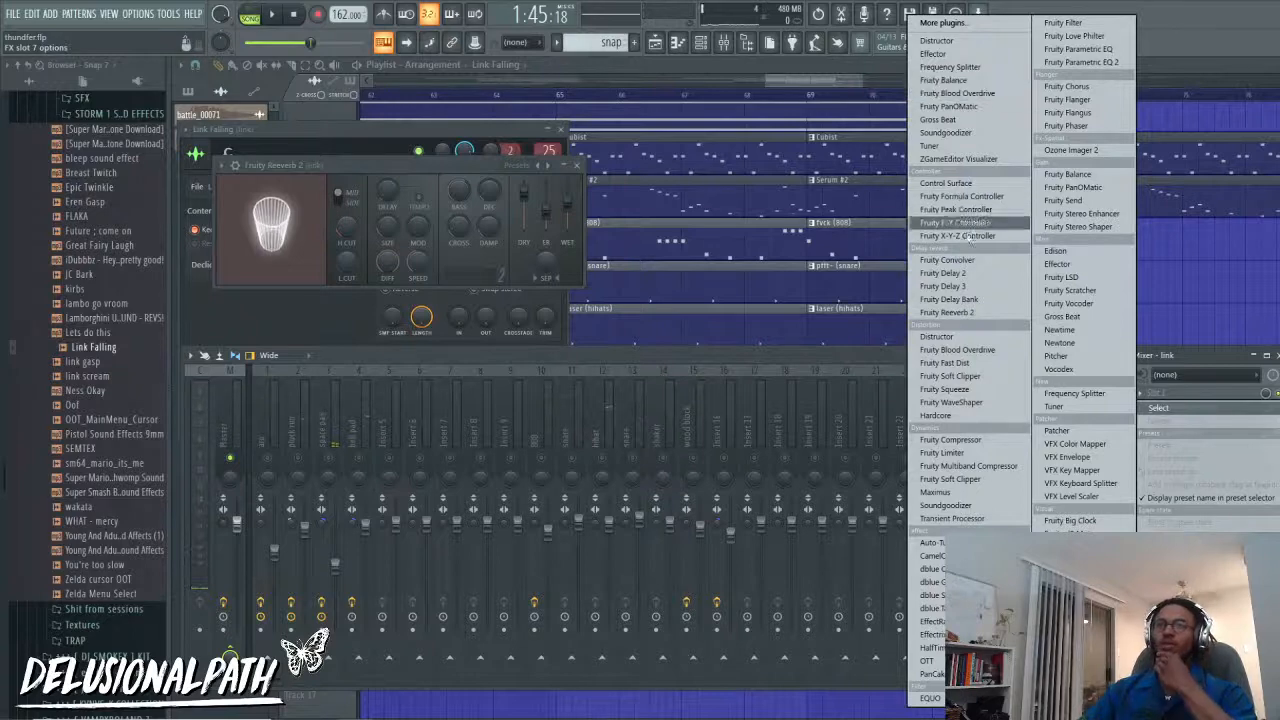
pyautogui.click(964, 506)
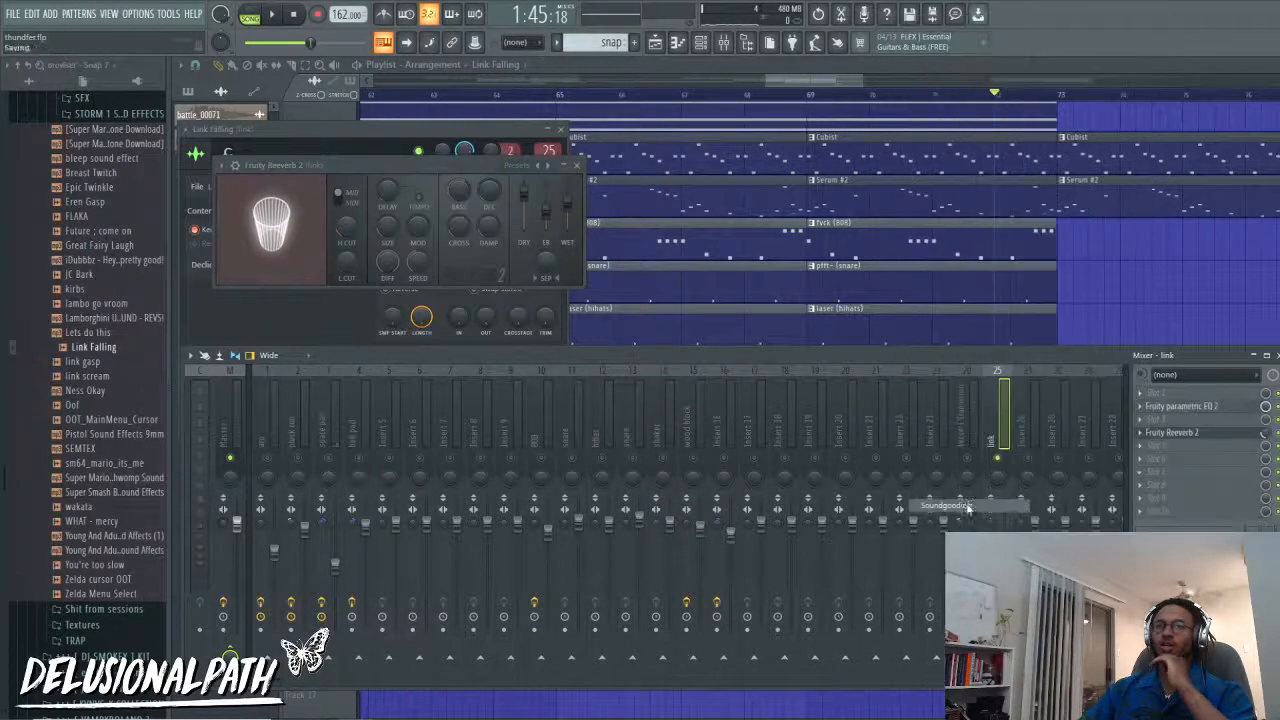
pyautogui.press('space')
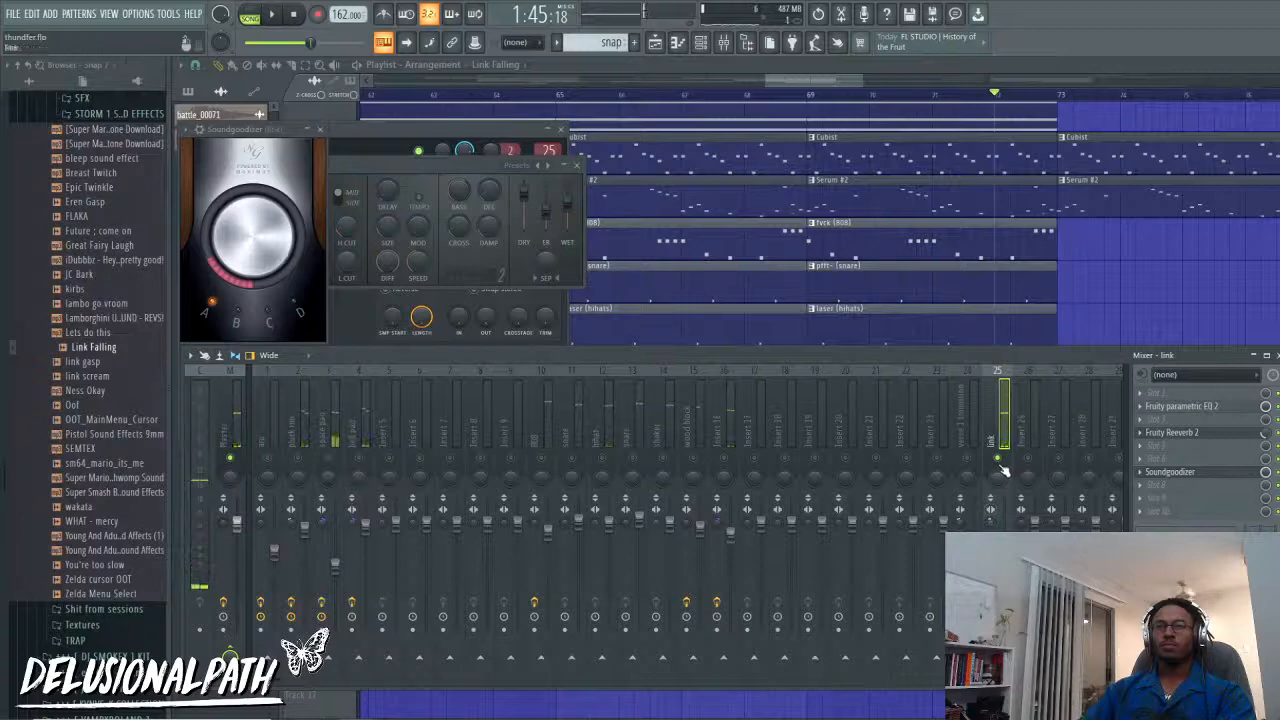
pyautogui.press('space')
pyautogui.click(1126, 286)
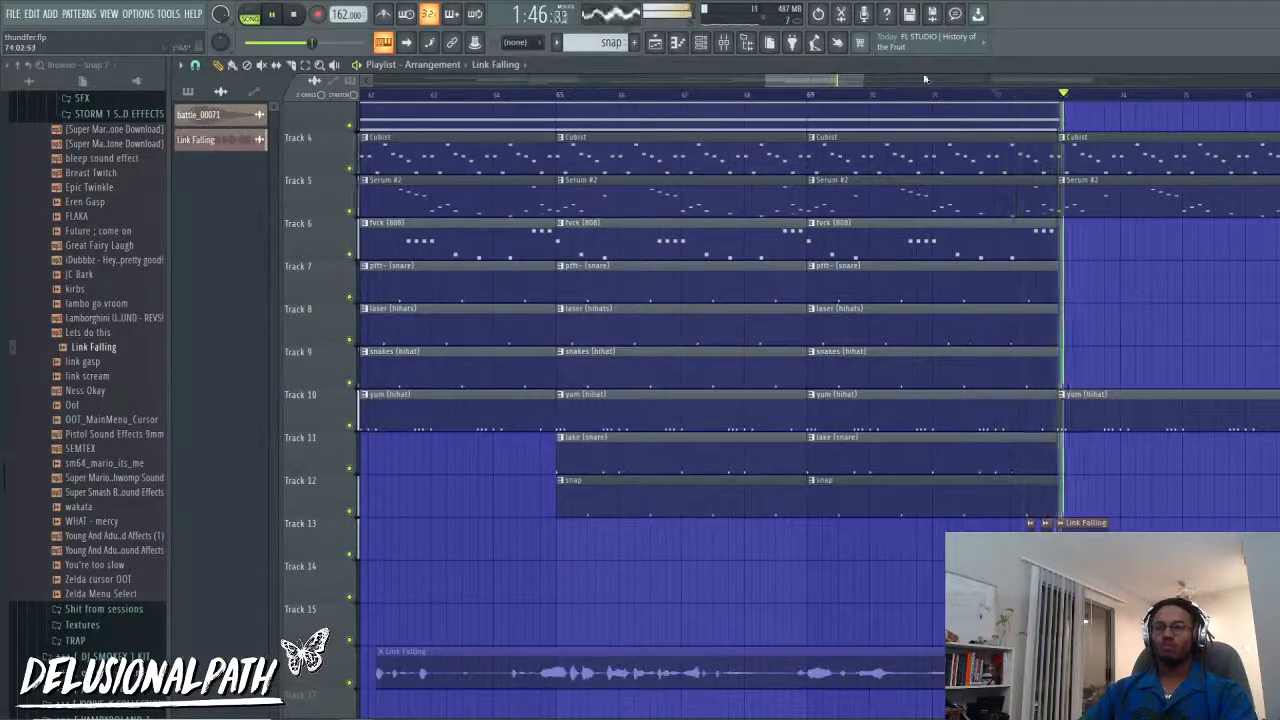
# Step: Audition the Soundgoodizer modes C, D and B on the link track, settle on mode A and increase the effect amount
pyautogui.press('F9')
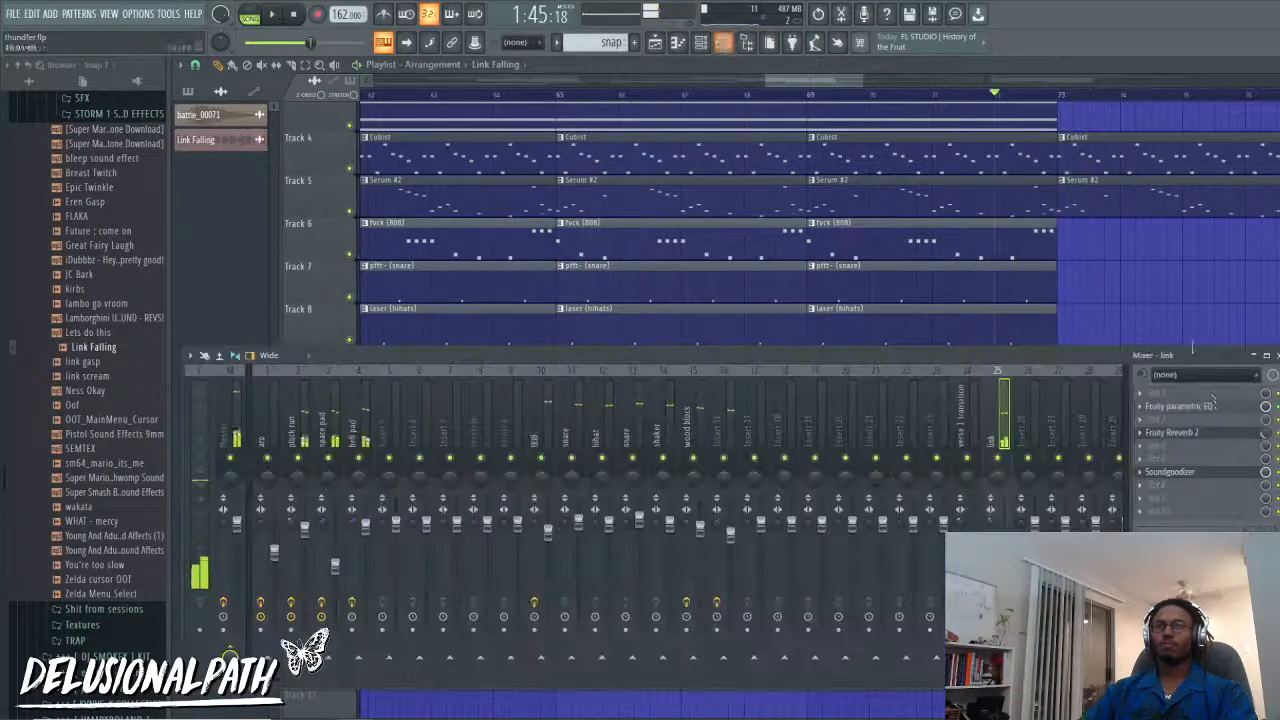
pyautogui.click(1203, 474)
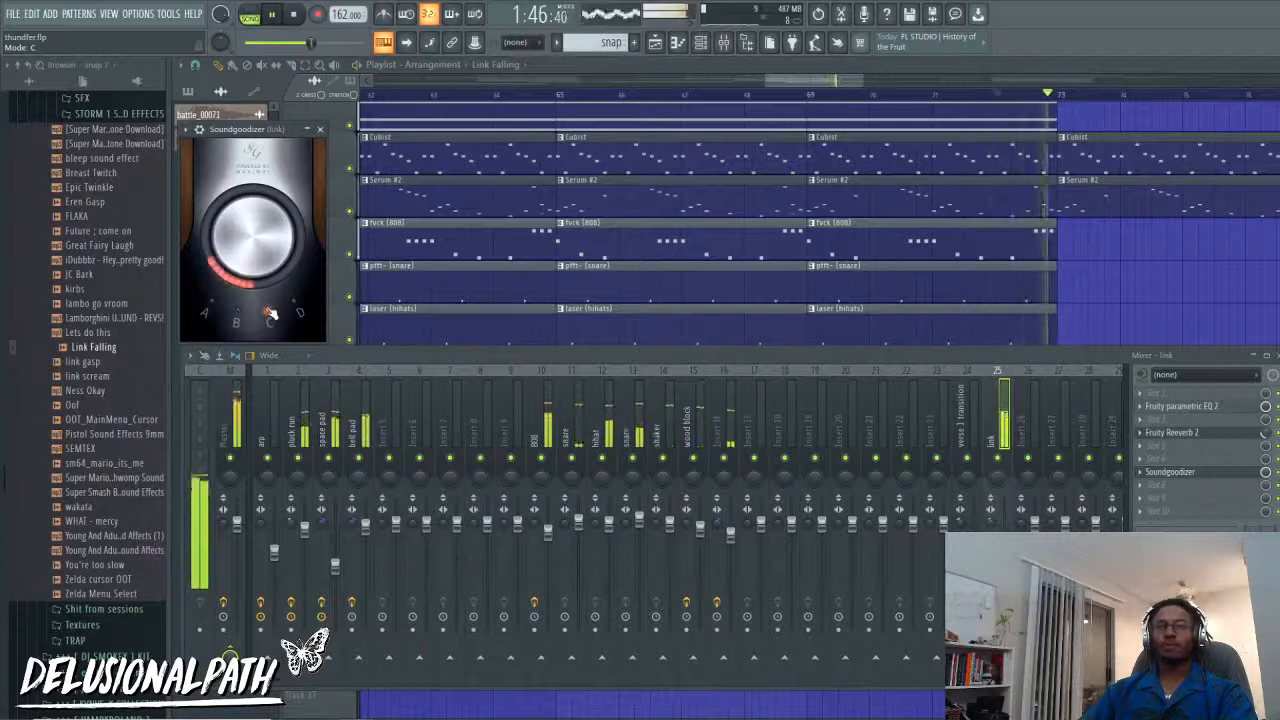
pyautogui.click(294, 303)
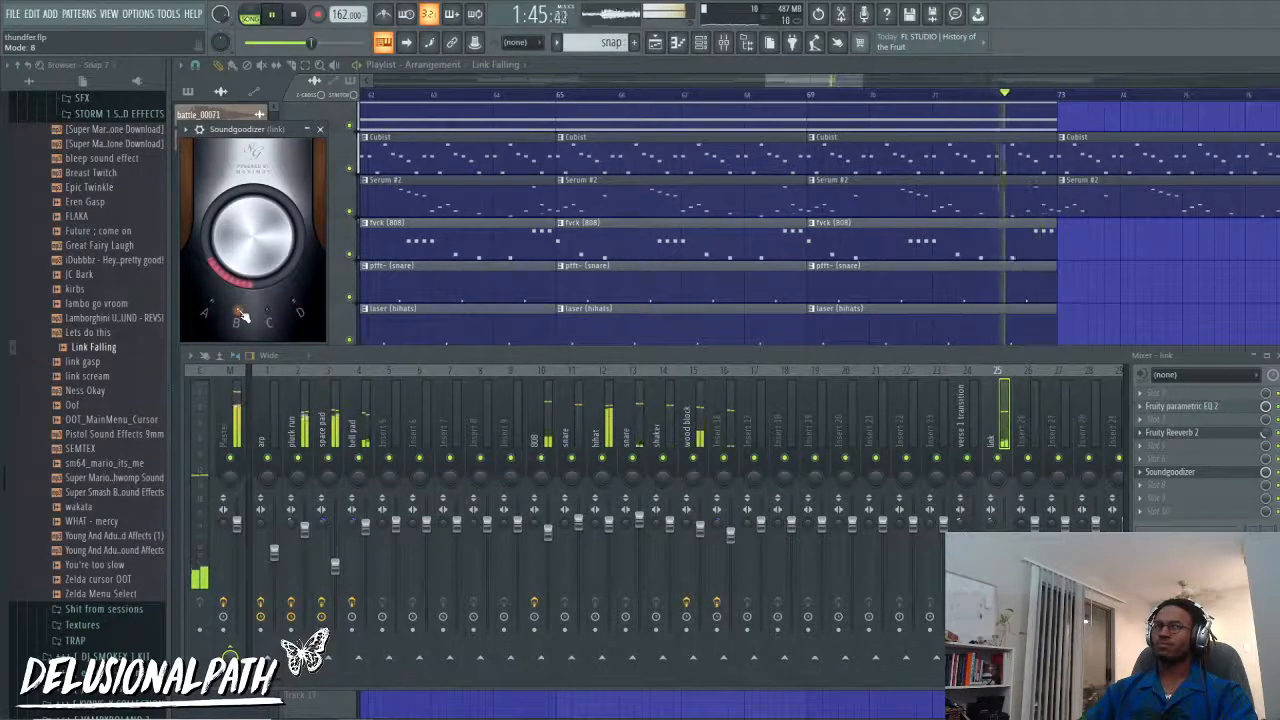
pyautogui.click(208, 308)
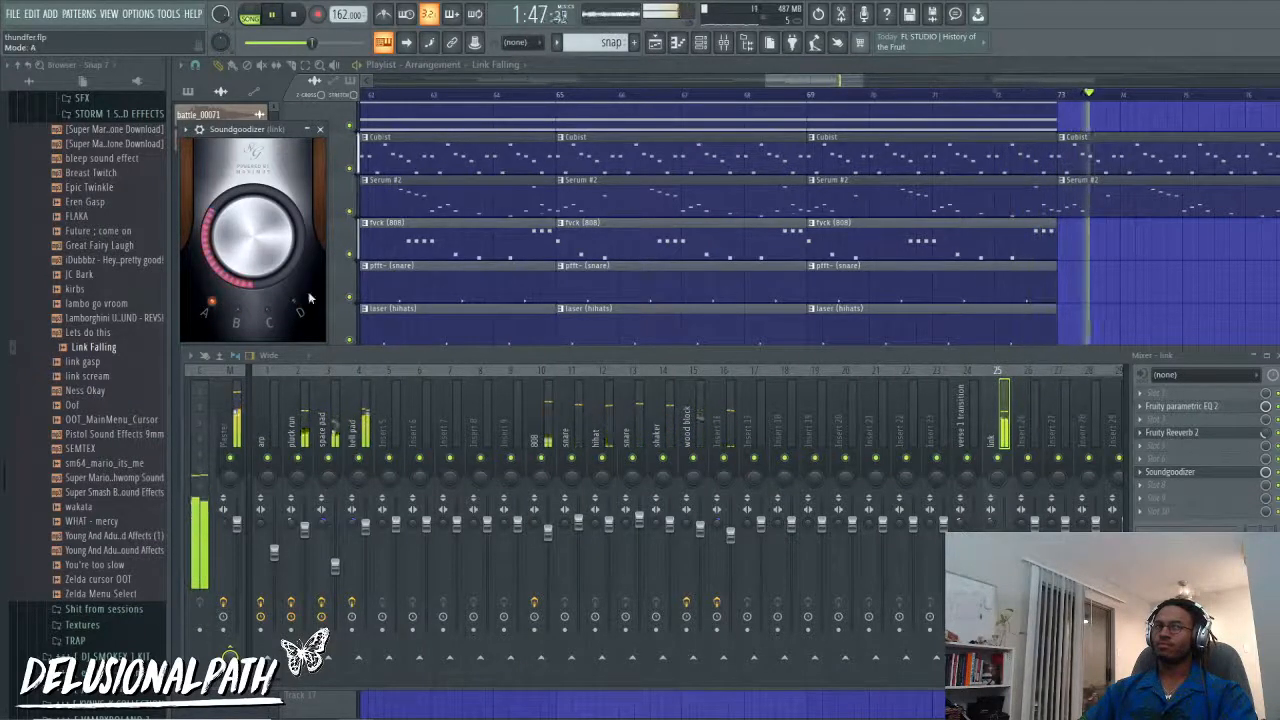
pyautogui.rightClick(1134, 291)
pyautogui.scroll(-3, 1200, 296)
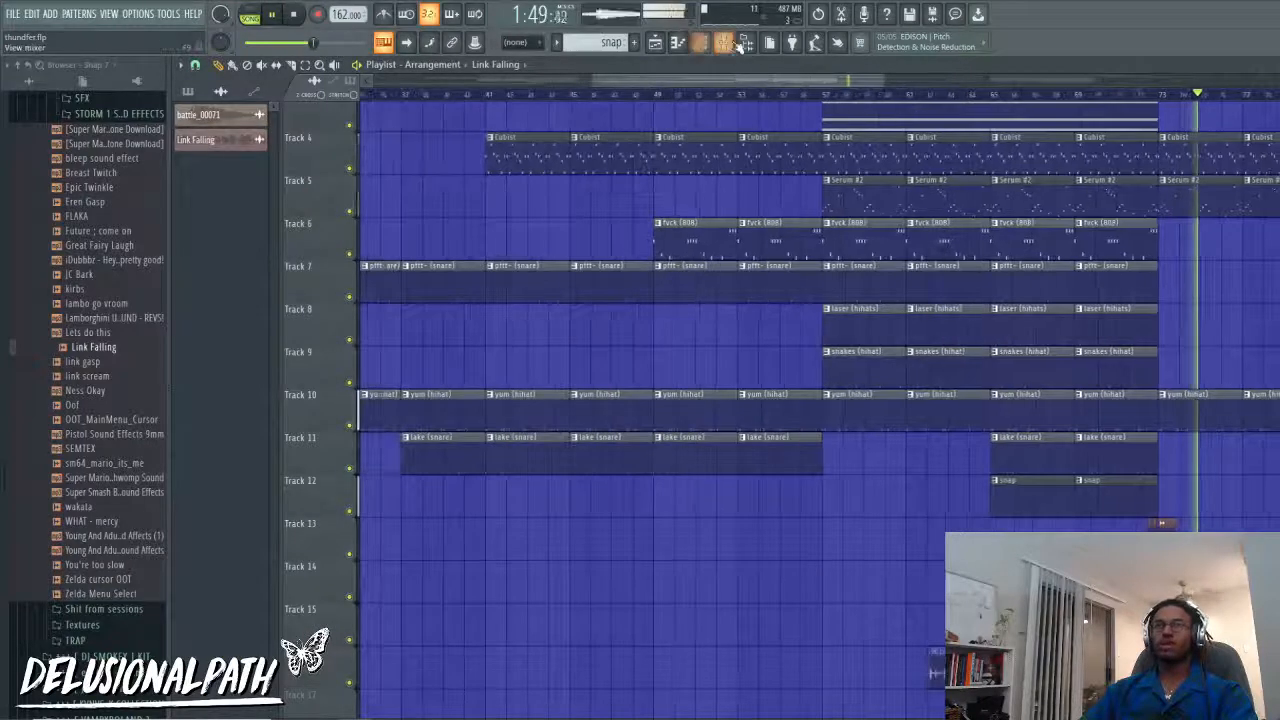
# Step: Set the link track's volume to 56% and play the transition into bar 73 again
pyautogui.click(736, 44)
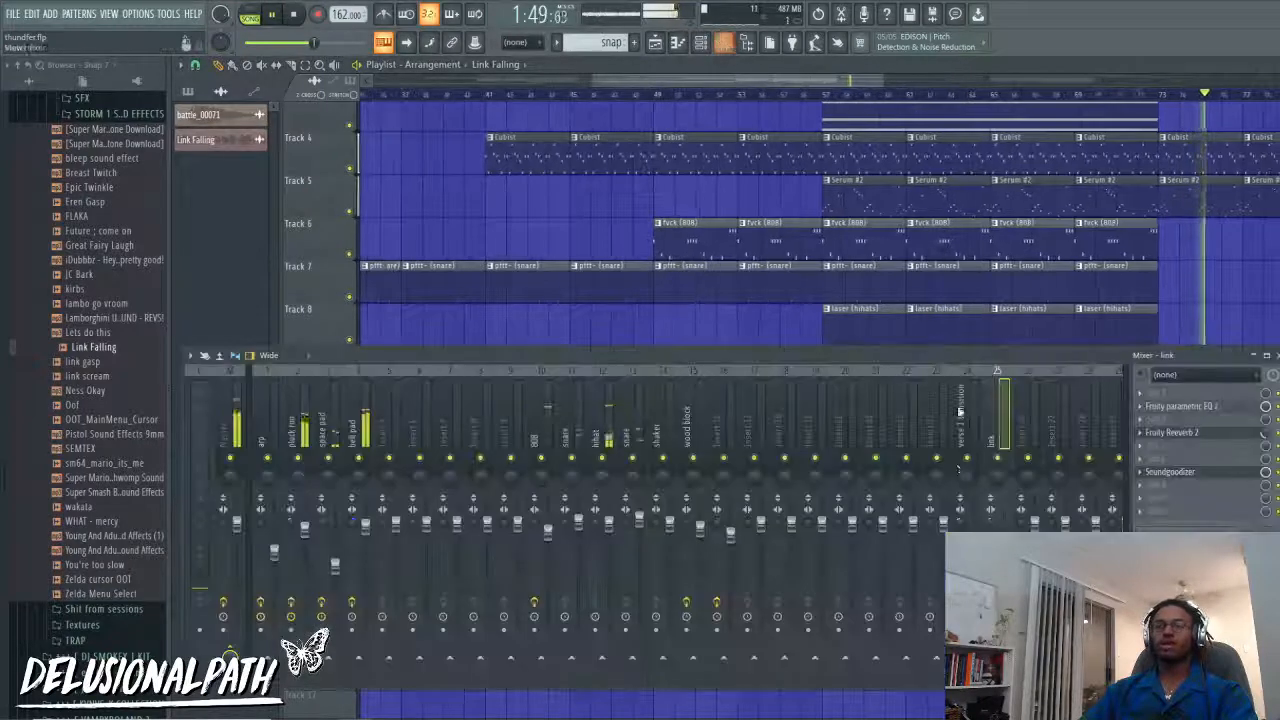
pyautogui.click(1249, 478)
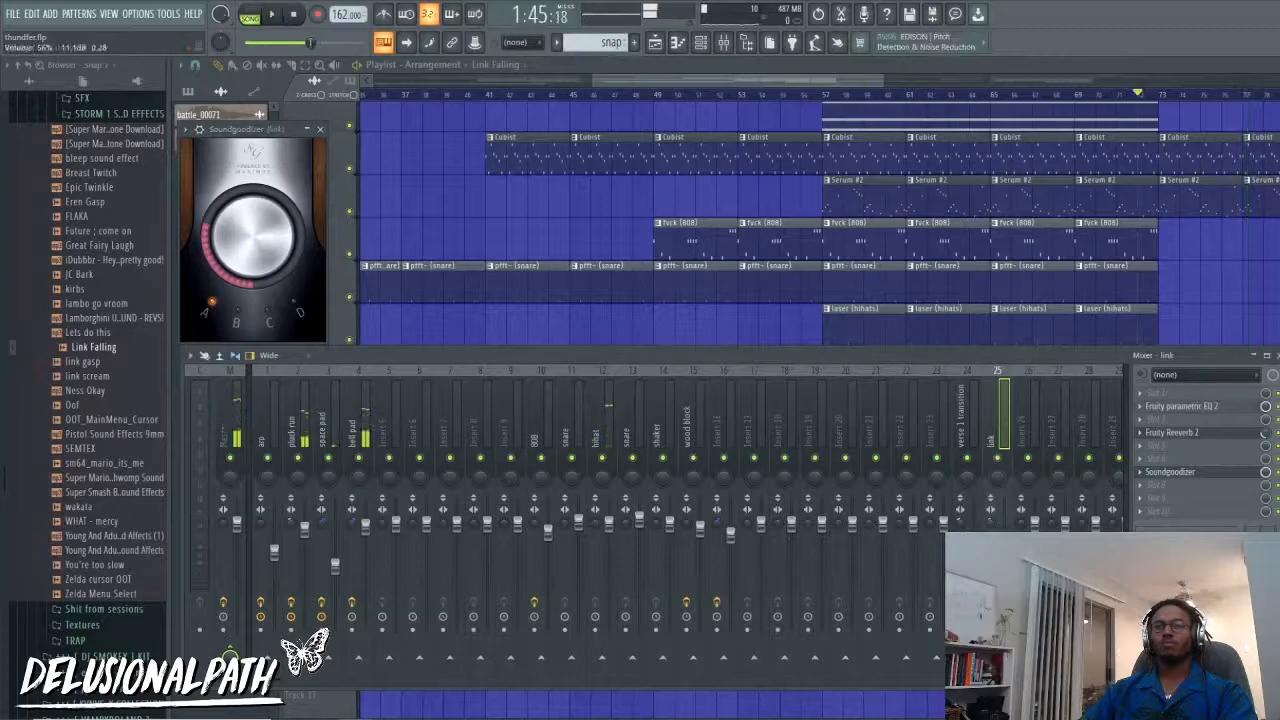
pyautogui.rightClick(1220, 323)
pyautogui.scroll(-5, 1220, 480)
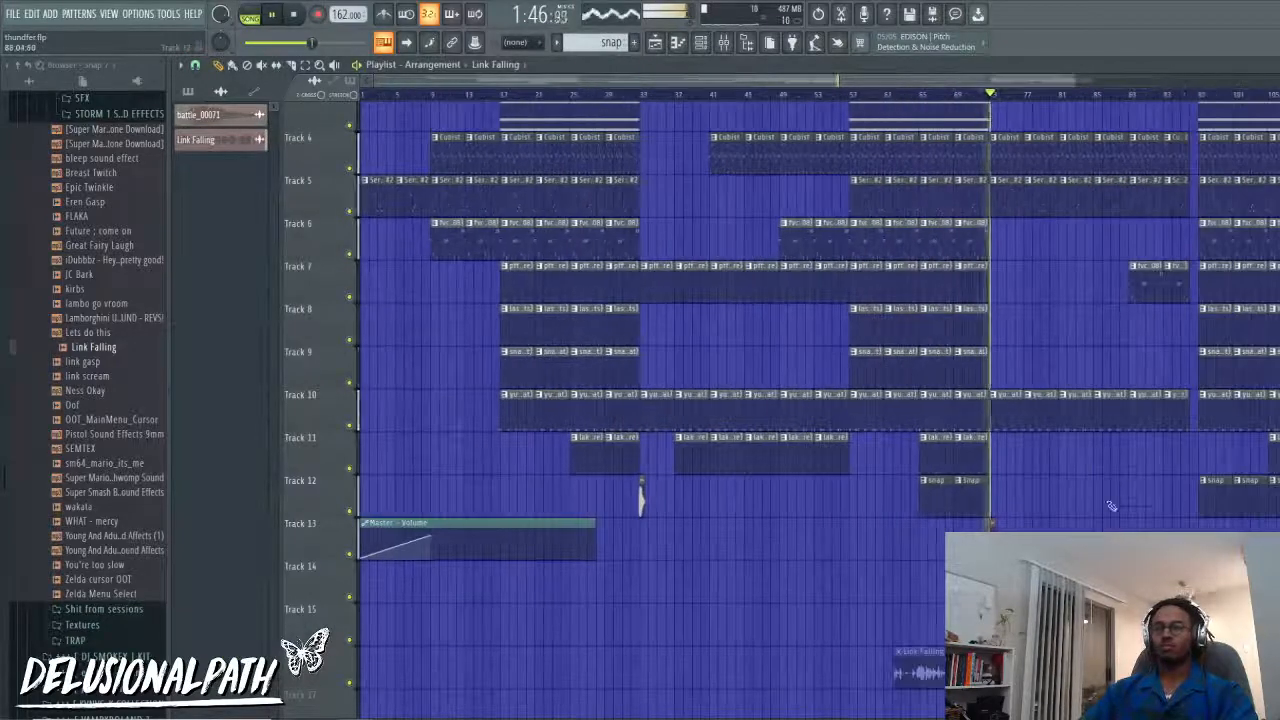
# Step: Open the link track's Fruity Reeverb 2 and set its bass multiplier to 112% while playing the transition
pyautogui.scroll(-3, 1111, 506)
pyautogui.scroll(3, 915, 525)
pyautogui.scroll(4, 888, 530)
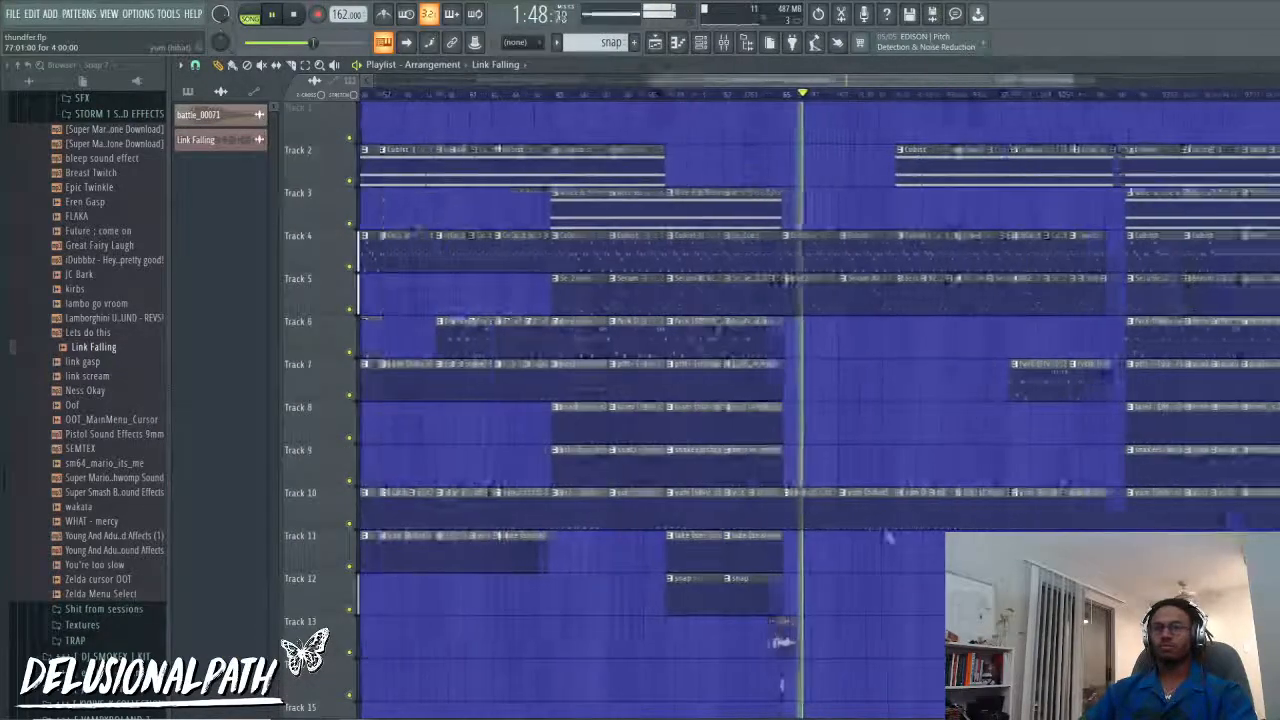
pyautogui.click(724, 42)
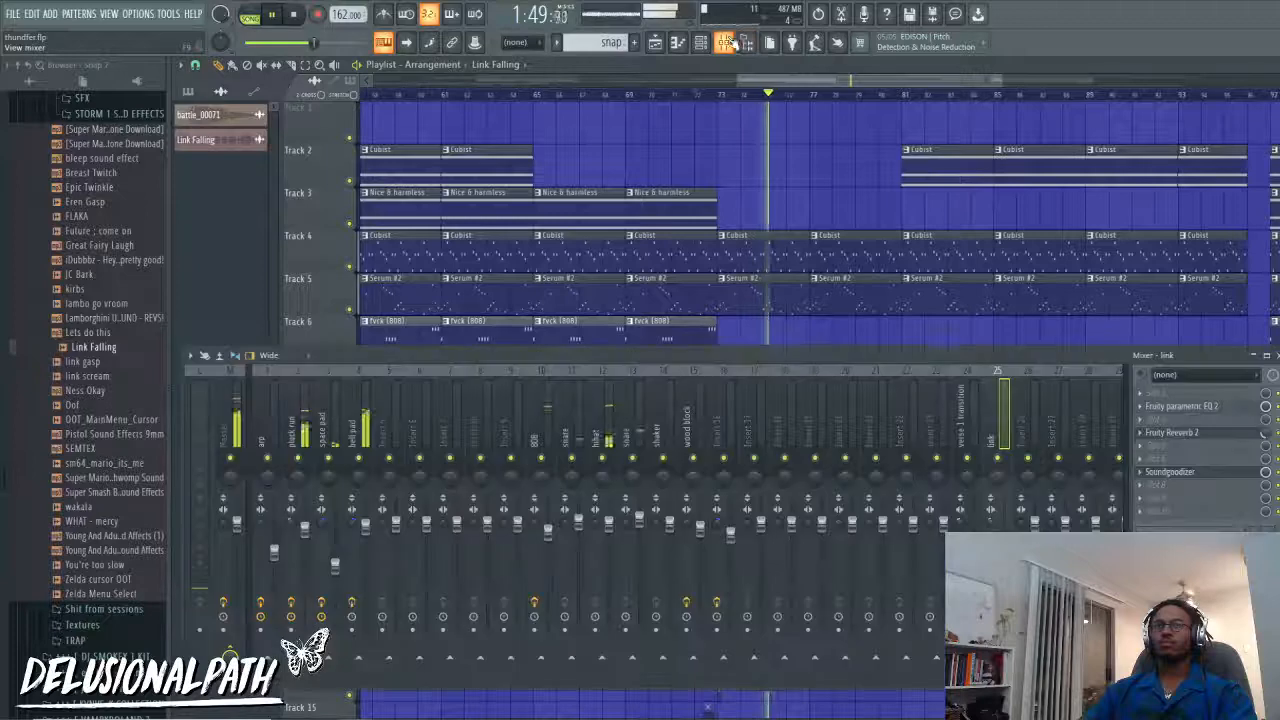
pyautogui.click(1238, 430)
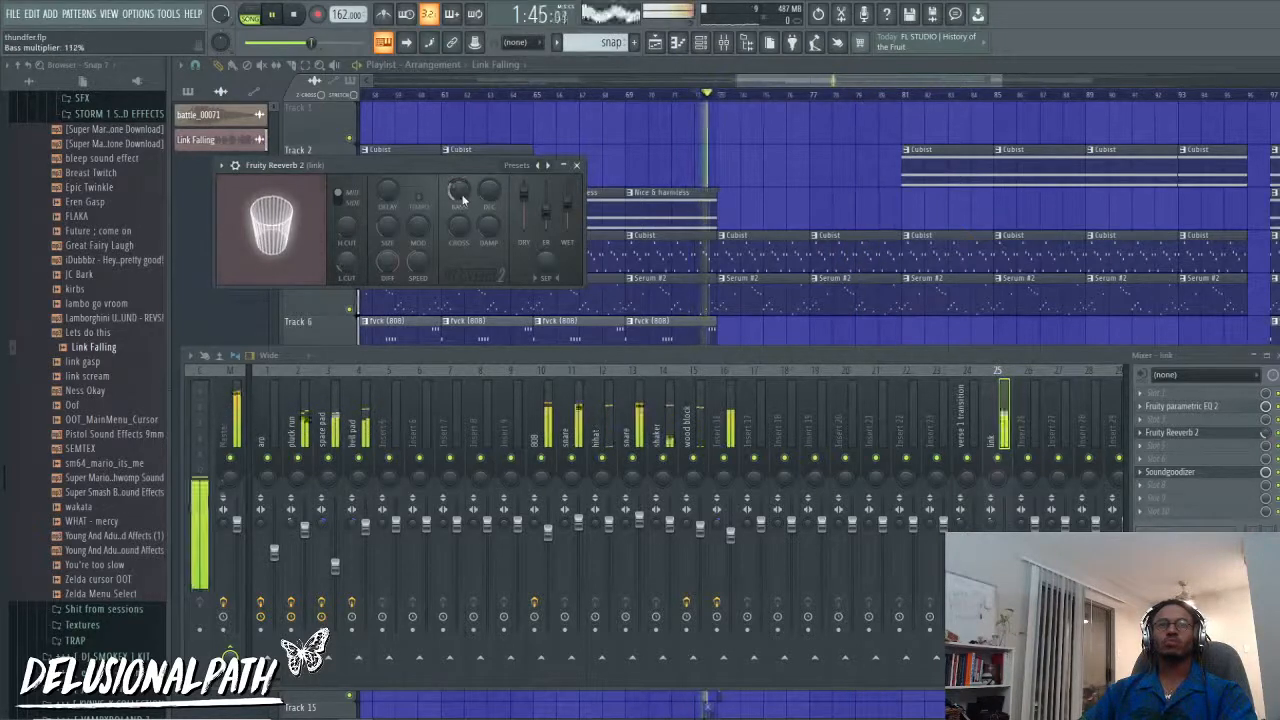
pyautogui.press('space')
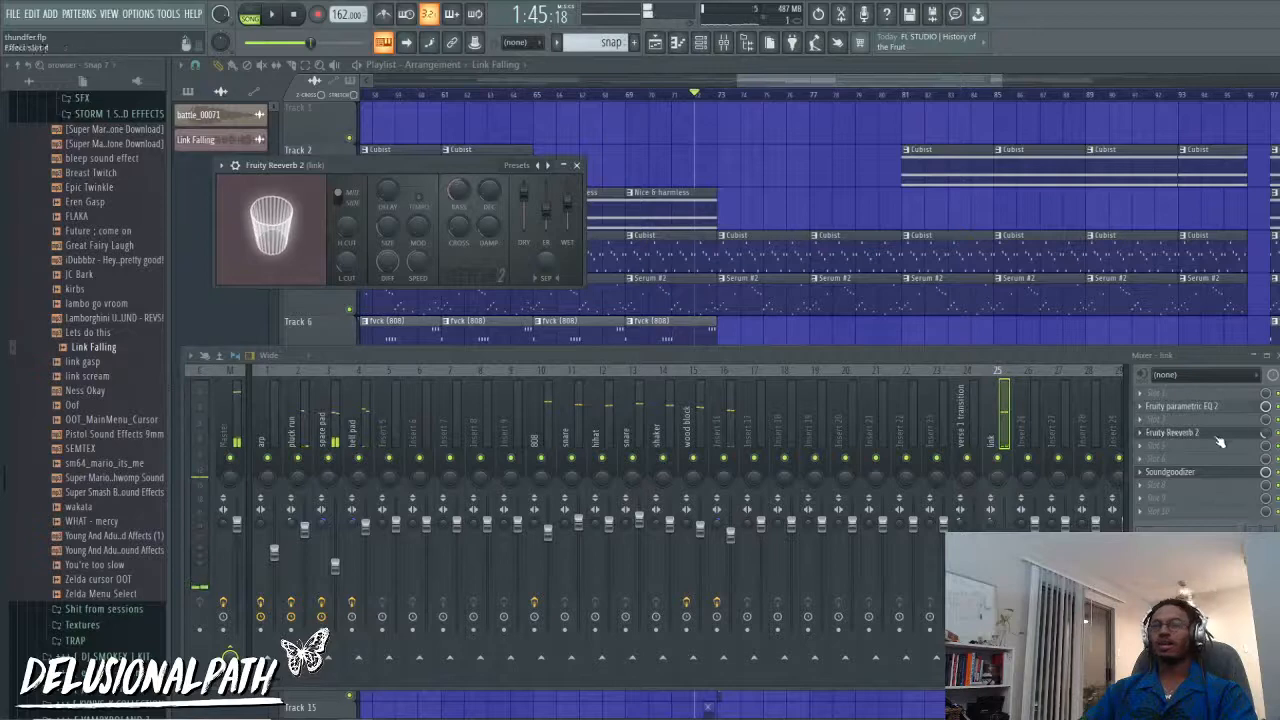
# Step: Add a second Fruity Parametric EQ 2 after Soundgoodizer on the link track and boost narrow peaks in the mids and near 3475 Hz
pyautogui.click(1220, 441)
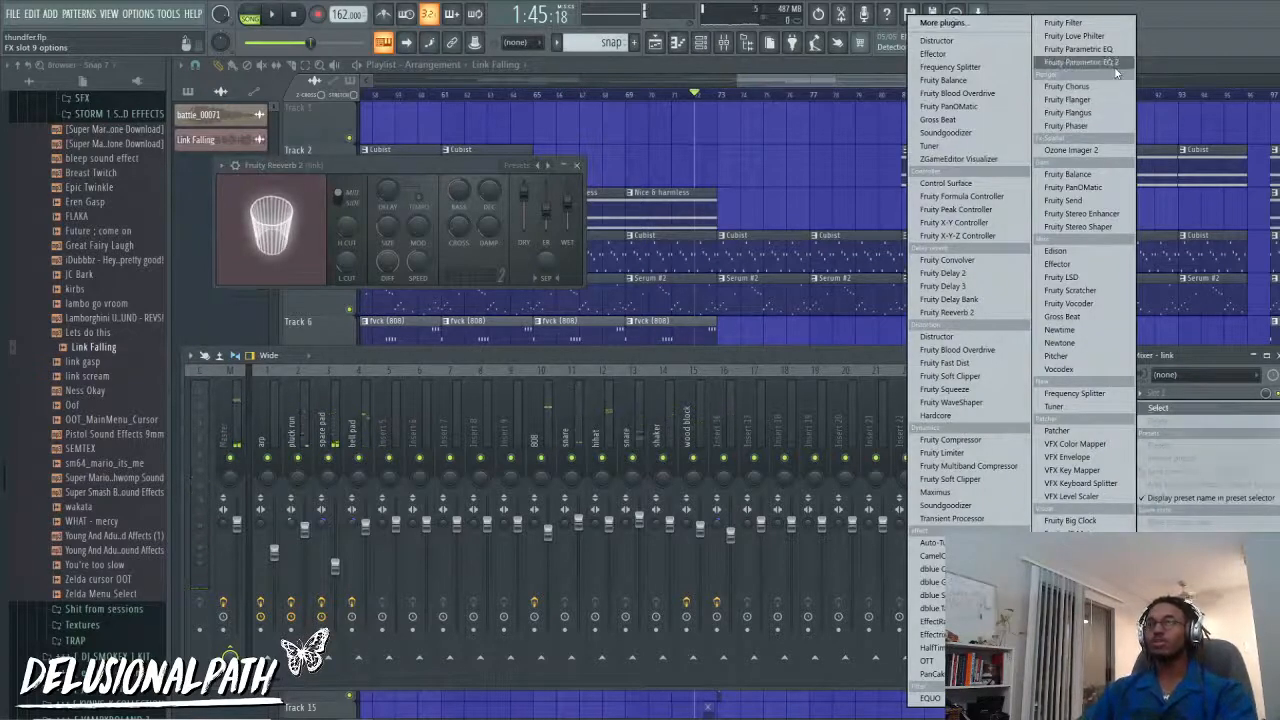
pyautogui.click(1112, 63)
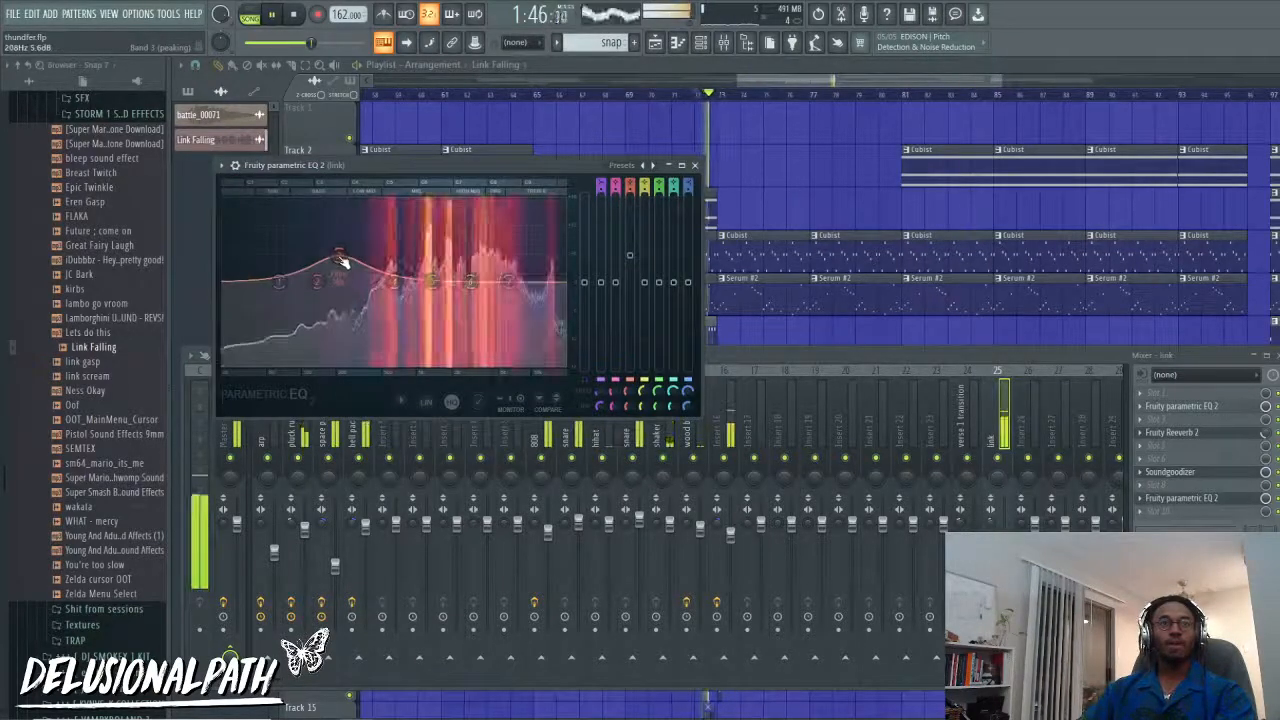
pyautogui.press('space')
pyautogui.moveTo(340, 255); pyautogui.dragTo(430, 265)
pyautogui.press('space')
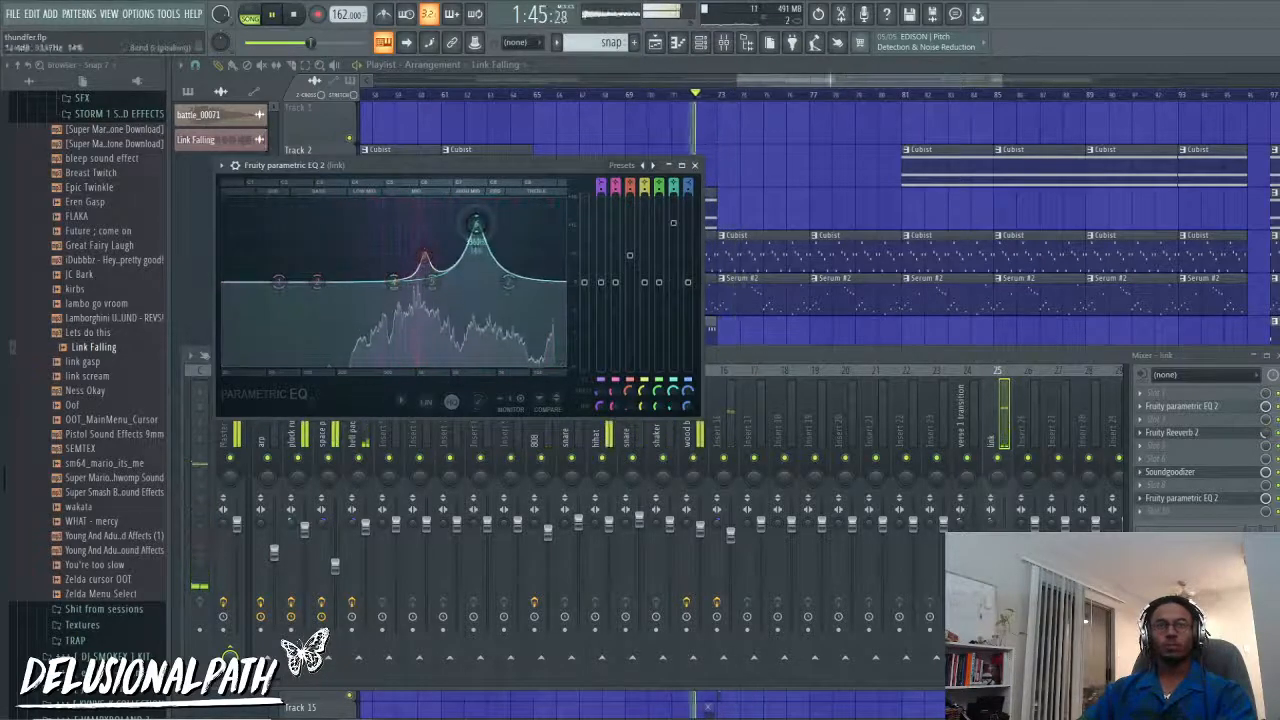
pyautogui.moveTo(480, 250); pyautogui.dragTo(479, 232)
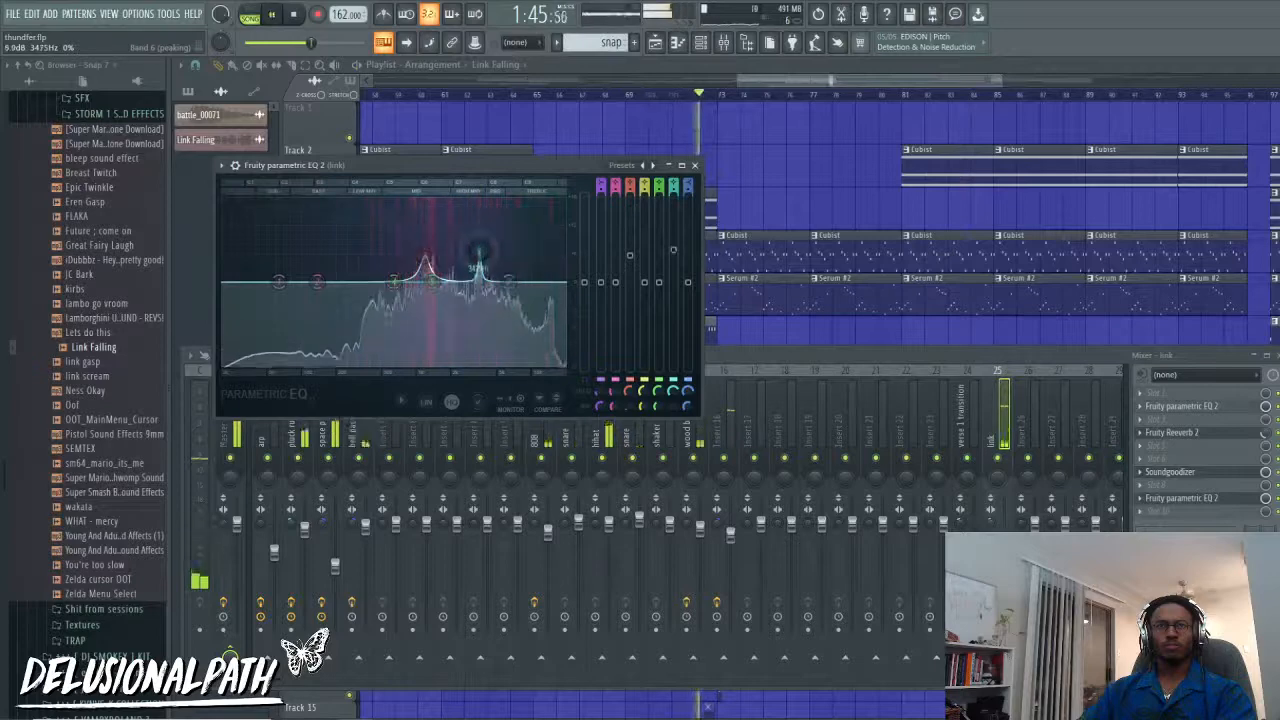
pyautogui.click(694, 166)
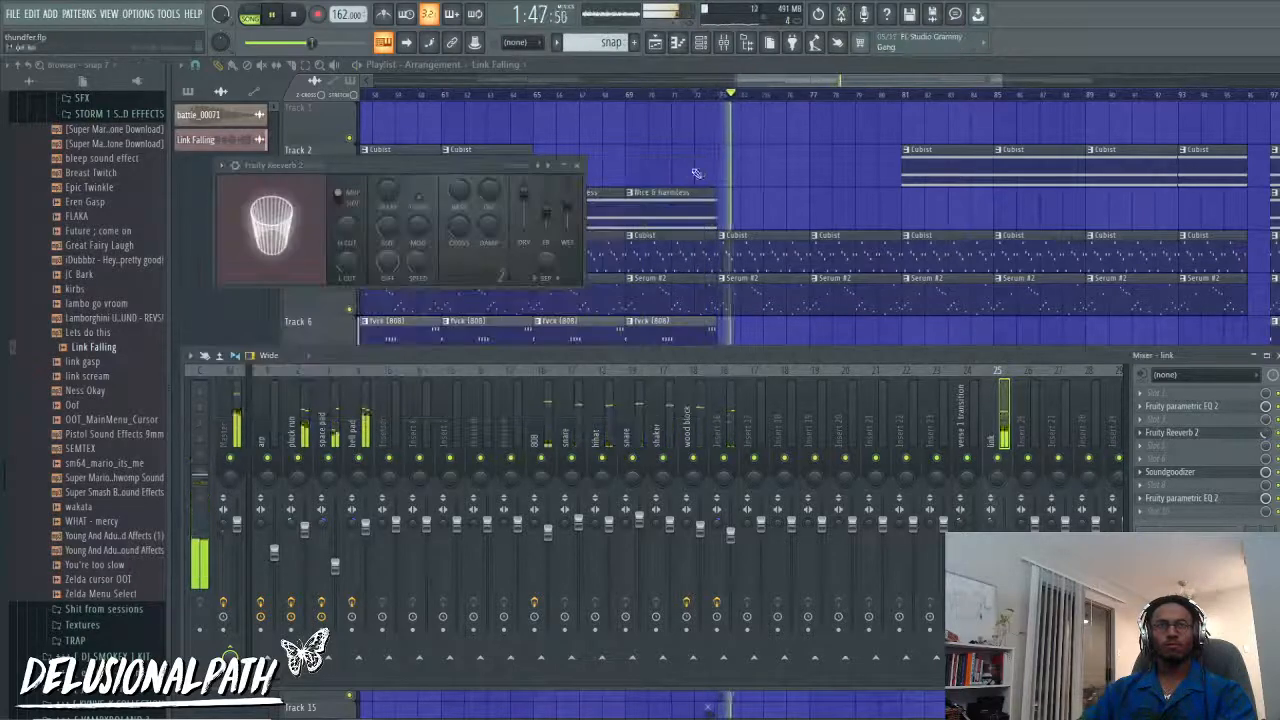
# Step: Close the mixer and play the arrangement on through the breakdown to about bar 88, reviewing the clips that follow the transition
pyautogui.click(826, 342)
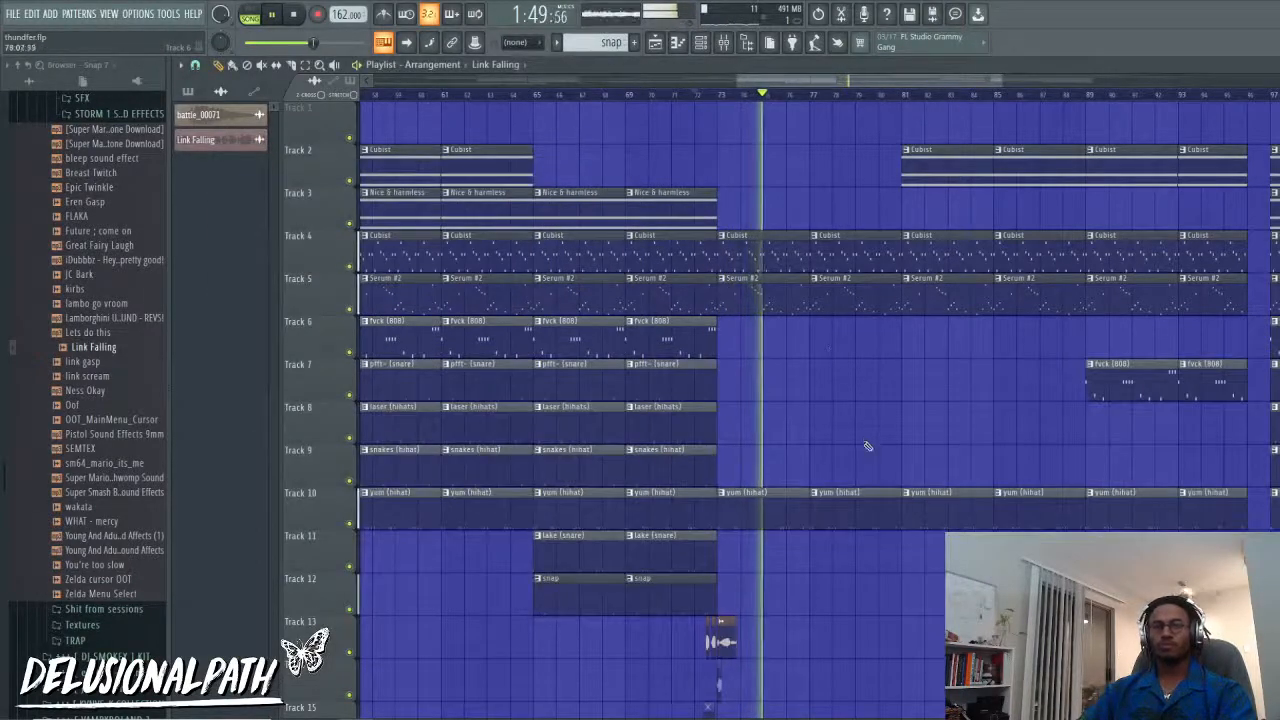
pyautogui.scroll(-2, 857, 449)
pyautogui.scroll(-2, 862, 465)
pyautogui.scroll(4, 880, 592)
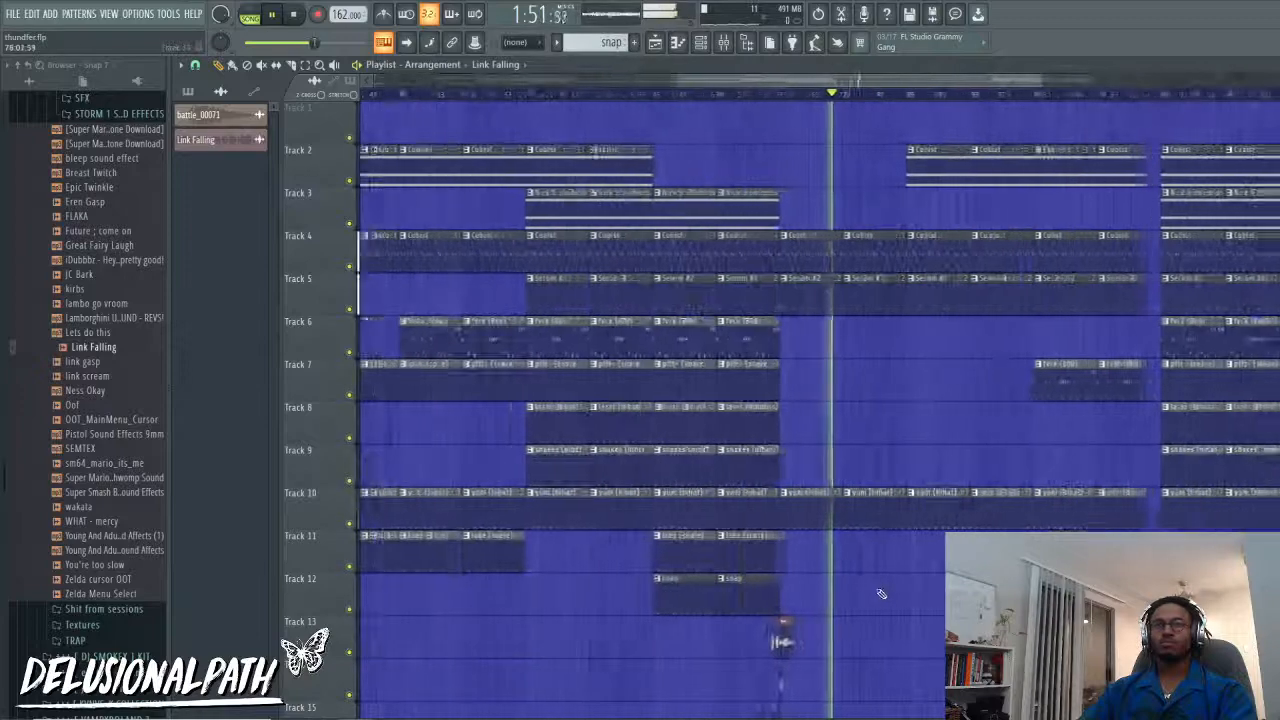
pyautogui.scroll(-4, 878, 597)
pyautogui.scroll(4, 883, 585)
pyautogui.scroll(5, 870, 580)
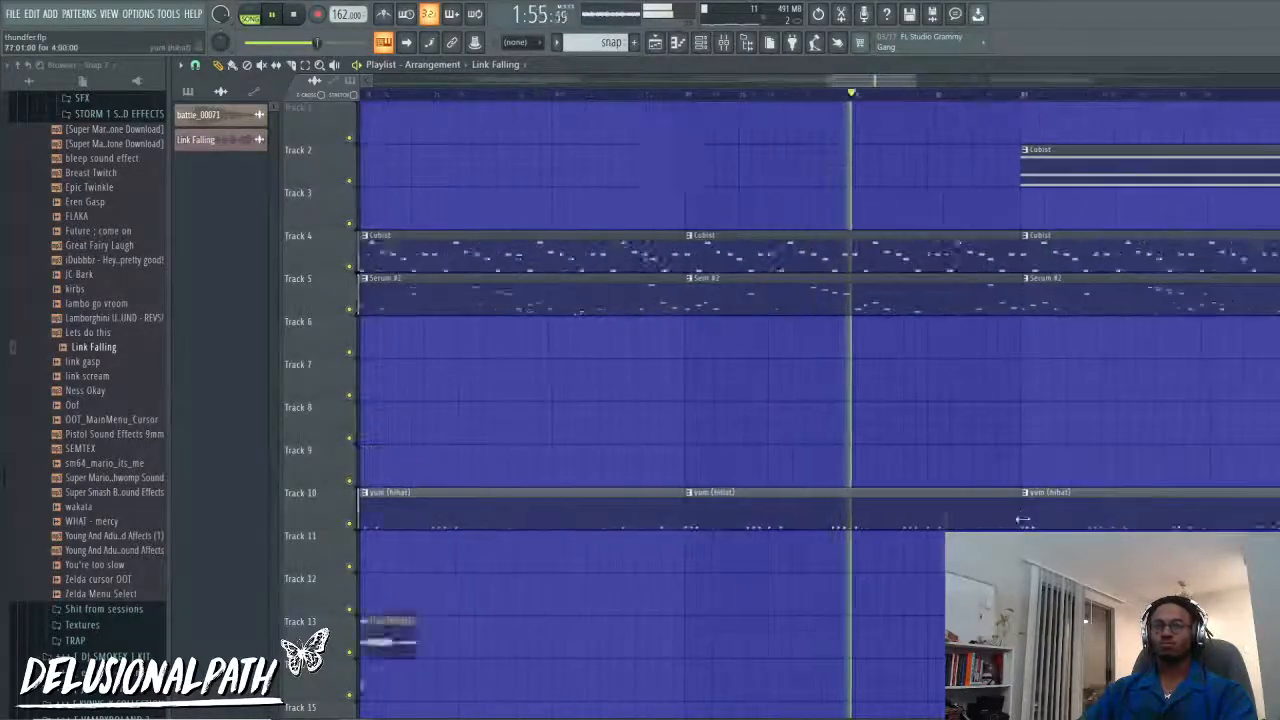
pyautogui.scroll(-3, 1090, 518)
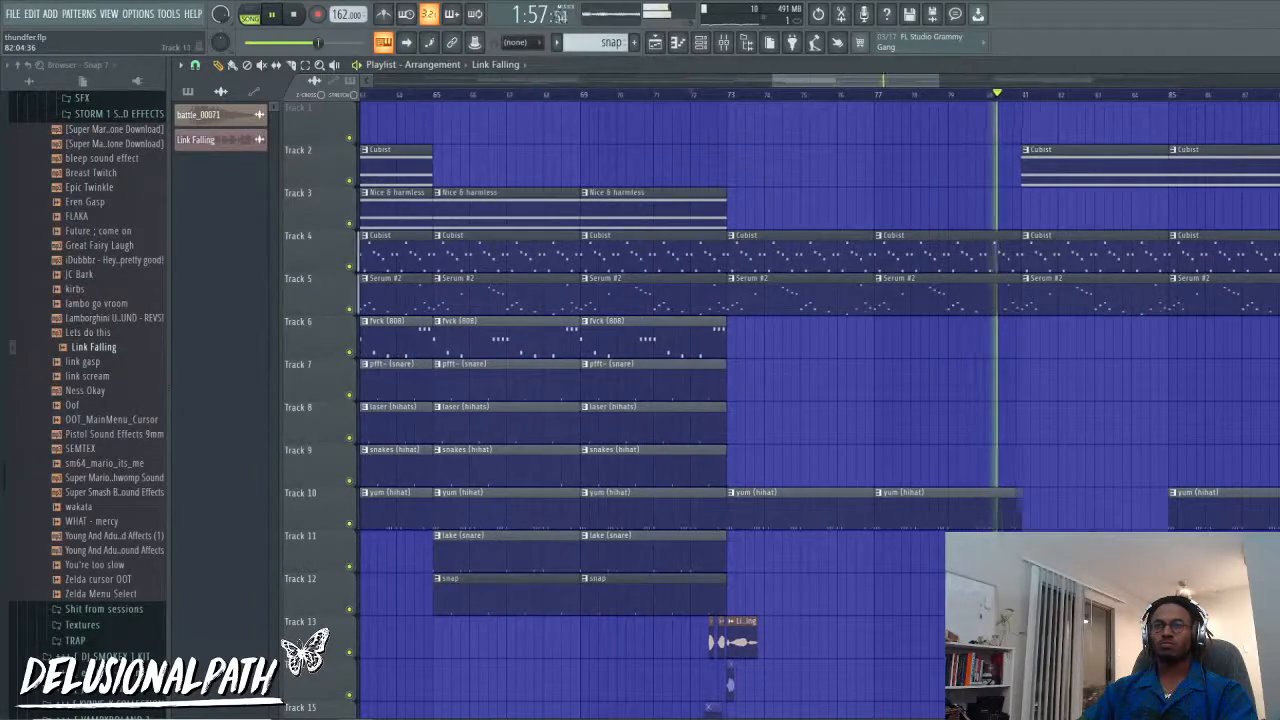
pyautogui.scroll(3, 1022, 553)
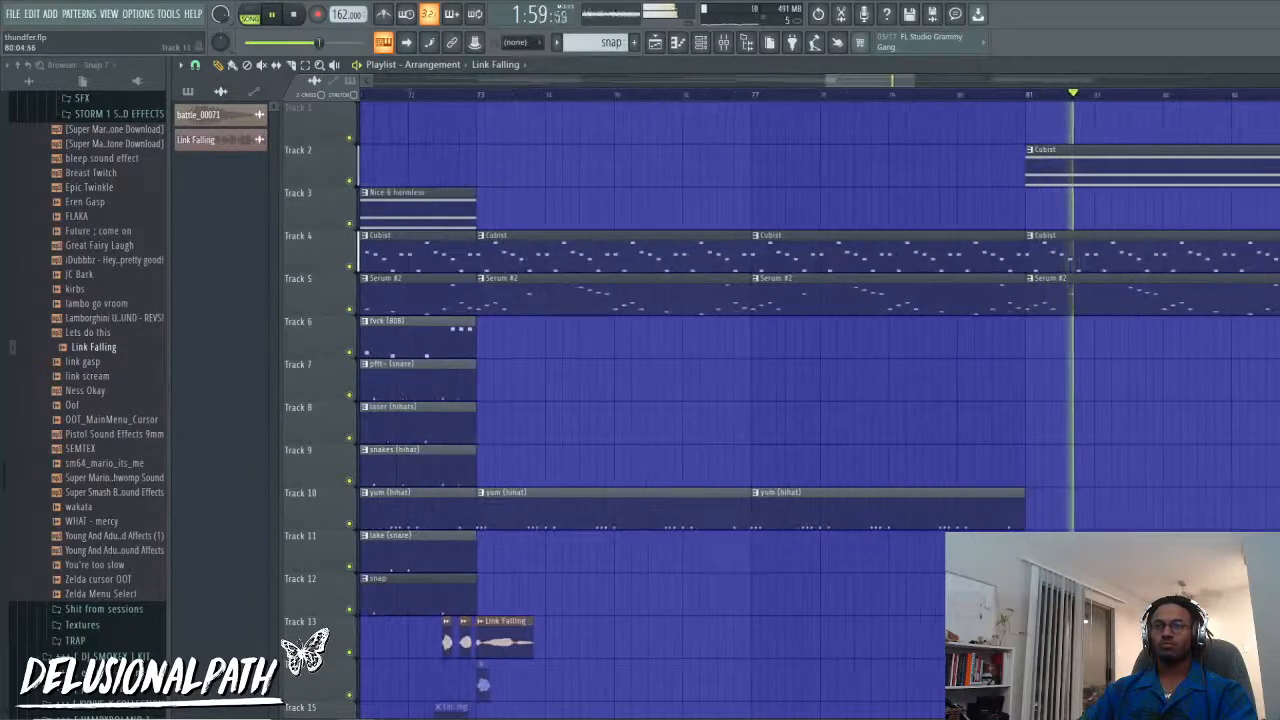
pyautogui.scroll(-4, 1022, 553)
pyautogui.scroll(-4, 1024, 553)
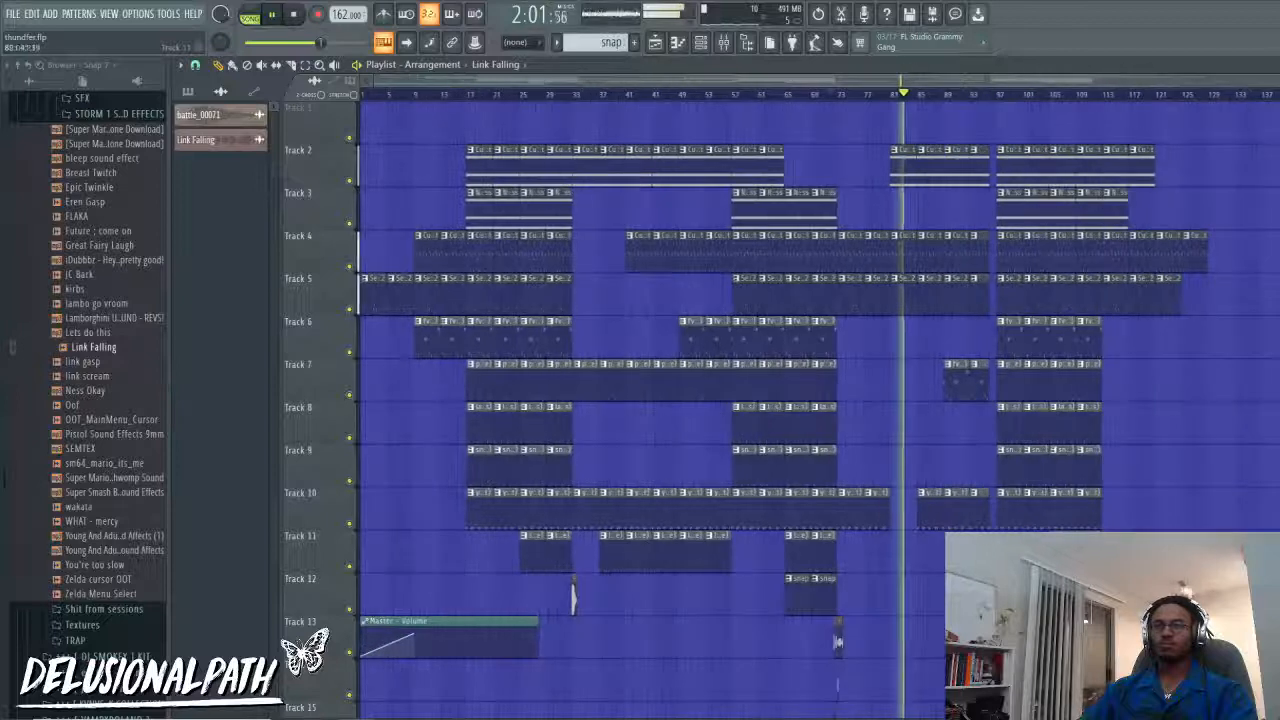
pyautogui.scroll(5, 929, 562)
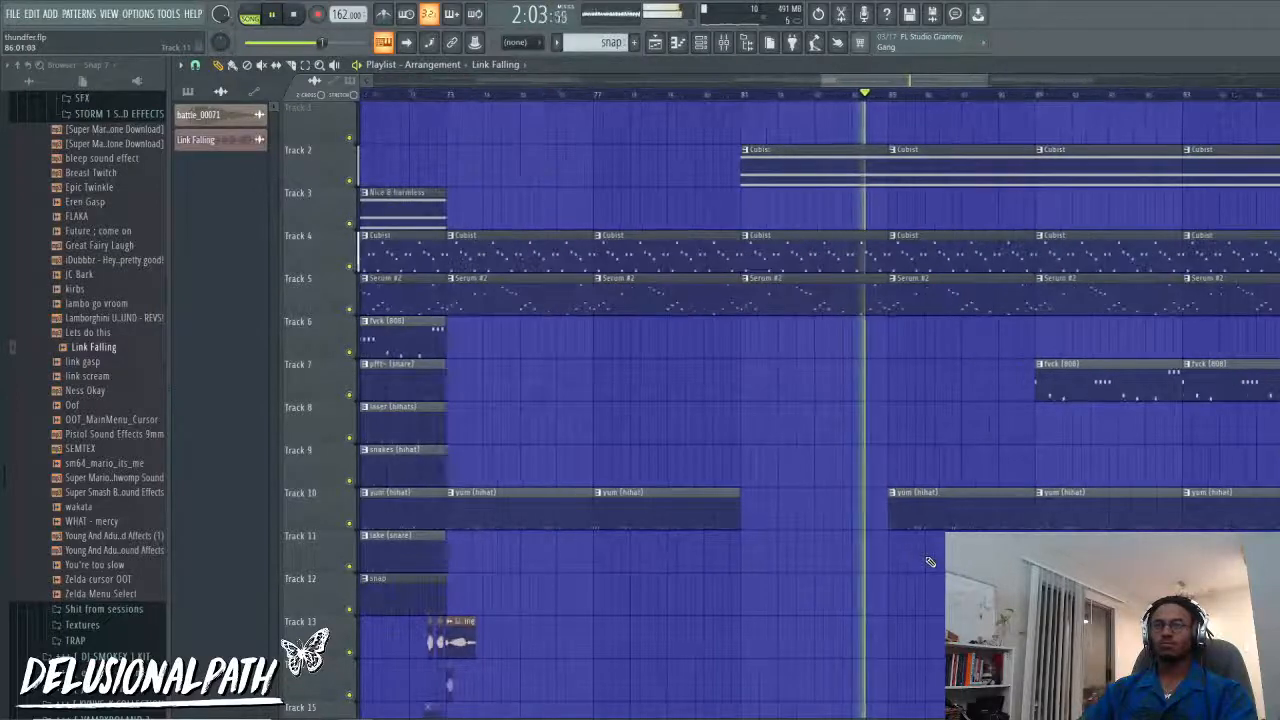
pyautogui.scroll(-3, 929, 562)
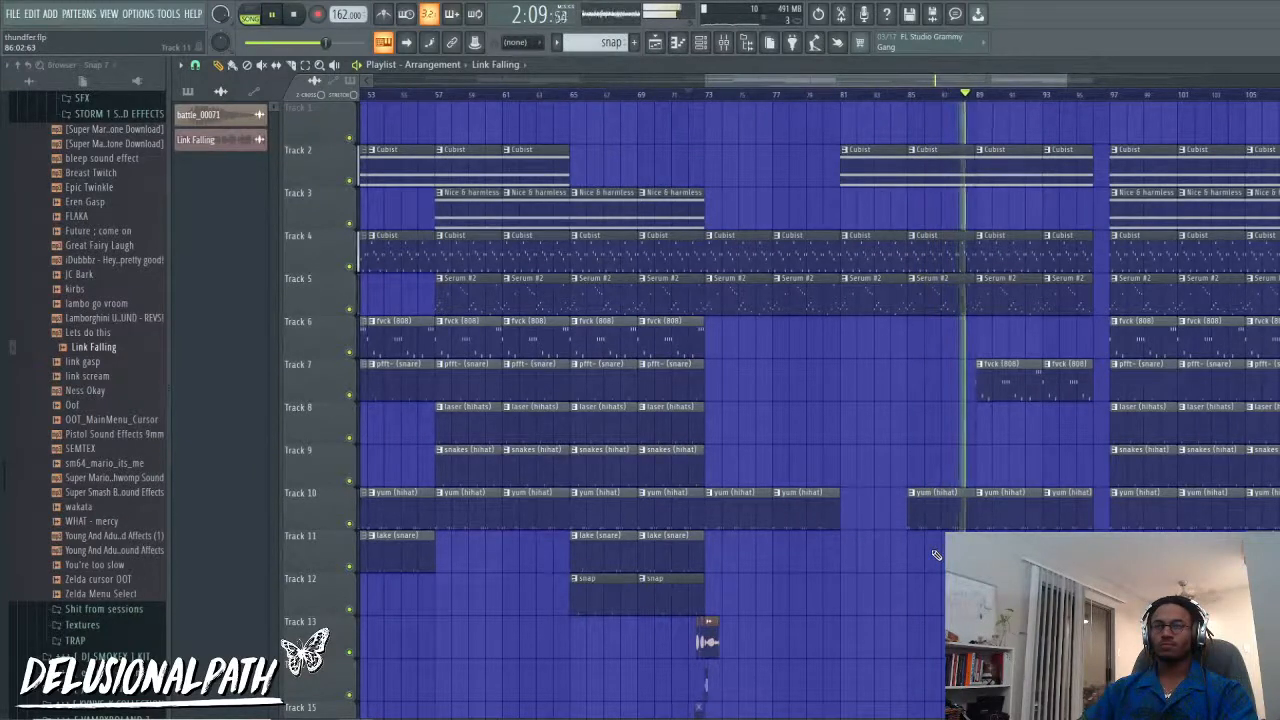
# Step: Stop playback, delete the yum (hihat) clip at bar 85 on Track 10, and set the playlist snap to Bar
pyautogui.press('space')
pyautogui.rightClick(942, 517)
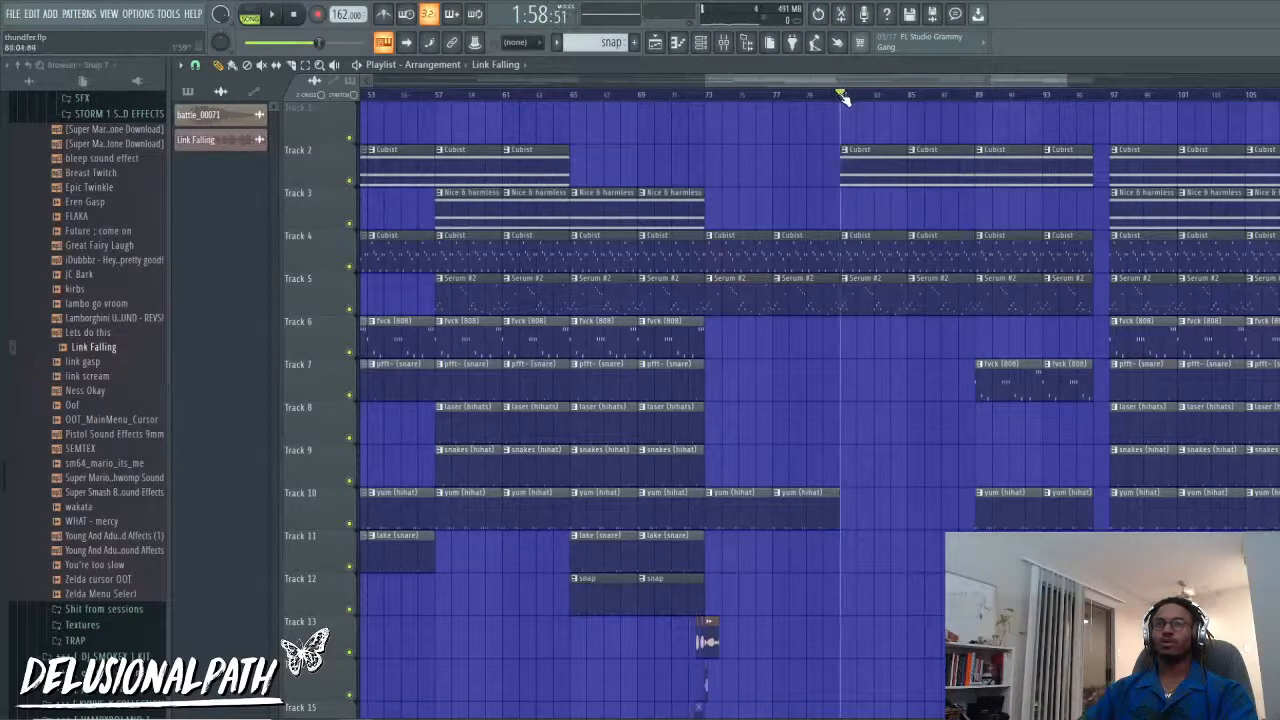
pyautogui.scroll(3, 843, 97)
pyautogui.click(205, 66)
pyautogui.click(215, 108)
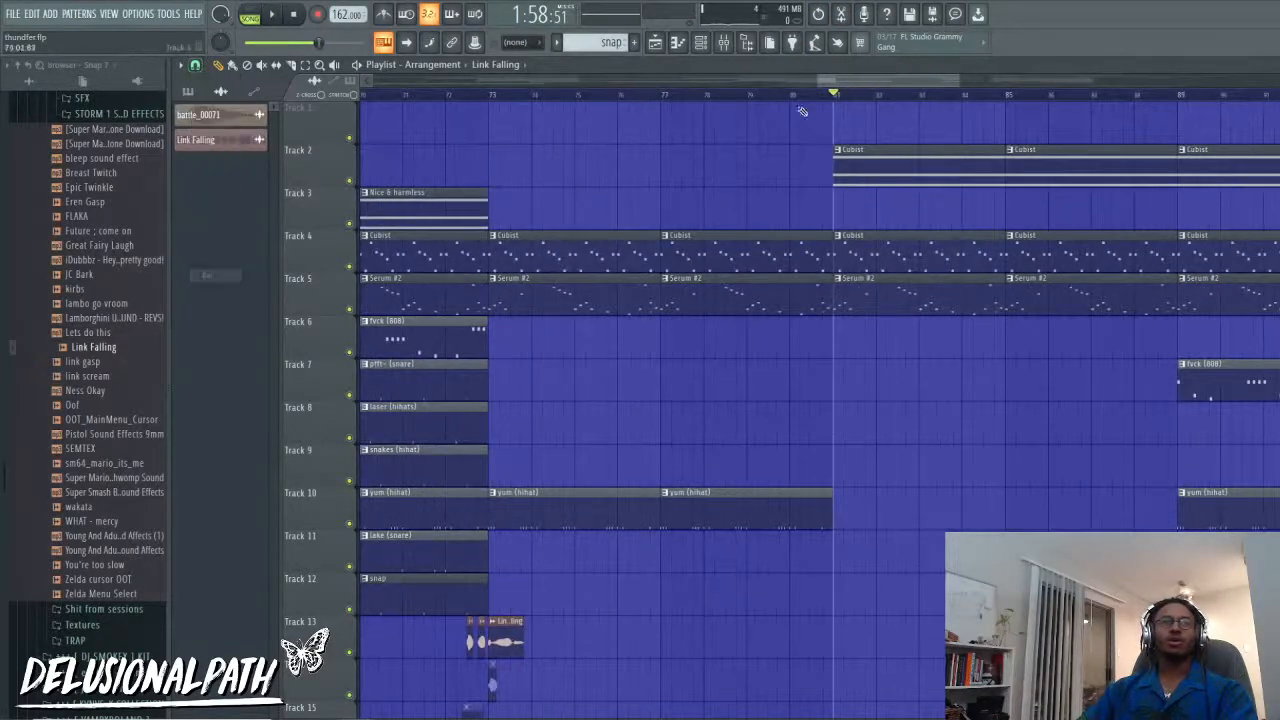
# Step: Add Fruity Love Philter to slot 8 of the Master track and create an automation clip for its mix level at 0%
pyautogui.click(723, 42)
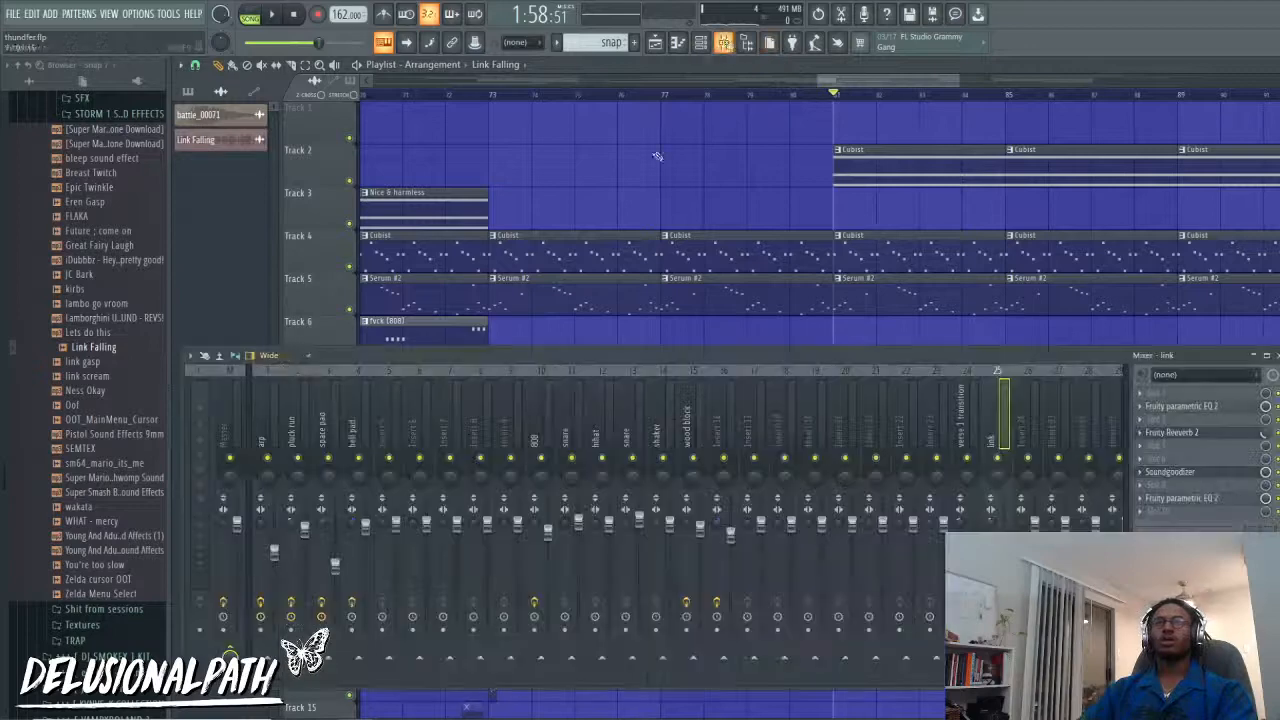
pyautogui.click(246, 405)
pyautogui.click(1207, 495)
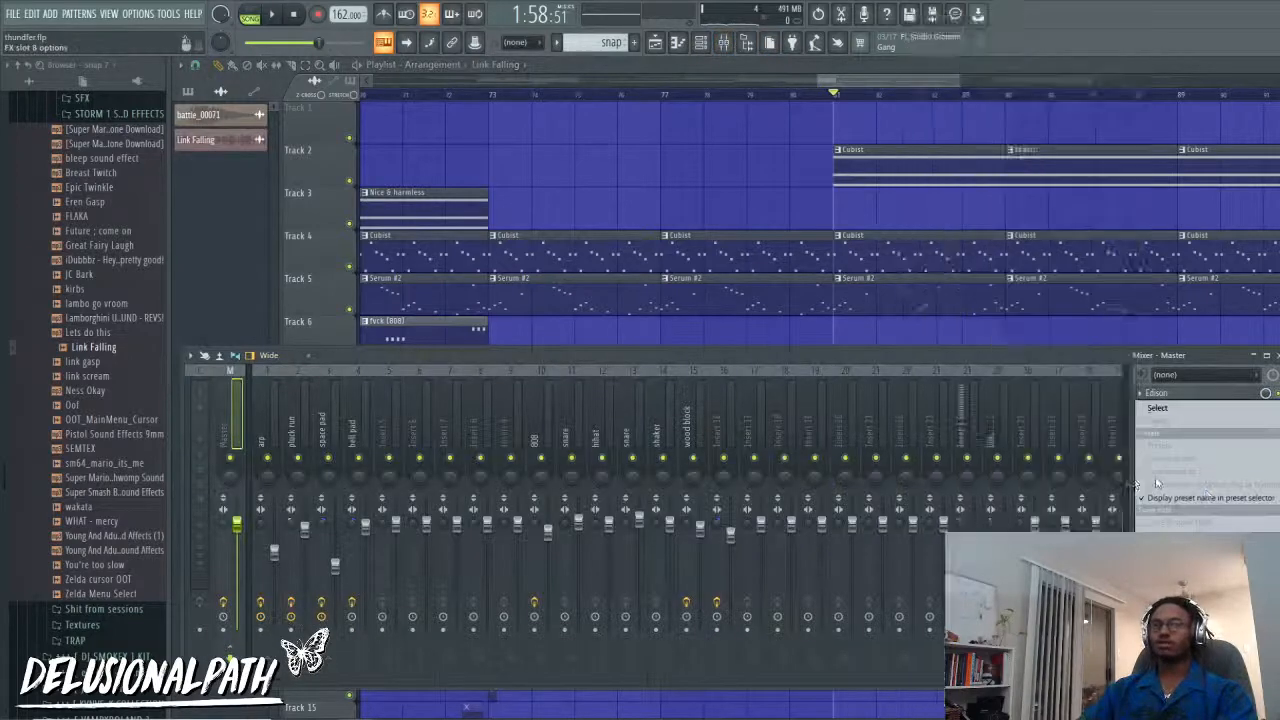
pyautogui.moveTo(1162, 417)
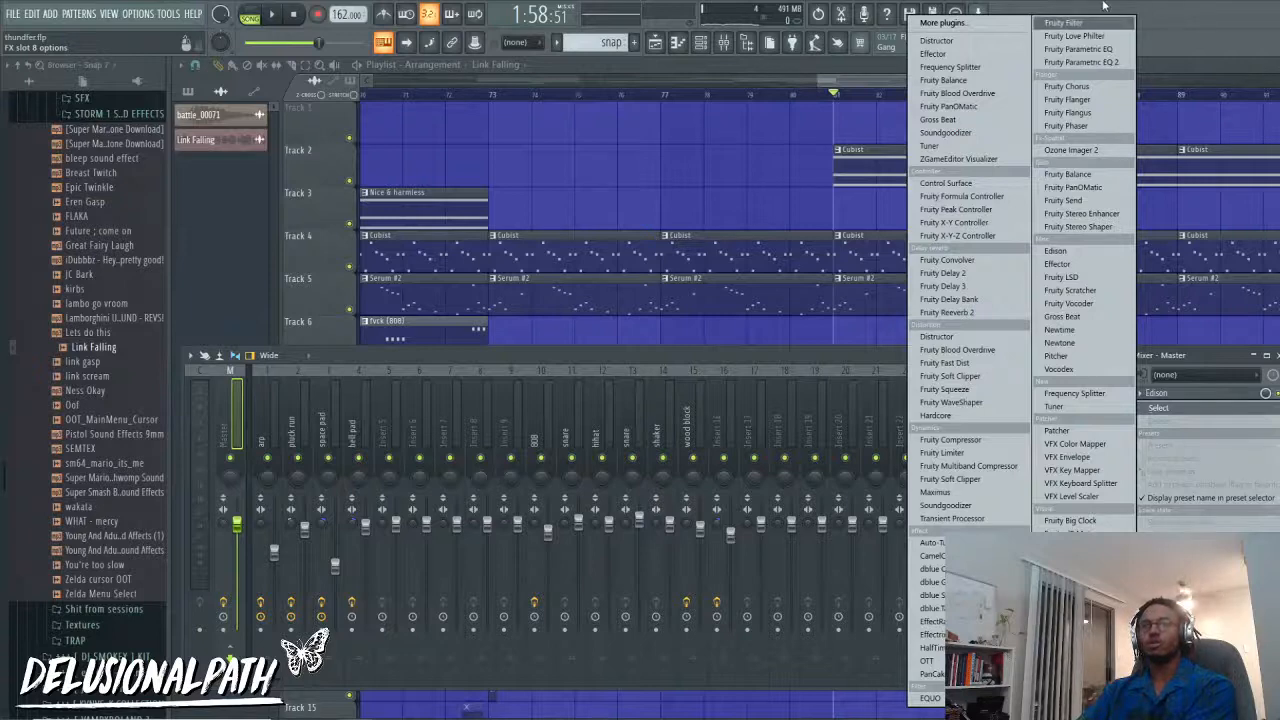
pyautogui.click(1095, 38)
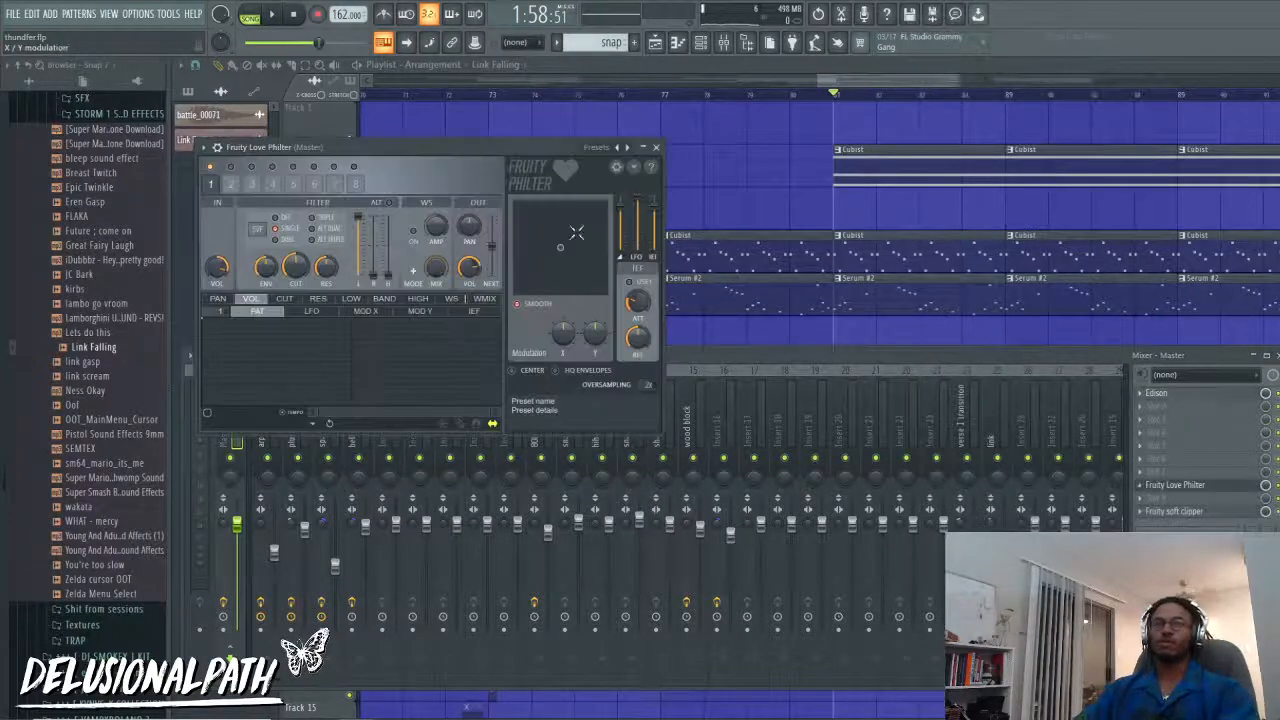
pyautogui.moveTo(1265, 489); pyautogui.dragTo(1265, 494)
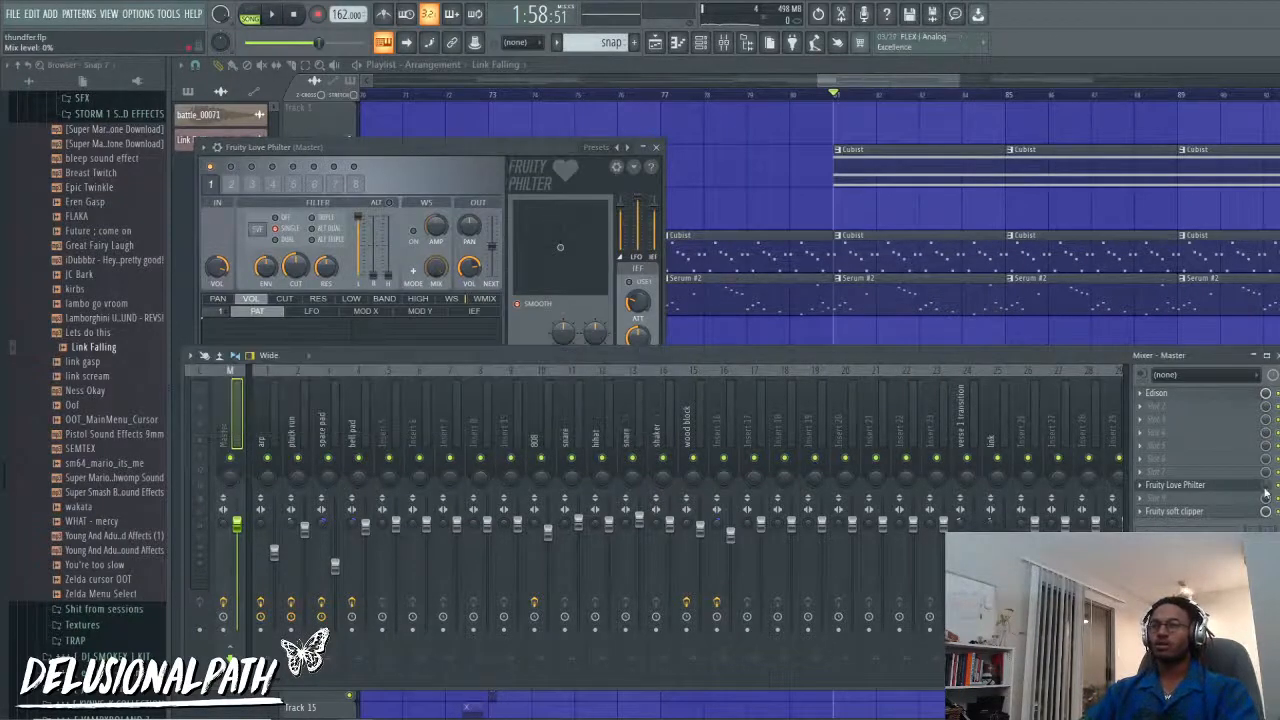
pyautogui.click(1240, 556)
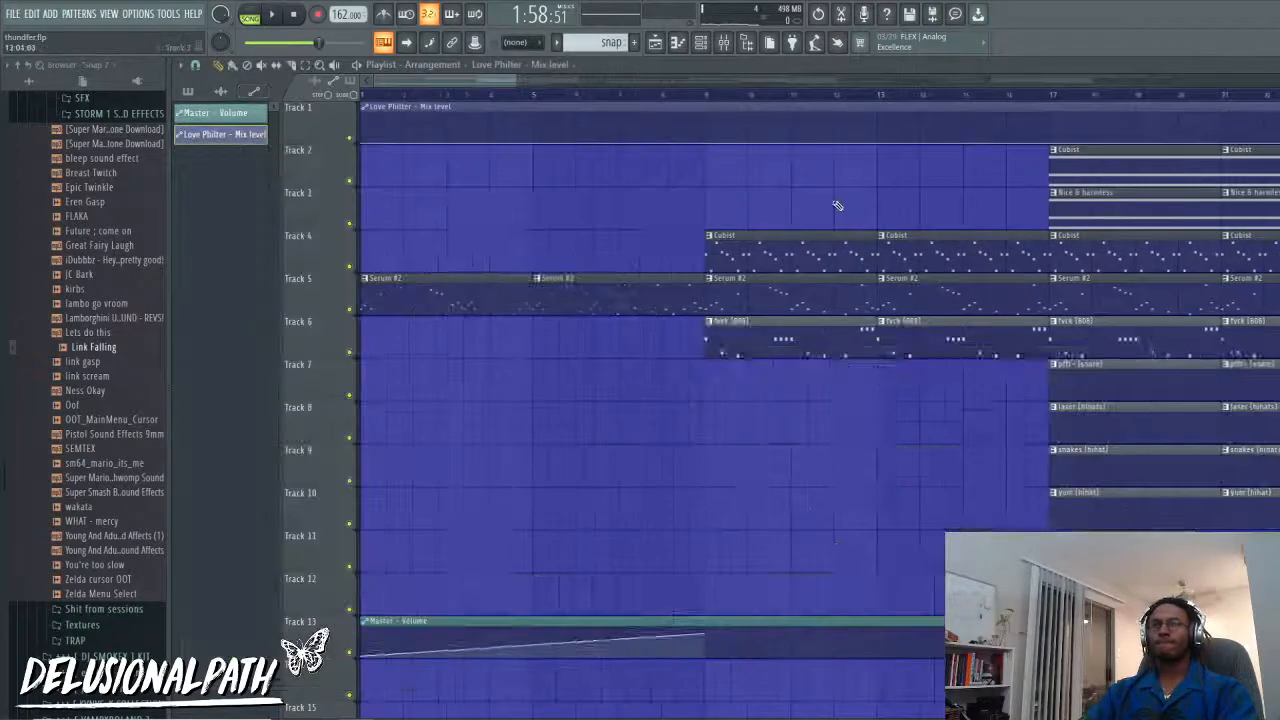
# Step: Shape the Love Philter mix level automation to rise from bar 81 to a peak at bar 85 and fall back by bar 89
pyautogui.scroll(-3, 837, 205)
pyautogui.scroll(5, 966, 257)
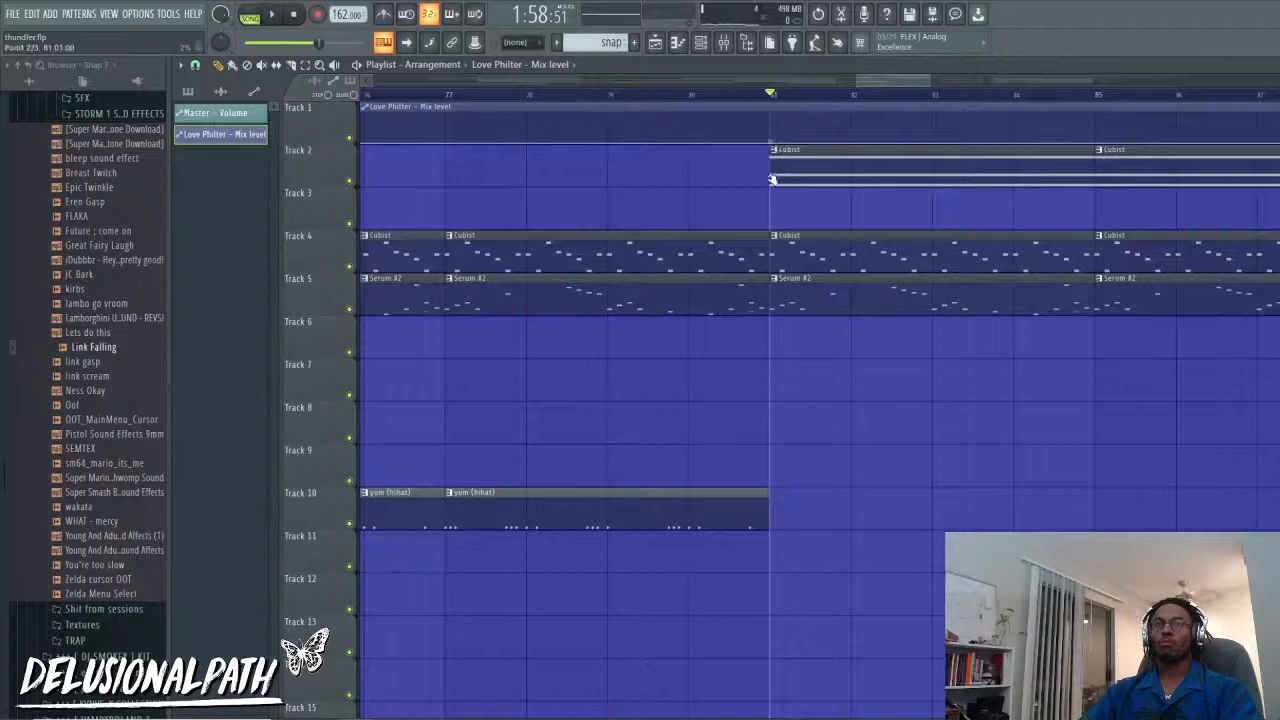
pyautogui.moveTo(1117, 131); pyautogui.dragTo(1117, 114)
pyautogui.scroll(-3, 1198, 181)
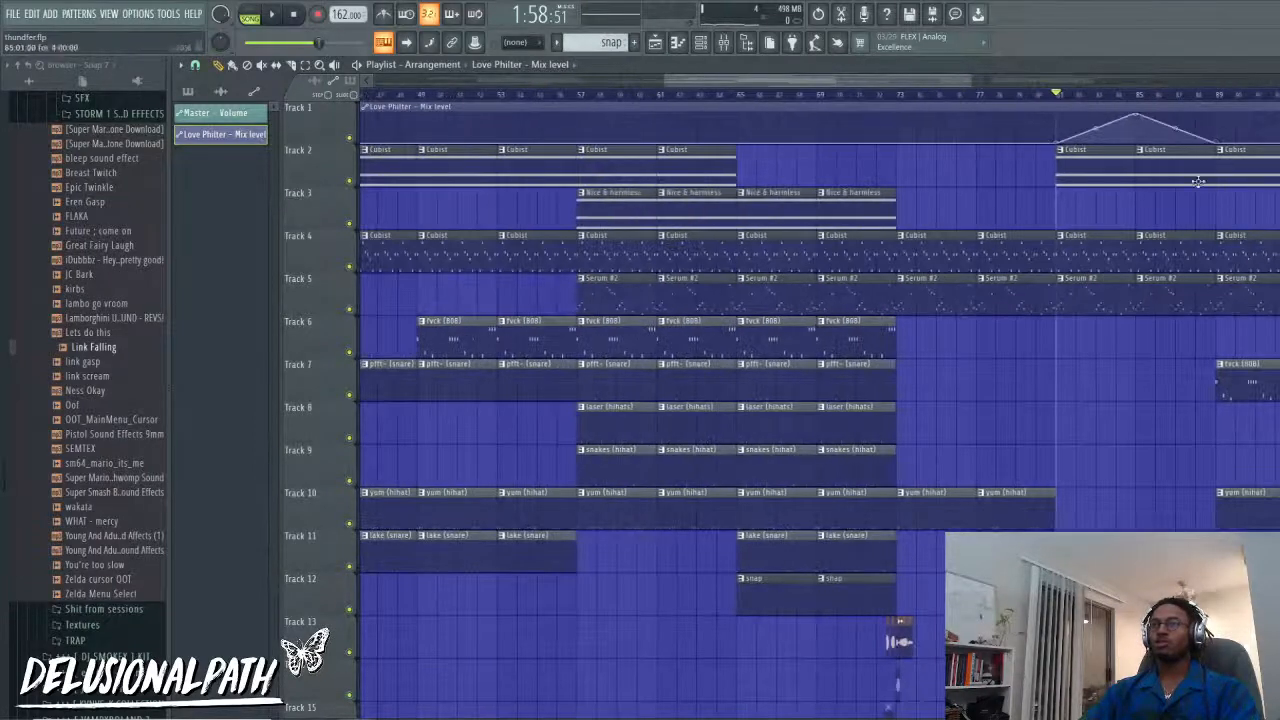
pyautogui.scroll(-3, 481, 151)
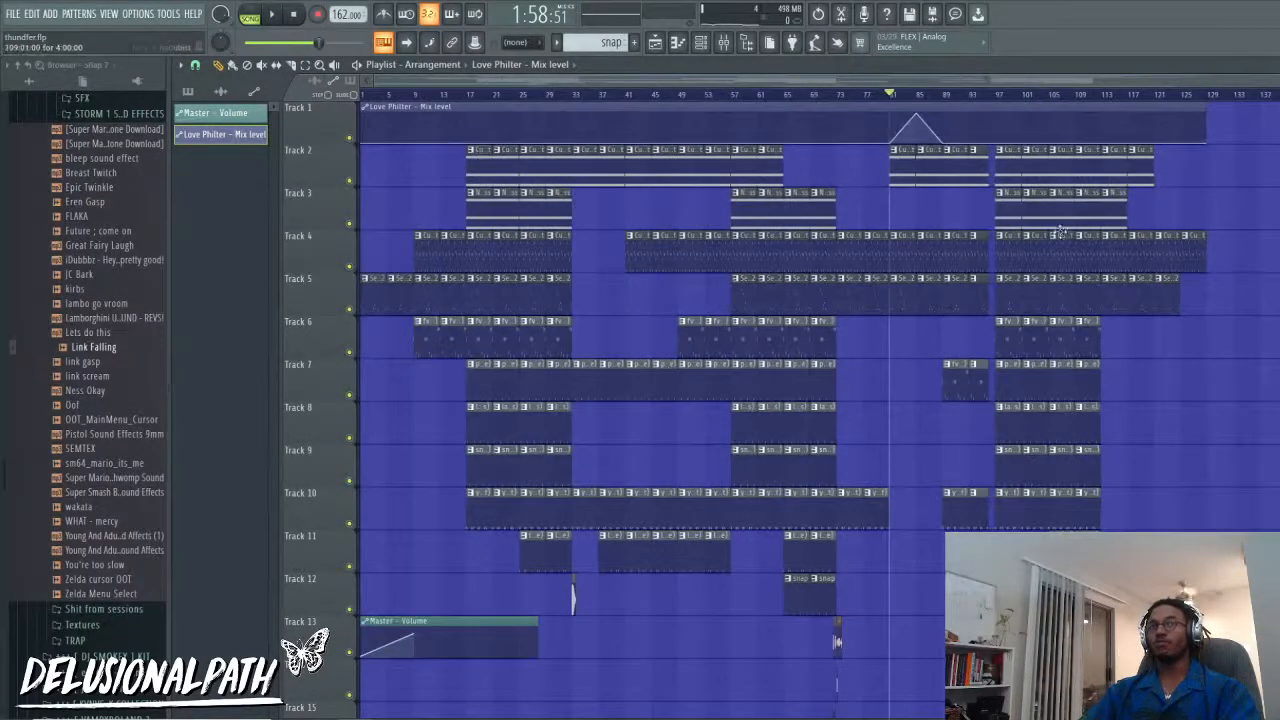
pyautogui.scroll(3, 1078, 170)
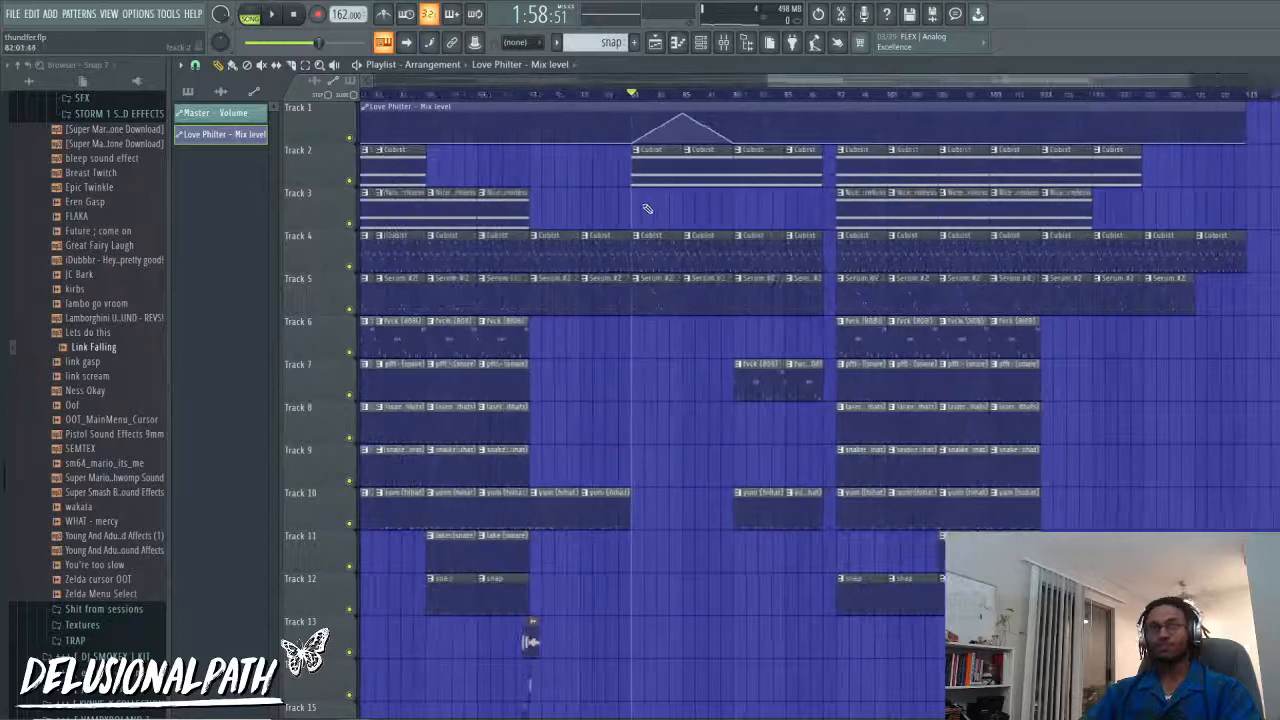
# Step: Play the filtered section from bar 81 and lower Love Philter's cutoff frequency to 5% on the Master
pyautogui.scroll(2, 644, 213)
pyautogui.press('space')
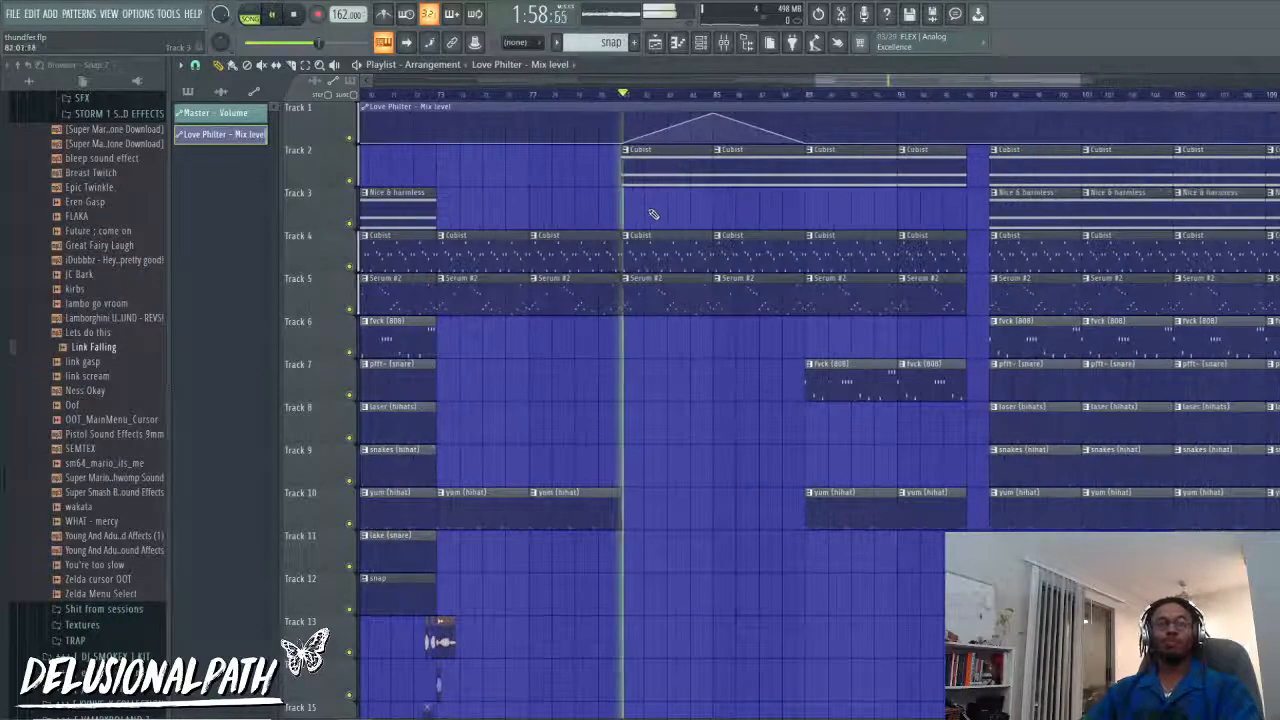
pyautogui.scroll(3, 680, 218)
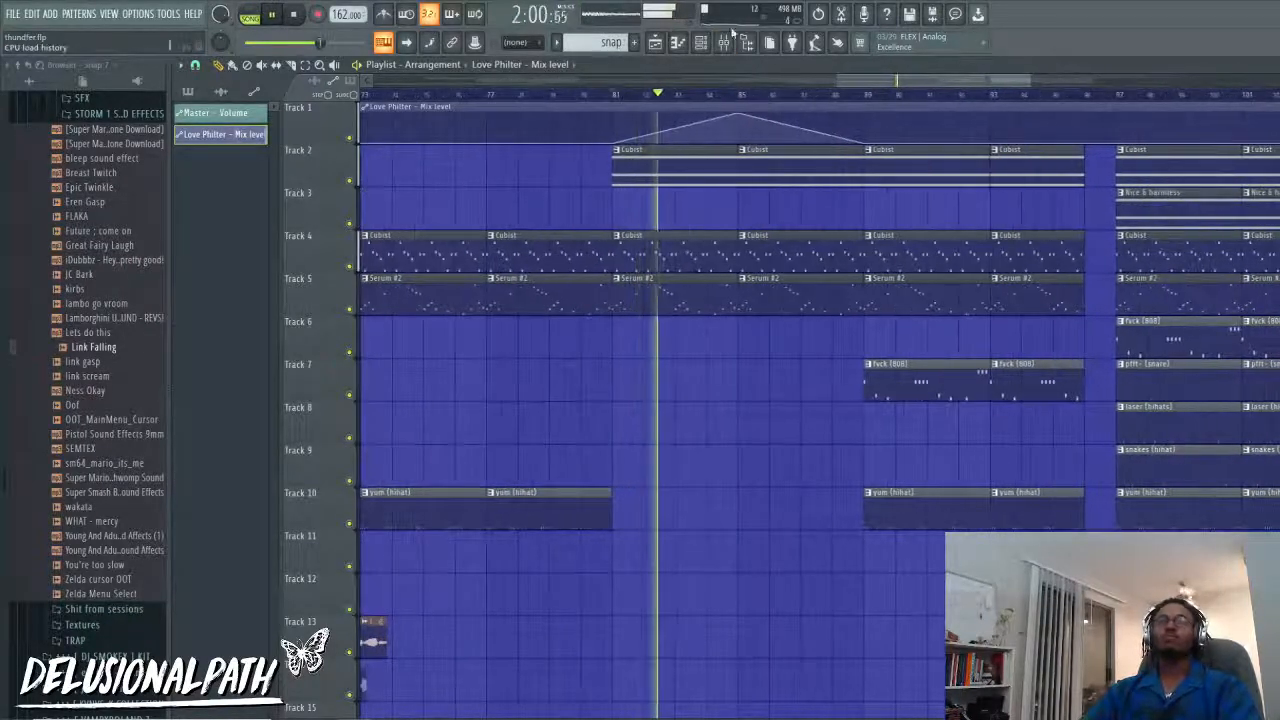
pyautogui.press('F9')
pyautogui.click(1194, 487)
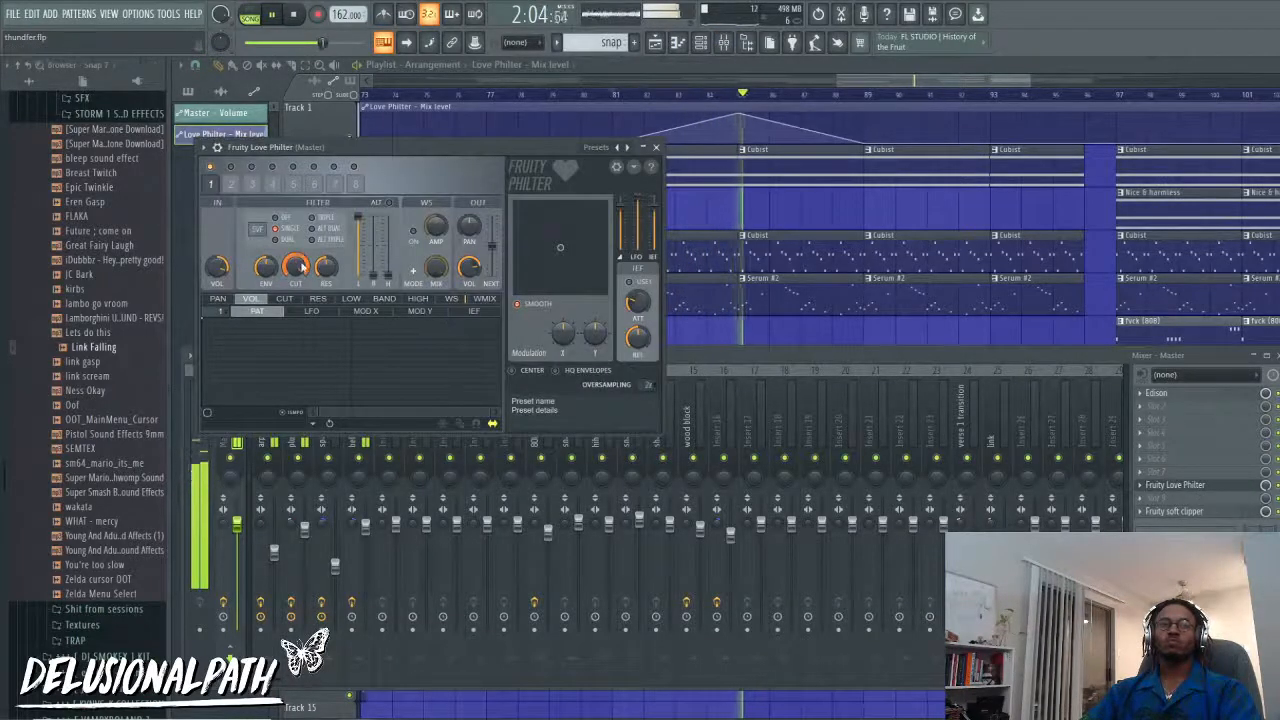
pyautogui.rightClick(302, 265)
pyautogui.press('space')
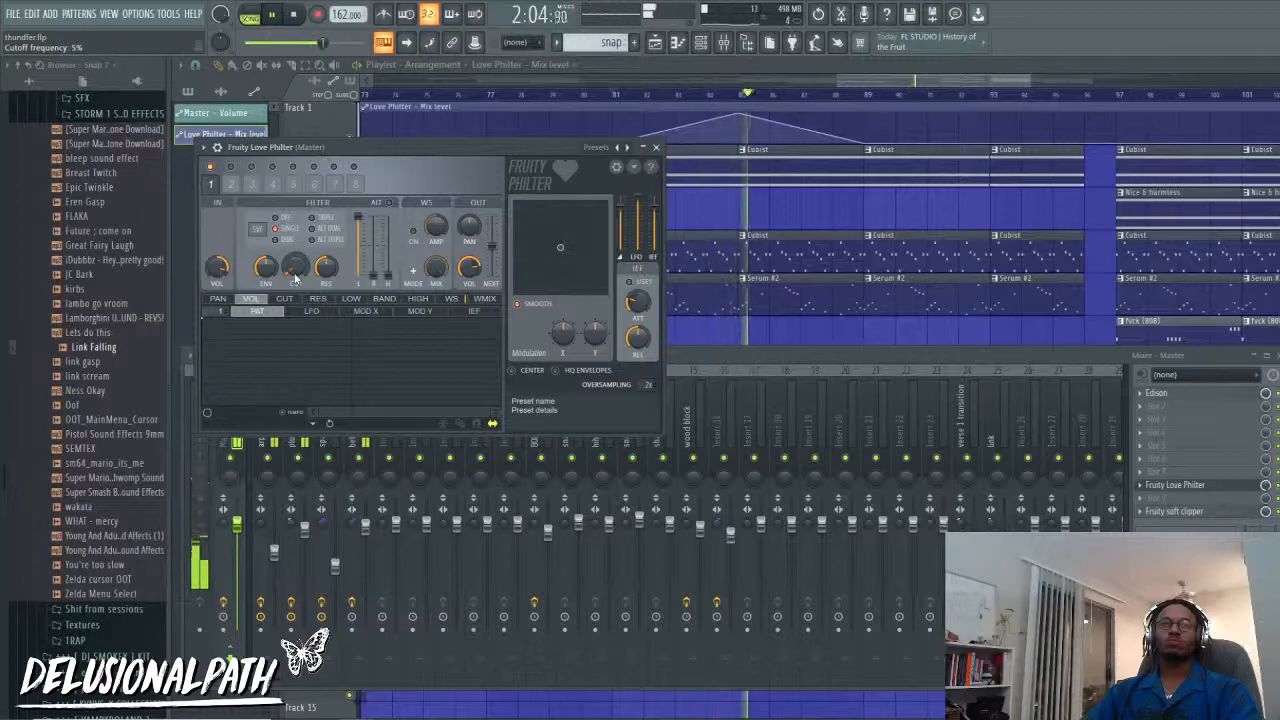
# Step: Round off the mix level automation's peak with curved points around bars 84 to 86 and play the section again
pyautogui.click(714, 122)
pyautogui.scroll(3, 760, 200)
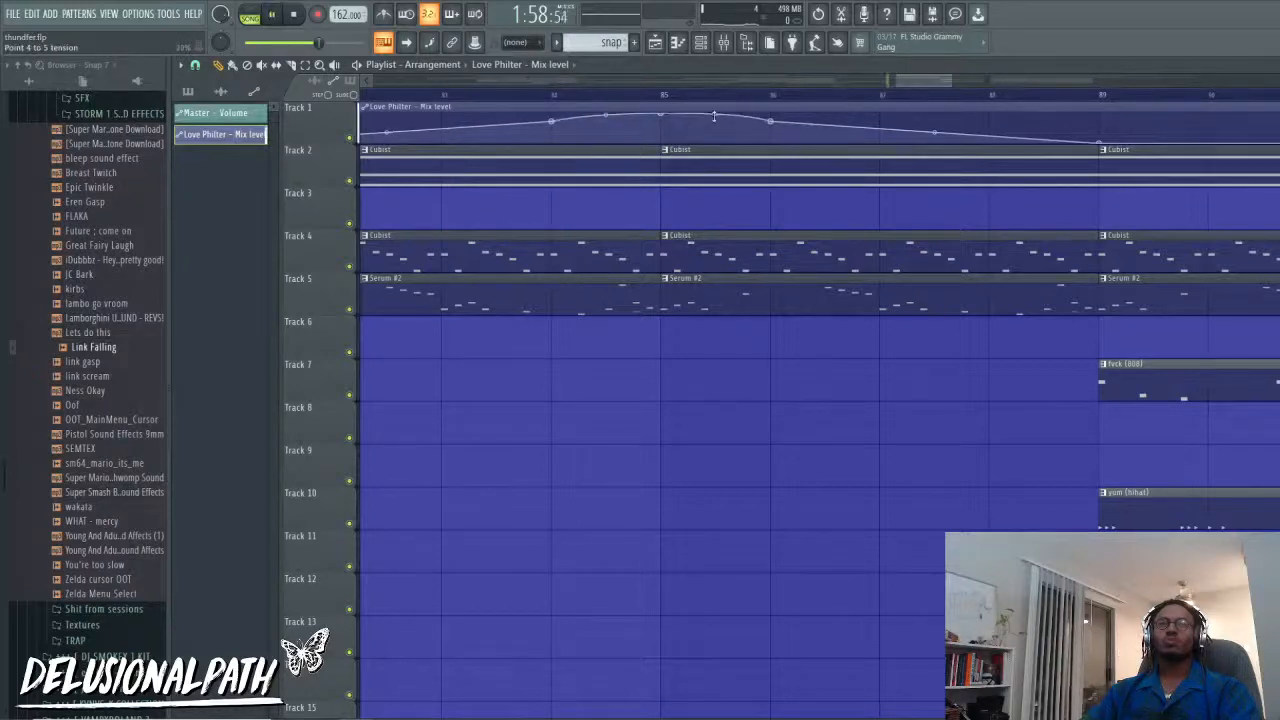
pyautogui.scroll(-4, 705, 380)
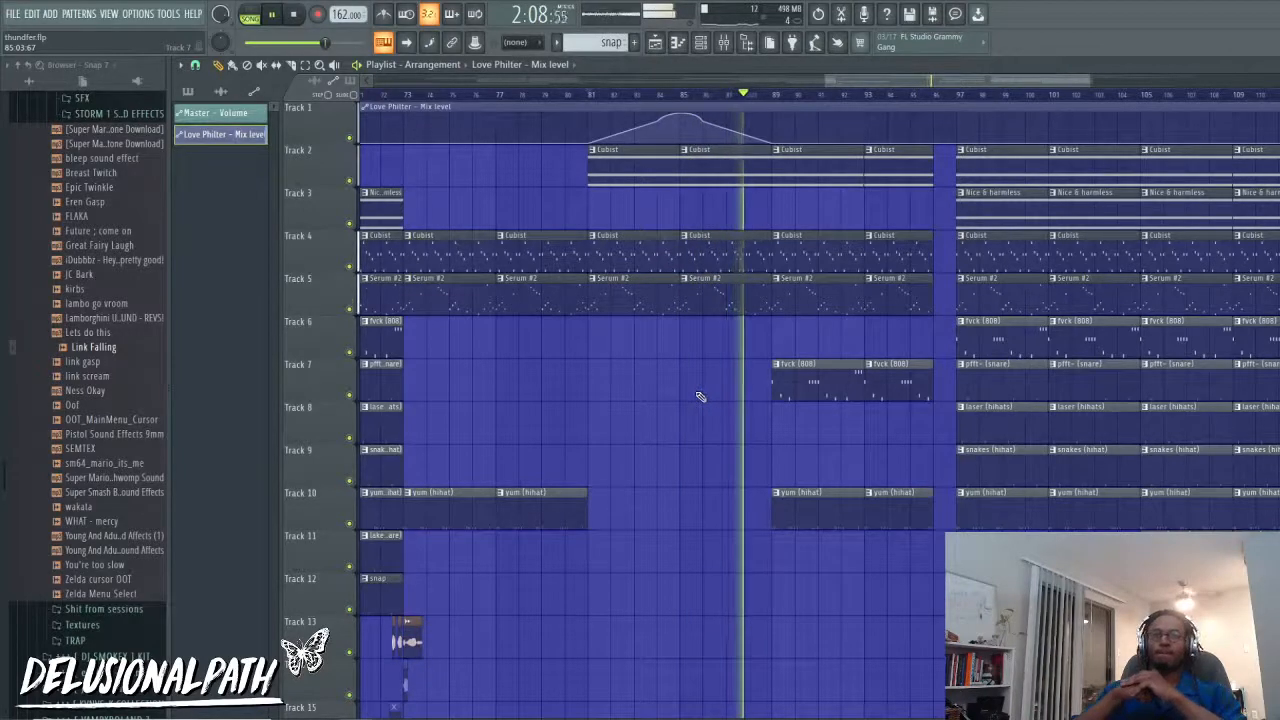
# Step: Enter a value of 1 for the mix level automation's peak point at bar 85 and save the project
pyautogui.scroll(3, 668, 200)
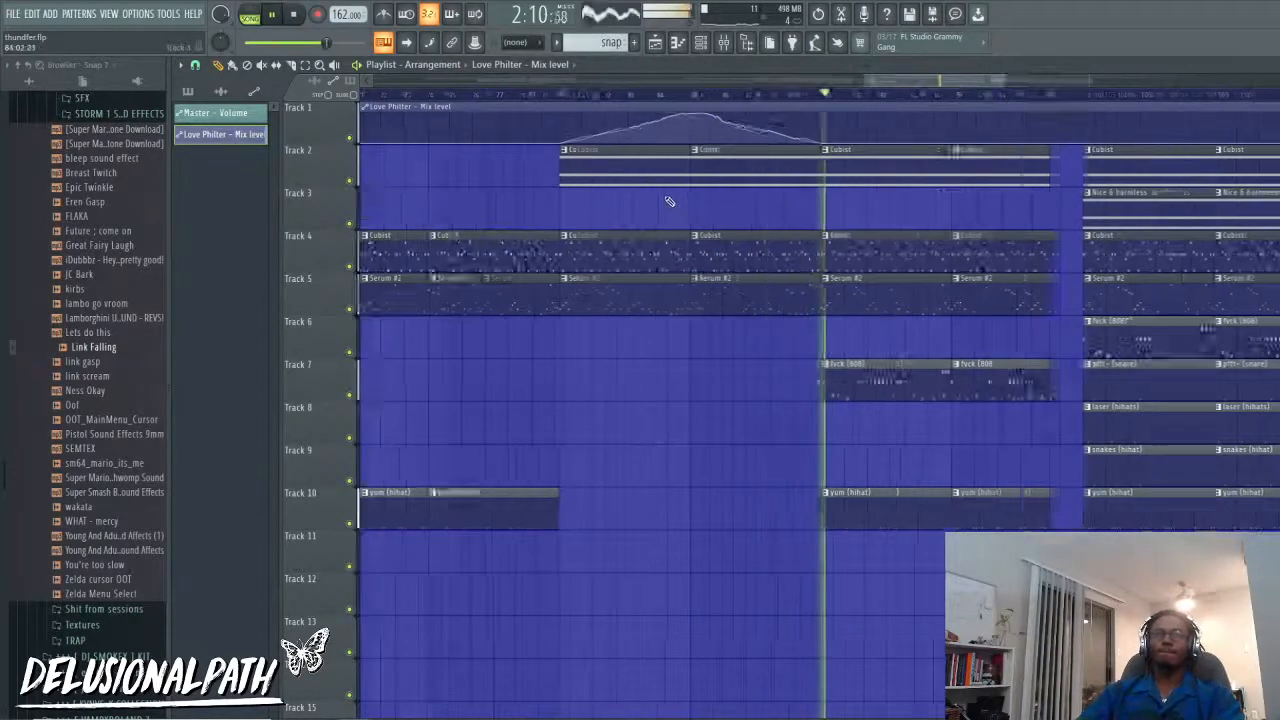
pyautogui.rightClick(731, 108)
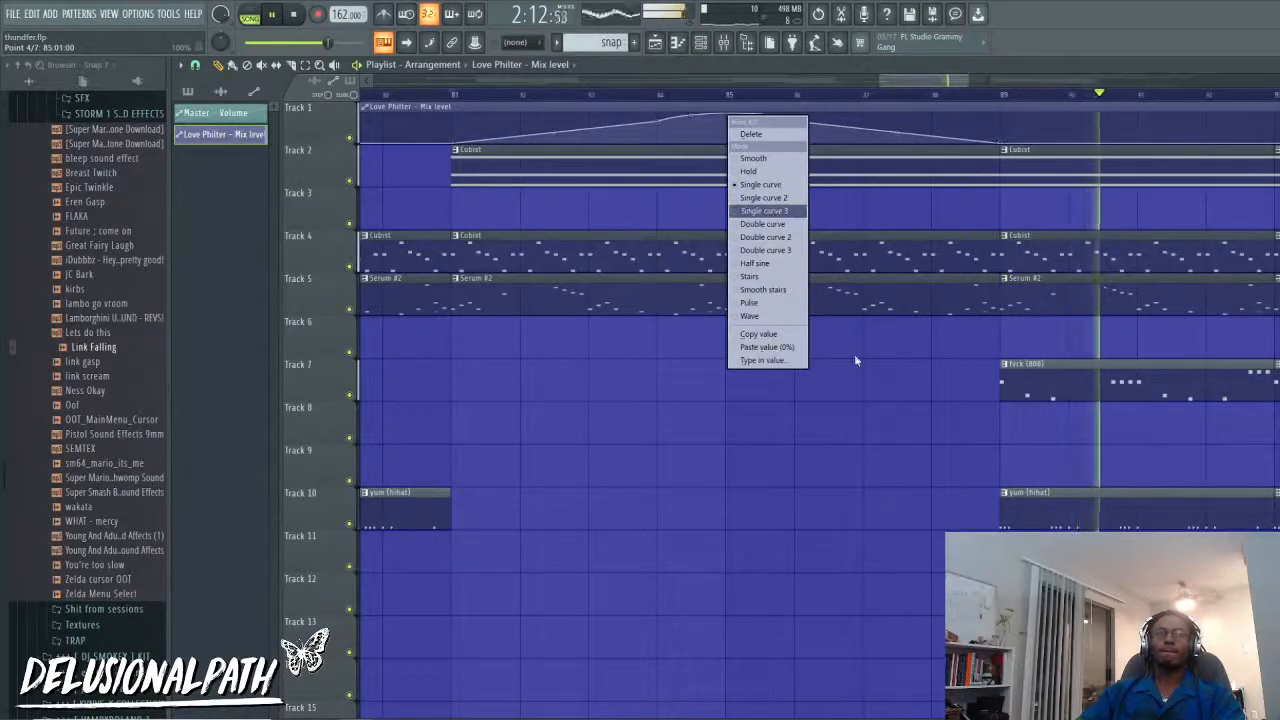
pyautogui.click(770, 359)
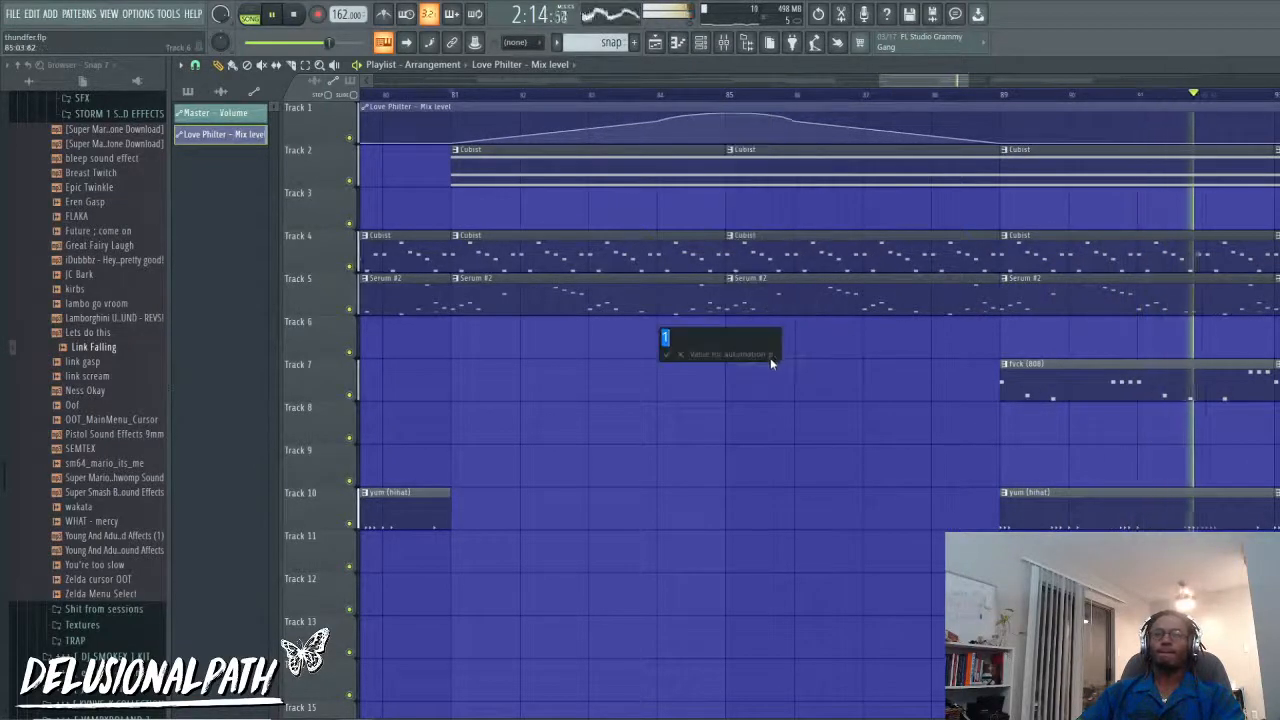
pyautogui.press('Return')
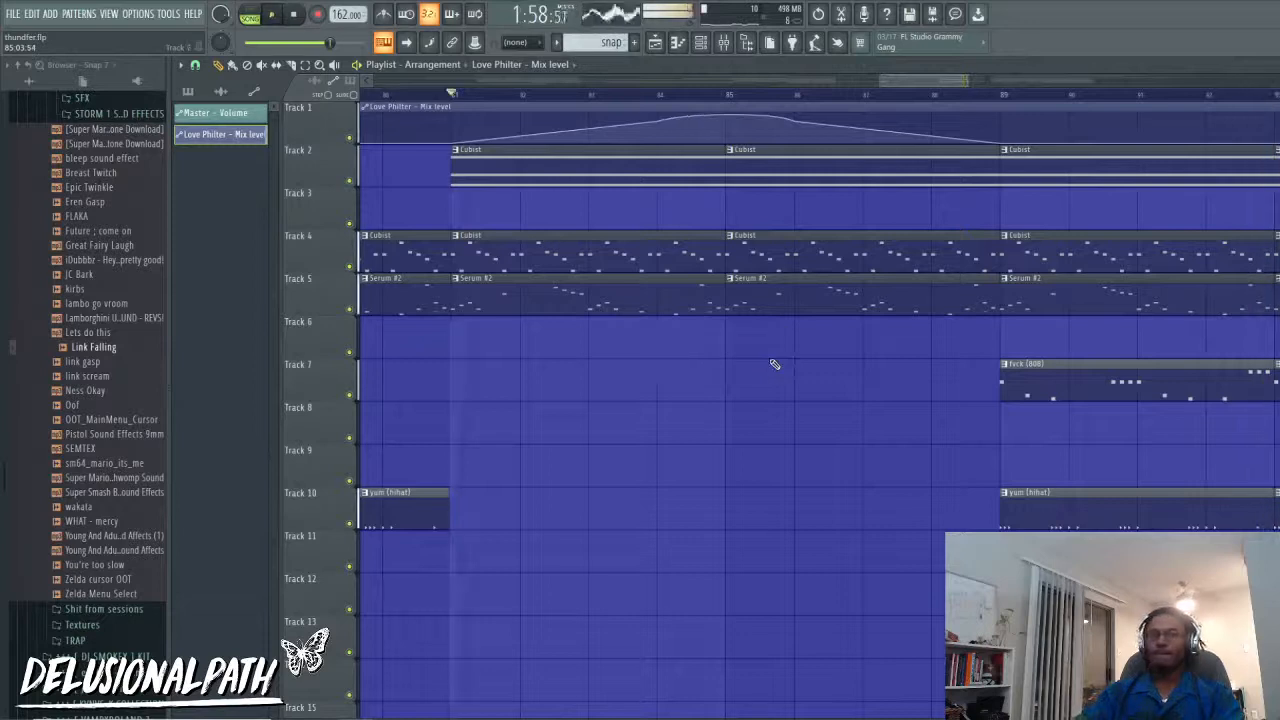
pyautogui.hotkey('ctrl', 's')
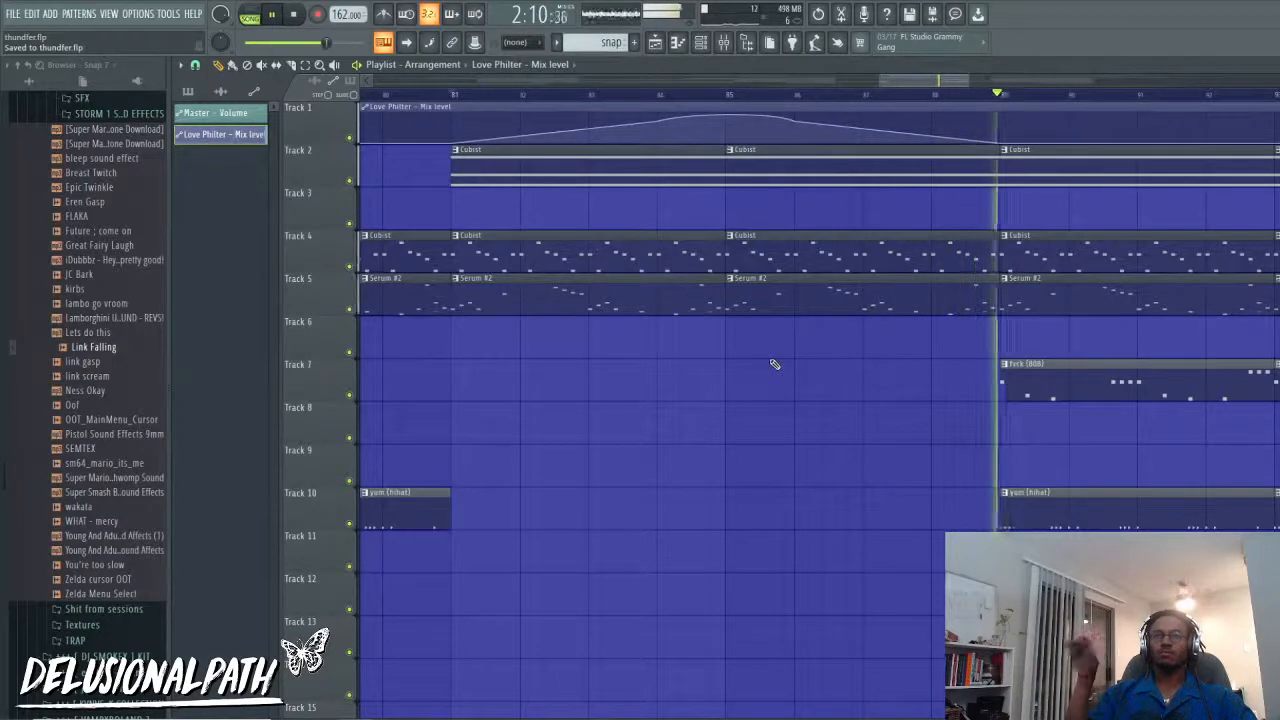
# Step: Delete the mix level automation points at bars 88 and 86 so the curve falls directly from bar 85 to bar 89
pyautogui.rightClick(797, 123)
pyautogui.rightClick(931, 117)
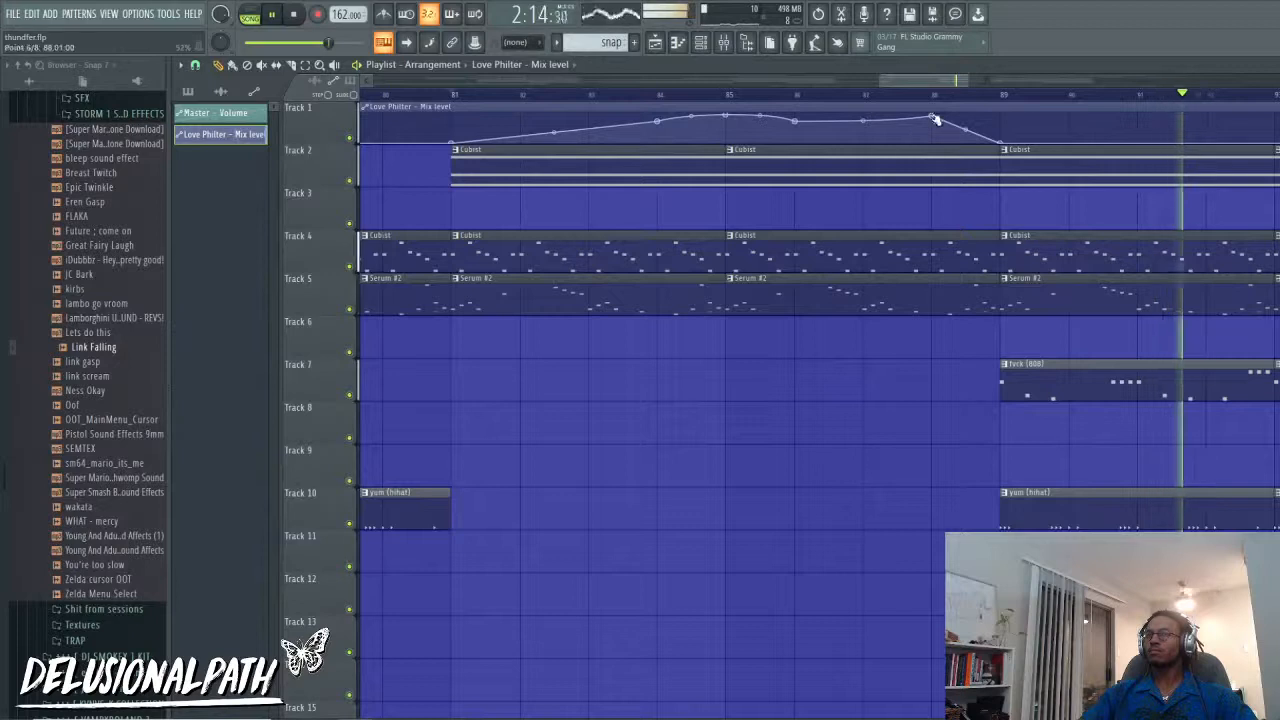
pyautogui.rightClick(933, 118)
pyautogui.click(955, 132)
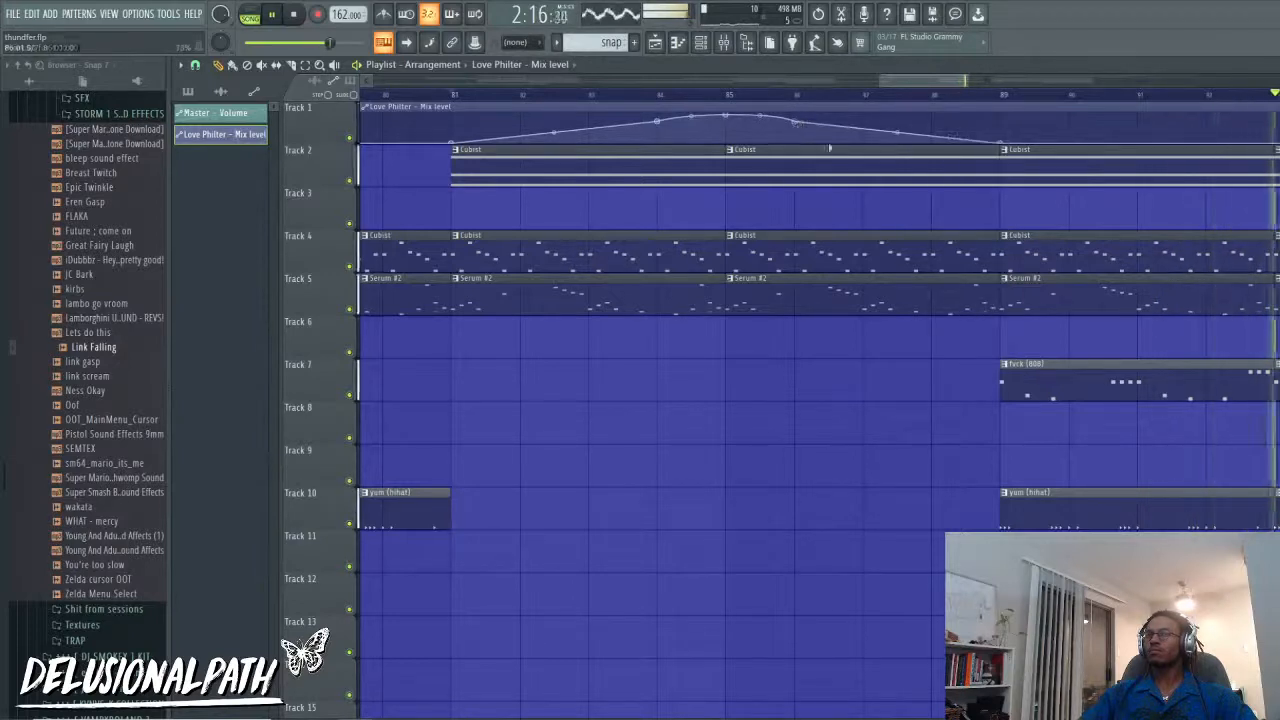
pyautogui.rightClick(796, 126)
pyautogui.click(830, 139)
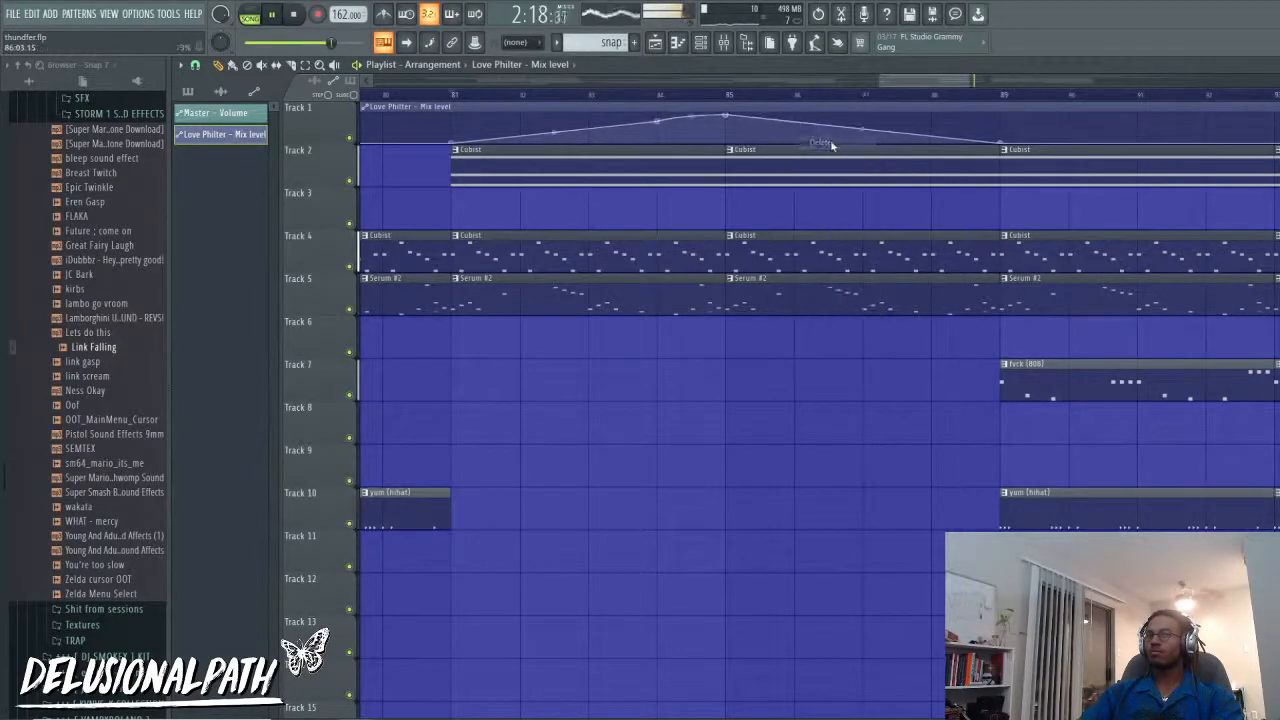
# Step: Bend the mix level curve's descent after bar 85 and replay the sweep from bars 85 and 83
pyautogui.click(452, 96)
pyautogui.click(729, 97)
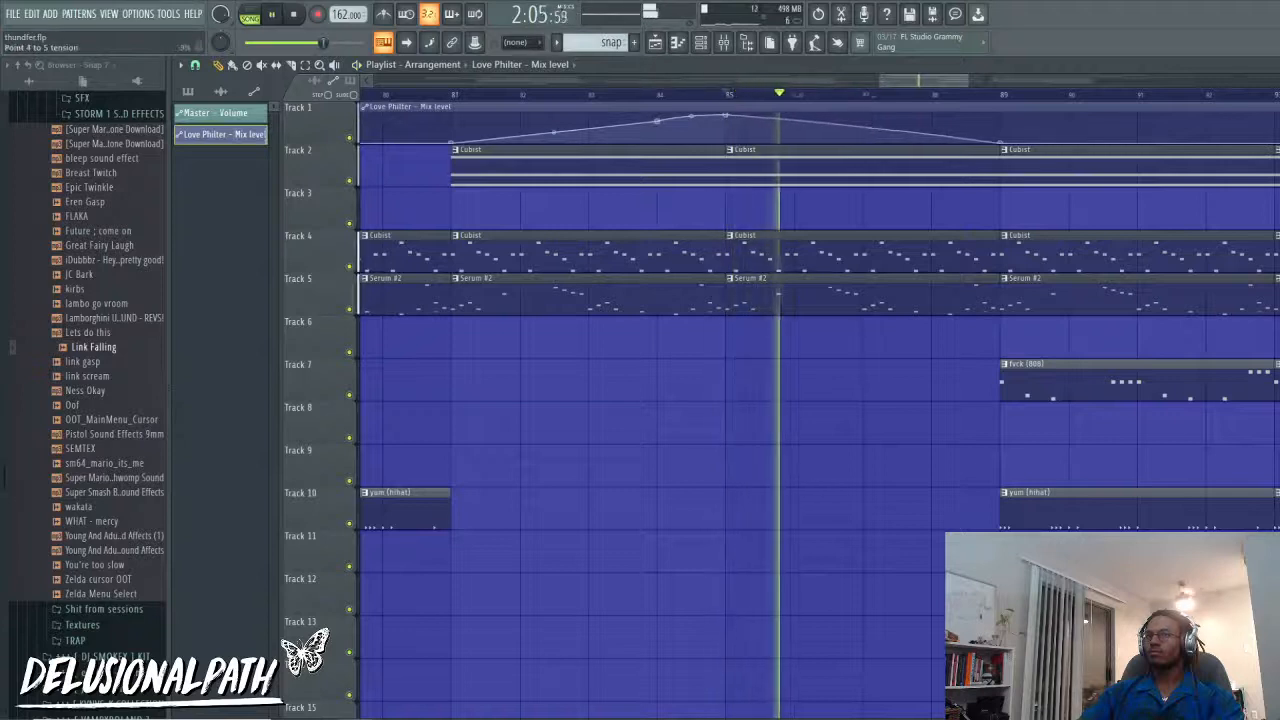
pyautogui.click(730, 97)
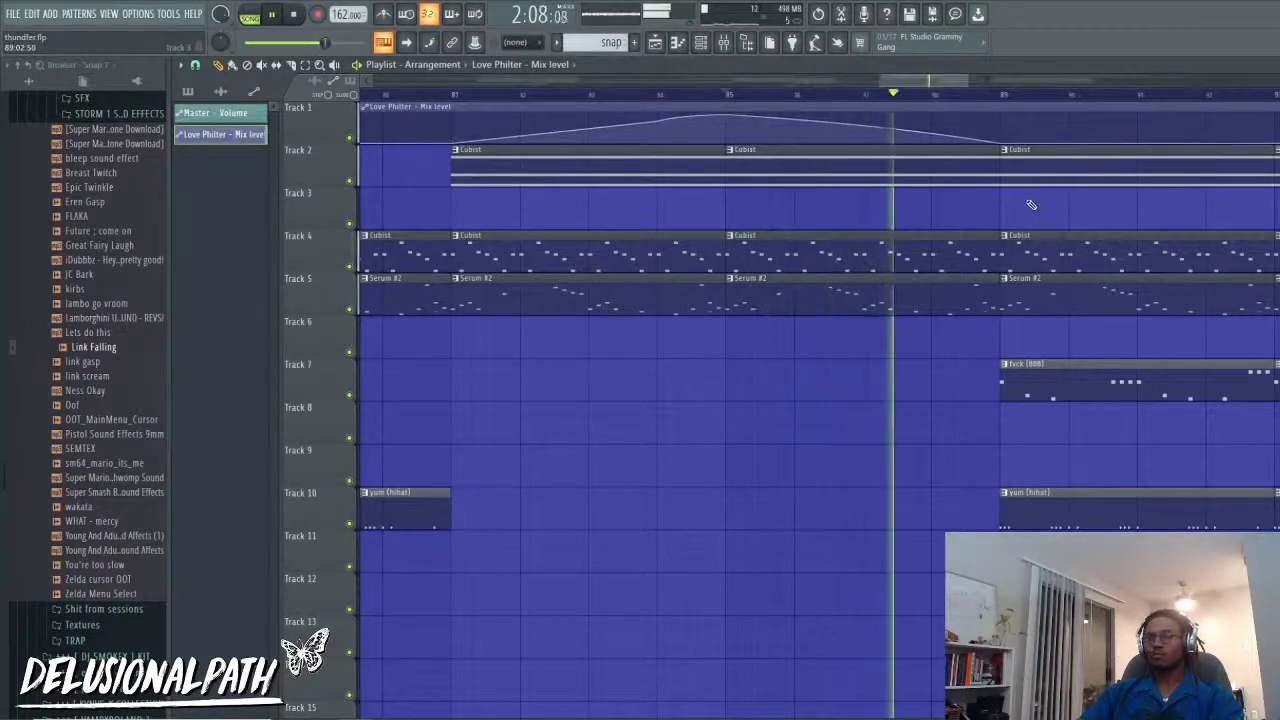
pyautogui.click(590, 95)
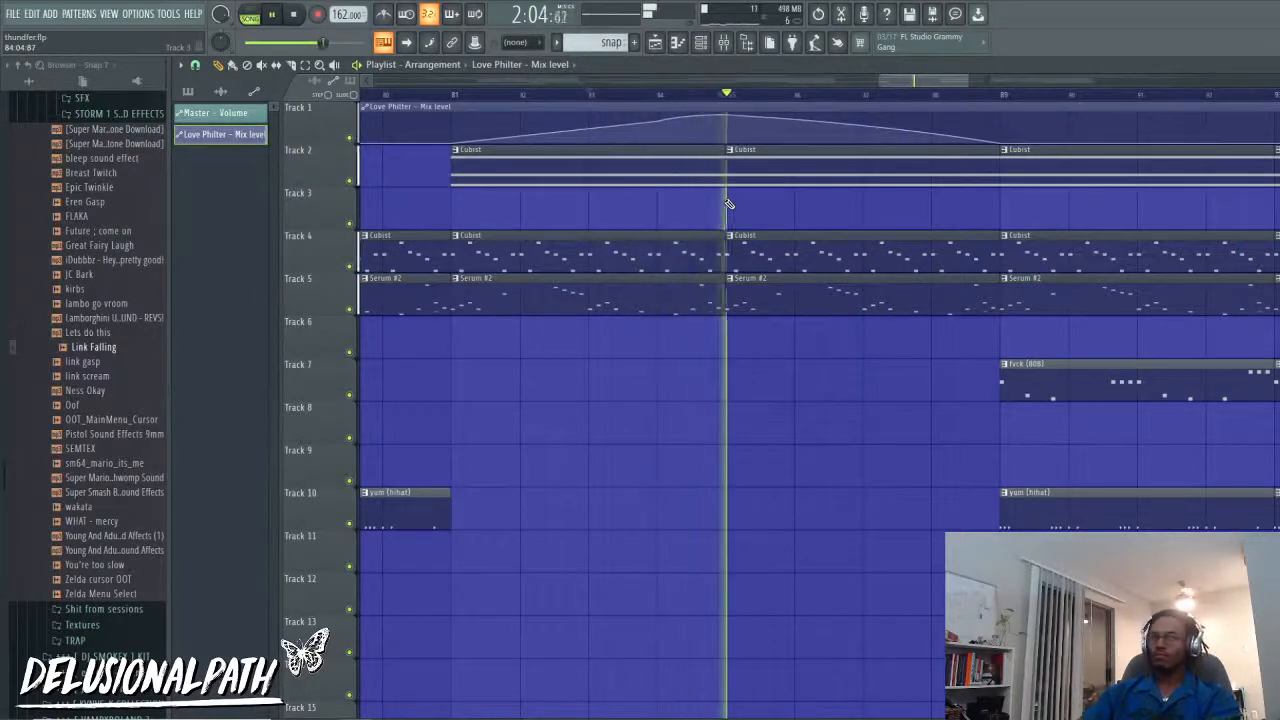
# Step: Look over the whole arrangement during playback, examining the section up to bar 97 and the Link Falling clip on Track 16
pyautogui.scroll(-2, 729, 203)
pyautogui.scroll(-3, 729, 203)
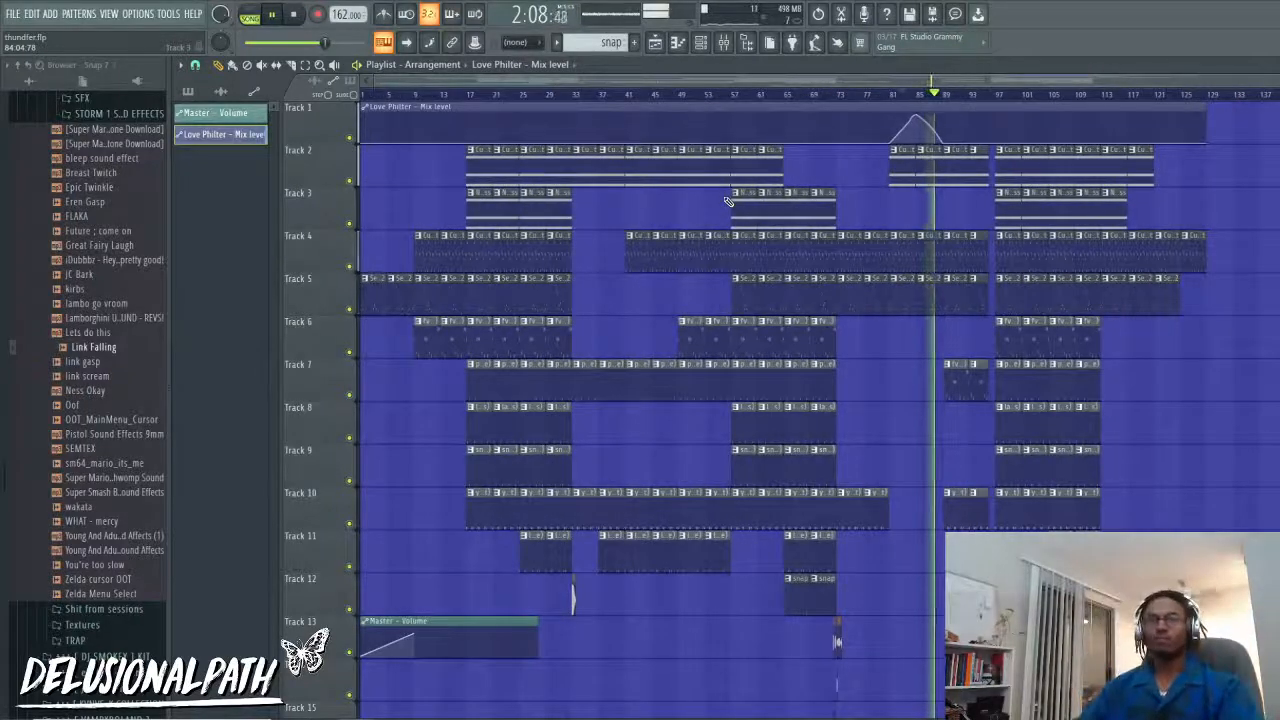
pyautogui.scroll(5, 948, 350)
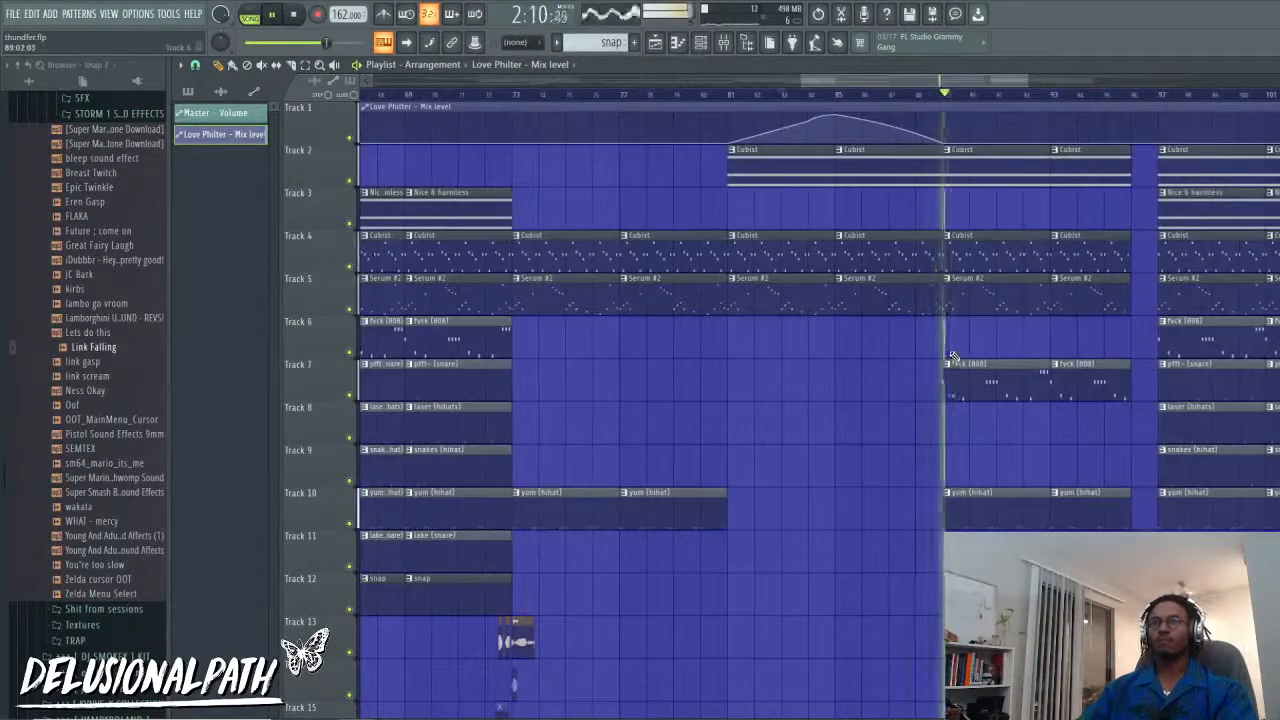
pyautogui.scroll(-5, 990, 445)
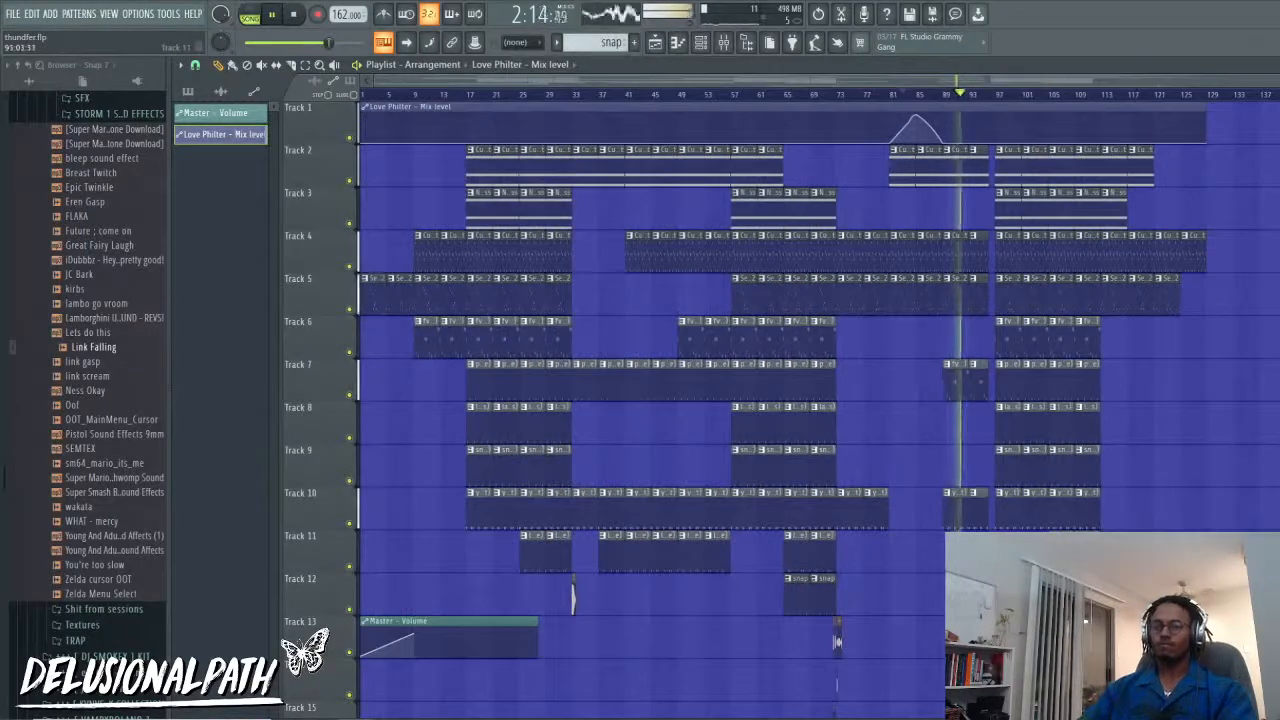
pyautogui.scroll(4, 837, 641)
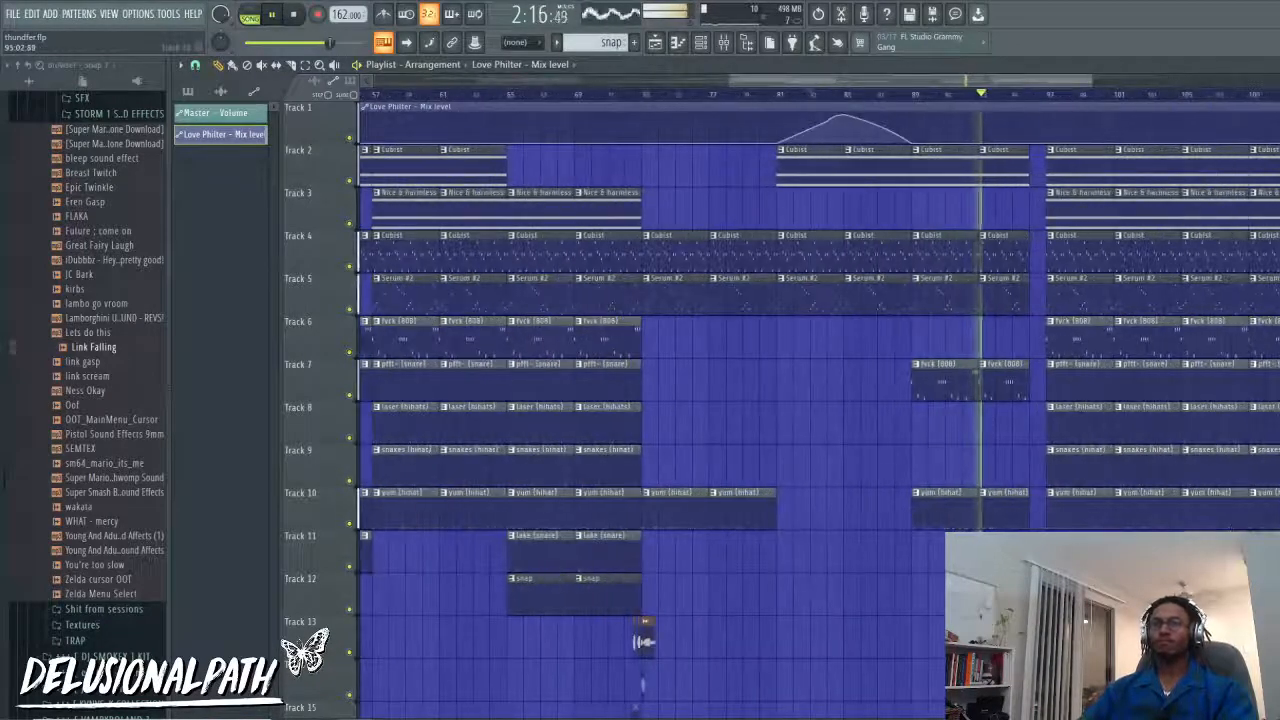
pyautogui.scroll(3, 980, 376)
pyautogui.scroll(-7, 777, 566)
pyautogui.scroll(-3, 740, 441)
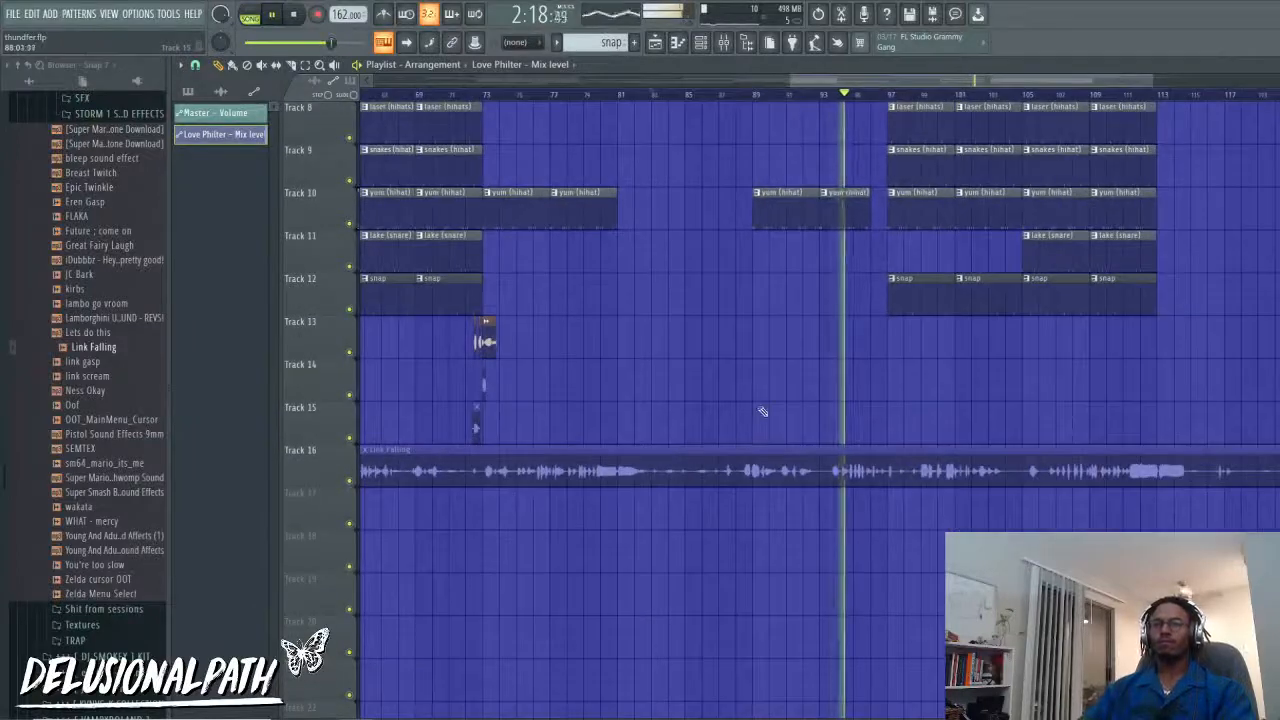
pyautogui.scroll(-3, 764, 425)
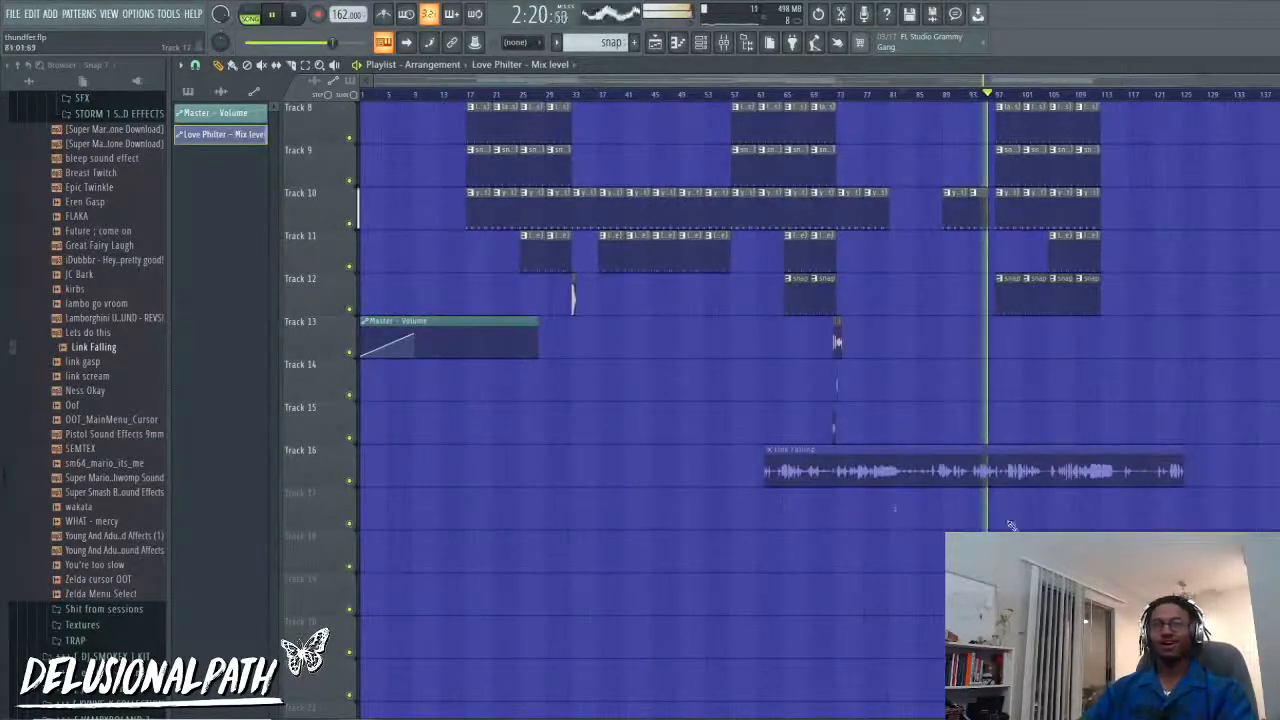
pyautogui.scroll(4, 1010, 524)
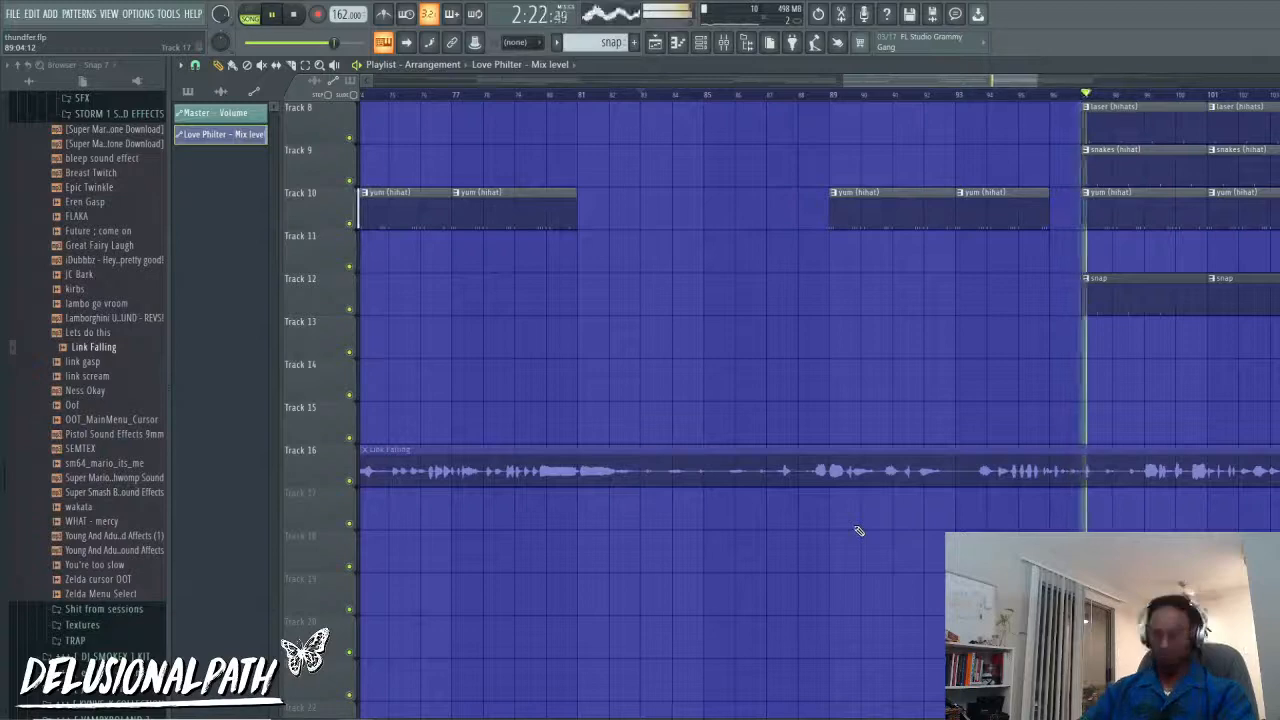
# Step: Stop playback, unmute the Link Falling clip on Track 16 and move it to start at bar 113
pyautogui.scroll(-4, 731, 497)
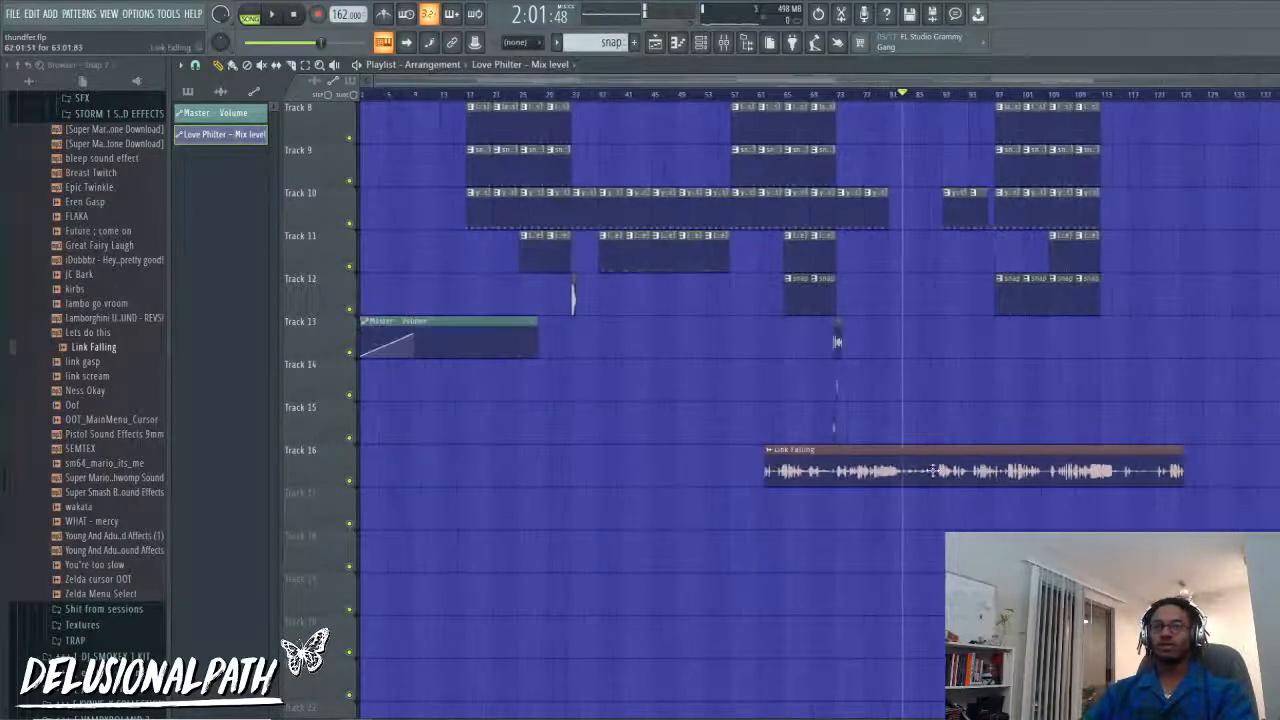
pyautogui.click(960, 478)
pyautogui.moveTo(960, 478); pyautogui.dragTo(1215, 468)
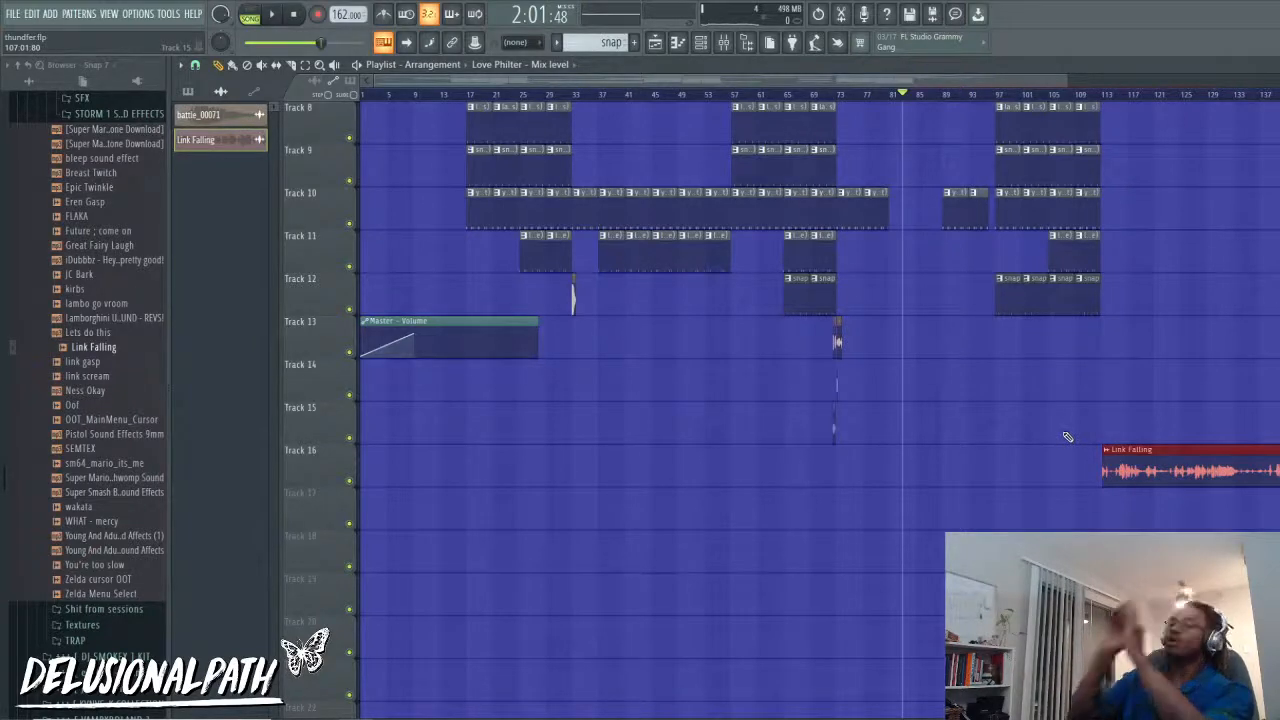
# Step: Listen through the Link Falling clip on Track 16 from bar 113 onward
pyautogui.scroll(-1, 1177, 417)
pyautogui.scroll(3, 1170, 408)
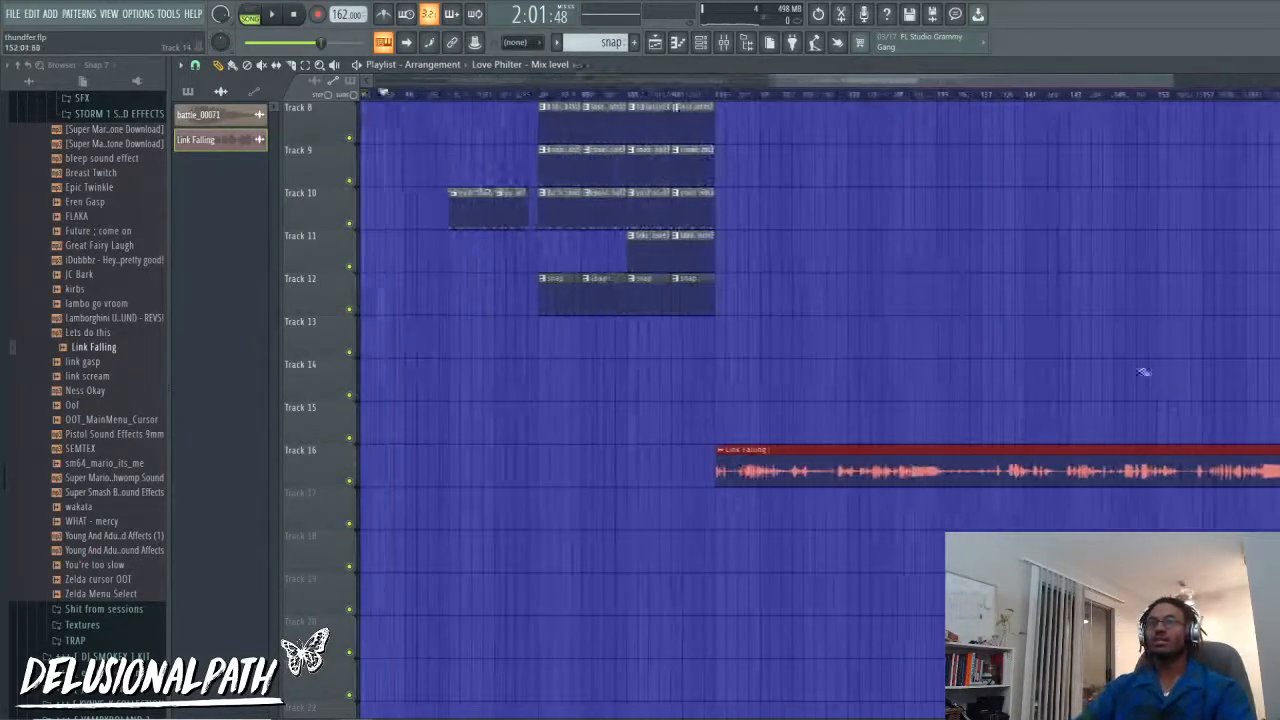
pyautogui.scroll(2, 705, 100)
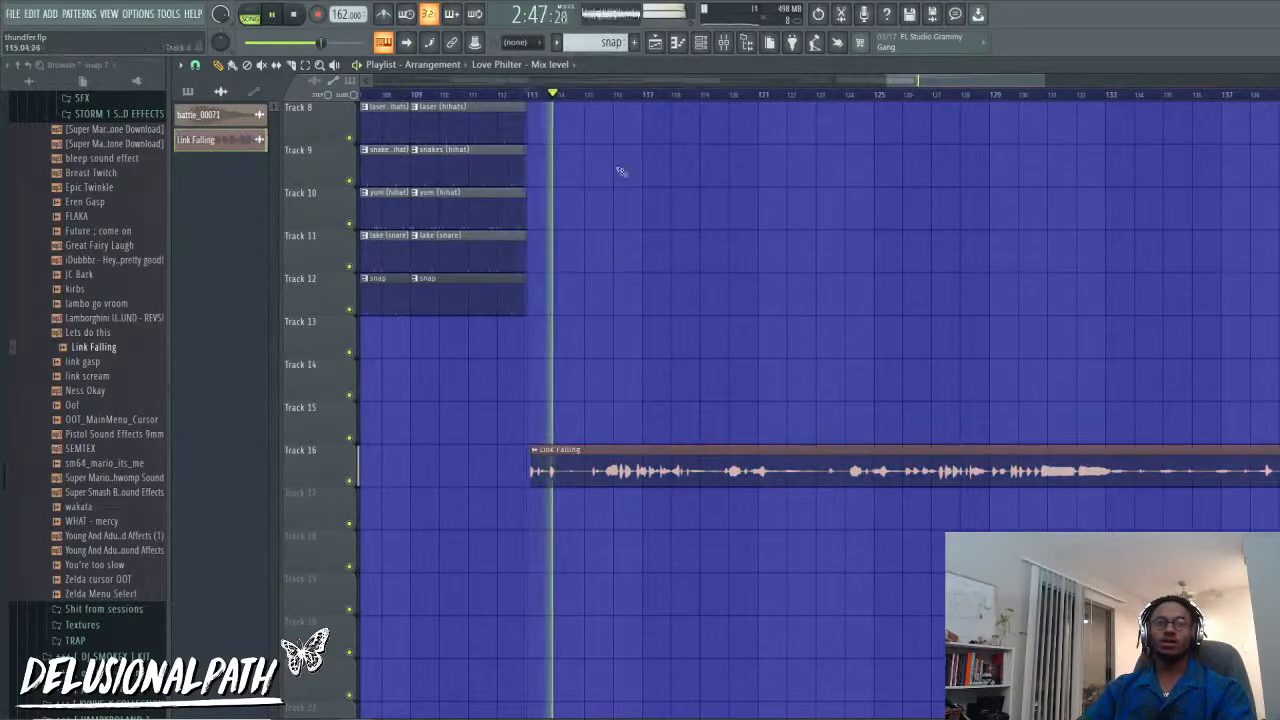
pyautogui.click(615, 96)
pyautogui.press('space')
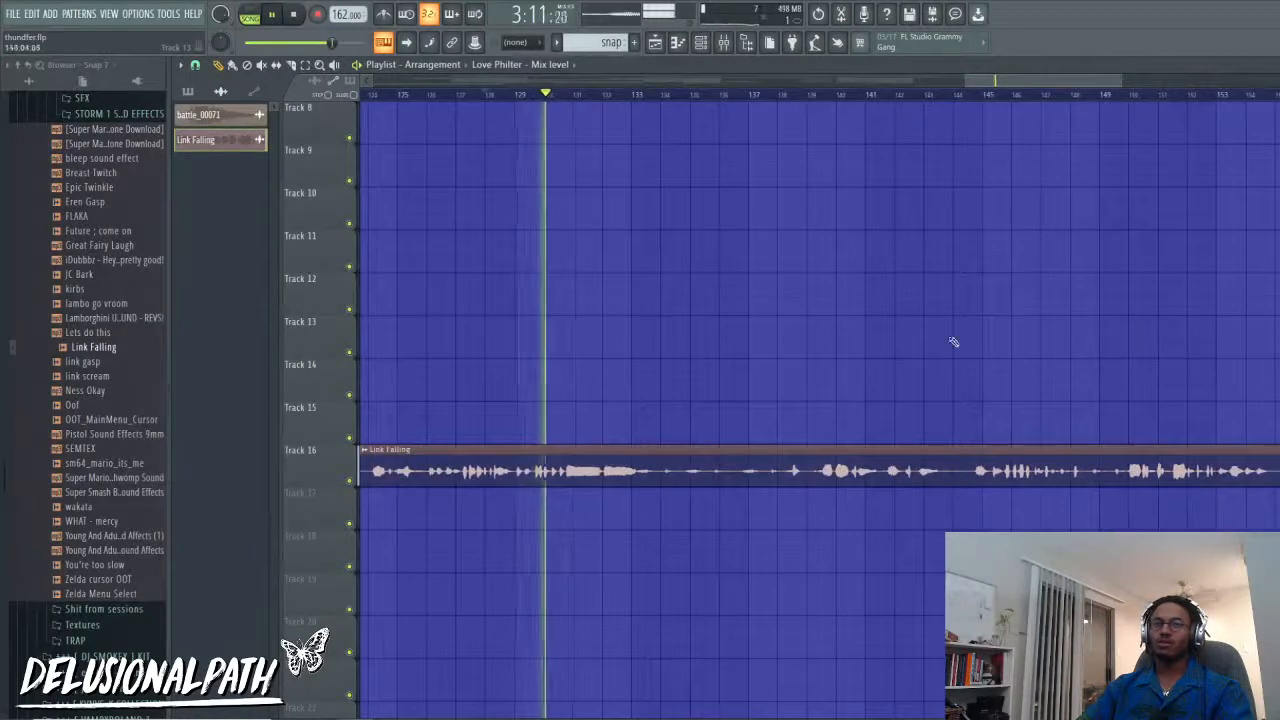
pyautogui.scroll(5, 583, 357)
pyautogui.scroll(-3, 575, 355)
pyautogui.scroll(1, 614, 411)
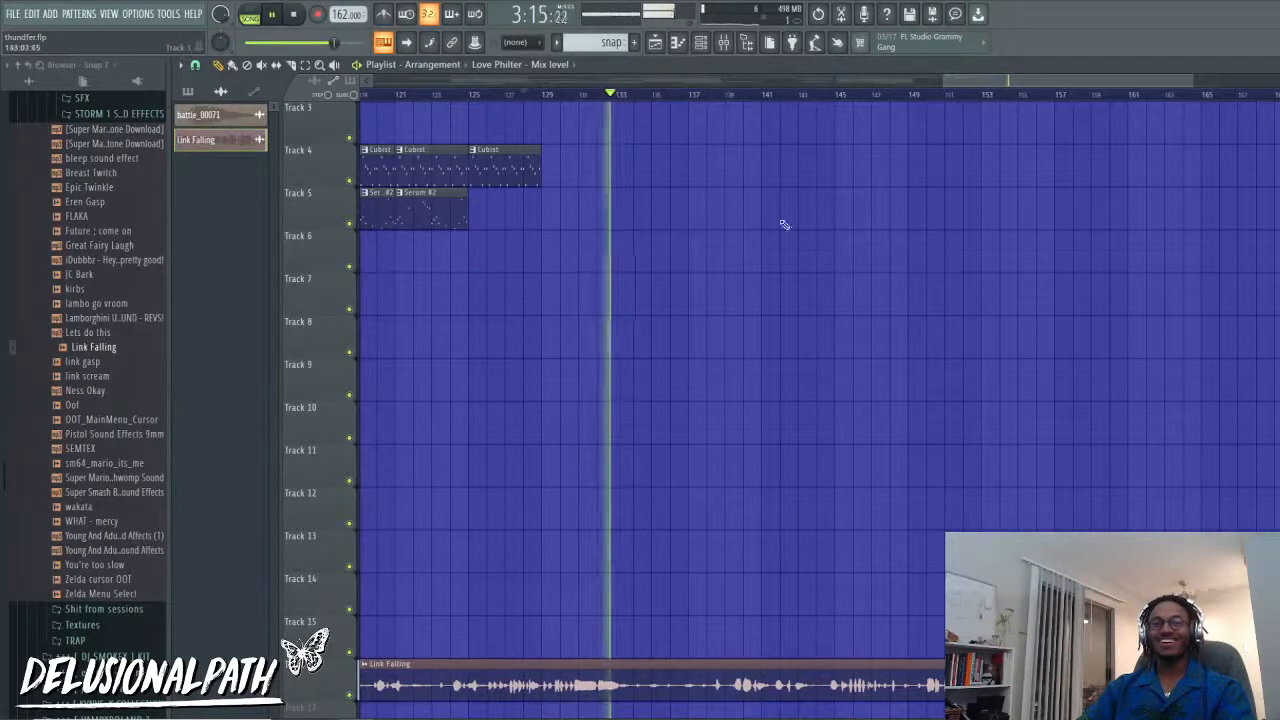
# Step: Audition the Link Falling clip around bars 140, 143 and 146 for a usable sound
pyautogui.press('space')
pyautogui.click(746, 94)
pyautogui.press('space')
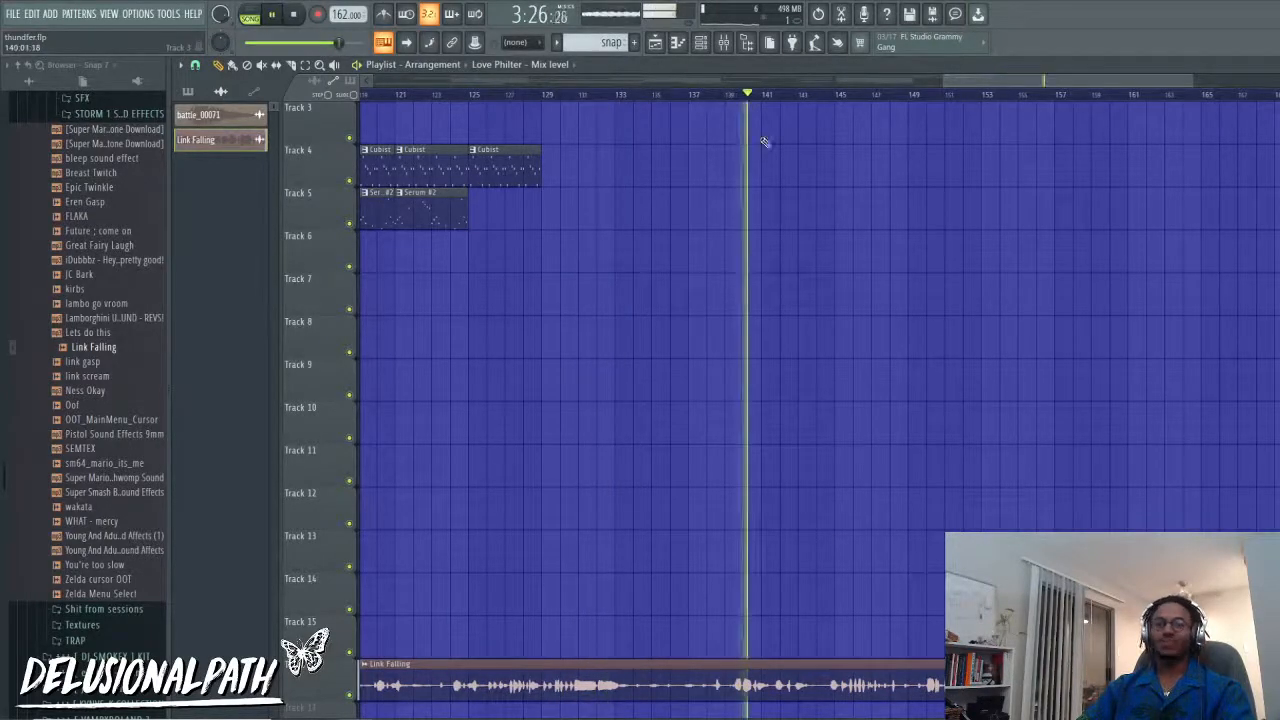
pyautogui.click(801, 94)
pyautogui.press('space')
pyautogui.click(860, 95)
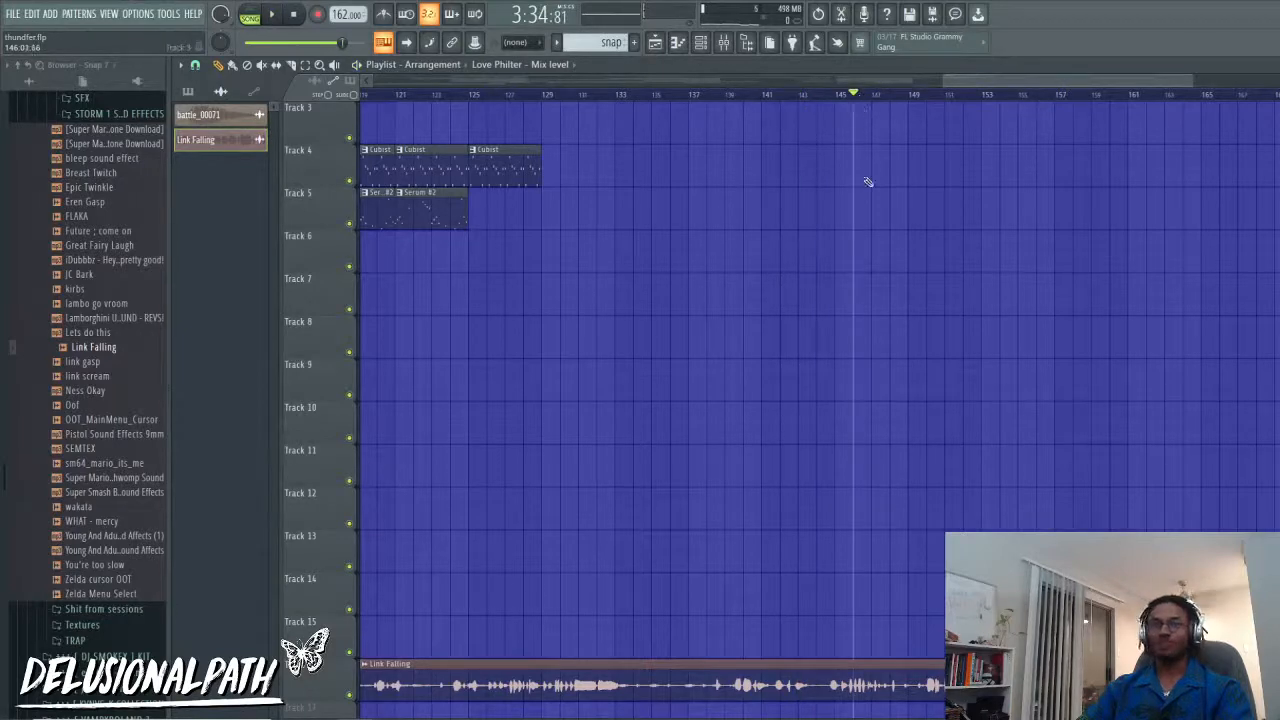
pyautogui.scroll(3, 770, 112)
pyautogui.press('space')
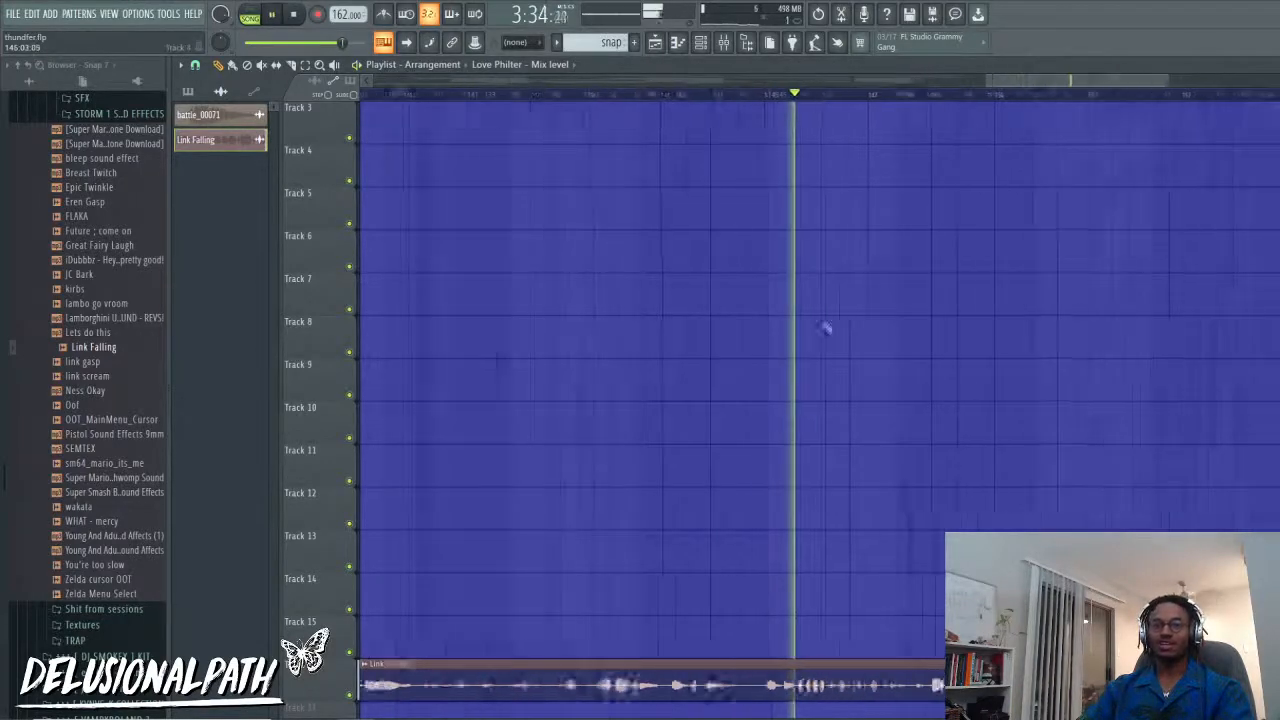
# Step: Slice the Link Falling clip on Track 16 just before bar 146 and play the sliced part
pyautogui.press('space')
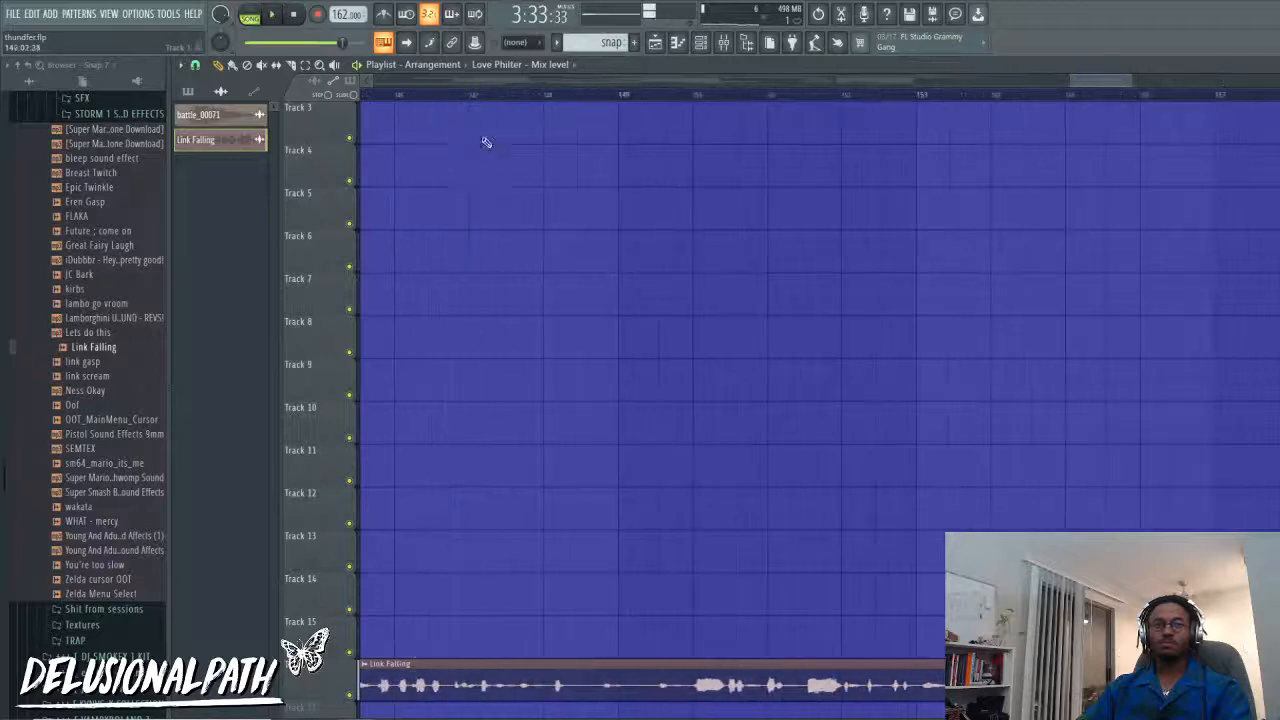
pyautogui.scroll(2, 430, 95)
pyautogui.press('space')
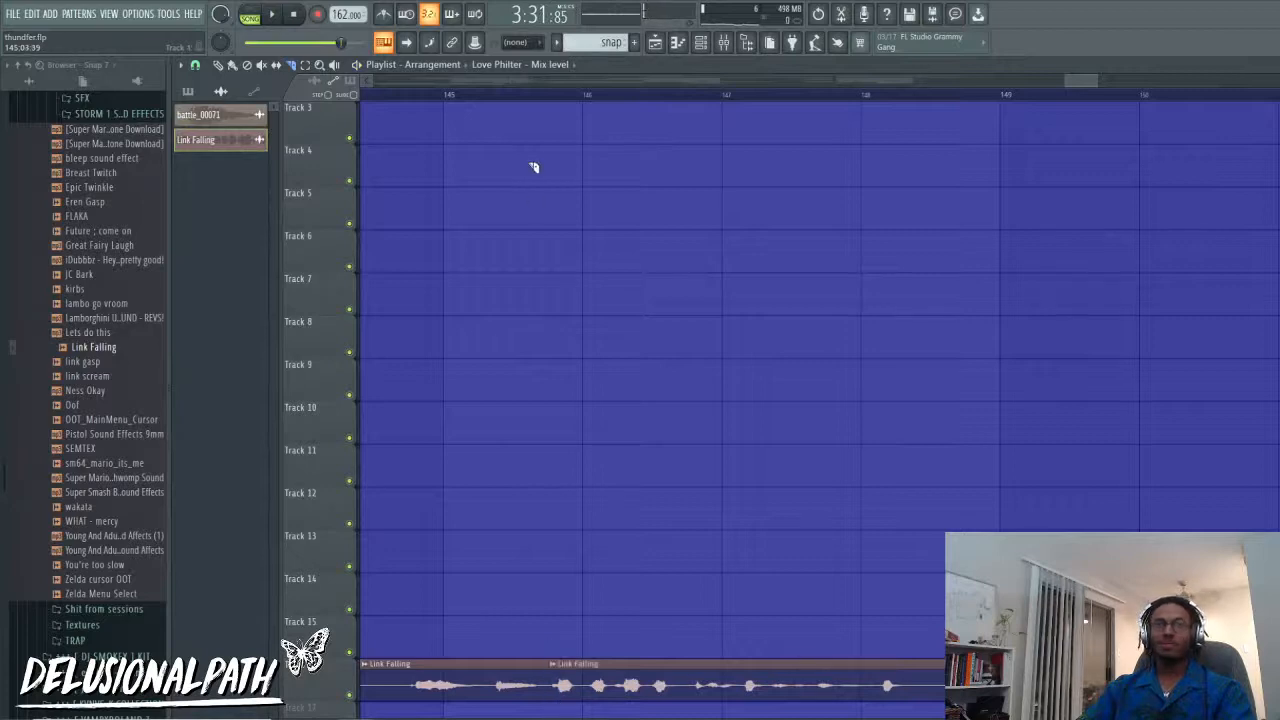
pyautogui.press('space')
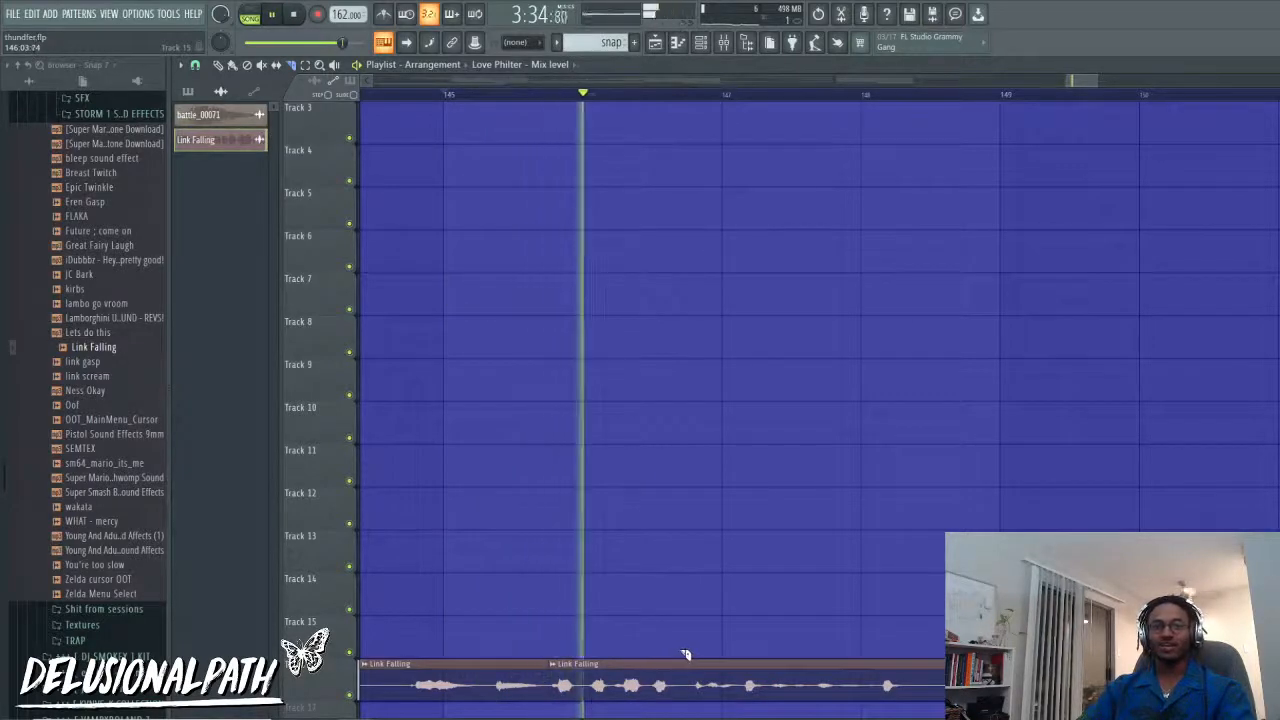
pyautogui.scroll(1, 686, 706)
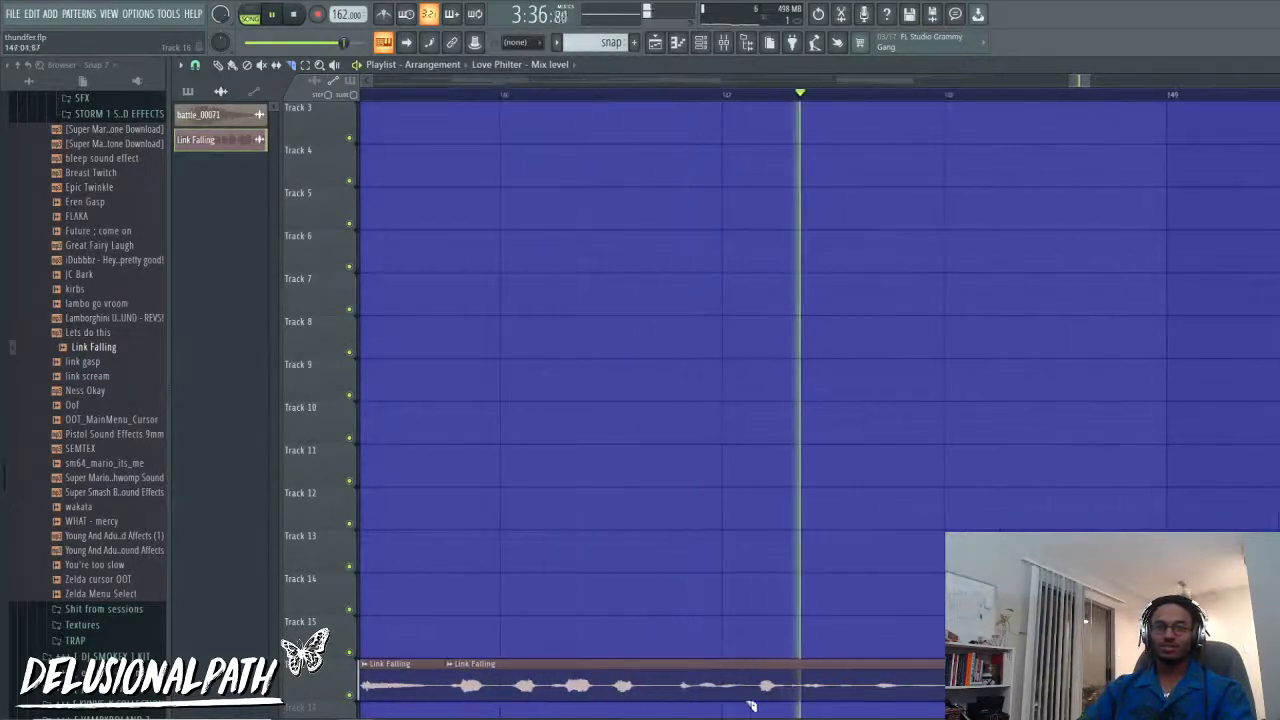
pyautogui.press('space')
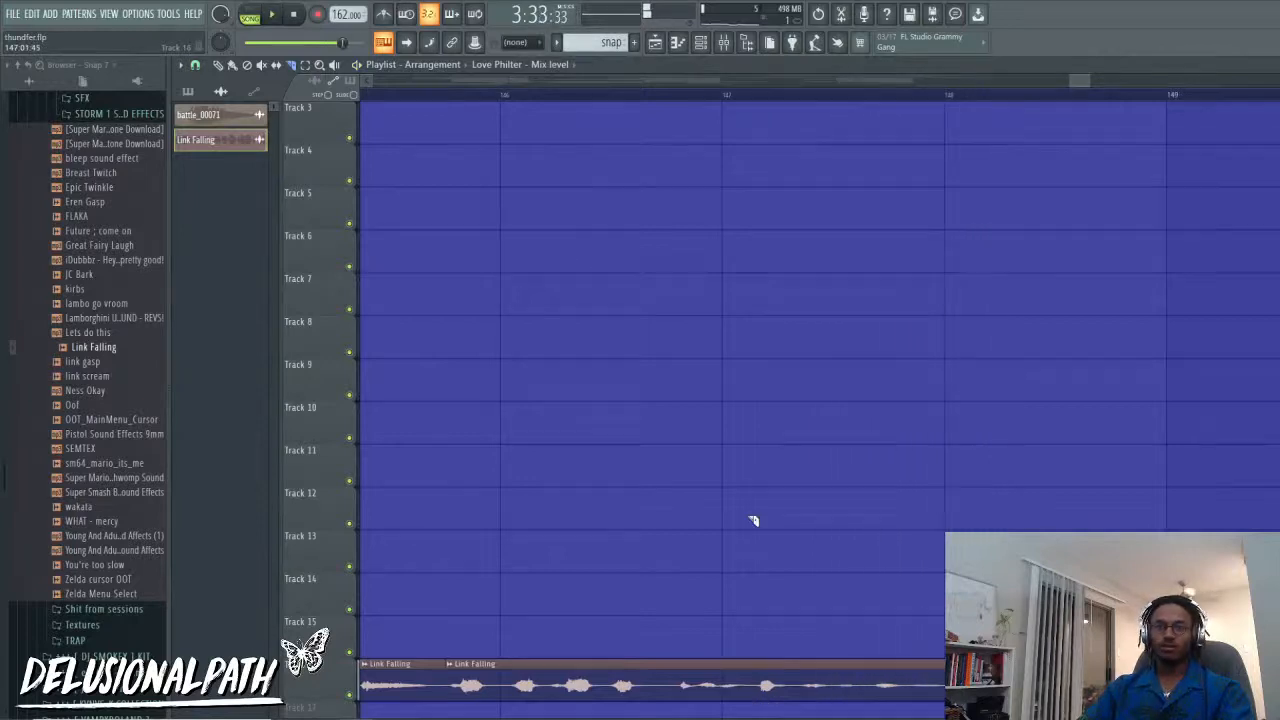
# Step: Replay the Link Falling clip repeatedly from bar 147 to locate the sound just after that bar
pyautogui.click(724, 96)
pyautogui.press('space')
pyautogui.press('space')
pyautogui.press('space')
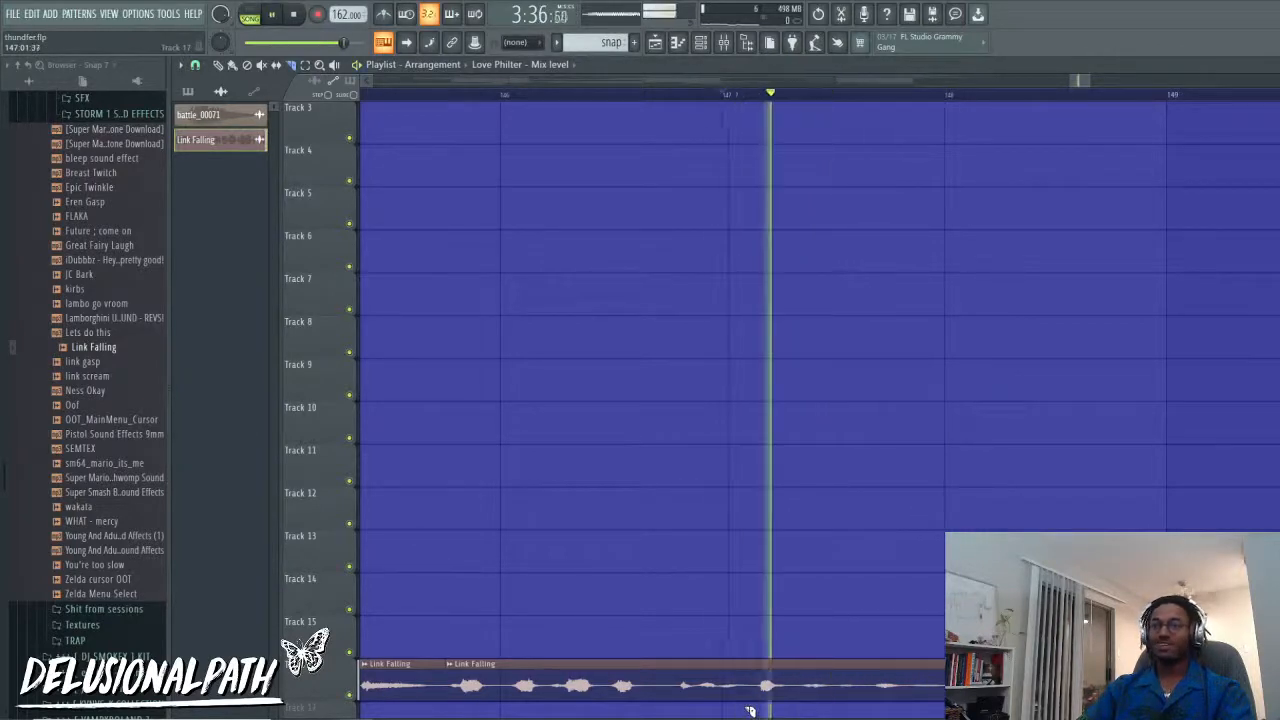
pyautogui.press('space')
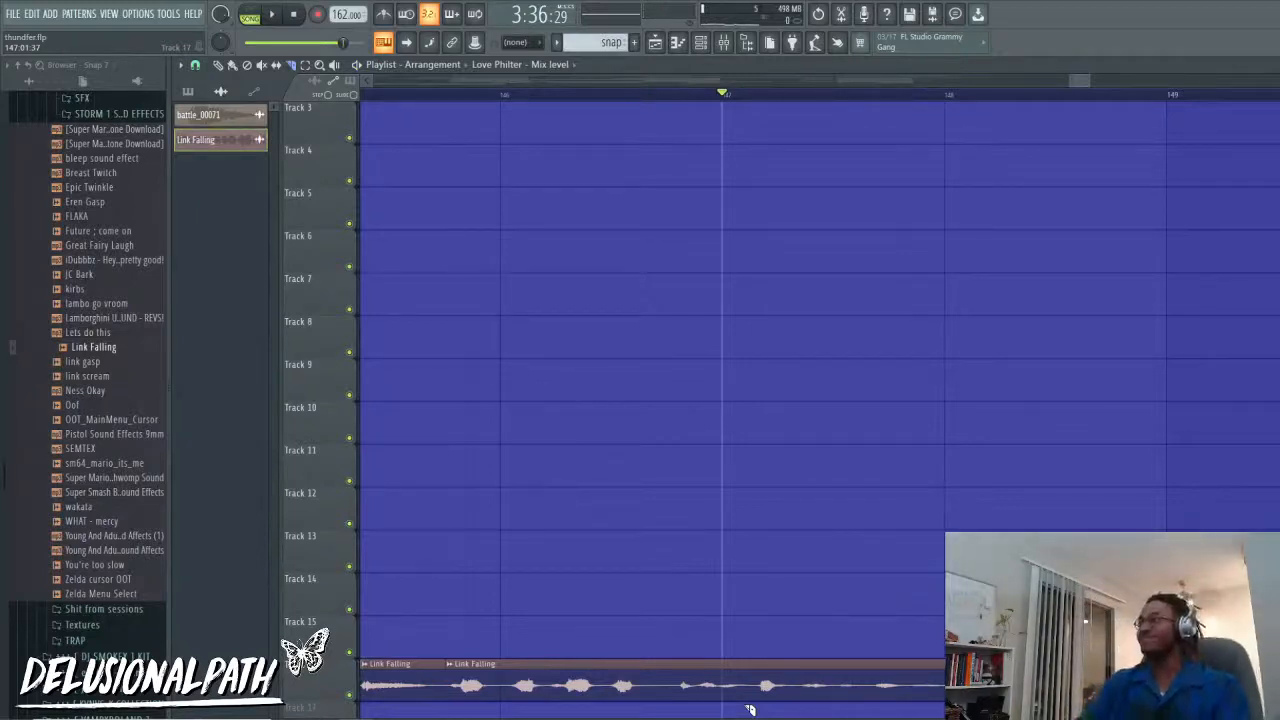
pyautogui.press('space')
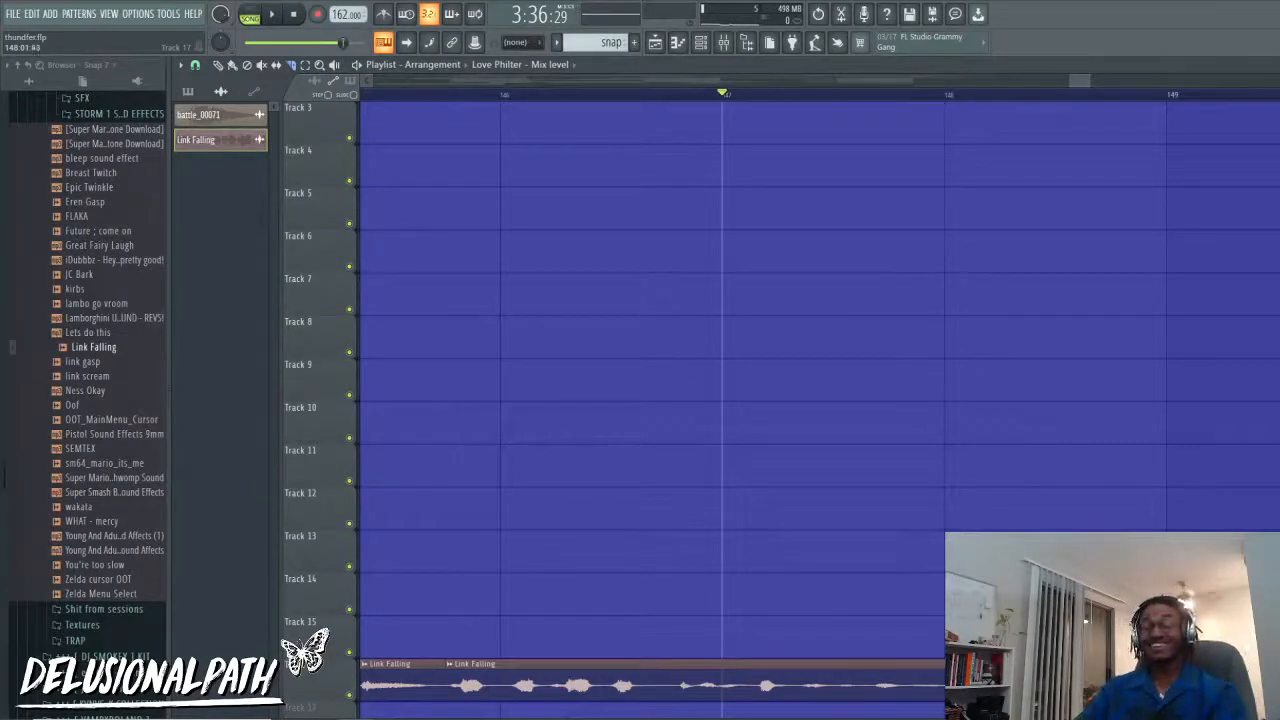
# Step: Move the sliced Link Falling piece to Track 13 so it ends around bar 95, and play from there
pyautogui.scroll(-8, 806, 586)
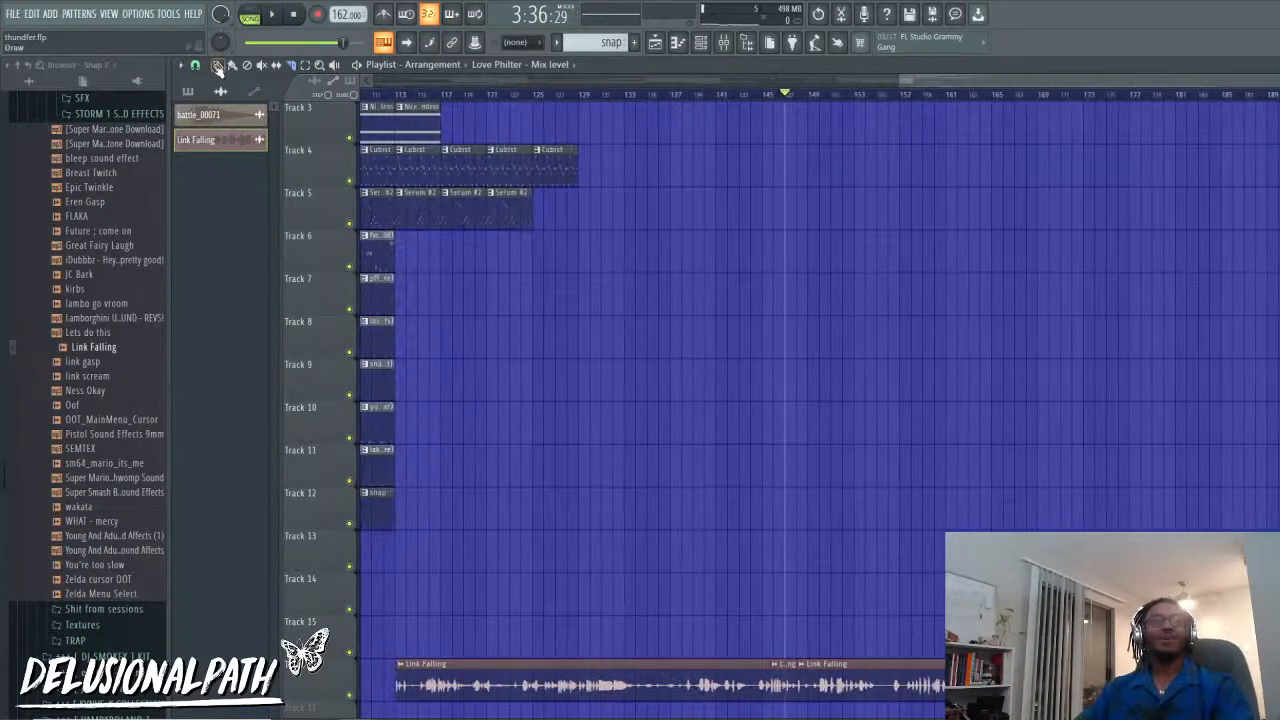
pyautogui.click(217, 65)
pyautogui.scroll(-3, 800, 635)
pyautogui.scroll(5, 772, 621)
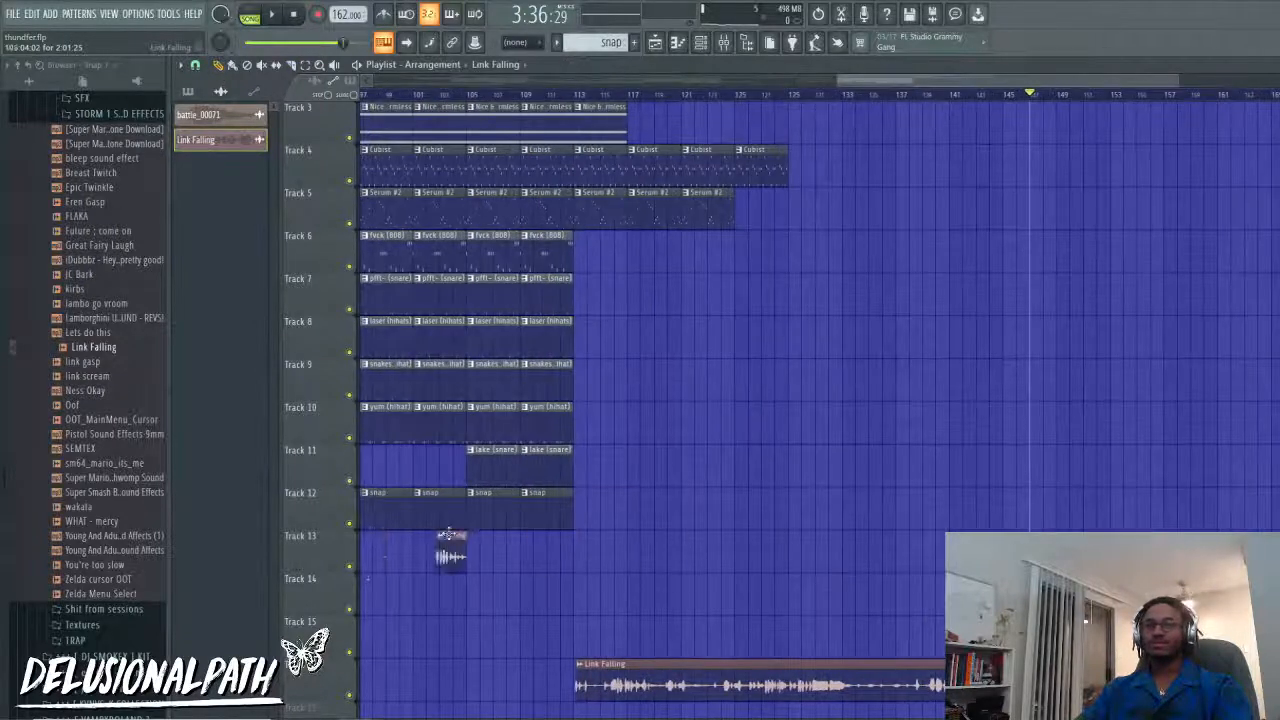
pyautogui.moveTo(75, 580); pyautogui.dragTo(699, 584)
pyautogui.scroll(4, 576, 610)
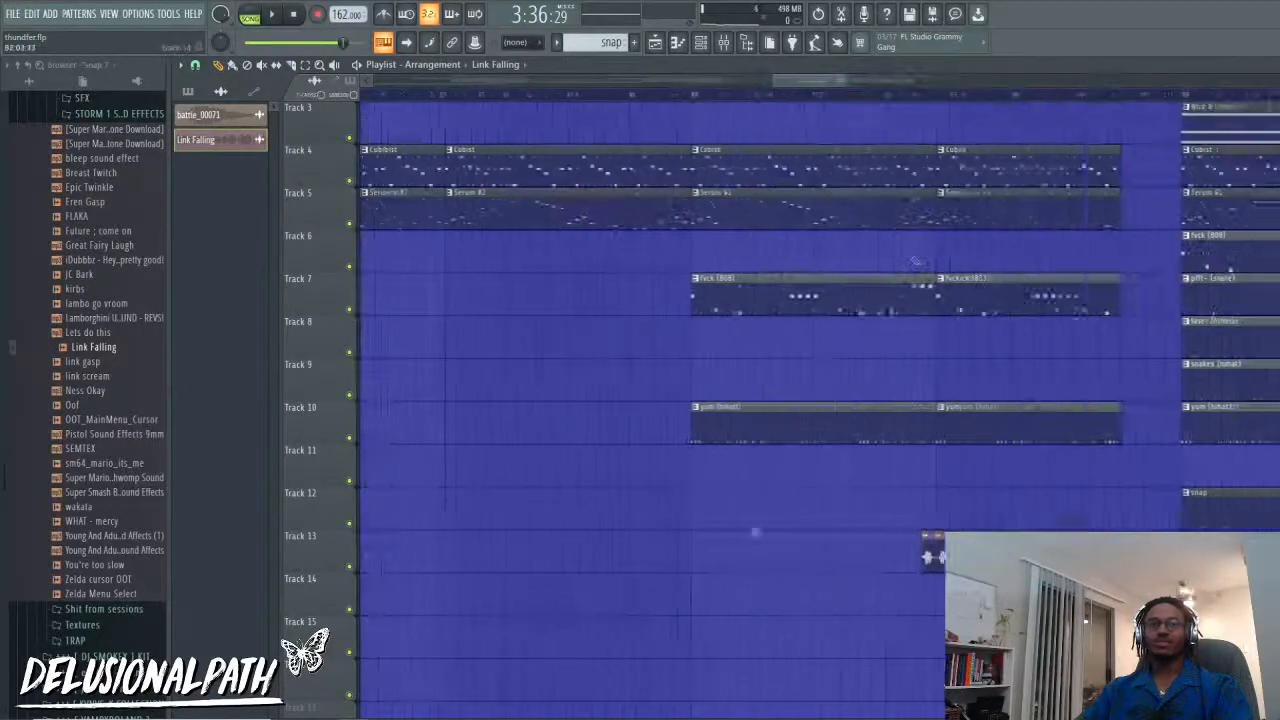
pyautogui.scroll(2, 1178, 102)
pyautogui.click(929, 99)
pyautogui.press('space')
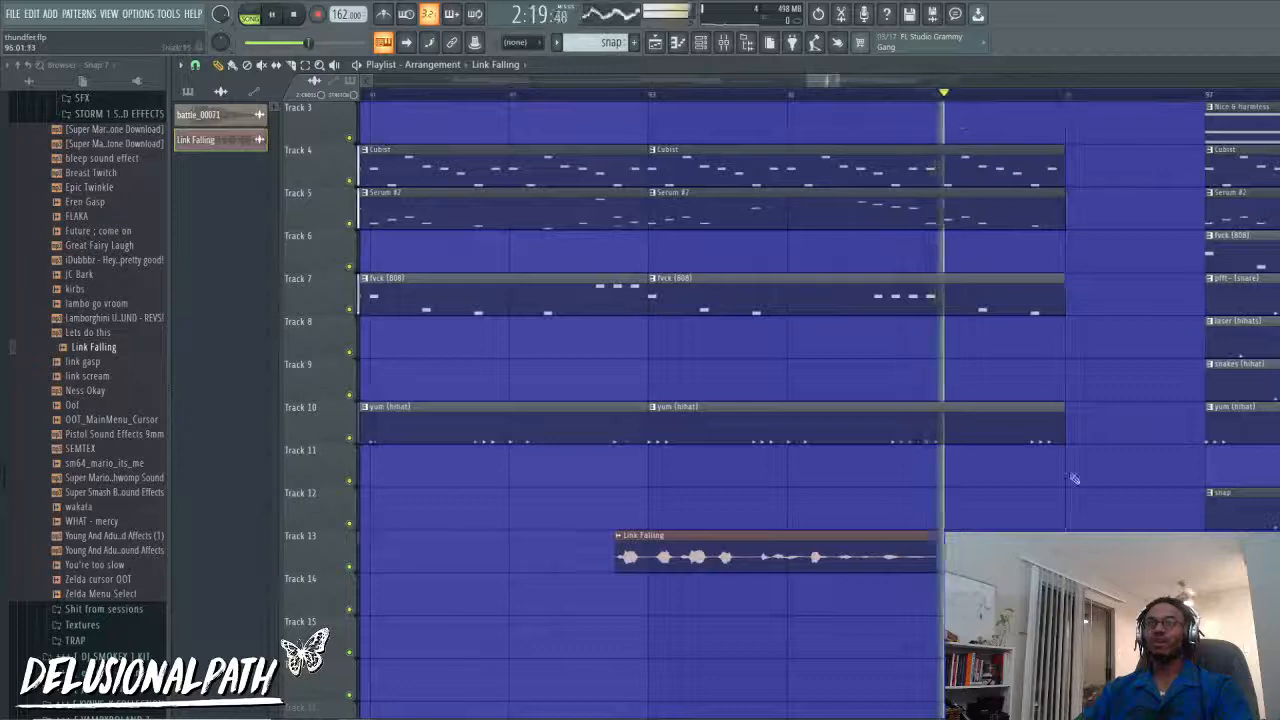
# Step: Set the playlist snap to 1/3 beat and shift the Link Falling clip on Track 13 towards bar 97
pyautogui.scroll(2, 1072, 488)
pyautogui.scroll(-2, 1068, 598)
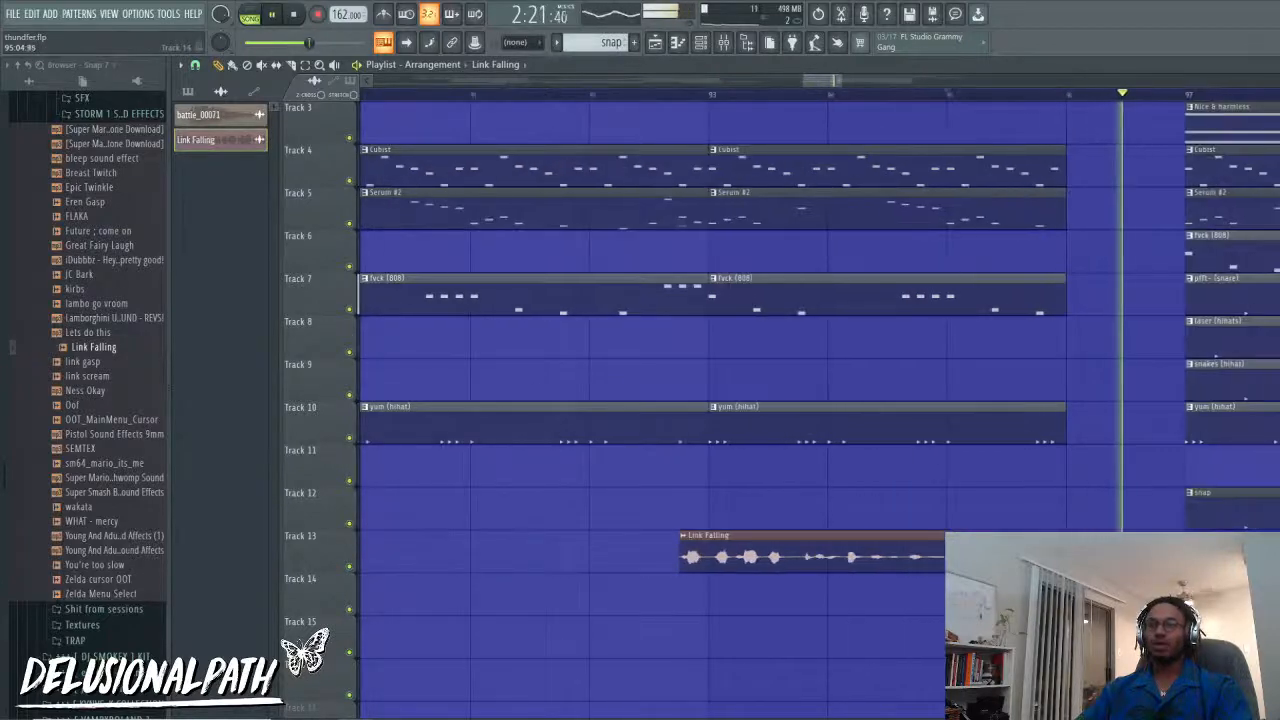
pyautogui.click(195, 66)
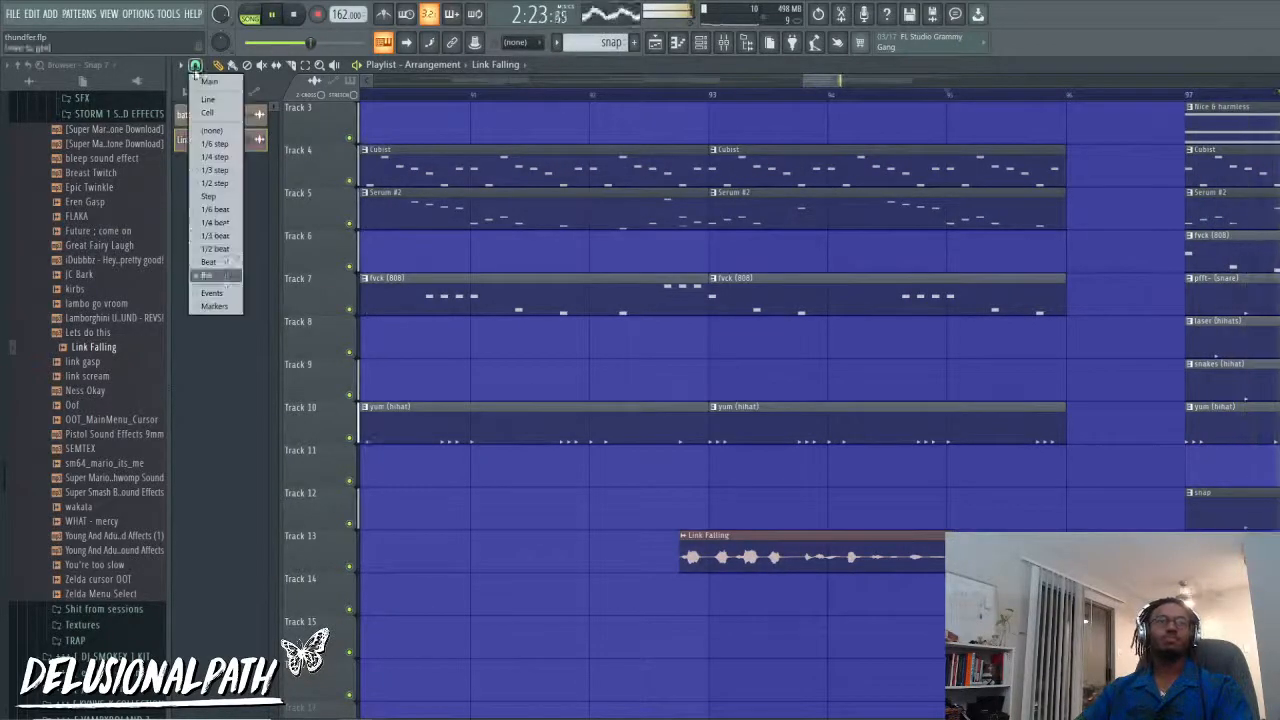
pyautogui.click(221, 236)
pyautogui.scroll(3, 1066, 523)
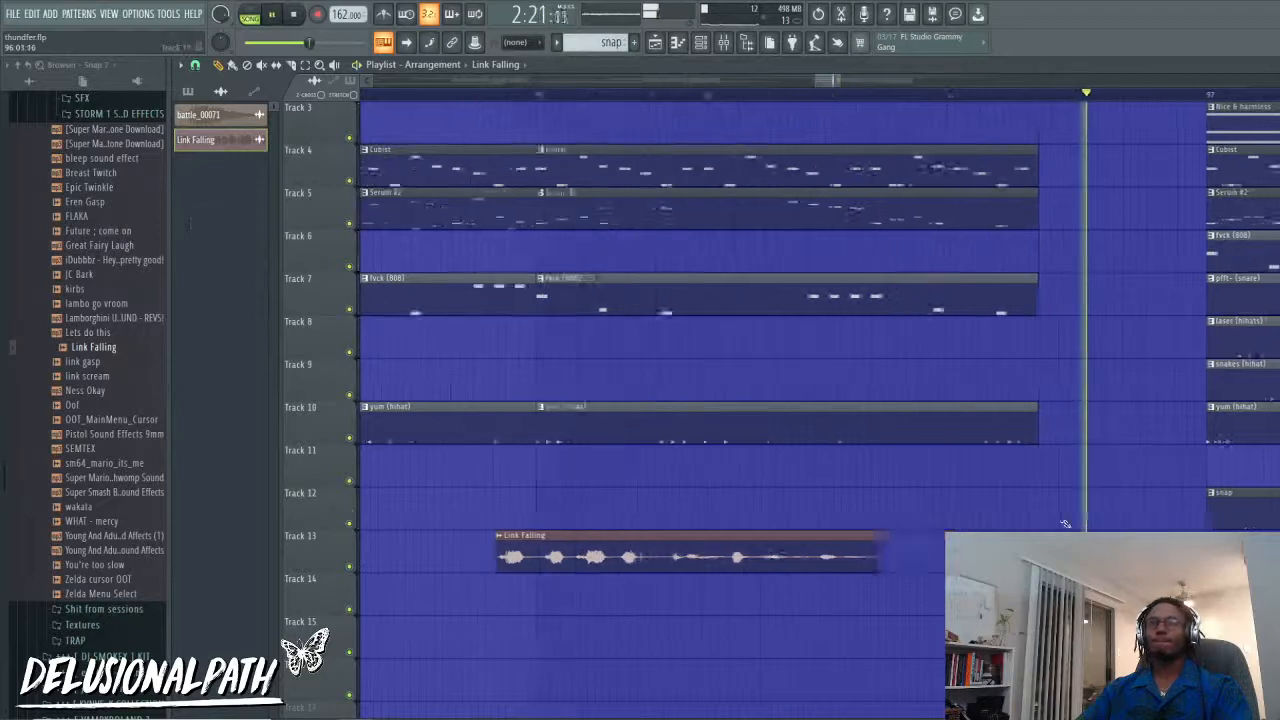
pyautogui.press('space')
pyautogui.moveTo(737, 563); pyautogui.dragTo(1255, 560)
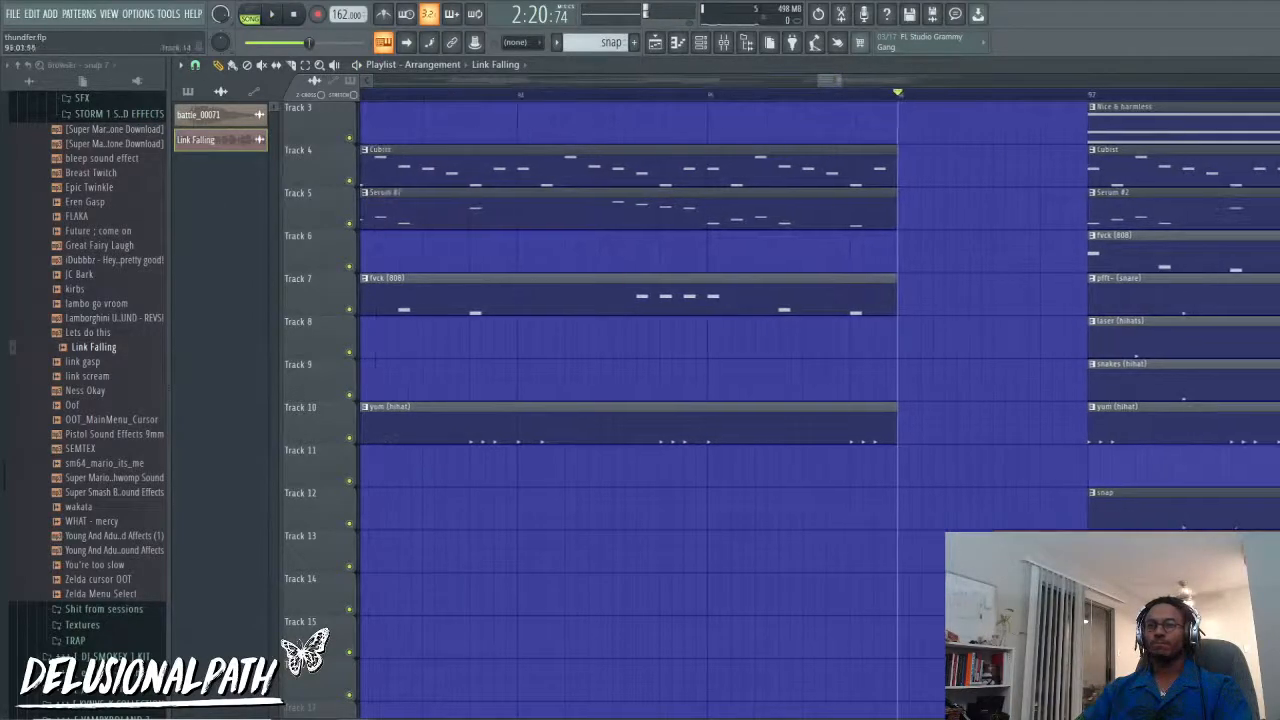
# Step: Slide the Link Falling clip on Track 13 earlier into the gap before bar 97 and slice it after its first sound
pyautogui.scroll(3, 1027, 550)
pyautogui.press('space')
pyautogui.press('space')
pyautogui.moveTo(984, 548); pyautogui.dragTo(882, 549)
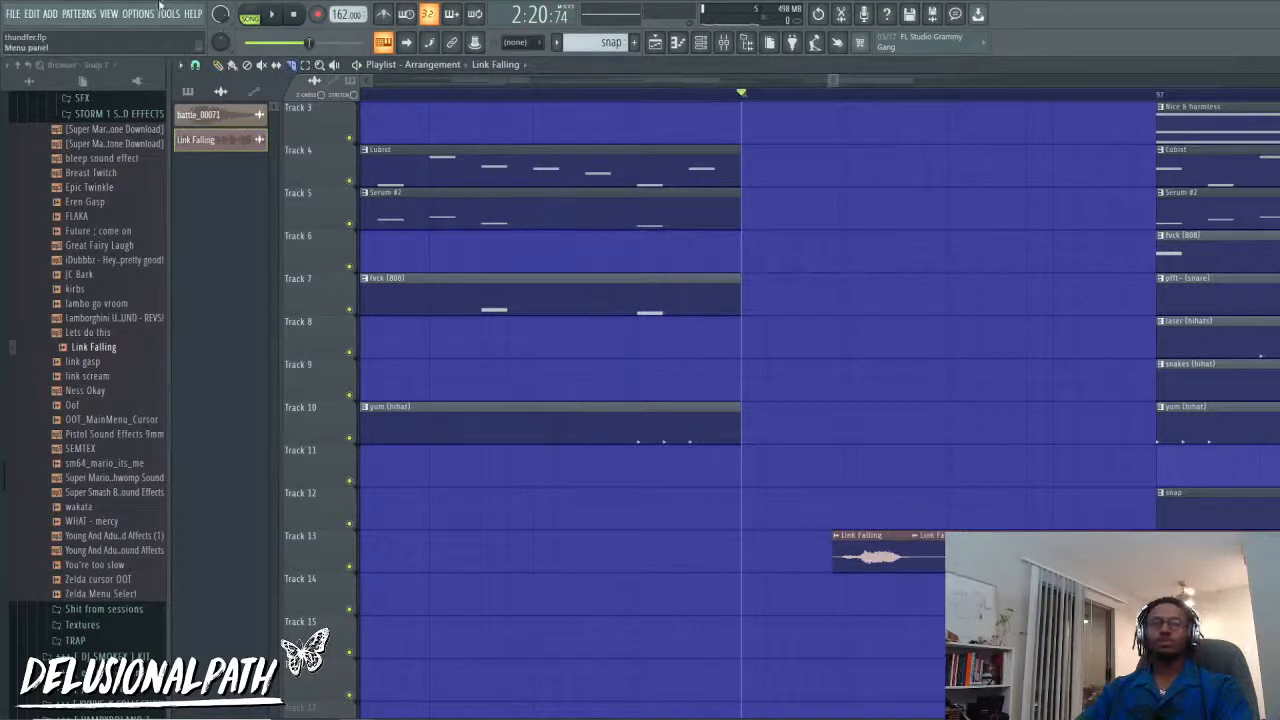
pyautogui.click(195, 65)
pyautogui.click(222, 68)
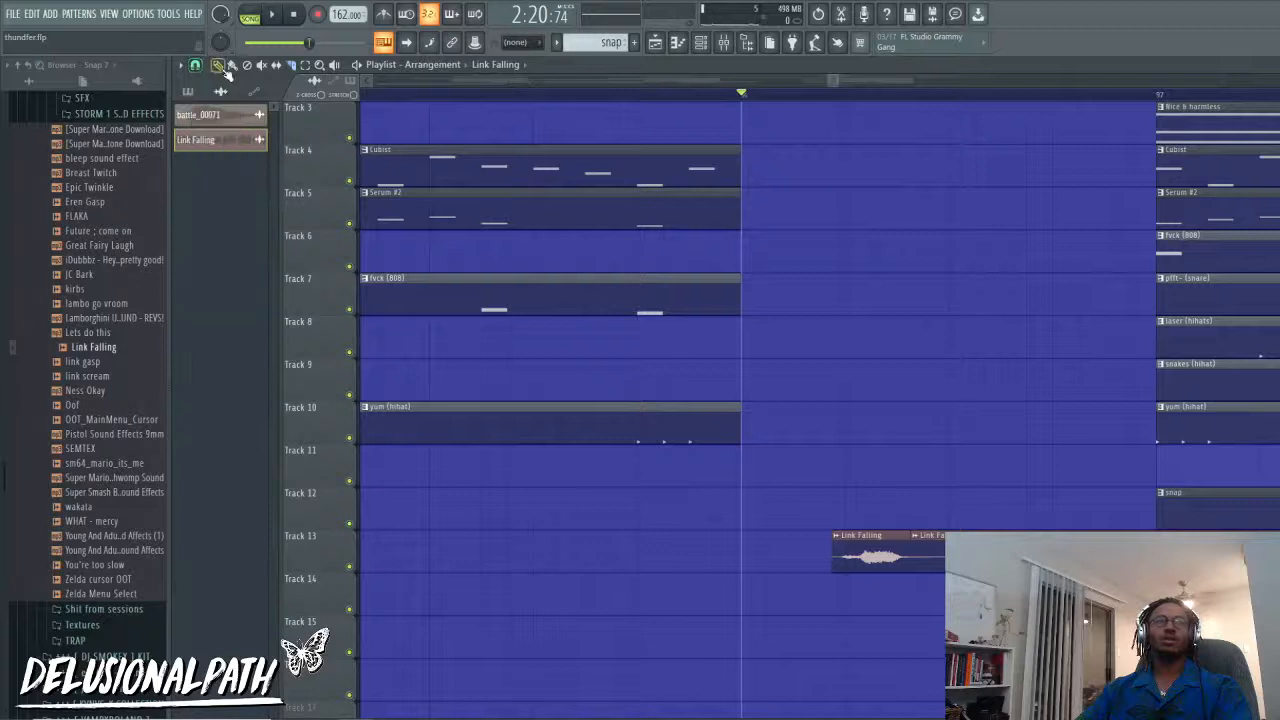
# Step: Set the declicking mode of the Link Falling sample to Generic (bleeding) and close its settings
pyautogui.doubleClick(885, 553)
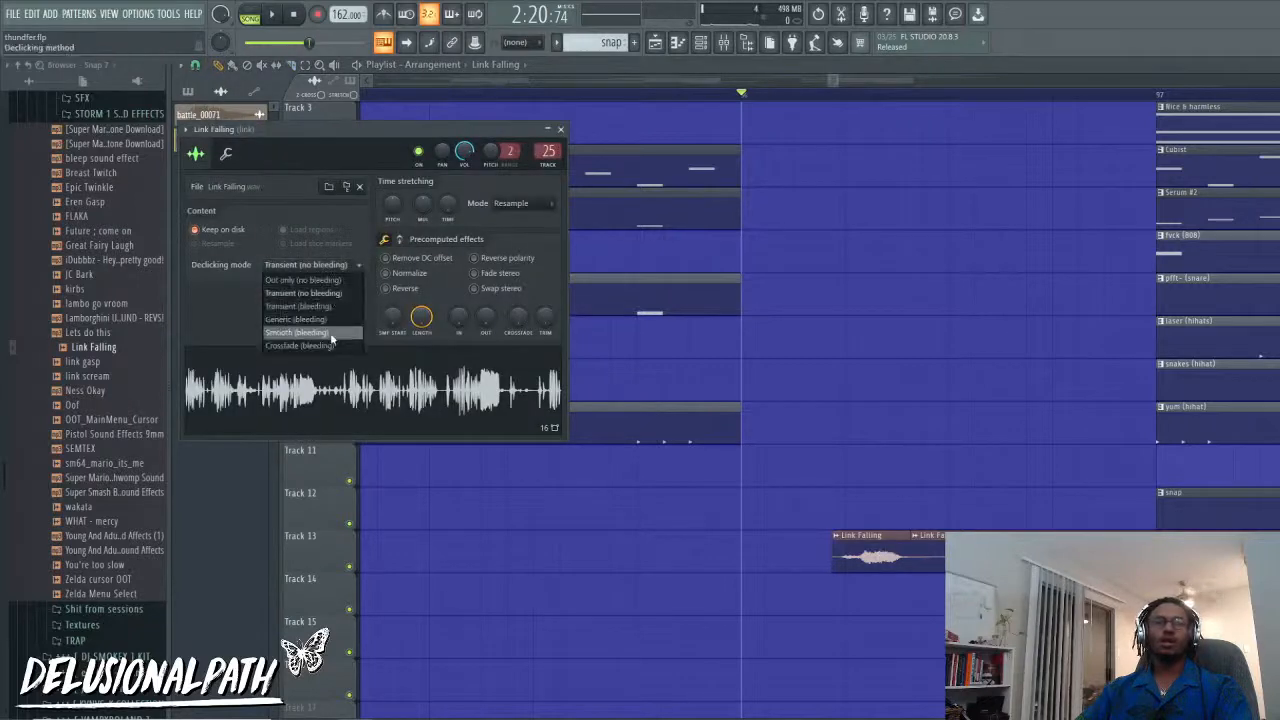
pyautogui.click(323, 325)
pyautogui.press('Escape')
# Step: Play the Link Falling slices on Track 13 repeatedly from bar 96 to check their timing
pyautogui.scroll(2, 905, 590)
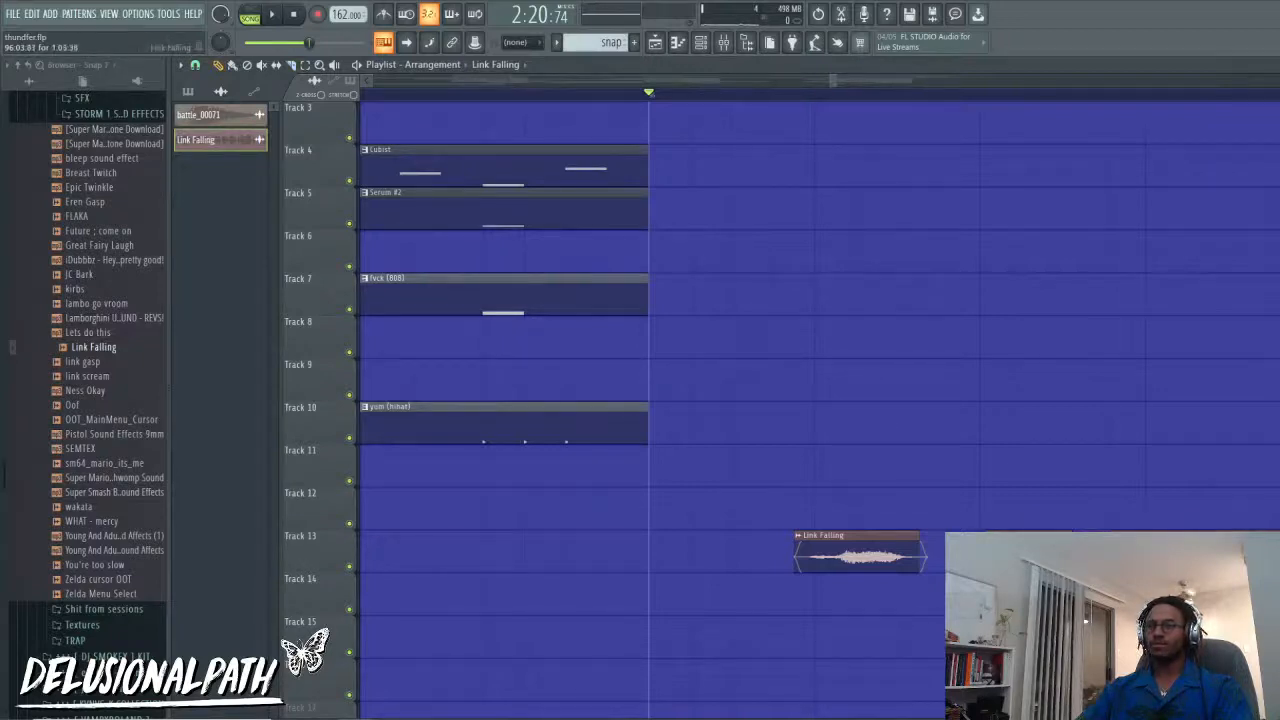
pyautogui.press('space')
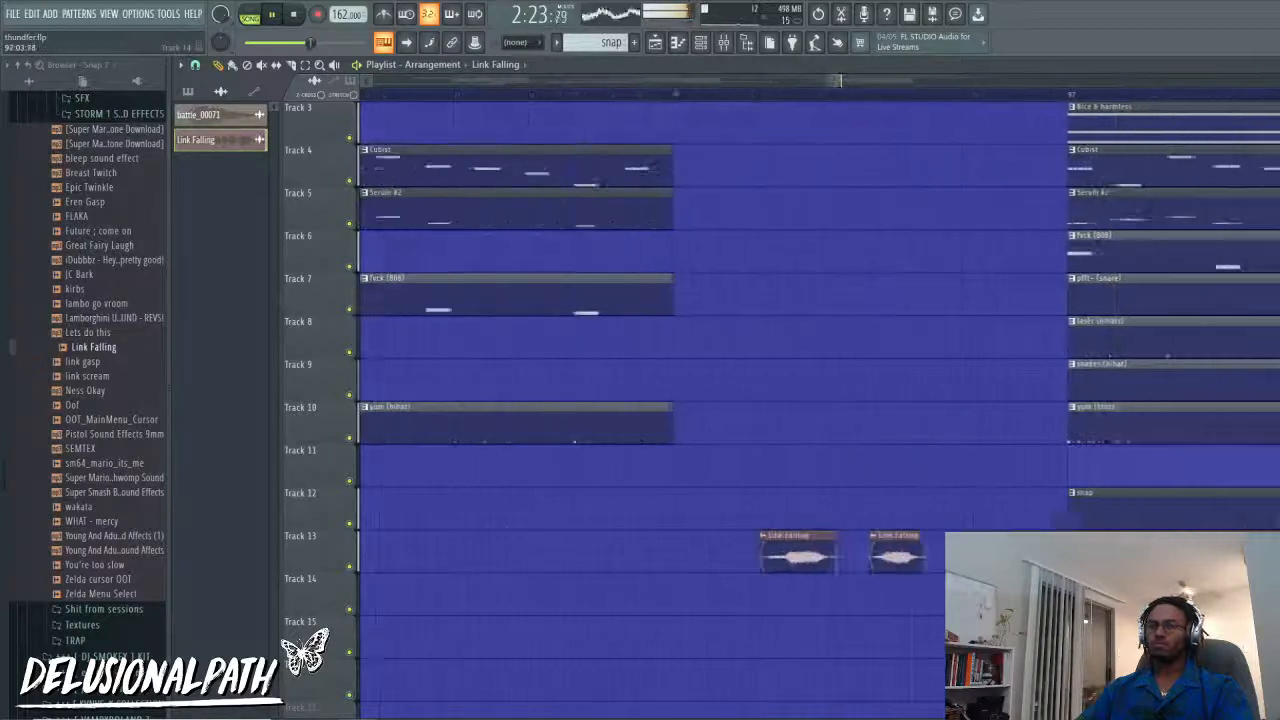
pyautogui.press('space')
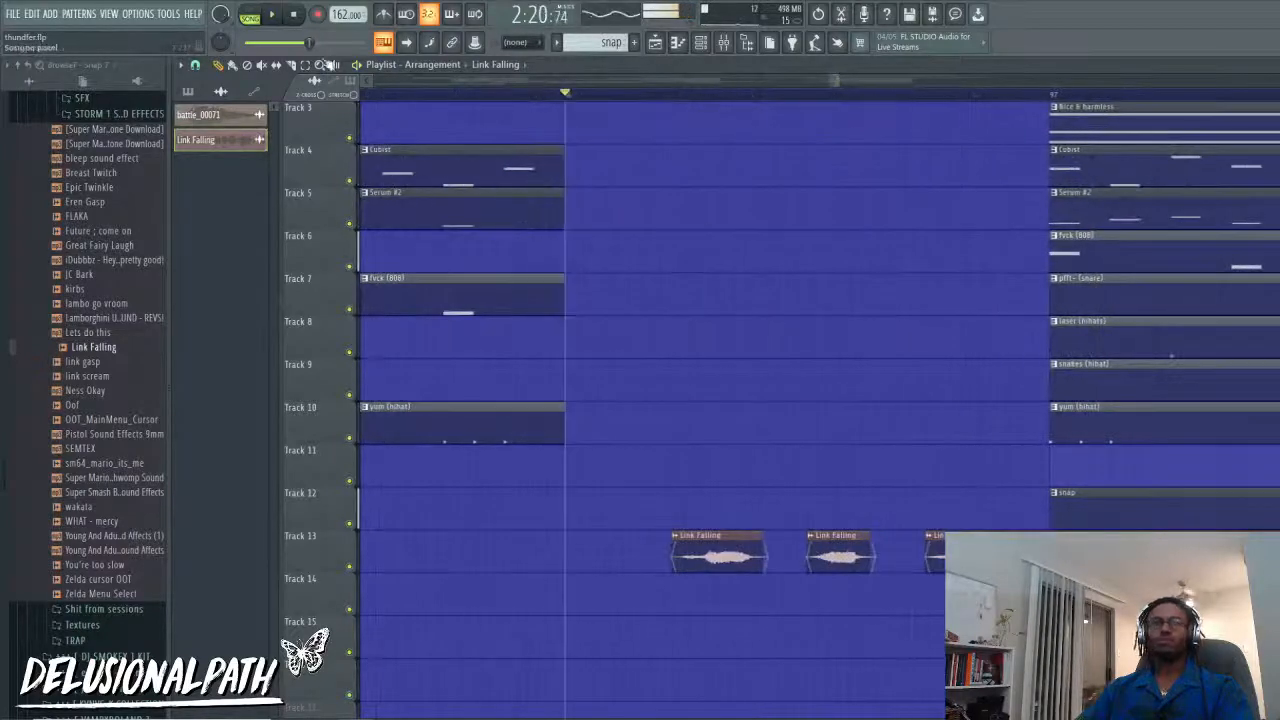
pyautogui.press('space')
pyautogui.press('space')
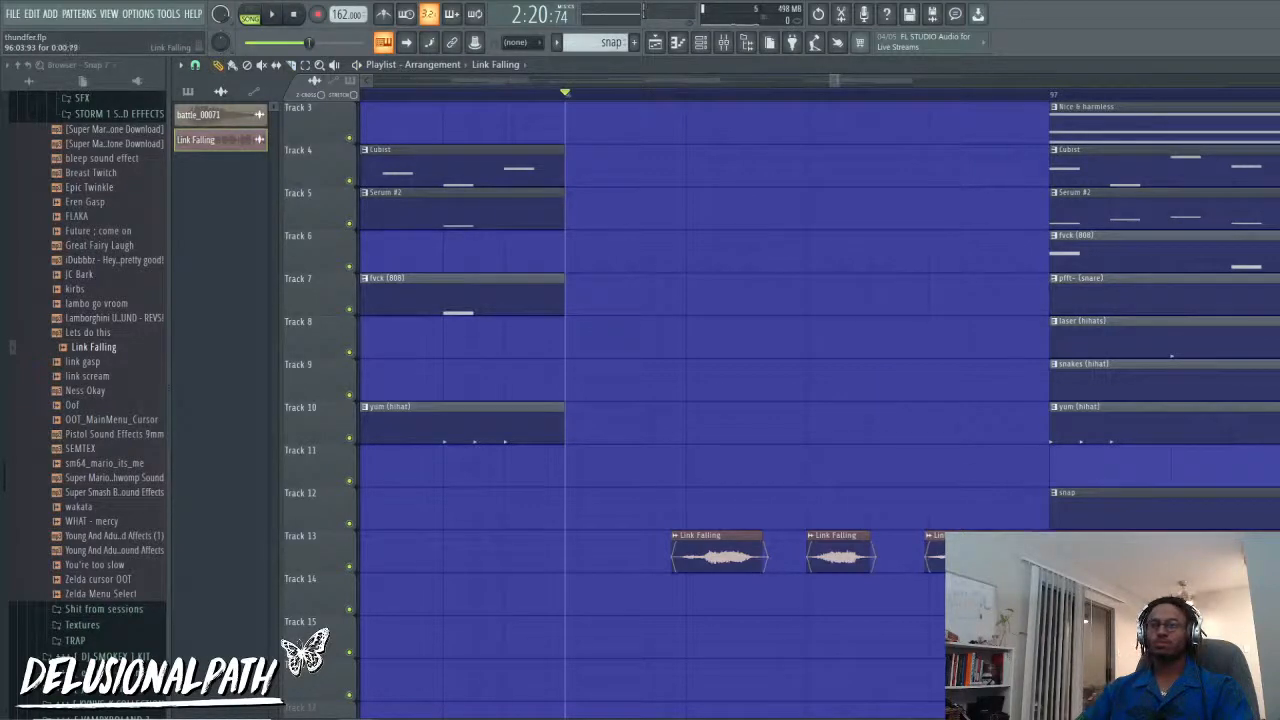
pyautogui.press('space')
pyautogui.press('space')
pyautogui.press('space')
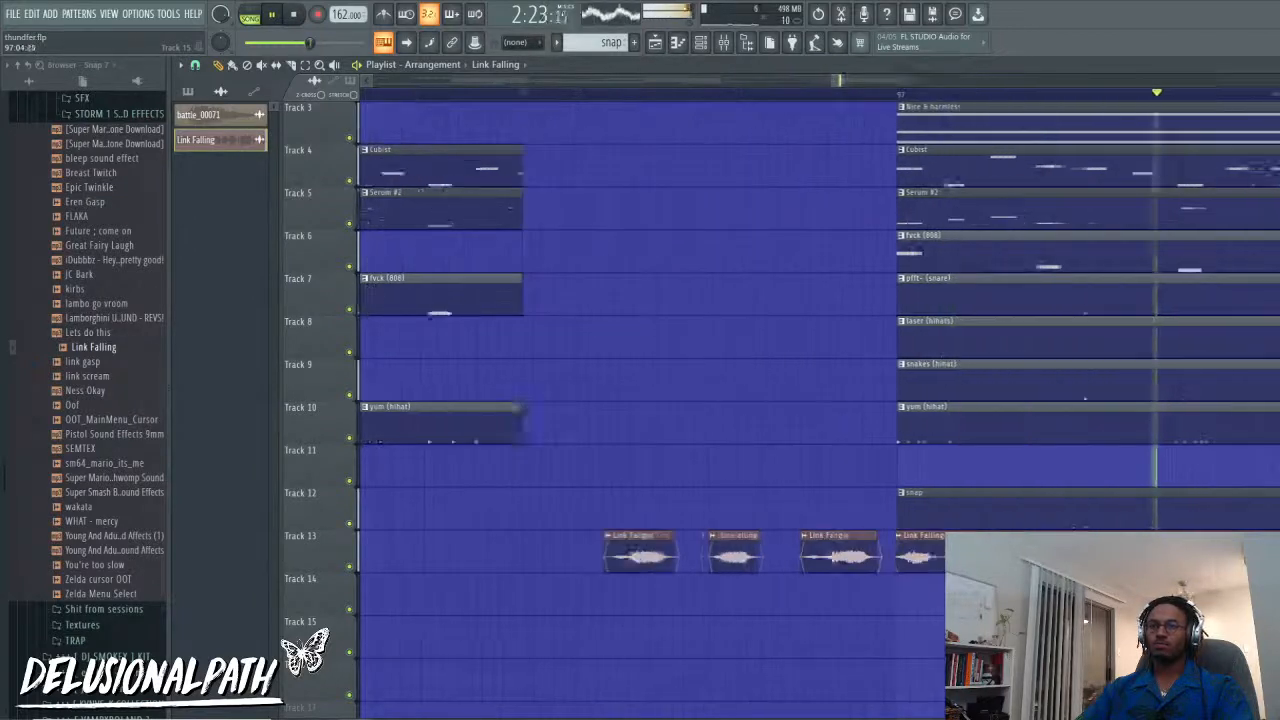
# Step: Nudge the first two Link Falling slices on Track 13 slightly earlier, replaying the gap after bar 96
pyautogui.press('space')
pyautogui.moveTo(563, 557); pyautogui.dragTo(551, 557)
pyautogui.press('space')
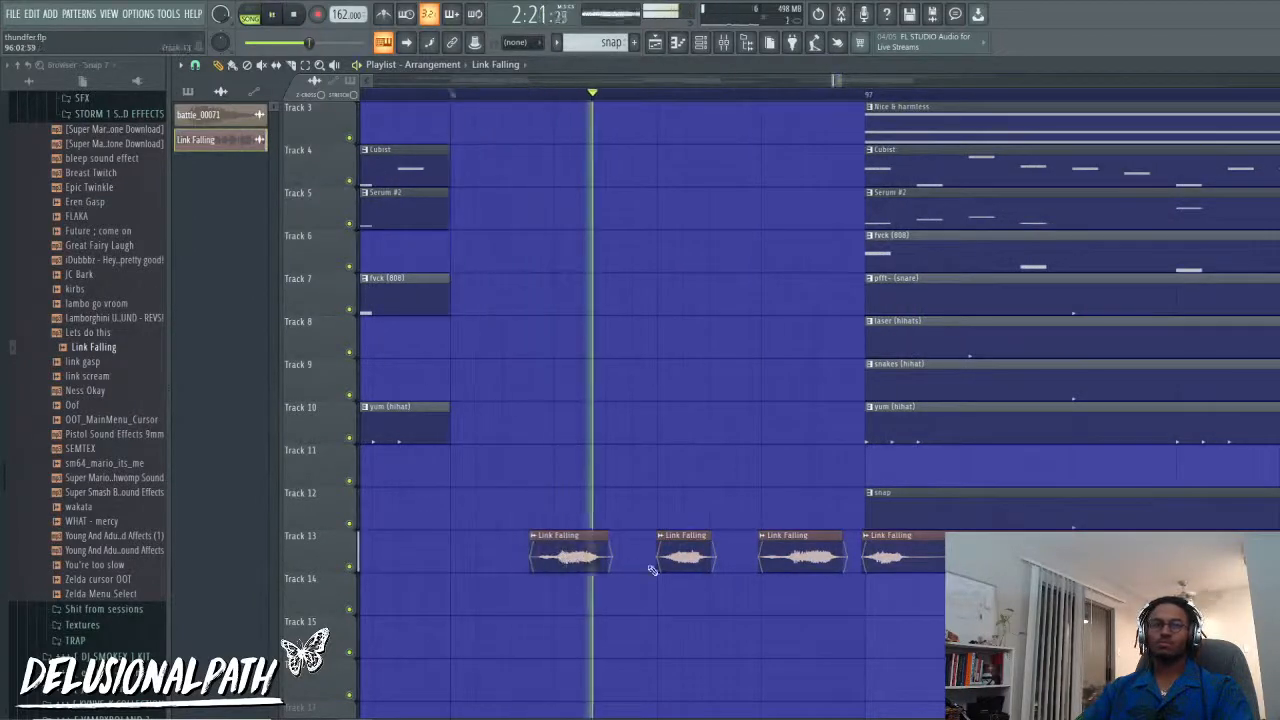
pyautogui.press('space')
pyautogui.moveTo(691, 563); pyautogui.dragTo(685, 563)
pyautogui.press('space')
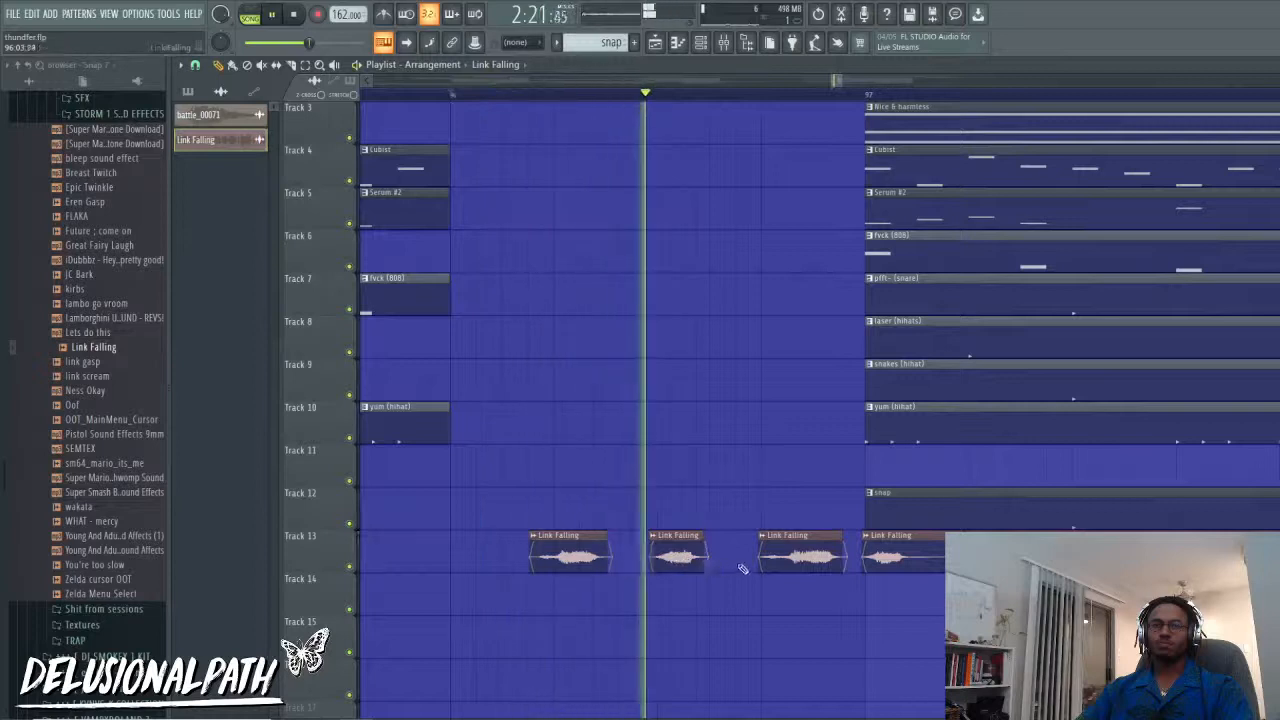
# Step: Fine-tune the position of the third Link Falling slice before bar 97 and replay the transition
pyautogui.press('space')
pyautogui.press('space')
pyautogui.moveTo(791, 568)
pyautogui.mouseDown()
pyautogui.moveTo(766, 568)
pyautogui.moveTo(804, 565)
pyautogui.mouseUp()
pyautogui.press('space')
pyautogui.press('space')
pyautogui.press('space')
pyautogui.press('space')
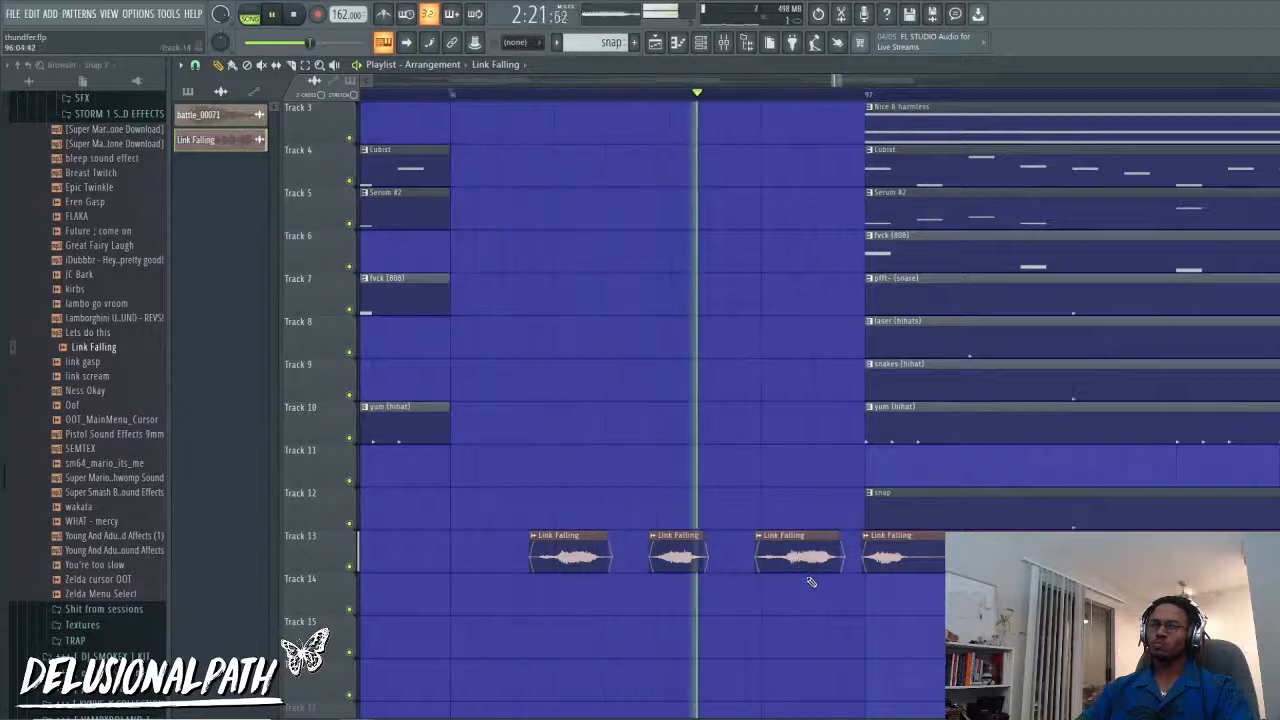
# Step: Play the transition past bar 97 and move the remaining Link Falling clip further along Track 13
pyautogui.scroll(-3, 937, 603)
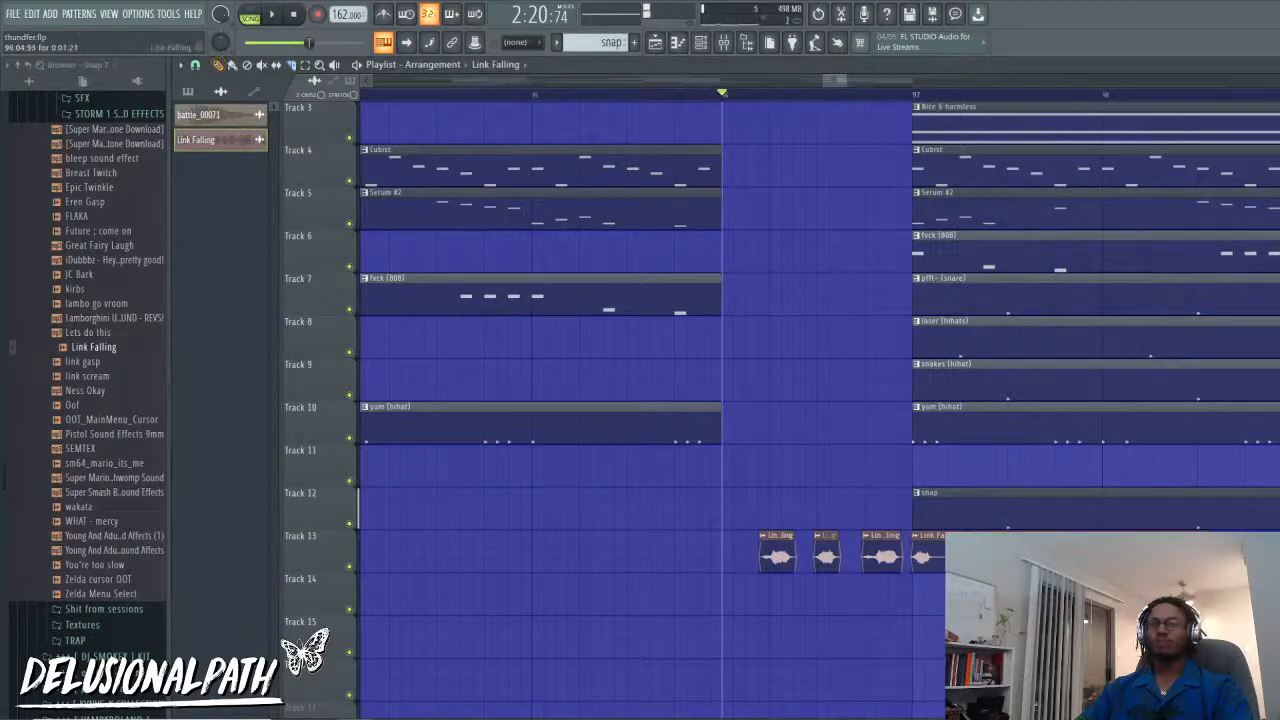
pyautogui.scroll(-3, 935, 566)
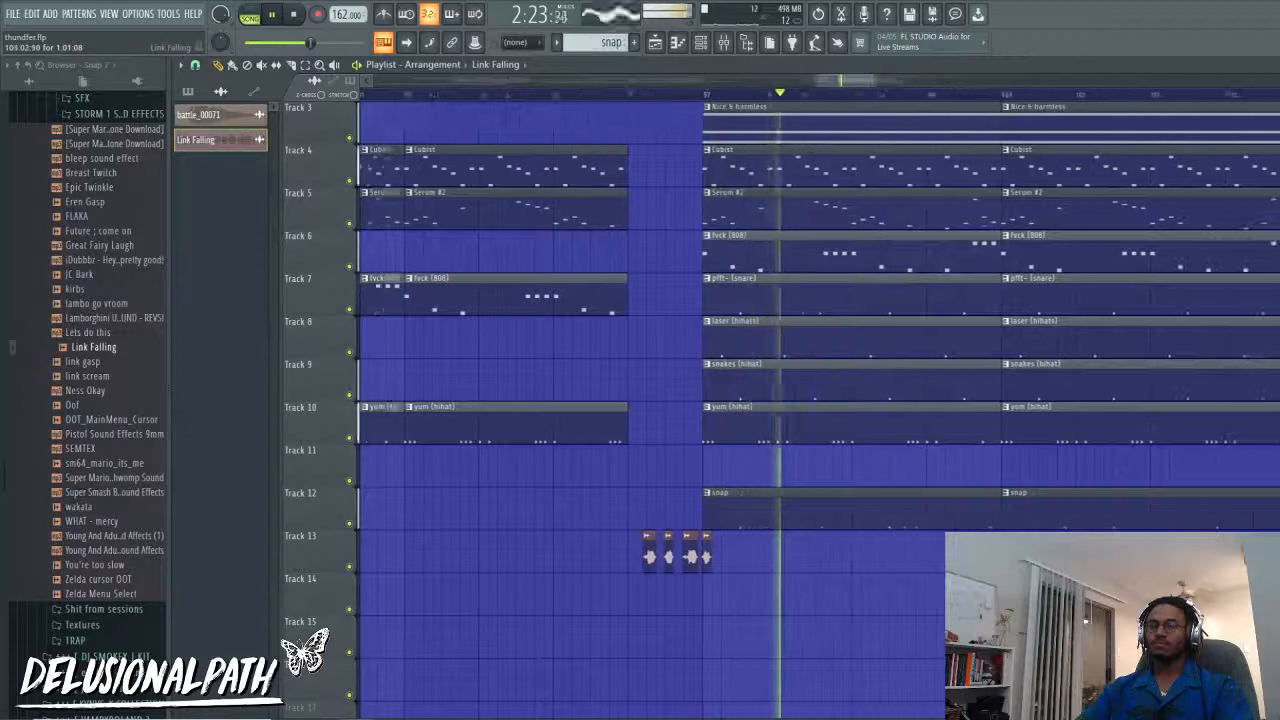
pyautogui.moveTo(923, 553); pyautogui.dragTo(1000, 550)
pyautogui.scroll(1, 1000, 550)
pyautogui.keyDown('ctrl'); pyautogui.scroll(3, 1000, 550); pyautogui.keyUp('ctrl')
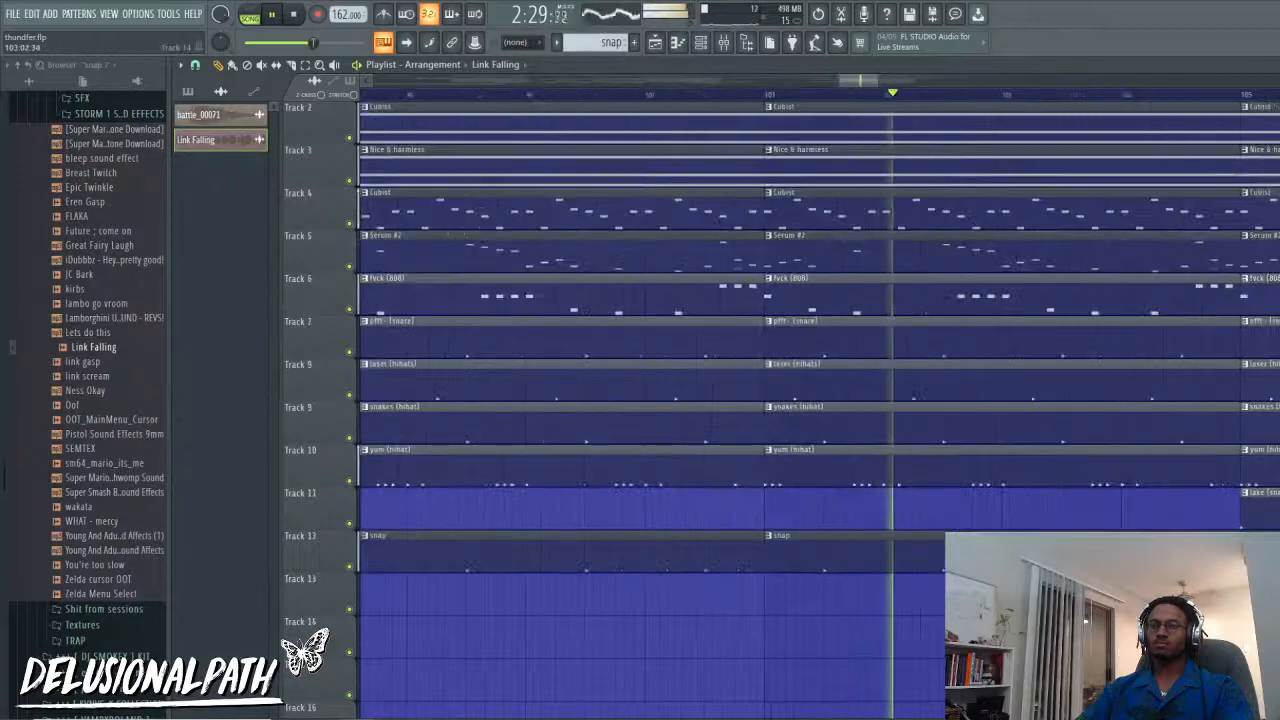
pyautogui.press('space')
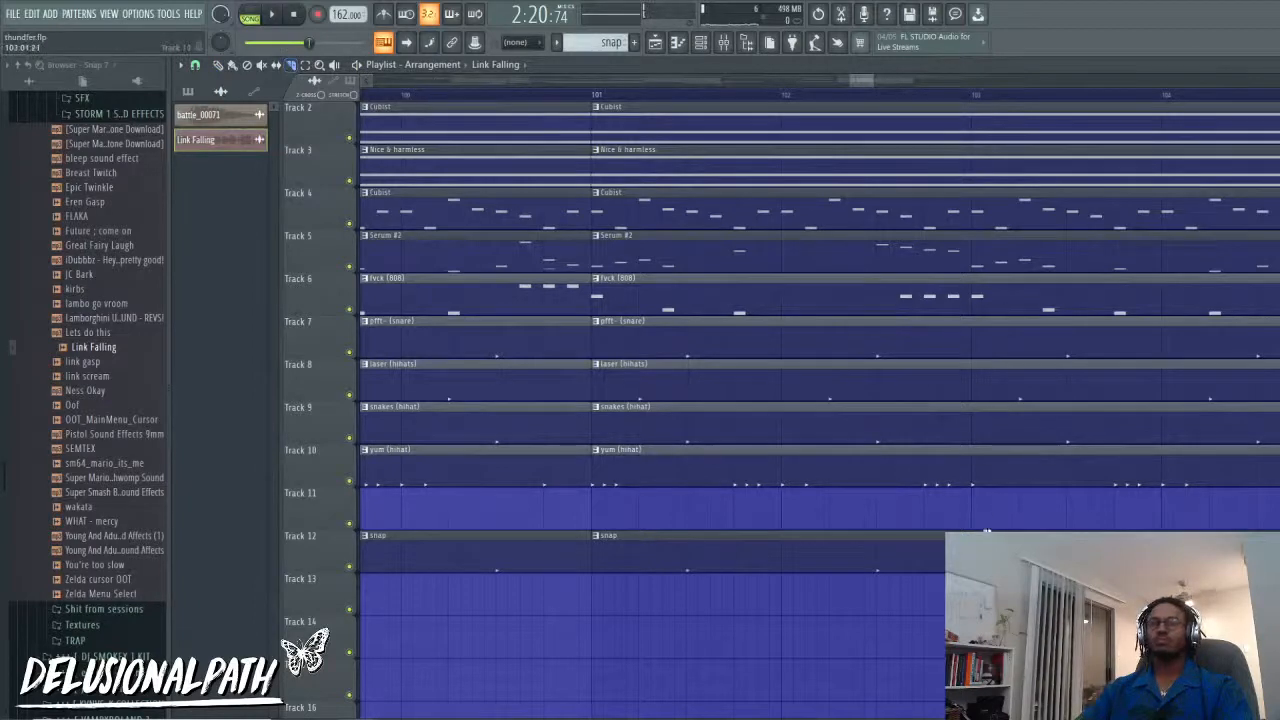
# Step: Slice the clips on Tracks 1 to 10 at bar 103
pyautogui.moveTo(974, 284); pyautogui.dragTo(983, 84)
pyautogui.keyDown('ctrl'); pyautogui.scroll(-3, 1051, 343); pyautogui.keyUp('ctrl')
pyautogui.keyDown('ctrl'); pyautogui.scroll(2, 1172, 519); pyautogui.keyUp('ctrl')
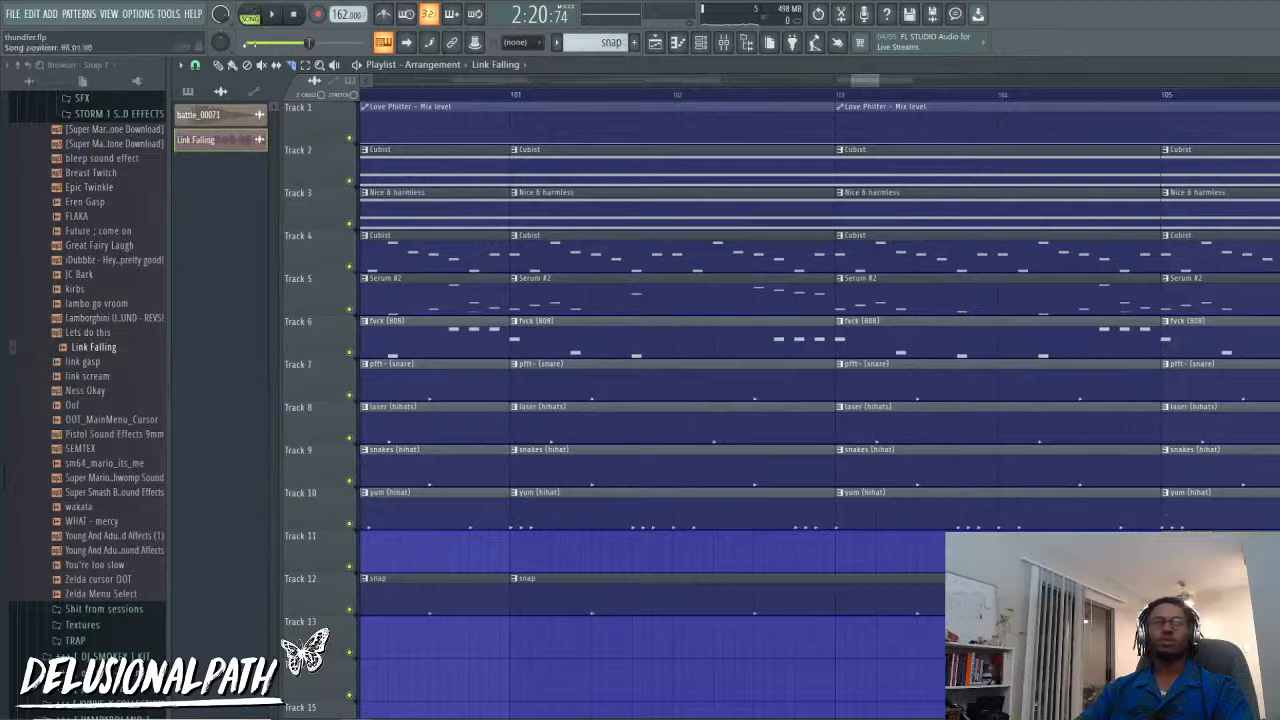
# Step: Select the clips starting at bar 103 on Tracks 1 to 10 and trim their starts to leave a half-bar gap
pyautogui.moveTo(950, 550); pyautogui.dragTo(913, 108)
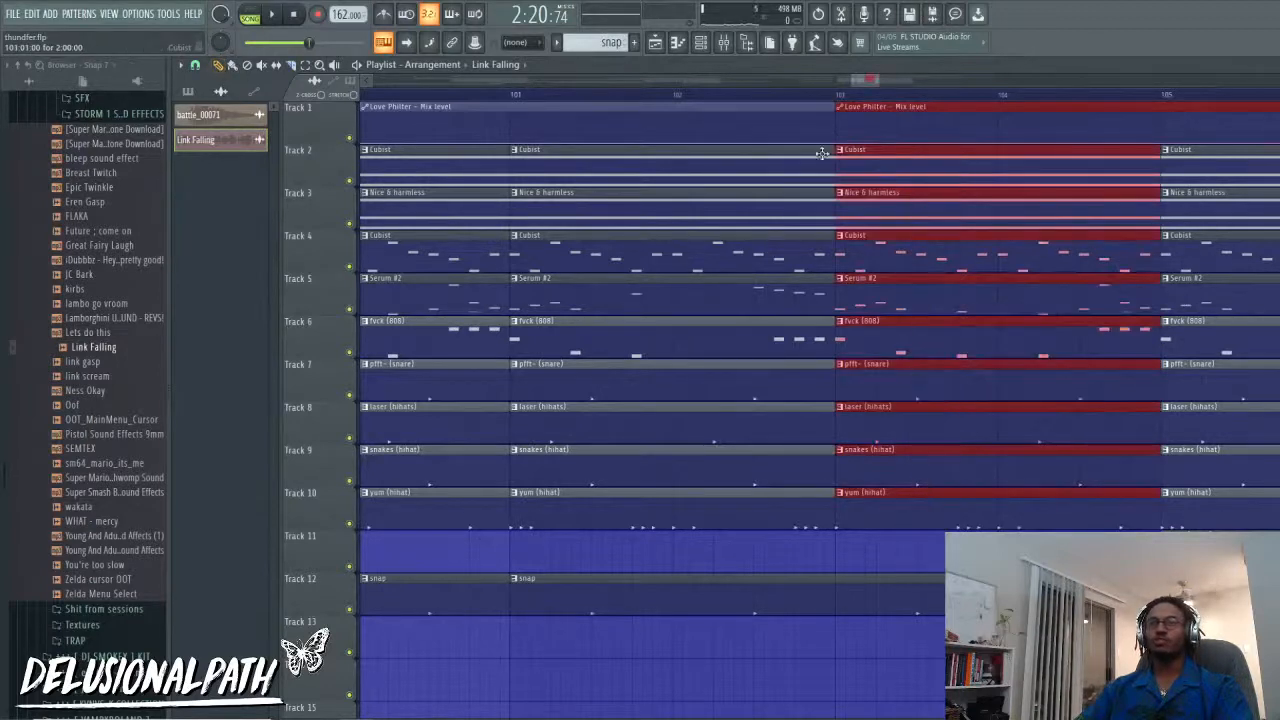
pyautogui.moveTo(833, 110); pyautogui.dragTo(917, 110)
pyautogui.click(931, 481)
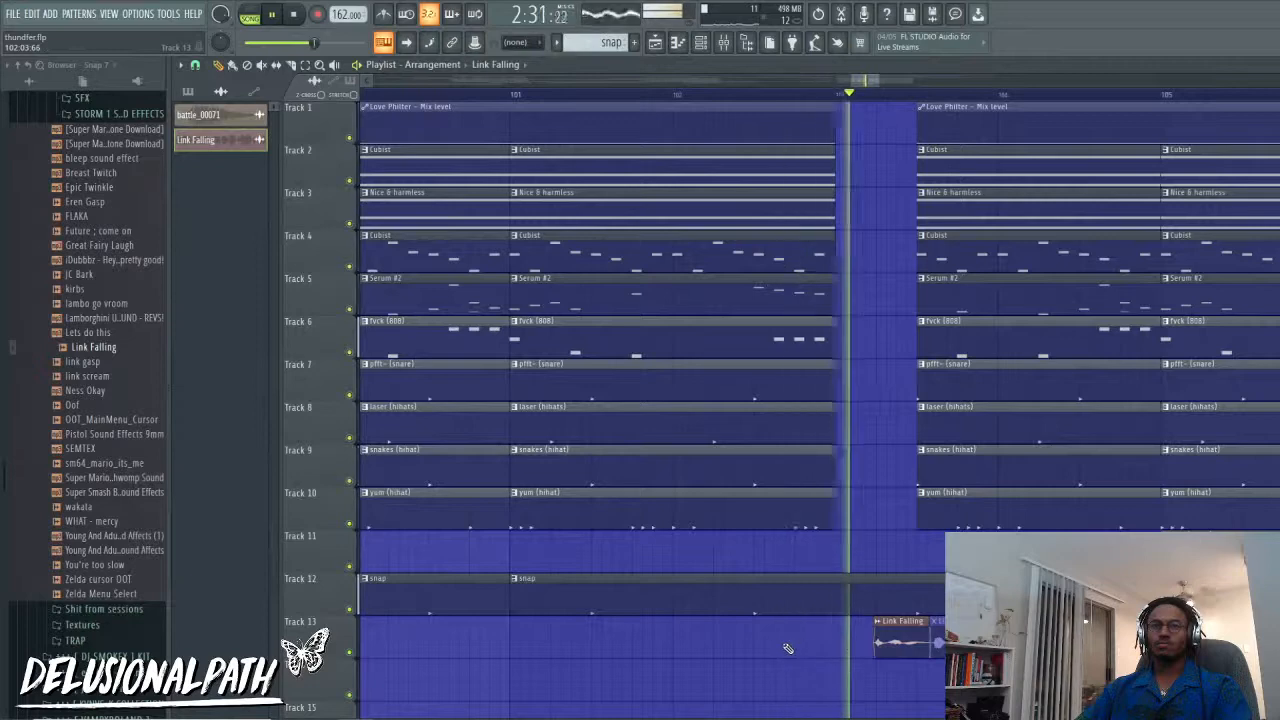
# Step: Make the first Link Falling clip on Track 13 in the gap after bar 103 unique and check its sample settings
pyautogui.scroll(-4, 1006, 400)
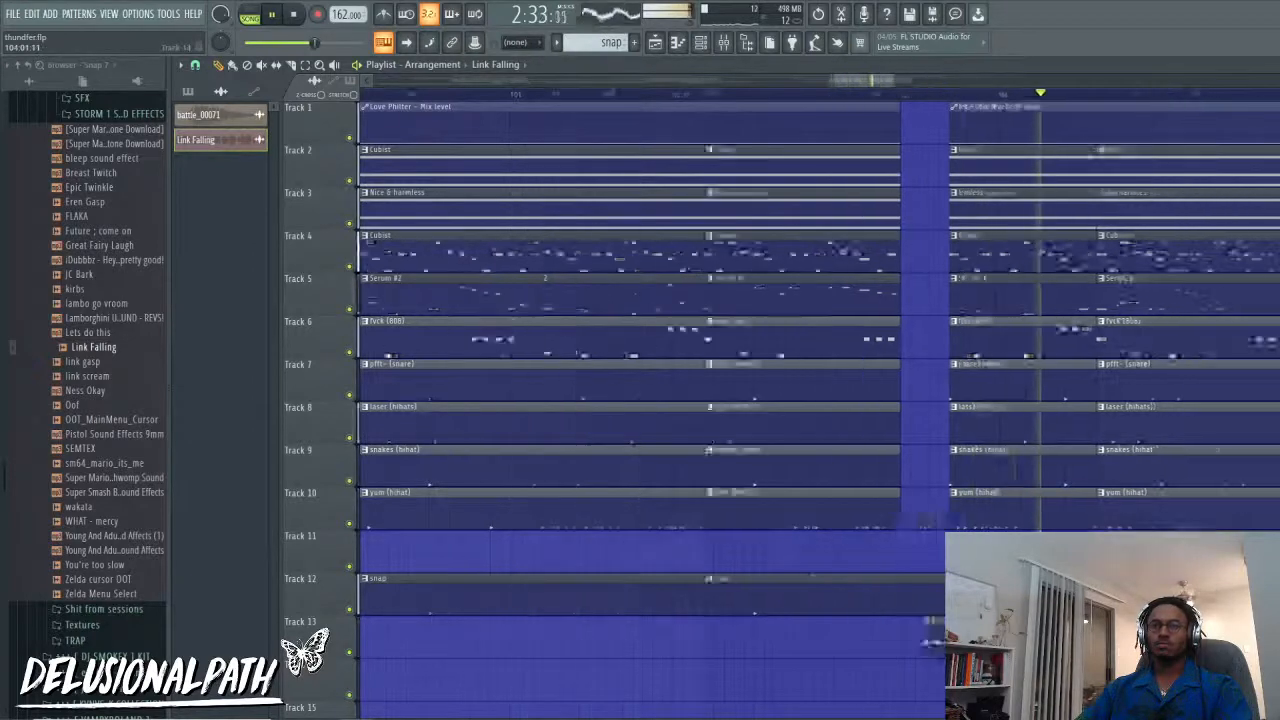
pyautogui.scroll(4, 531, 452)
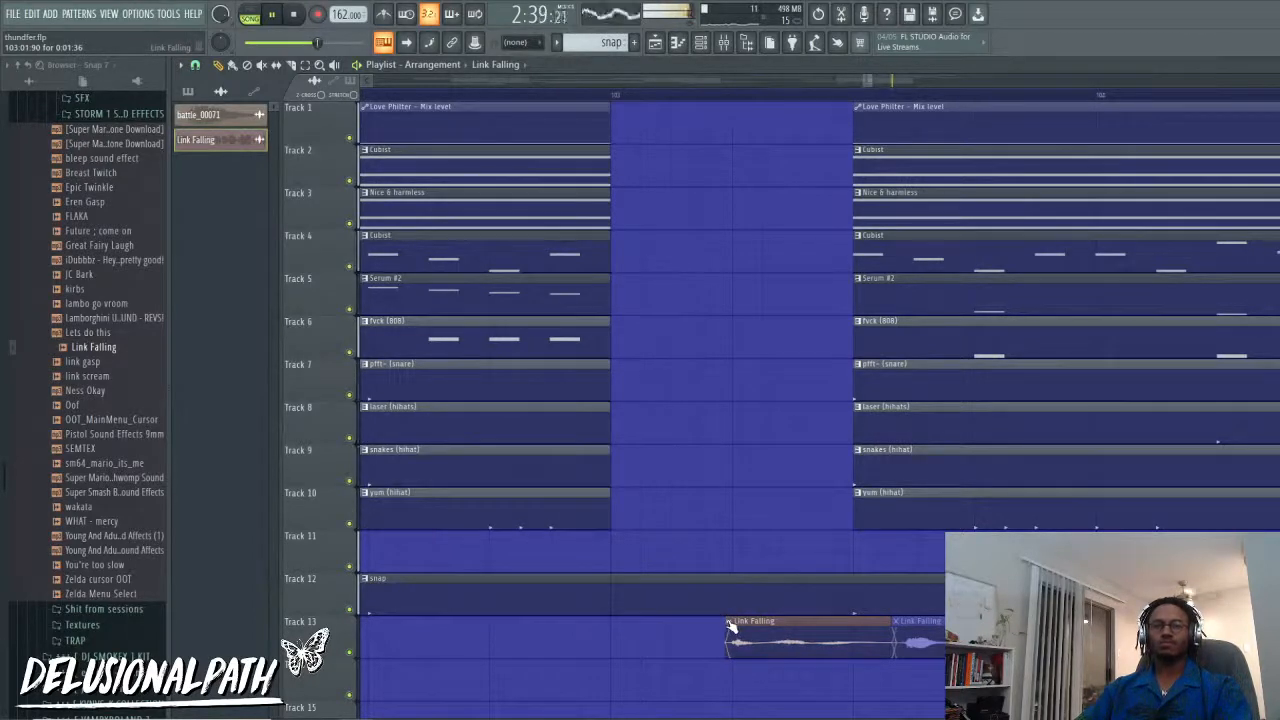
pyautogui.click(735, 623)
pyautogui.click(768, 634)
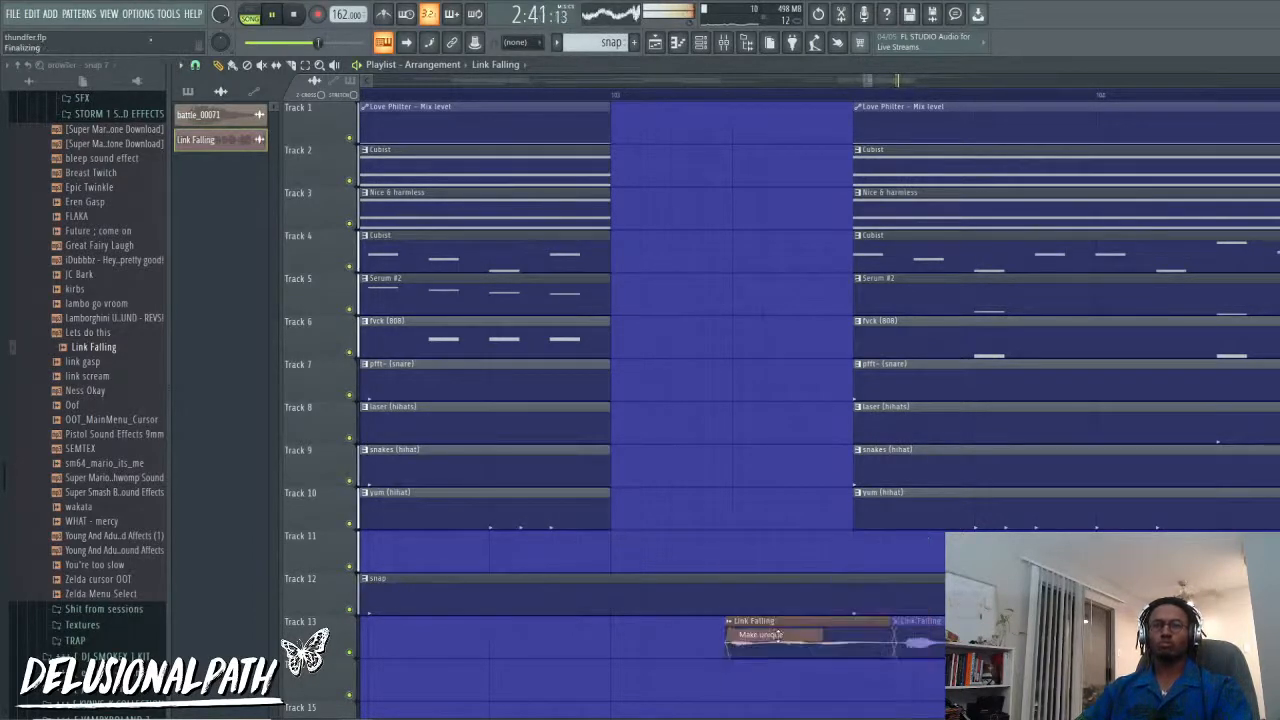
pyautogui.doubleClick(829, 657)
pyautogui.press('space')
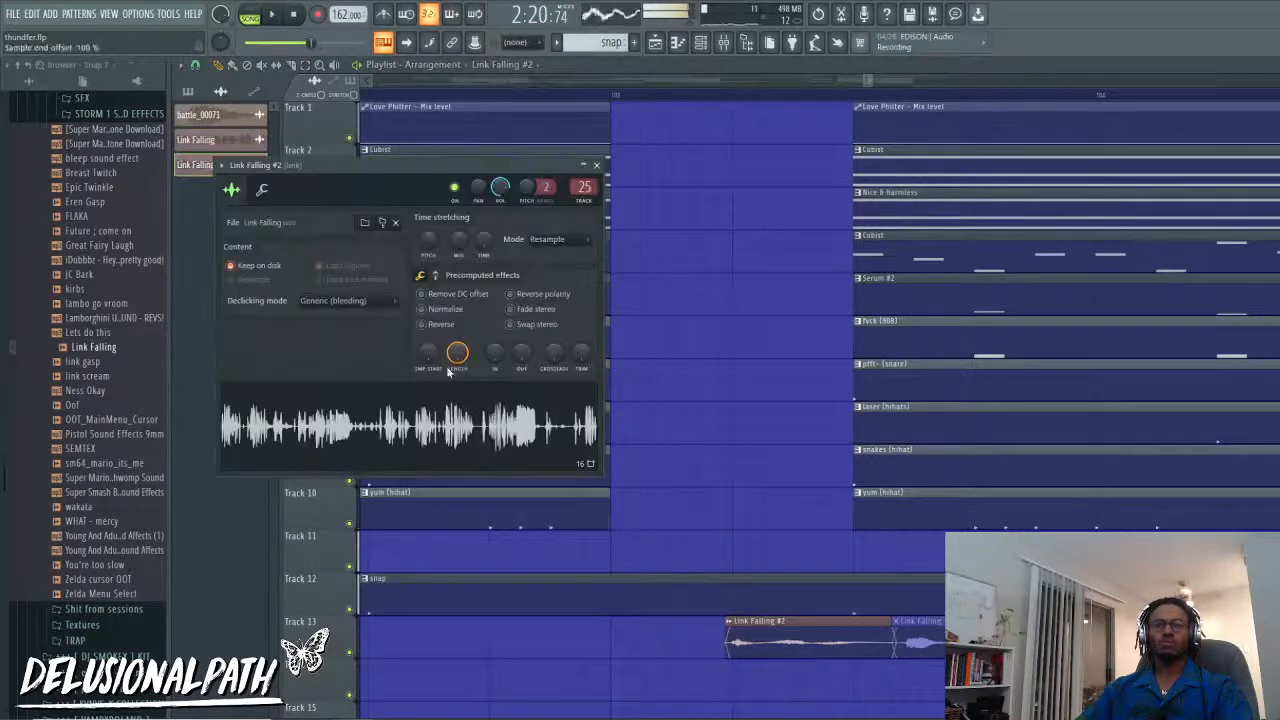
pyautogui.press('Escape')
# Step: Play the arrangement from bar 103 to check the Link Falling #2 transition and the bars that follow
pyautogui.press('space')
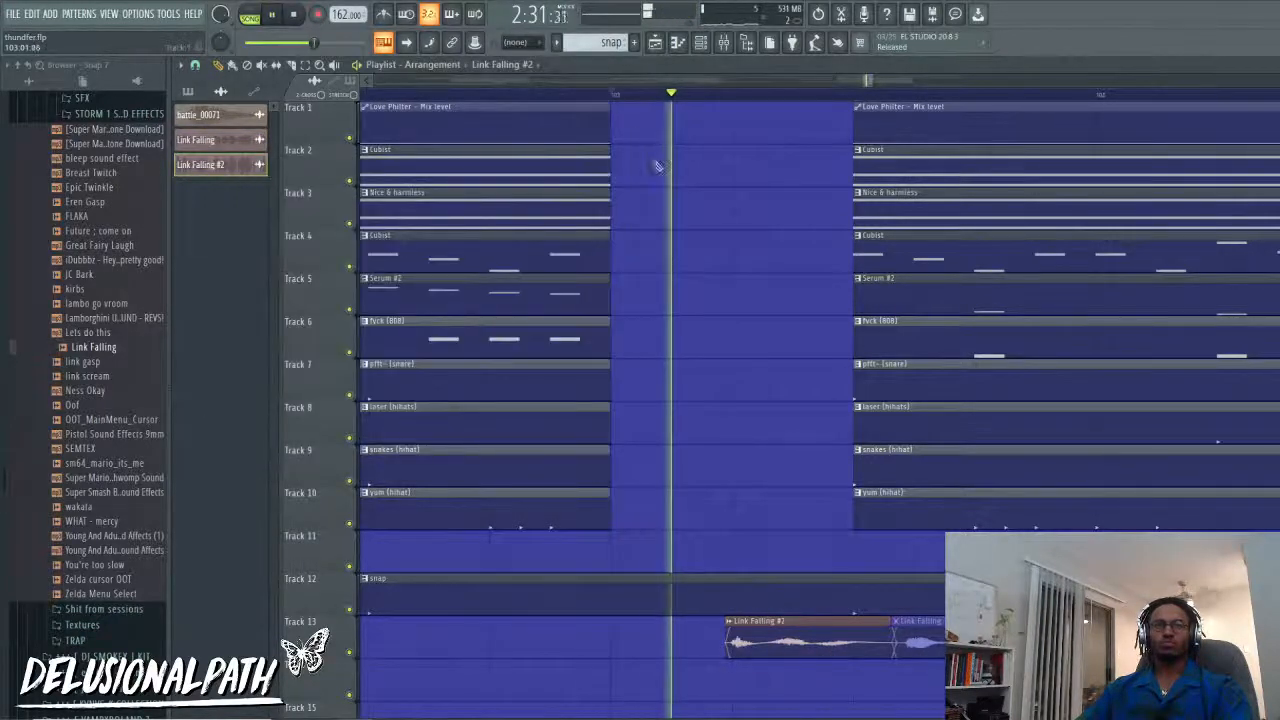
pyautogui.scroll(-2, 627, 249)
pyautogui.scroll(-2, 627, 249)
pyautogui.press('space')
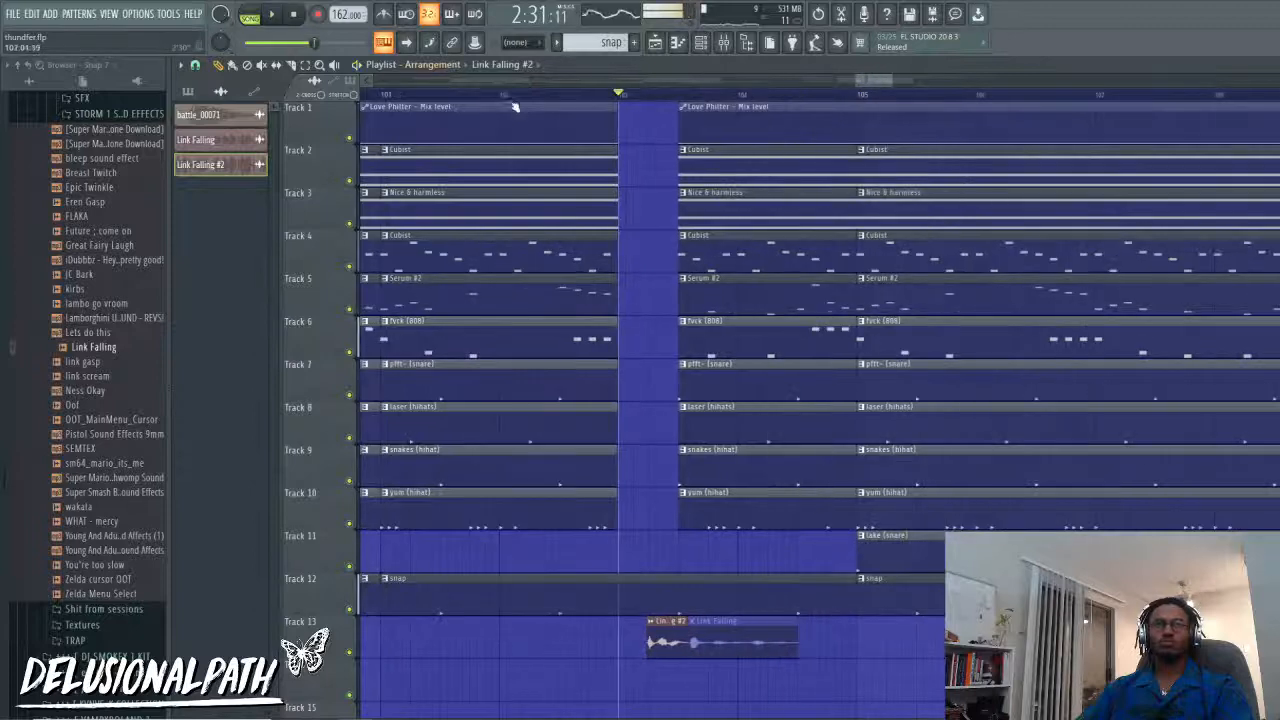
pyautogui.press('space')
pyautogui.scroll(2, 640, 440)
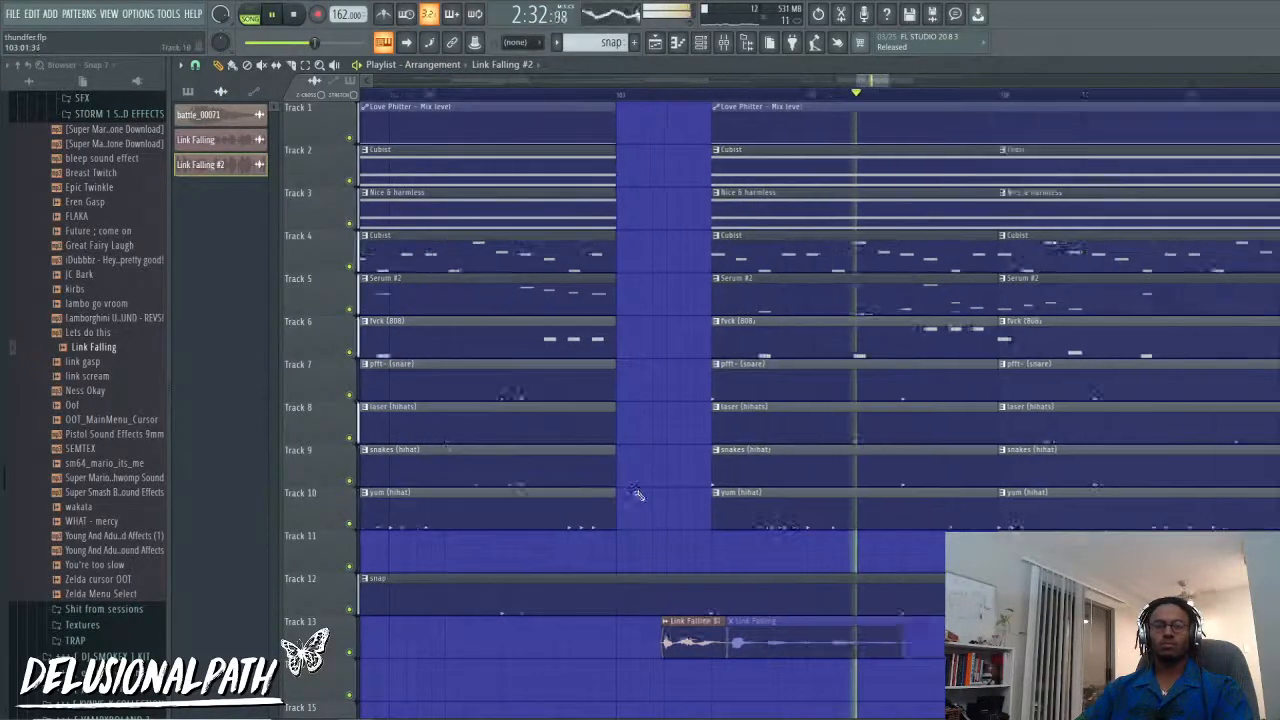
pyautogui.scroll(-4, 681, 590)
pyautogui.scroll(2, 681, 590)
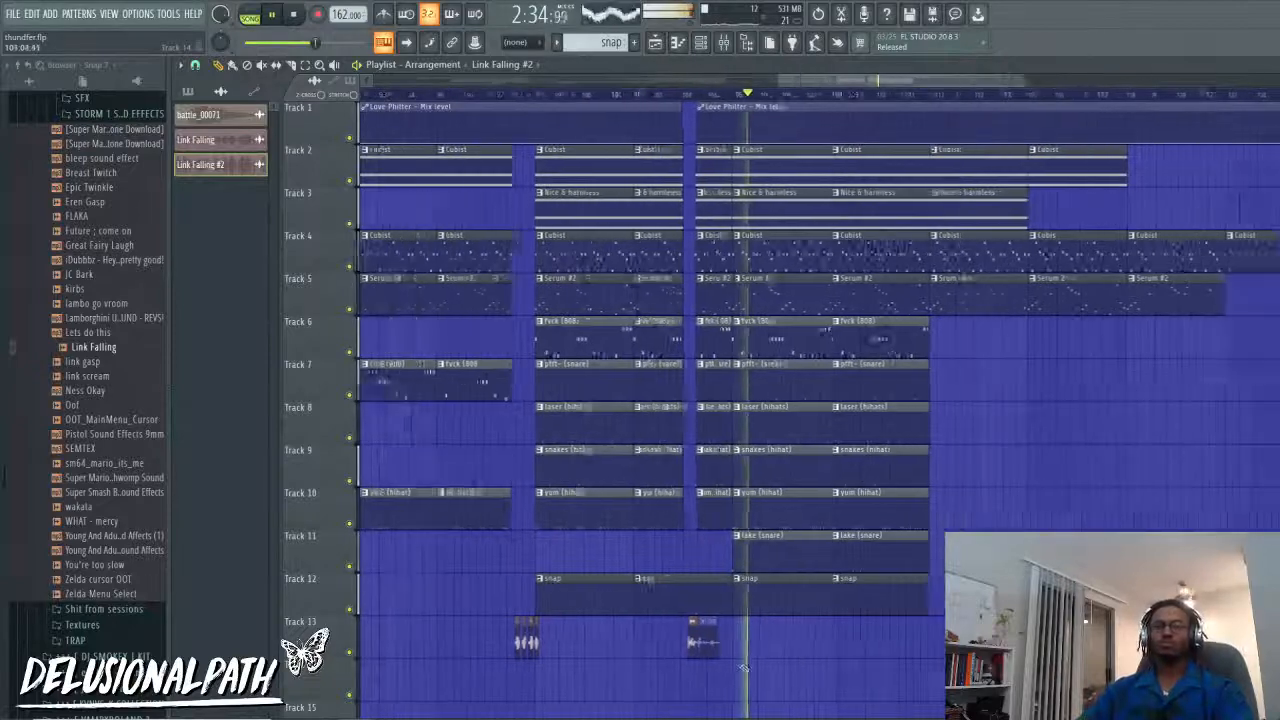
pyautogui.scroll(2, 784, 667)
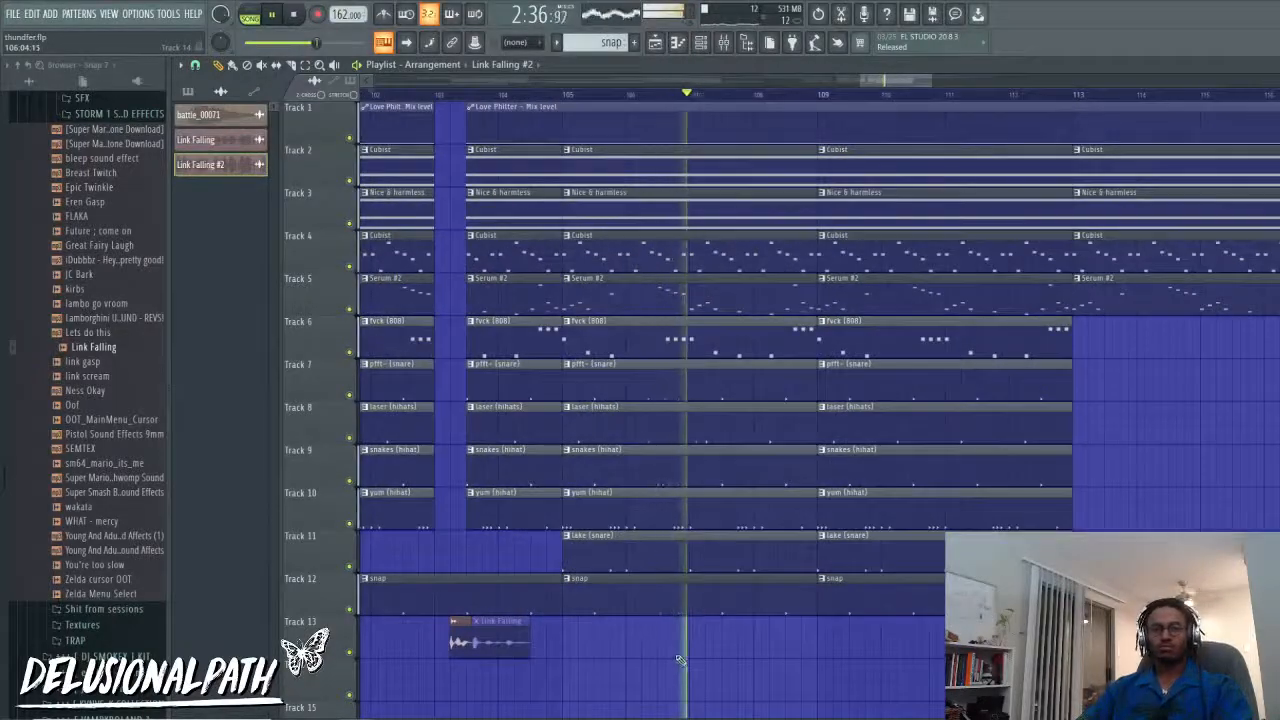
# Step: Play bars 105 to 112 of the arrangement and examine the clips leading up to bar 113
pyautogui.scroll(-3, 683, 654)
pyautogui.scroll(-1, 683, 653)
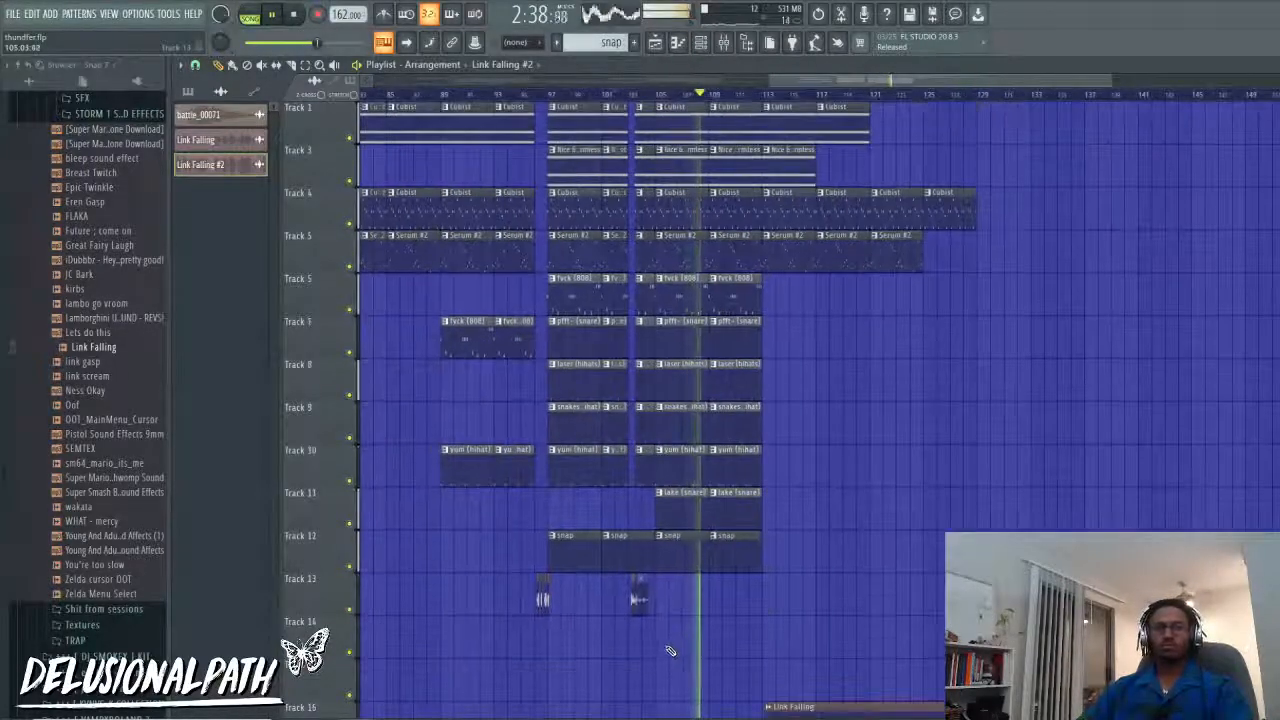
pyautogui.scroll(2, 671, 651)
pyautogui.scroll(-3, 760, 605)
pyautogui.scroll(1, 771, 591)
pyautogui.scroll(4, 772, 588)
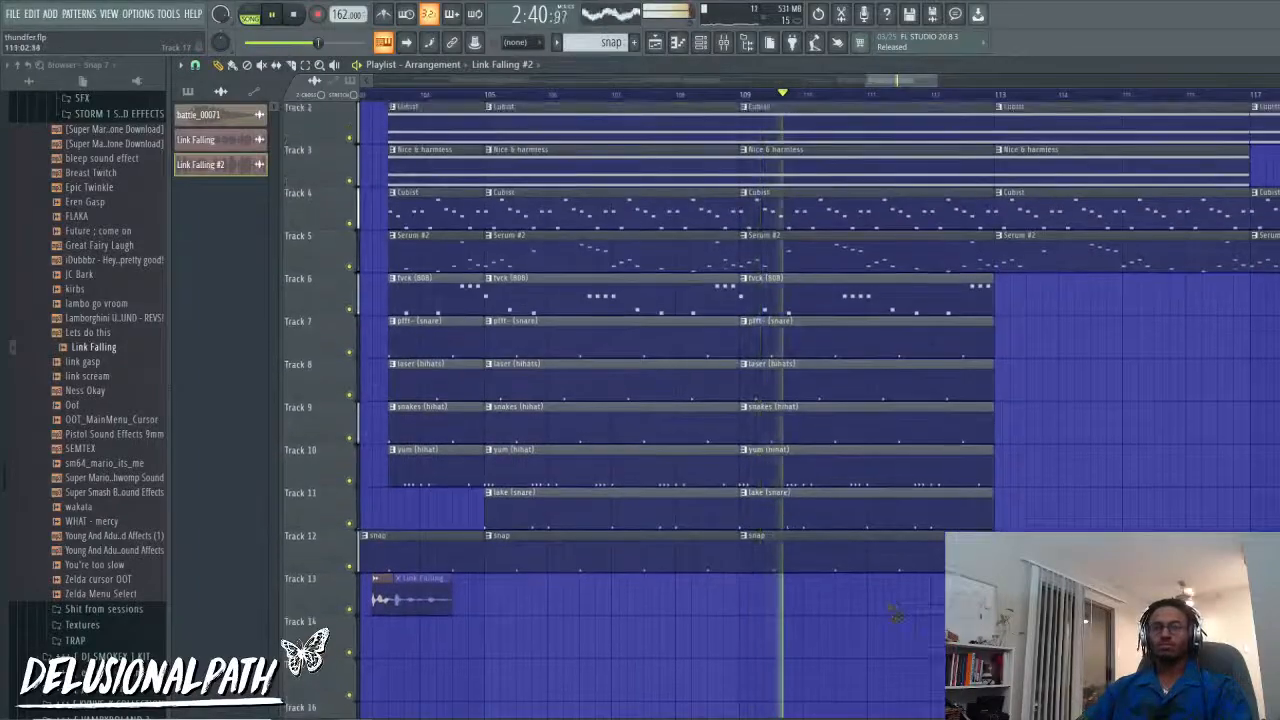
pyautogui.scroll(-4, 938, 622)
pyautogui.scroll(4, 773, 598)
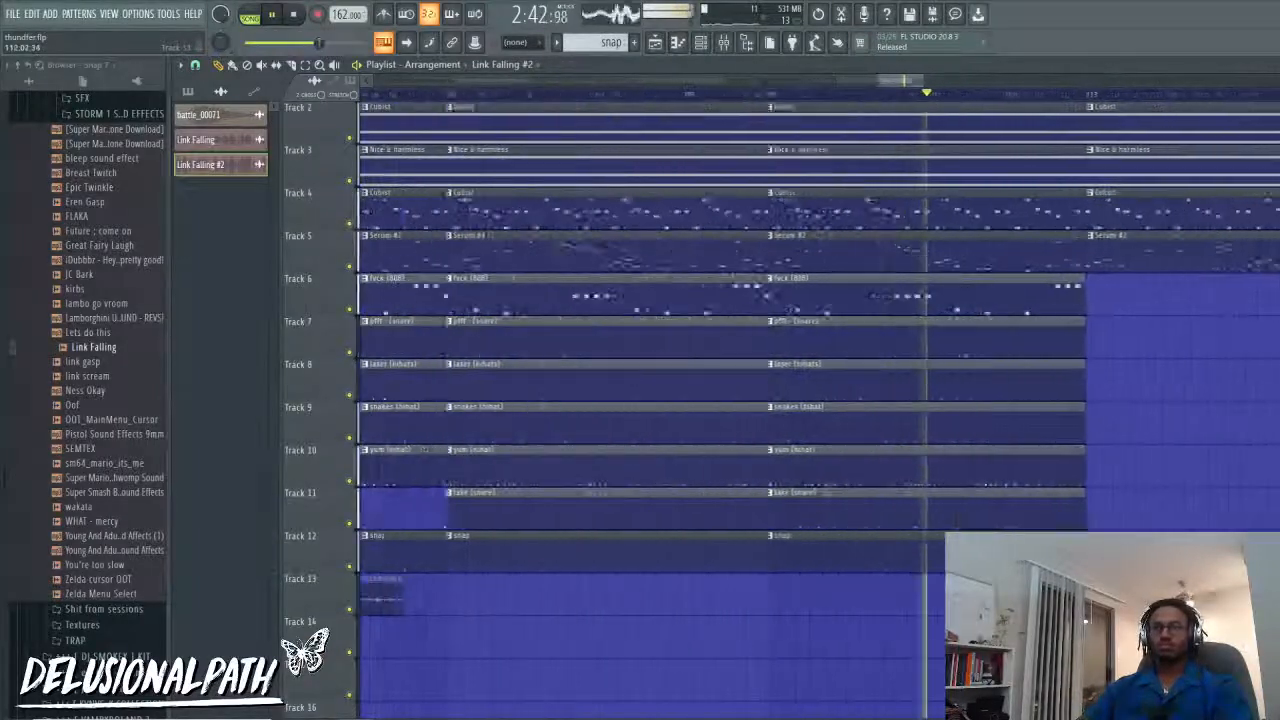
pyautogui.scroll(1, 1014, 597)
pyautogui.scroll(1, 1017, 597)
pyautogui.press('space')
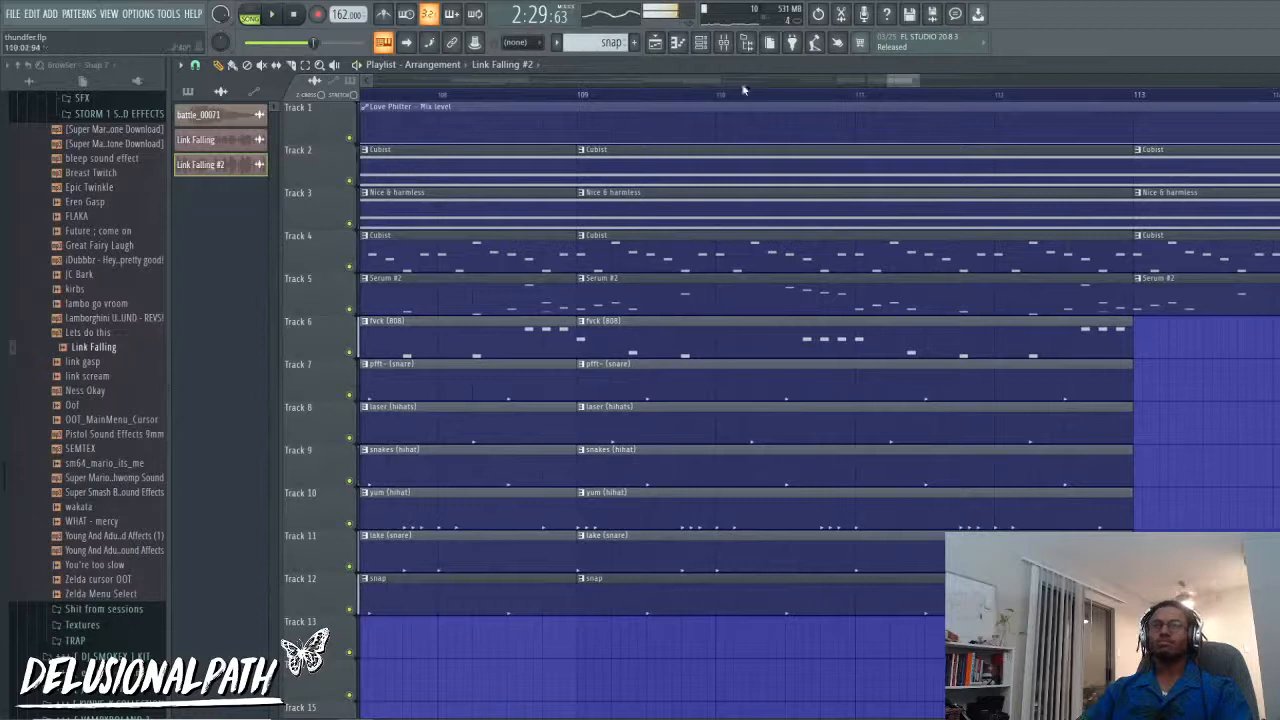
# Step: Make the fvck (808) clip at bar 109 on Track 6 unique and open it in the piano roll
pyautogui.rightClick(581, 333)
pyautogui.click(632, 414)
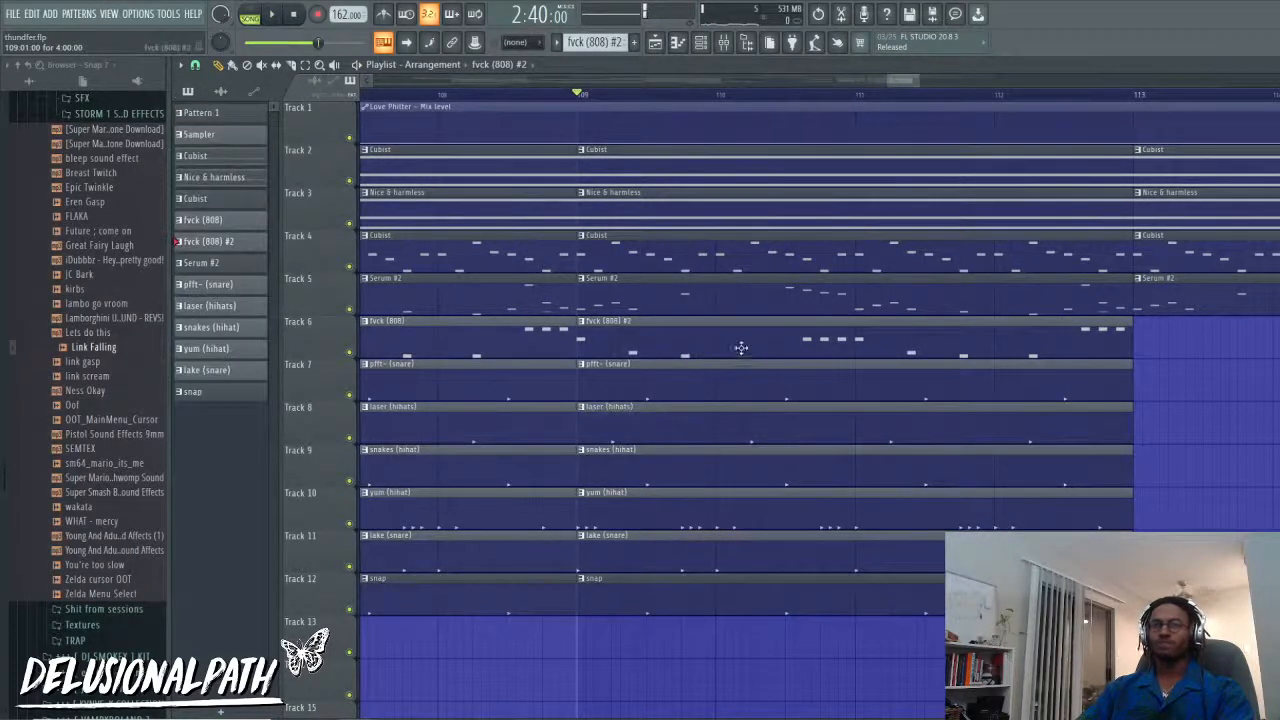
pyautogui.doubleClick(741, 347)
pyautogui.hscroll(-2, 770, 372)
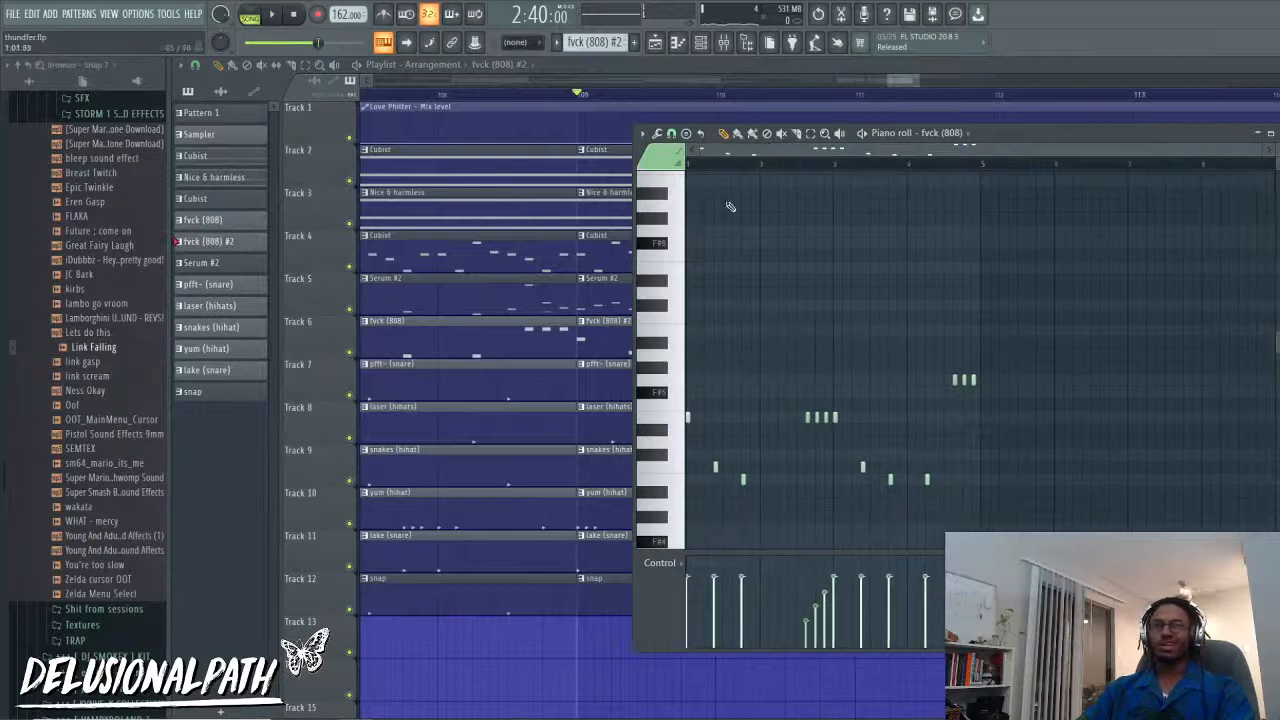
pyautogui.scroll(2, 720, 362)
# Step: Replace the C5 and B4 notes in bar 3 with a copy of the four-note E5 run, keeping the B4 in bar 4
pyautogui.press('space')
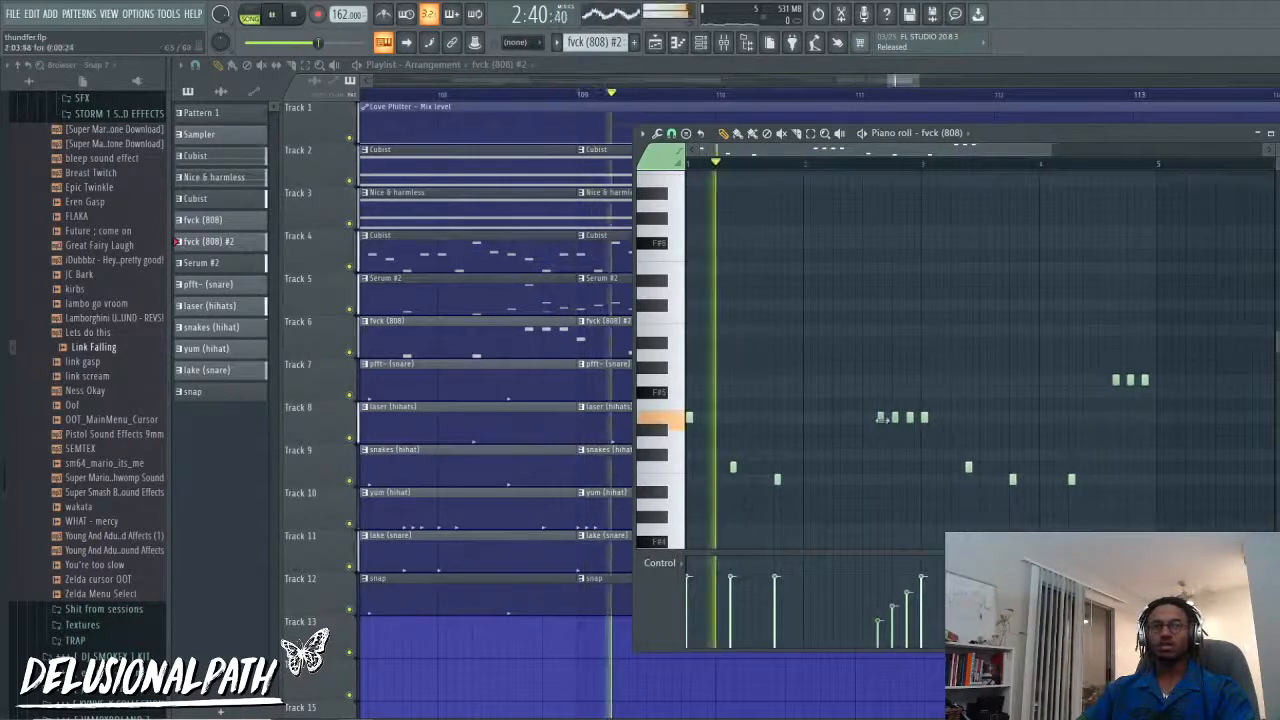
pyautogui.scroll(-1, 895, 465)
pyautogui.scroll(2, 910, 440)
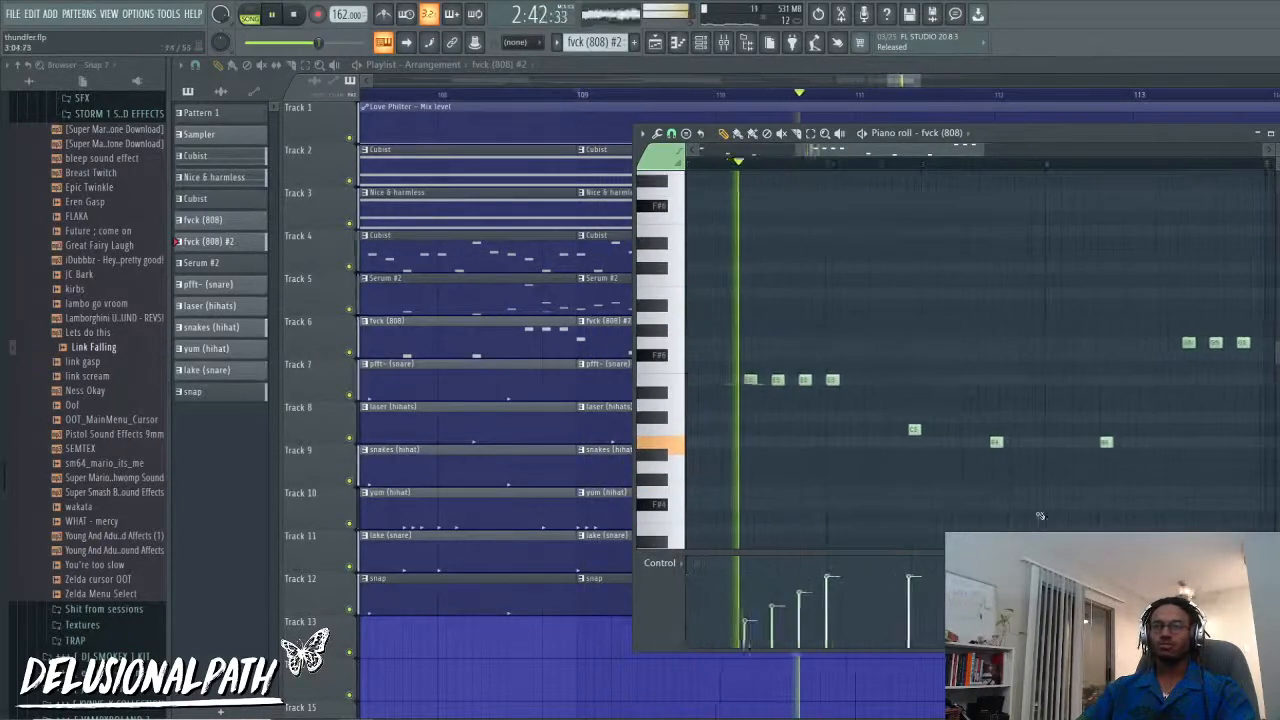
pyautogui.press('space')
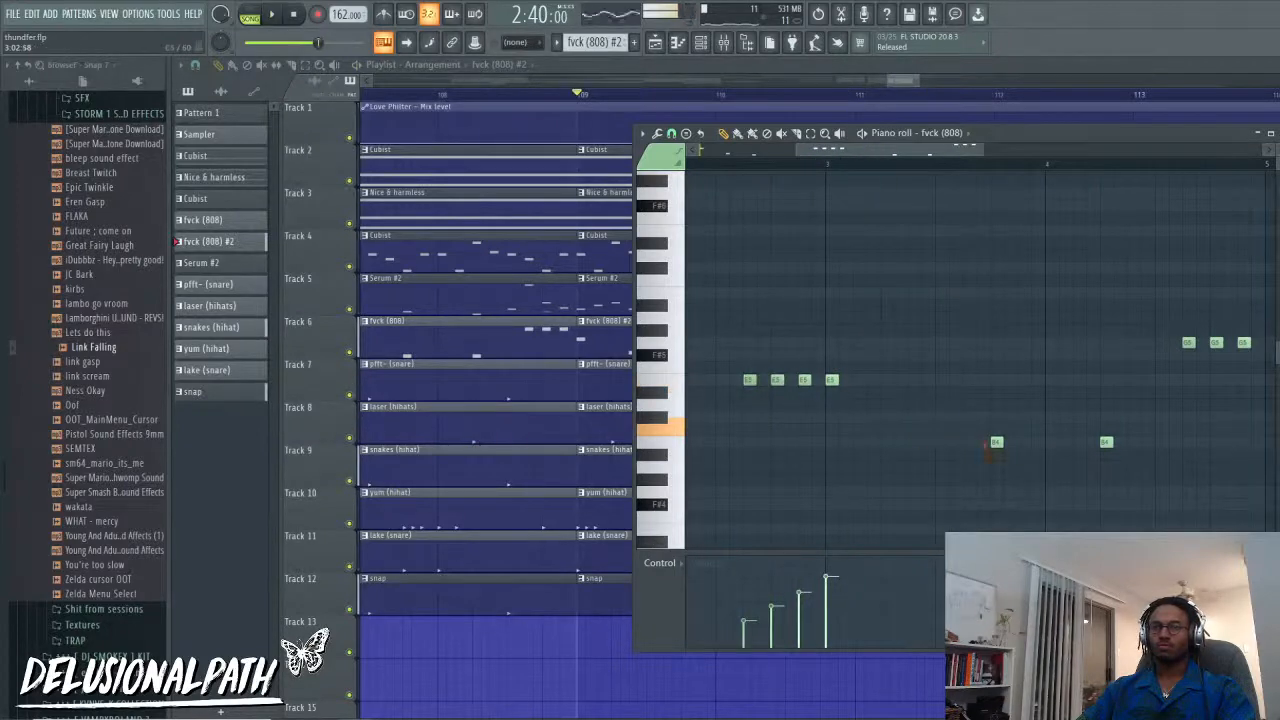
pyautogui.rightClick(993, 445)
pyautogui.press('space')
pyautogui.scroll(-3, 890, 415)
pyautogui.scroll(1, 803, 380)
pyautogui.moveTo(886, 404)
pyautogui.mouseDown()
pyautogui.moveTo(800, 364)
pyautogui.moveTo(907, 391)
pyautogui.mouseUp()
pyautogui.keyDown('ctrl'); pyautogui.click(930, 416); pyautogui.keyUp('ctrl')
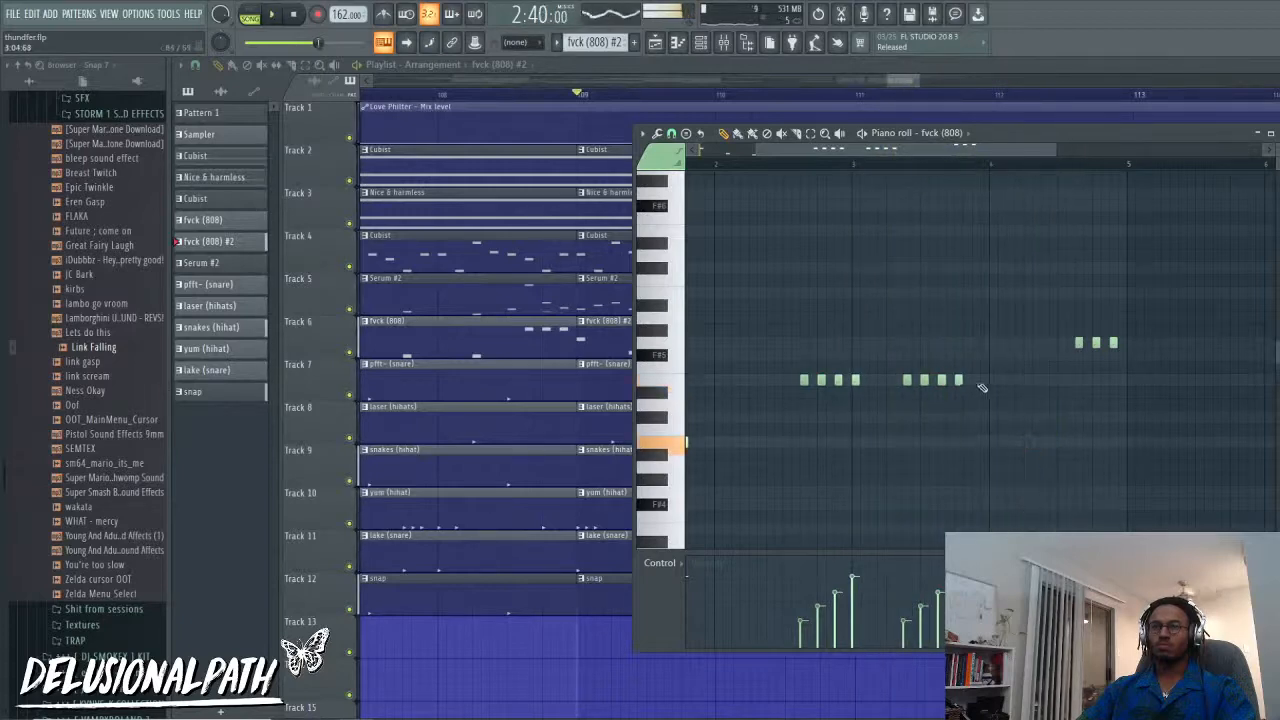
pyautogui.hotkey('ctrl', 'z')
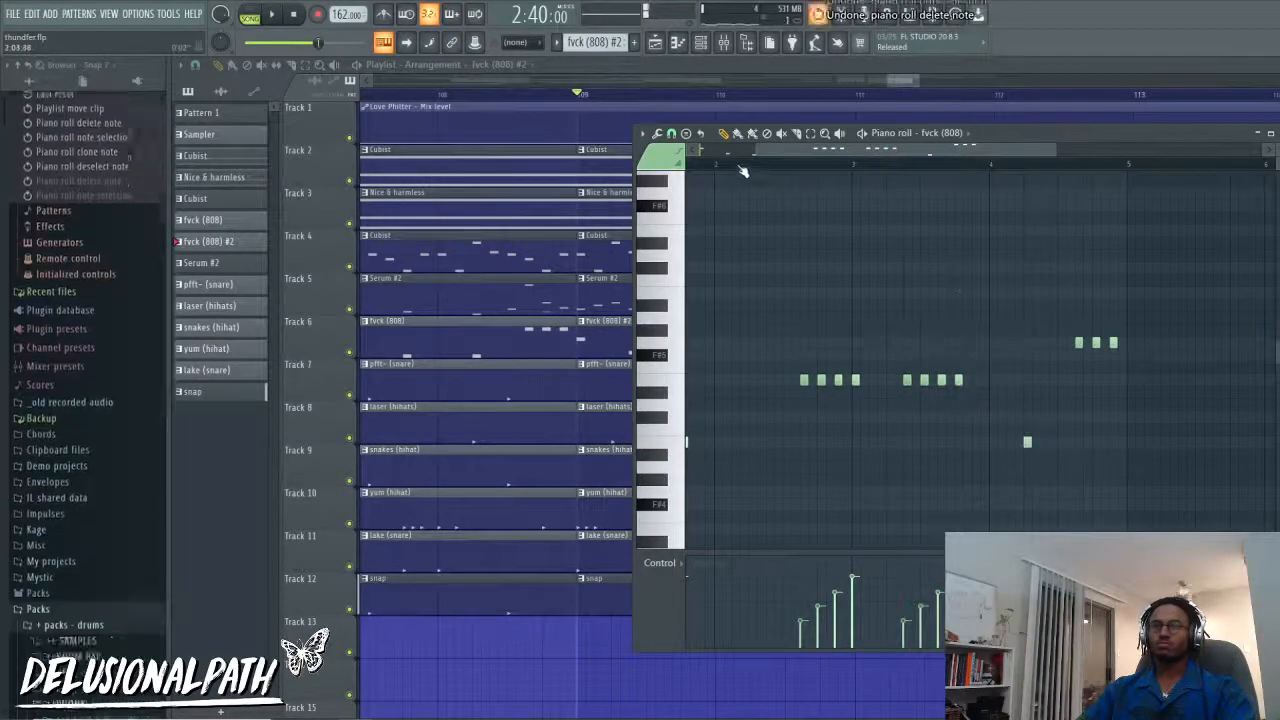
# Step: Replace the three G5 notes at the end of bar 4 with one A#4 note and raise its velocity
pyautogui.press('space')
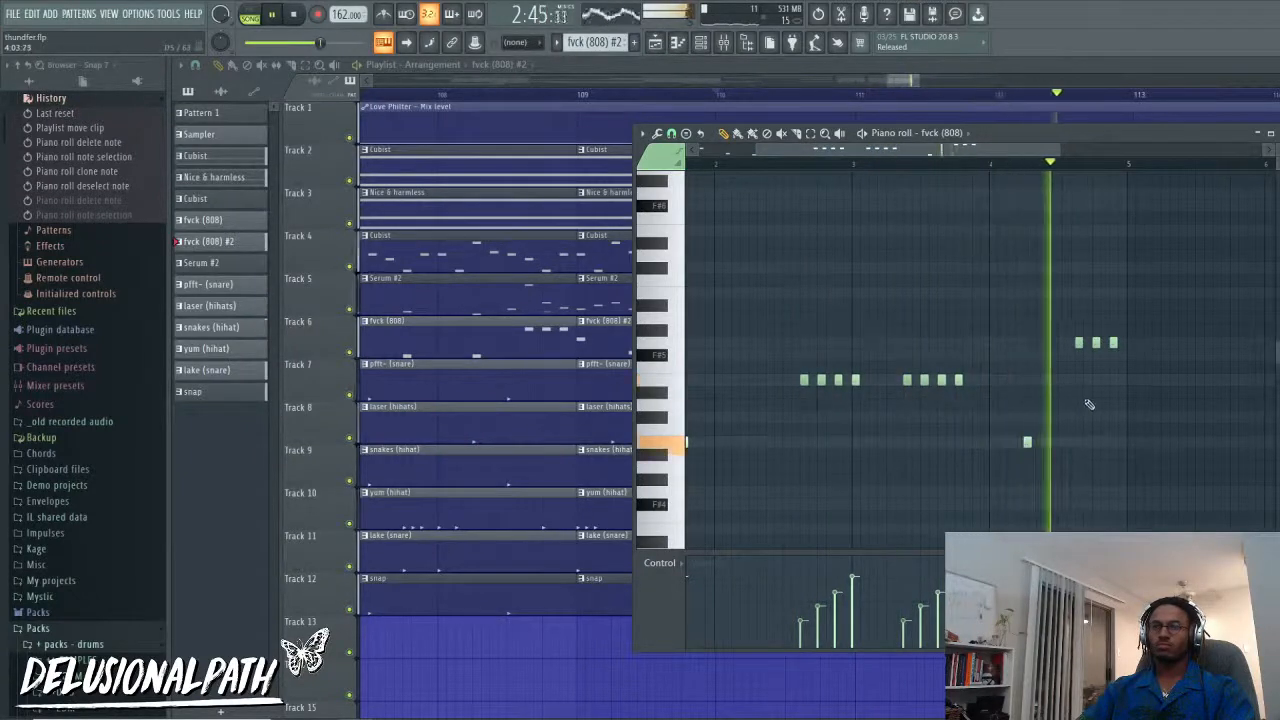
pyautogui.press('space')
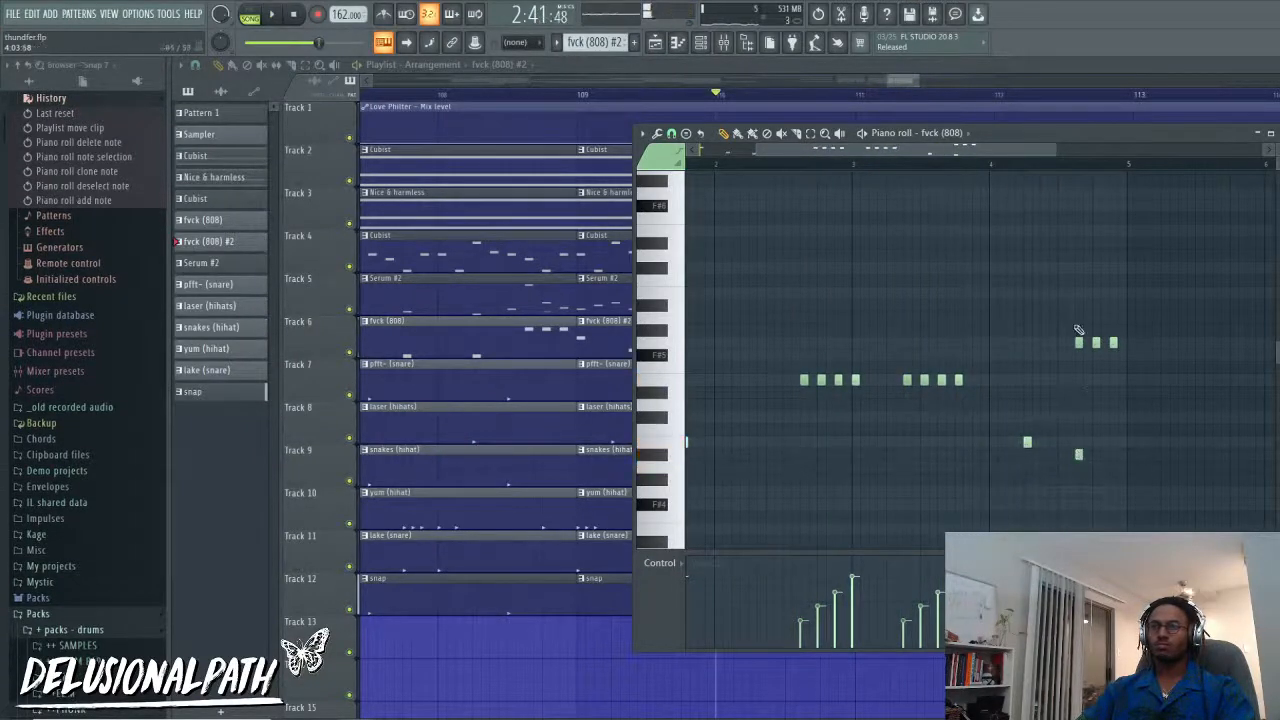
pyautogui.rightClick(1113, 343)
pyautogui.press('space')
pyautogui.keyDown('ctrl'); pyautogui.click(1077, 450); pyautogui.keyUp('ctrl')
pyautogui.scroll(5, 1077, 450)
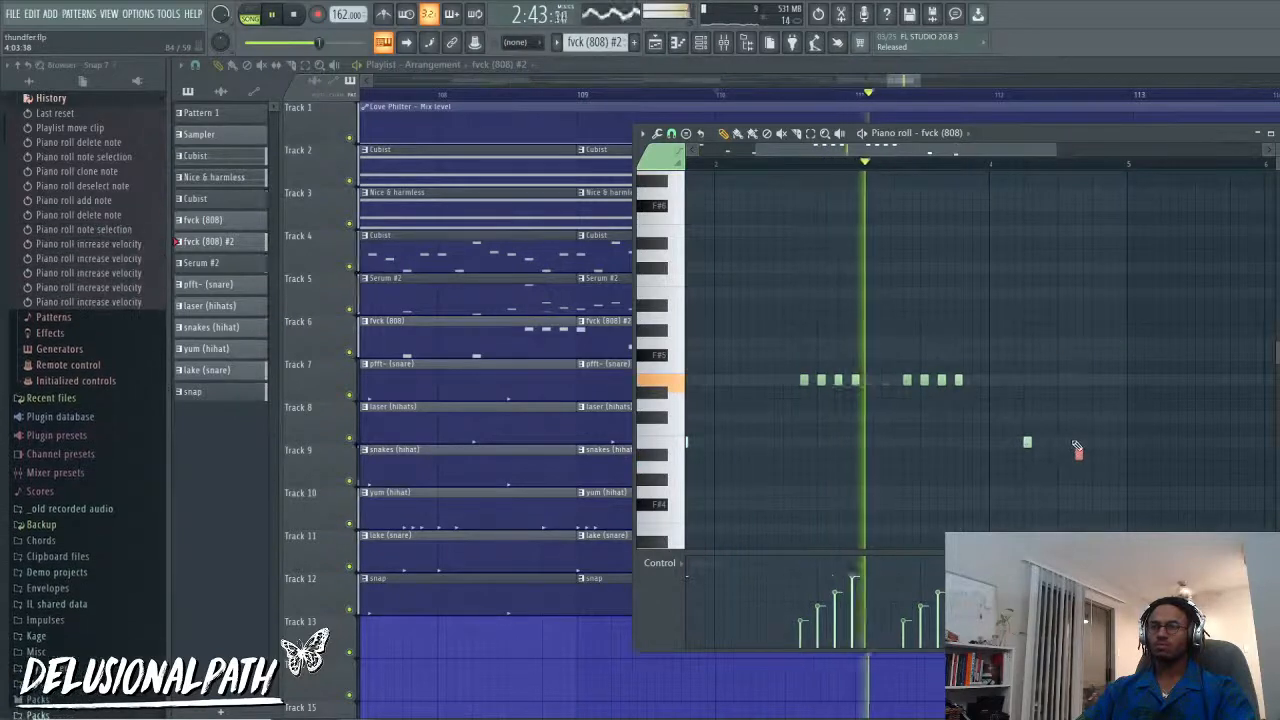
pyautogui.scroll(1, 1077, 447)
pyautogui.keyDown('ctrl'); pyautogui.click(1077, 404); pyautogui.keyUp('ctrl')
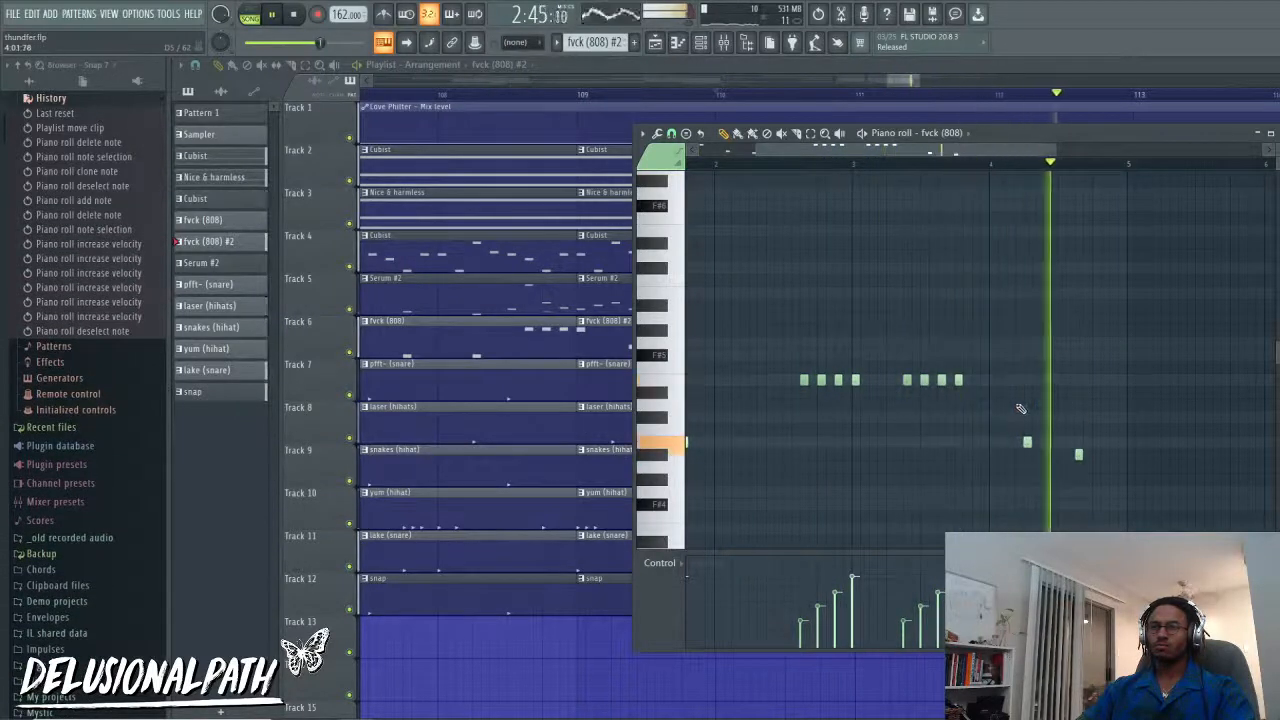
# Step: Add a lower-velocity B4 note just before the existing B4 in bar 4 and close the piano roll
pyautogui.click(1012, 442)
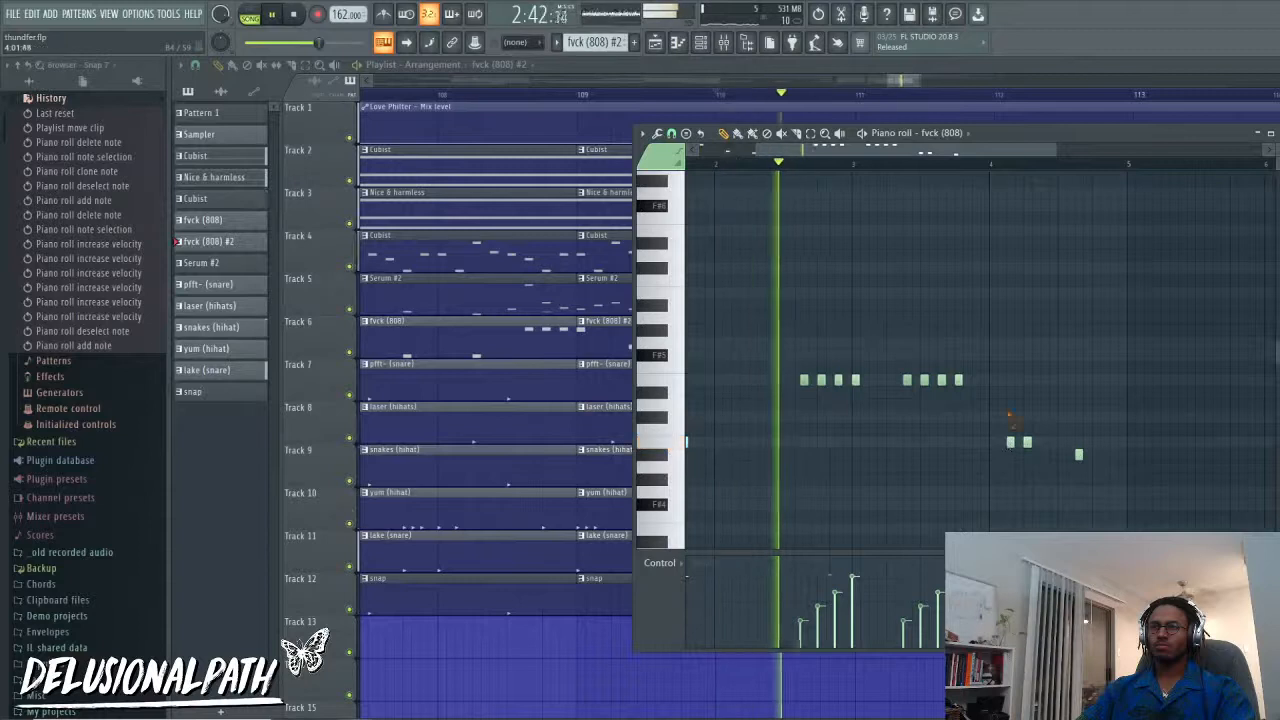
pyautogui.scroll(-6, 1012, 445)
pyautogui.keyDown('ctrl'); pyautogui.click(994, 380); pyautogui.keyUp('ctrl')
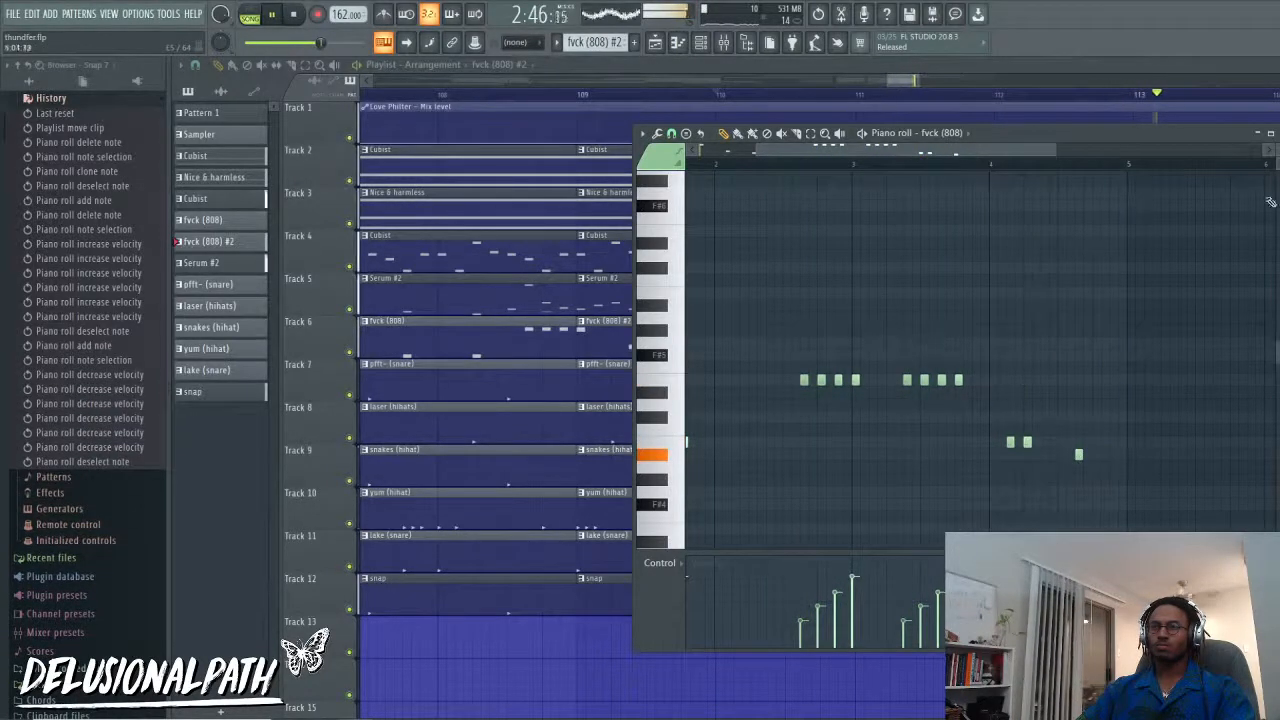
pyautogui.click(1270, 133)
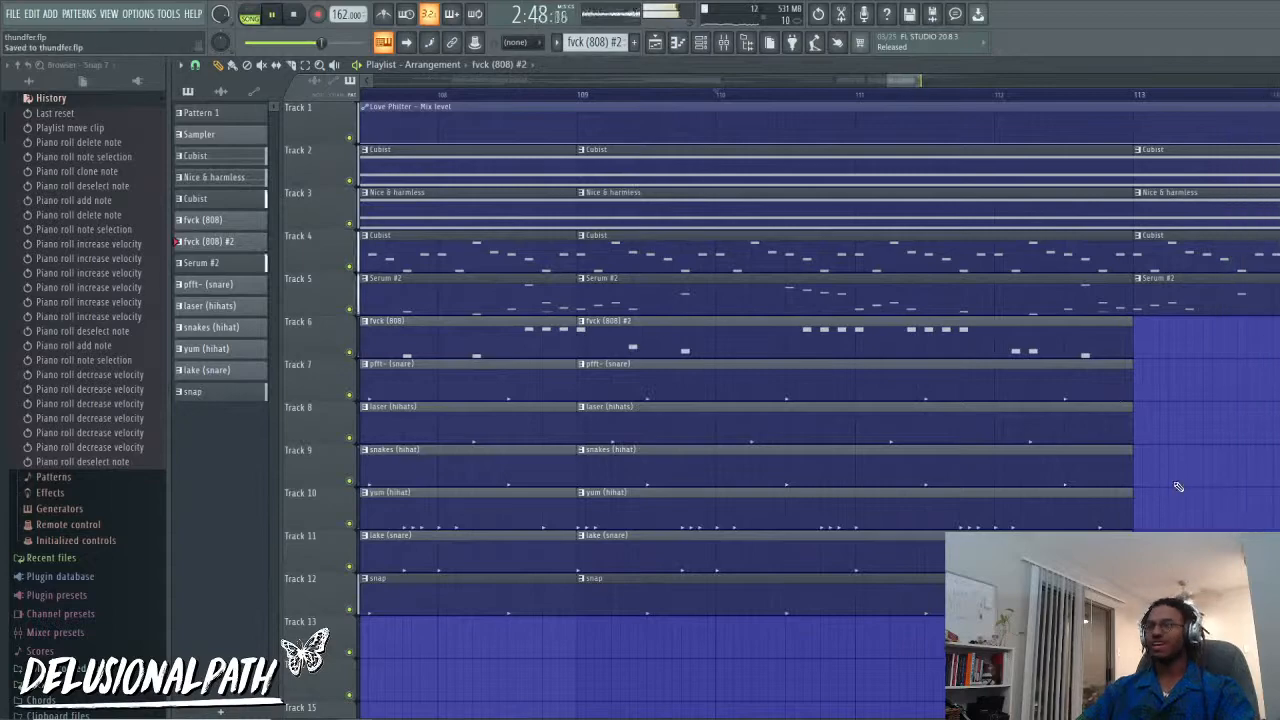
# Step: Play the outro after bar 113 and examine how the remaining clips and the Link Falling audio on Track 16 end
pyautogui.scroll(-8, 1185, 480)
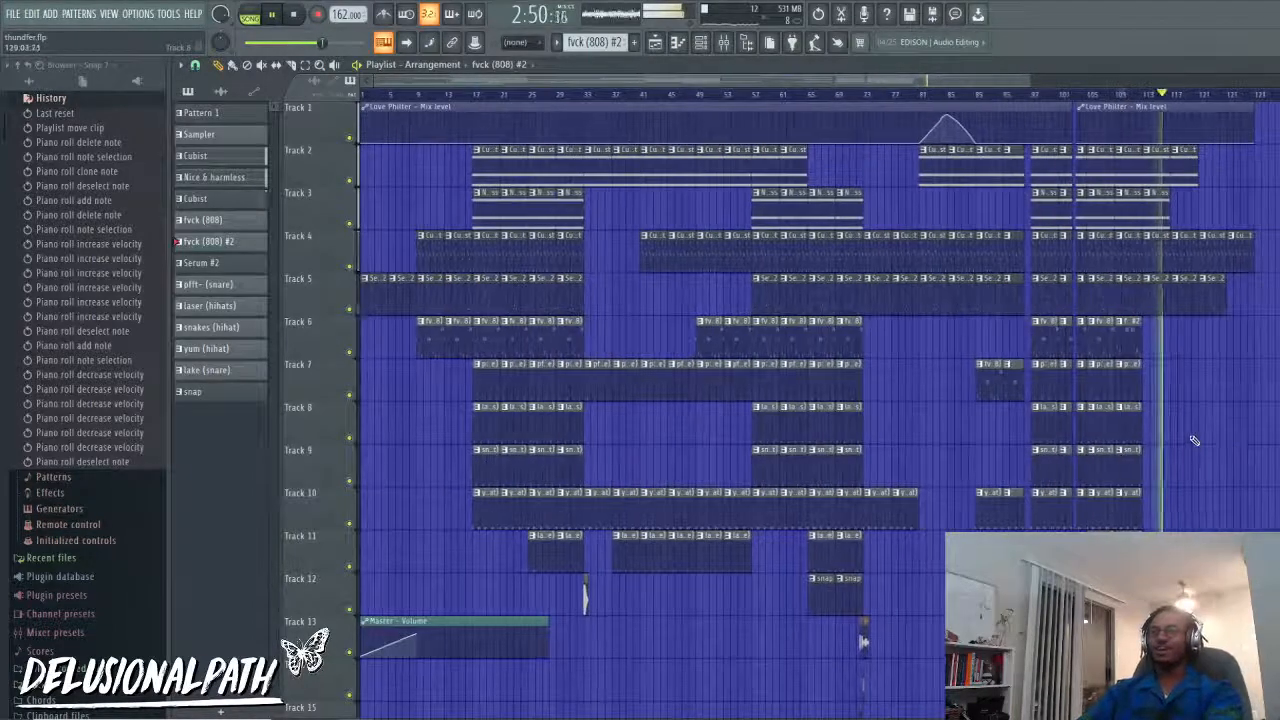
pyautogui.scroll(6, 1185, 435)
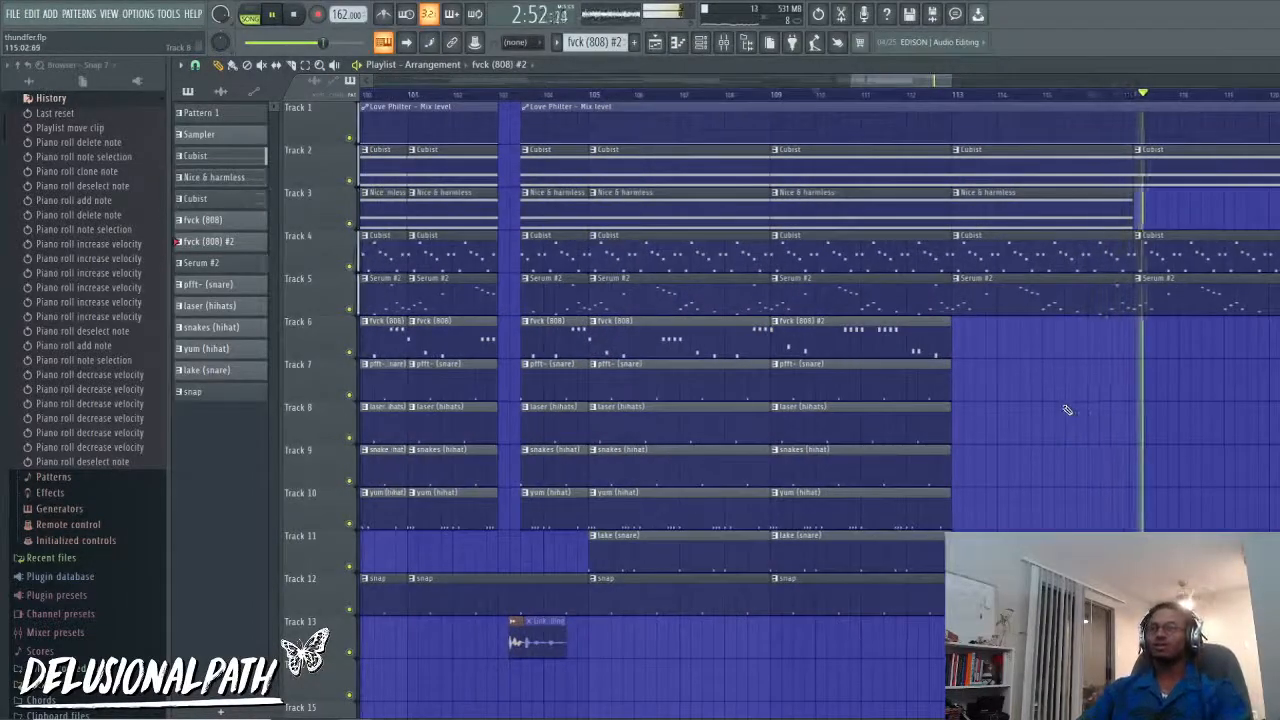
pyautogui.scroll(-6, 1068, 410)
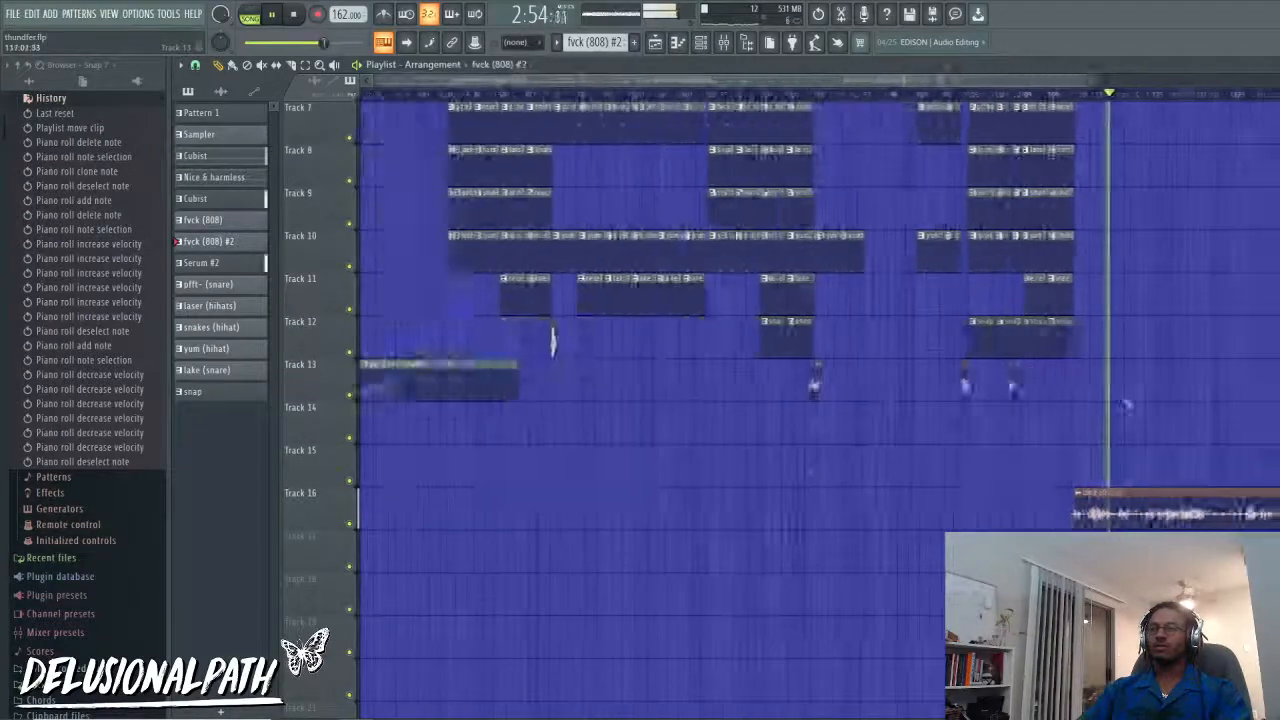
pyautogui.scroll(5, 940, 397)
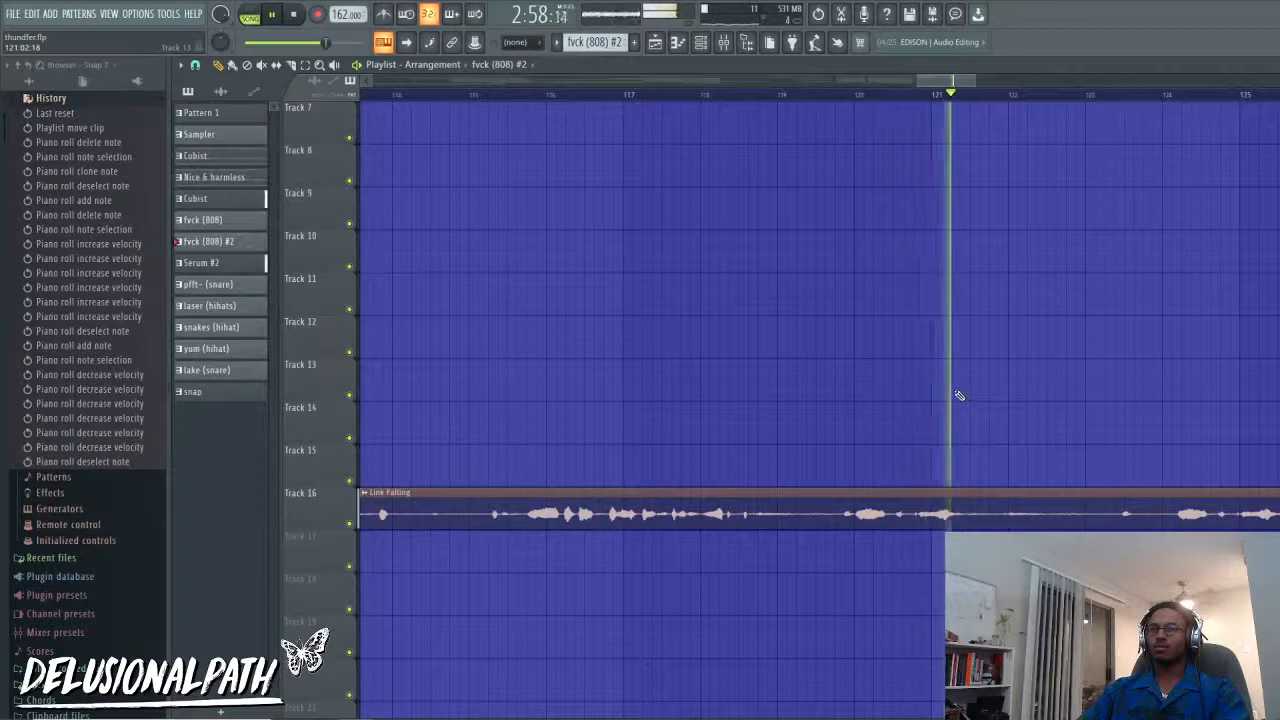
pyautogui.scroll(-4, 1034, 420)
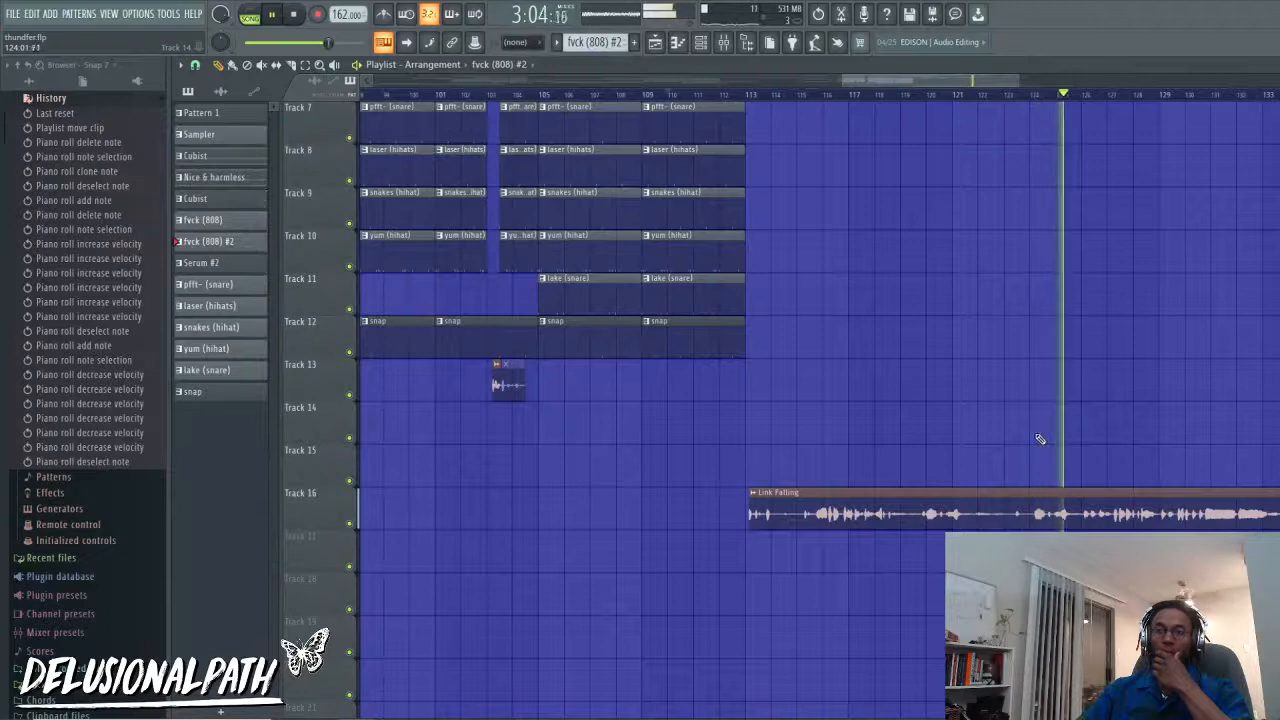
pyautogui.scroll(3, 1057, 440)
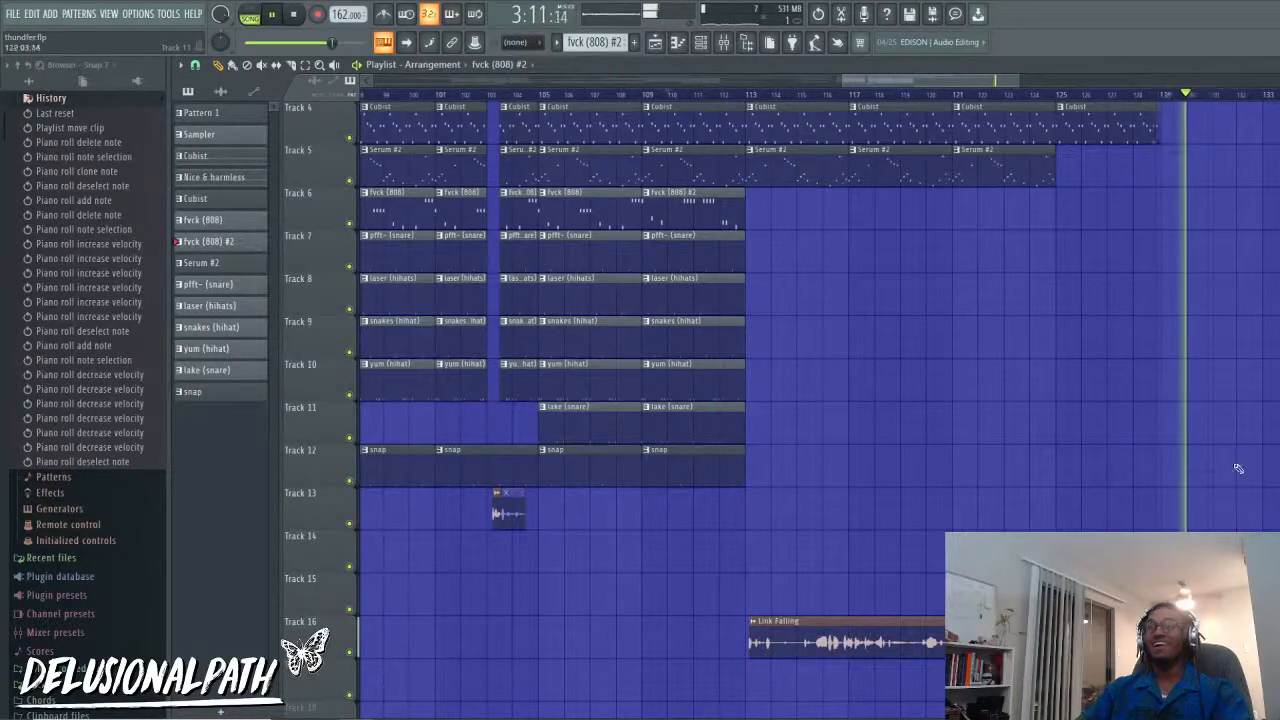
pyautogui.press('space')
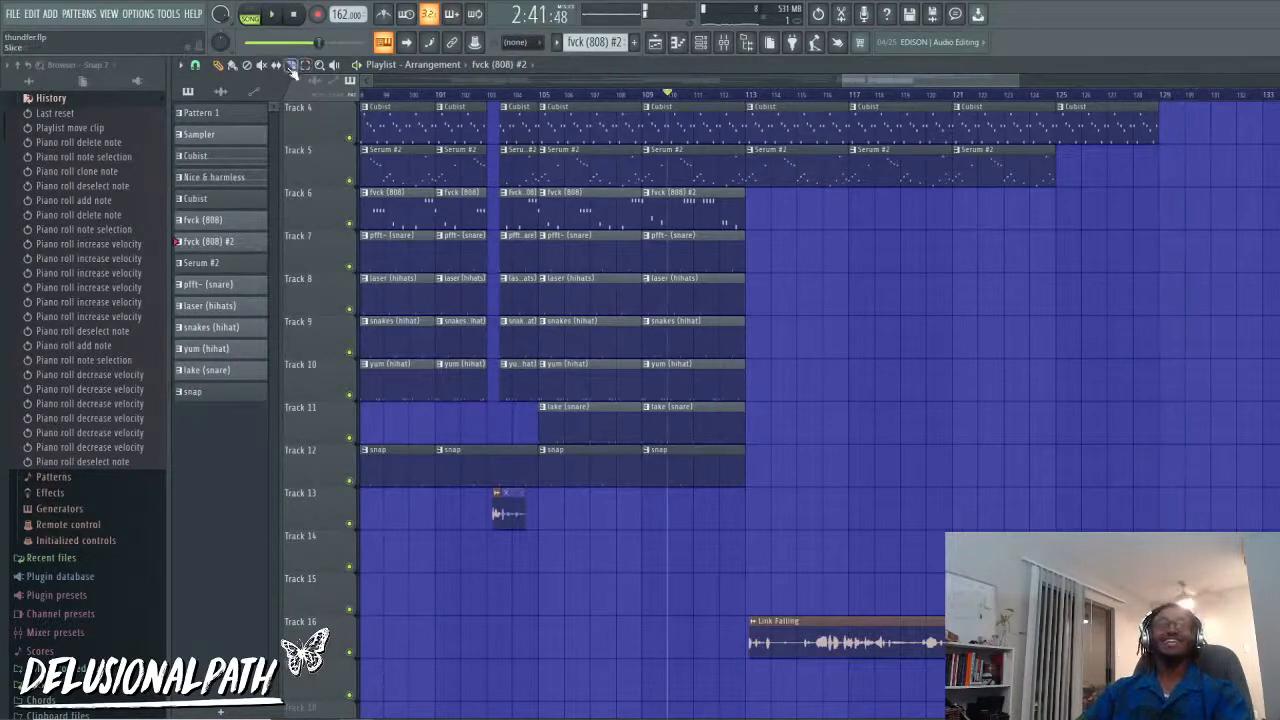
# Step: Slice the Link Falling clip on Track 16 at bar 129, where the last Cubist clip ends
pyautogui.scroll(4, 1160, 600)
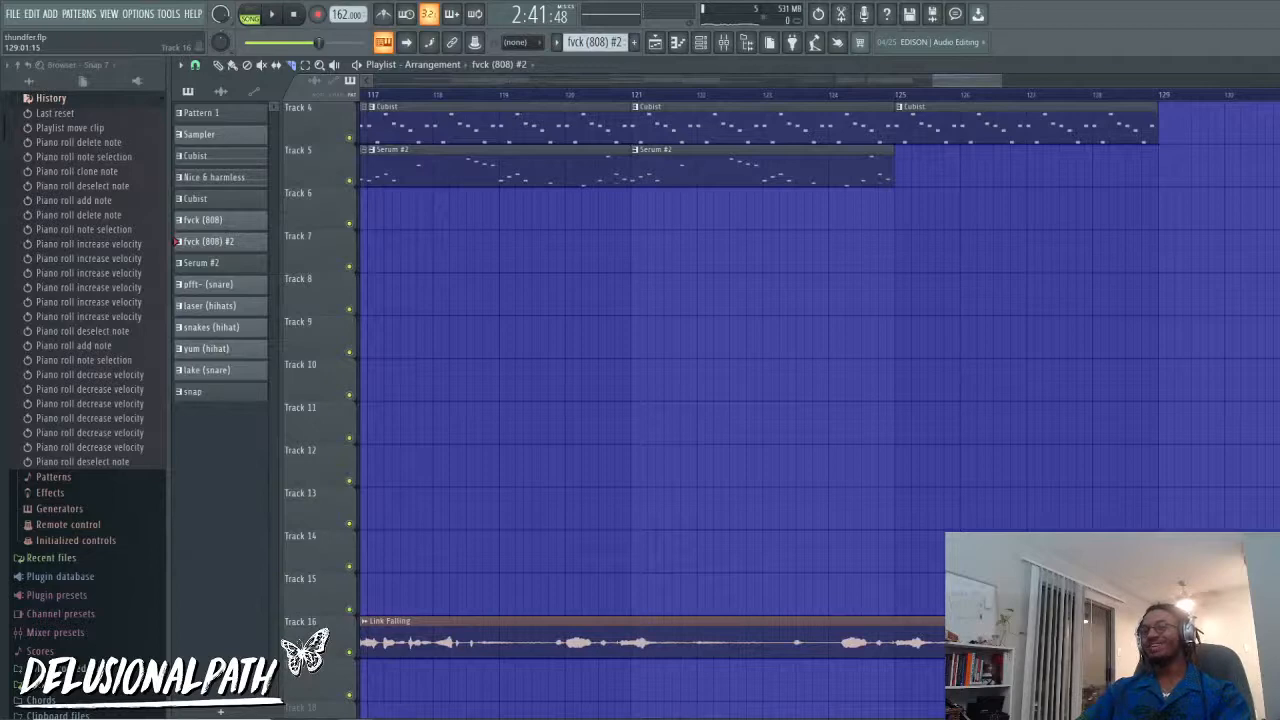
pyautogui.scroll(5, 1160, 638)
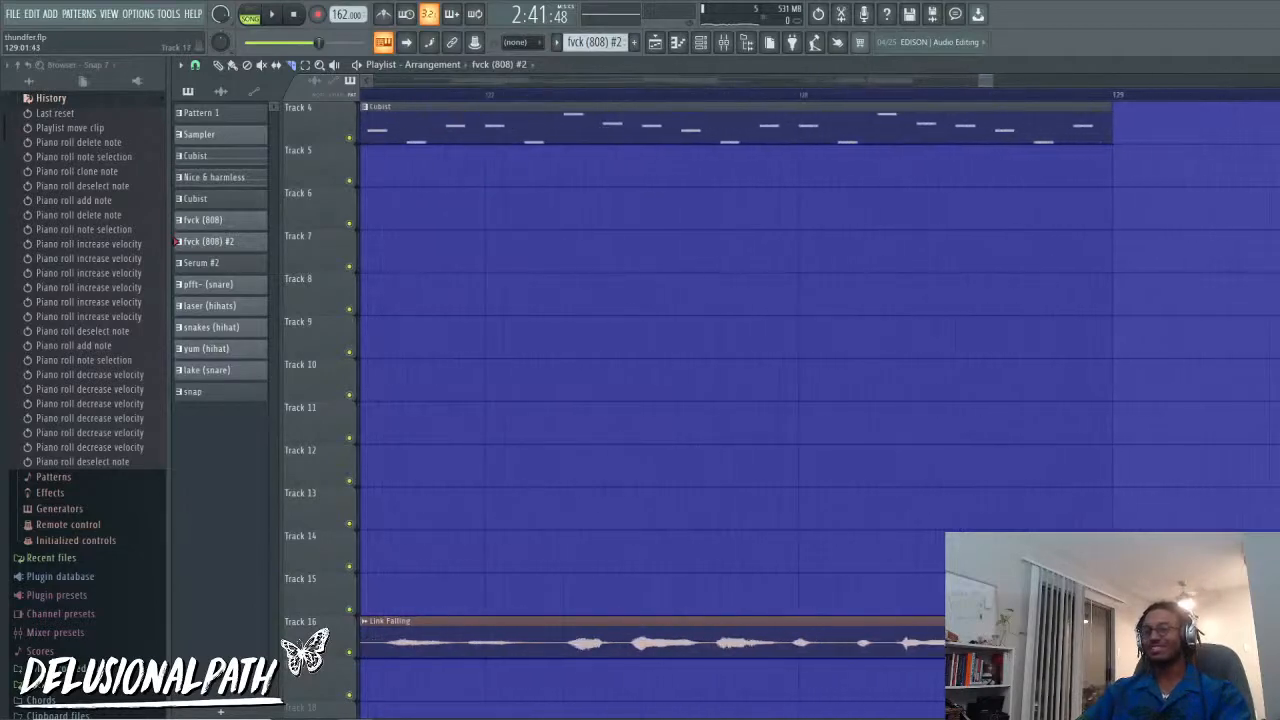
pyautogui.moveTo(1115, 618); pyautogui.dragTo(1115, 672)
pyautogui.scroll(-5, 1128, 668)
pyautogui.scroll(-2, 904, 383)
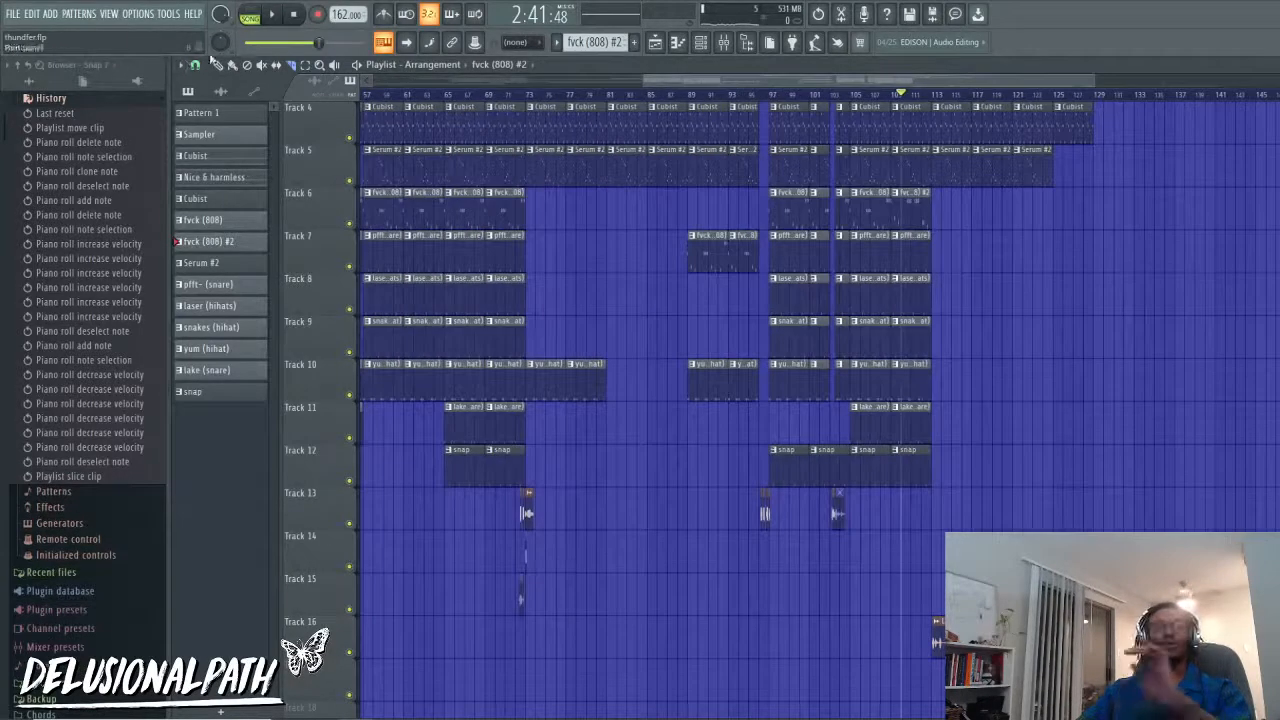
# Step: Move the two leftover Link Falling clips on Track 17 so they start from bar 73, and mute them
pyautogui.scroll(-3, 1172, 598)
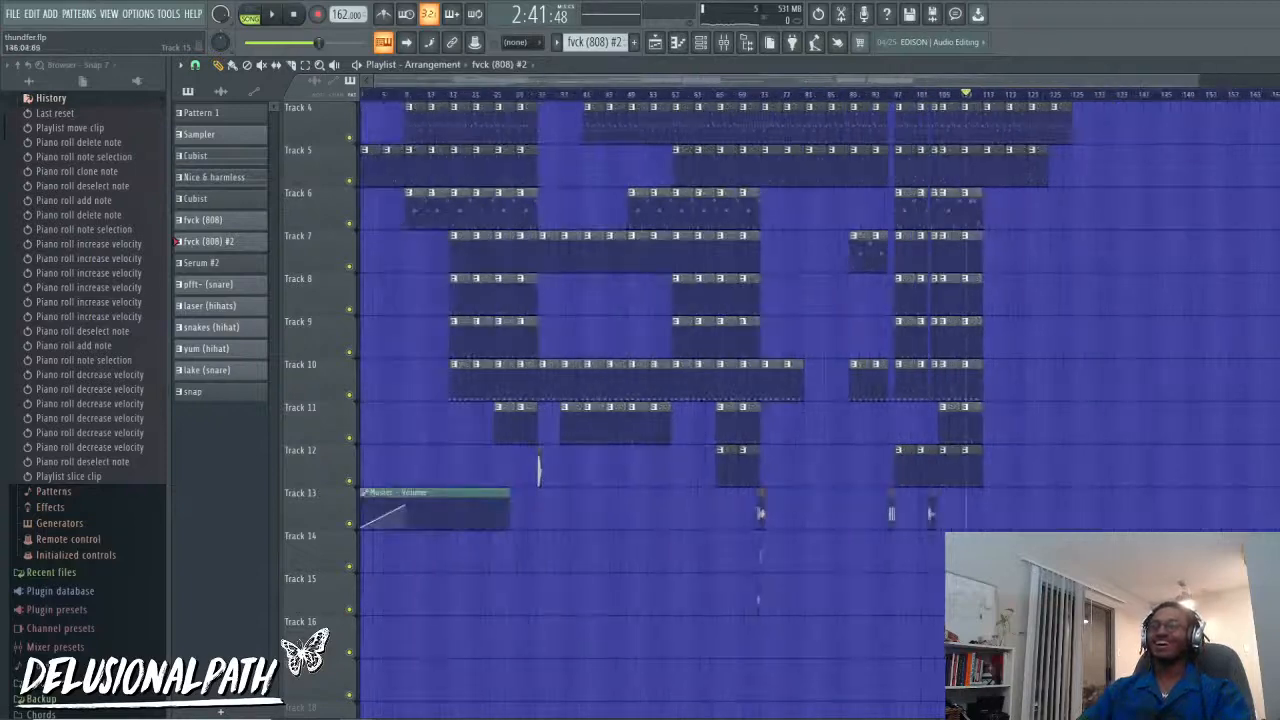
pyautogui.scroll(3, 1172, 598)
pyautogui.scroll(-3, 1176, 598)
pyautogui.moveTo(1021, 678); pyautogui.dragTo(983, 596)
pyautogui.keyDown('ctrl'); pyautogui.click(1190, 600); pyautogui.keyUp('ctrl')
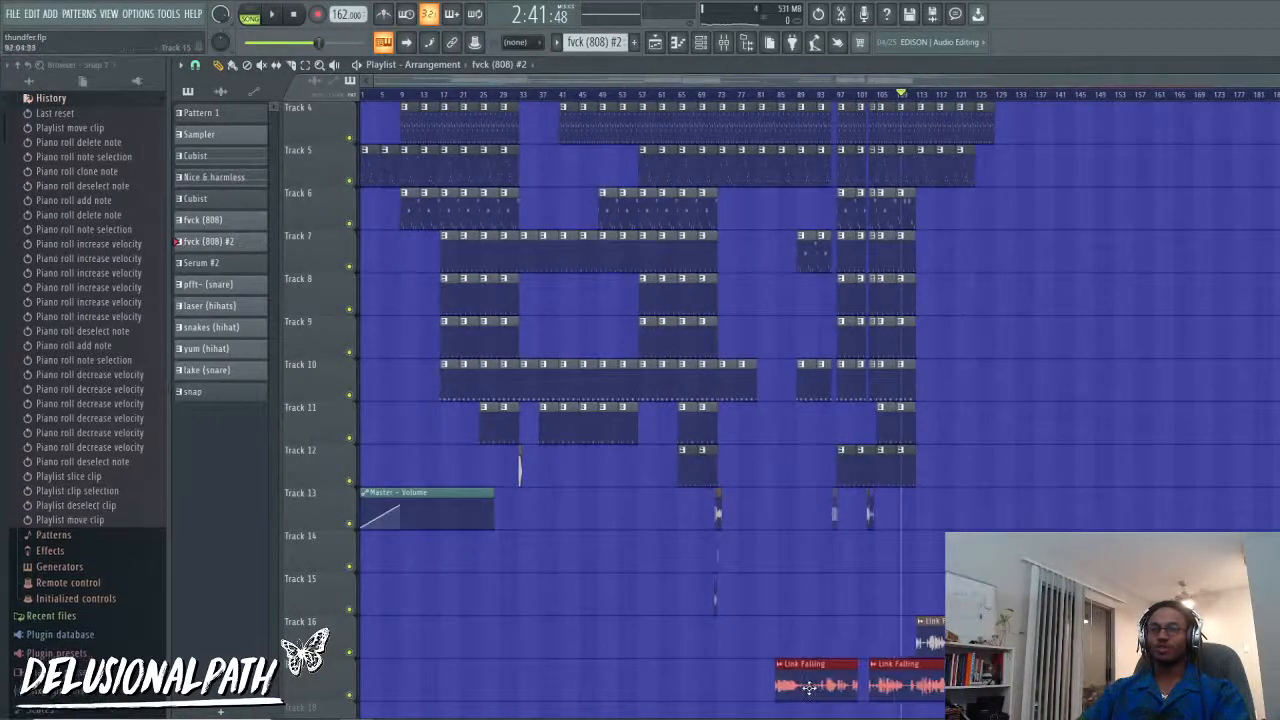
pyautogui.click(754, 689)
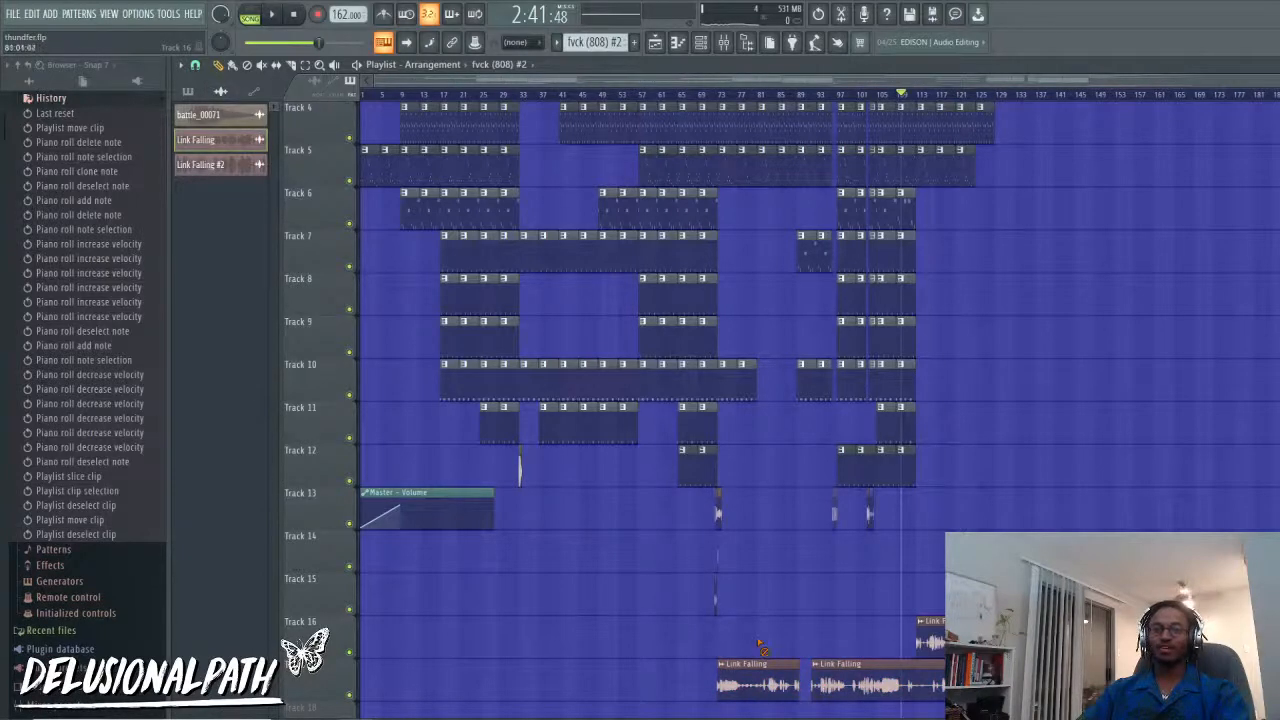
pyautogui.moveTo(764, 682); pyautogui.dragTo(863, 682)
# Step: Mute the sliced-off Link Falling clip after bar 129 on Track 16
pyautogui.scroll(2, 750, 592)
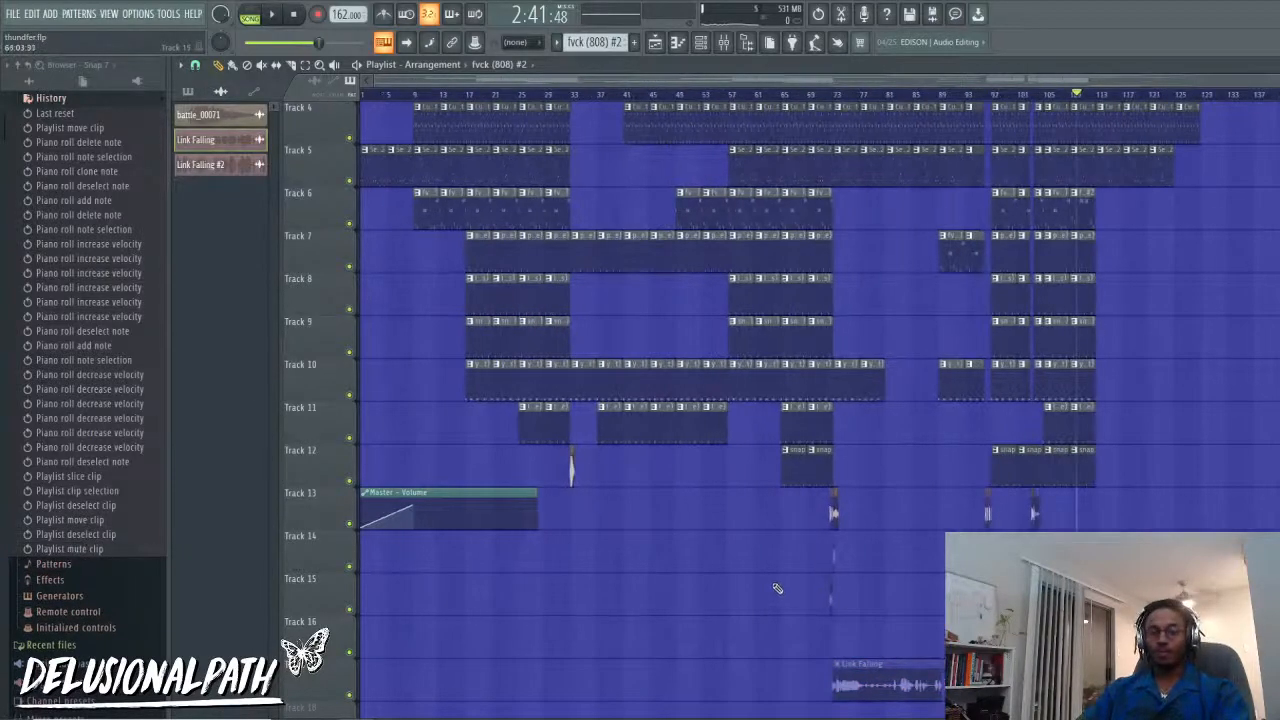
pyautogui.scroll(1, 788, 600)
pyautogui.scroll(2, 788, 600)
pyautogui.scroll(-3, 788, 600)
pyautogui.keyDown('alt'); pyautogui.rightClick(1228, 640); pyautogui.keyUp('alt')
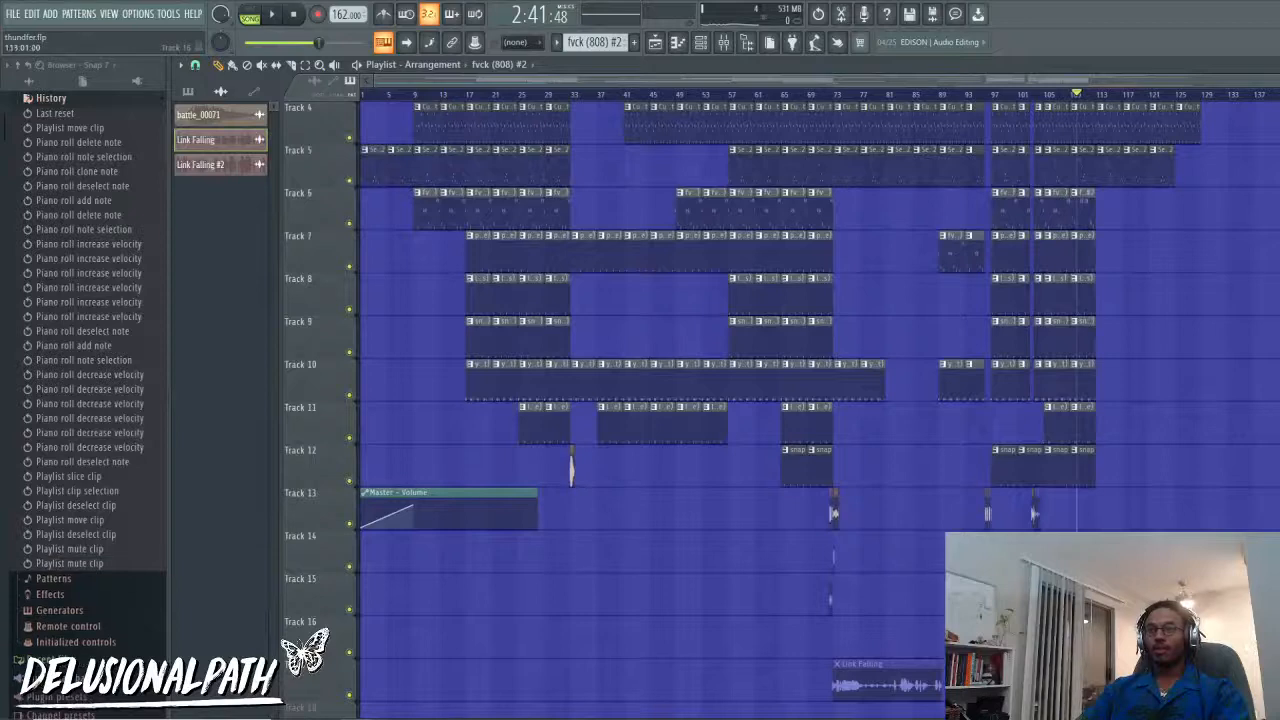
# Step: Play the whole arrangement from the beginning to review the finished beat
pyautogui.scroll(3, 812, 400)
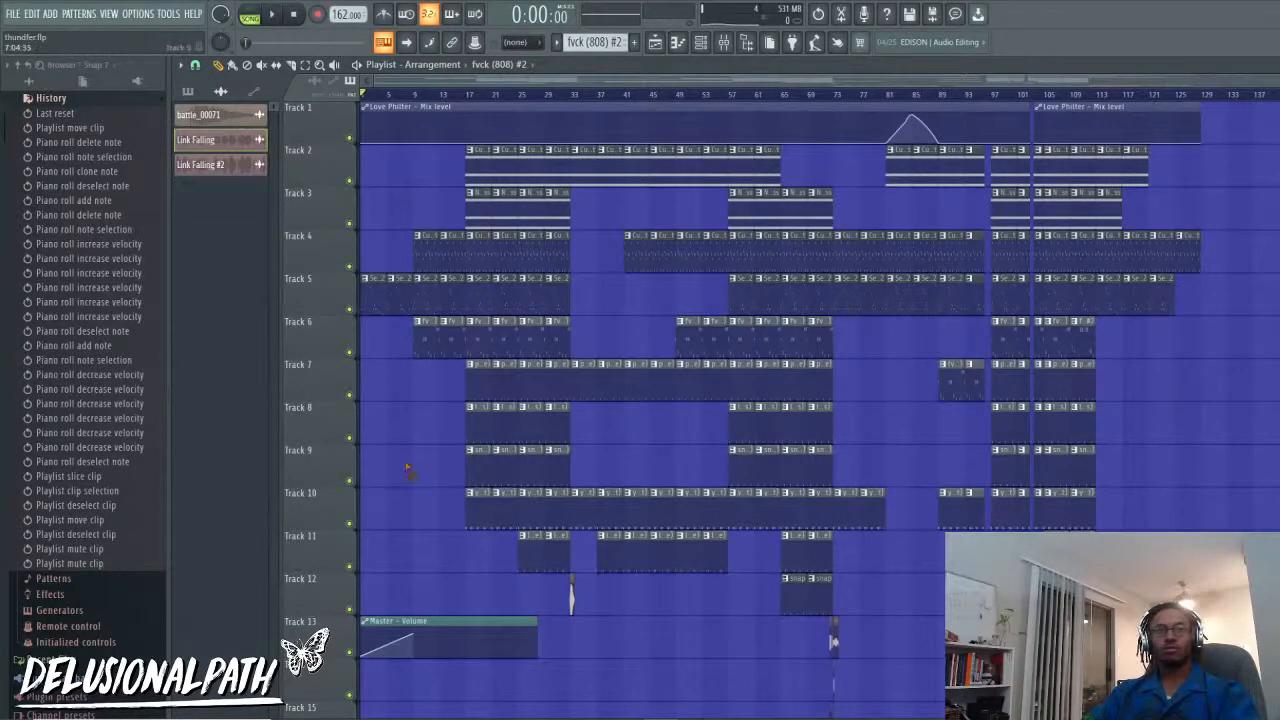
pyautogui.press('space')
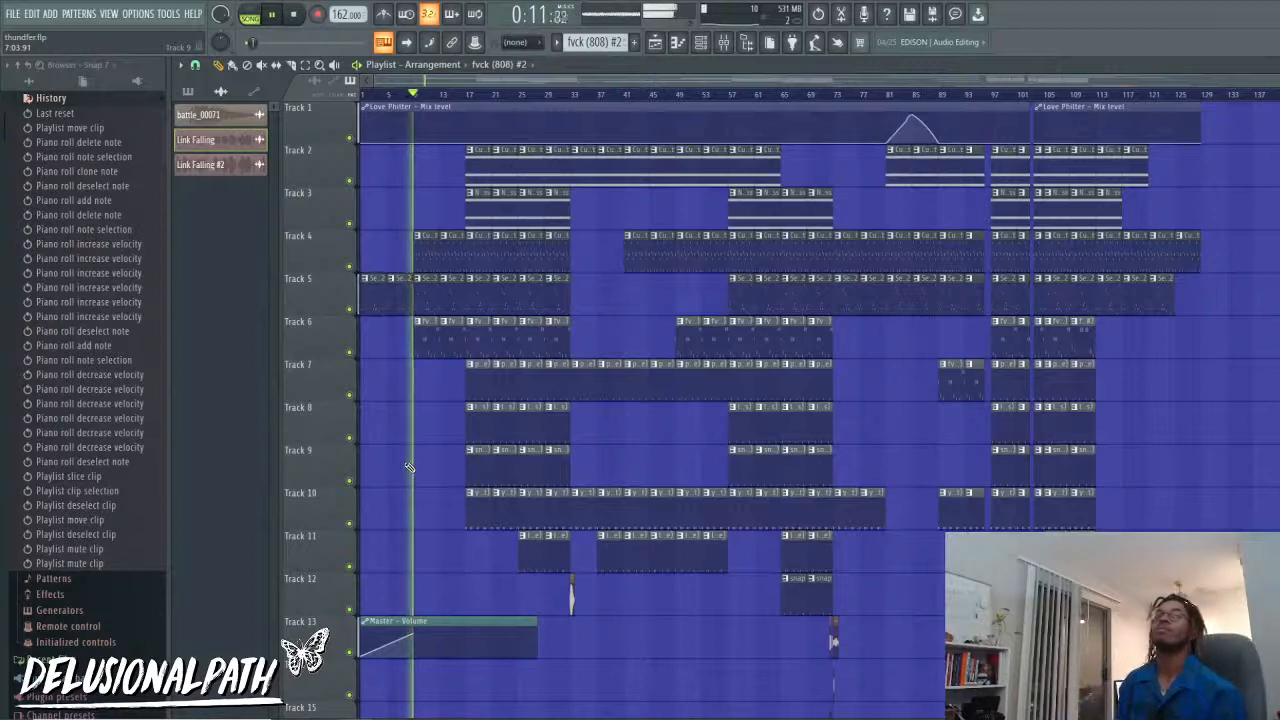
# Step: Add Fruity Parametric EQ 2 to an empty effect slot on the 808 mixer track
pyautogui.click(722, 44)
pyautogui.click(543, 425)
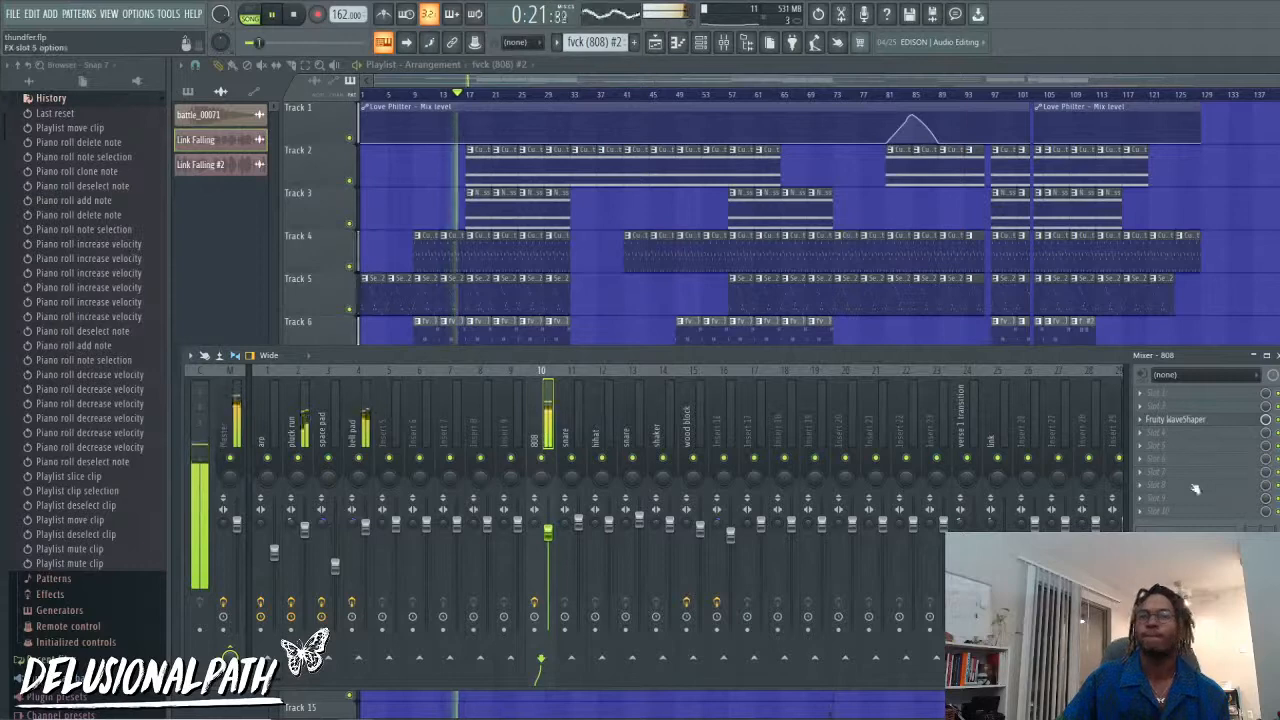
pyautogui.click(1167, 456)
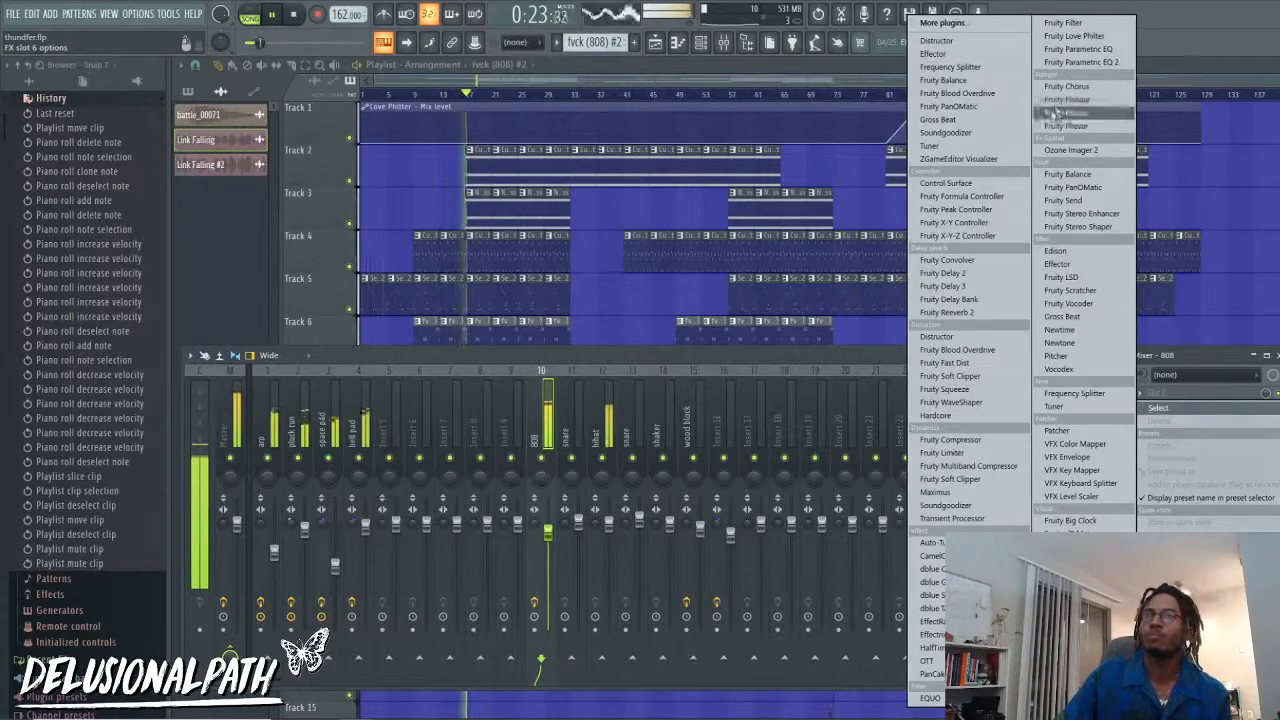
pyautogui.click(1078, 62)
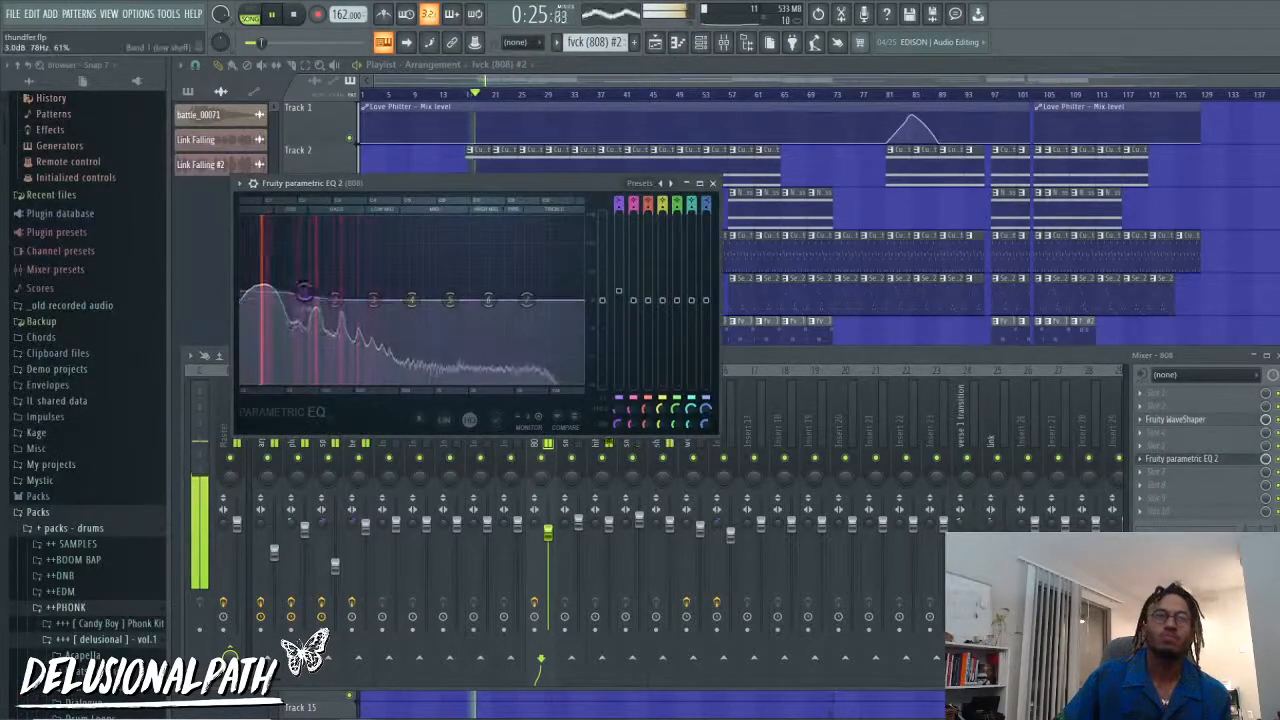
# Step: Boost the low shelf band and the mid band 3 in the 808's EQ, and move the EQ up one effect slot
pyautogui.moveTo(335, 300); pyautogui.dragTo(420, 282)
pyautogui.click(248, 368)
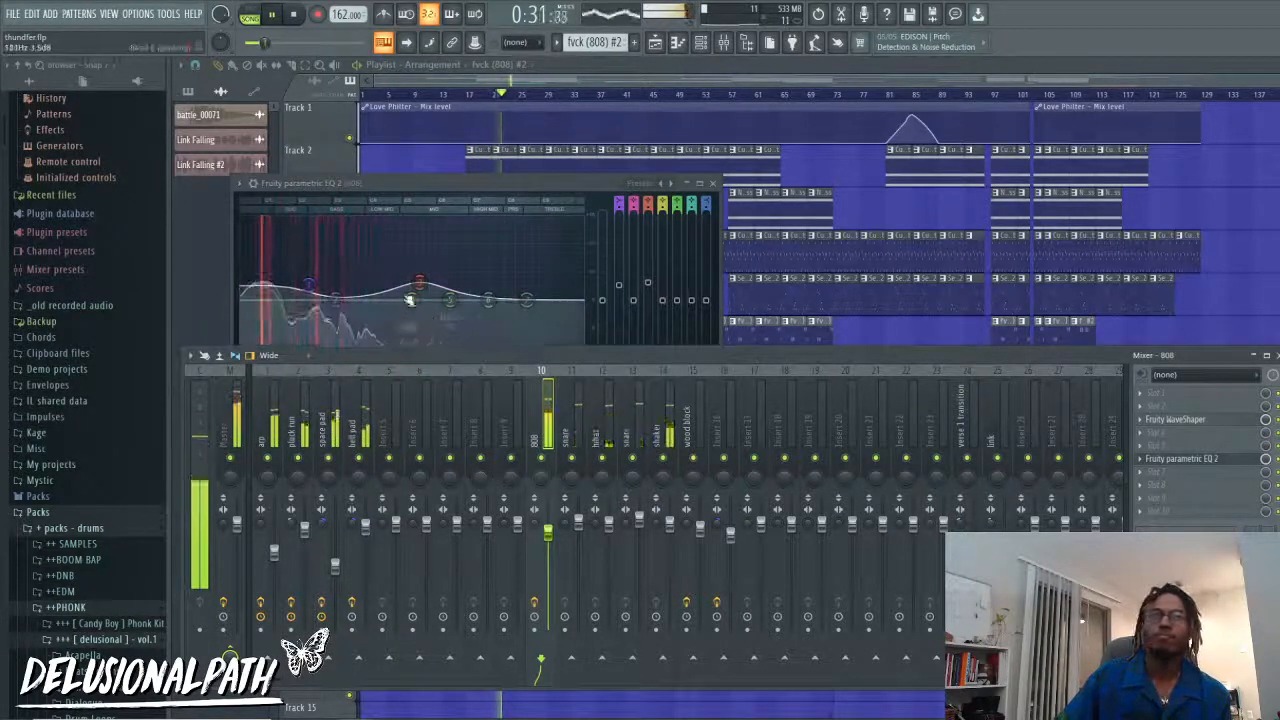
pyautogui.moveTo(309, 284); pyautogui.dragTo(293, 268)
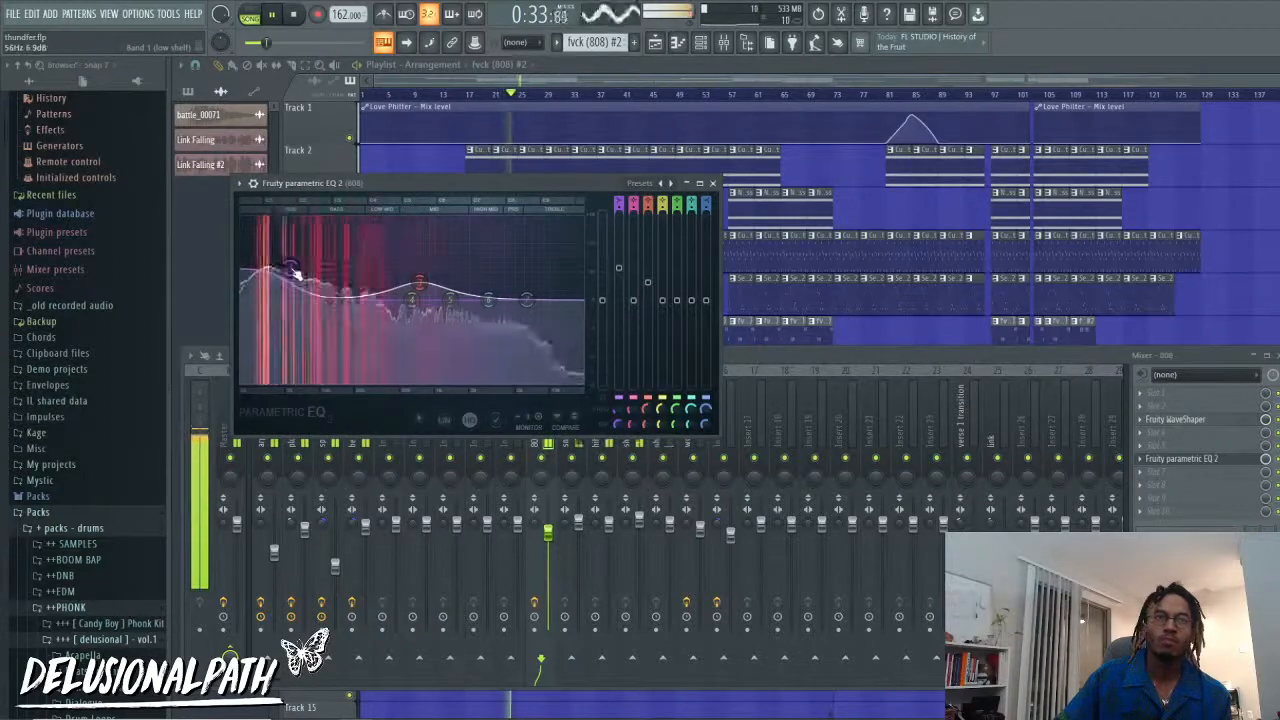
pyautogui.moveTo(294, 274); pyautogui.dragTo(348, 281)
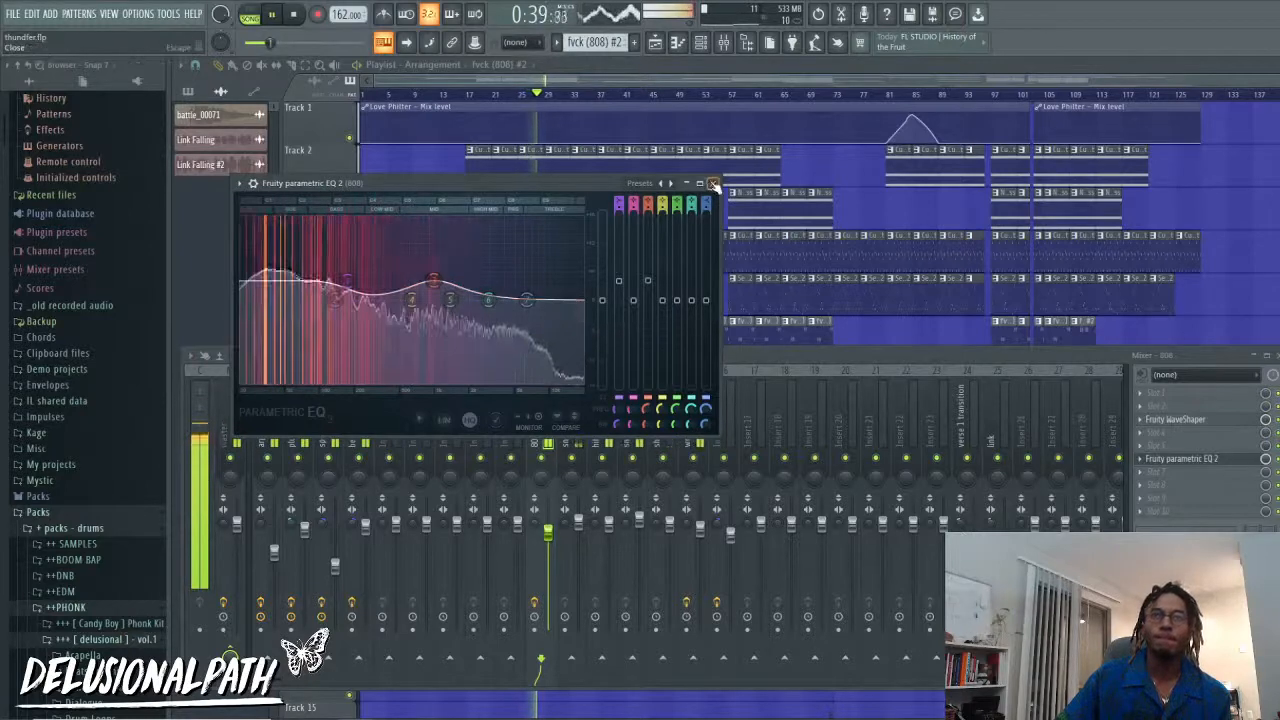
pyautogui.click(713, 185)
pyautogui.moveTo(1214, 458)
pyautogui.mouseDown()
pyautogui.moveTo(1215, 412)
pyautogui.moveTo(1215, 452)
pyautogui.mouseUp()
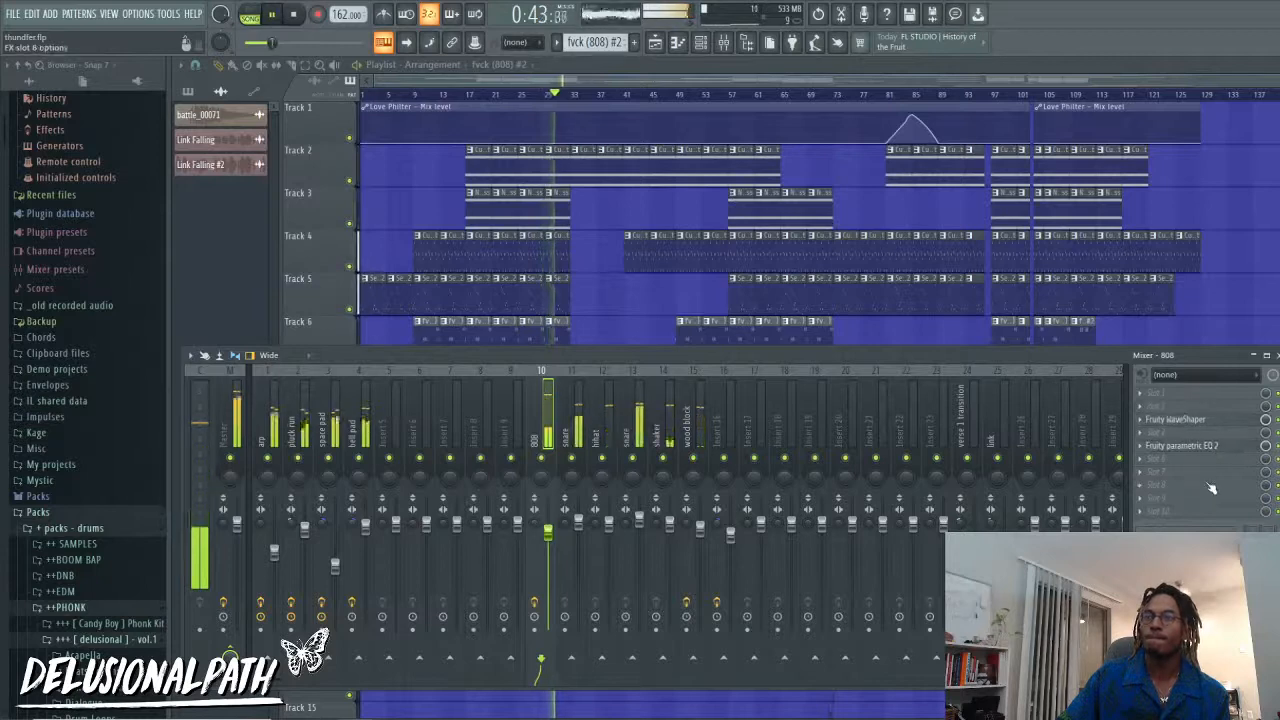
# Step: Add CamelCrusher below the EQ on the 808 mixer track and choose its American Crunch patch
pyautogui.click(1211, 487)
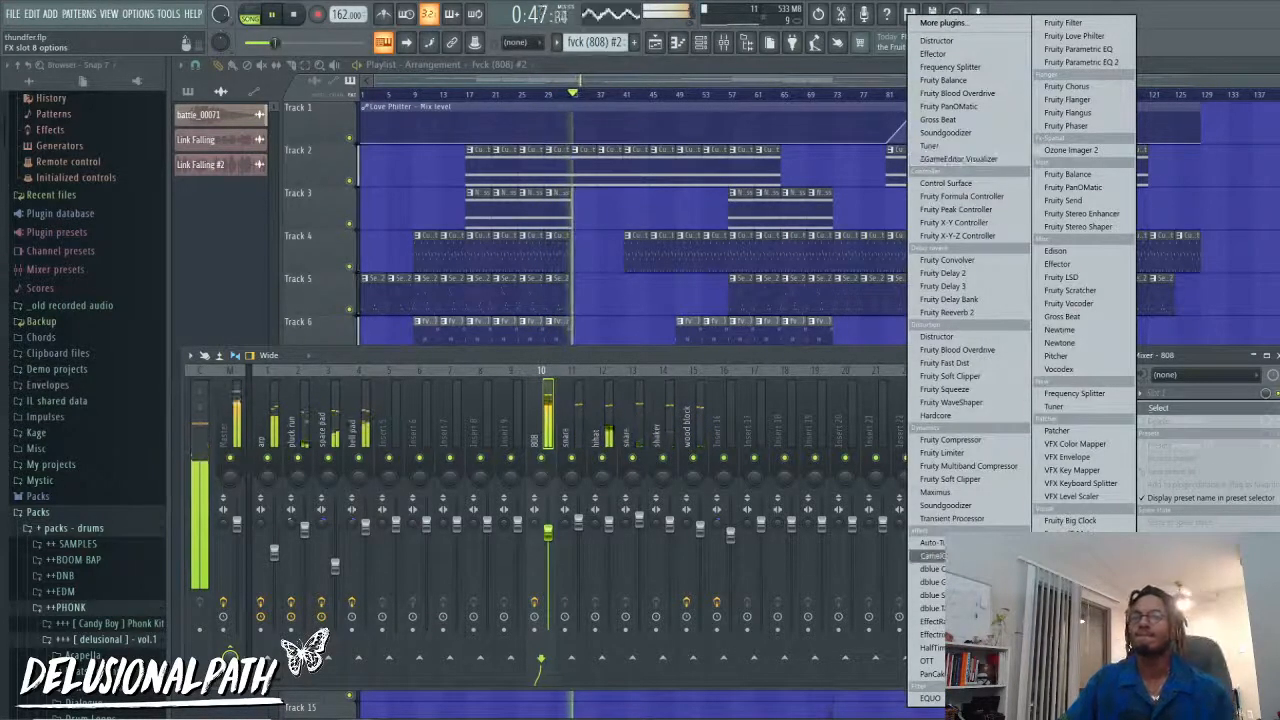
pyautogui.click(931, 555)
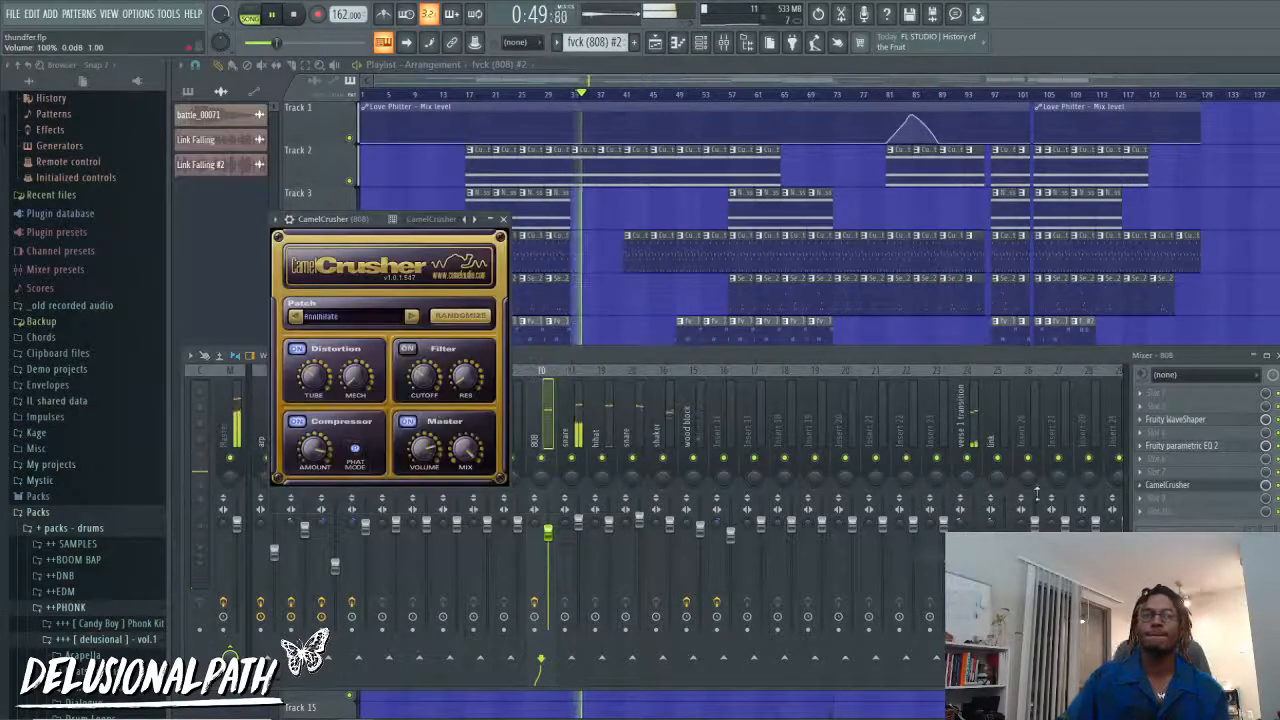
pyautogui.click(296, 316)
pyautogui.click(1265, 485)
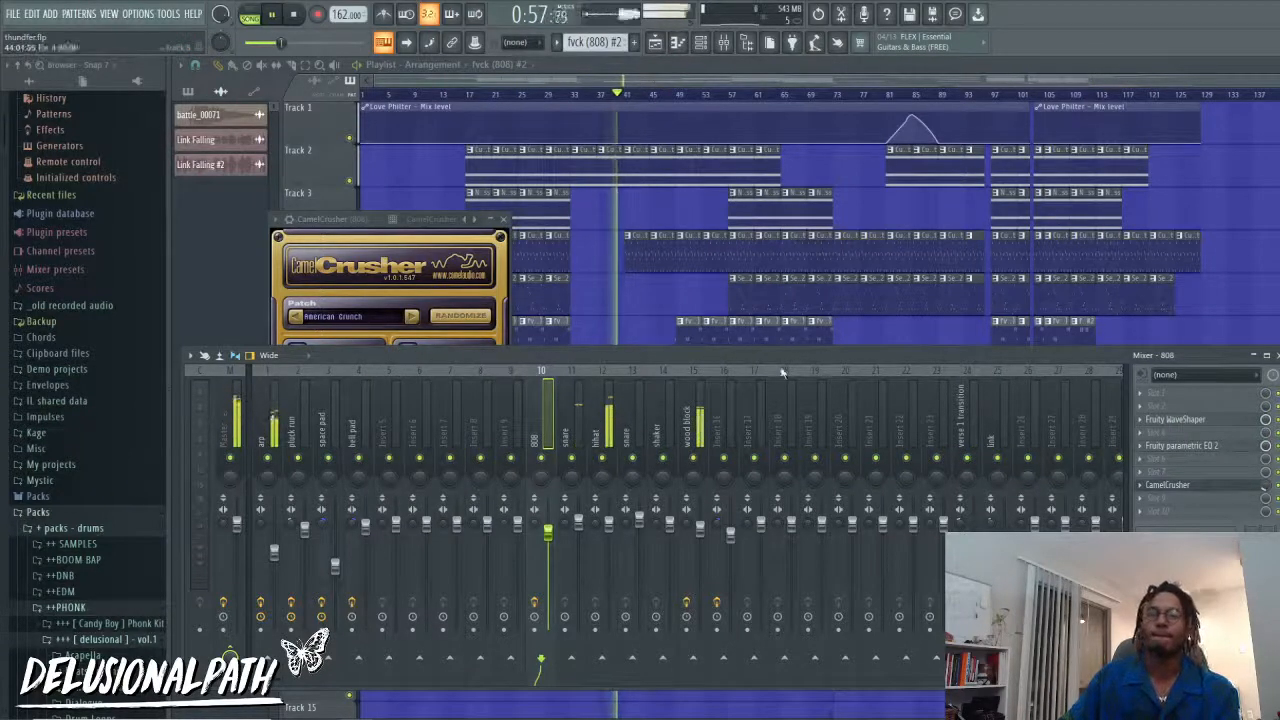
# Step: Listen through the arrangement with the new 808 effects, hiding the mixer and minimizing CamelCrusher to uncover the playlist
pyautogui.moveTo(1003, 359); pyautogui.dragTo(1003, 554)
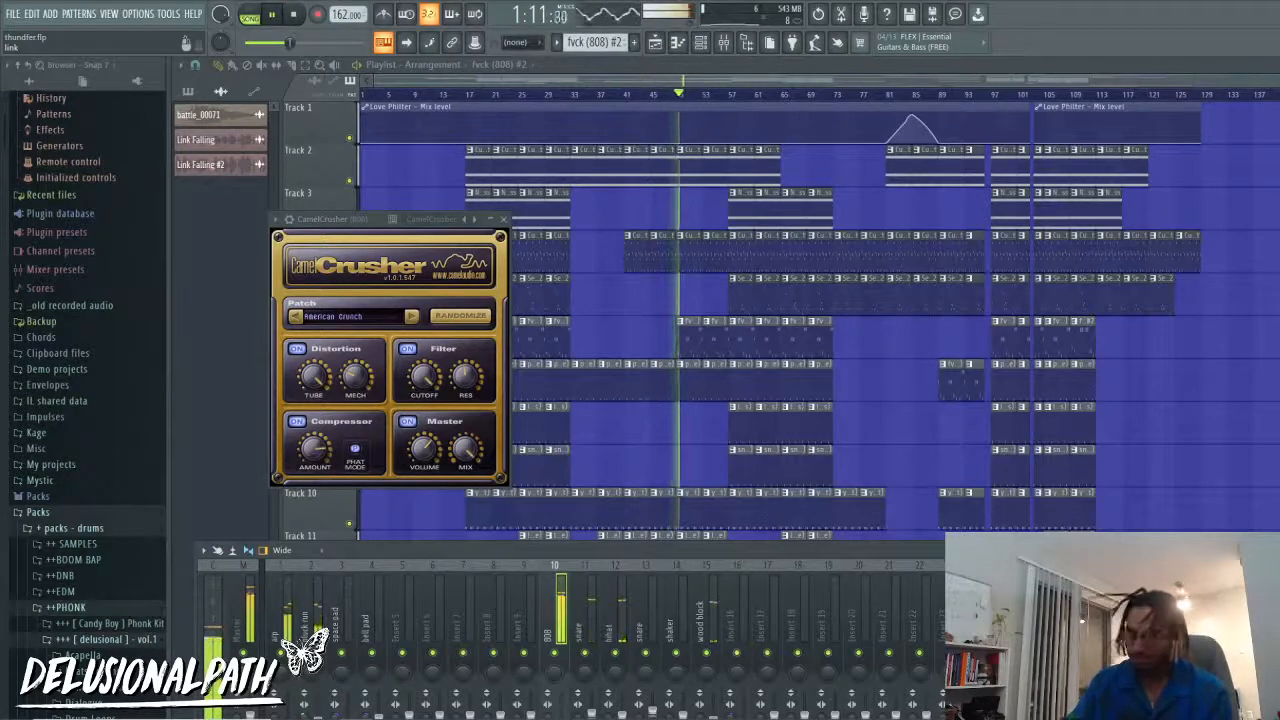
pyautogui.moveTo(783, 551); pyautogui.dragTo(791, 448)
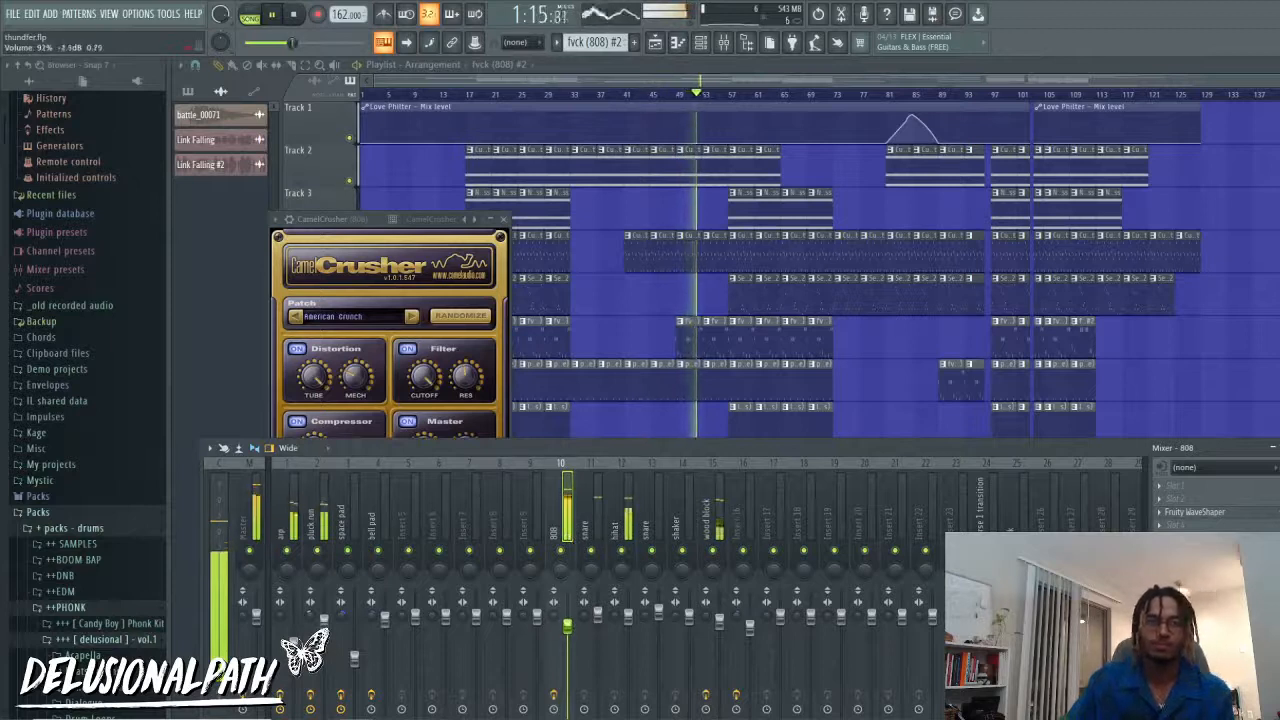
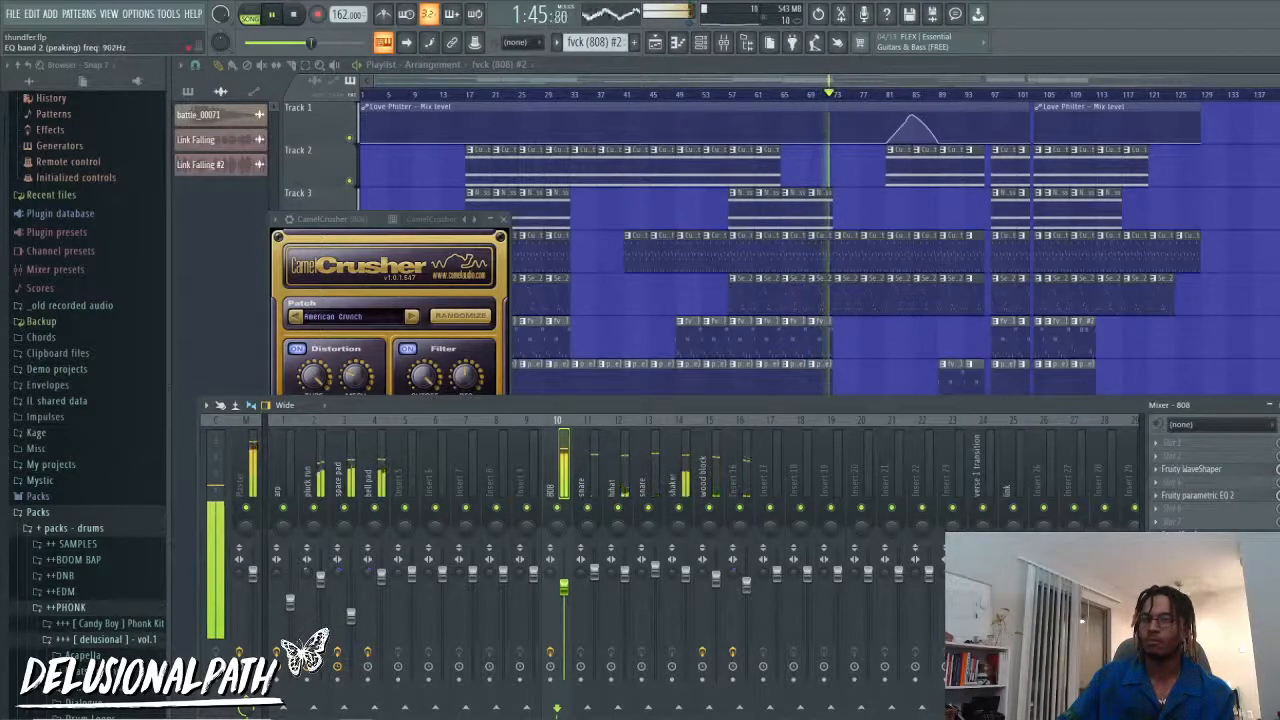
pyautogui.click(1268, 404)
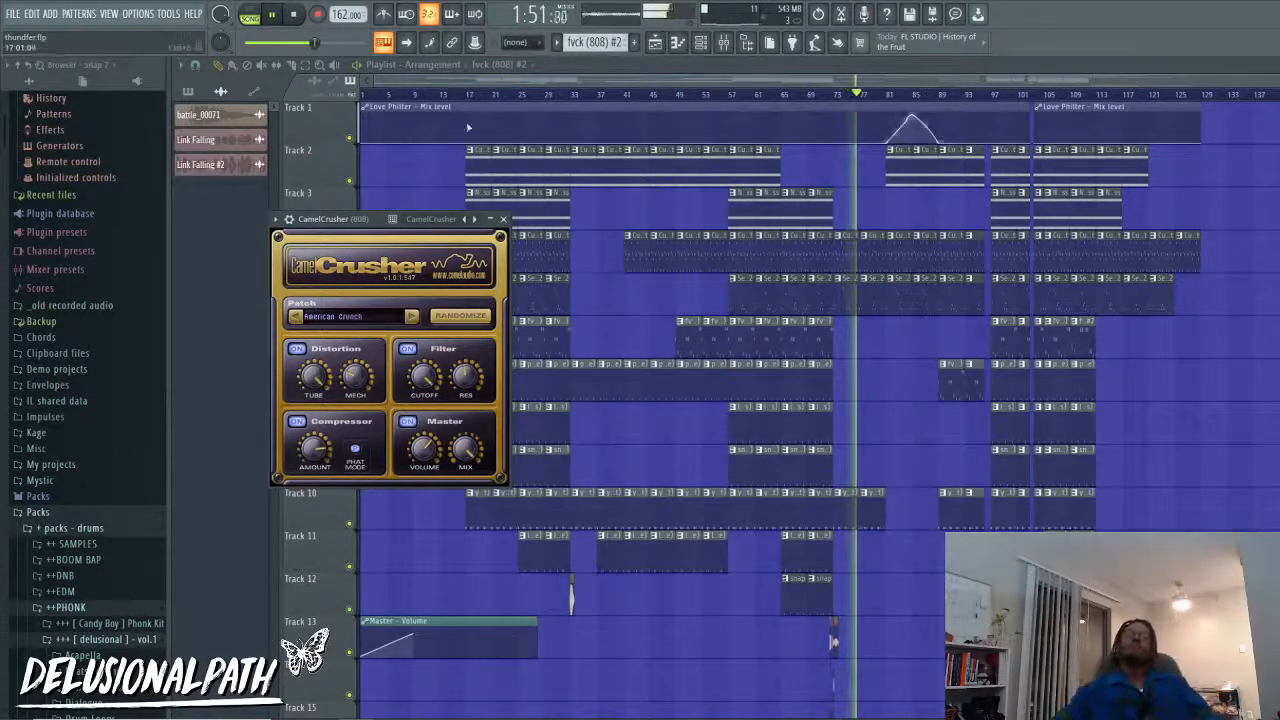
pyautogui.click(489, 219)
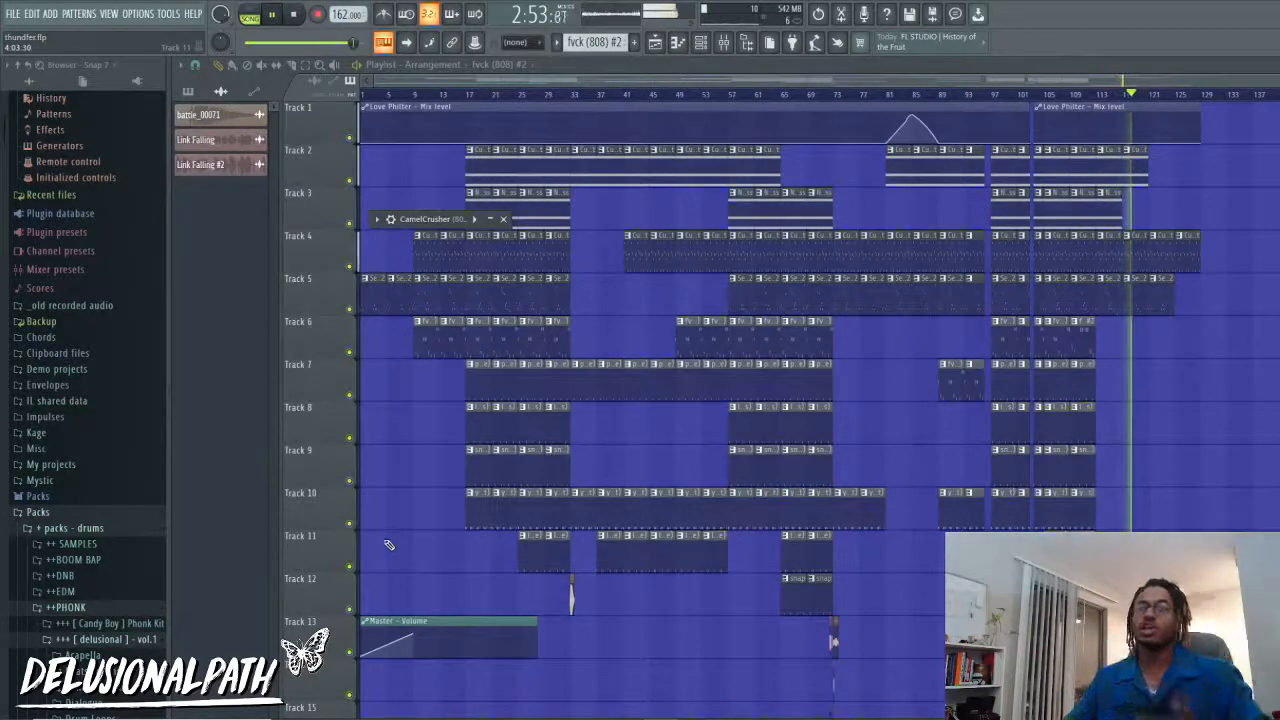
# Step: Examine the effect slots of the shaker and wood block mixer tracks, and the 808's Parametric EQ 2, WaveShaper and CamelCrusher settings
pyautogui.click(723, 41)
pyautogui.click(678, 485)
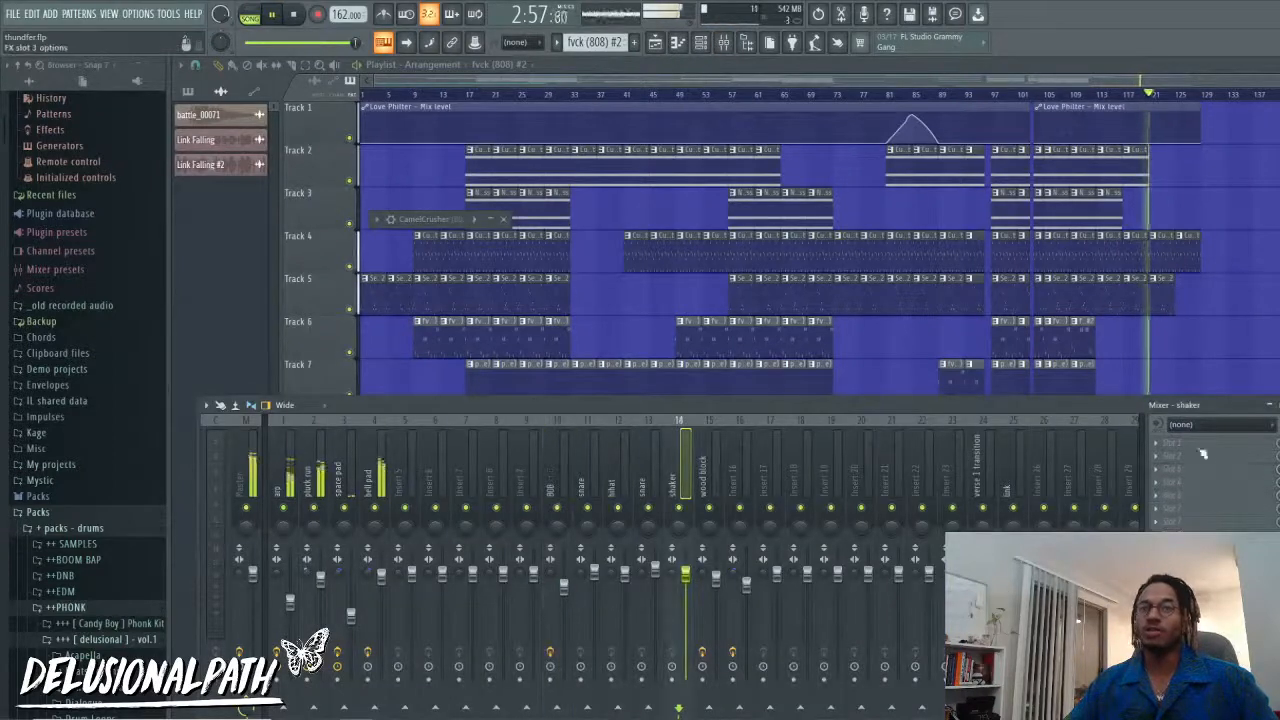
pyautogui.click(709, 482)
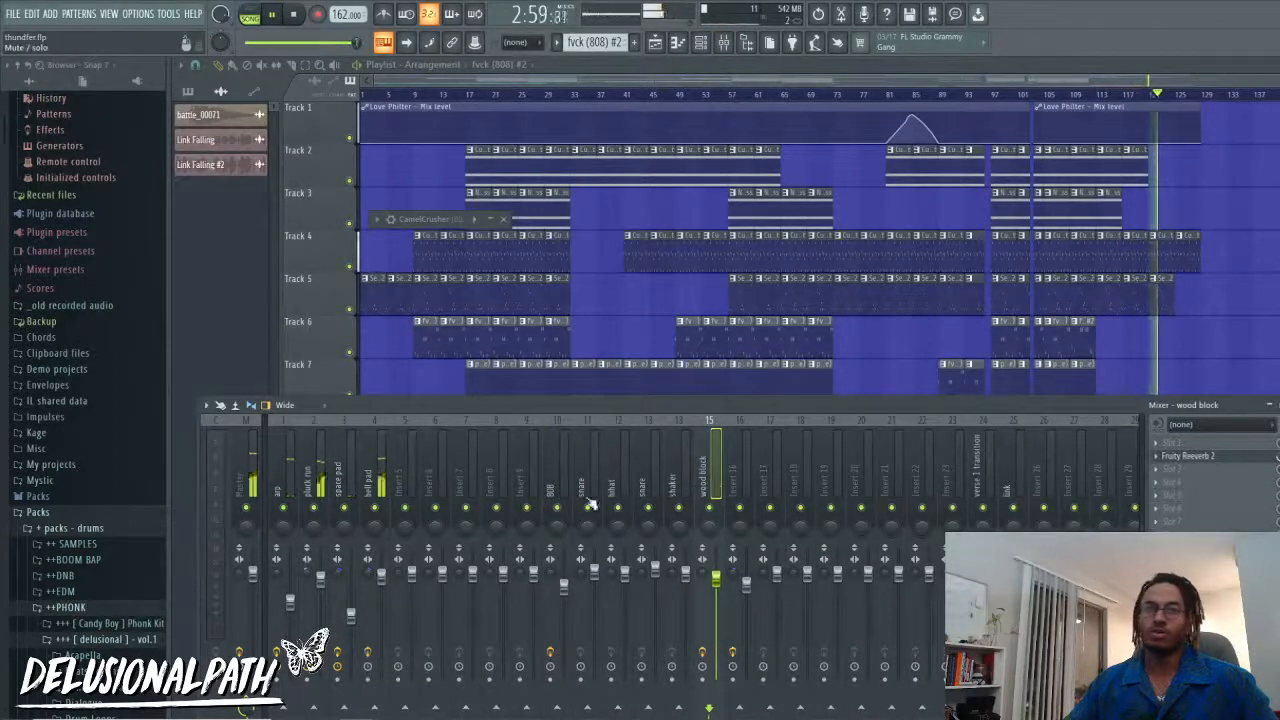
pyautogui.click(557, 485)
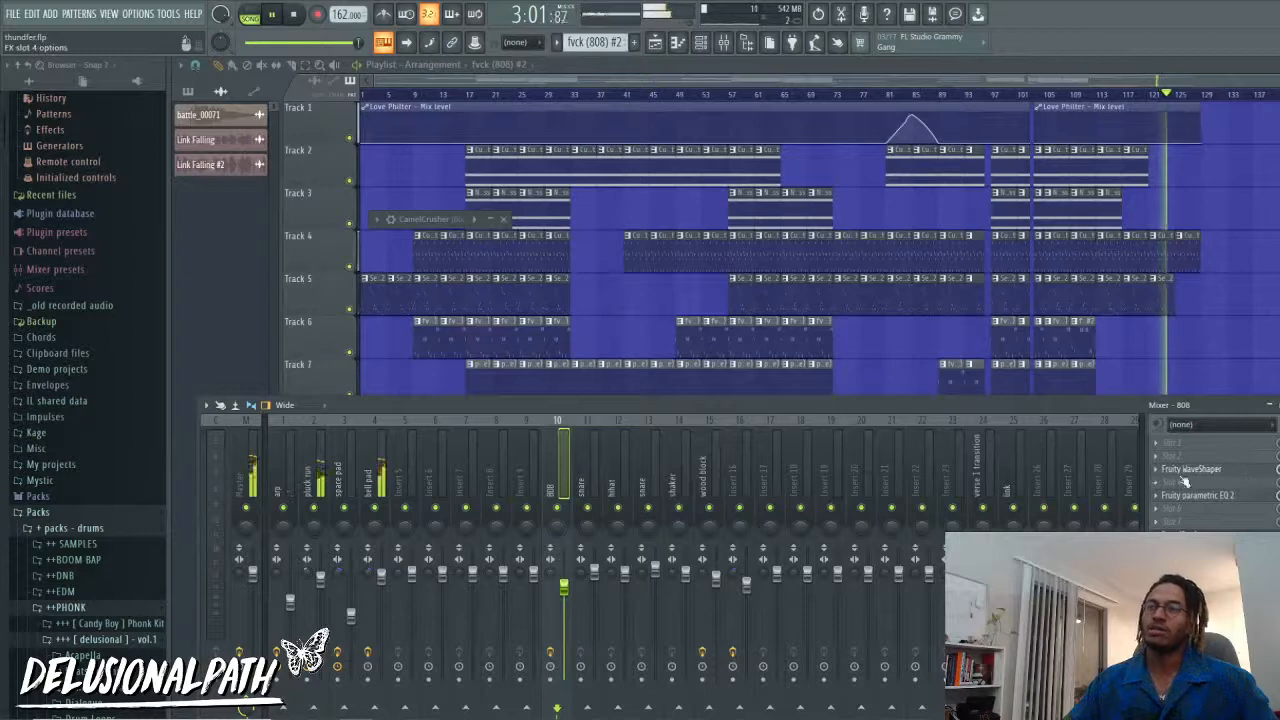
pyautogui.click(1245, 494)
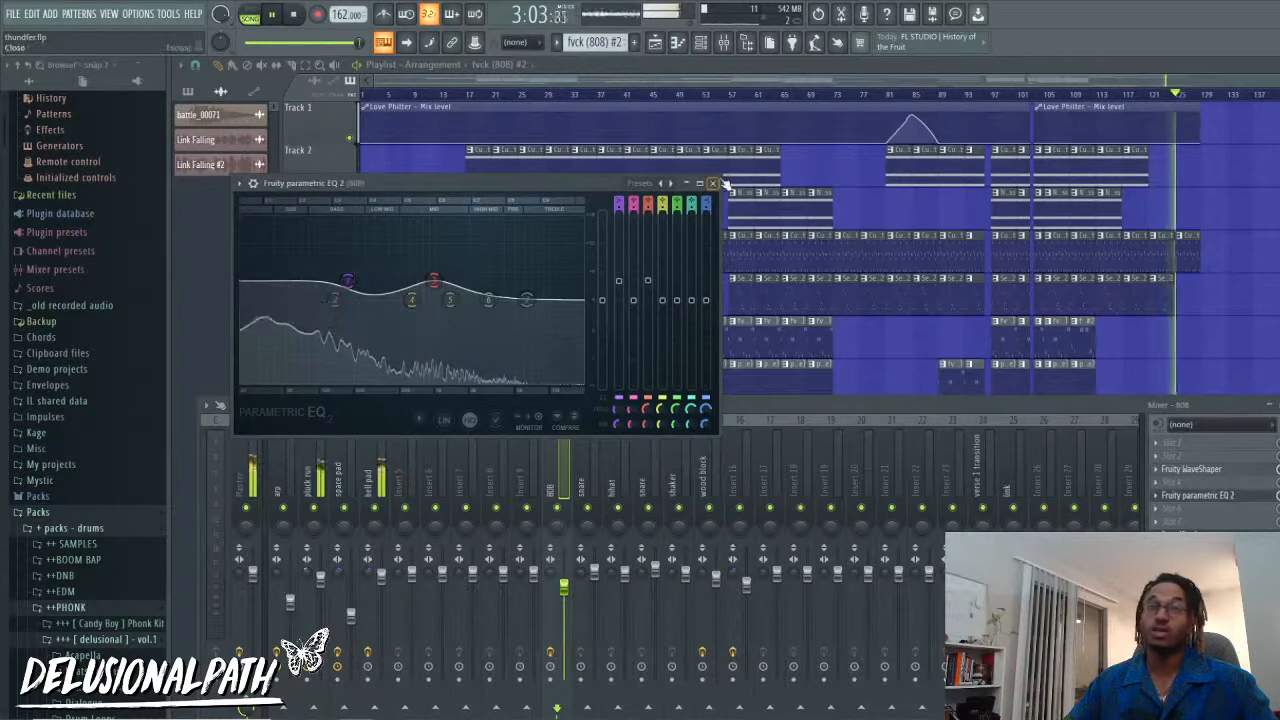
pyautogui.click(1246, 496)
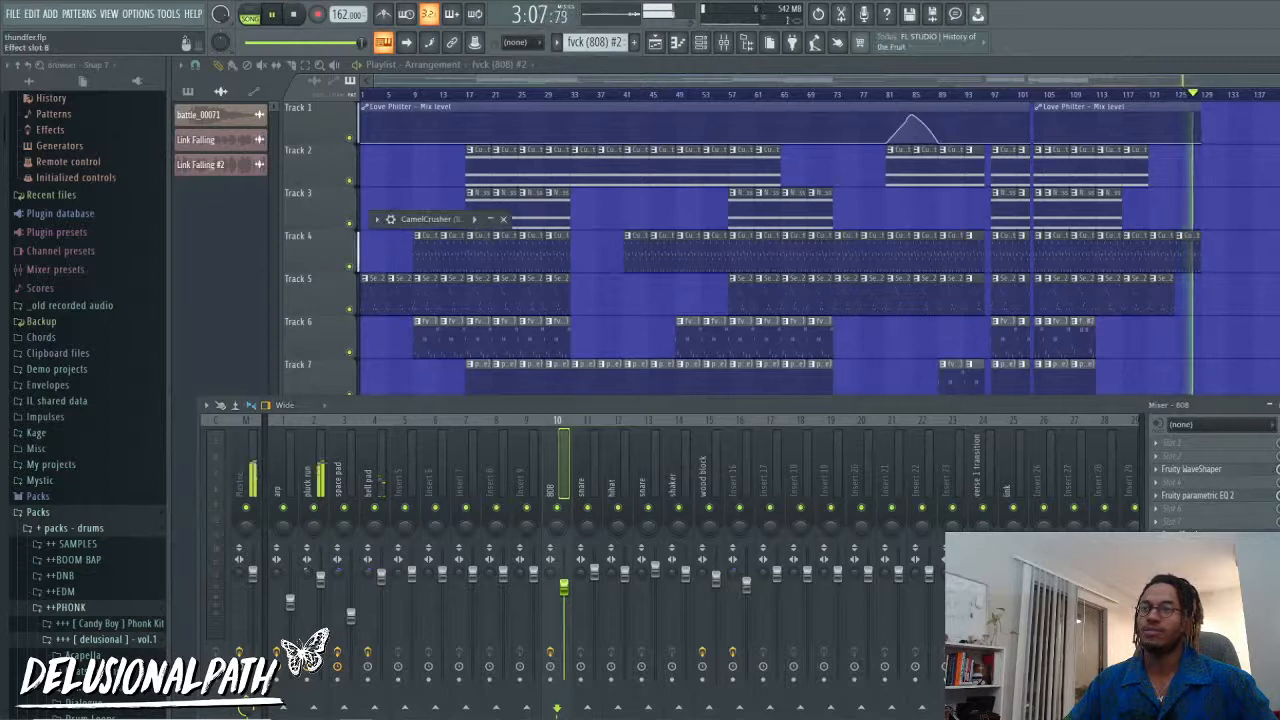
pyautogui.click(1232, 470)
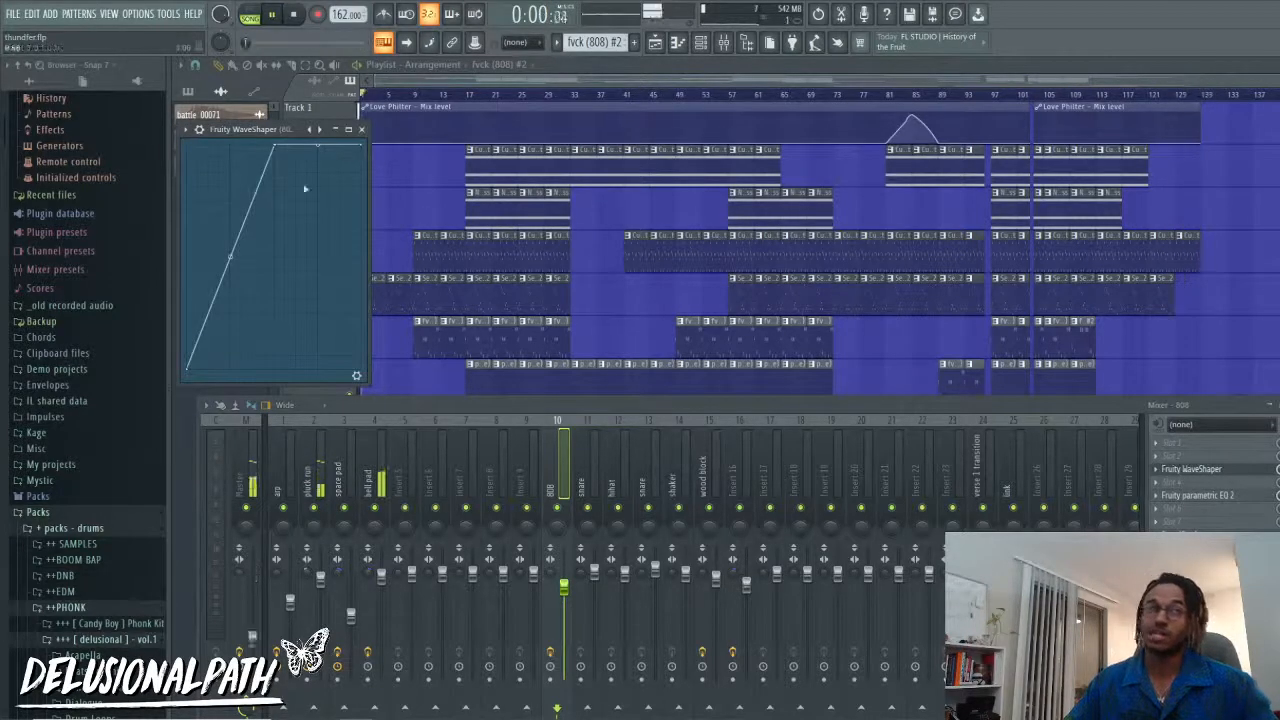
pyautogui.click(361, 129)
pyautogui.click(1210, 535)
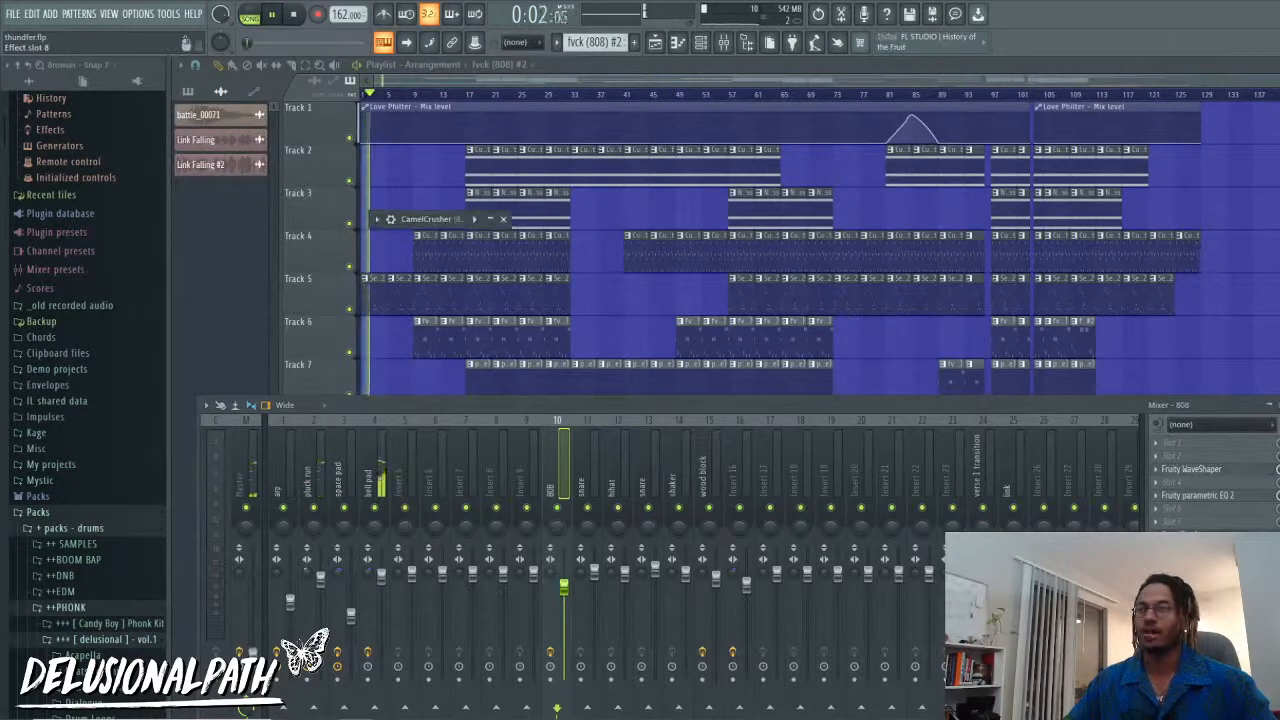
pyautogui.click(490, 219)
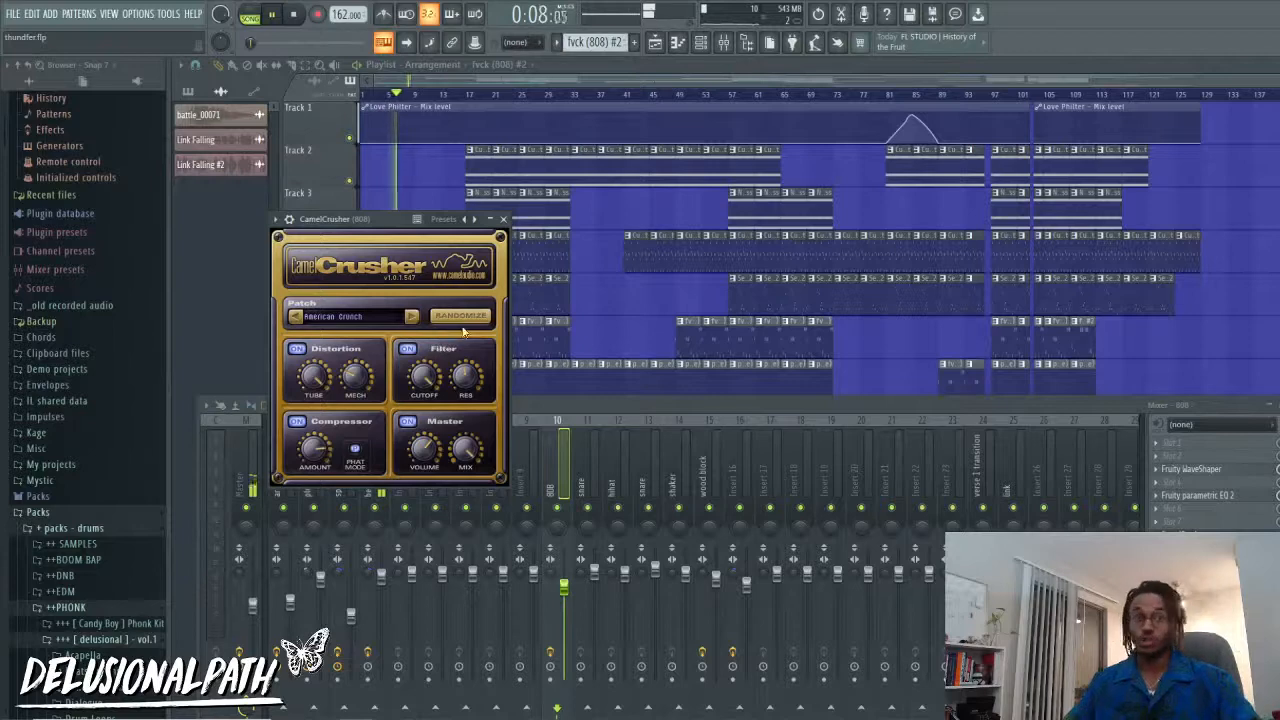
pyautogui.click(505, 219)
# Step: Hide the mixer, stop playback and look over the arrangement's clips down to Track 17
pyautogui.press('F9')
pyautogui.press('space')
pyautogui.scroll(4, 1018, 636)
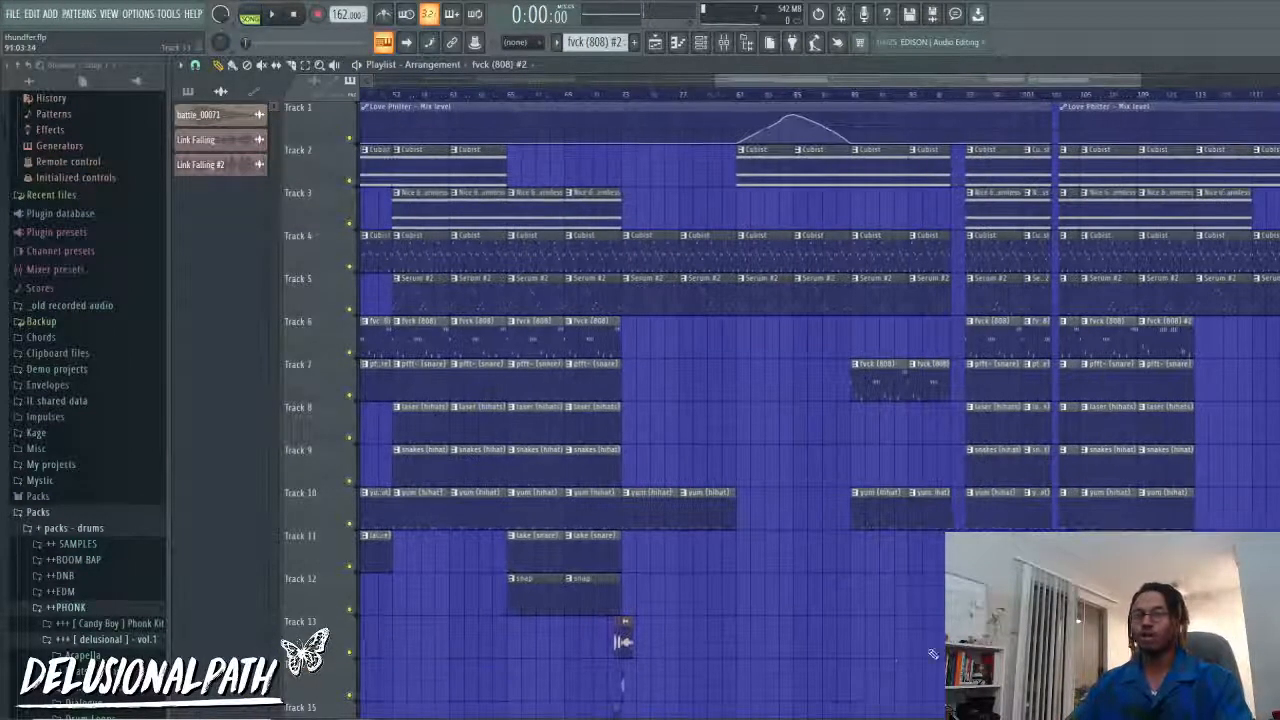
pyautogui.scroll(-2, 880, 636)
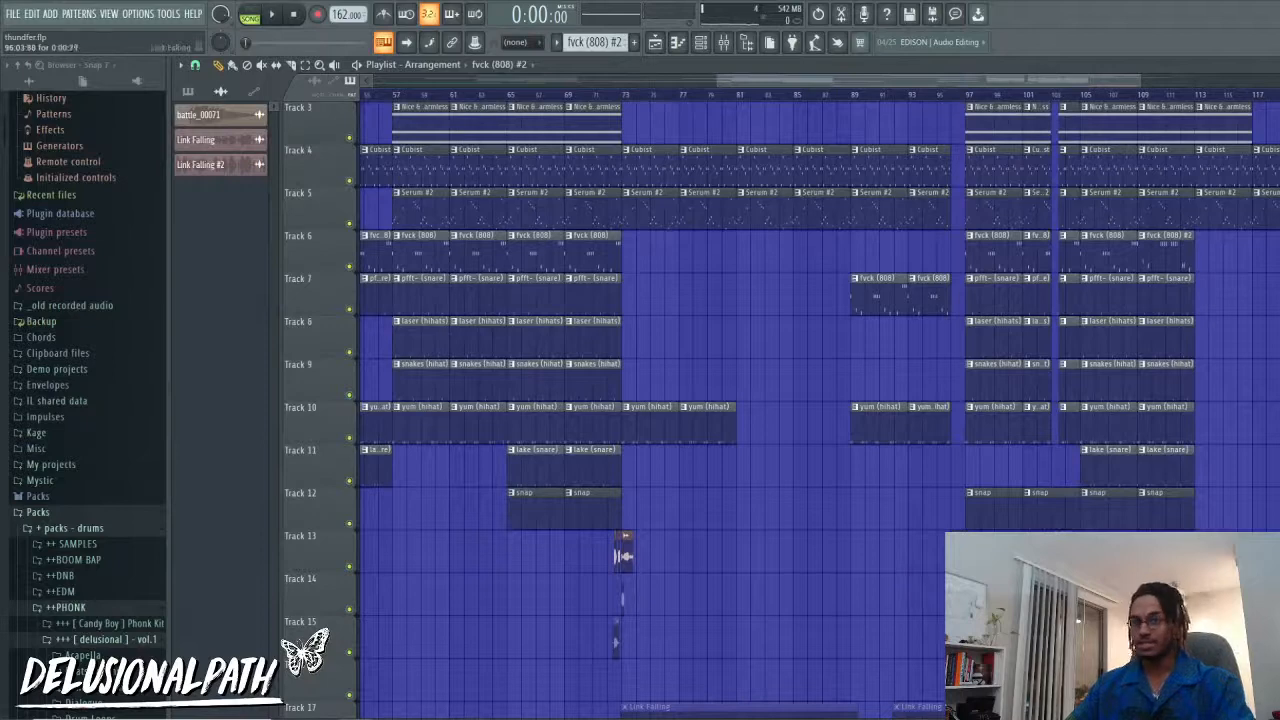
pyautogui.scroll(-3, 891, 566)
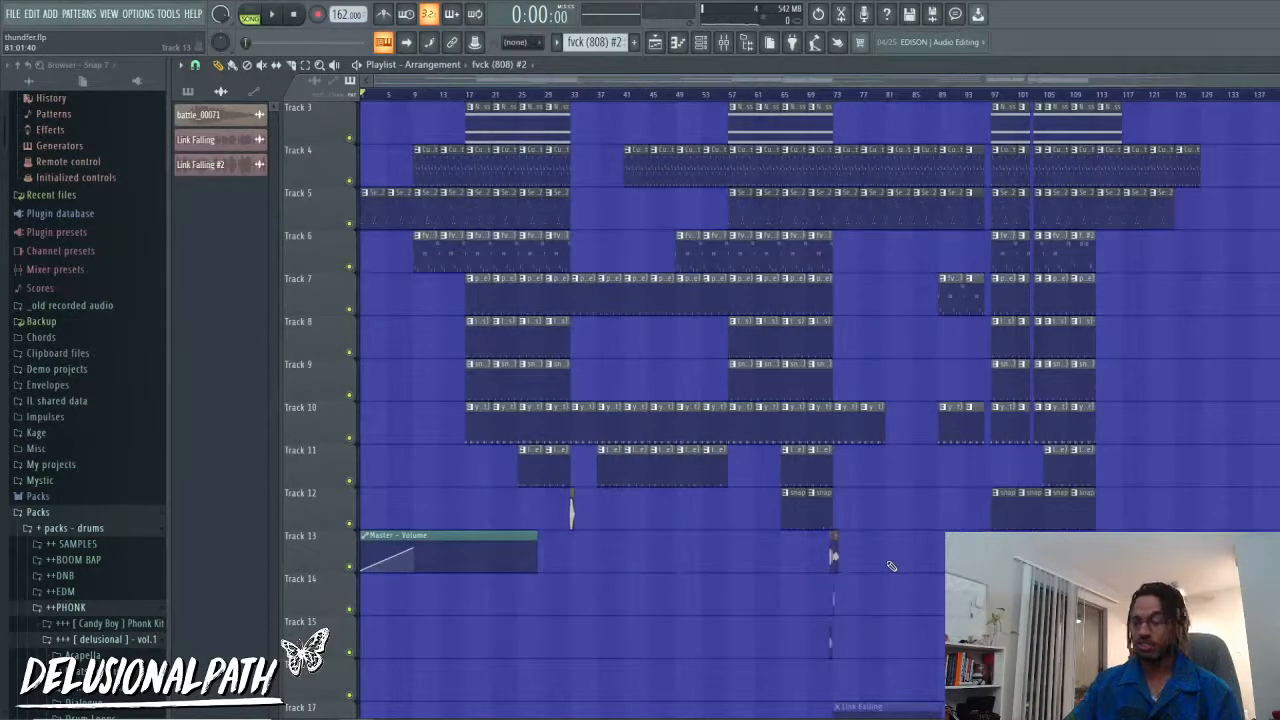